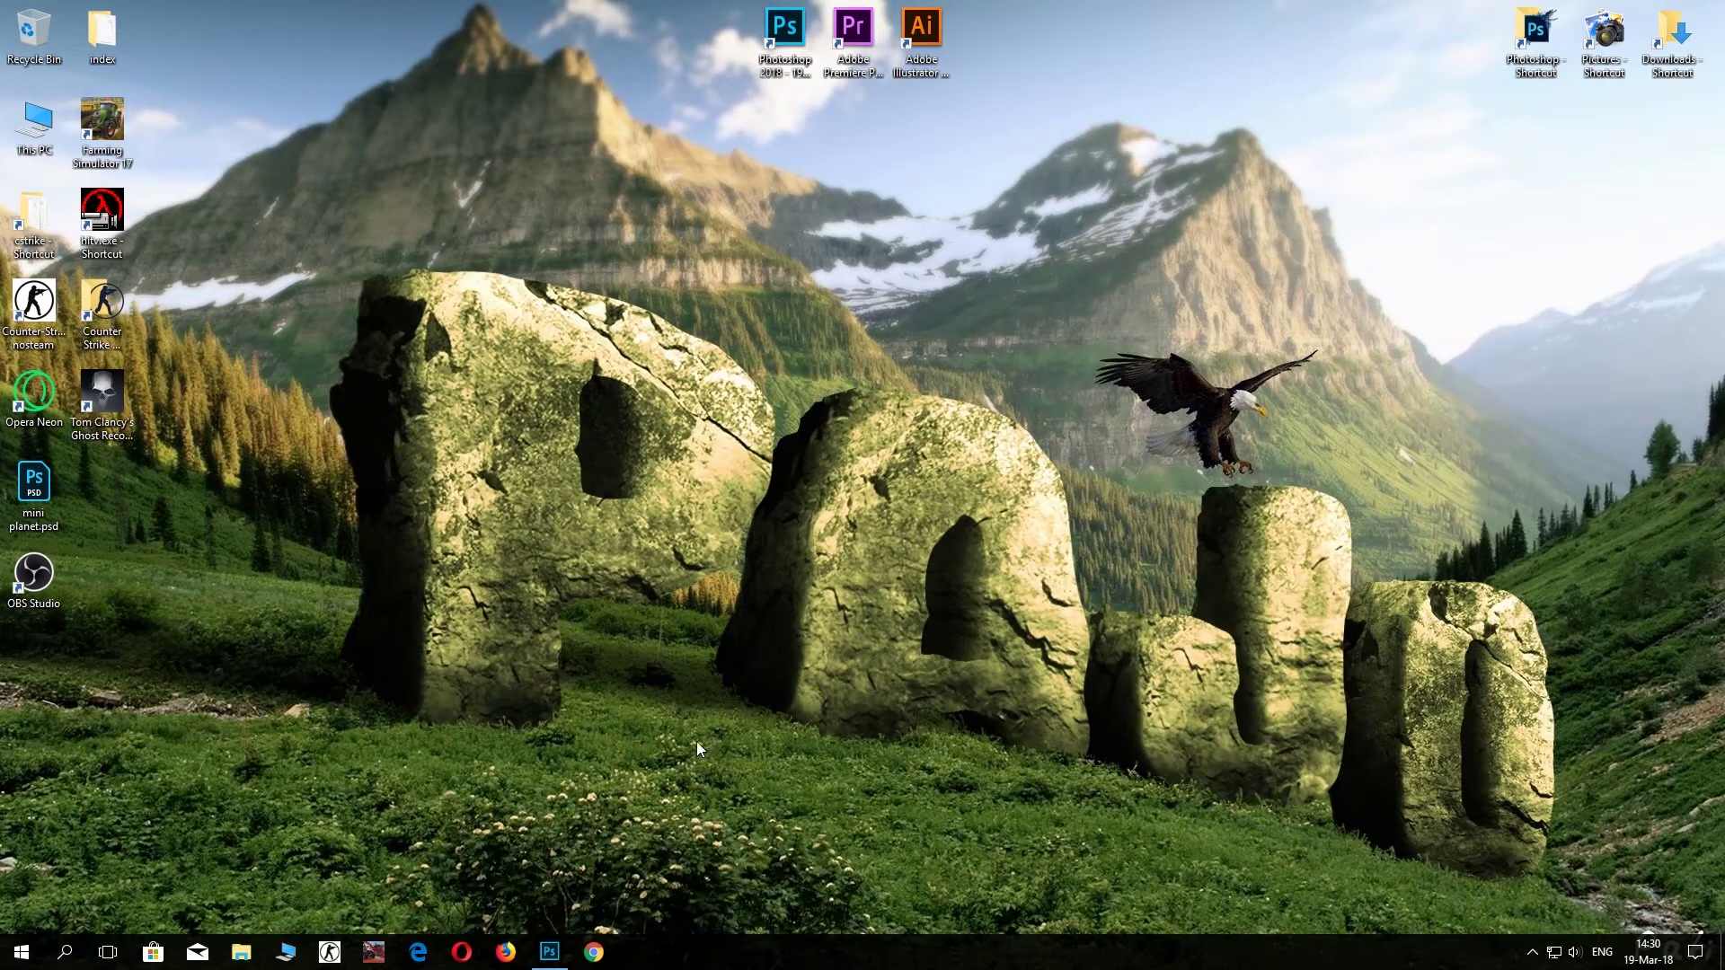
Bring the Photoshop window with mini planet.psd back on screen from the taskbar.
click(550, 953)
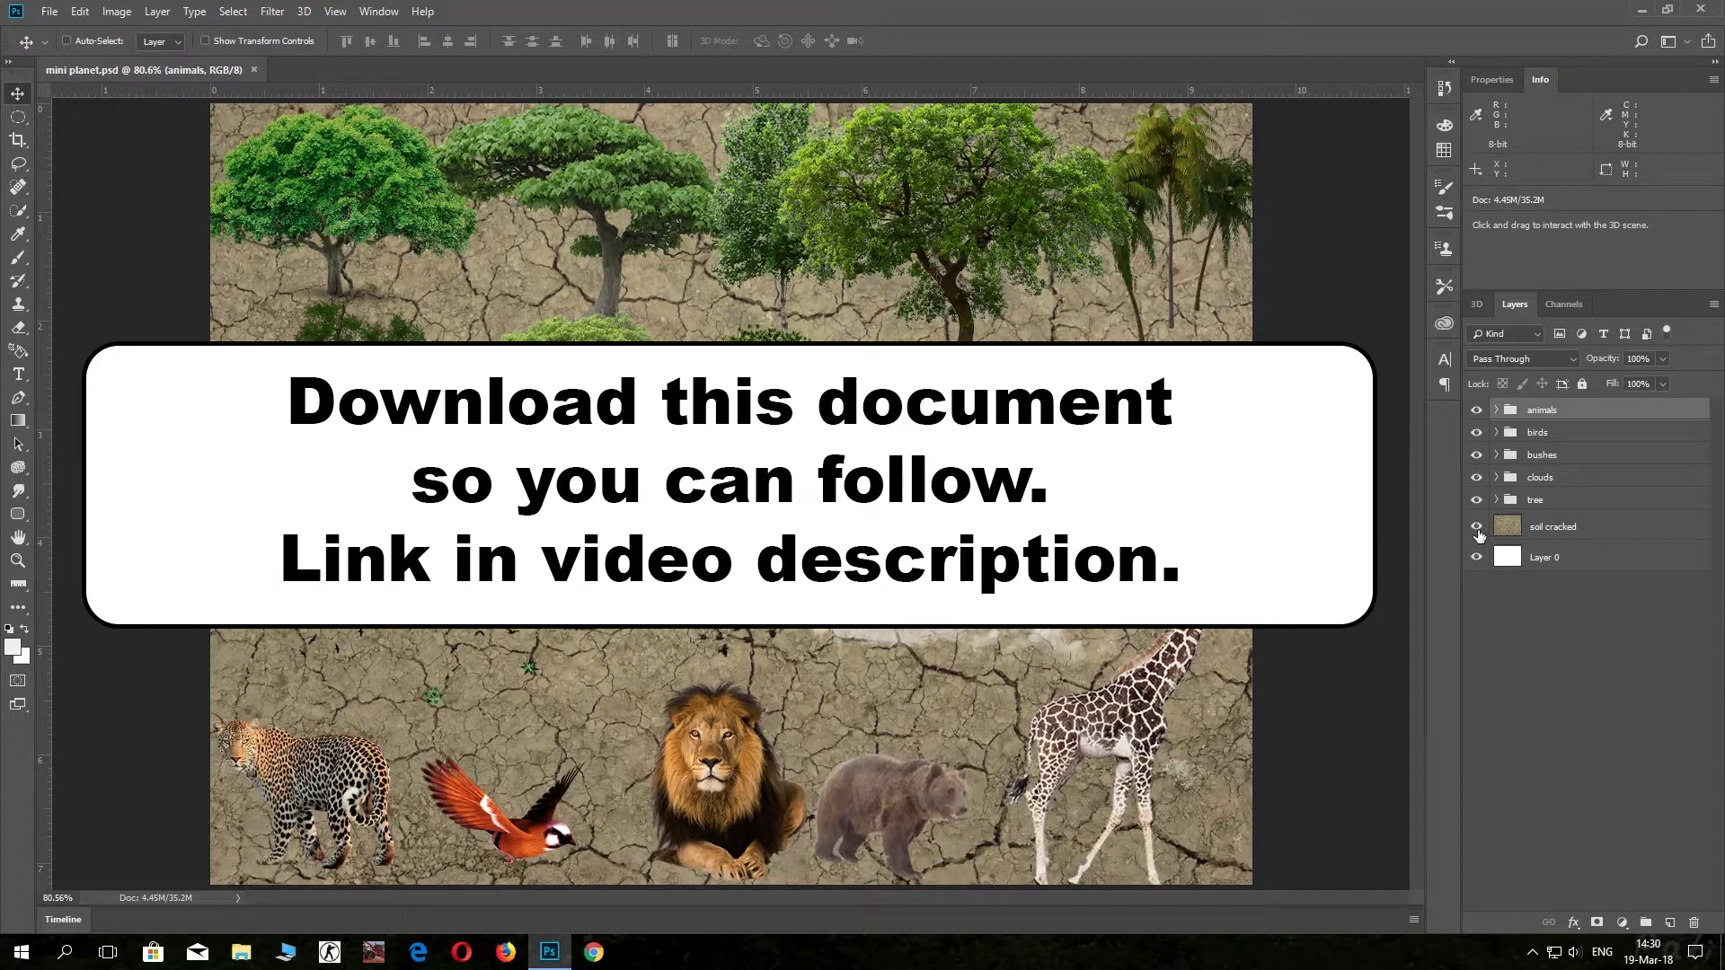
Show only the soil cracked layer and draw a perfect circle selection about 7.1 in wide over it.
alt+click(1477, 528)
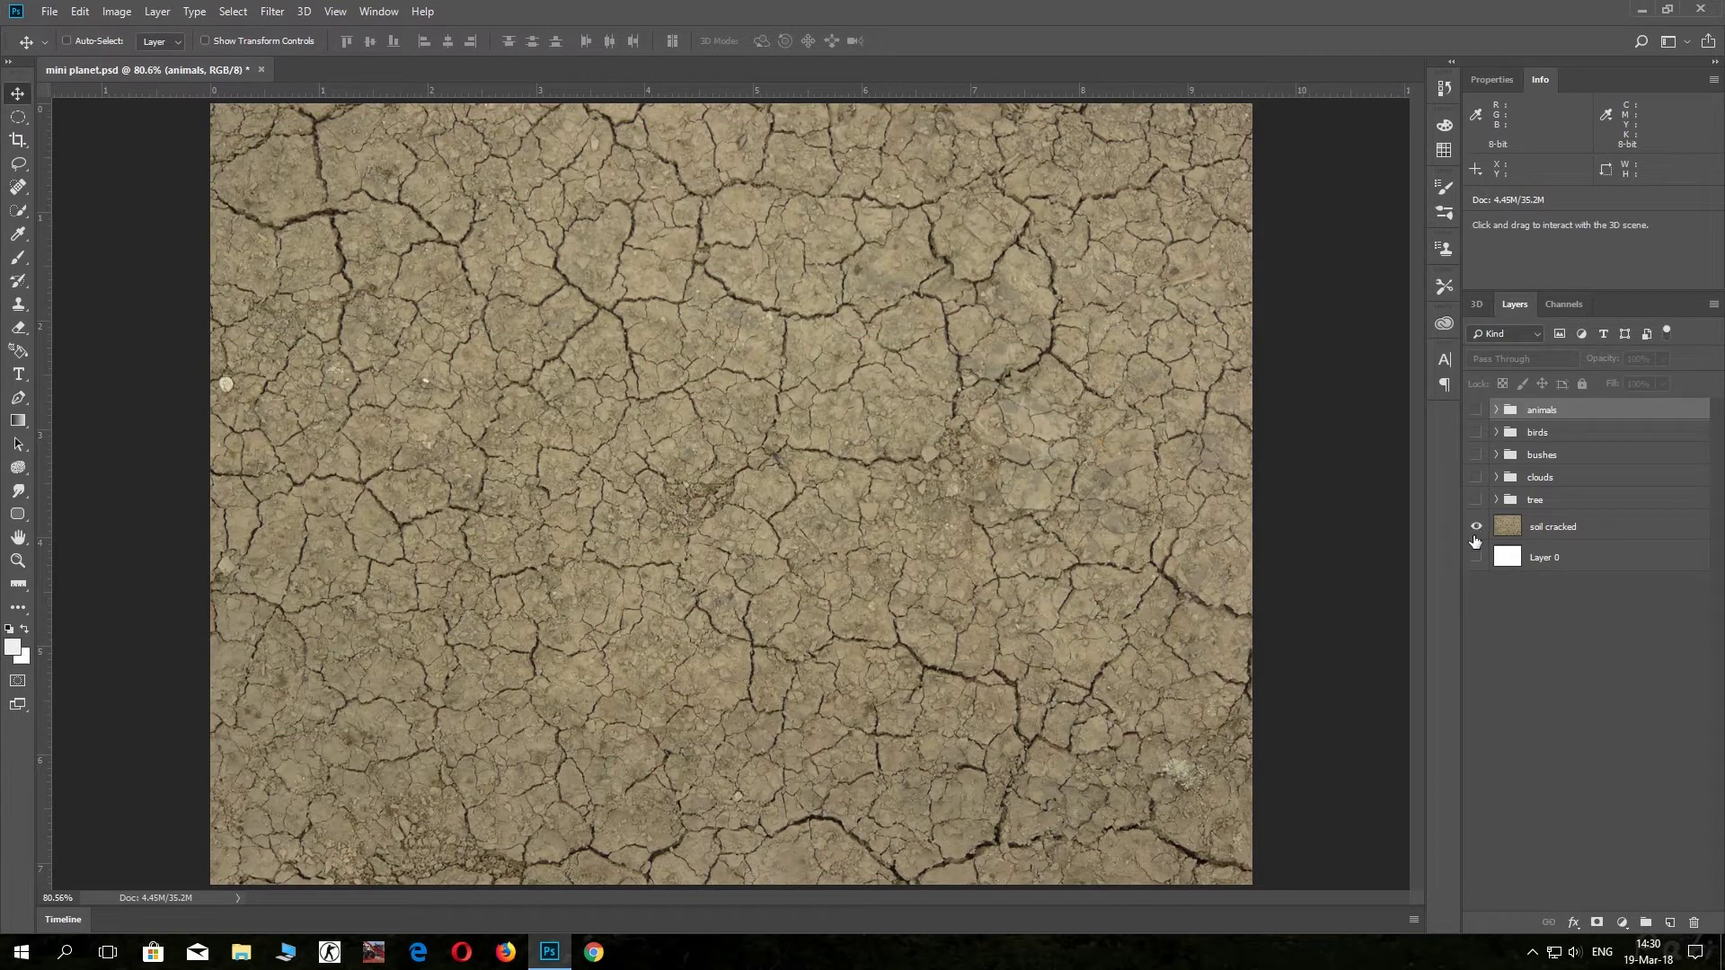
click(18, 117)
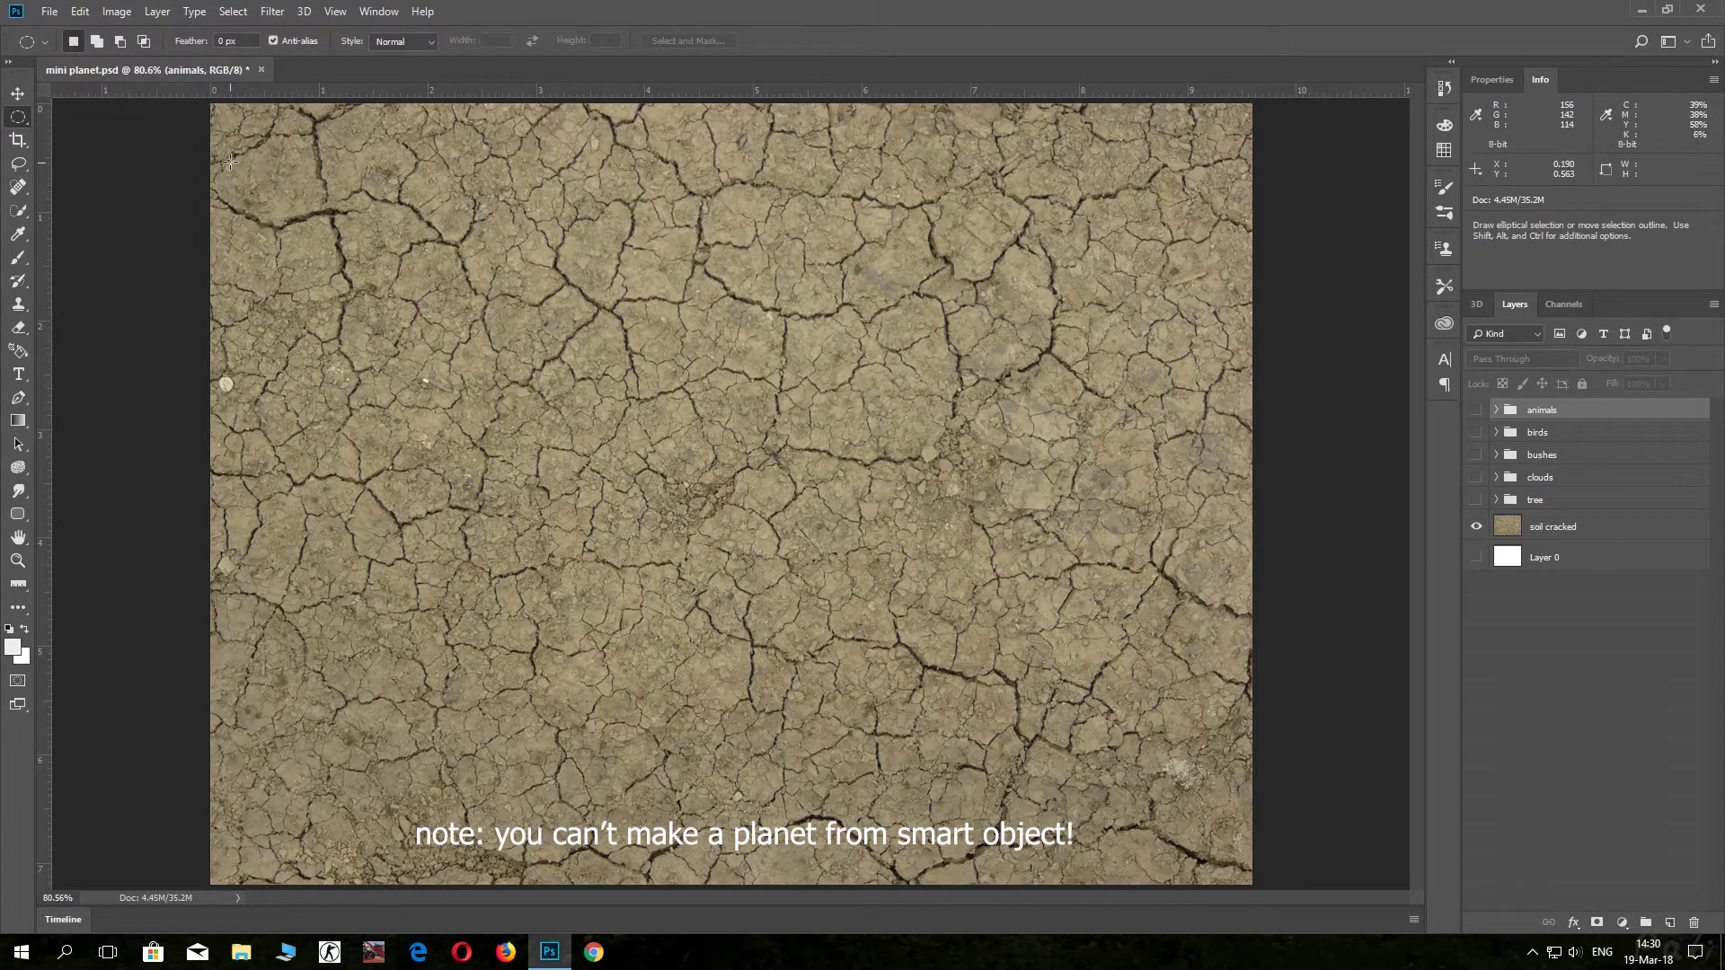
key(shift)
mouse_move(275, 115)
mouse_down()
mouse_move(1020, 651)
mouse_move(1286, 876)
mouse_up()
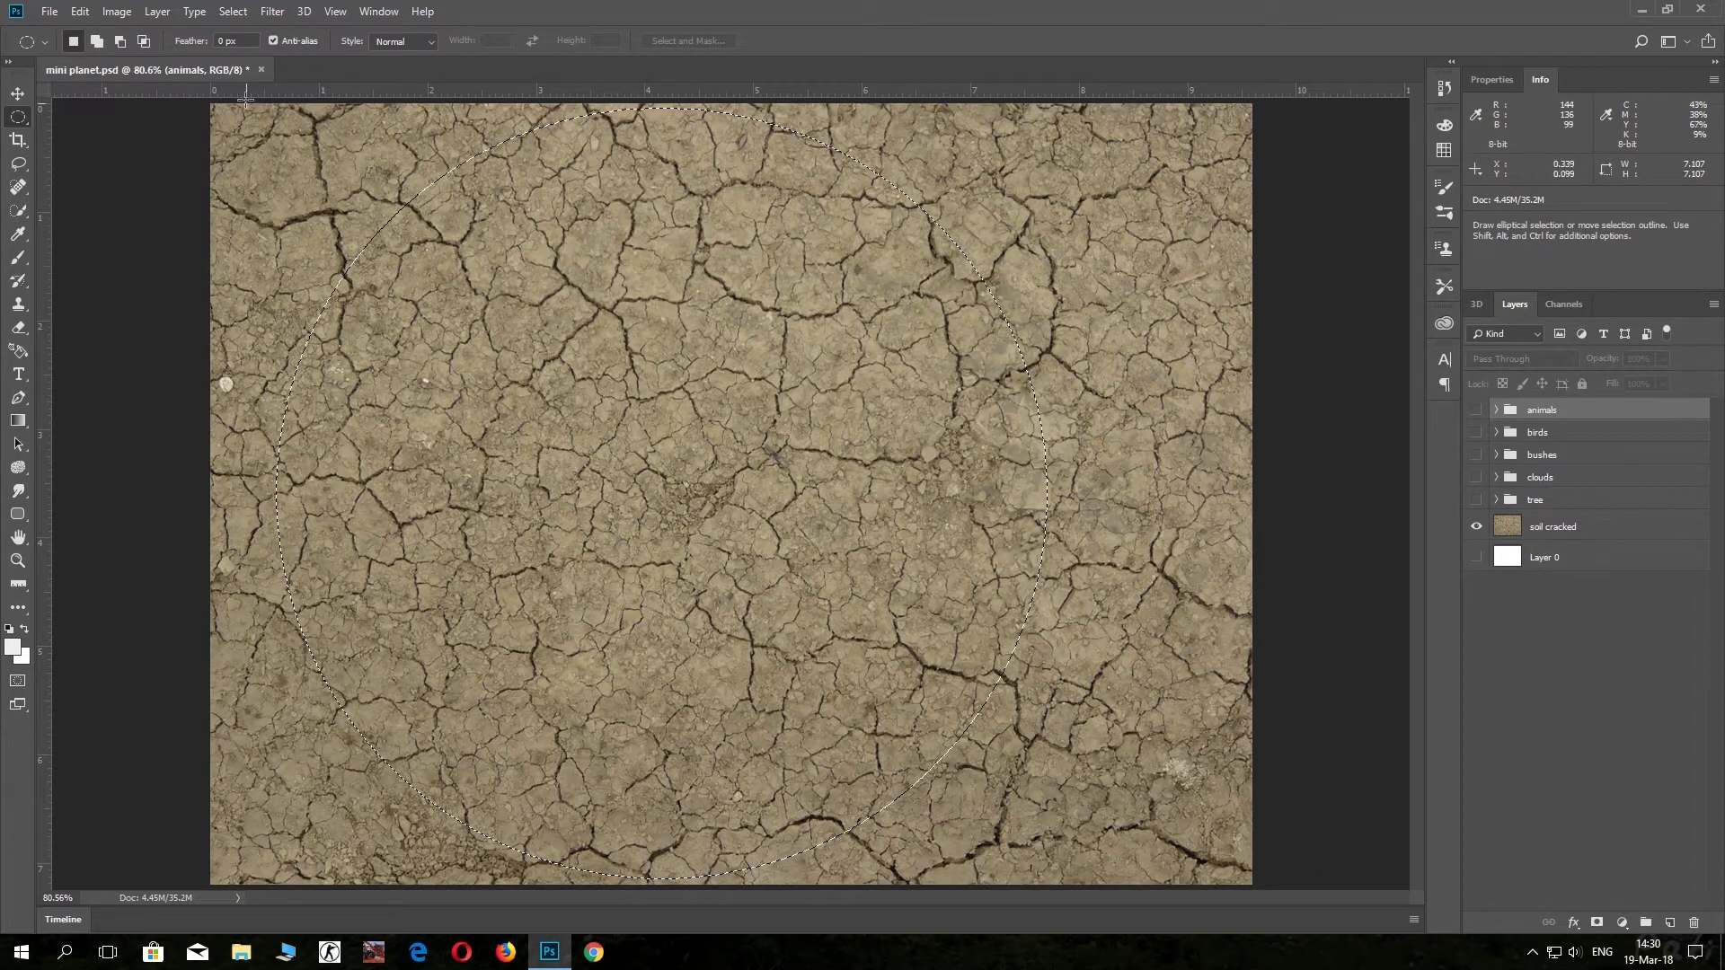
click(271, 12)
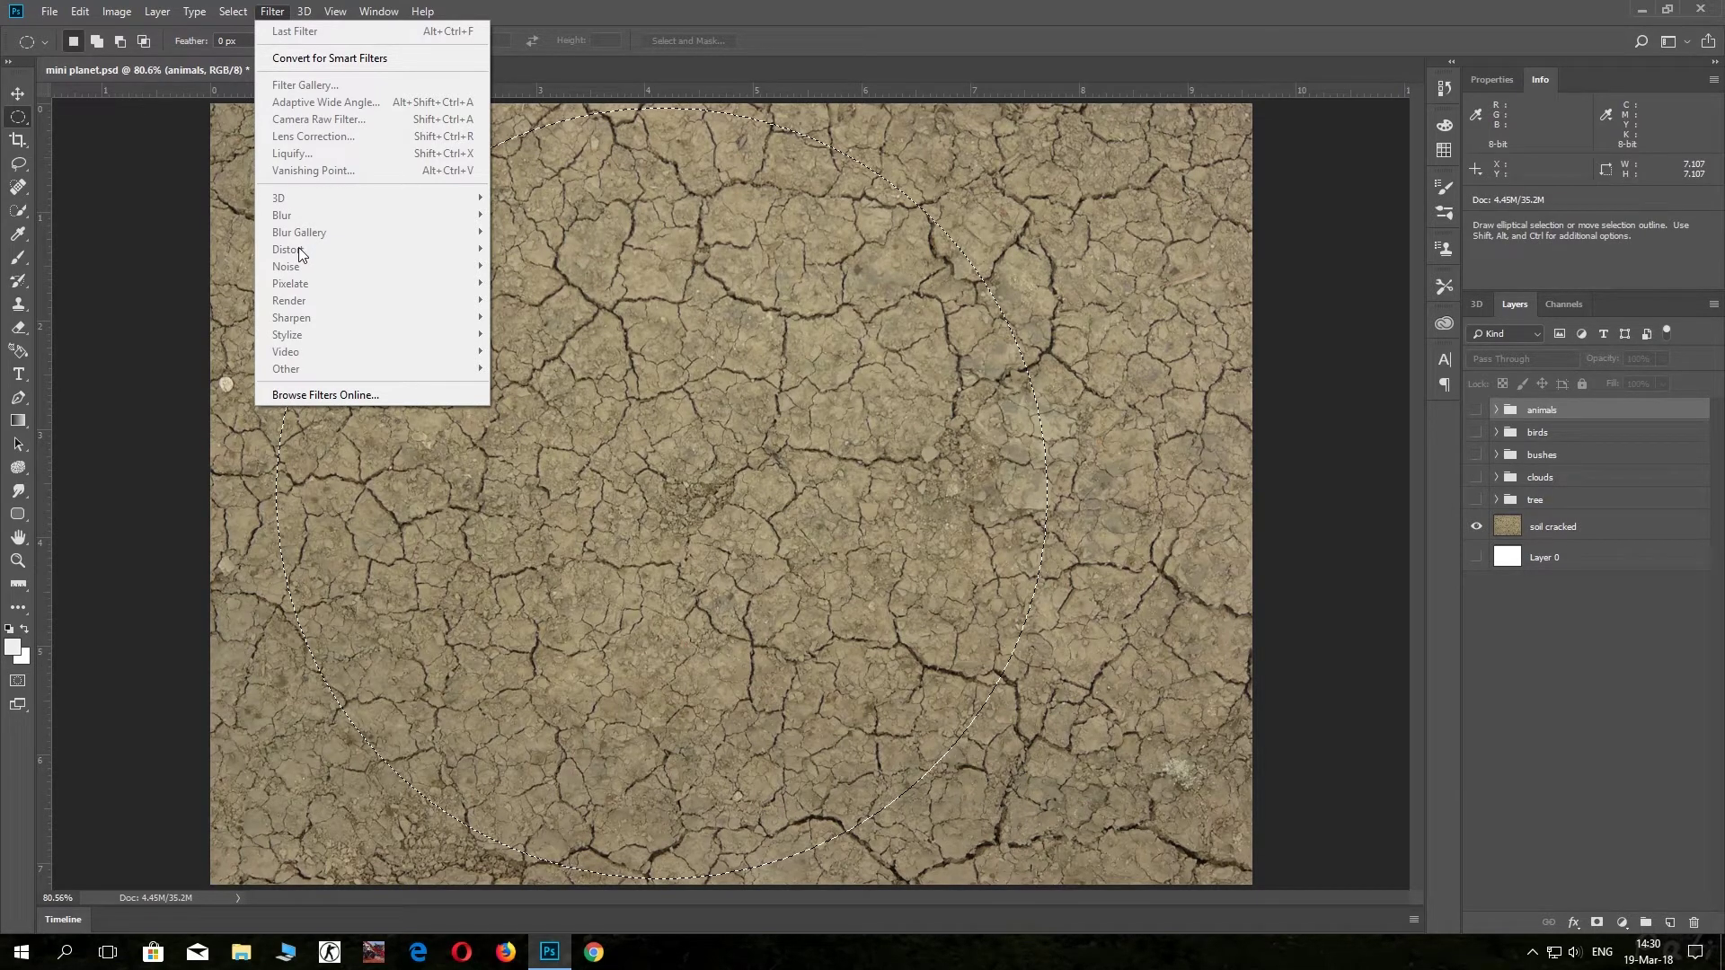
Apply Spherize at 100% twice to the cracked soil inside the circle.
click(1504, 527)
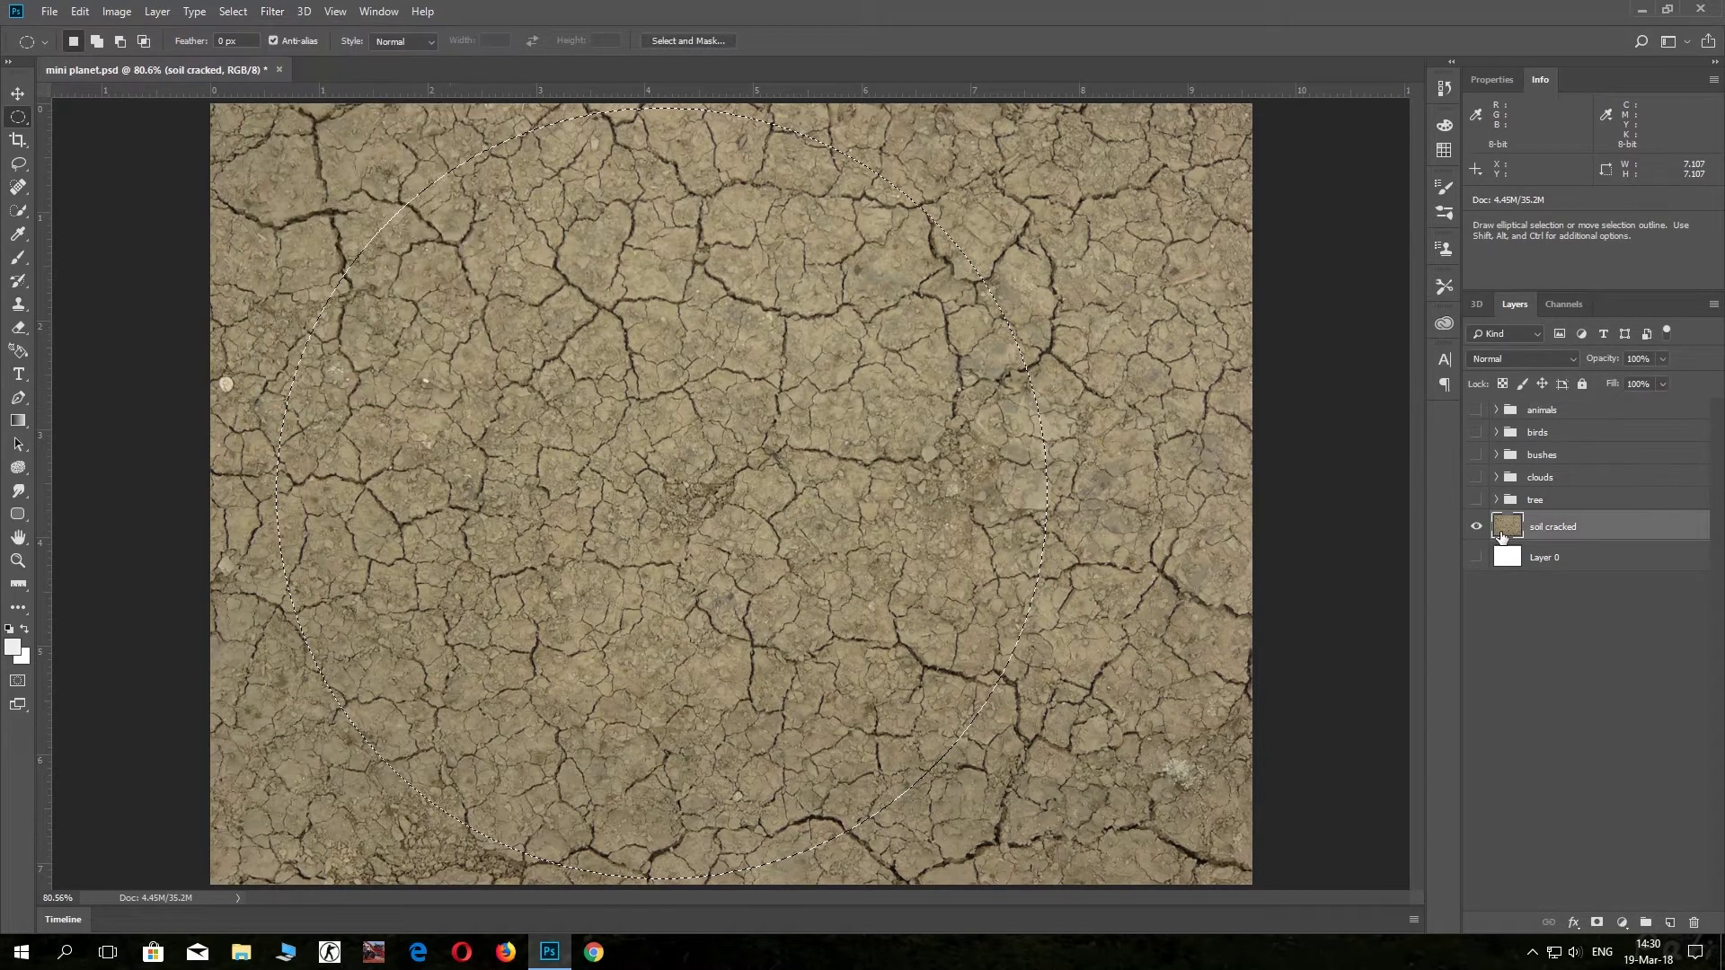
click(271, 12)
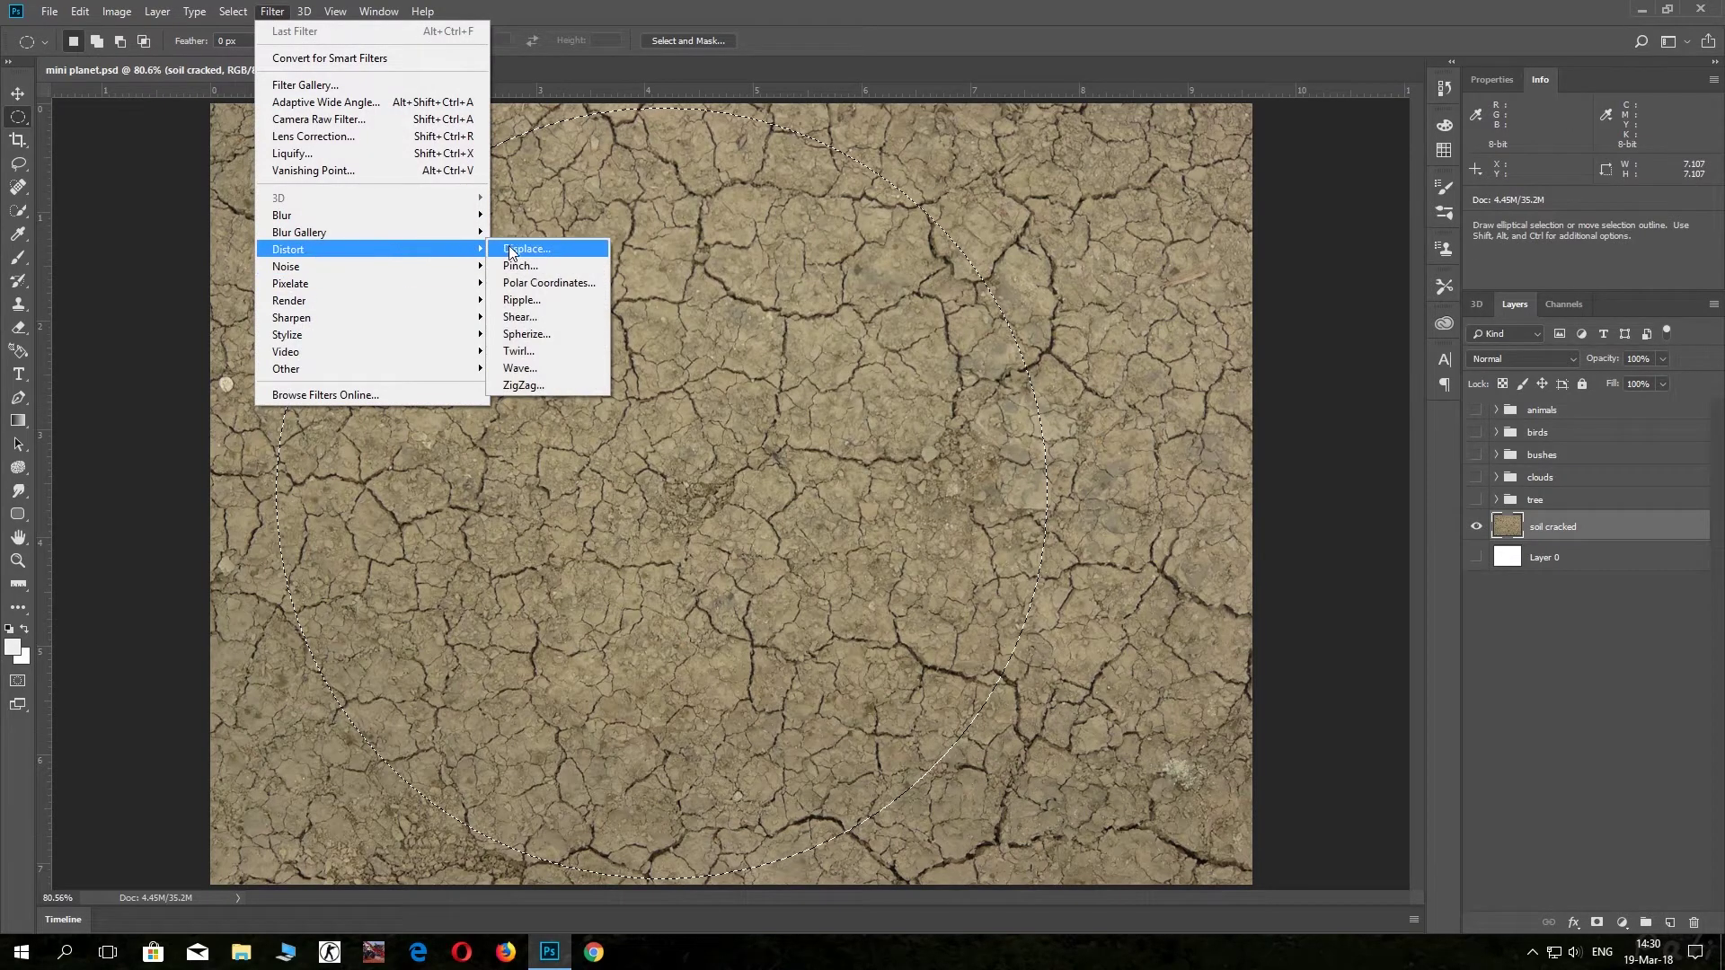
mouse_move(288, 250)
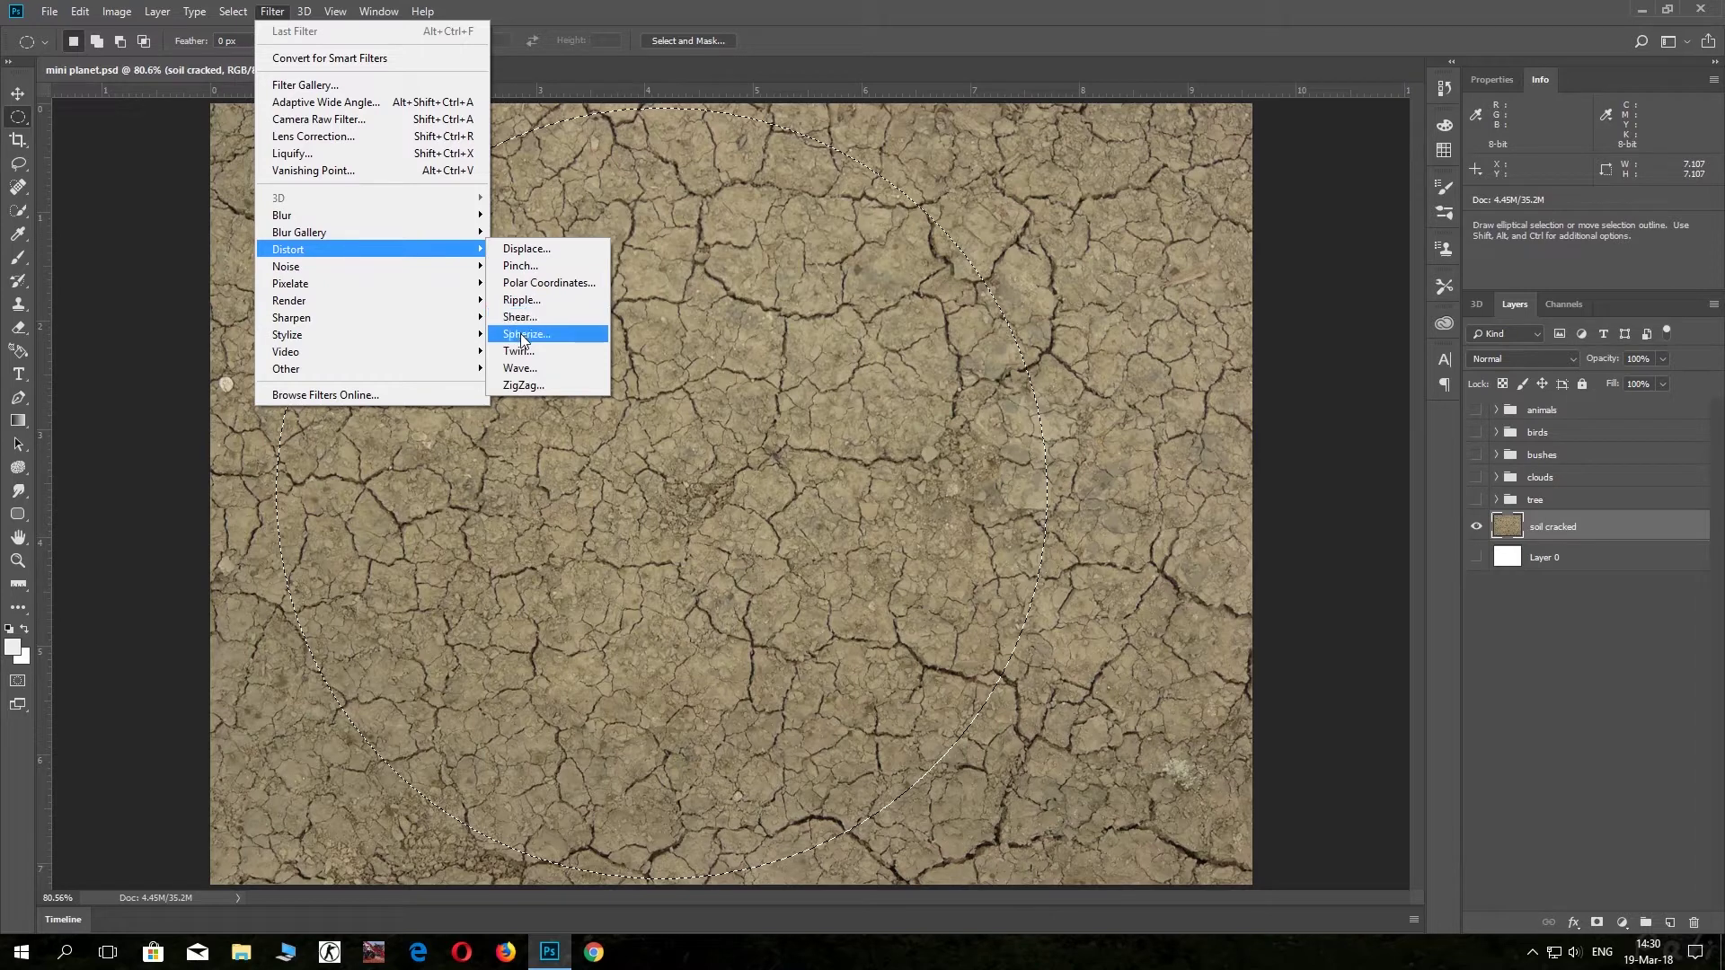
click(521, 336)
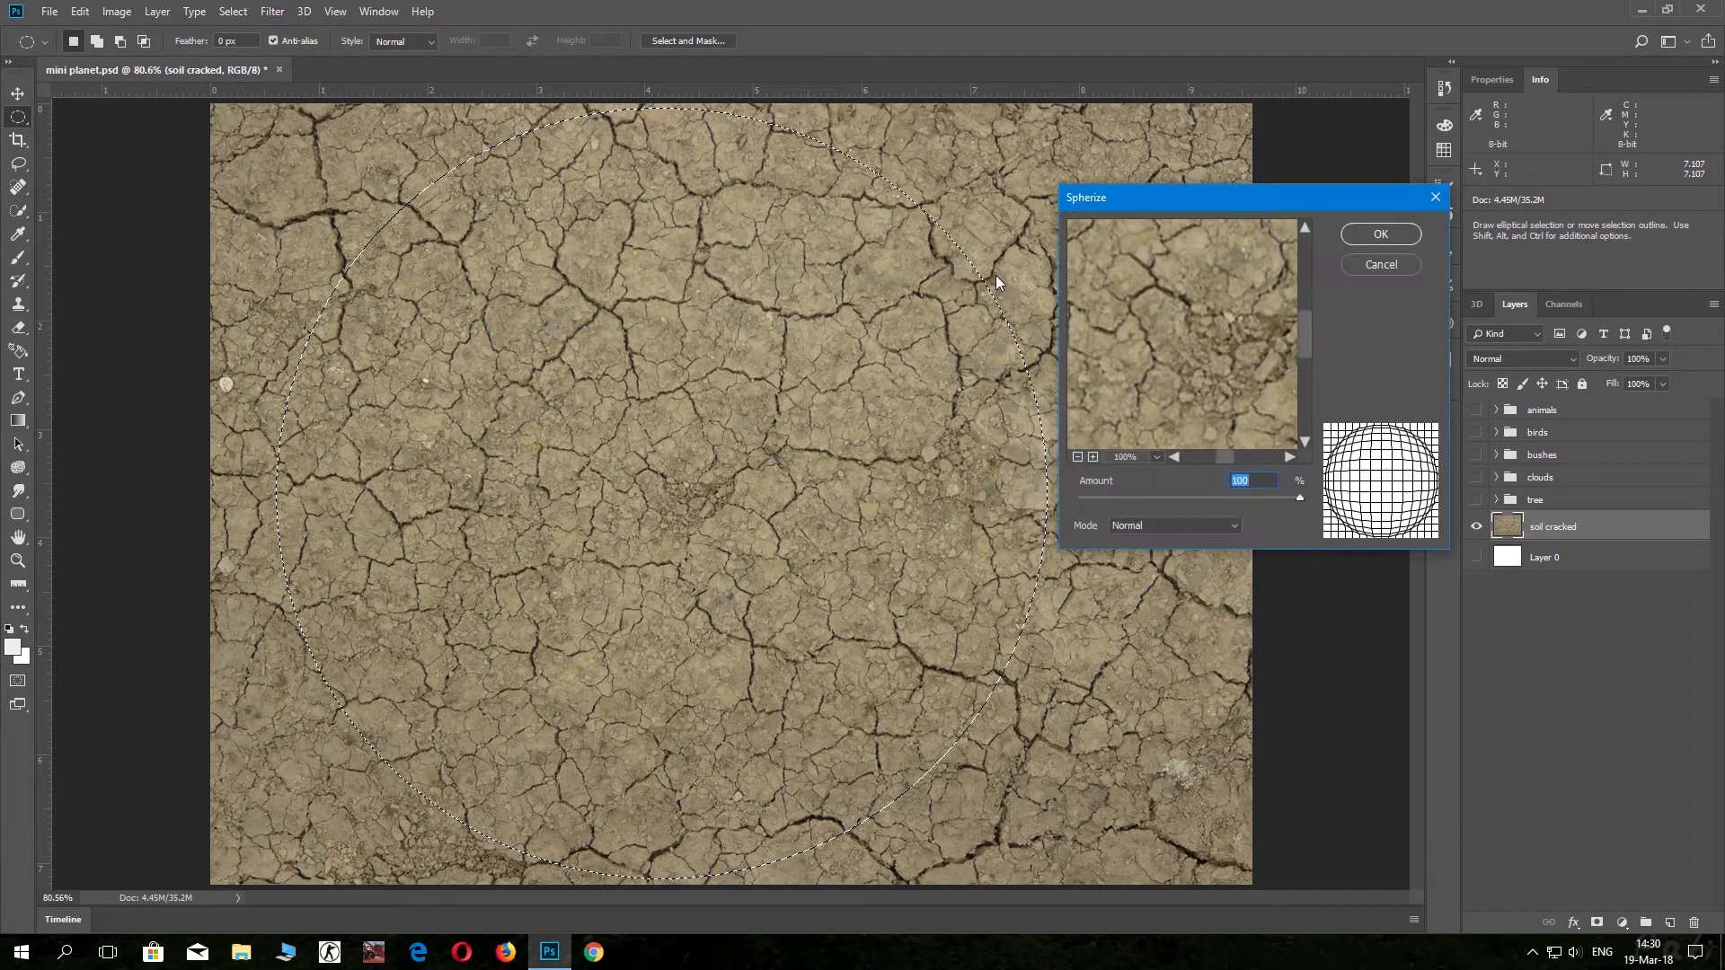
click(1381, 234)
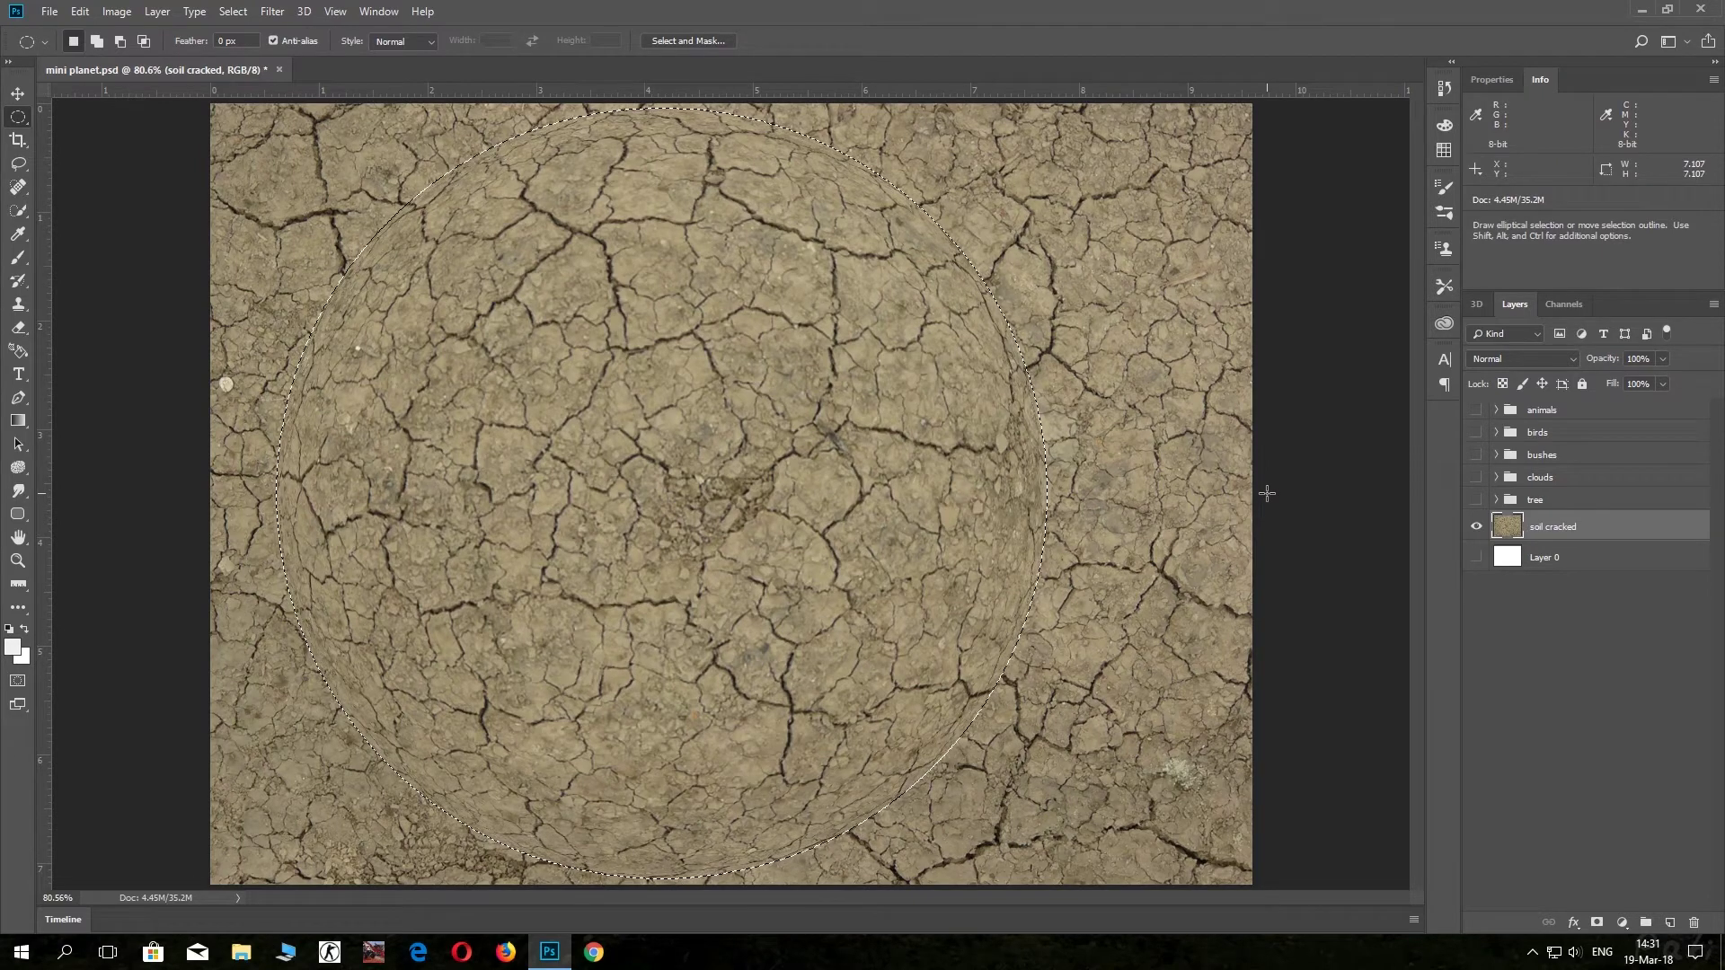
click(272, 12)
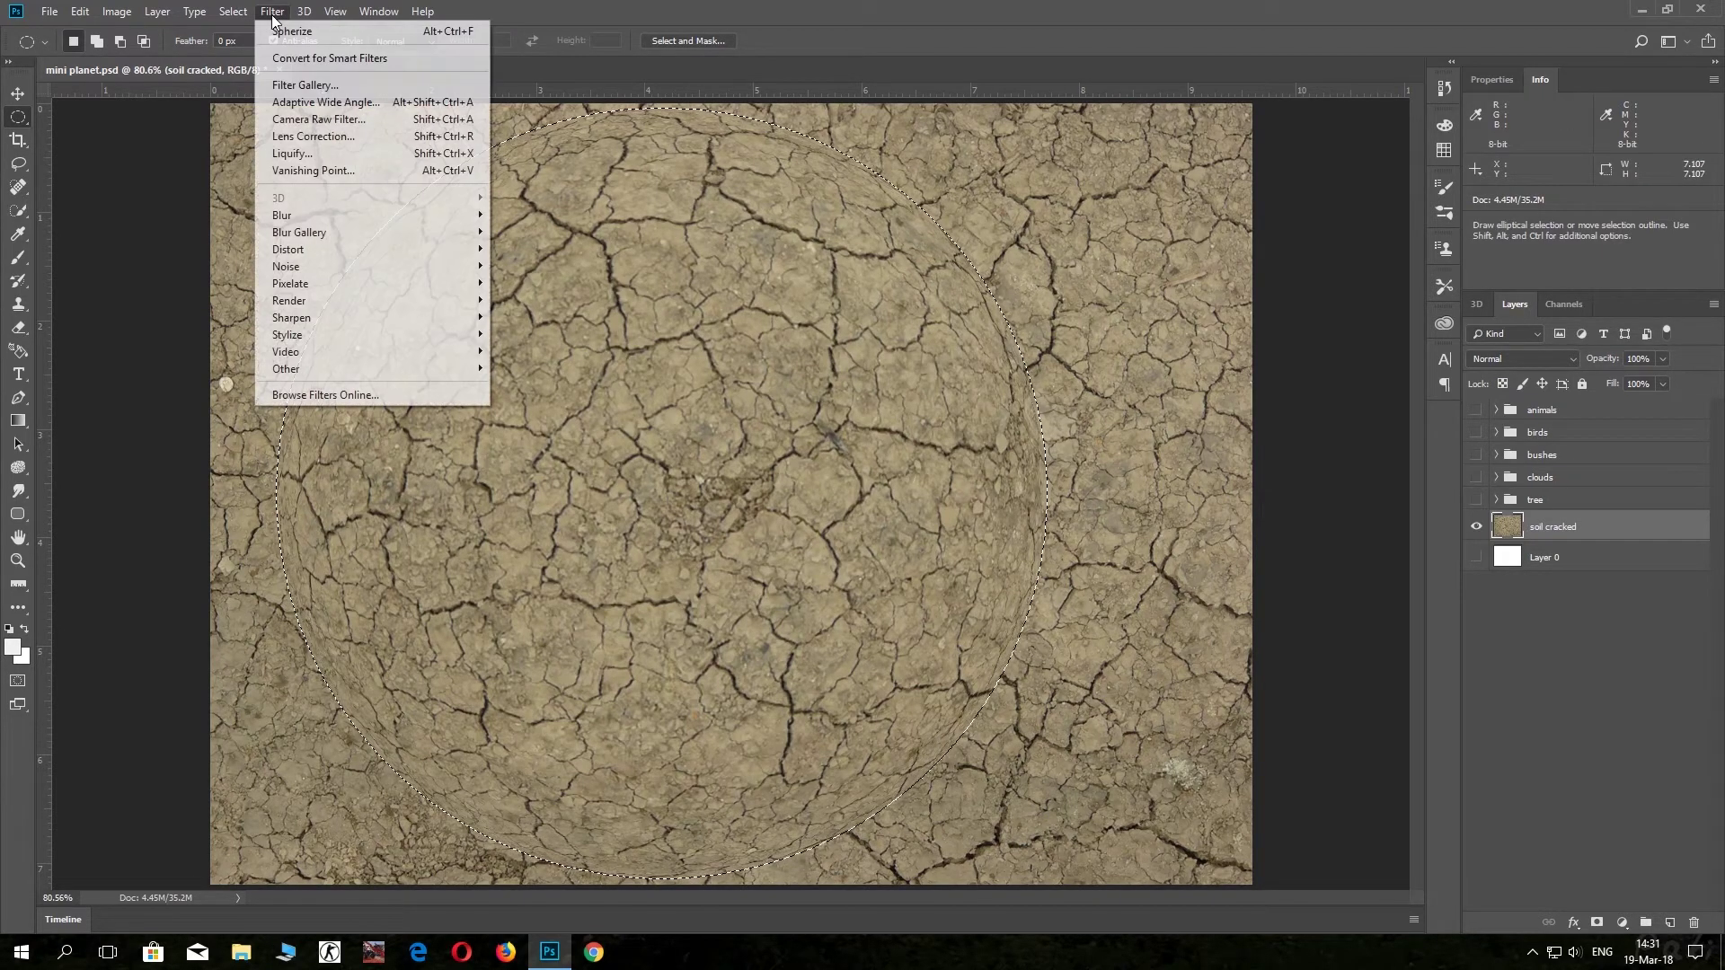
click(295, 29)
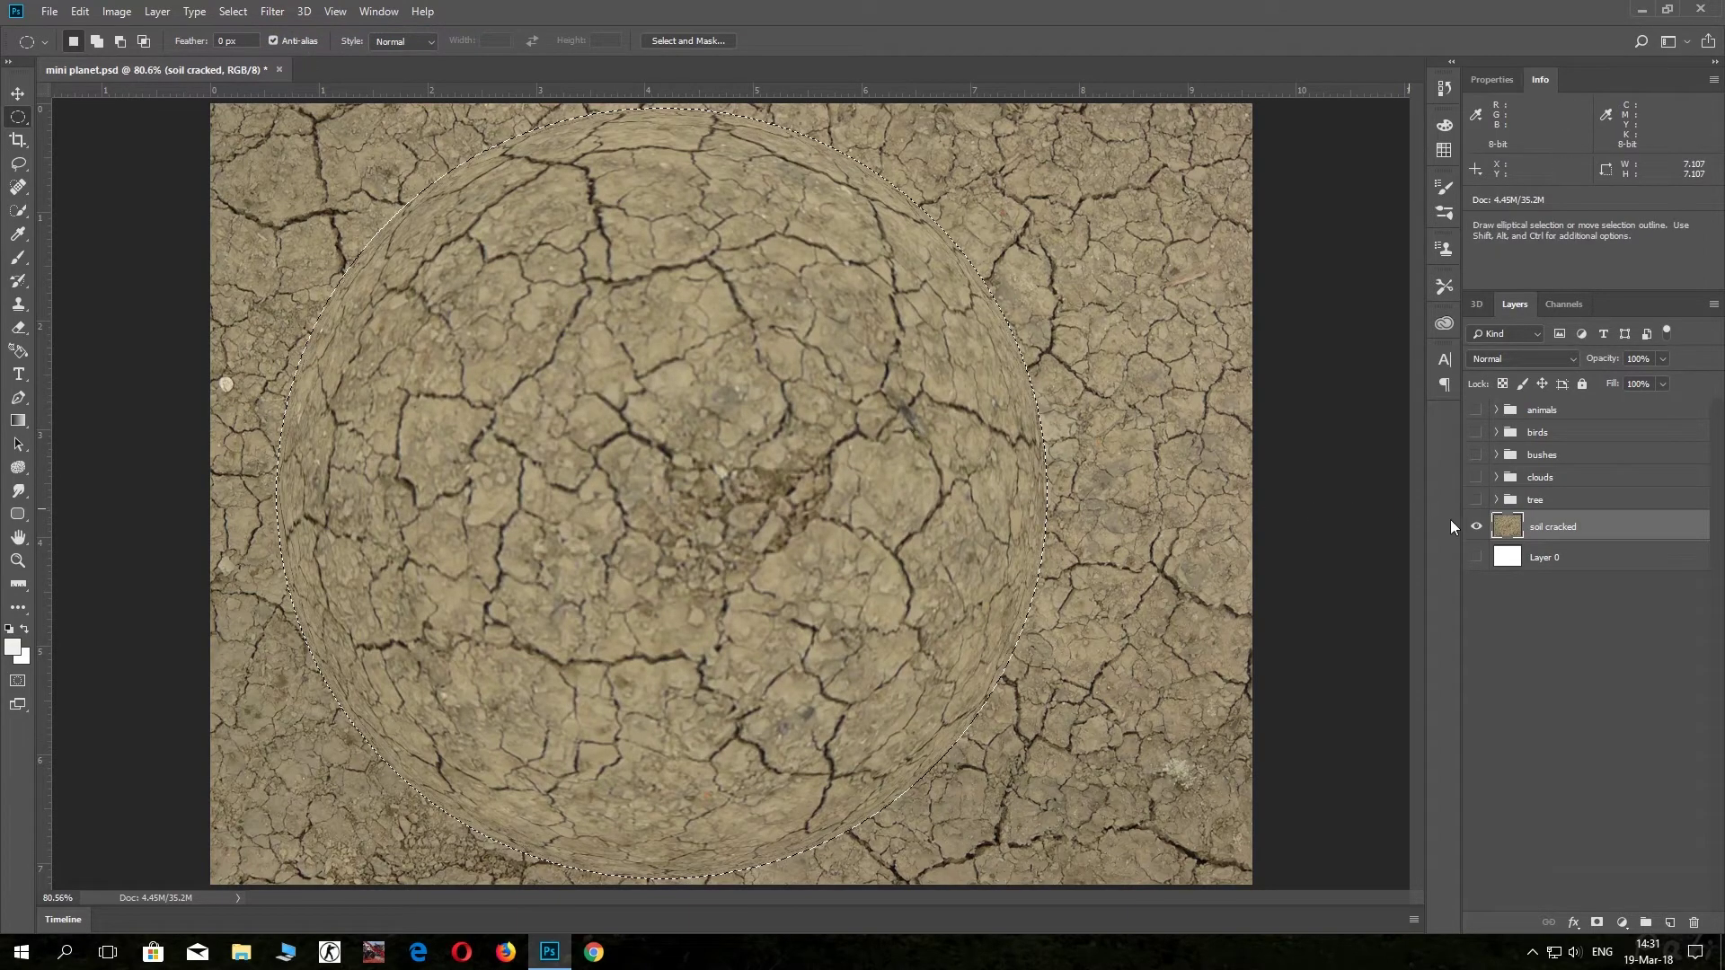
Copy the soil sphere to Layer 1, hide both soil layers, and activate white Layer 0.
key(ctrl+j)
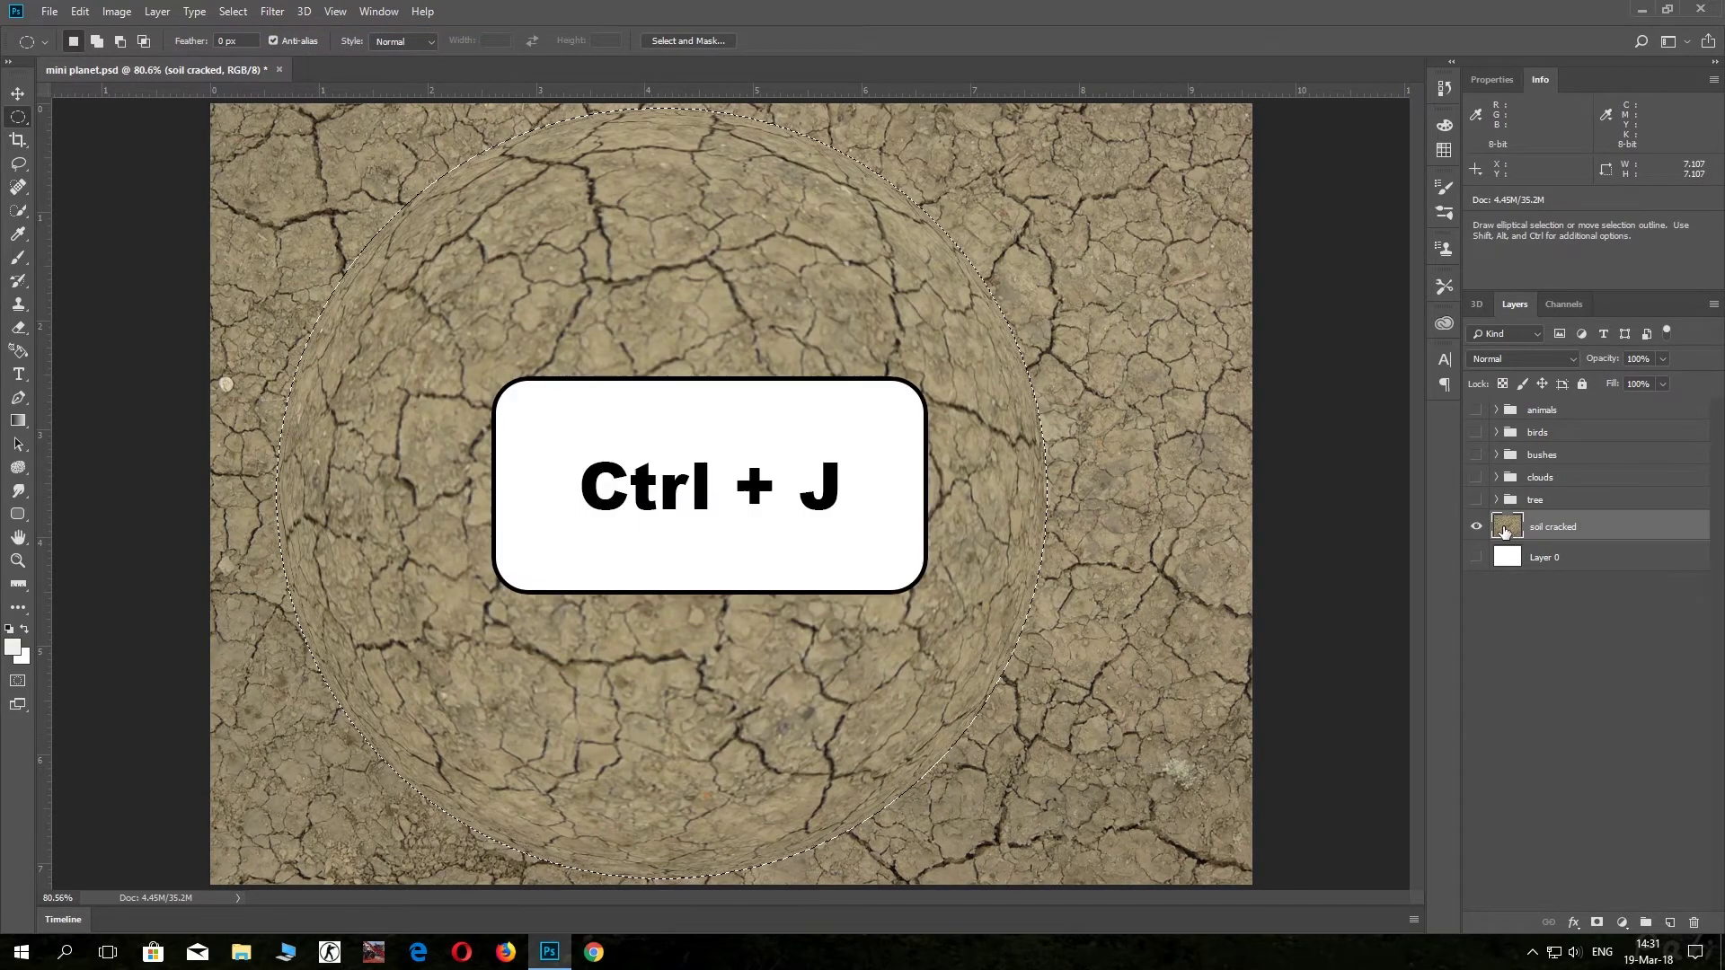
key(ctrl+j)
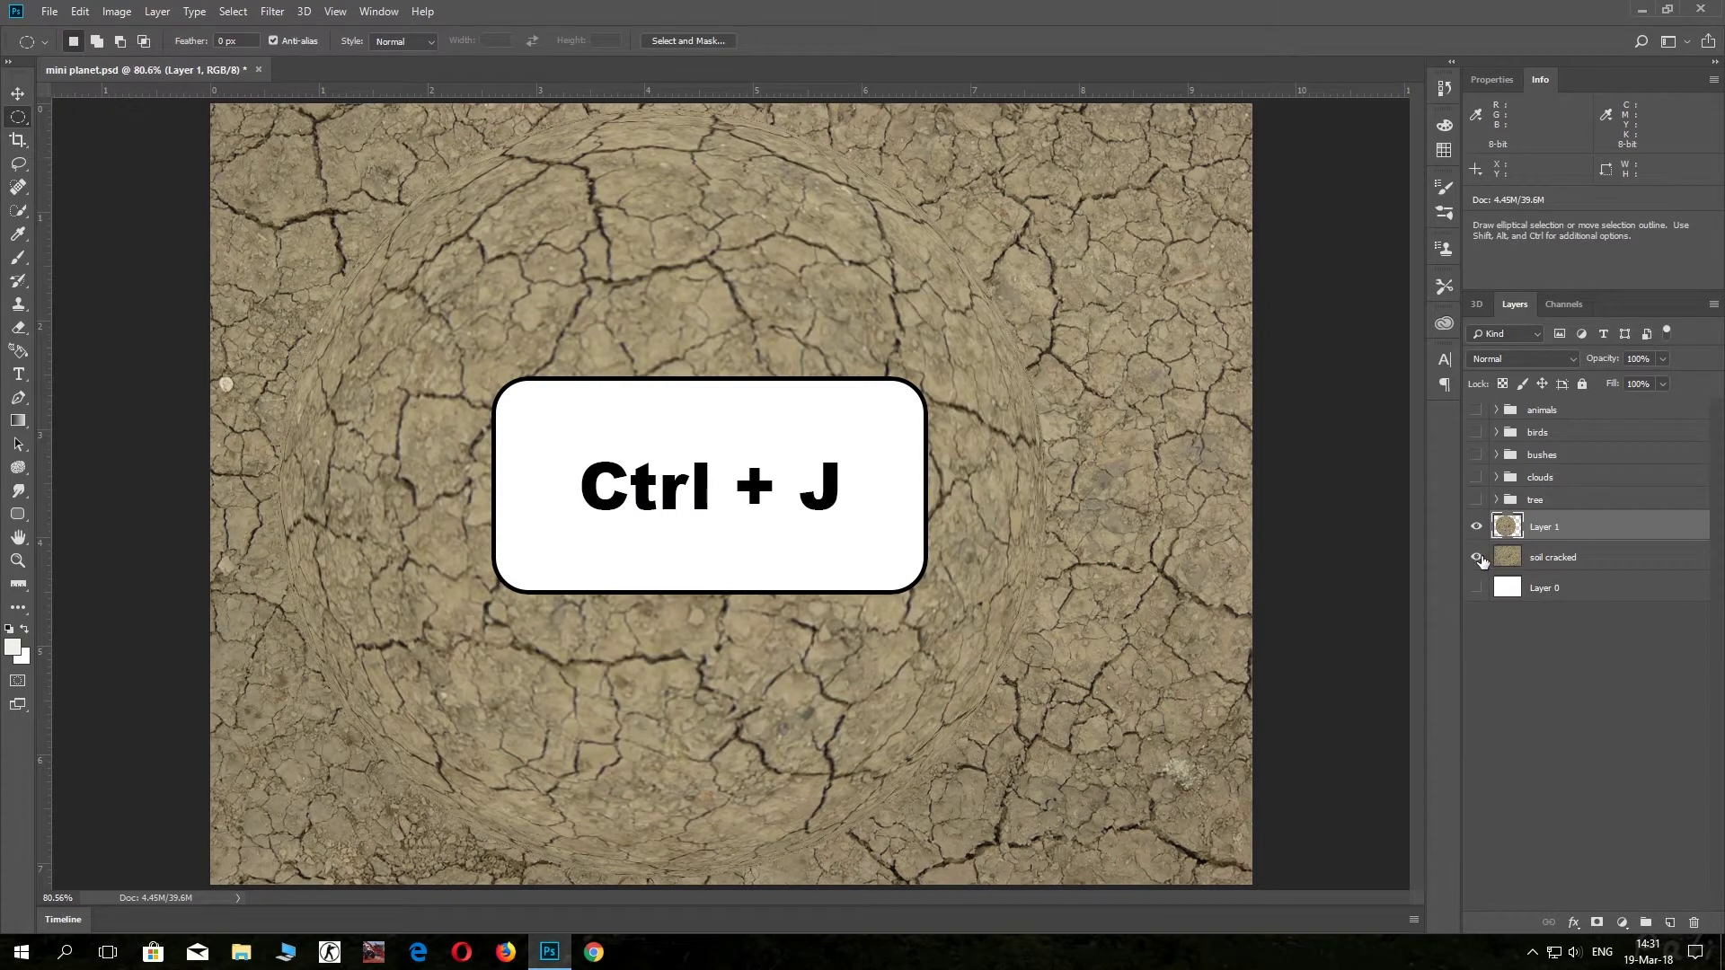
click(1476, 558)
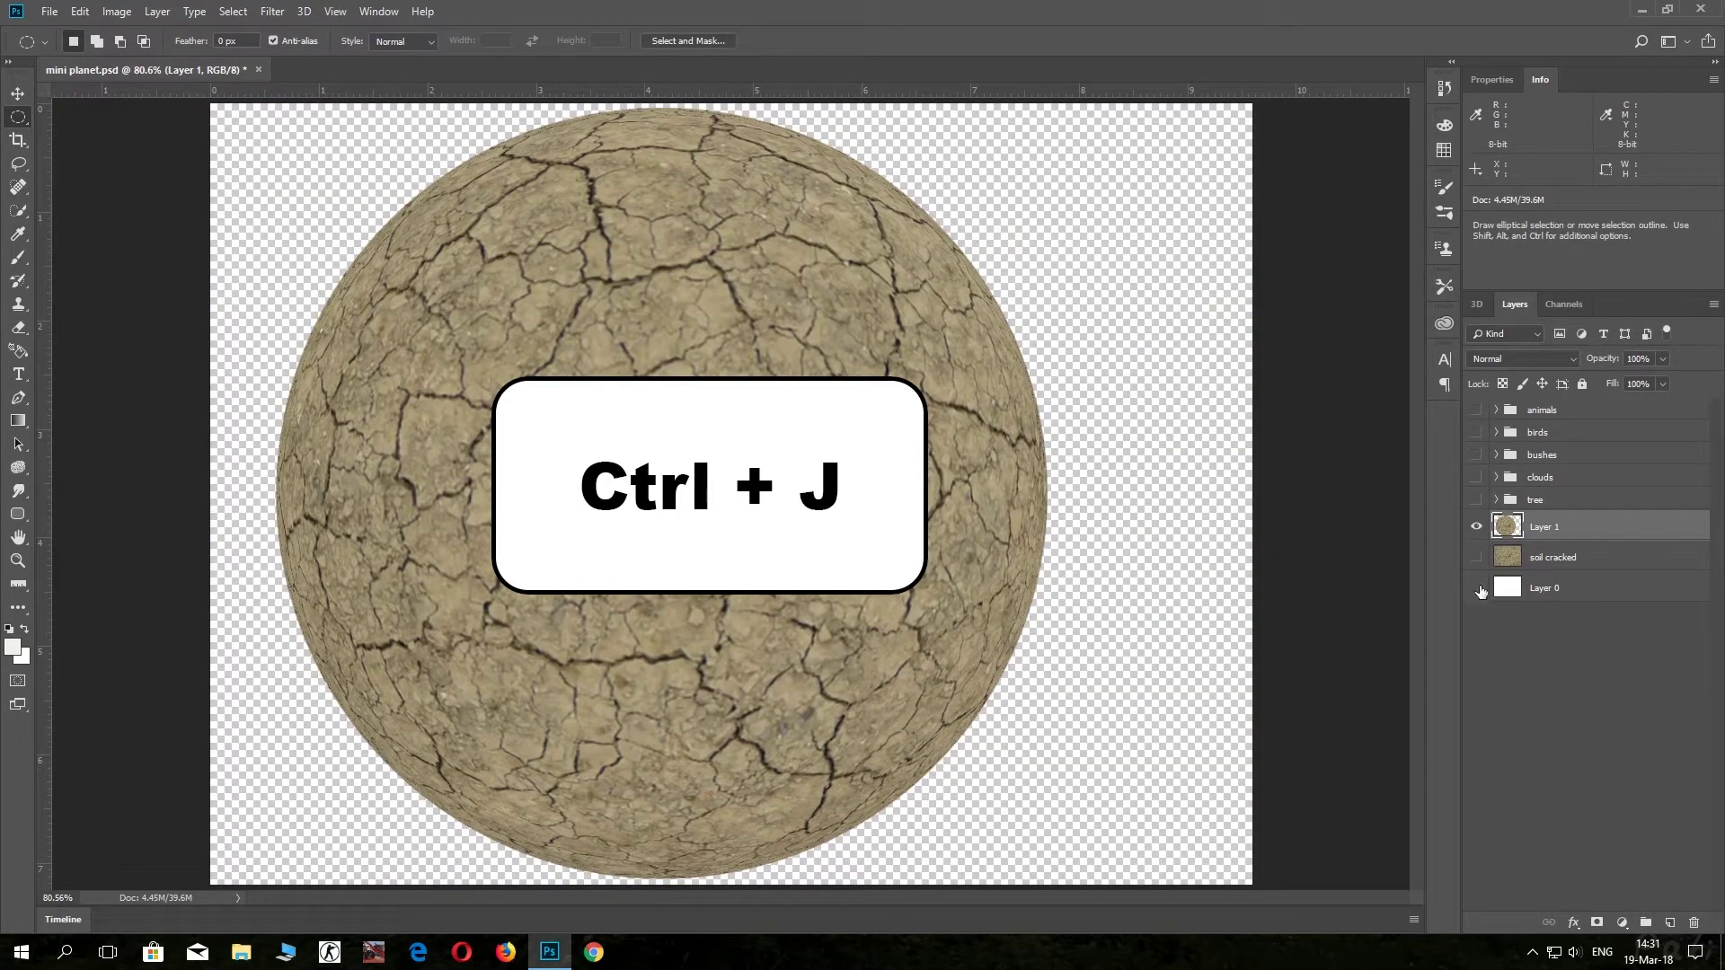
click(1476, 588)
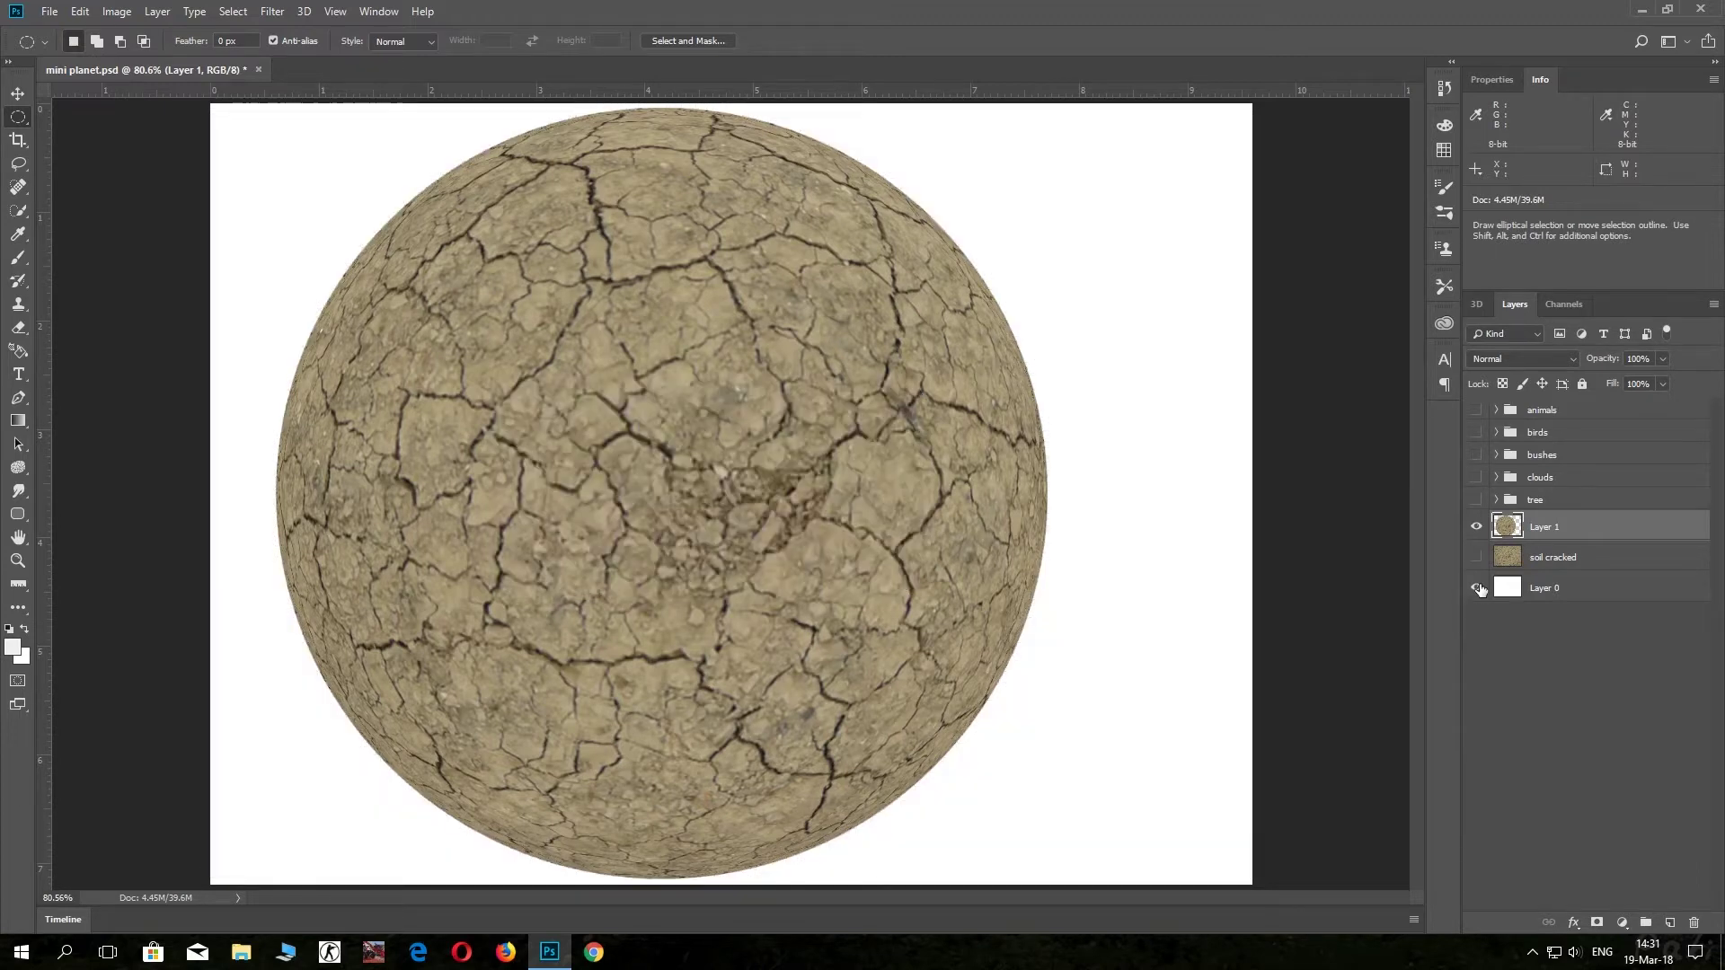
click(1476, 528)
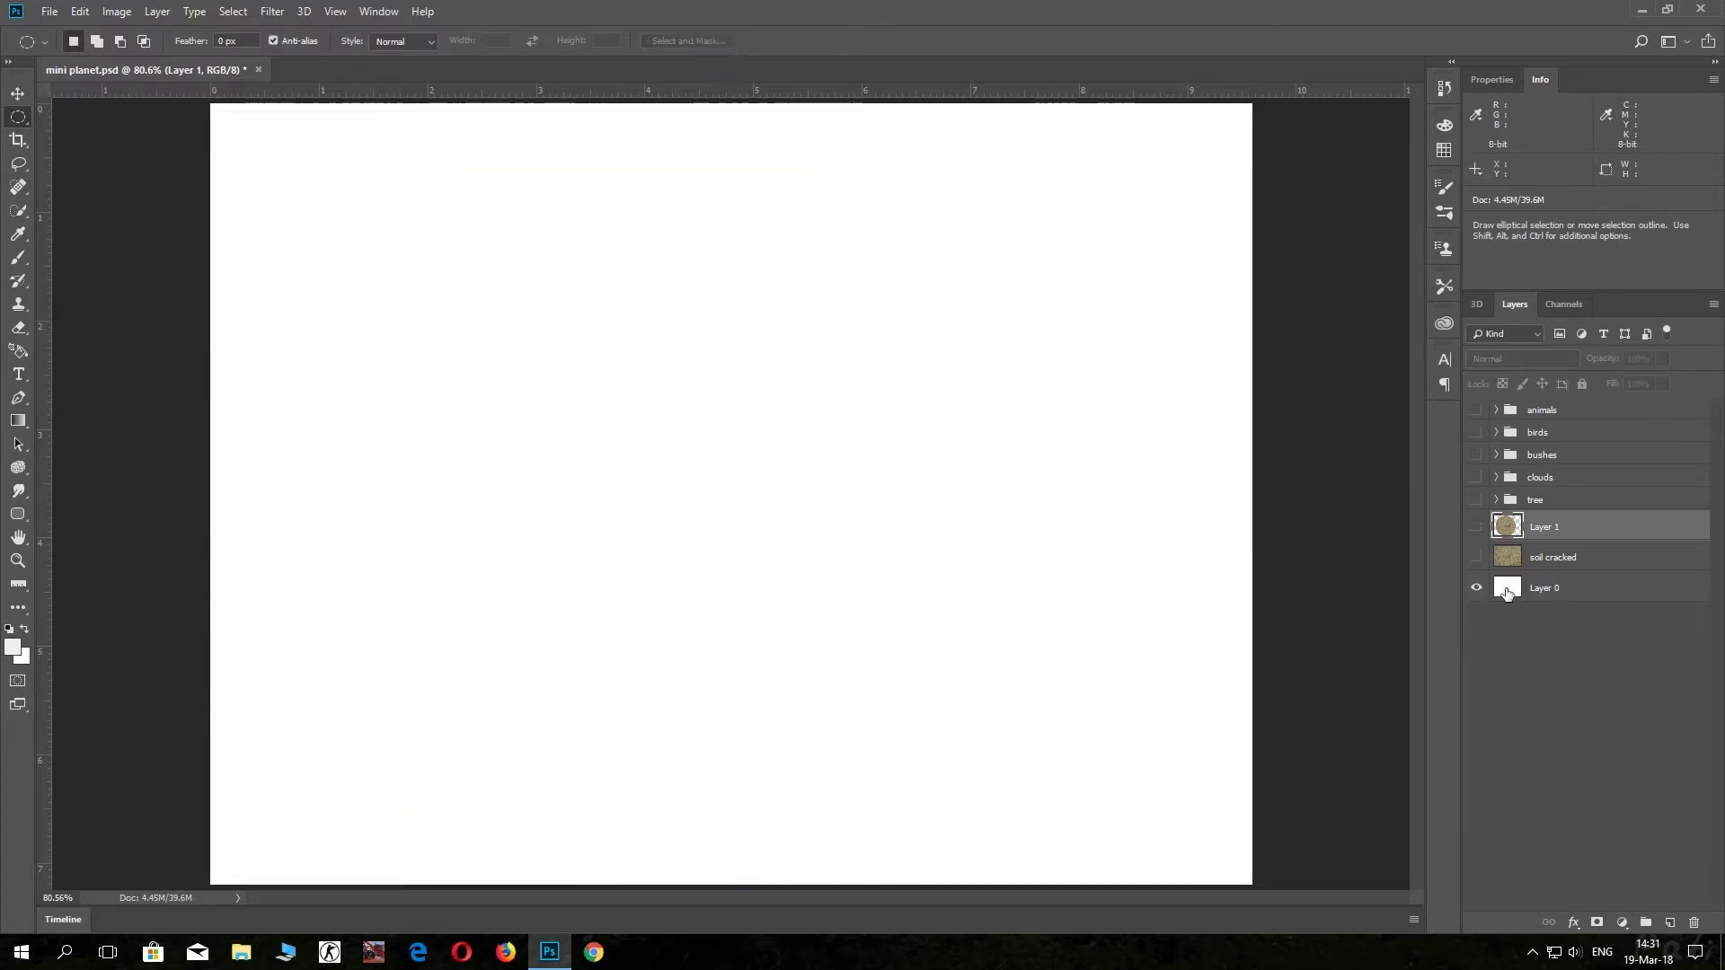
click(1555, 588)
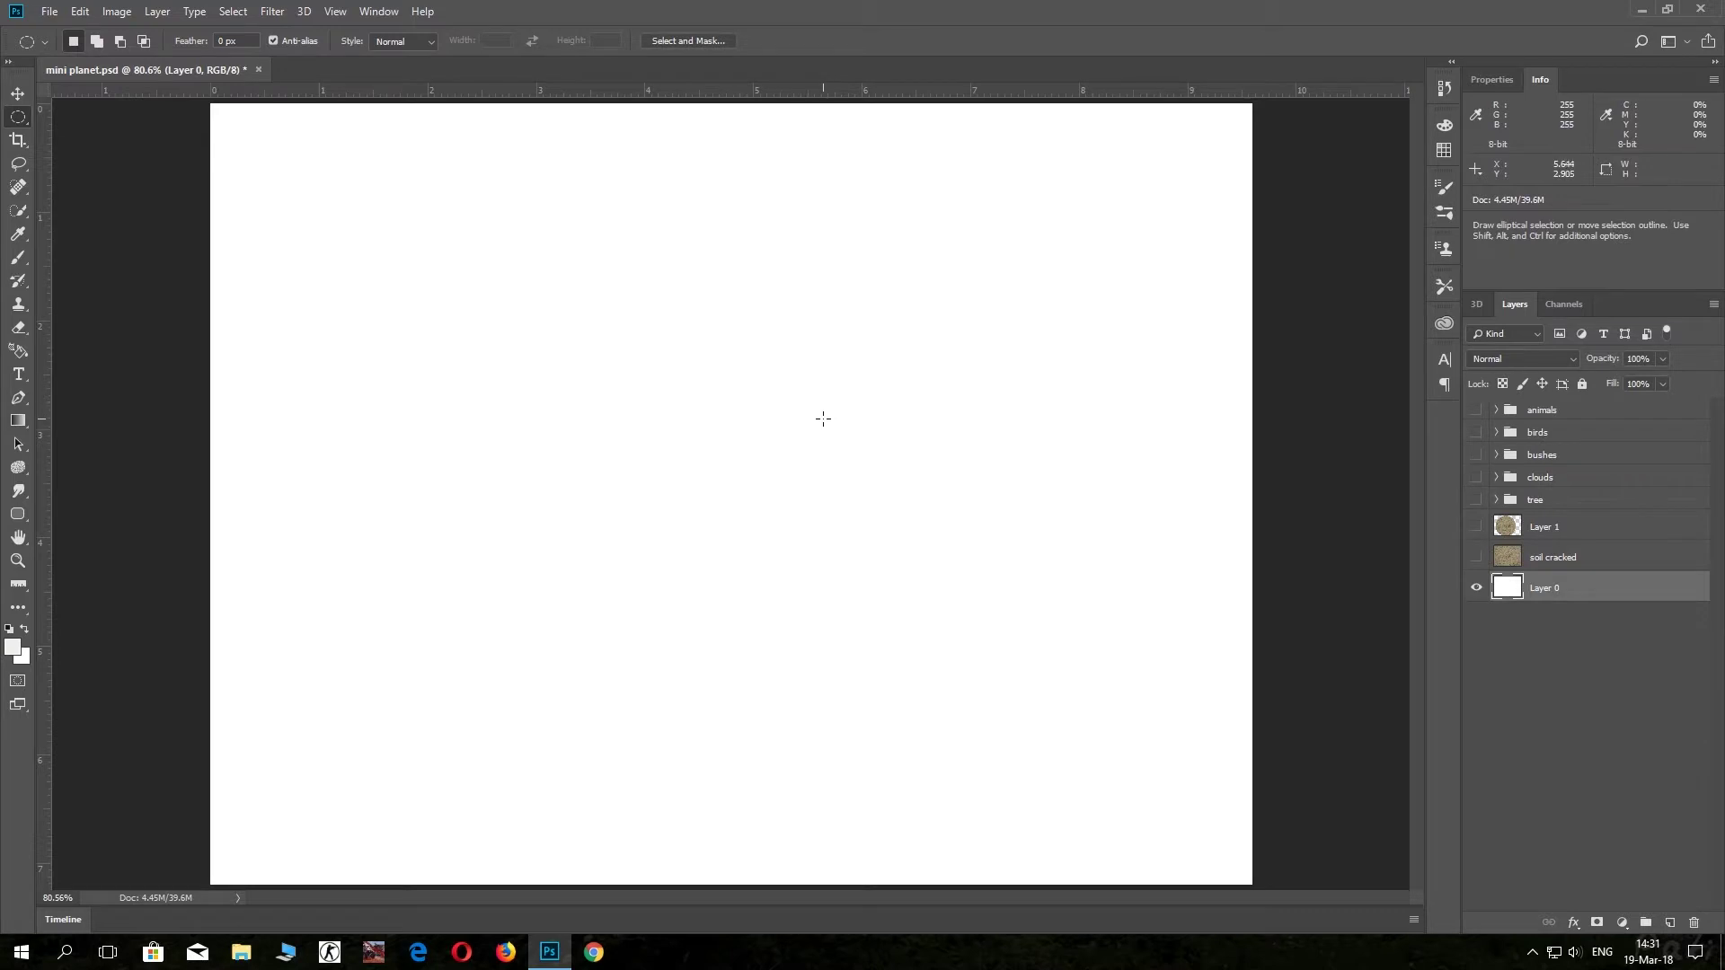
click(12, 647)
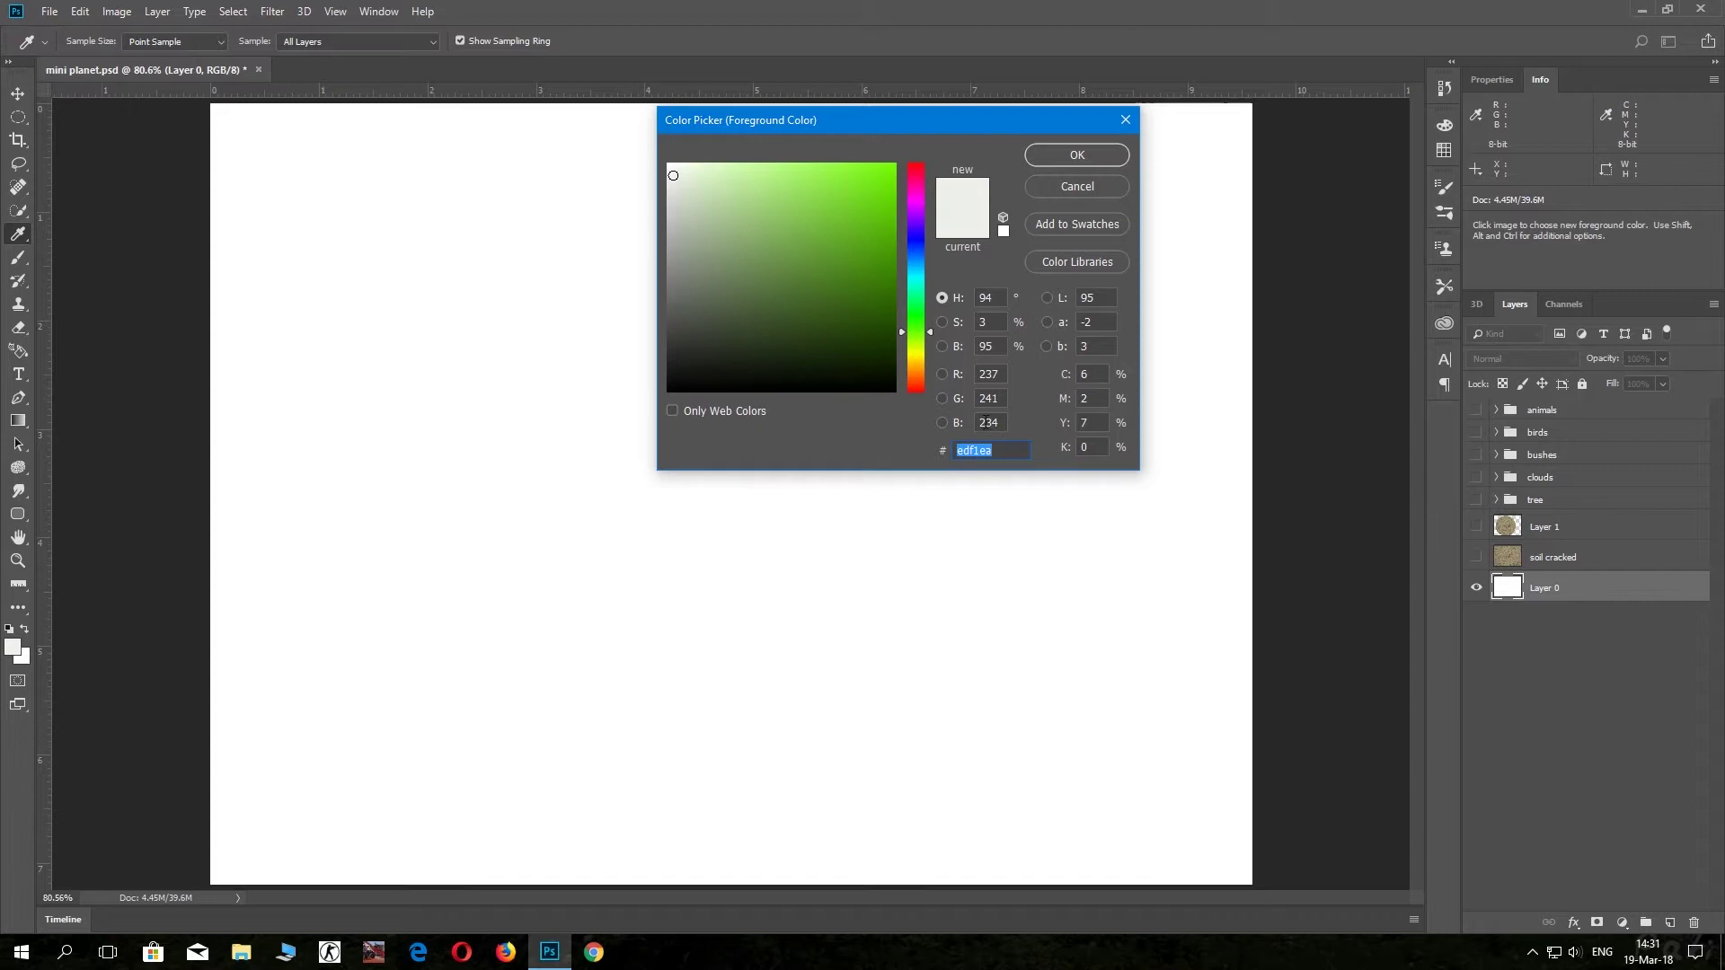
Fill Layer 0 with the sky blue foreground colour #4cb8fd.
text(4c)
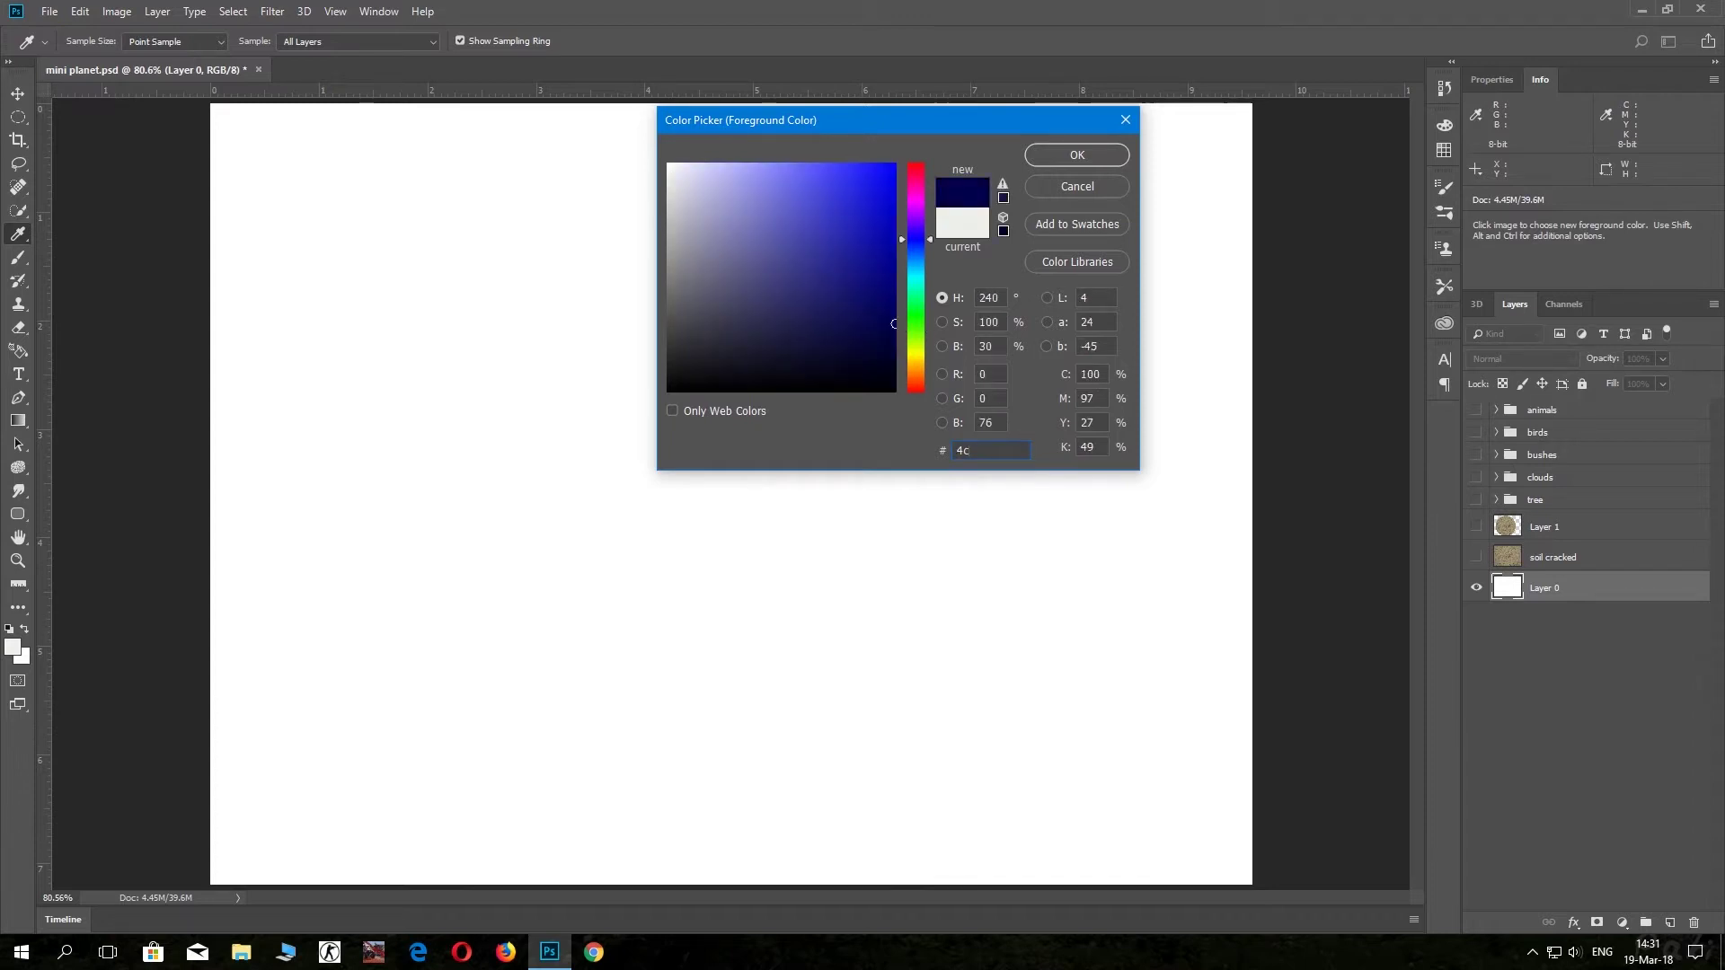
text(b)
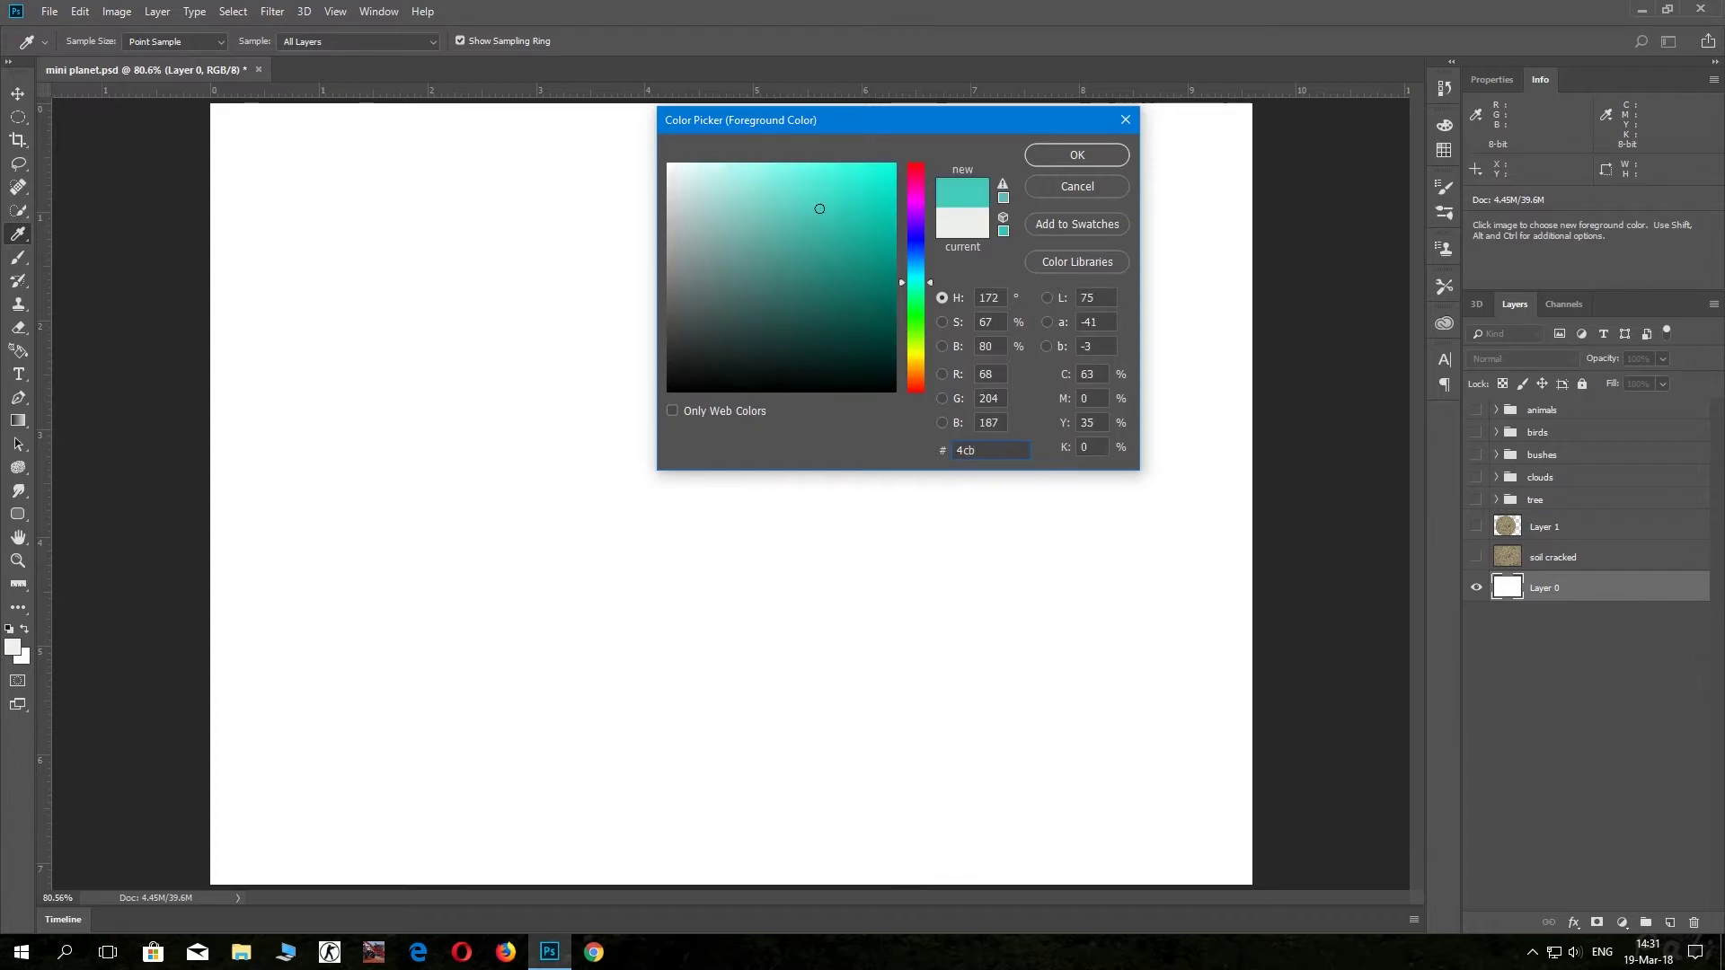
text(b)
key(BackSpace)
text(8)
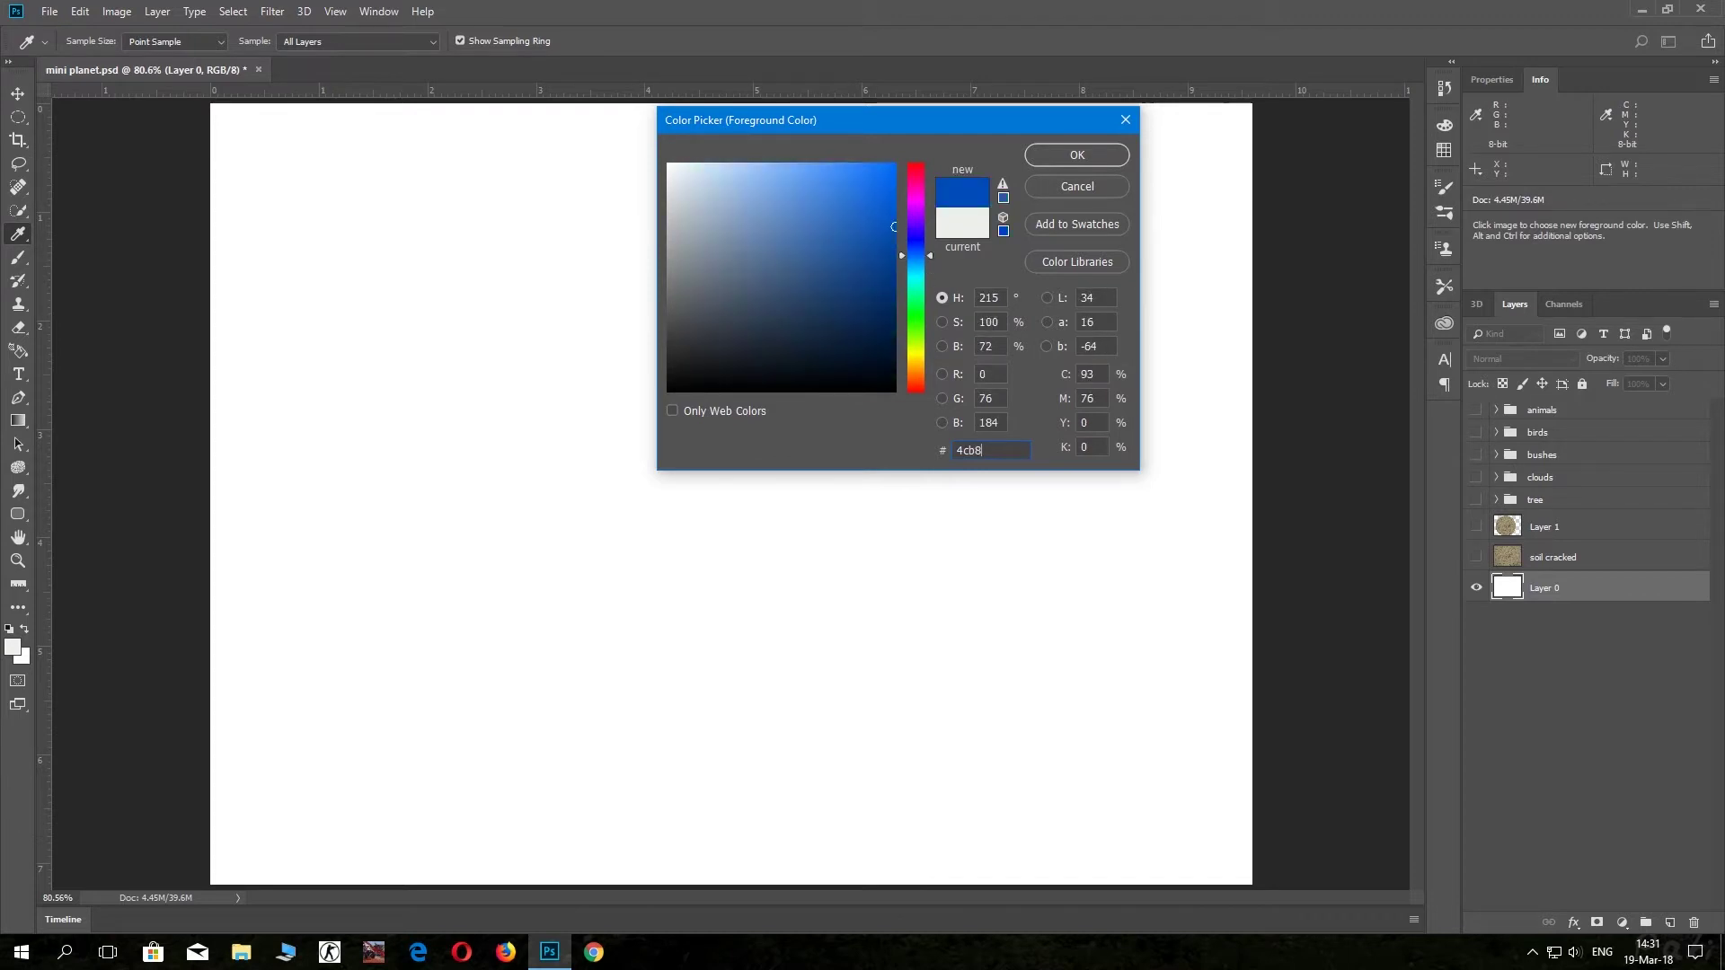
text(fd)
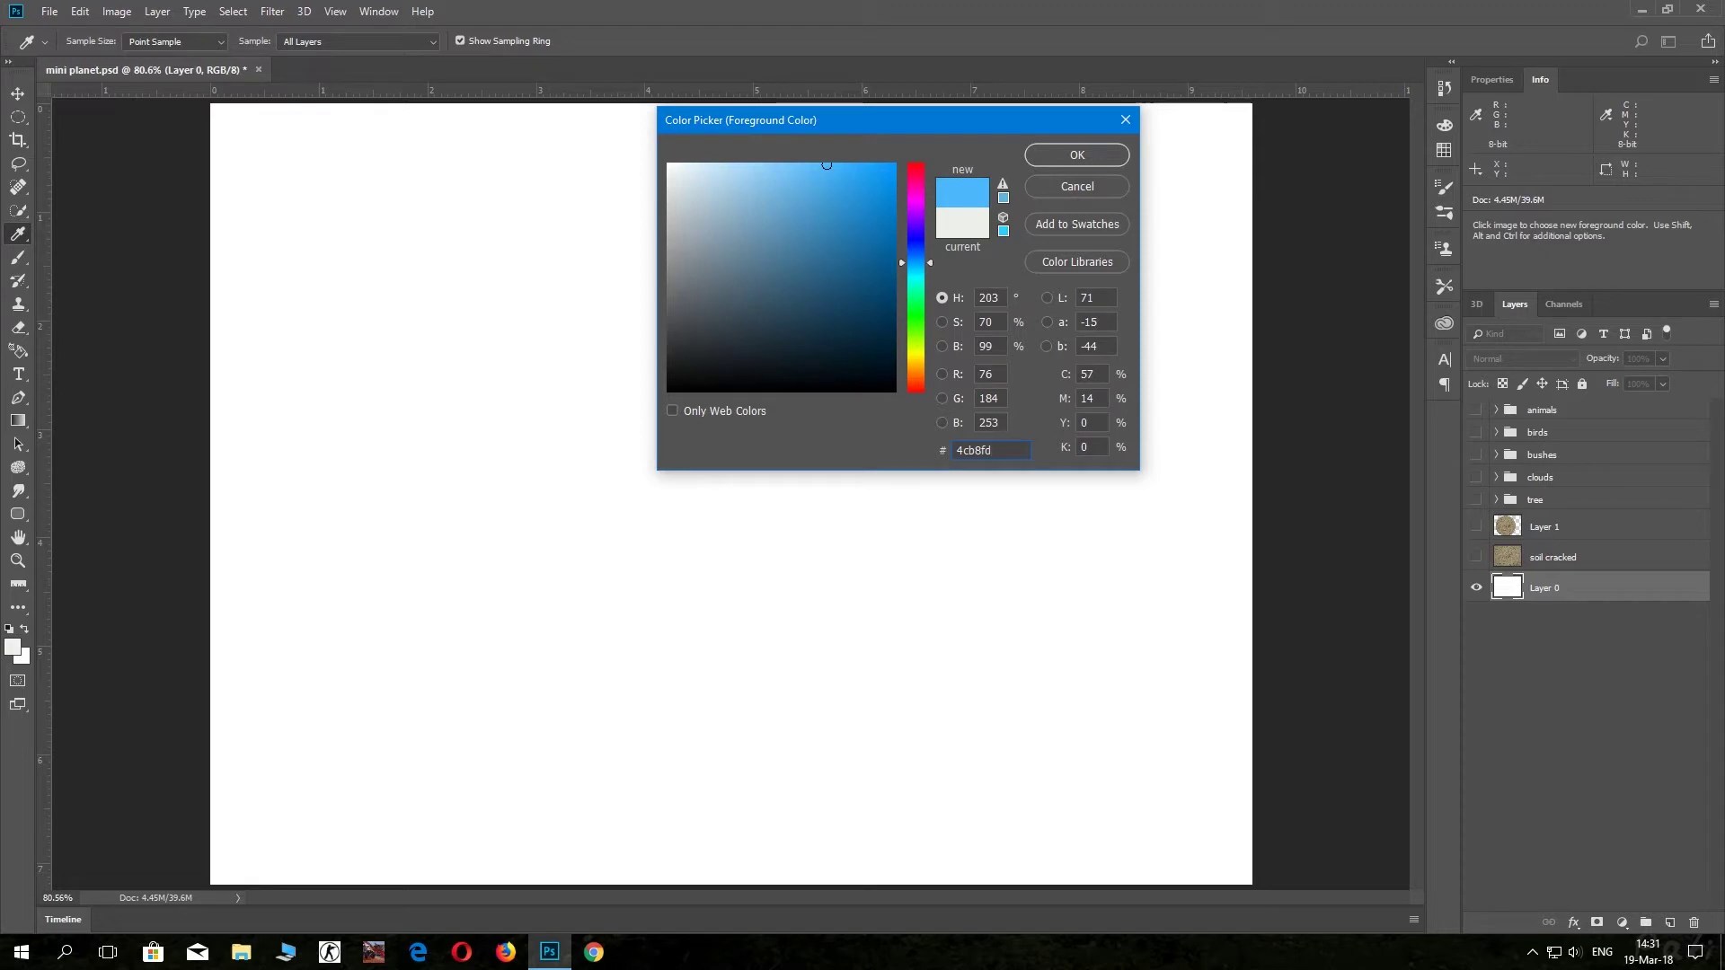
click(1098, 153)
key(m)
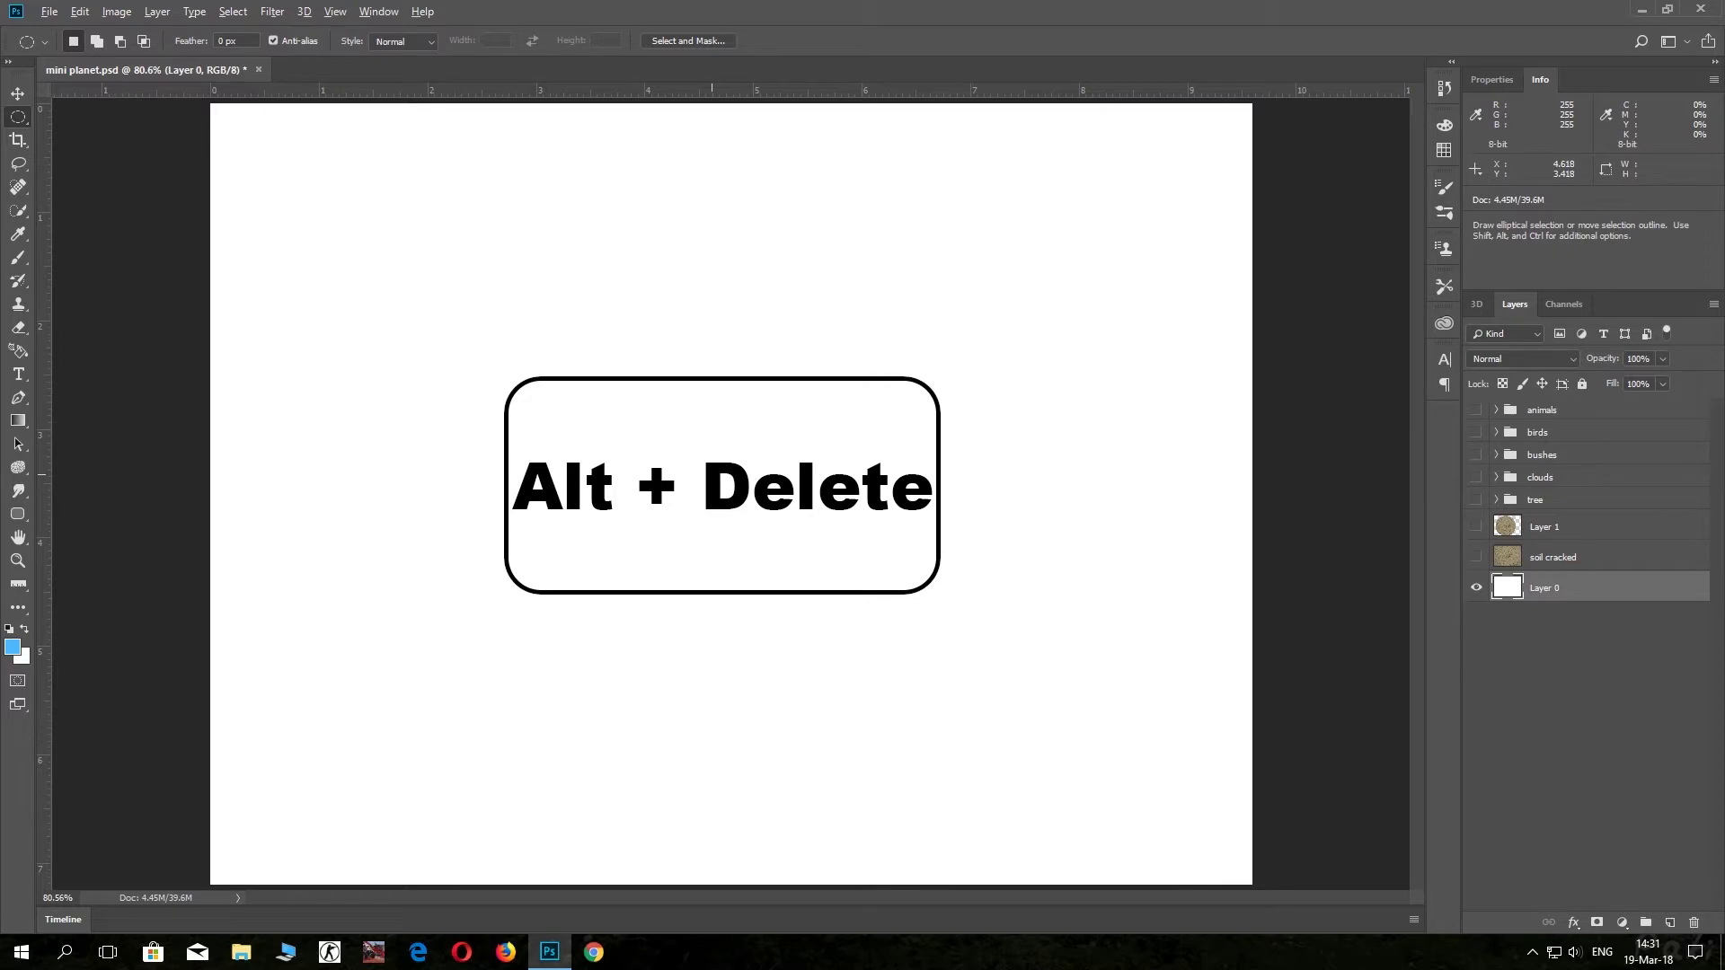
key(alt+Delete)
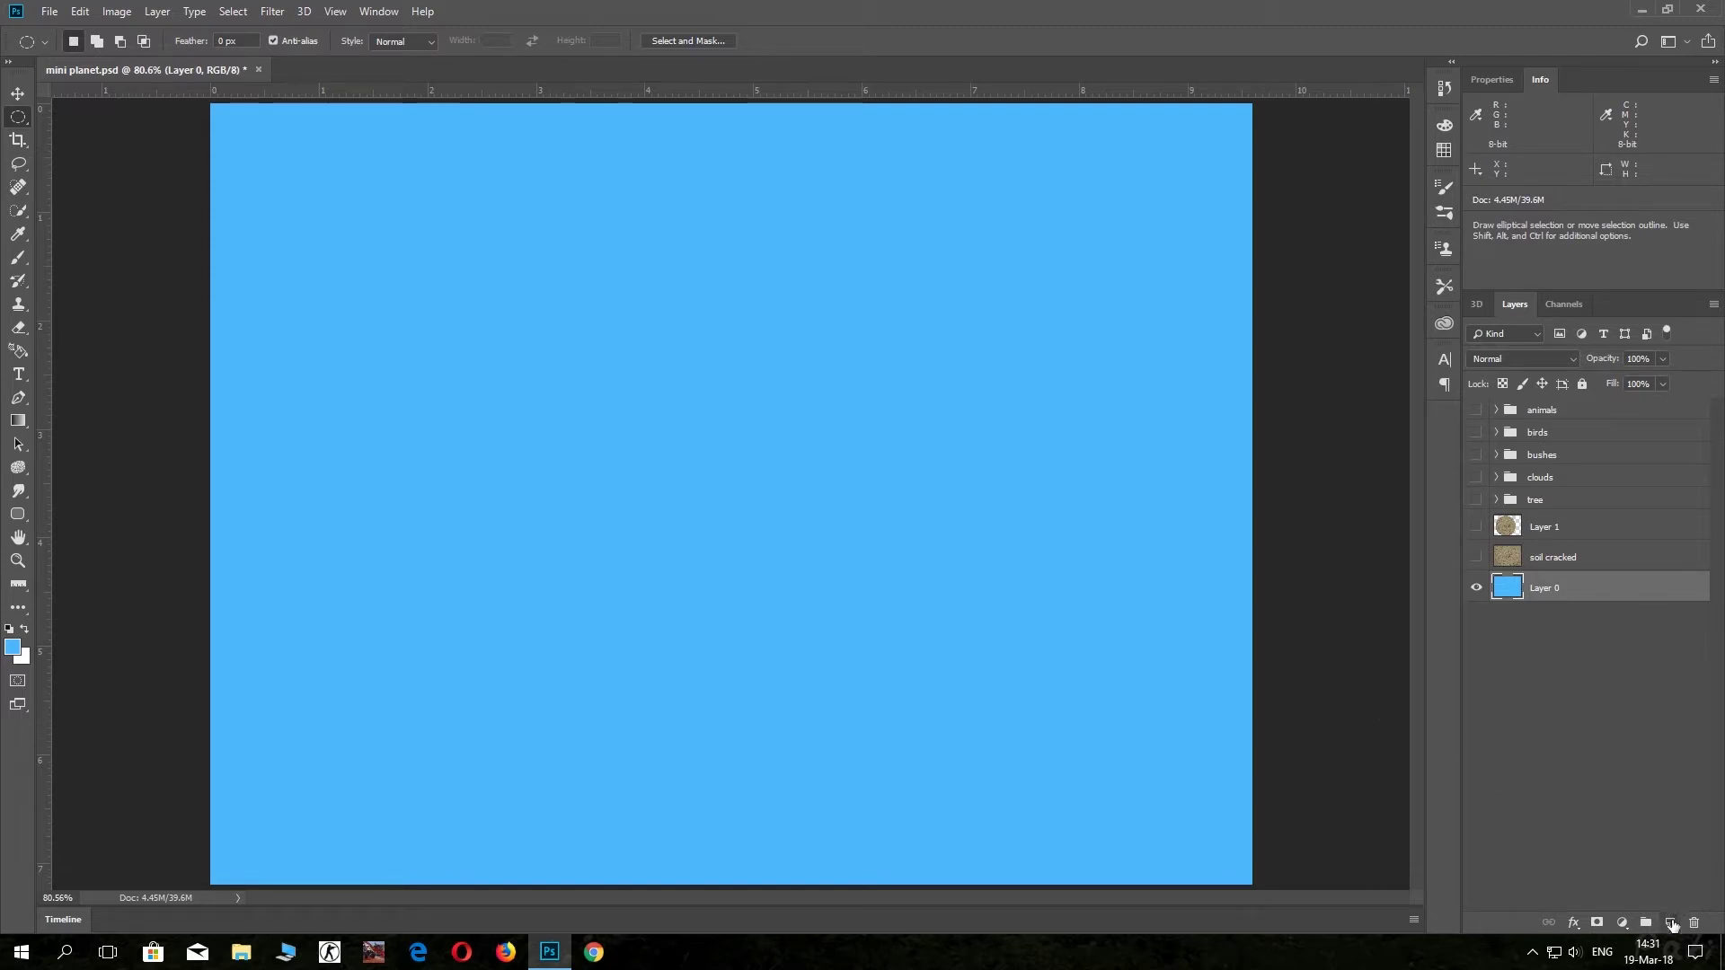
Add empty Layer 2 and ready a soft round white brush sized to 600 px.
click(1670, 923)
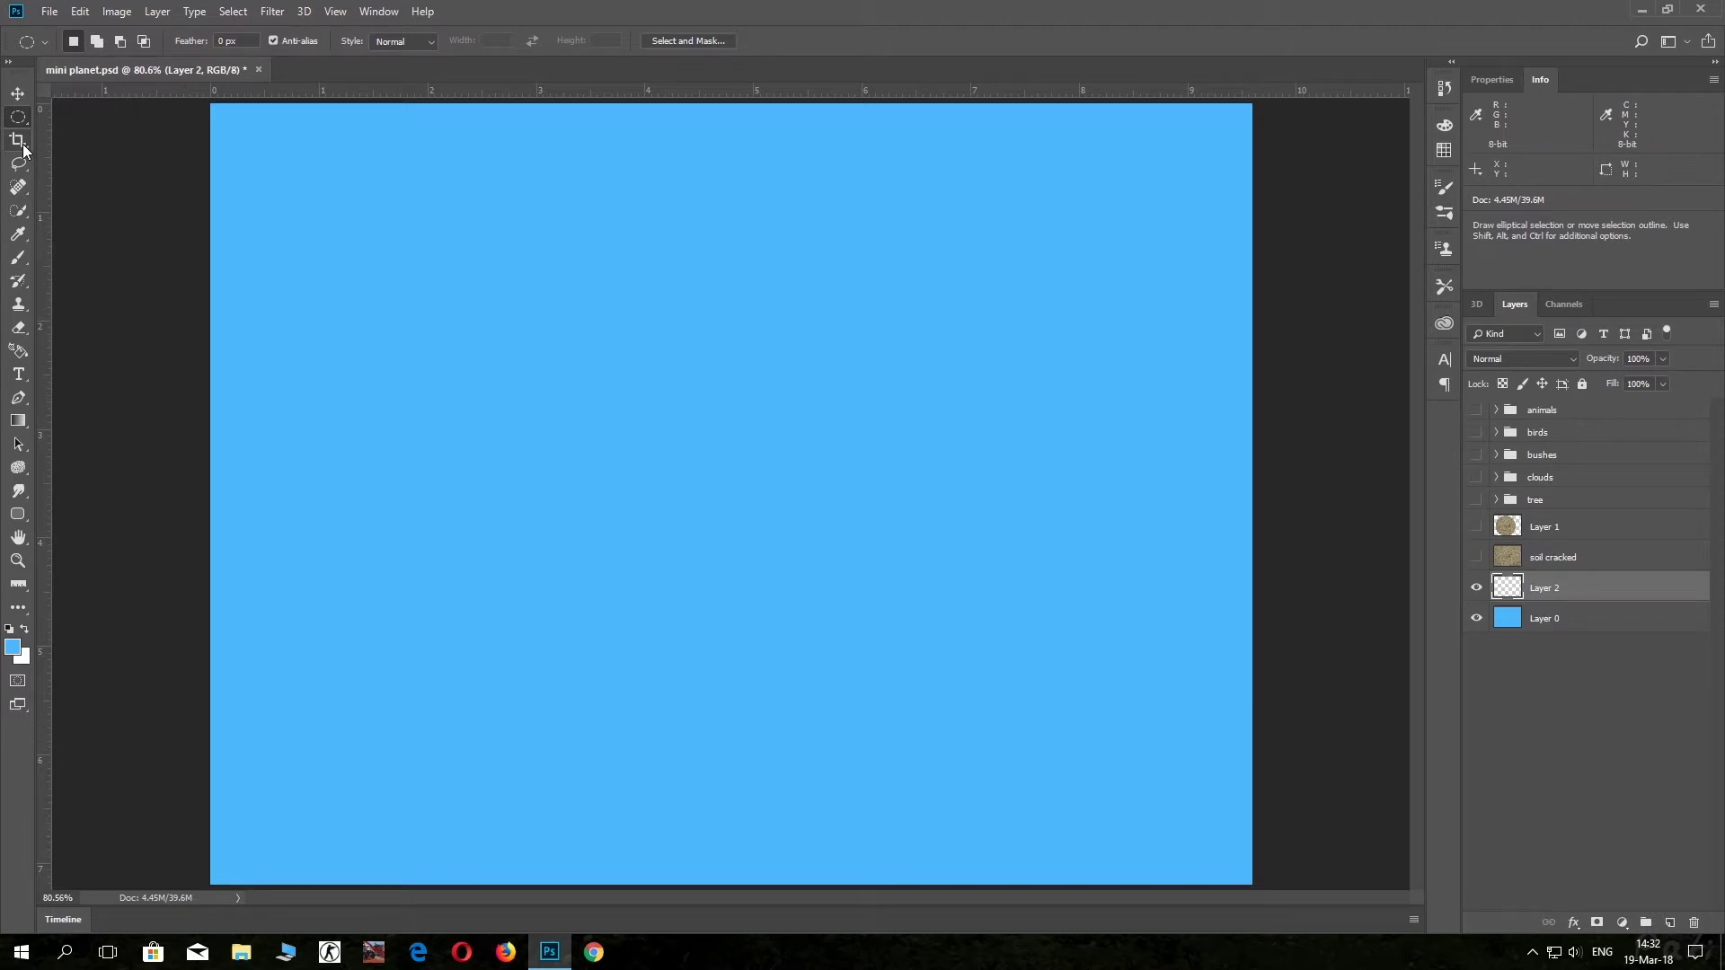
click(18, 258)
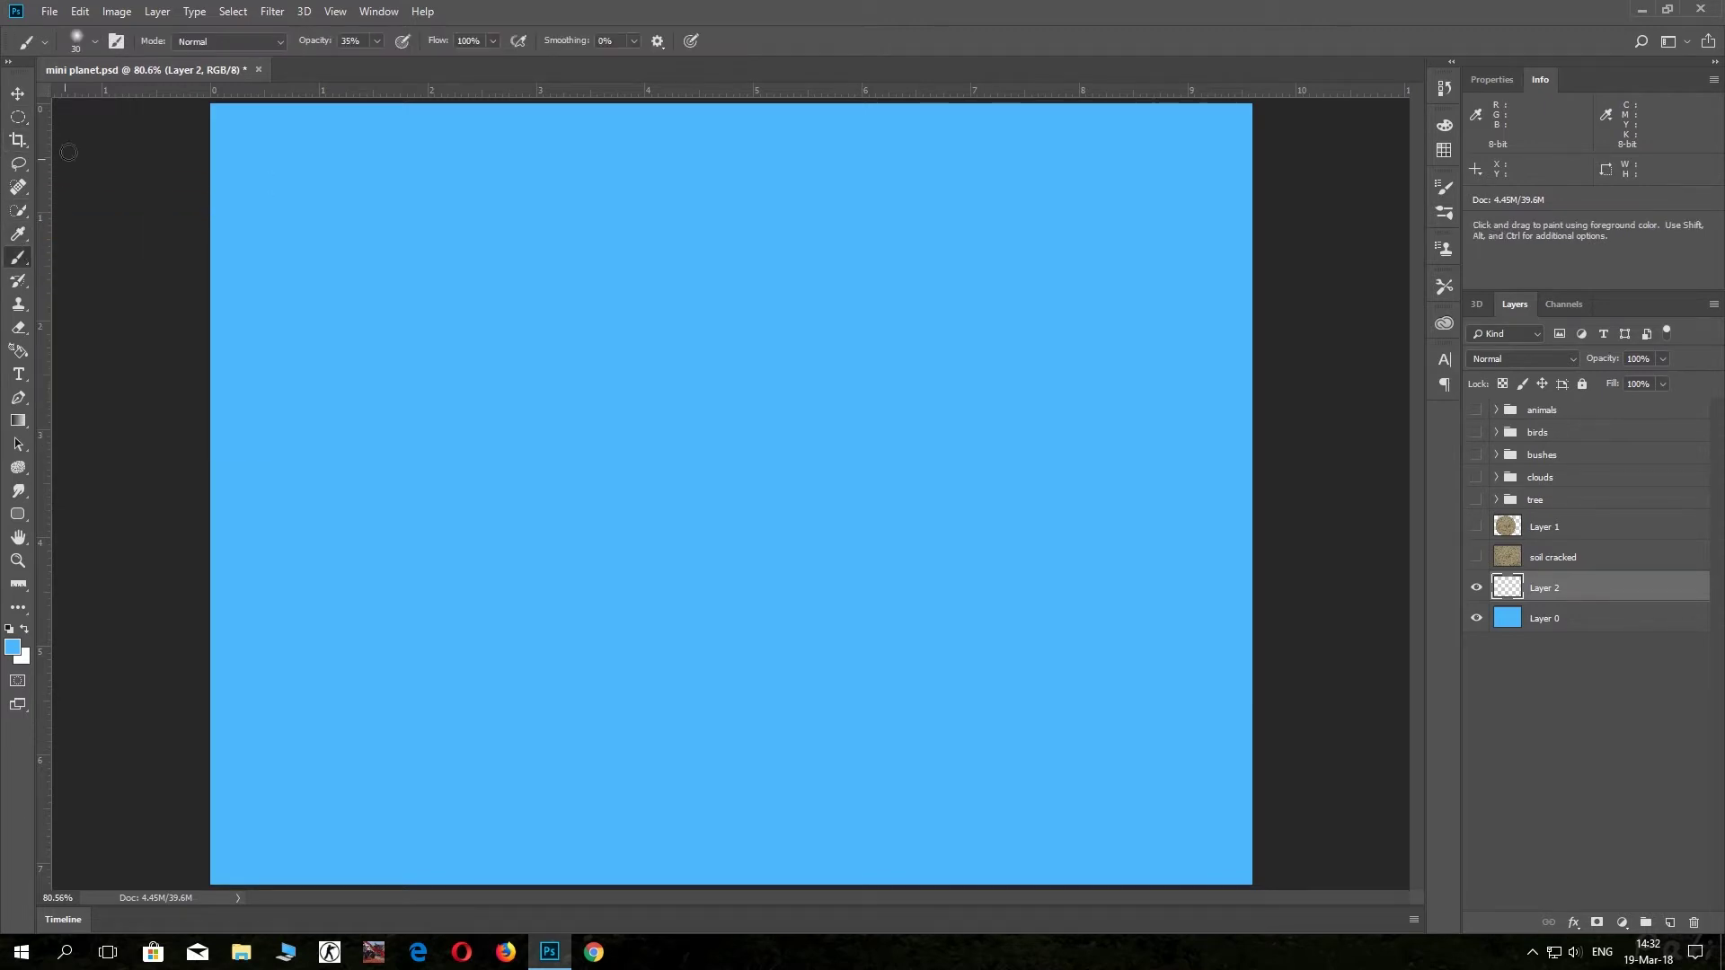
click(95, 41)
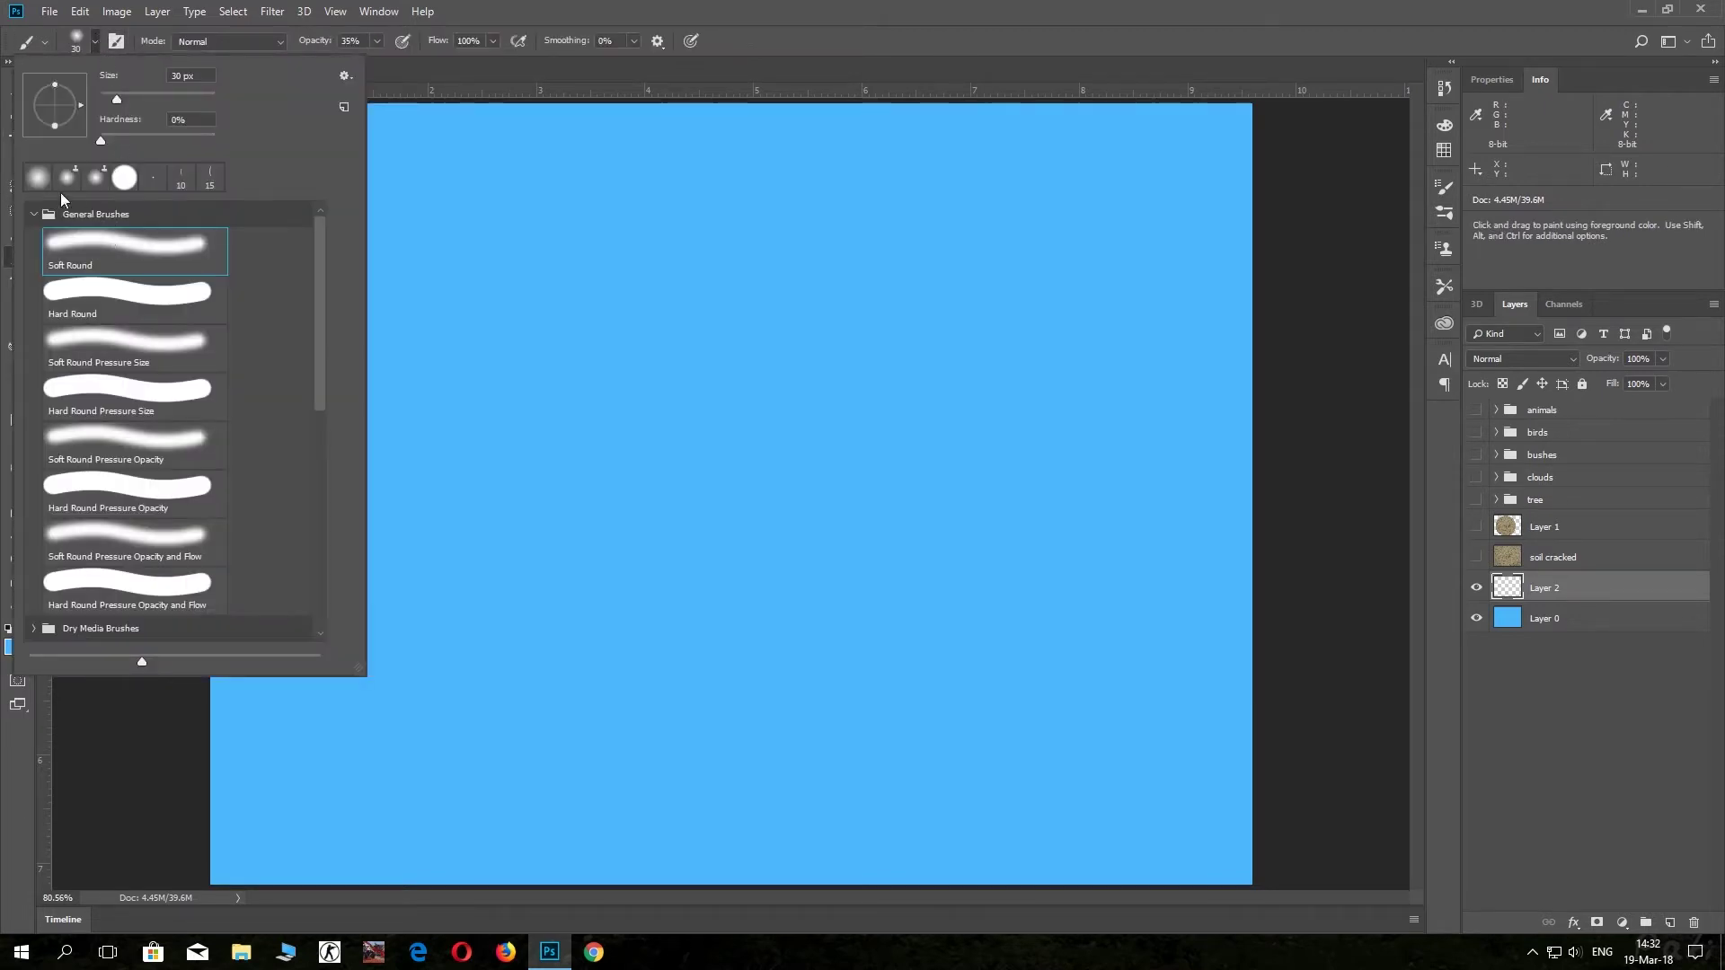
click(96, 41)
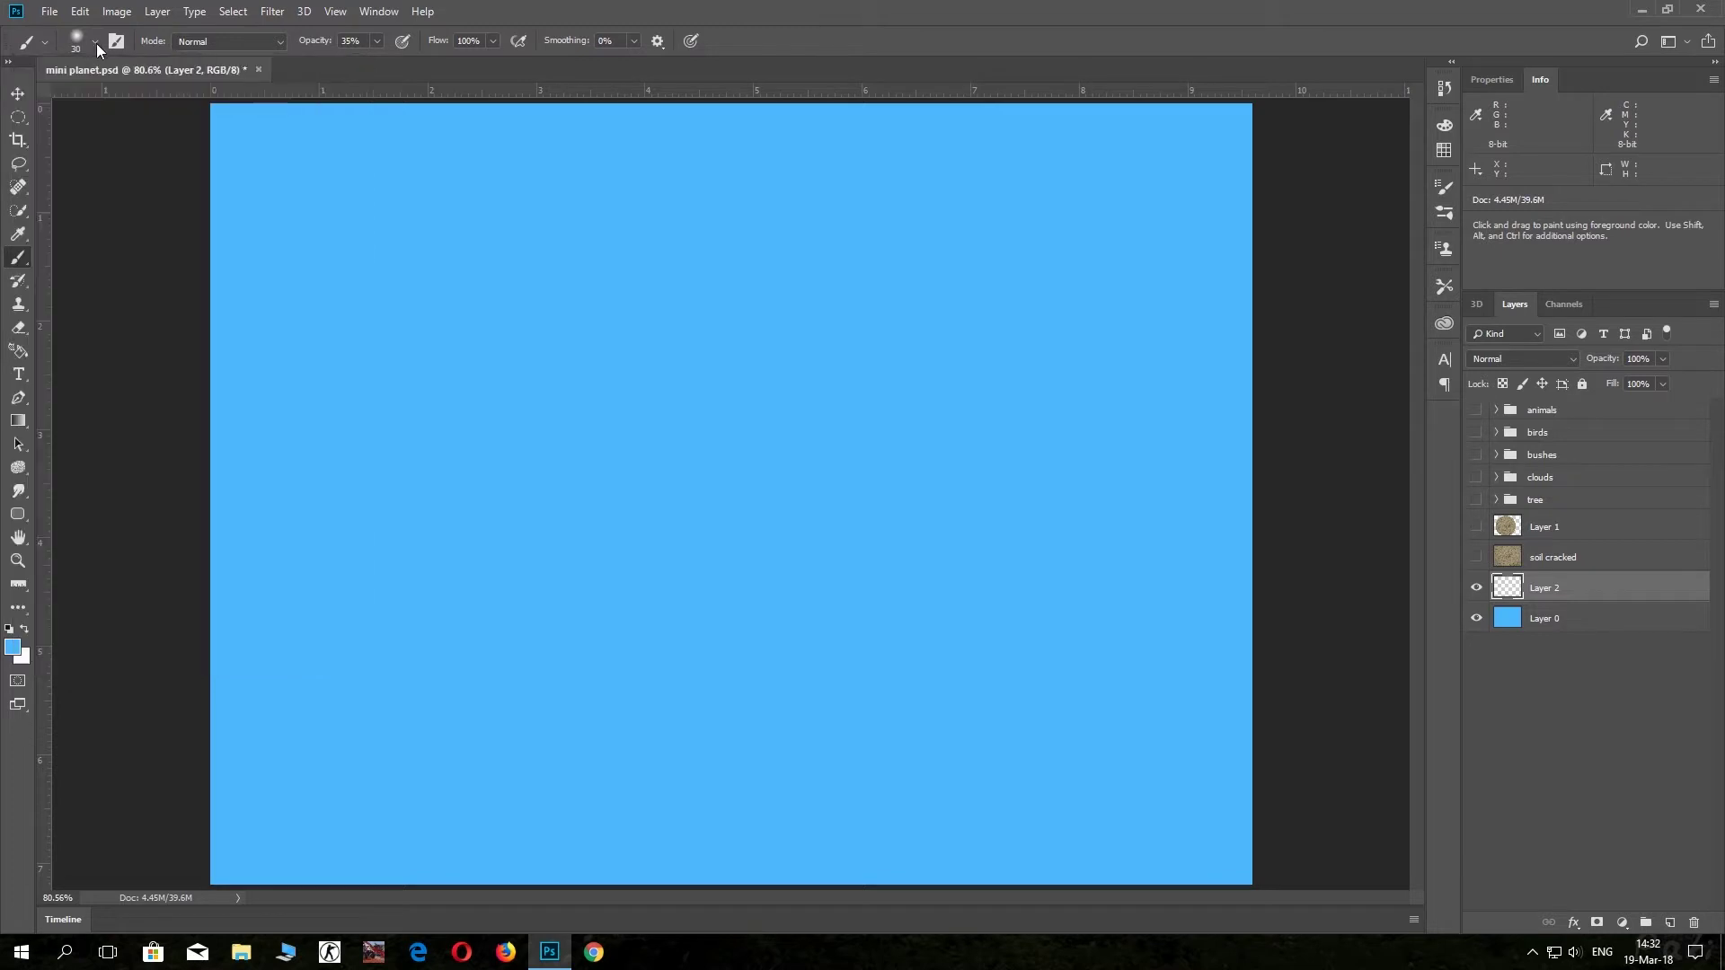
key(bracketright)
key(bracketright)
key(bracketright)
key(bracketright)
key(bracketright)
key(bracketright)
key(bracketright)
key(bracketright)
key(bracketright)
key(bracketright)
key(bracketright)
key(bracketright)
key(bracketright)
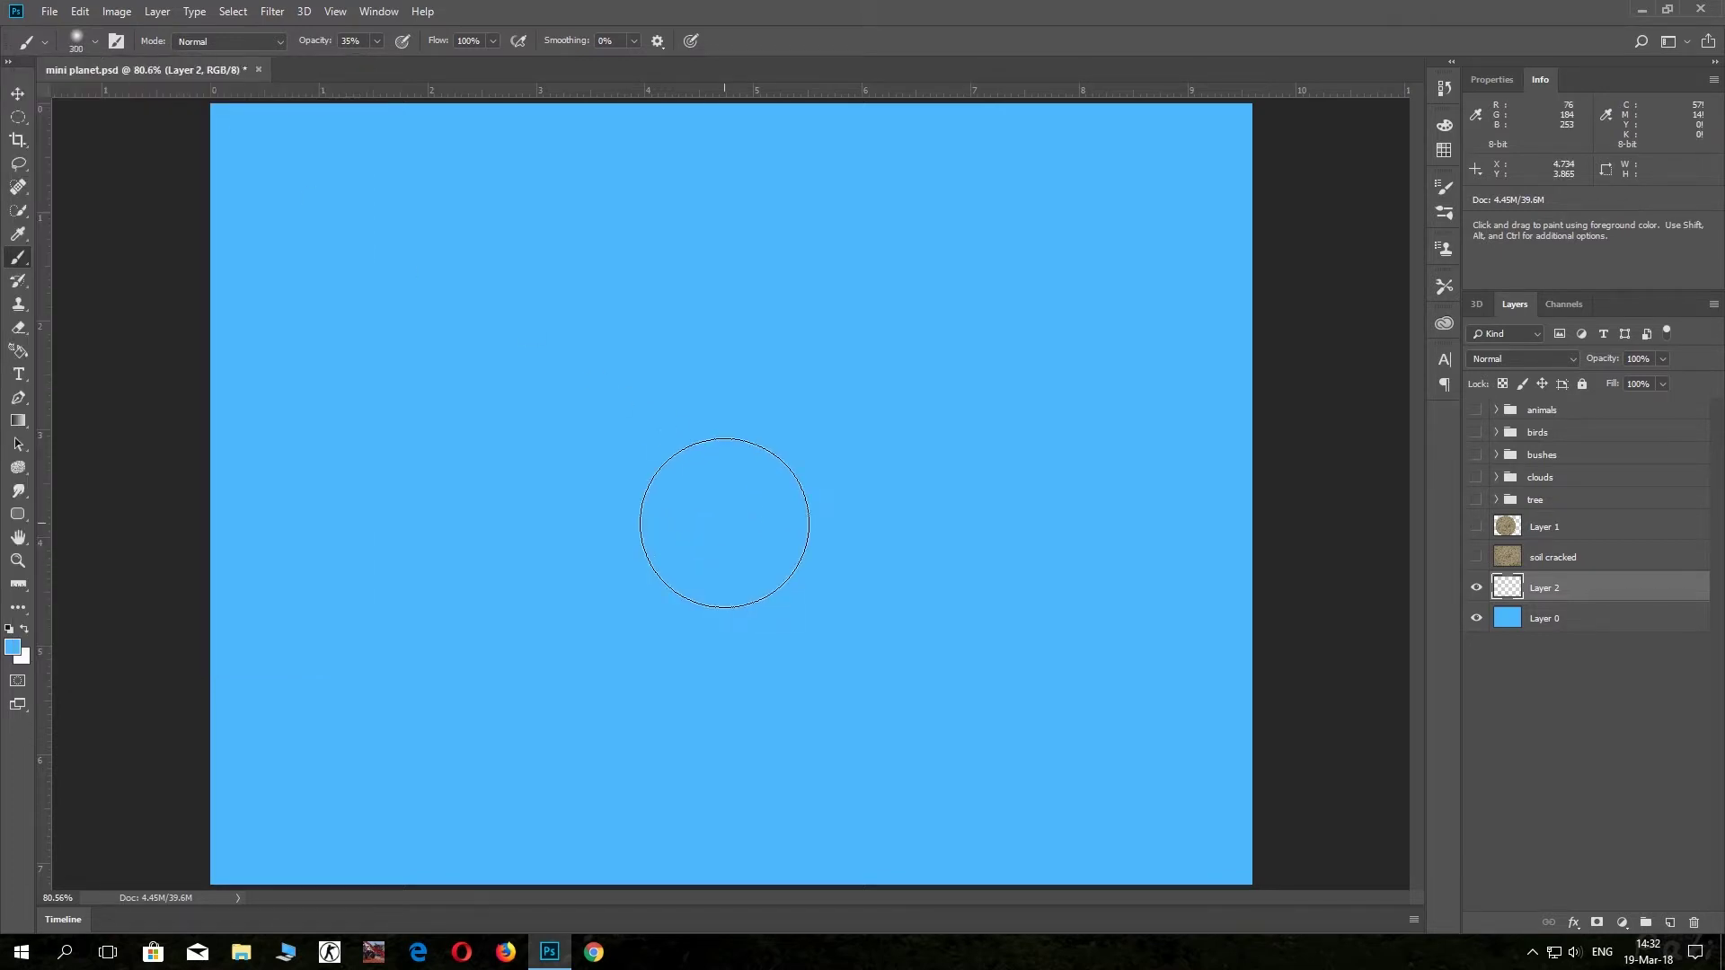
key(d)
key(x)
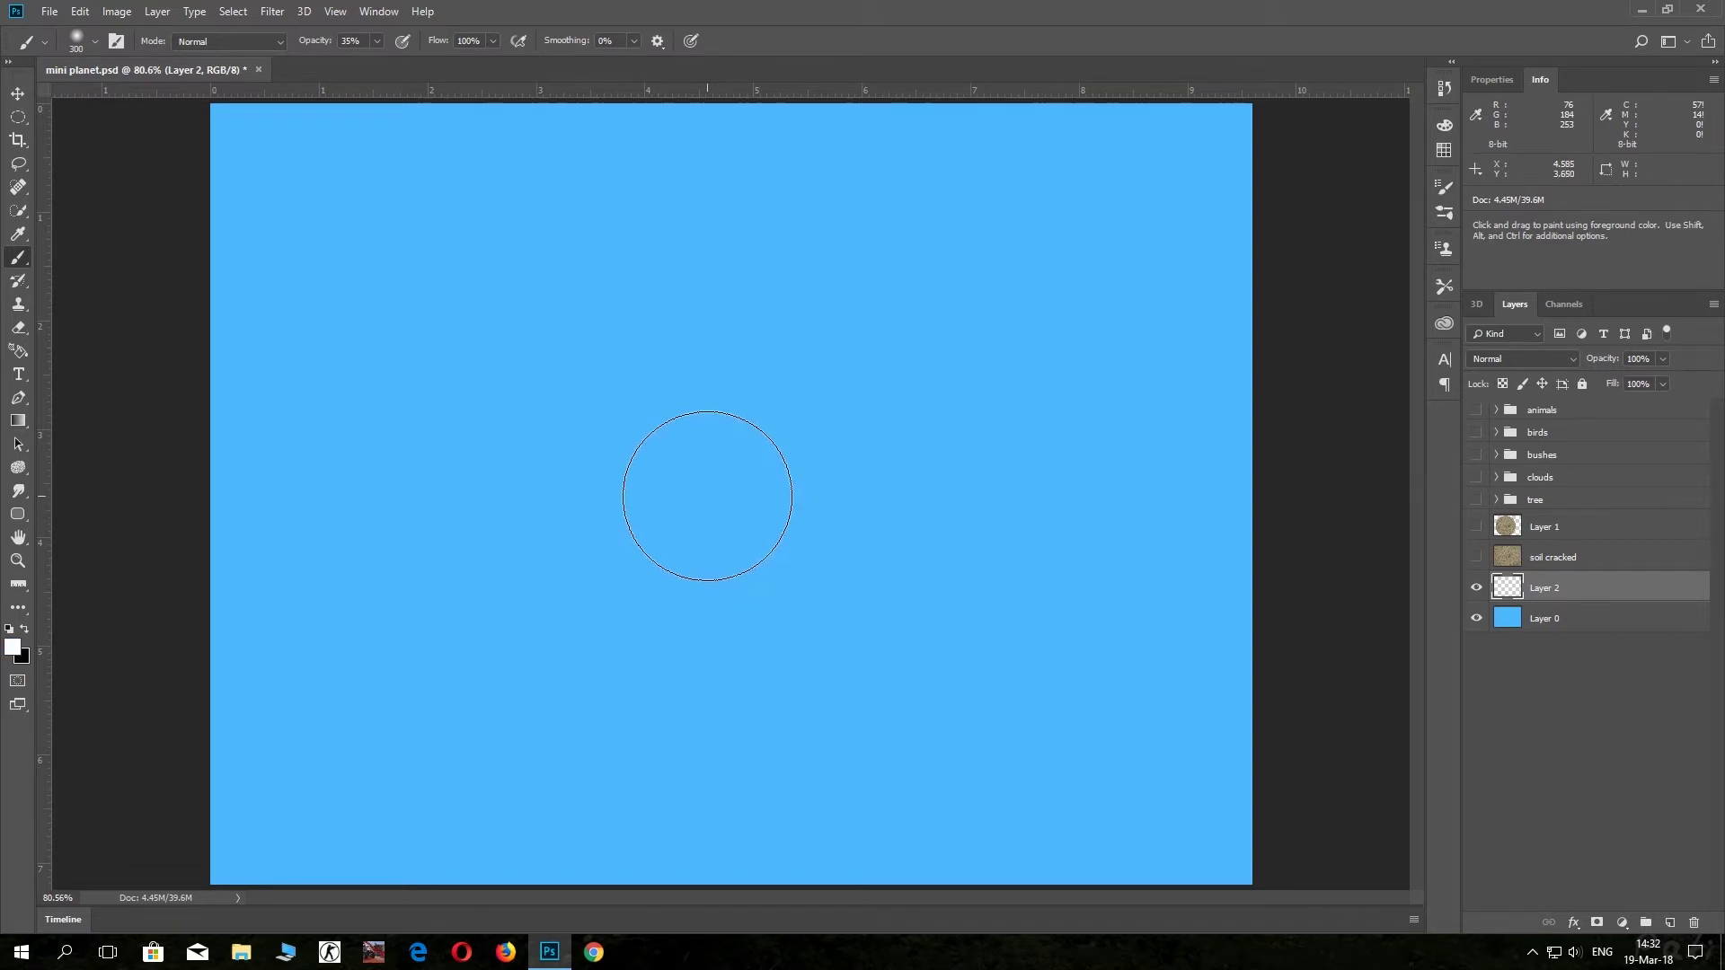
key(bracketright)
key(bracketright)
key(bracketright)
key(bracketright)
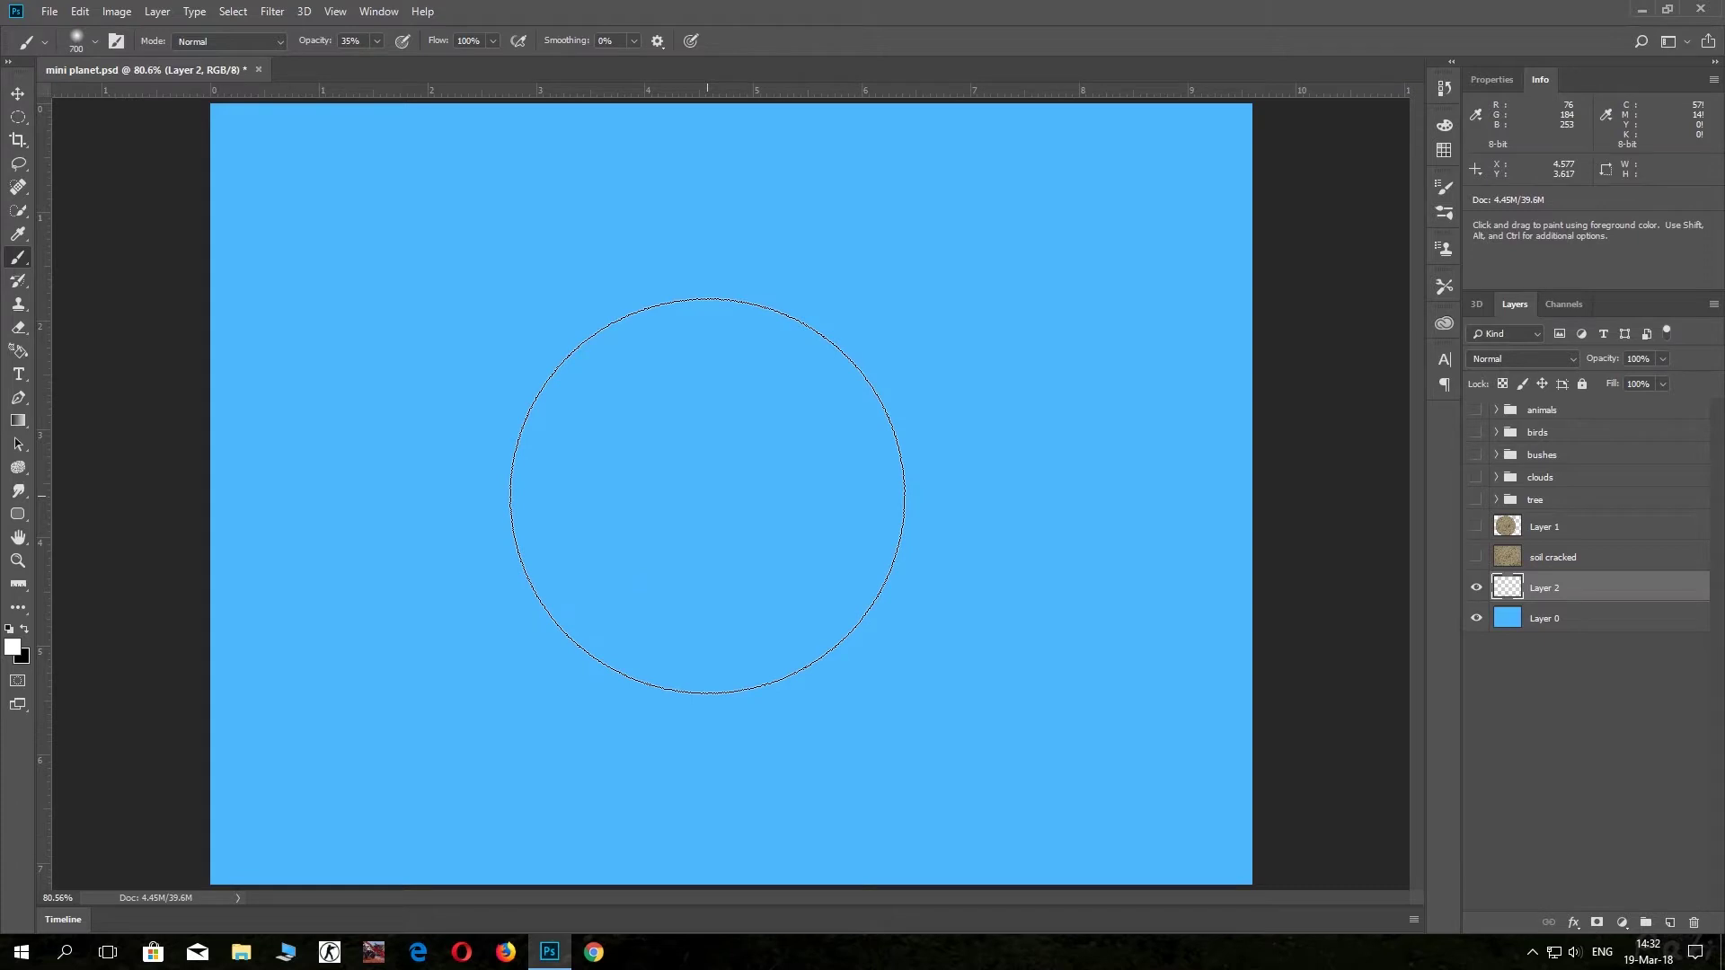
key(bracketleft)
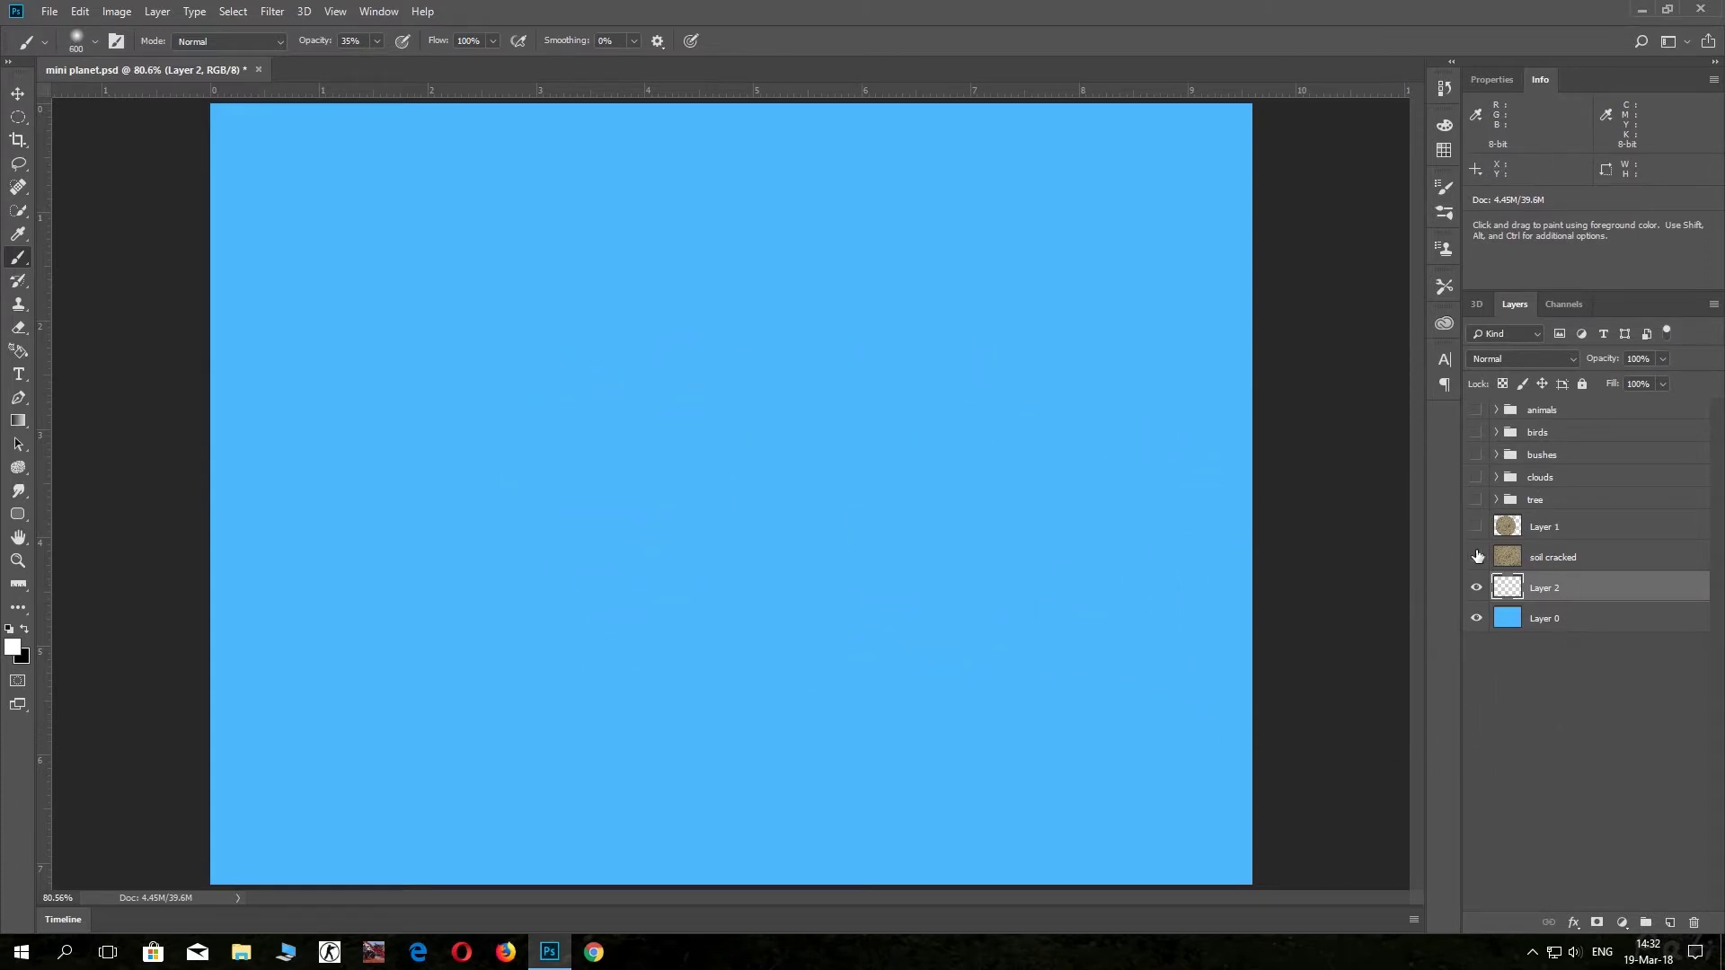
Show the planet on Layer 1 and centre it horizontally on the canvas.
click(1476, 528)
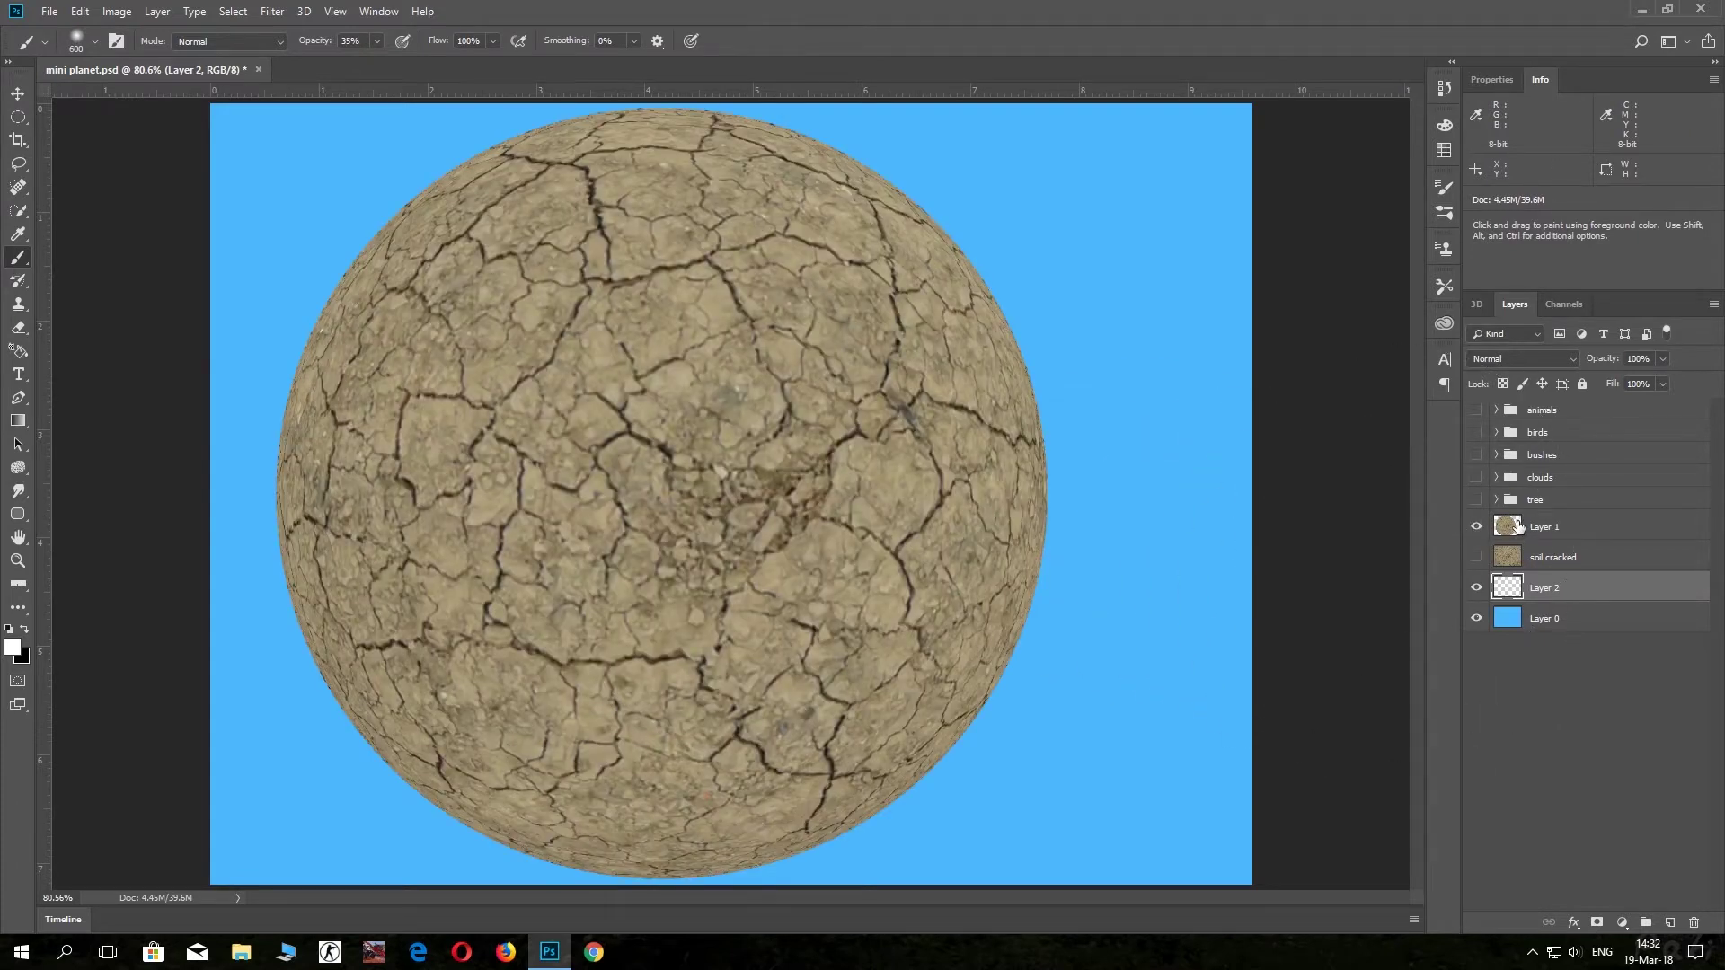
click(1508, 528)
key(ctrl+a)
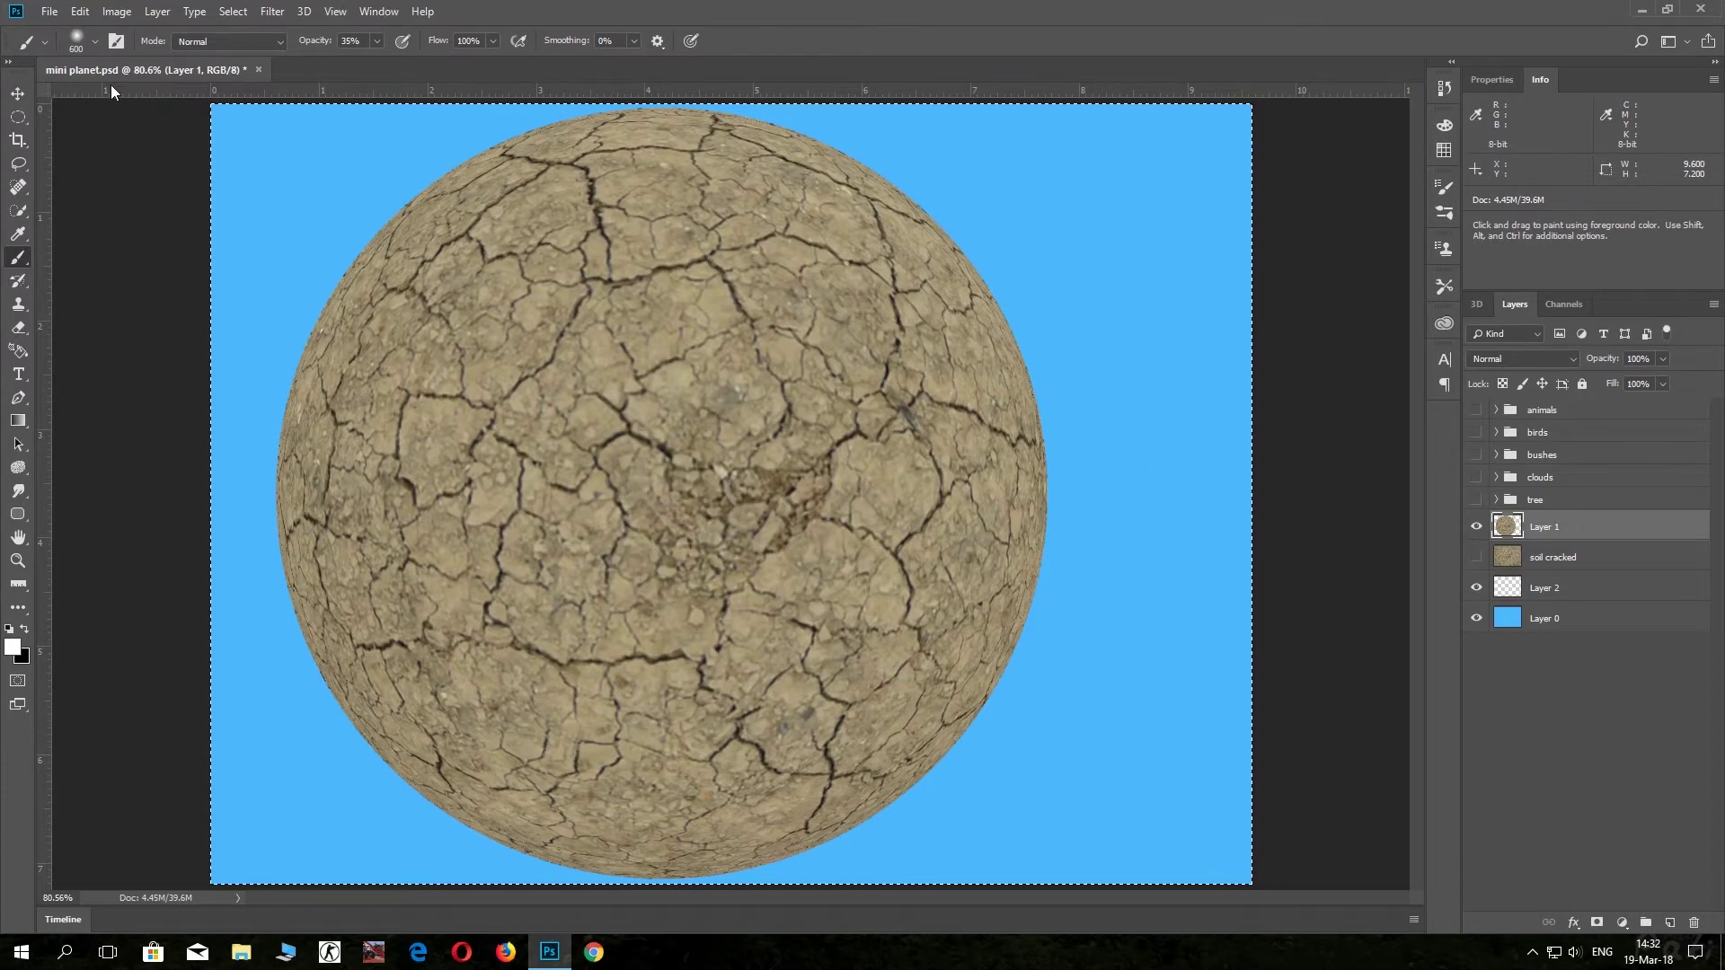
key(v)
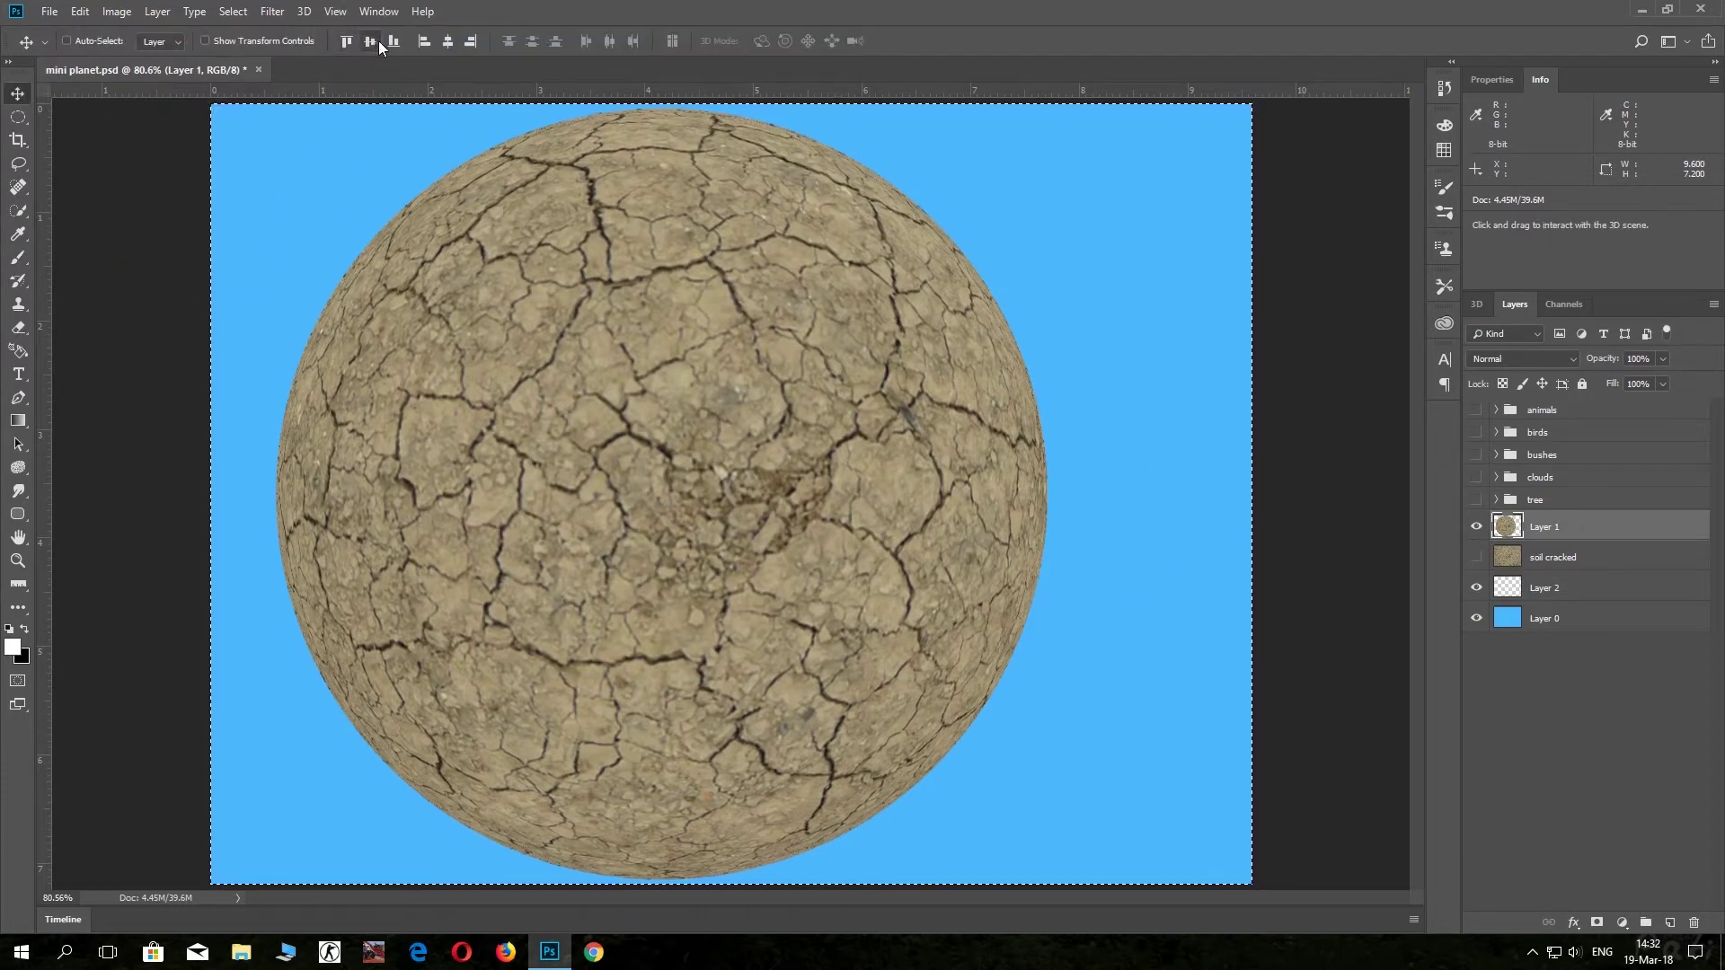
click(447, 41)
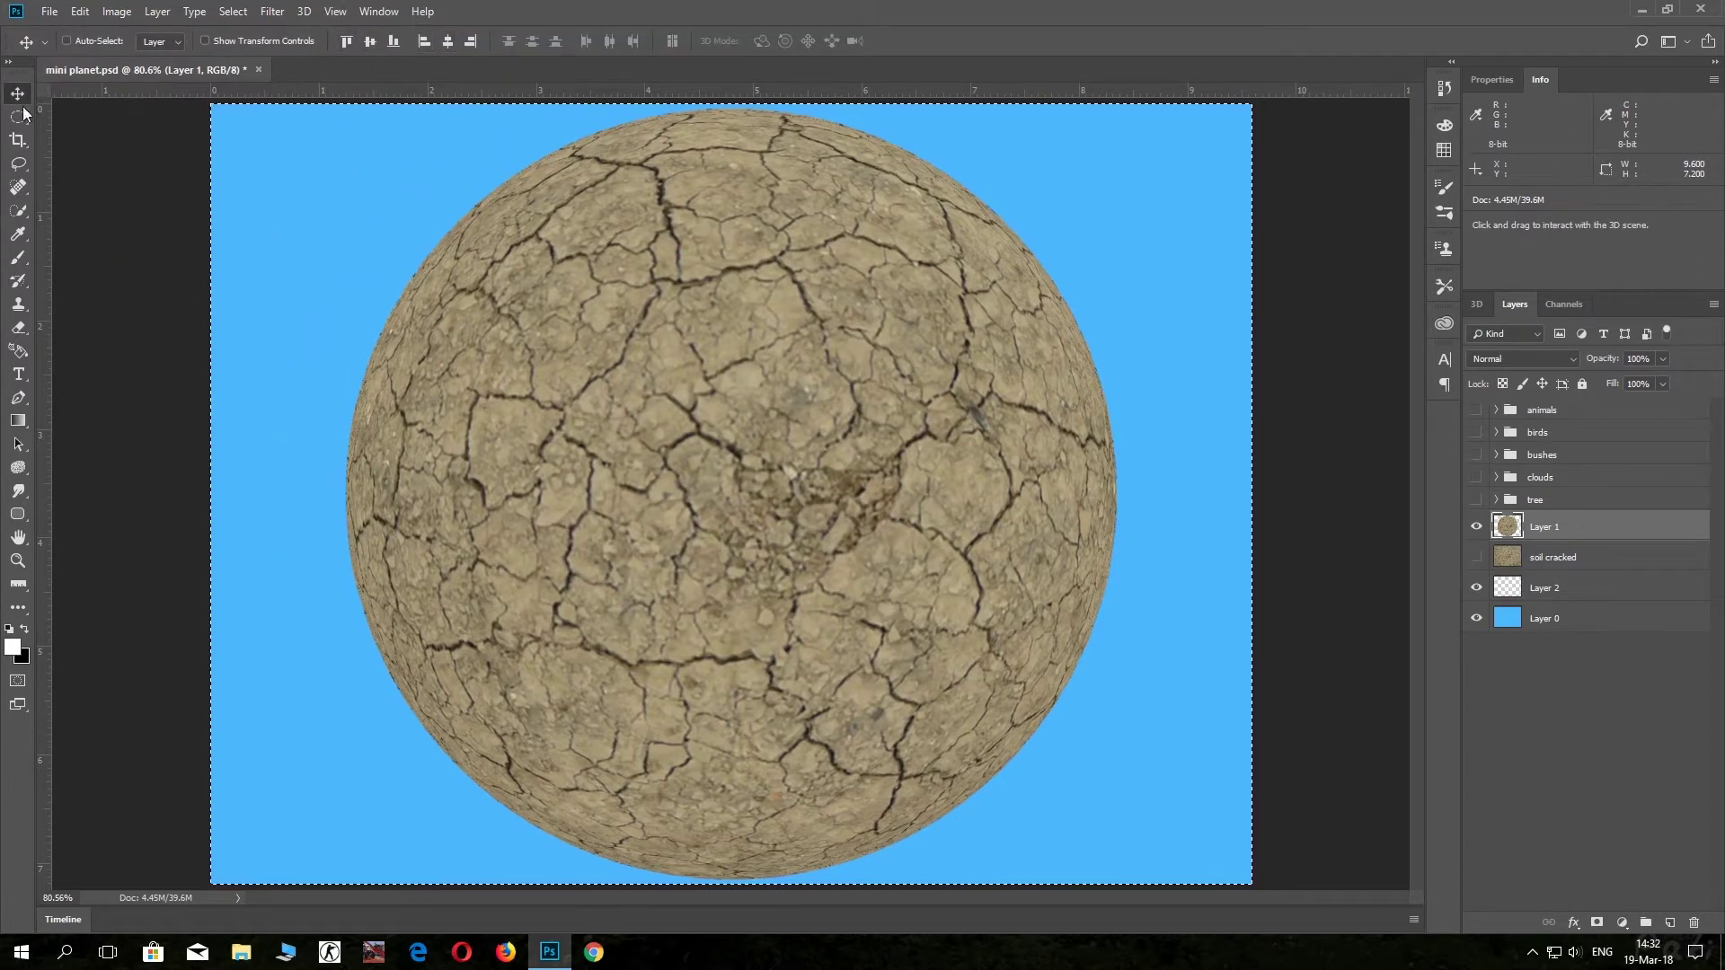
Deselect and scale the planet down to about 97.65% with transform controls.
click(19, 260)
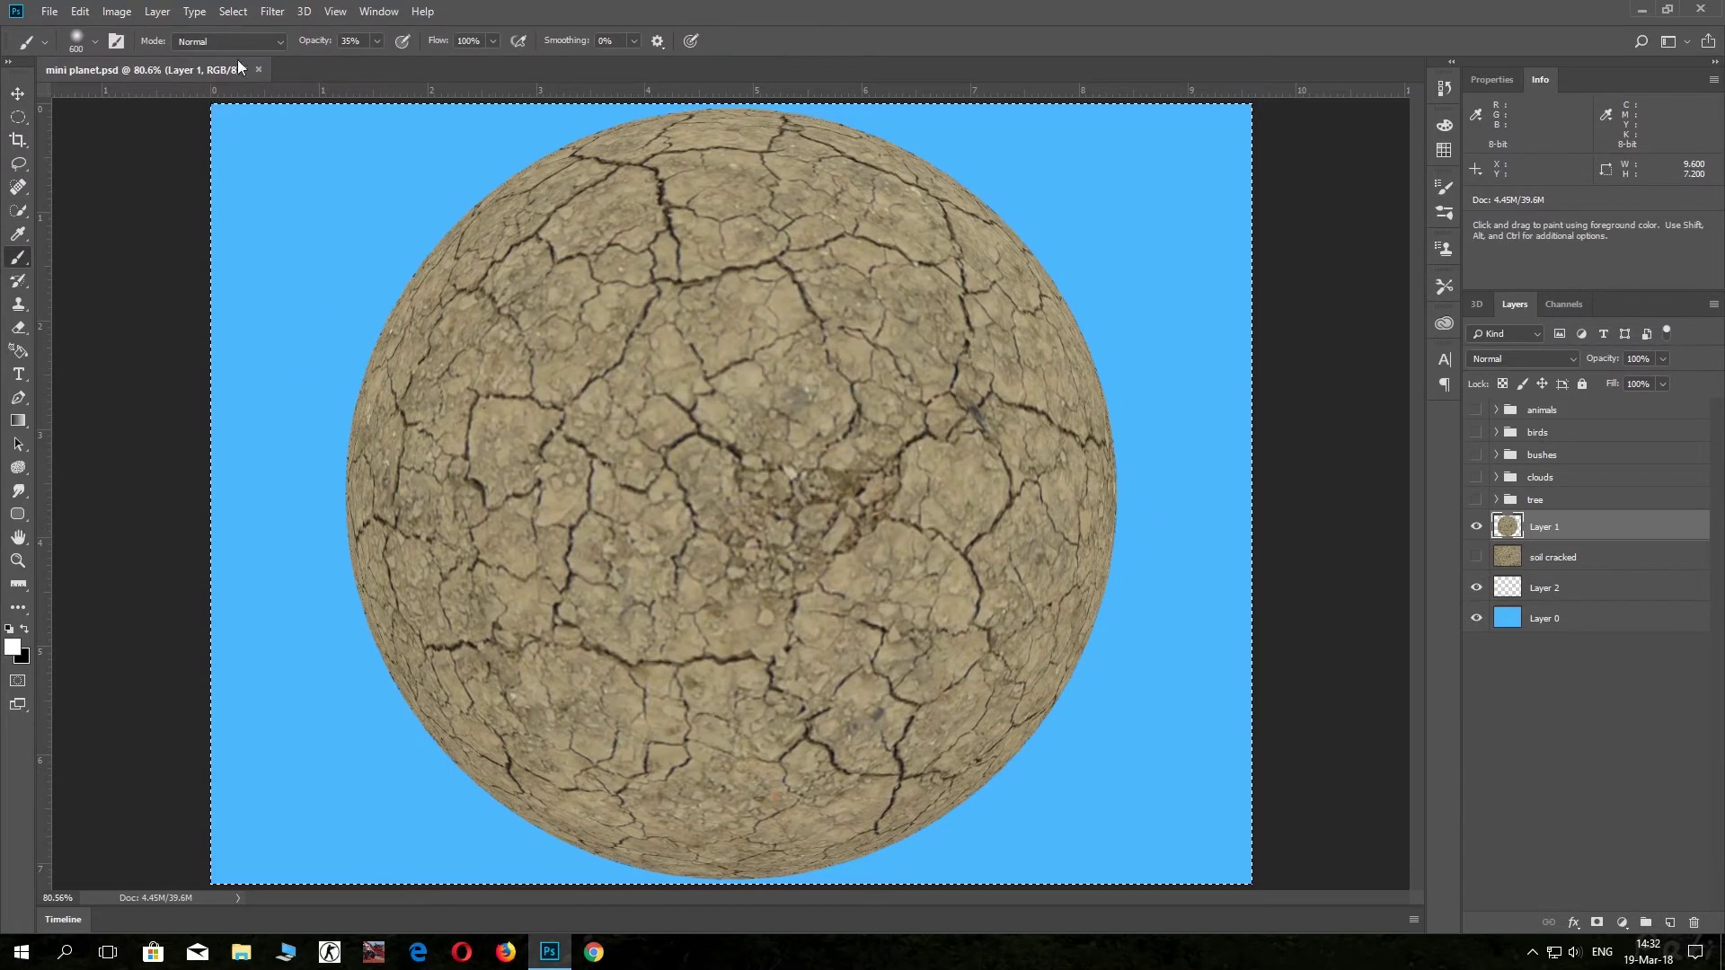
click(18, 93)
click(212, 42)
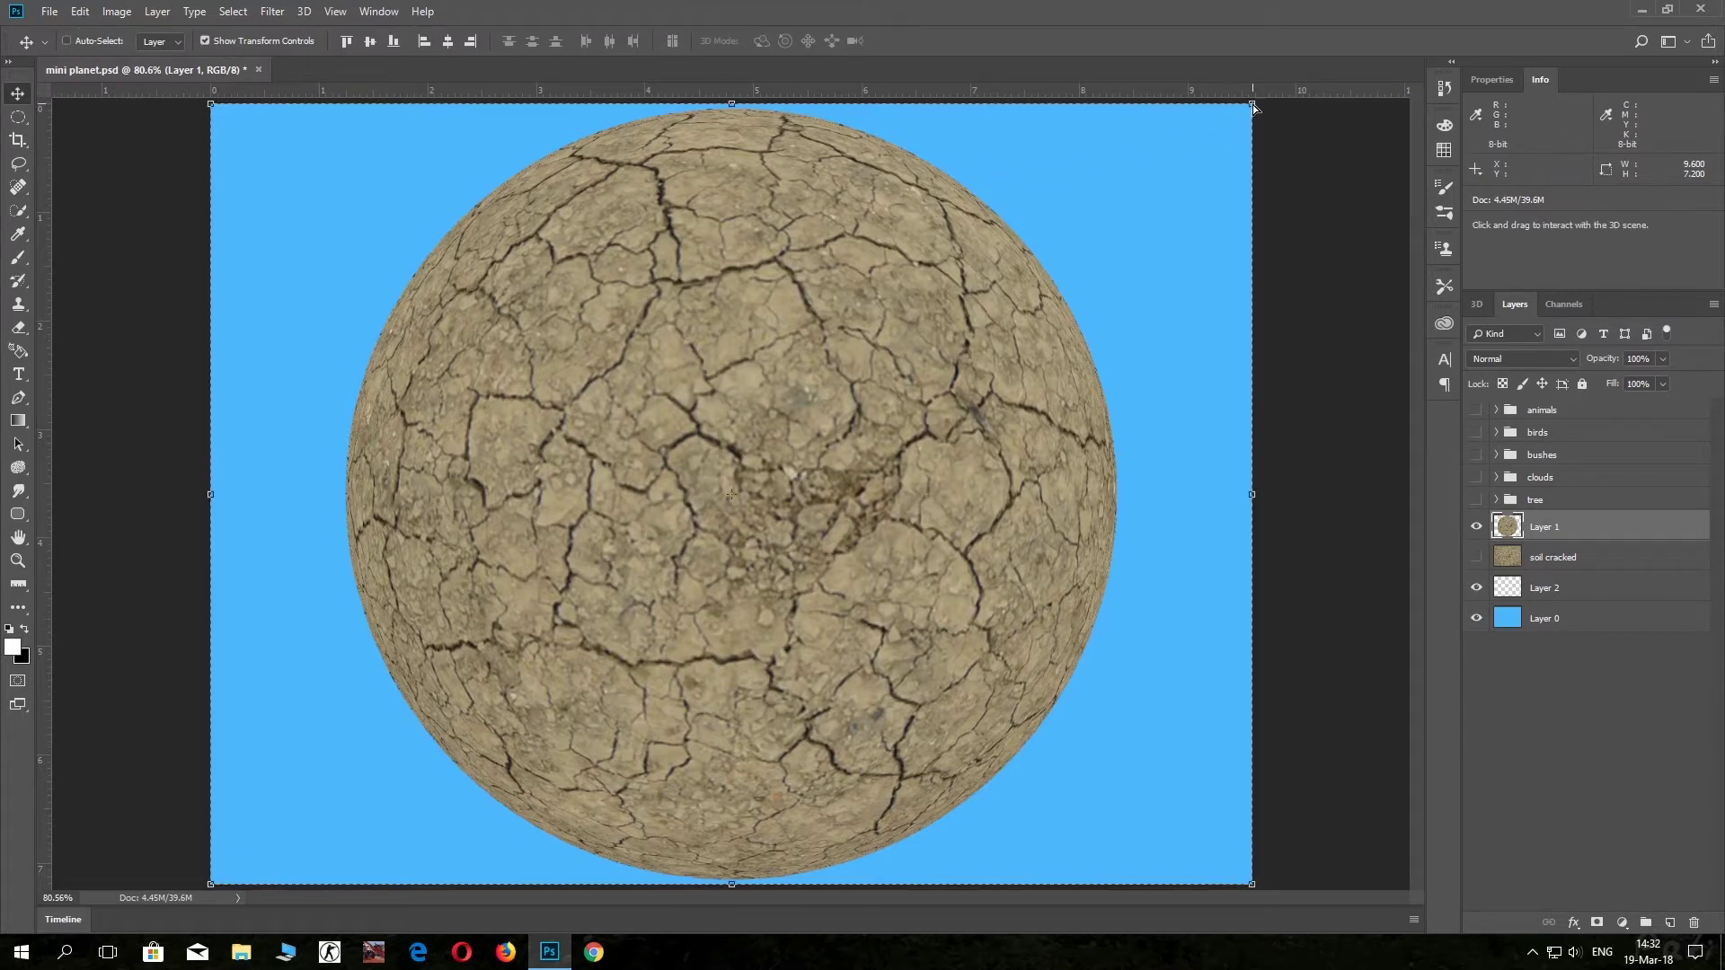
key(ctrl+d)
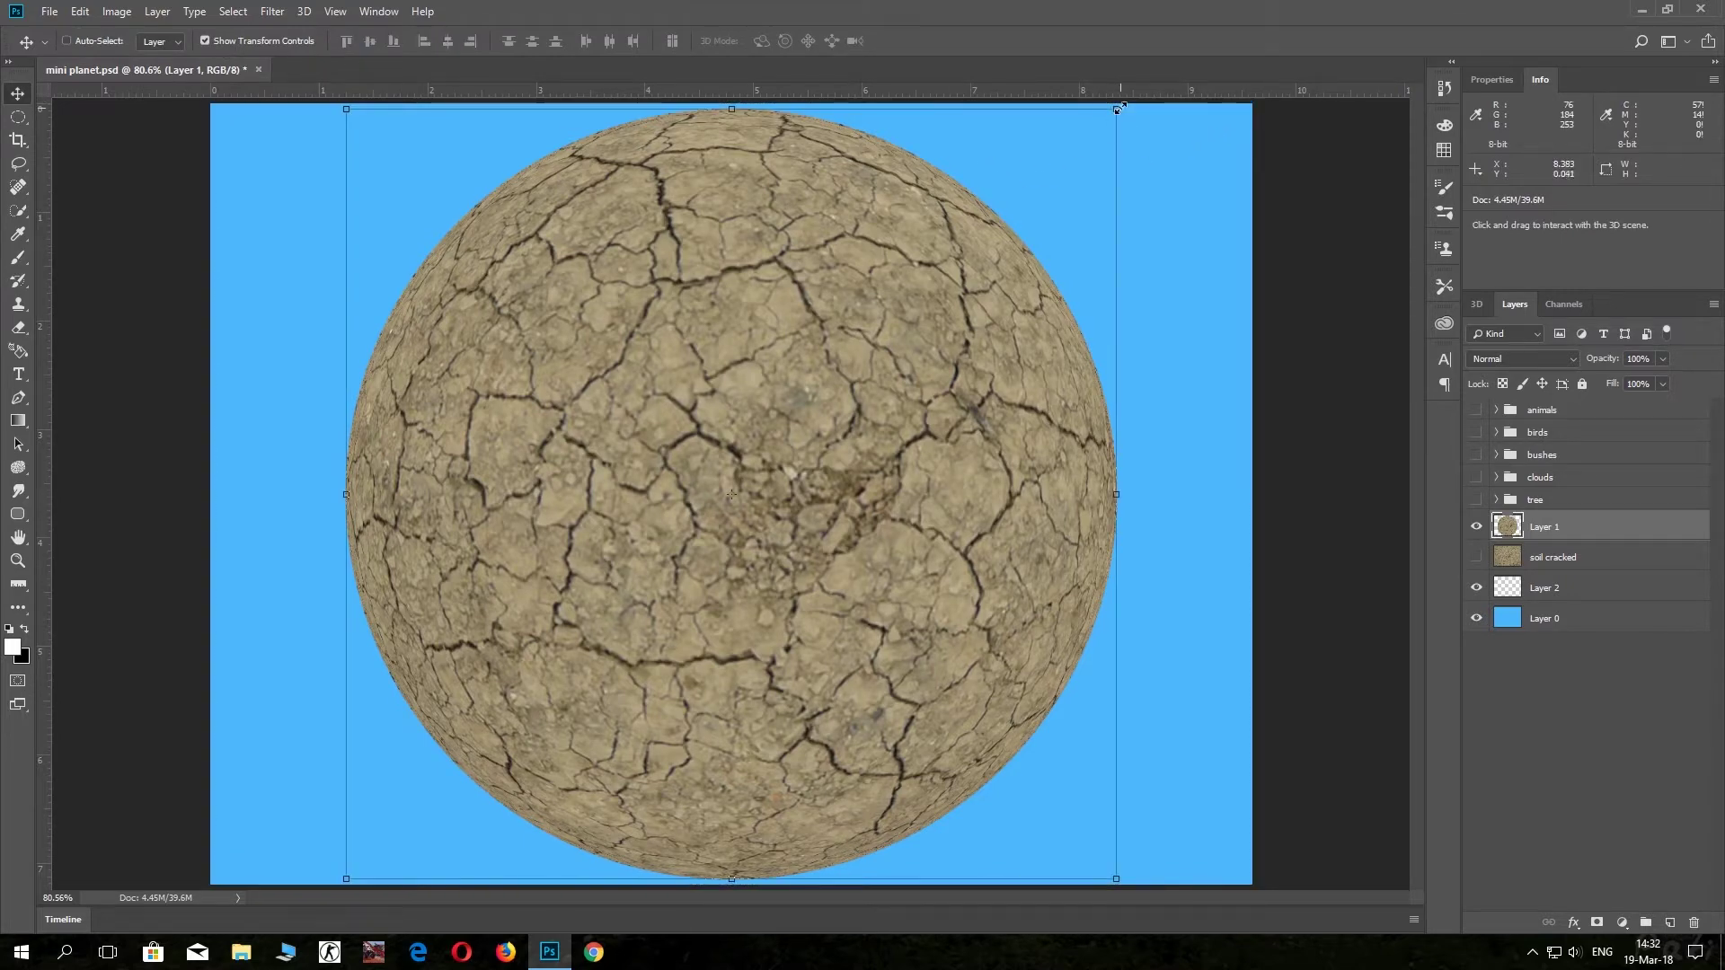
drag(1116, 108, 1107, 117)
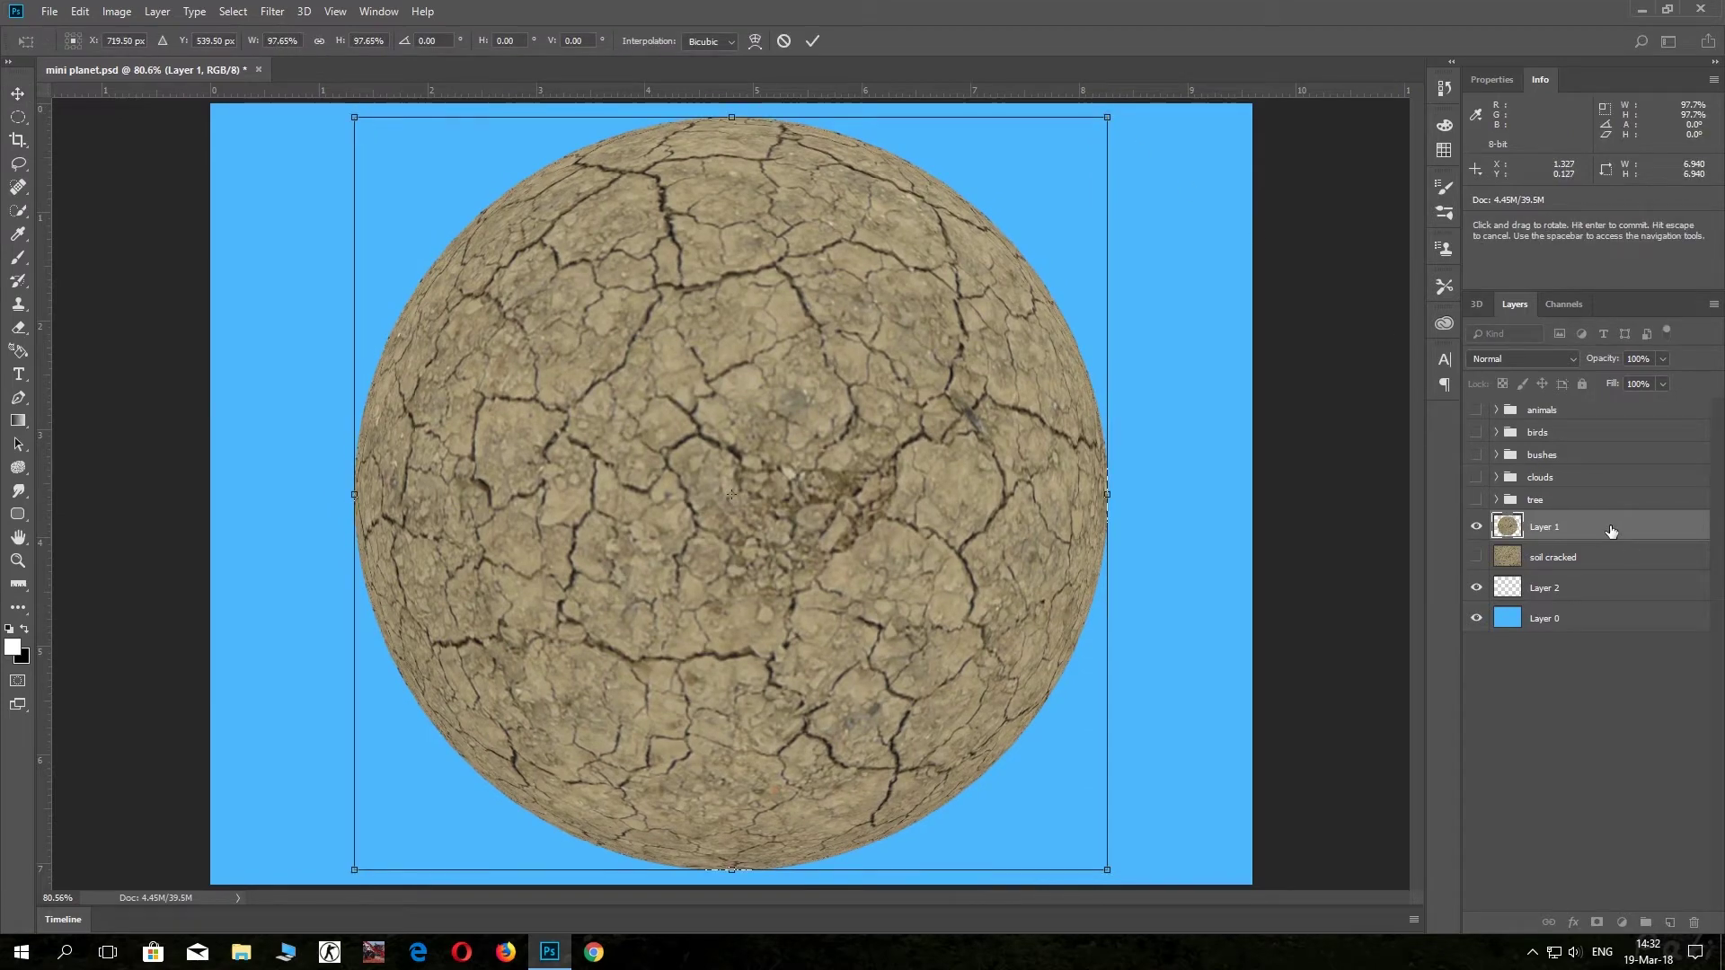
Convert Layer 1 to a smart object and scale the planet to 3 in (43.23%).
click(811, 42)
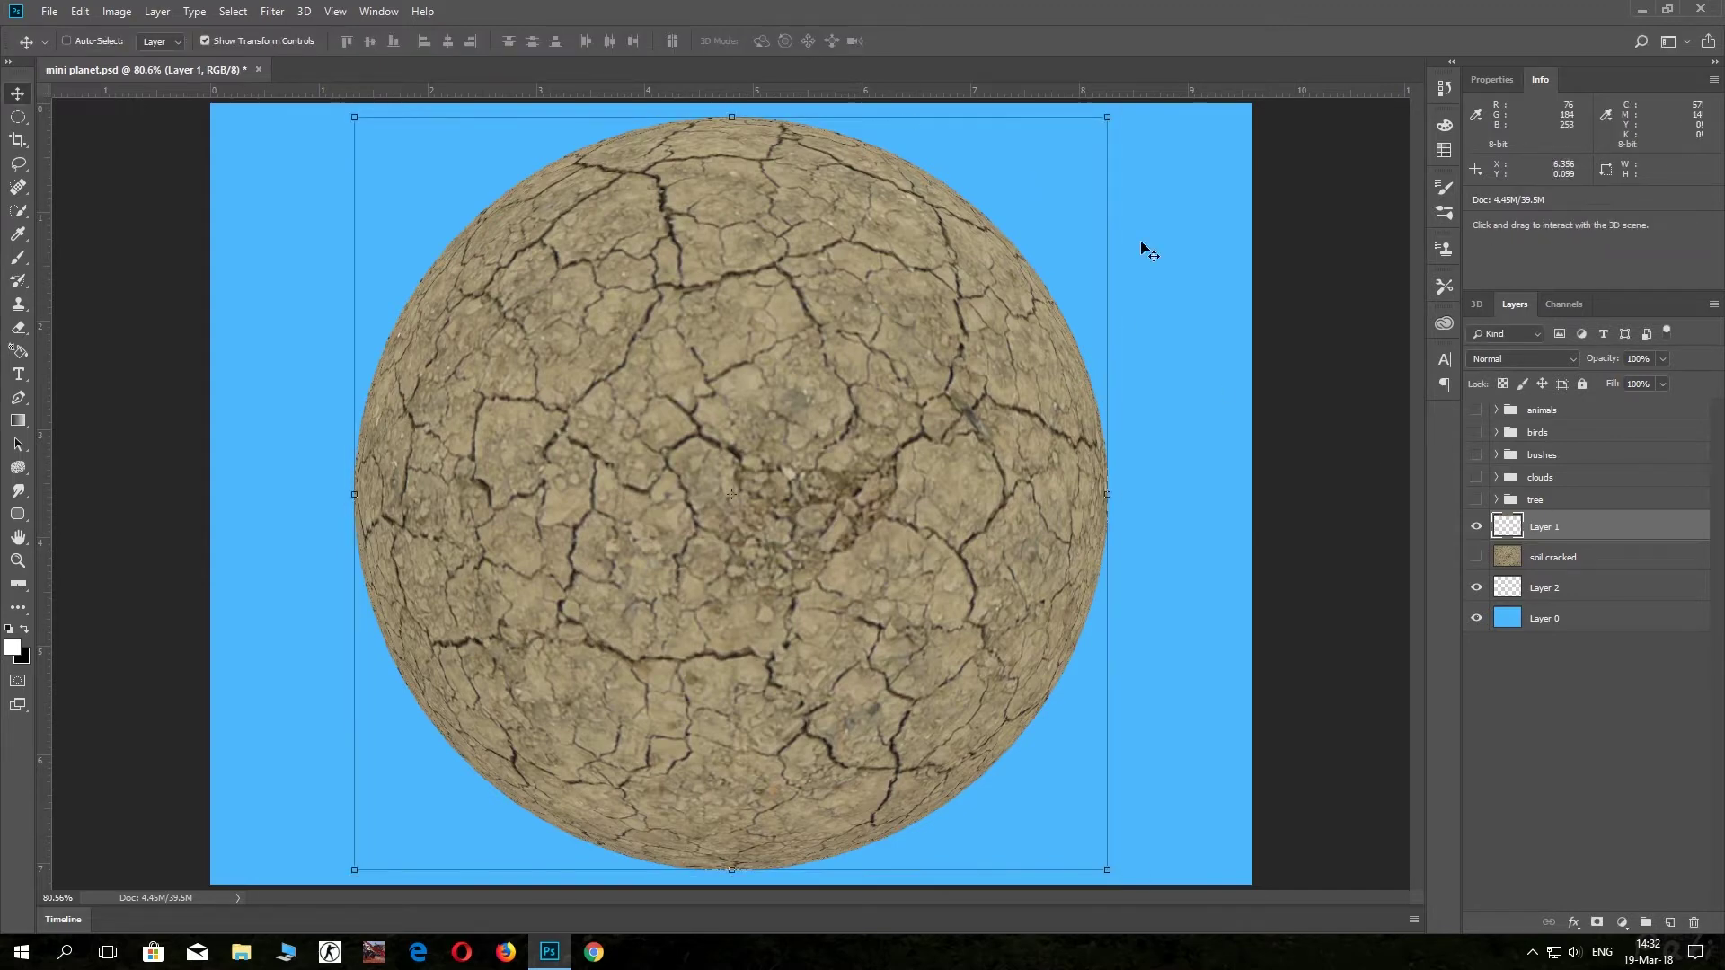
right_click(1536, 531)
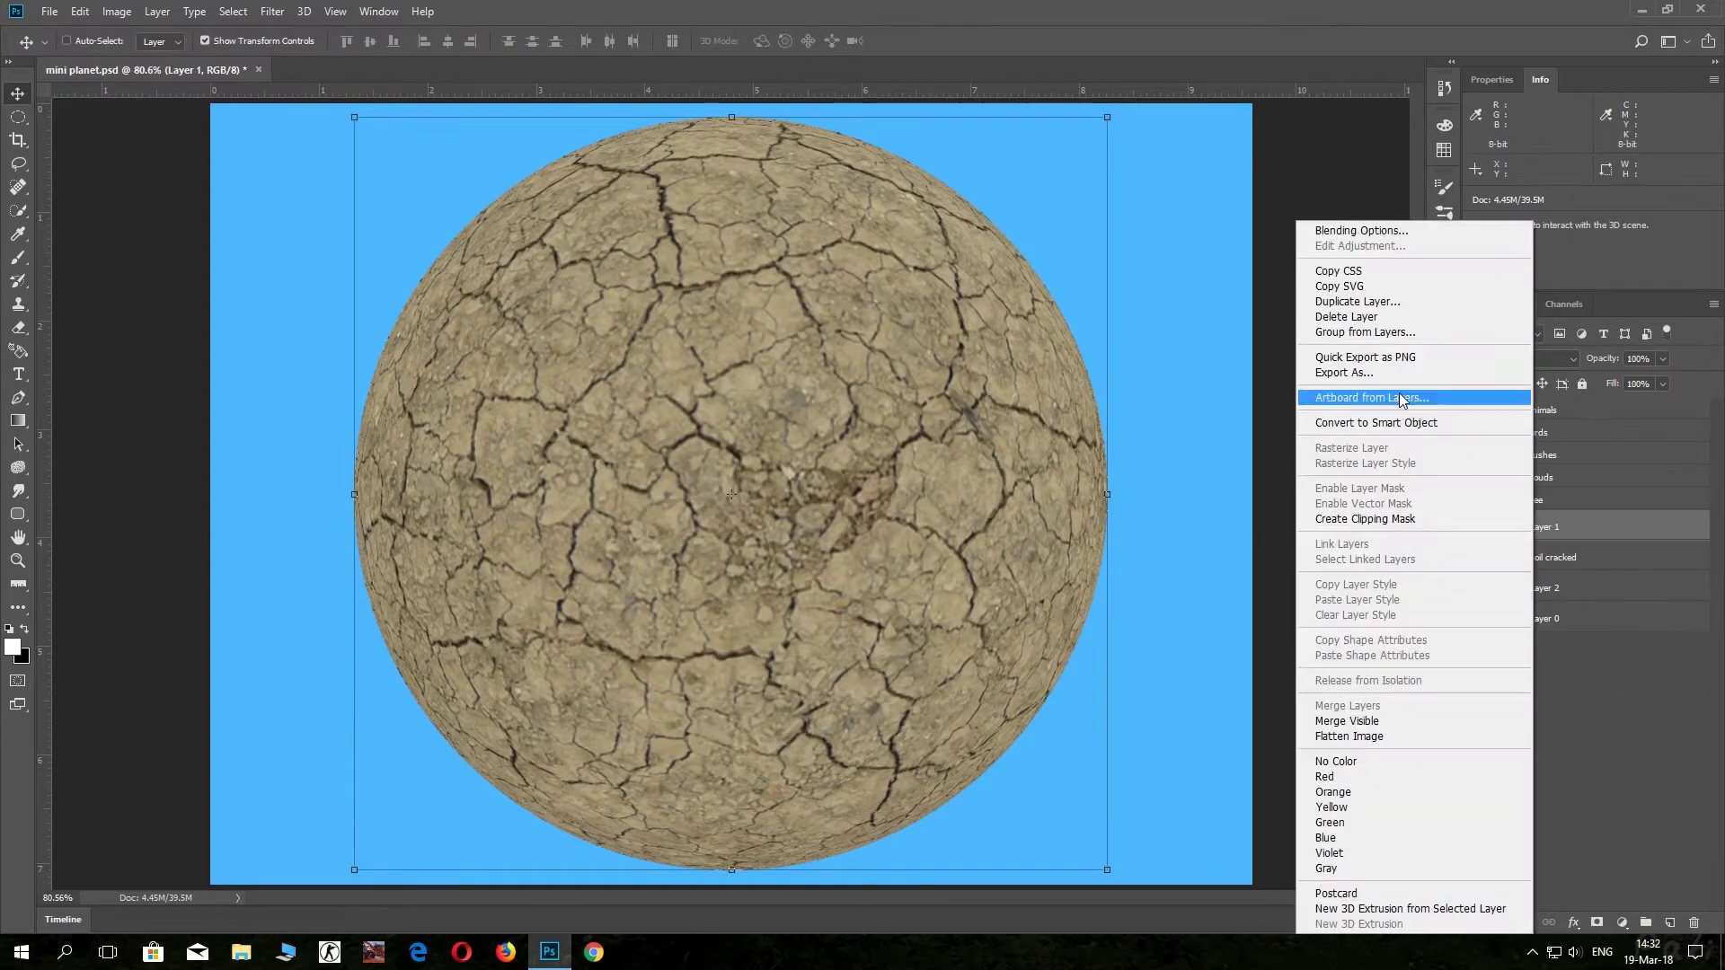
click(1403, 424)
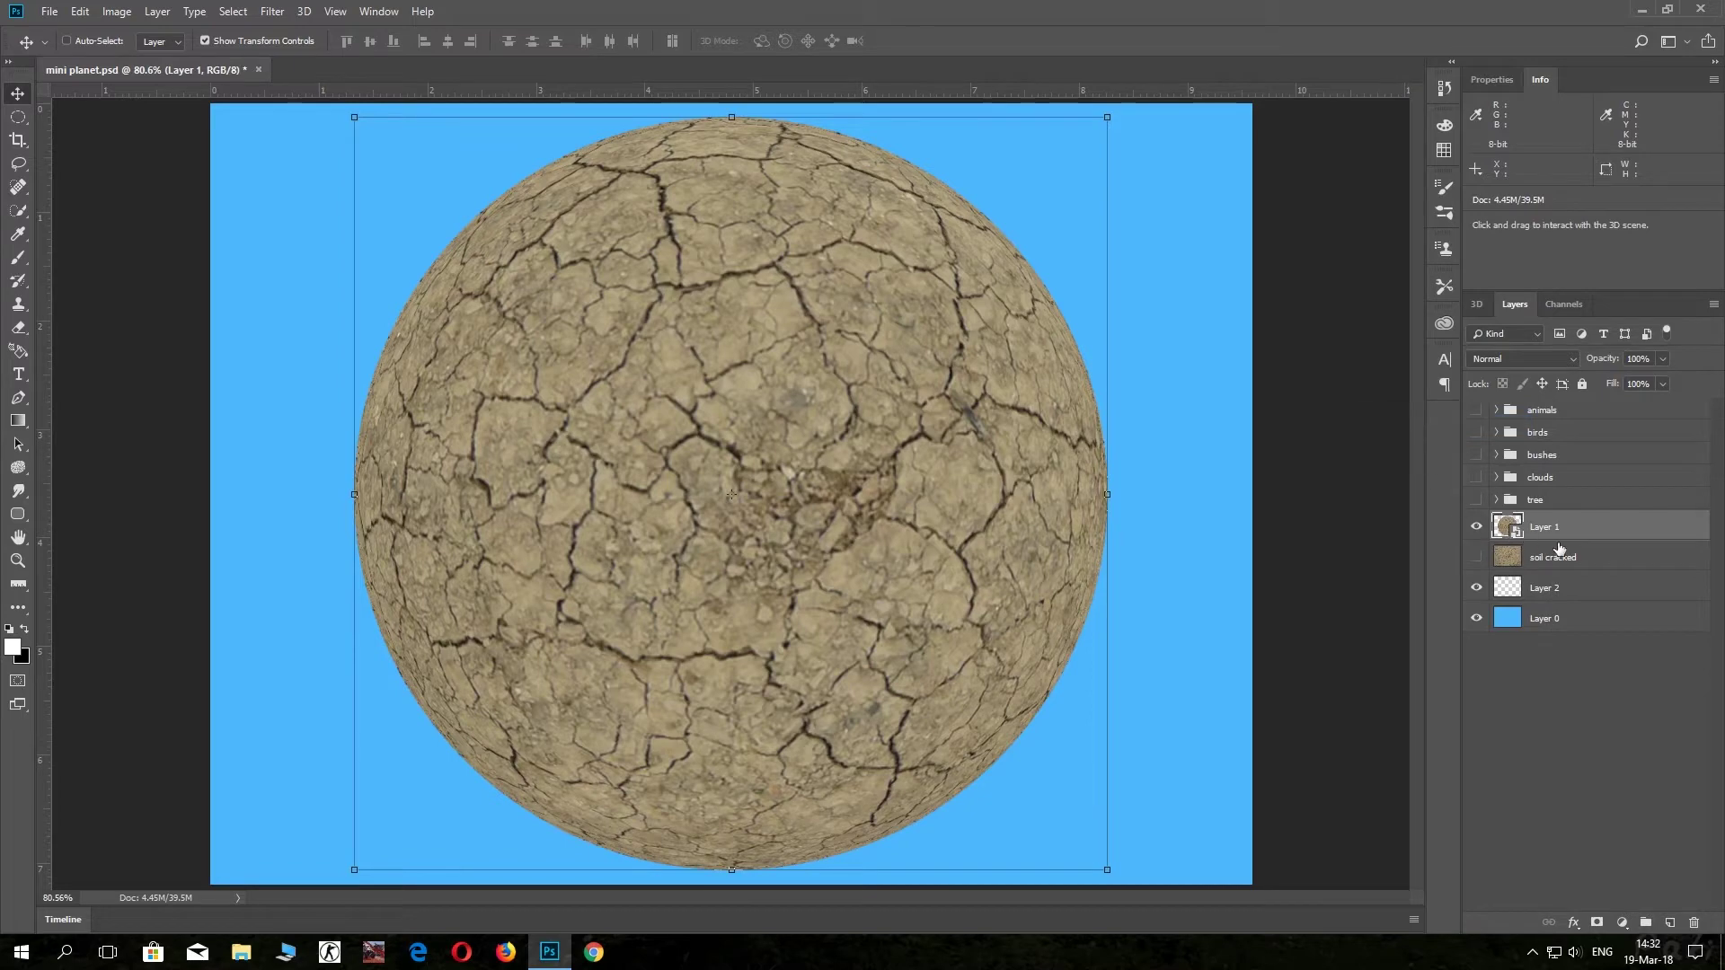
click(1107, 114)
drag(1109, 114, 900, 334)
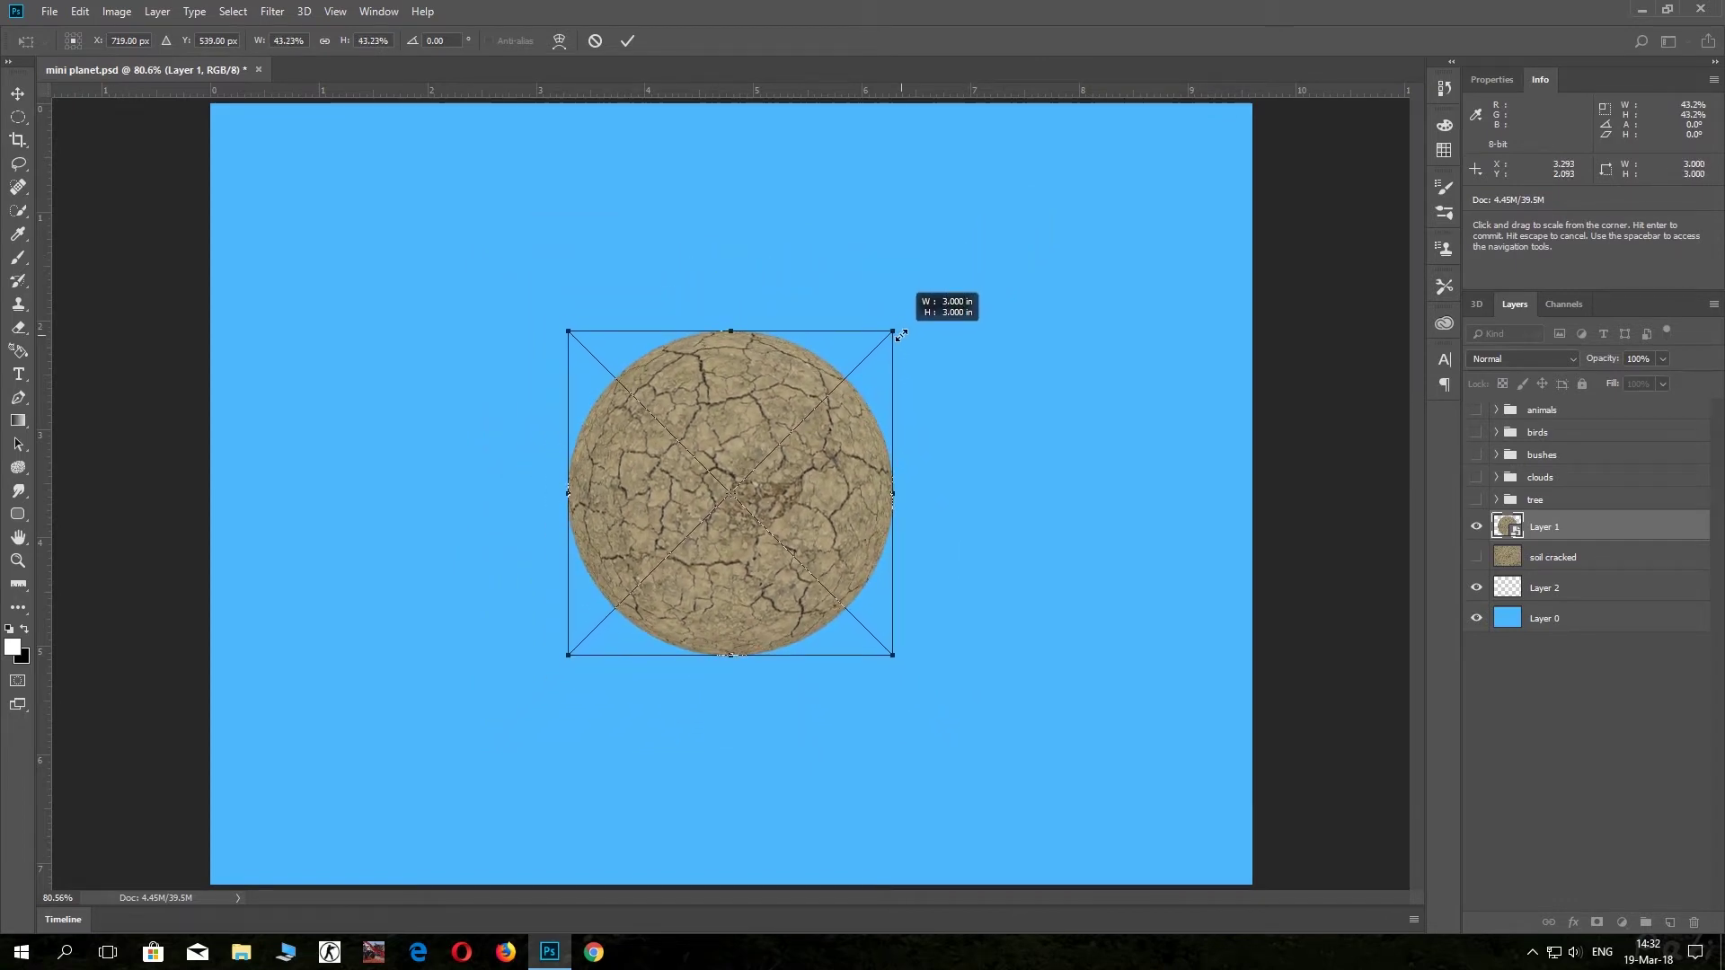
click(627, 41)
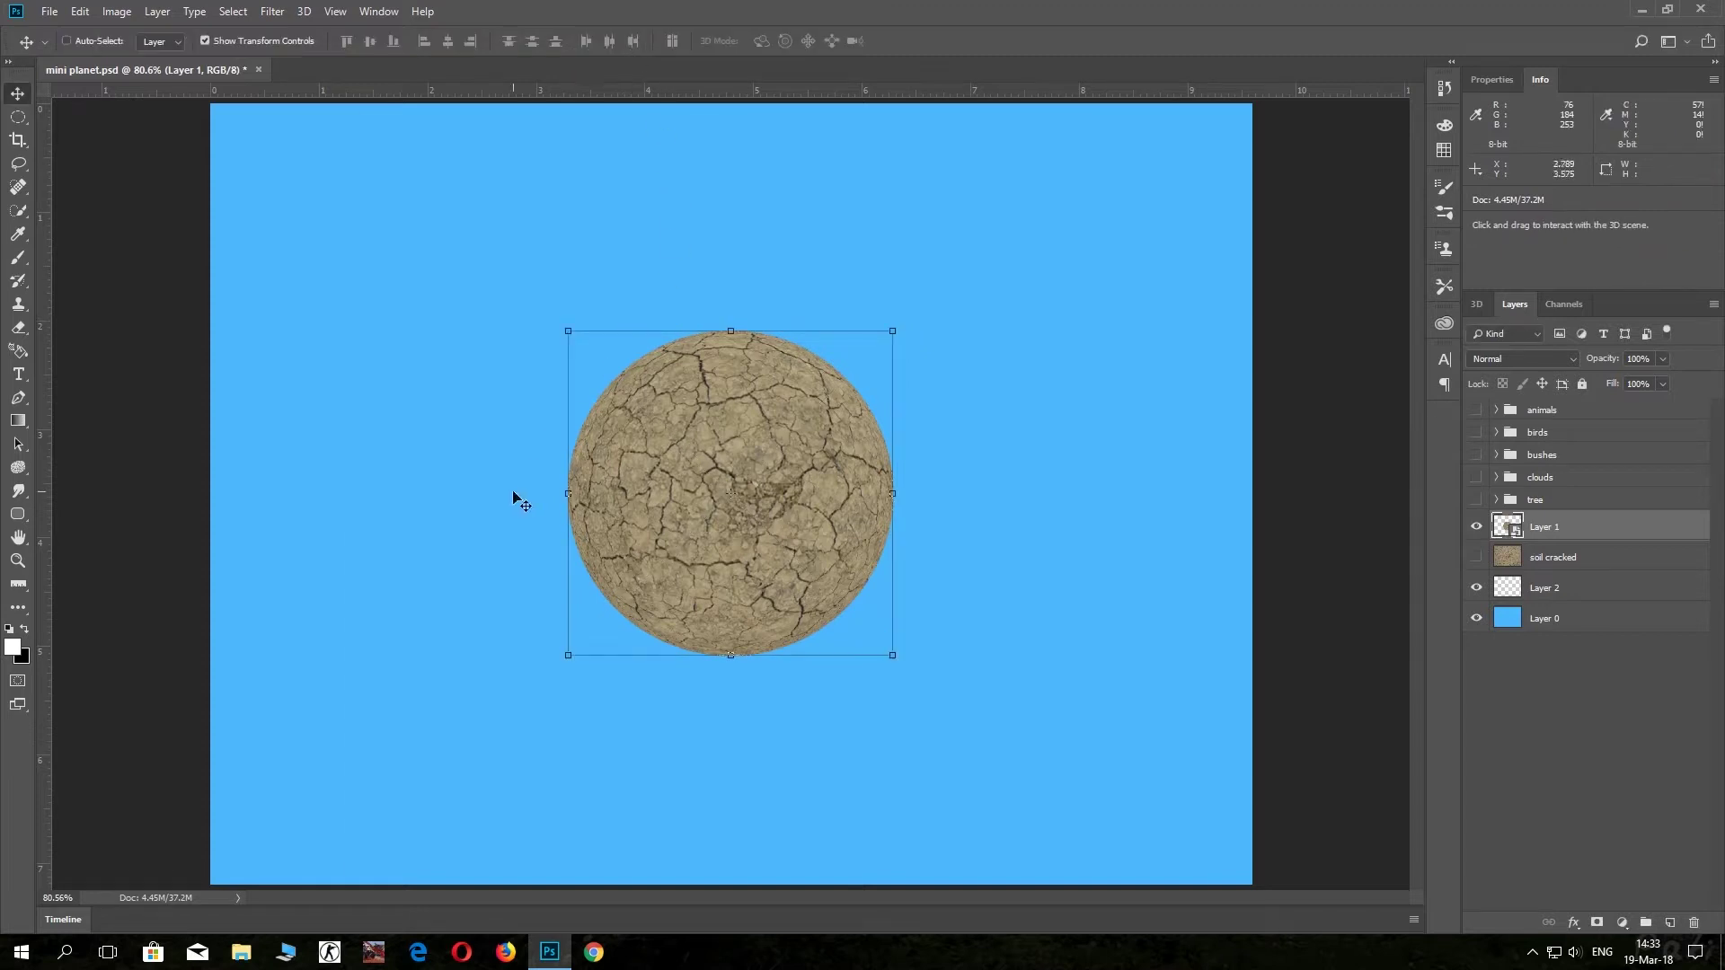
Paint a white glow around the planet on Layer 2 with a 700 px brush at 100% opacity.
key(b)
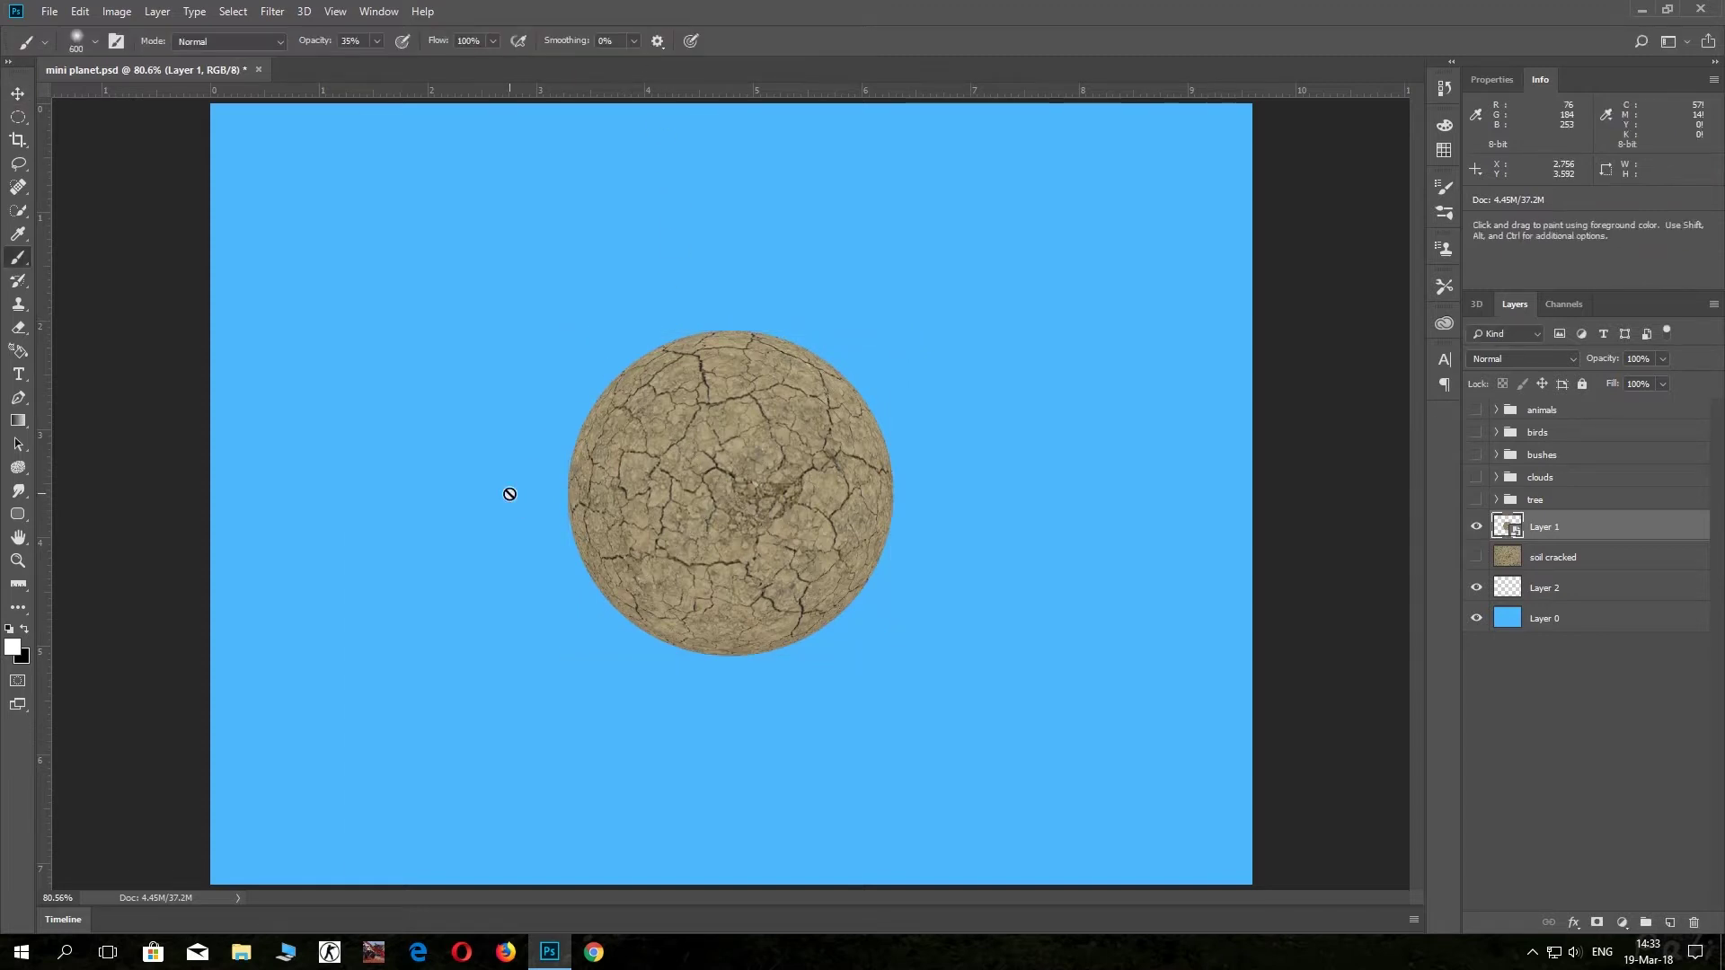
click(1545, 589)
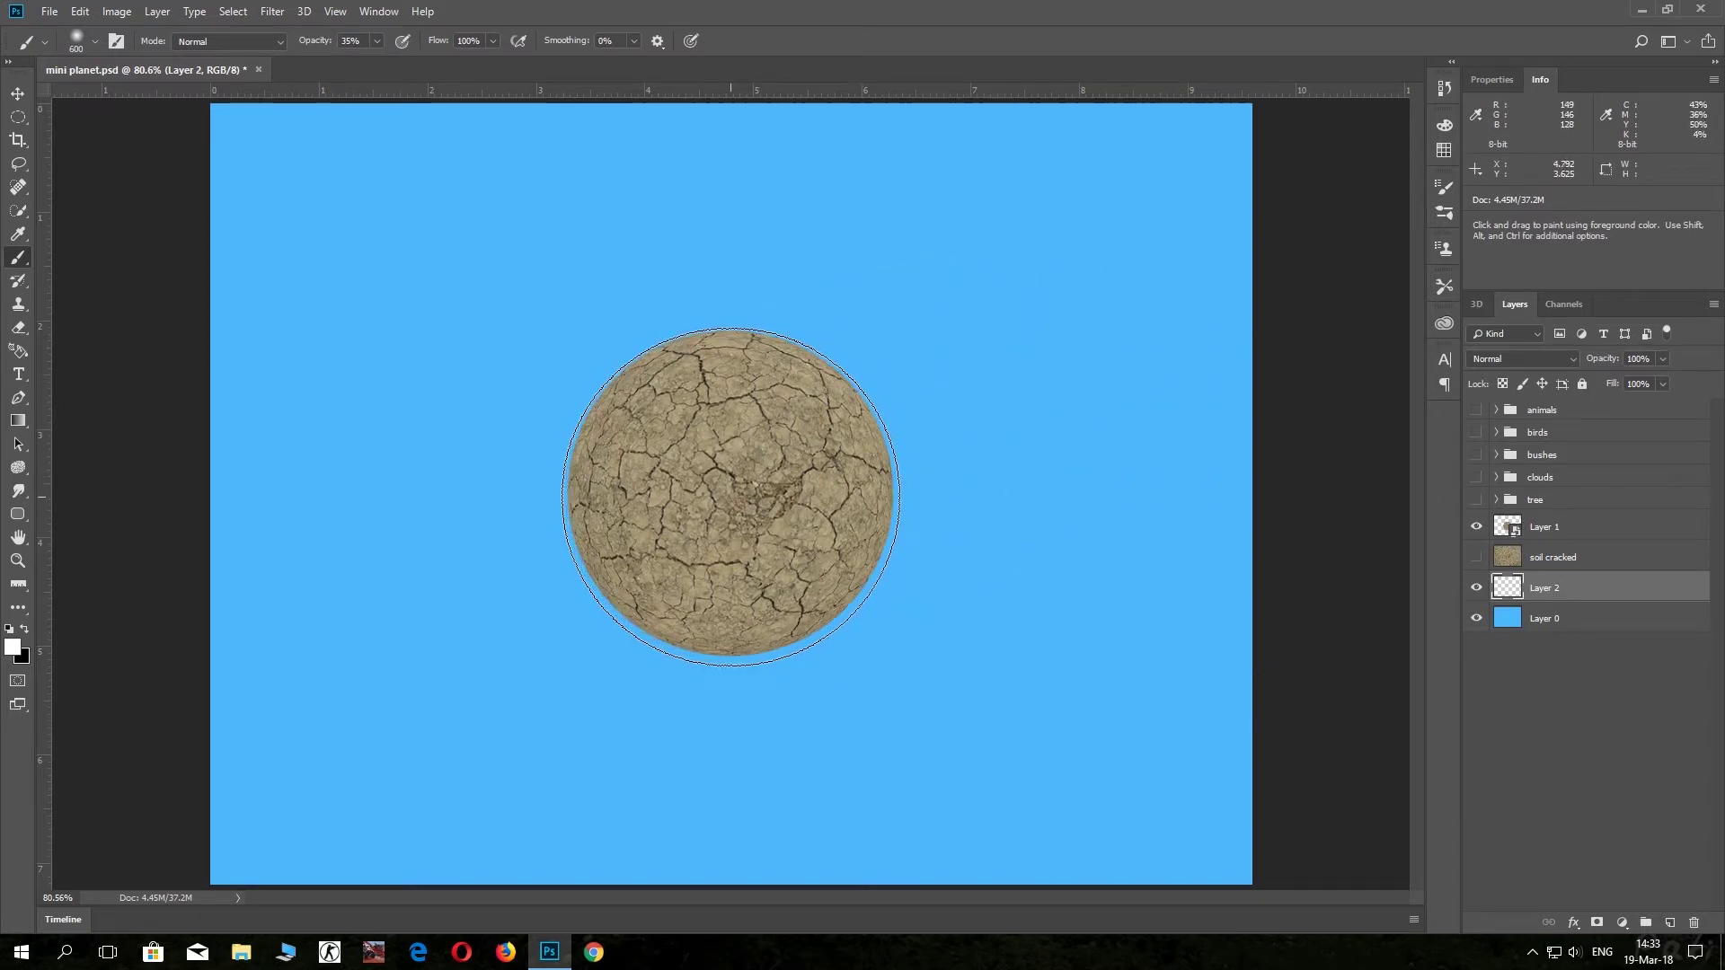
key(bracketright)
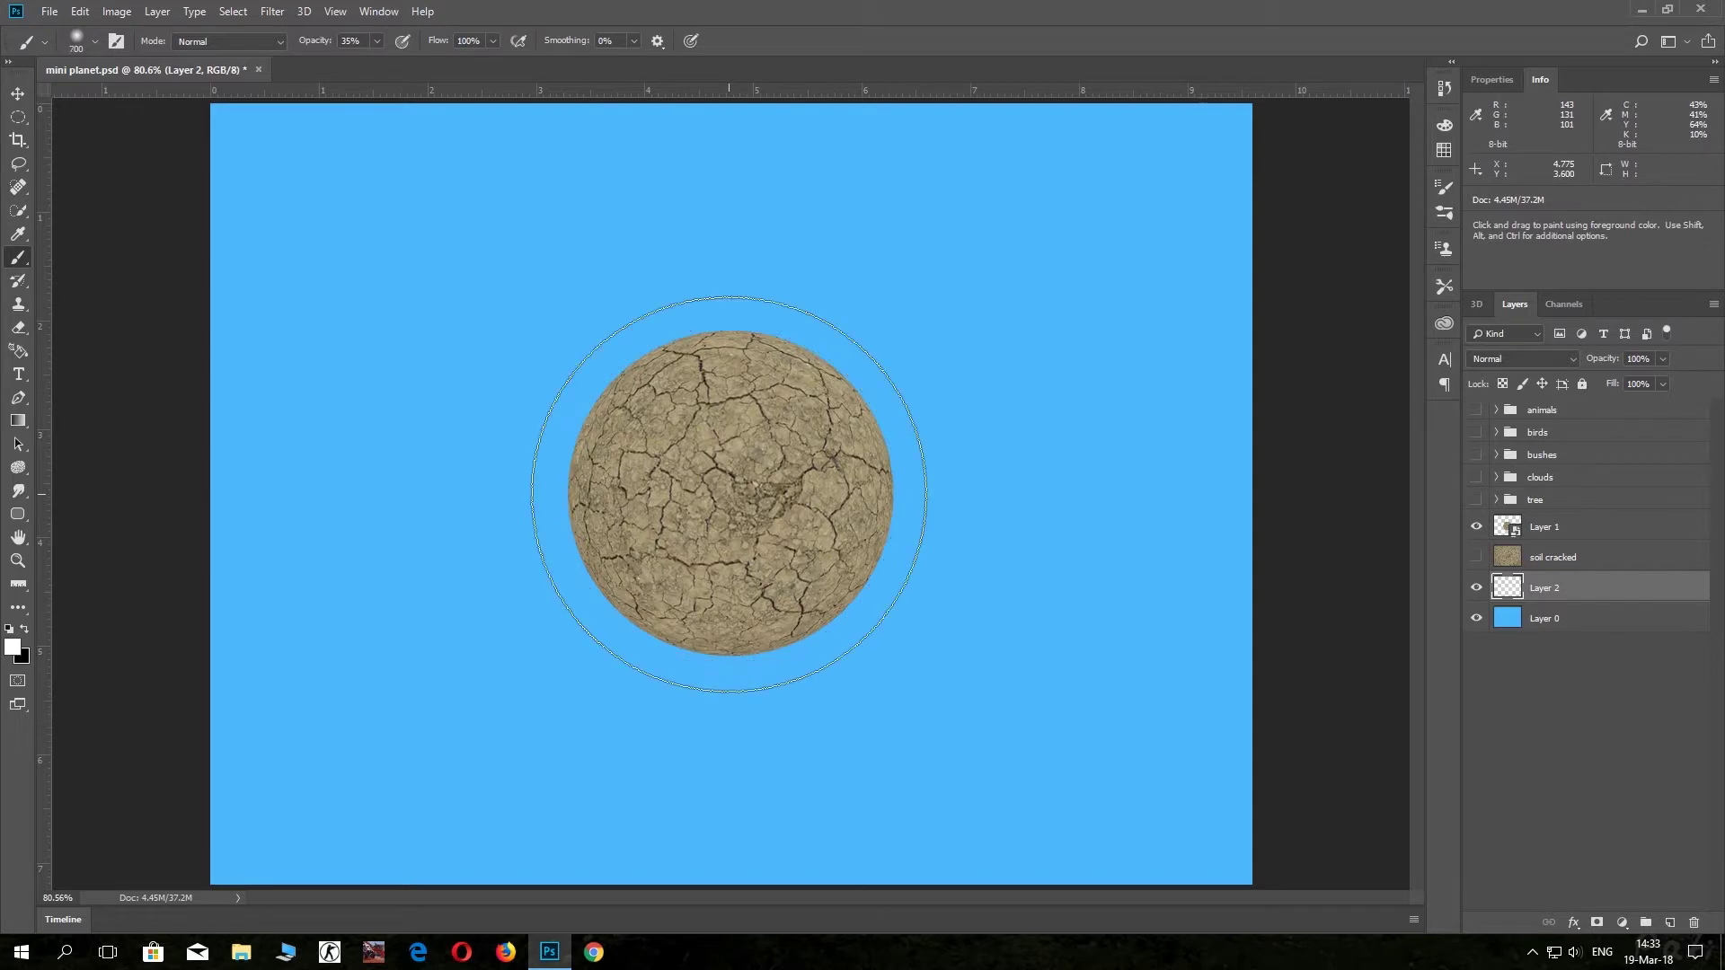
click(729, 494)
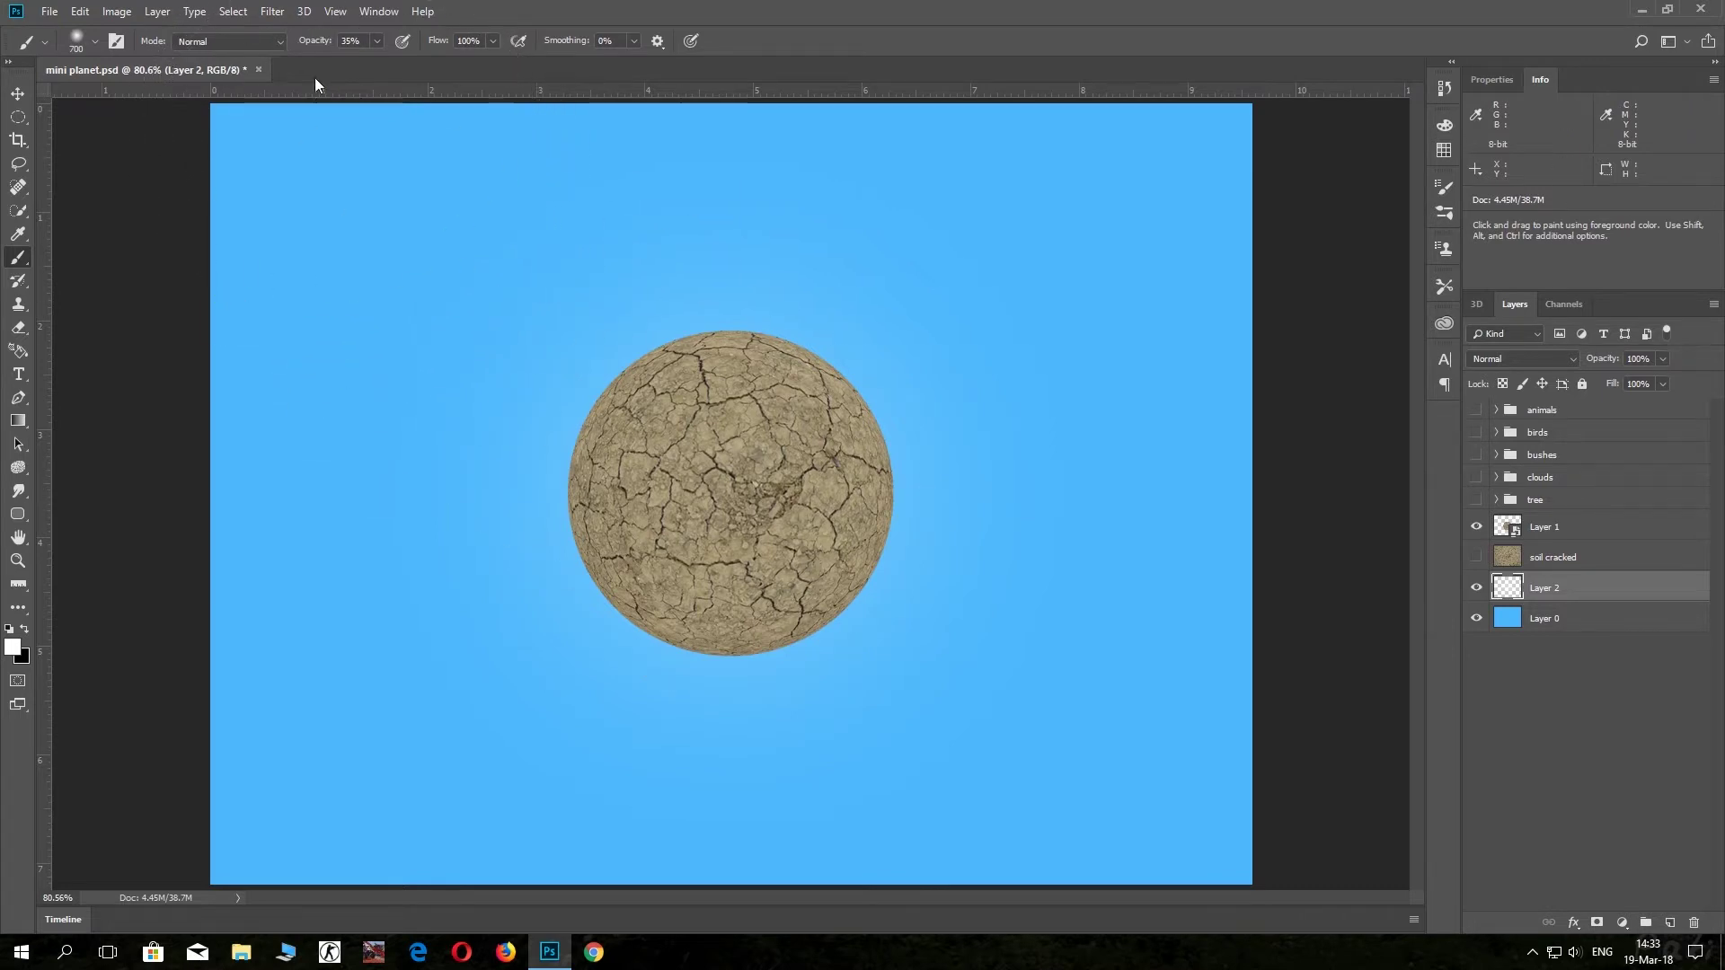
drag(317, 48, 413, 48)
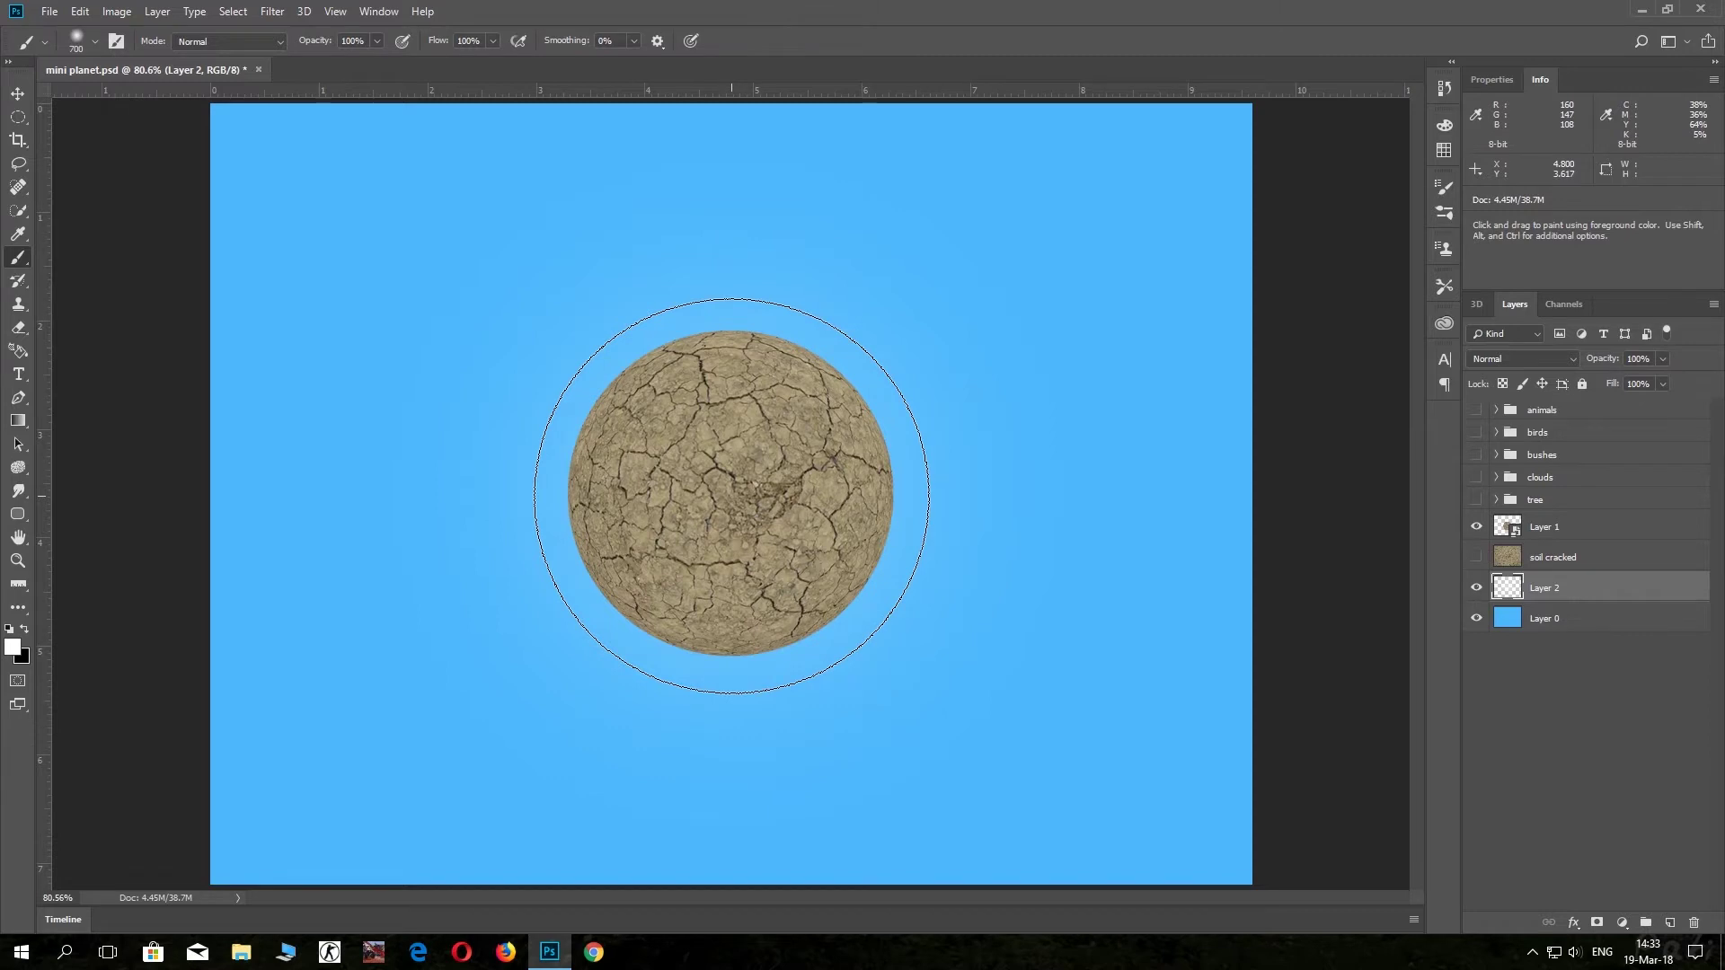
key(bracketleft)
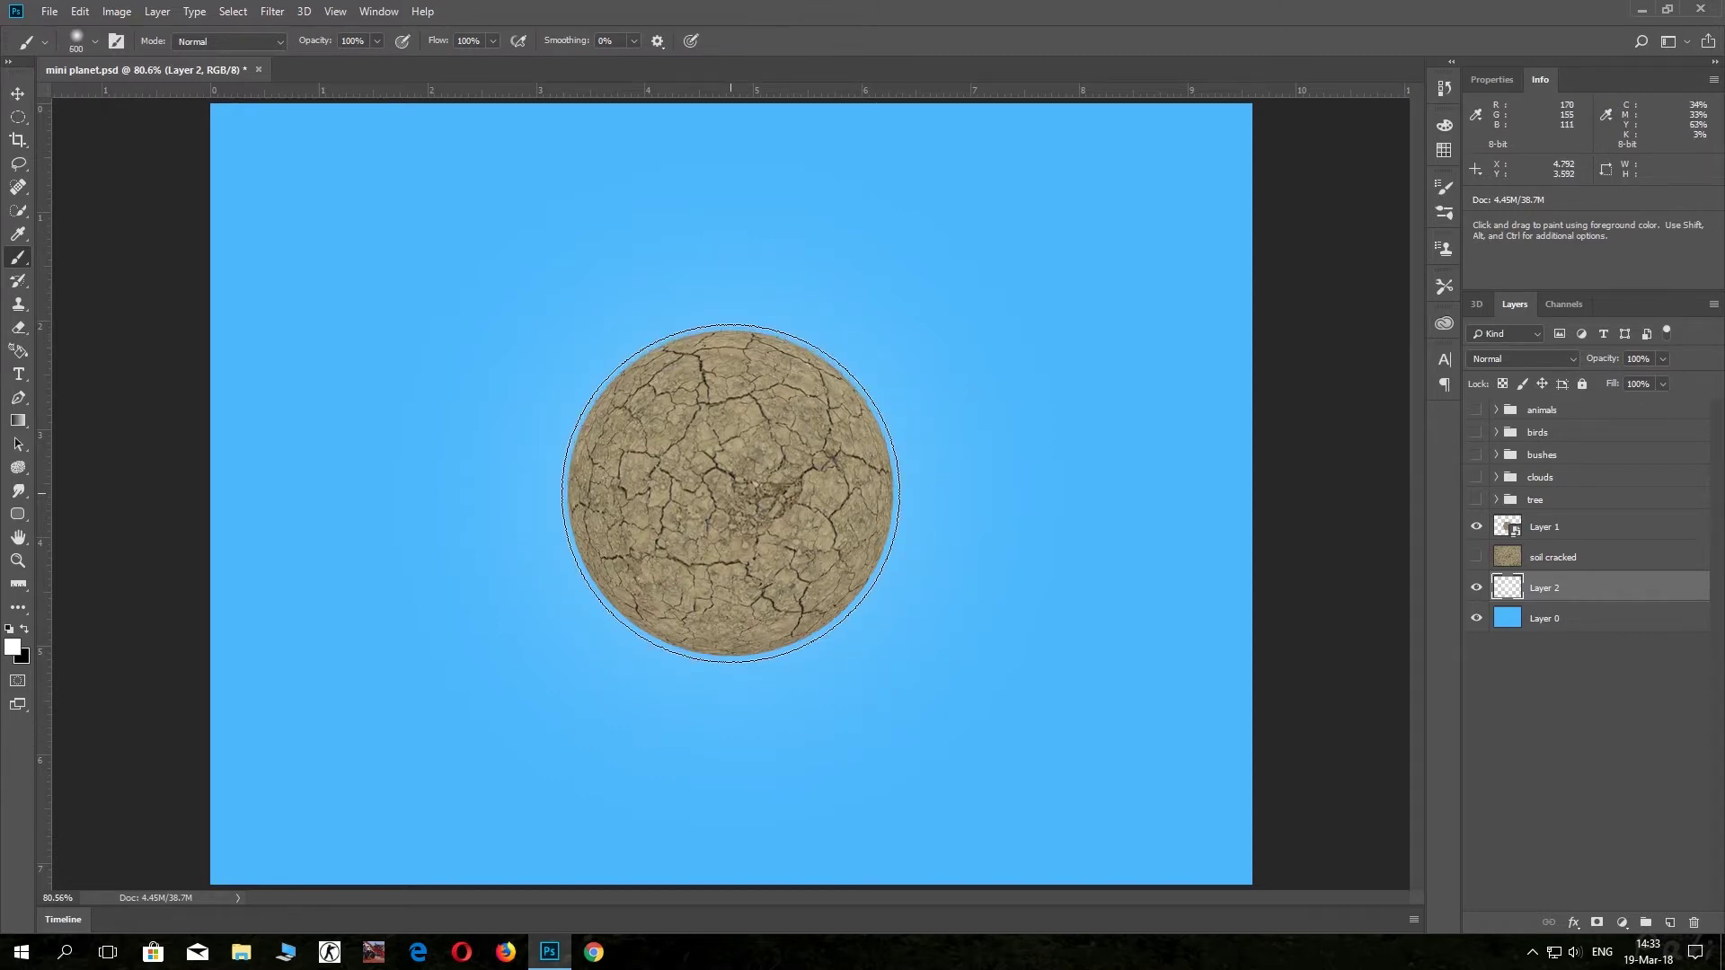
key(bracketright)
click(730, 493)
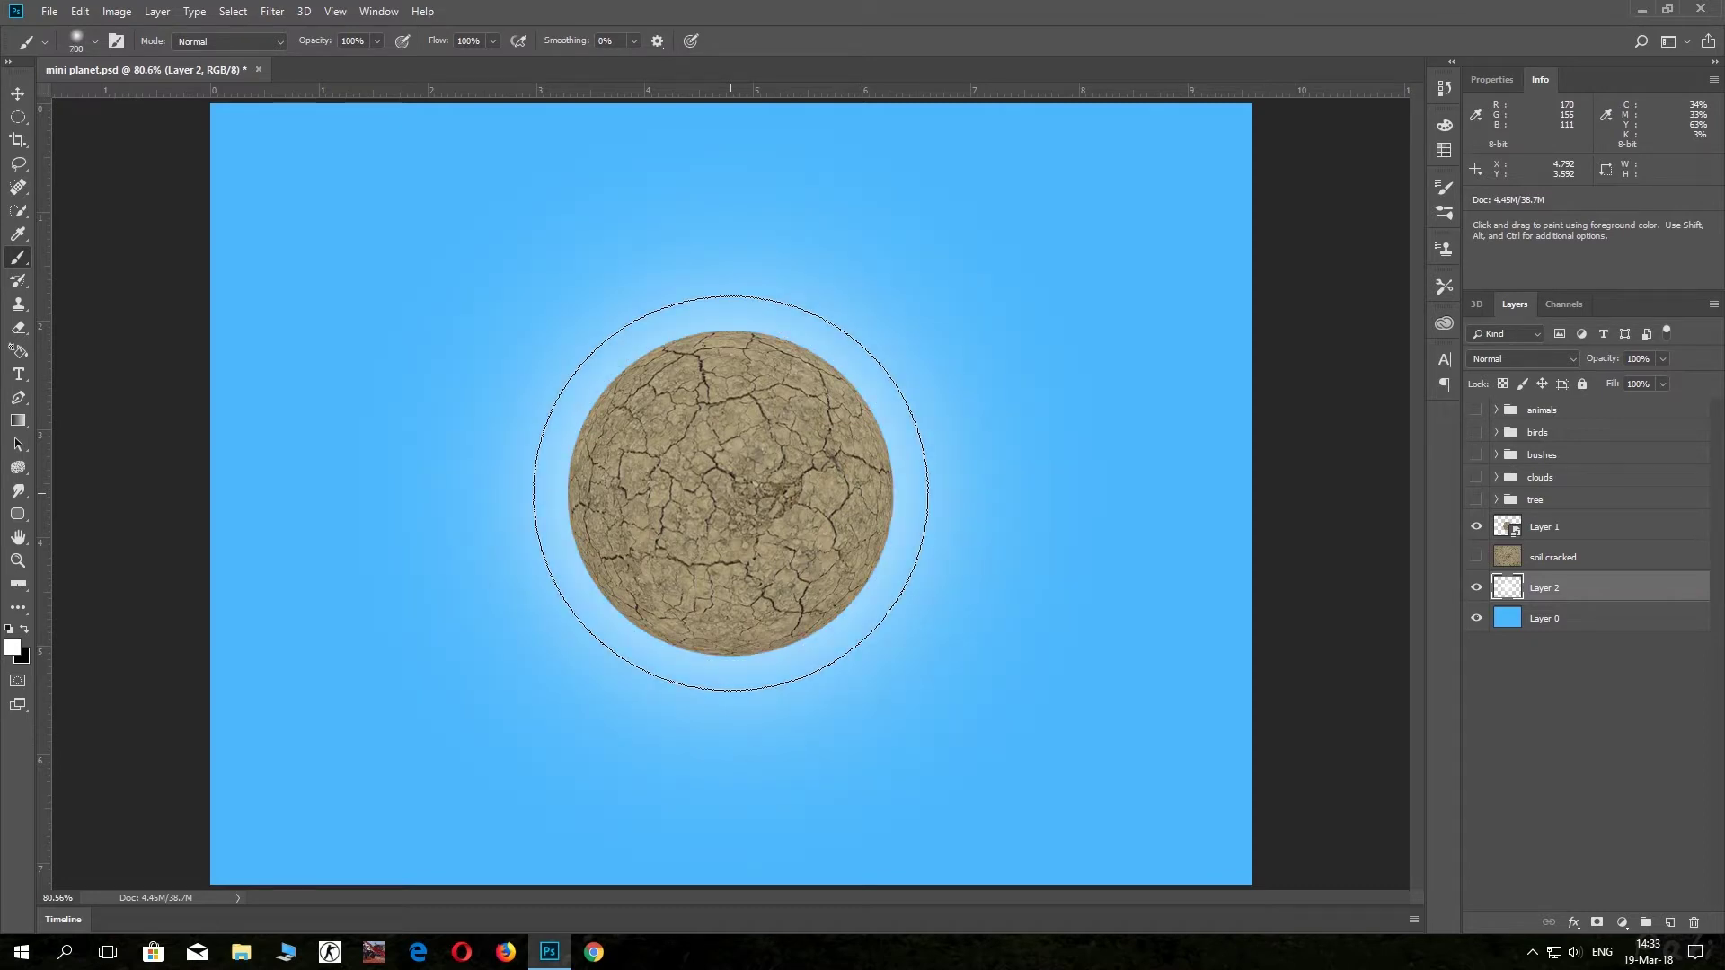
click(730, 493)
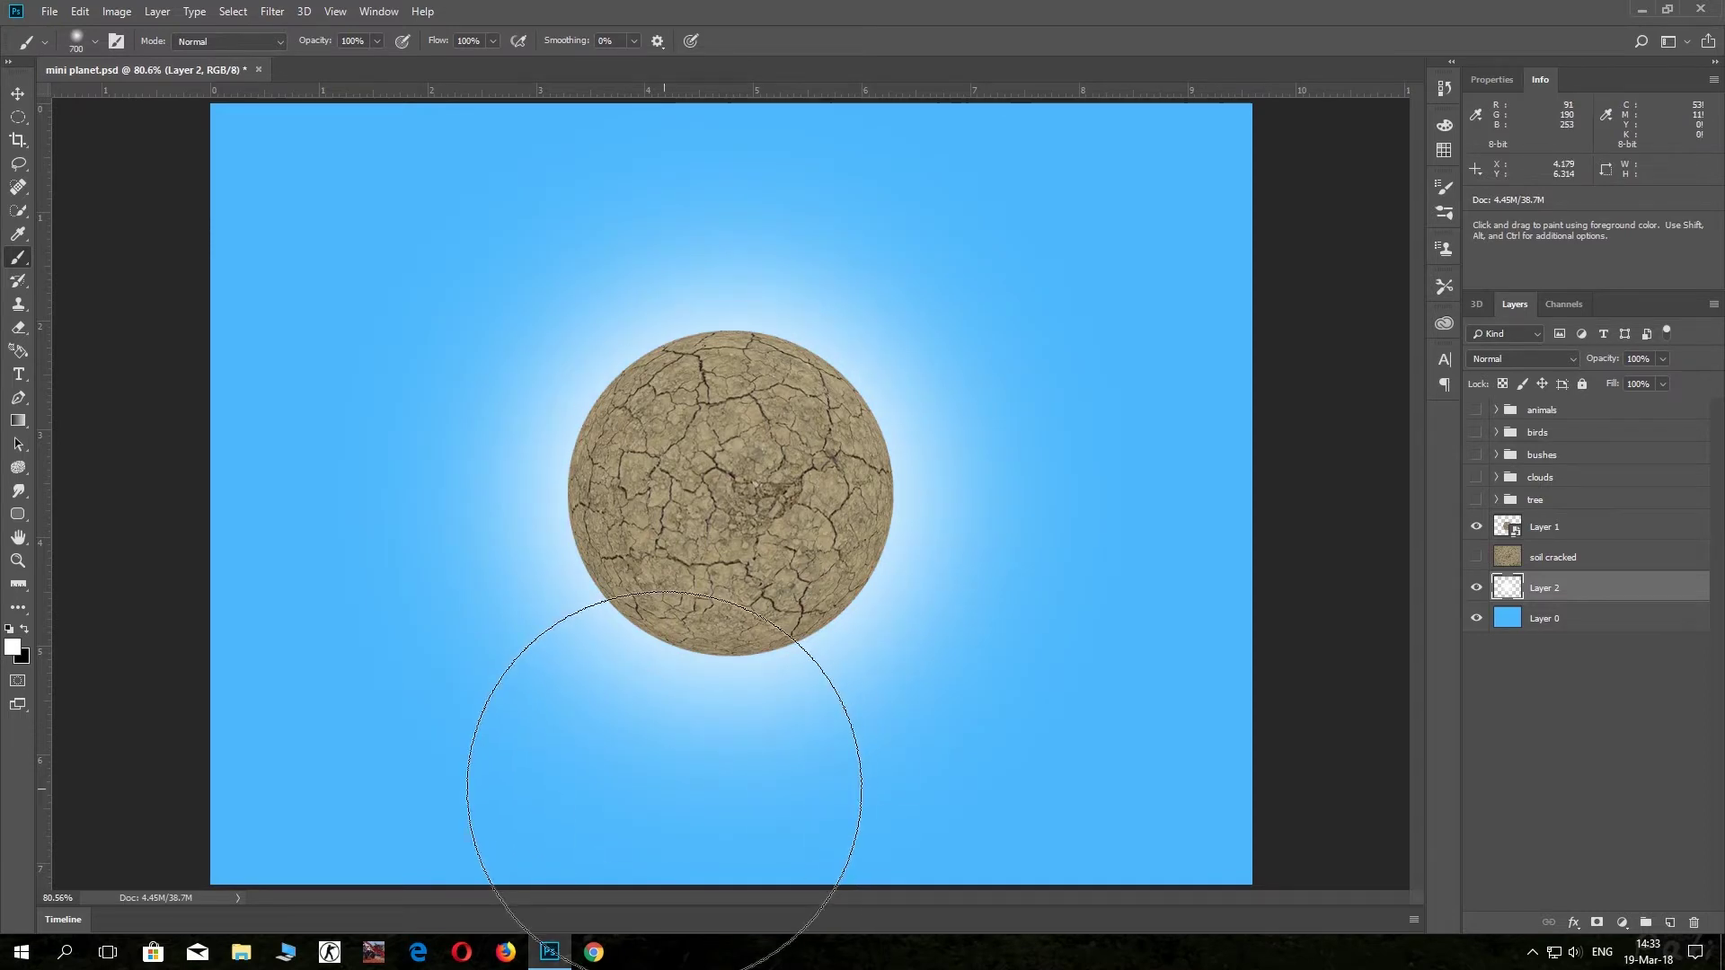
shift+click(1572, 626)
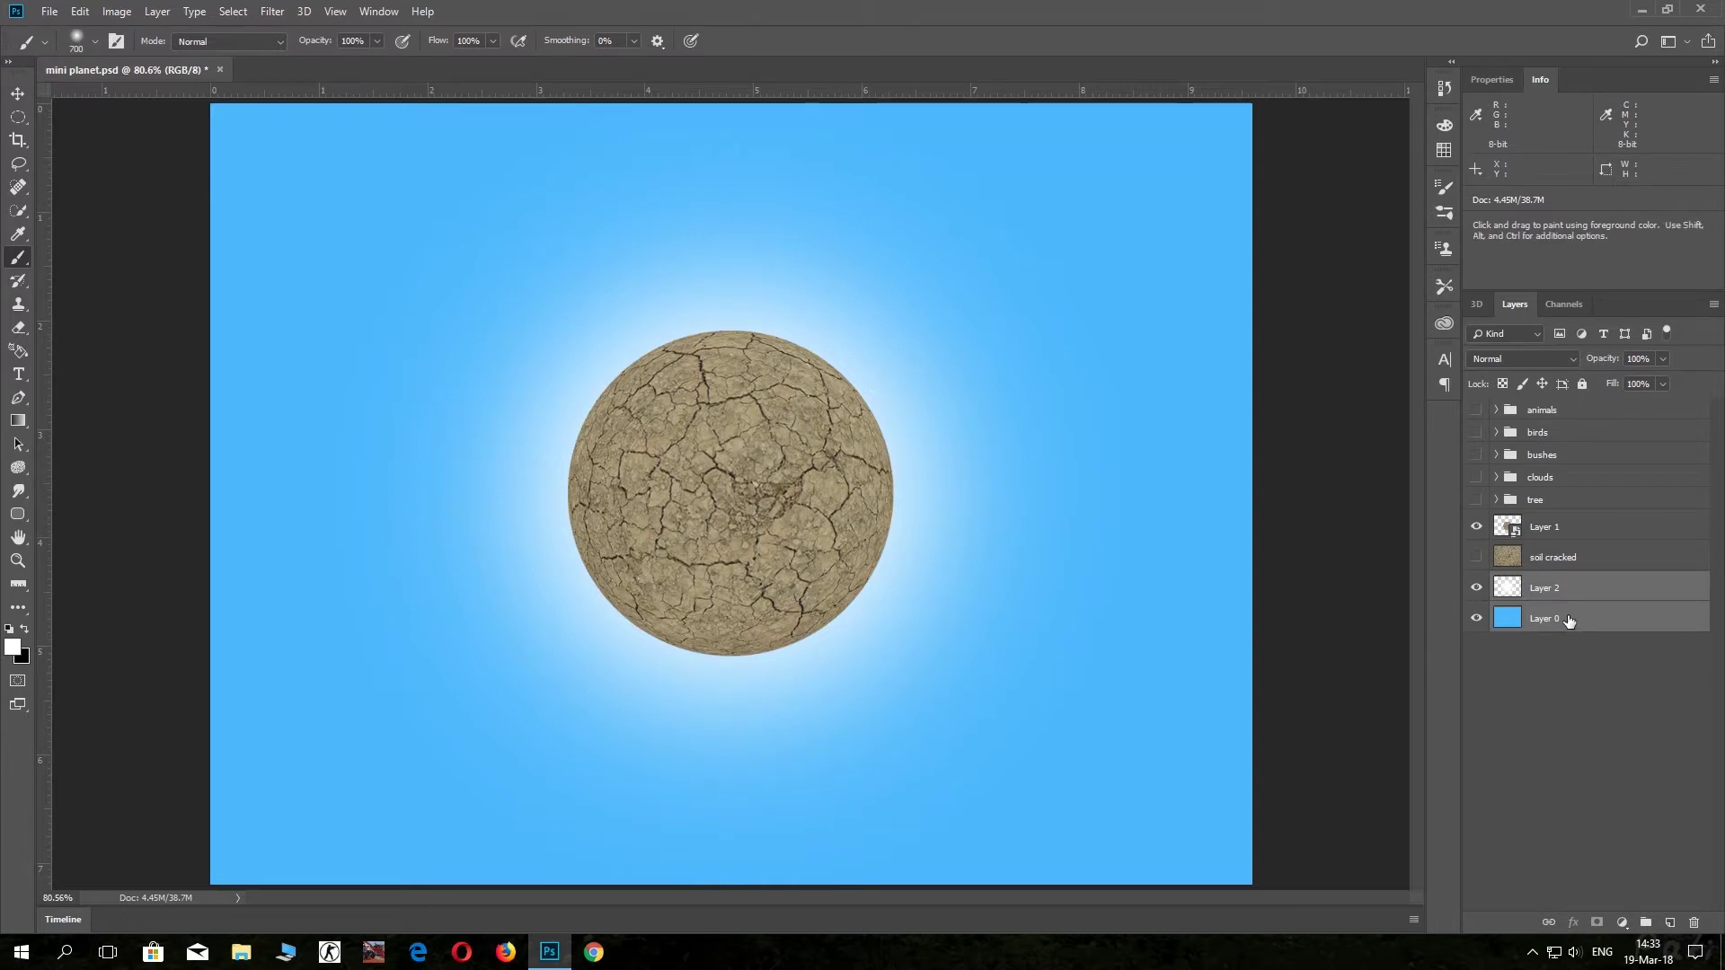
Group Layer 2 and Layer 0 into a group named 'background'.
key(ctrl+g)
double_click(1541, 586)
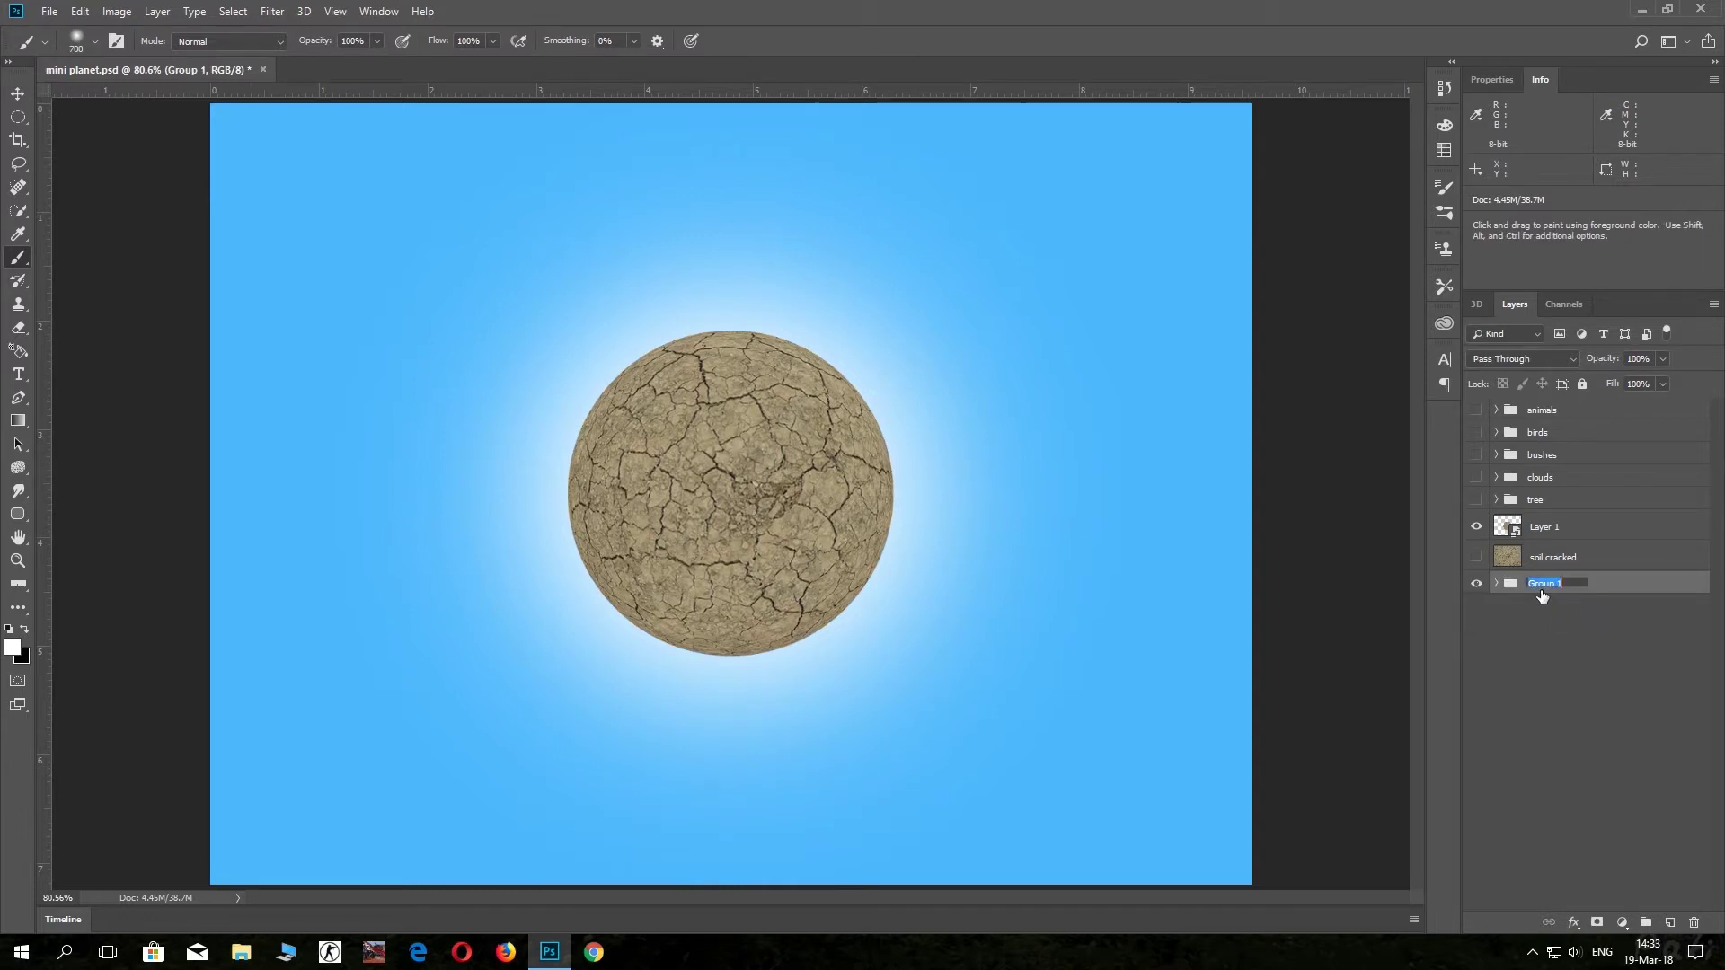
text(background)
key(Return)
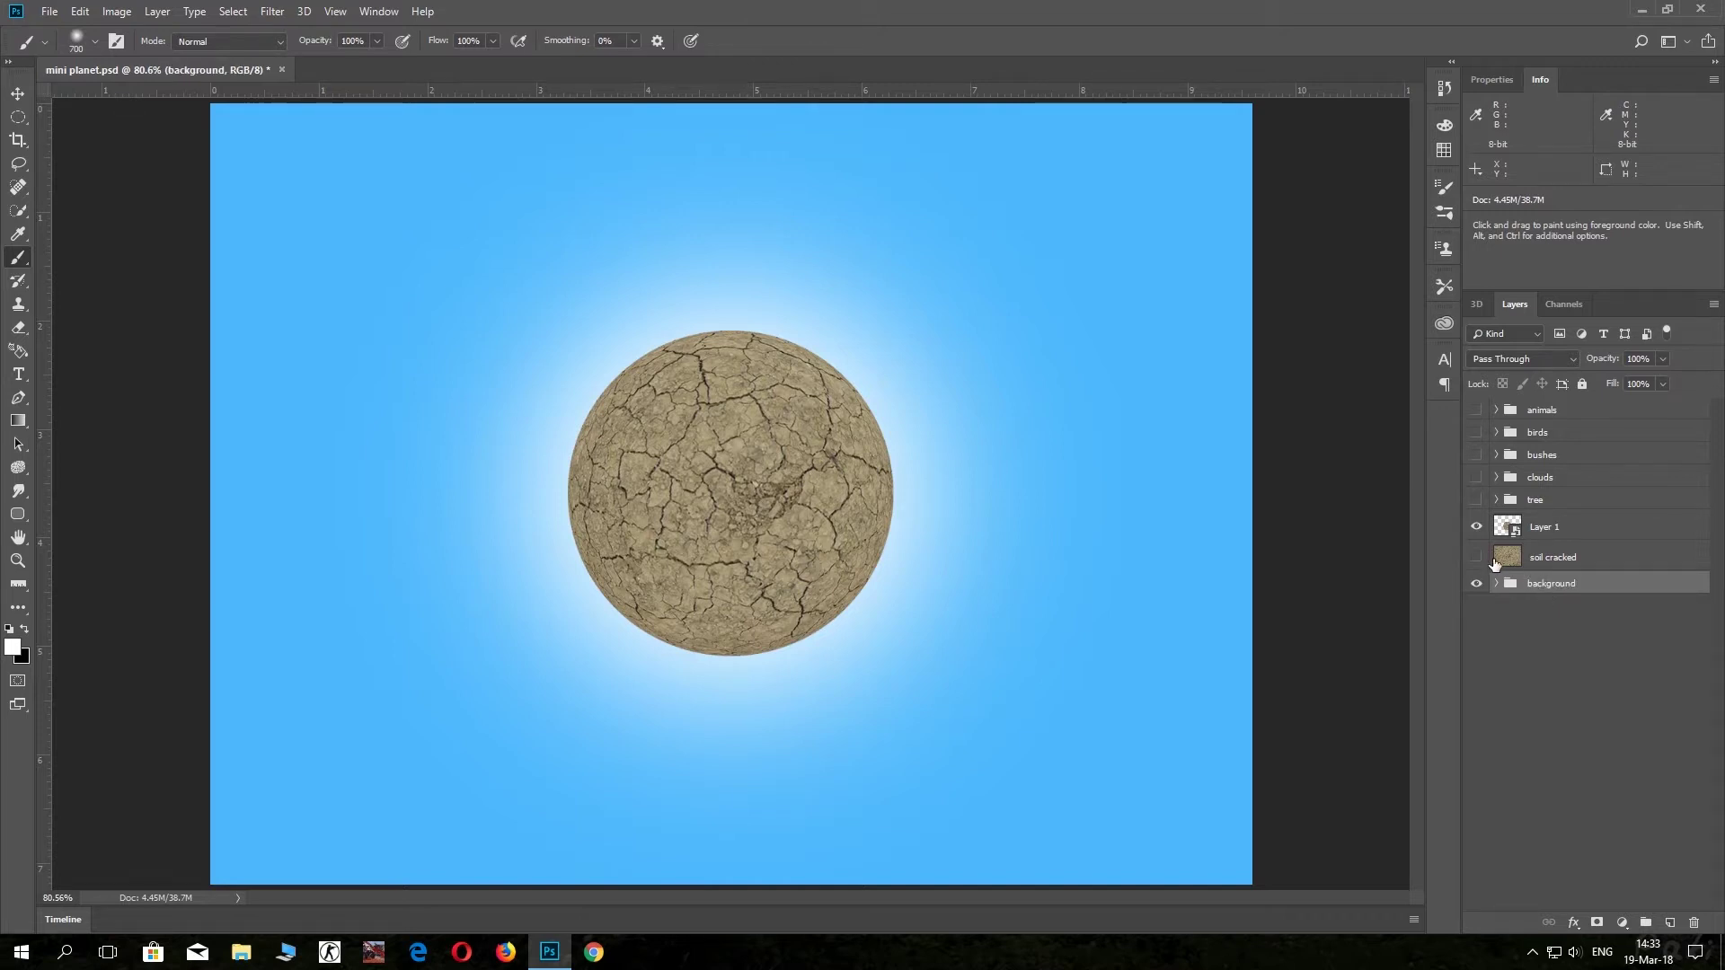
Rename Layer 1 to 'planet' and delete the soil cracked layer.
click(1504, 531)
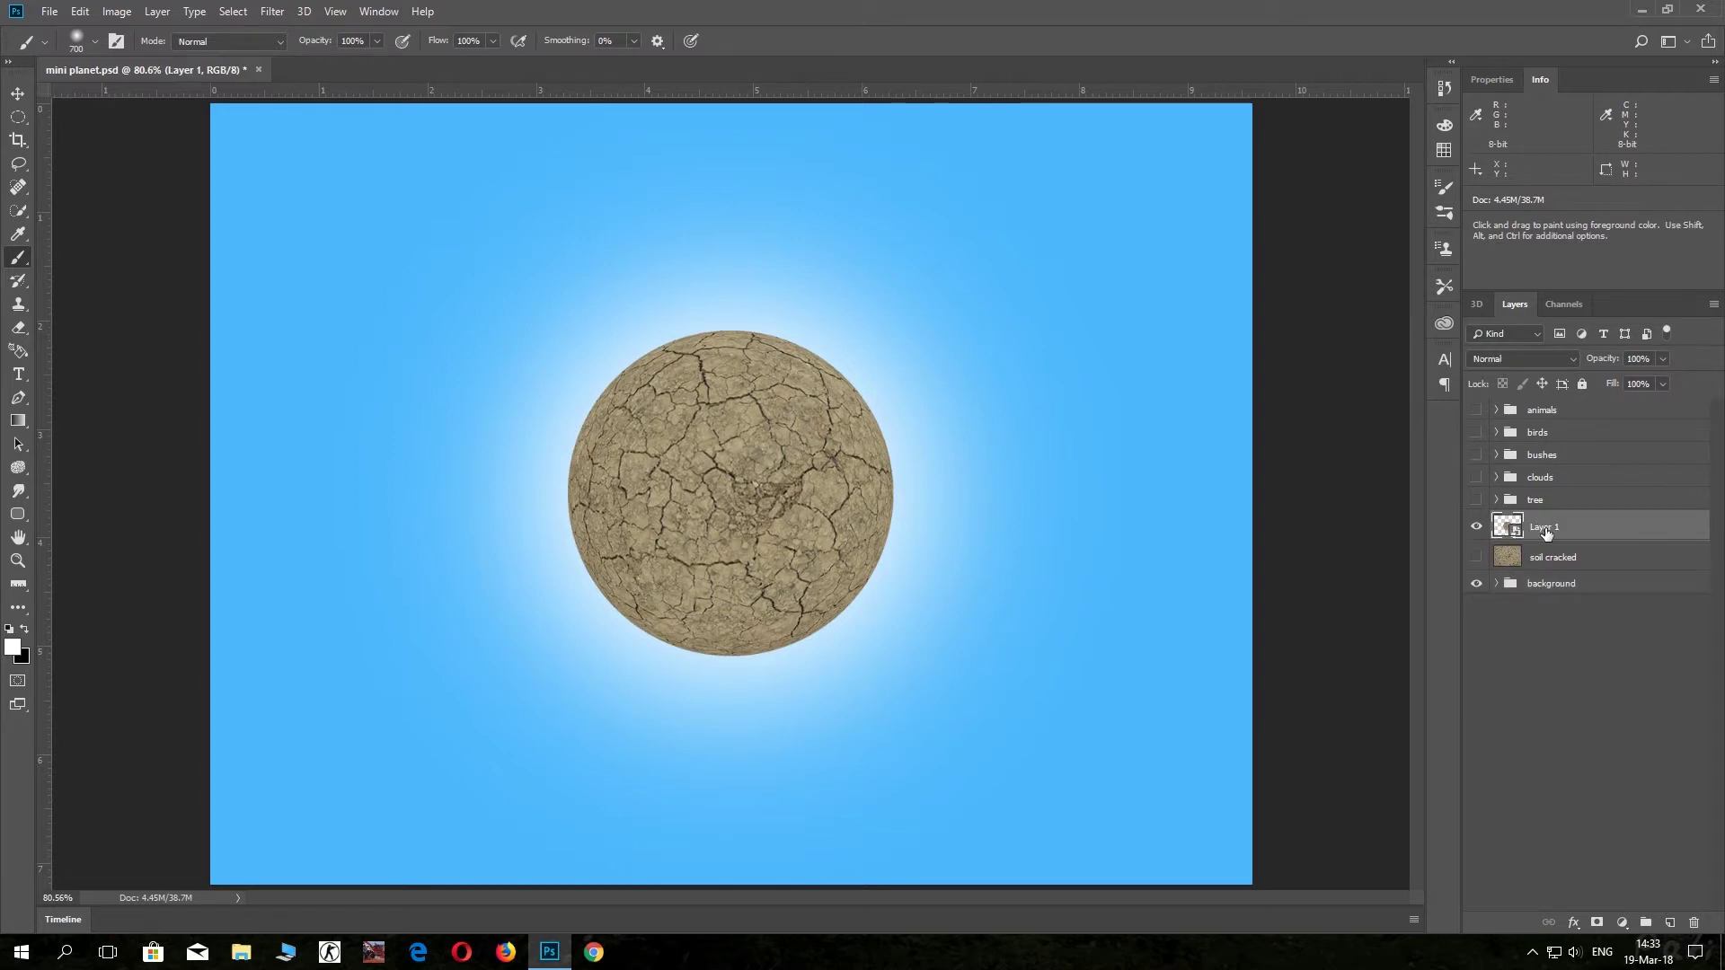
double_click(1547, 528)
text(et)
key(Return)
mouse_move(1578, 557)
mouse_down()
mouse_move(1693, 837)
mouse_move(1694, 922)
mouse_up()
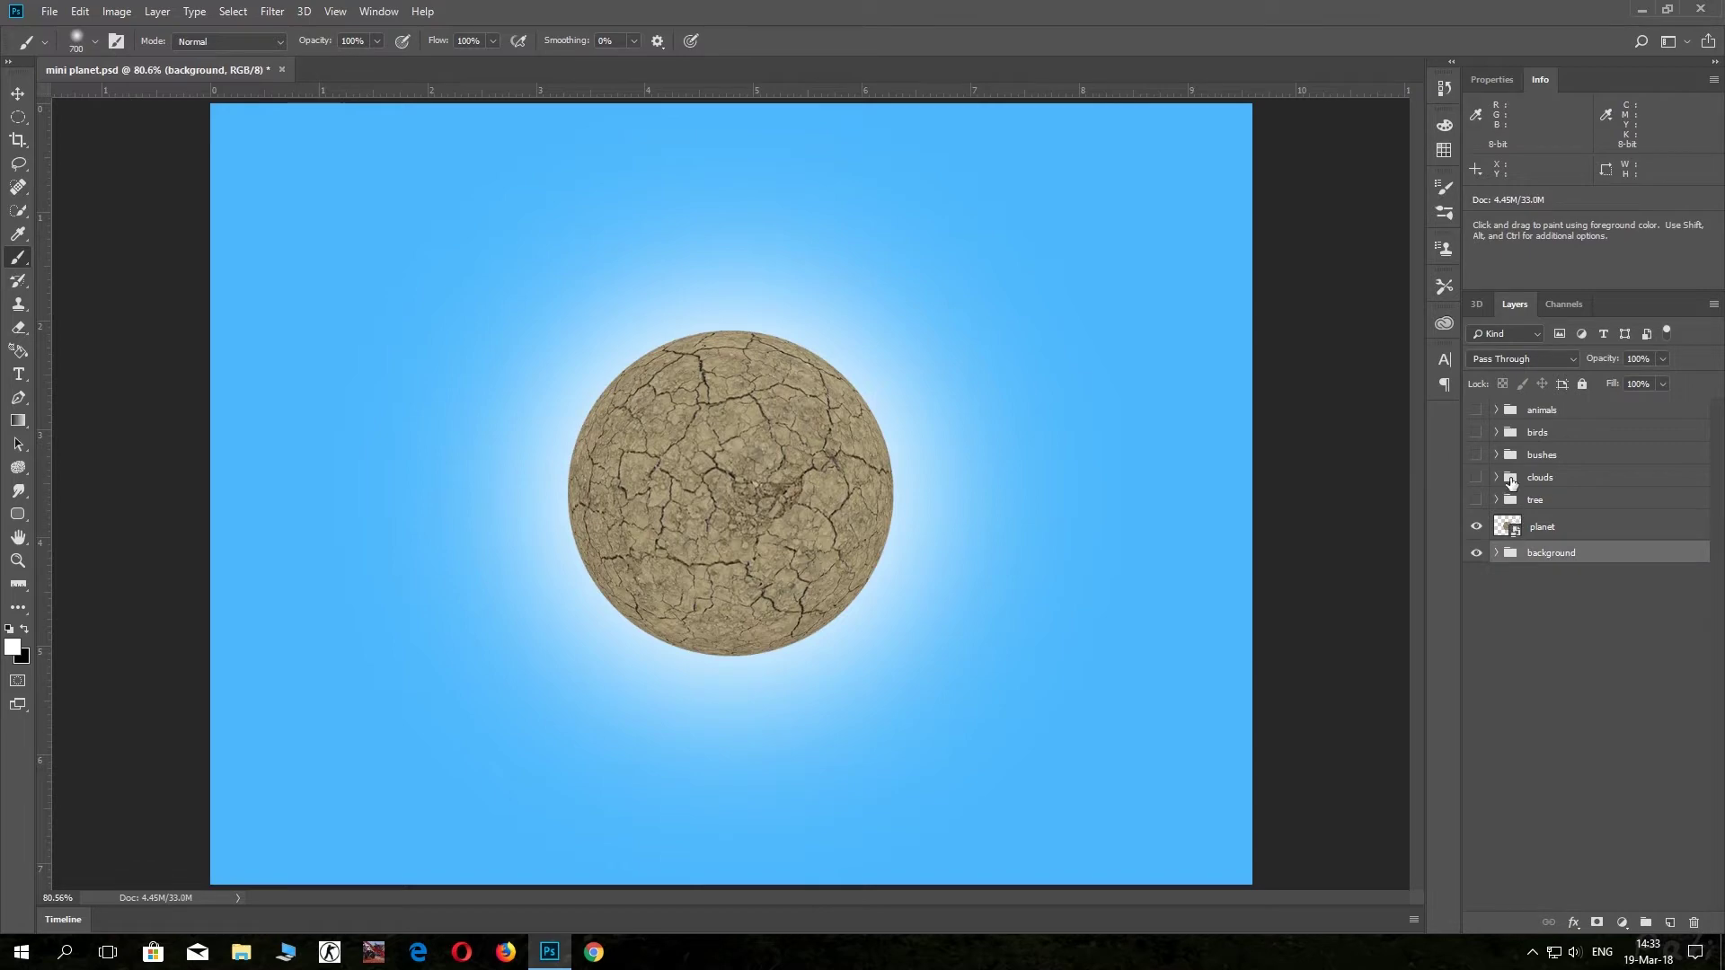
click(1515, 505)
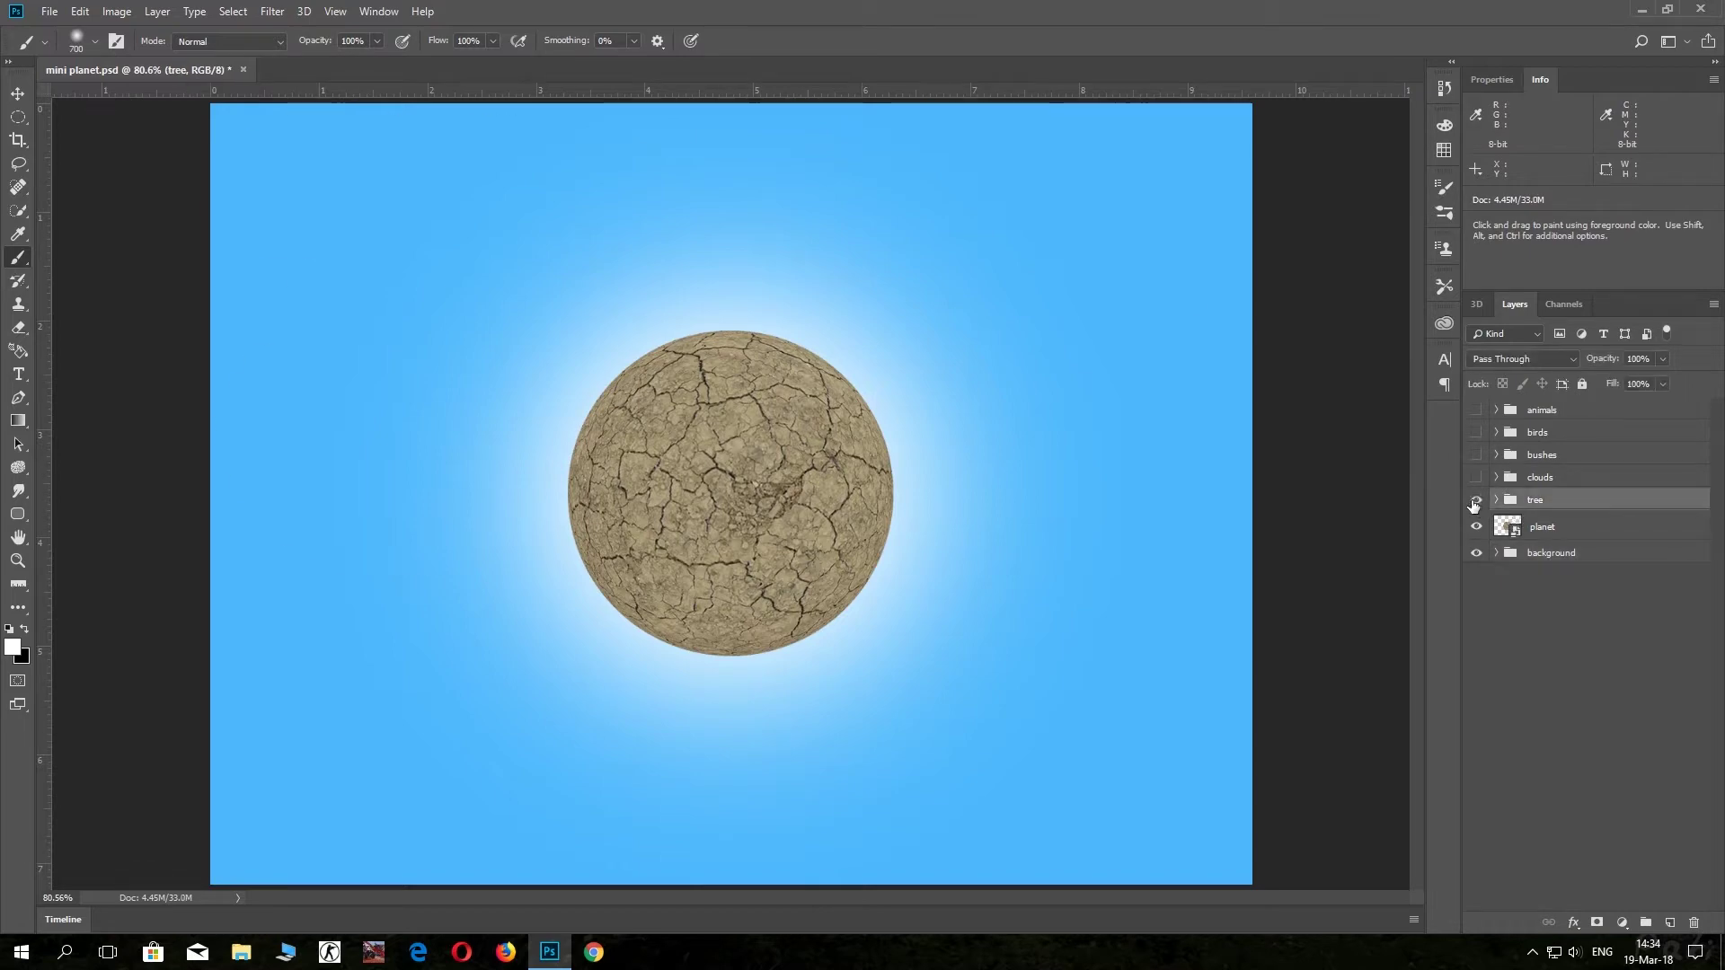
Show and expand the tree group with the Move tool, selecting the tree 1 layer.
click(1476, 500)
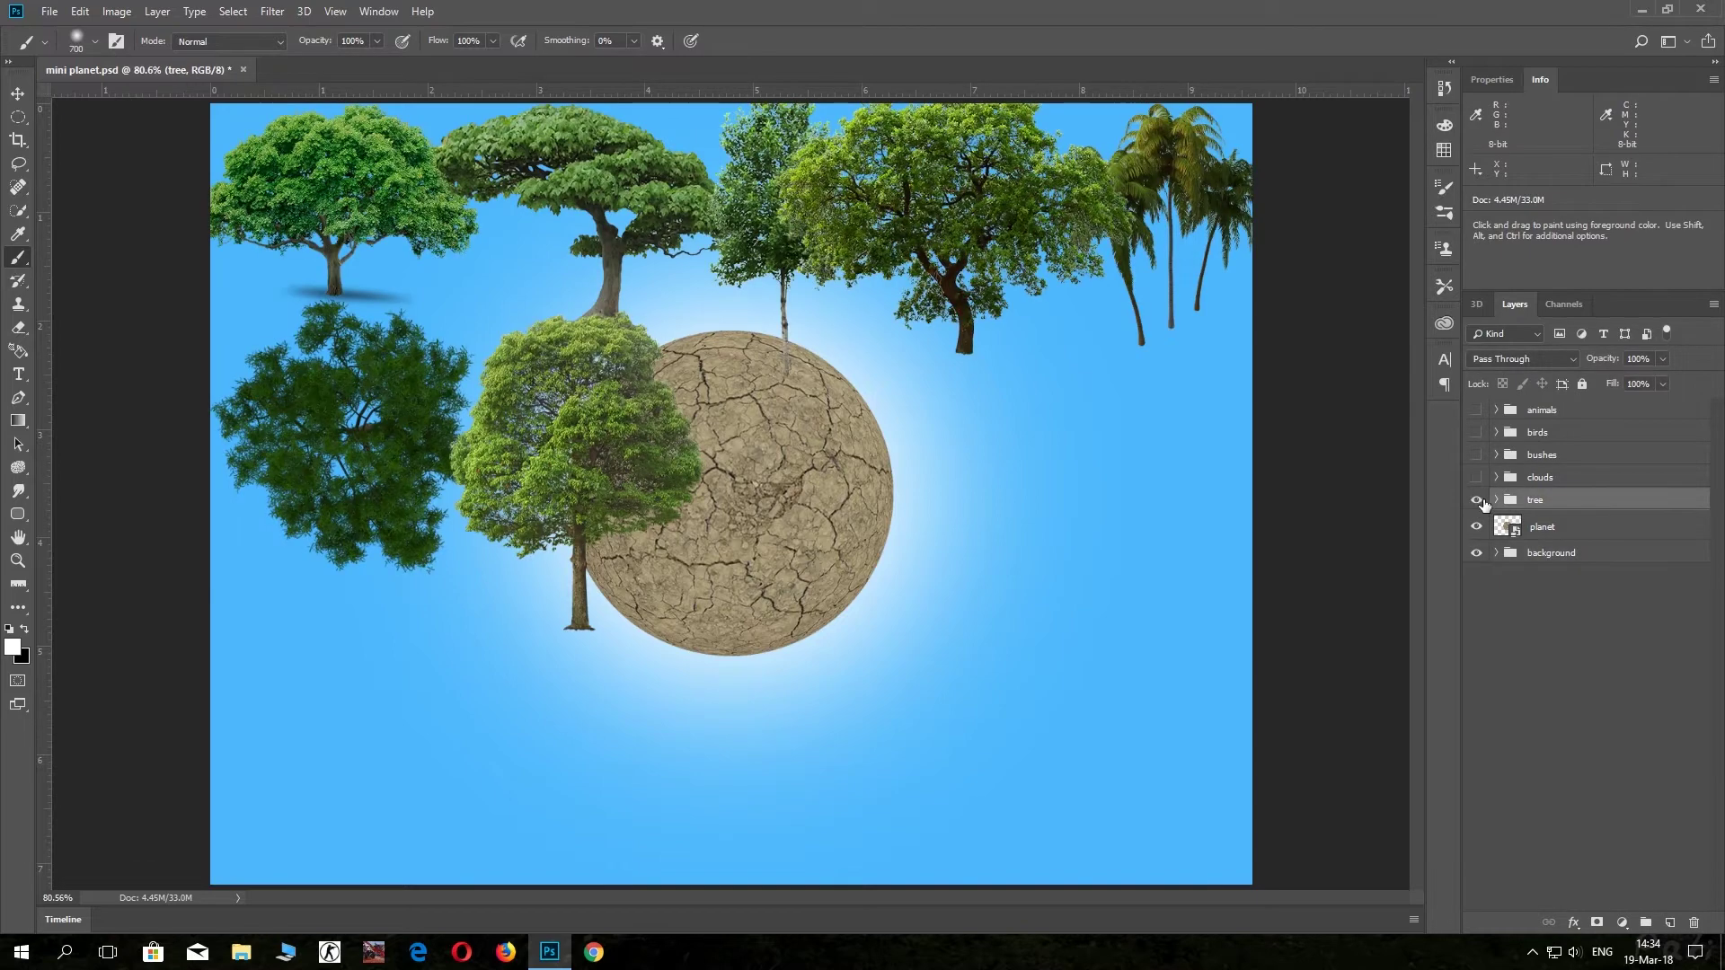
click(17, 93)
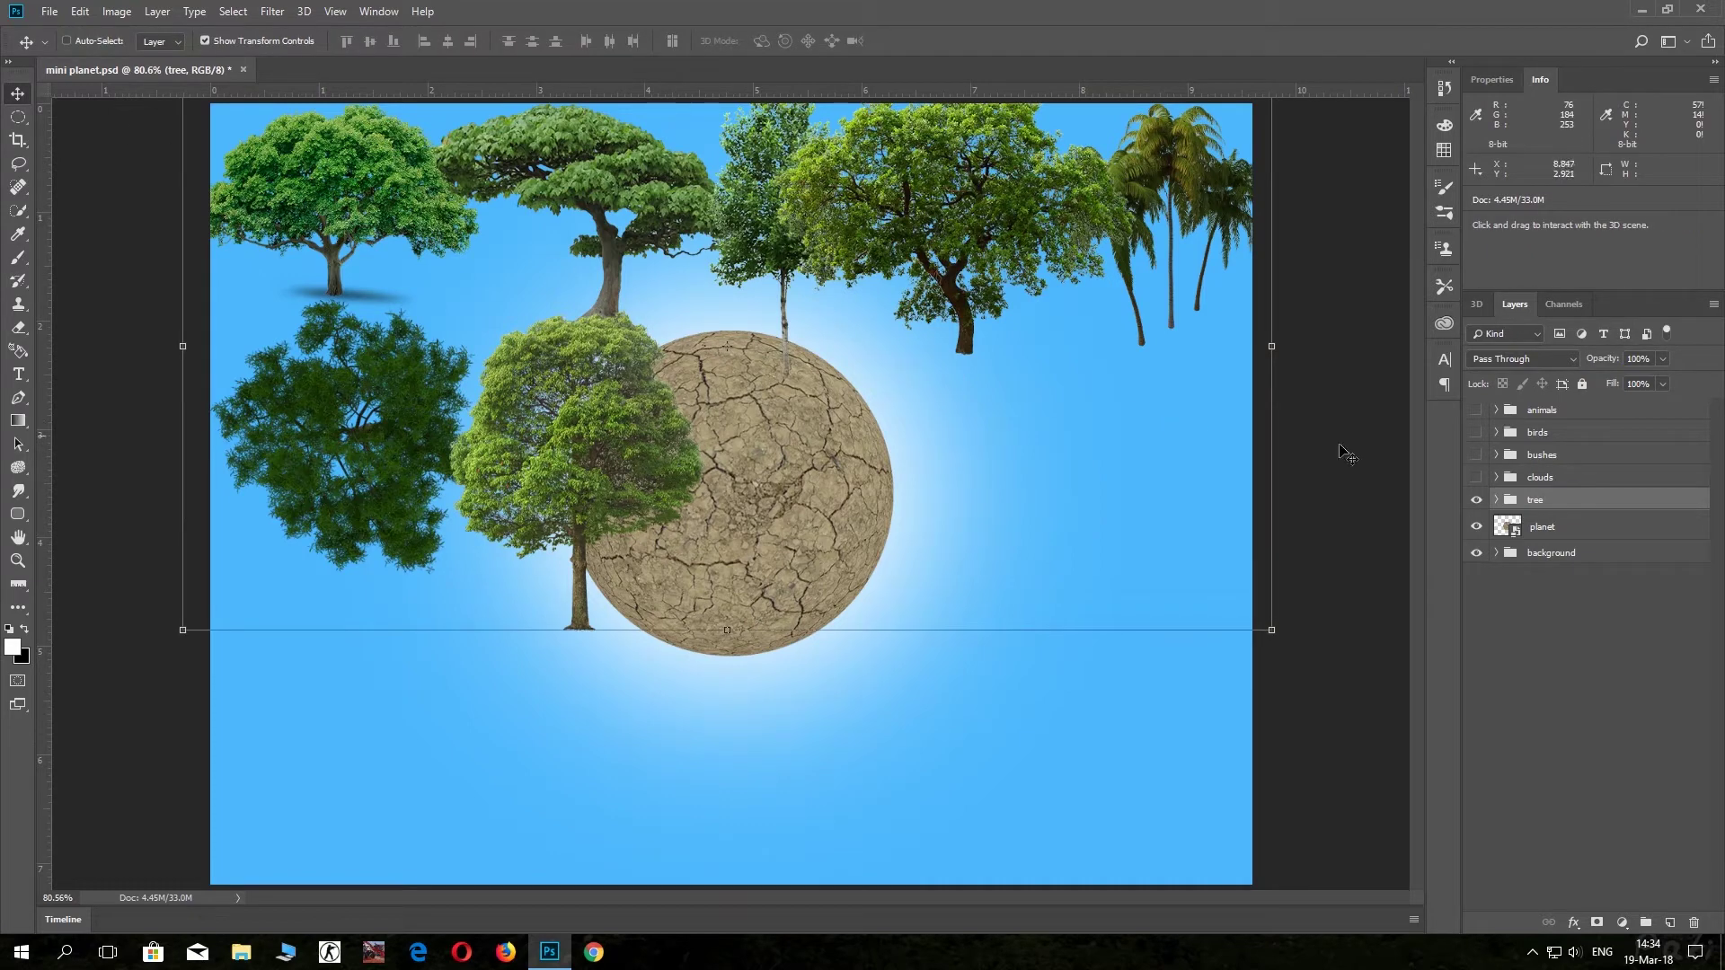
click(1495, 500)
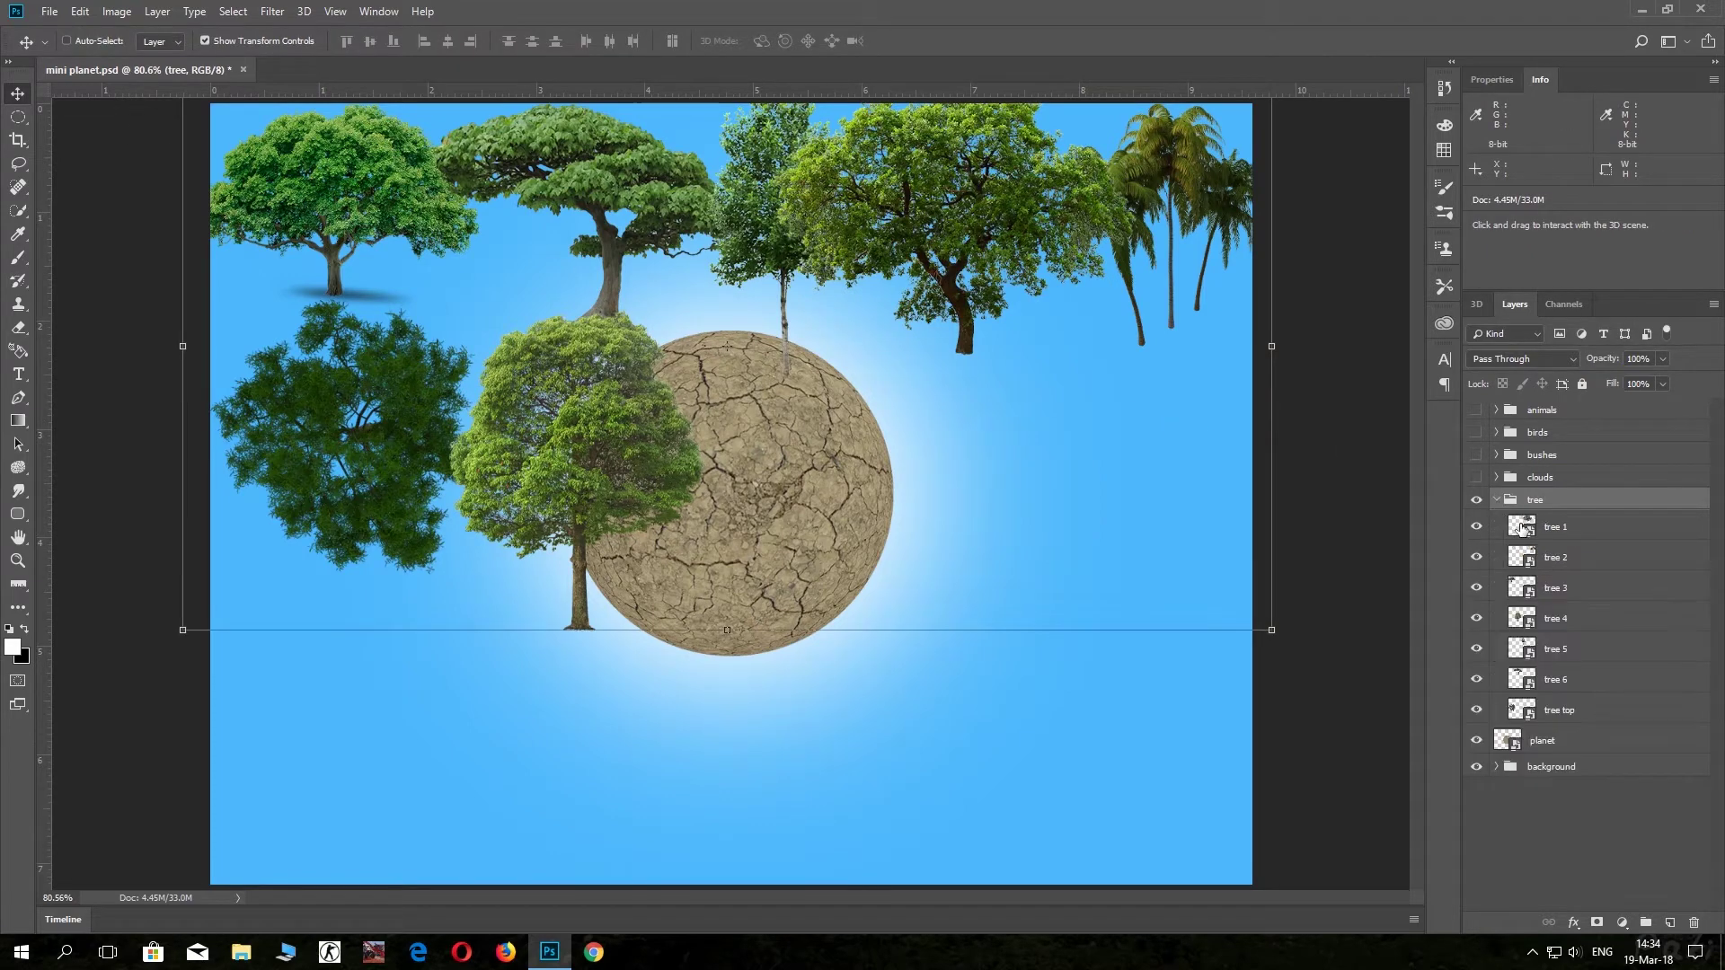
click(1521, 529)
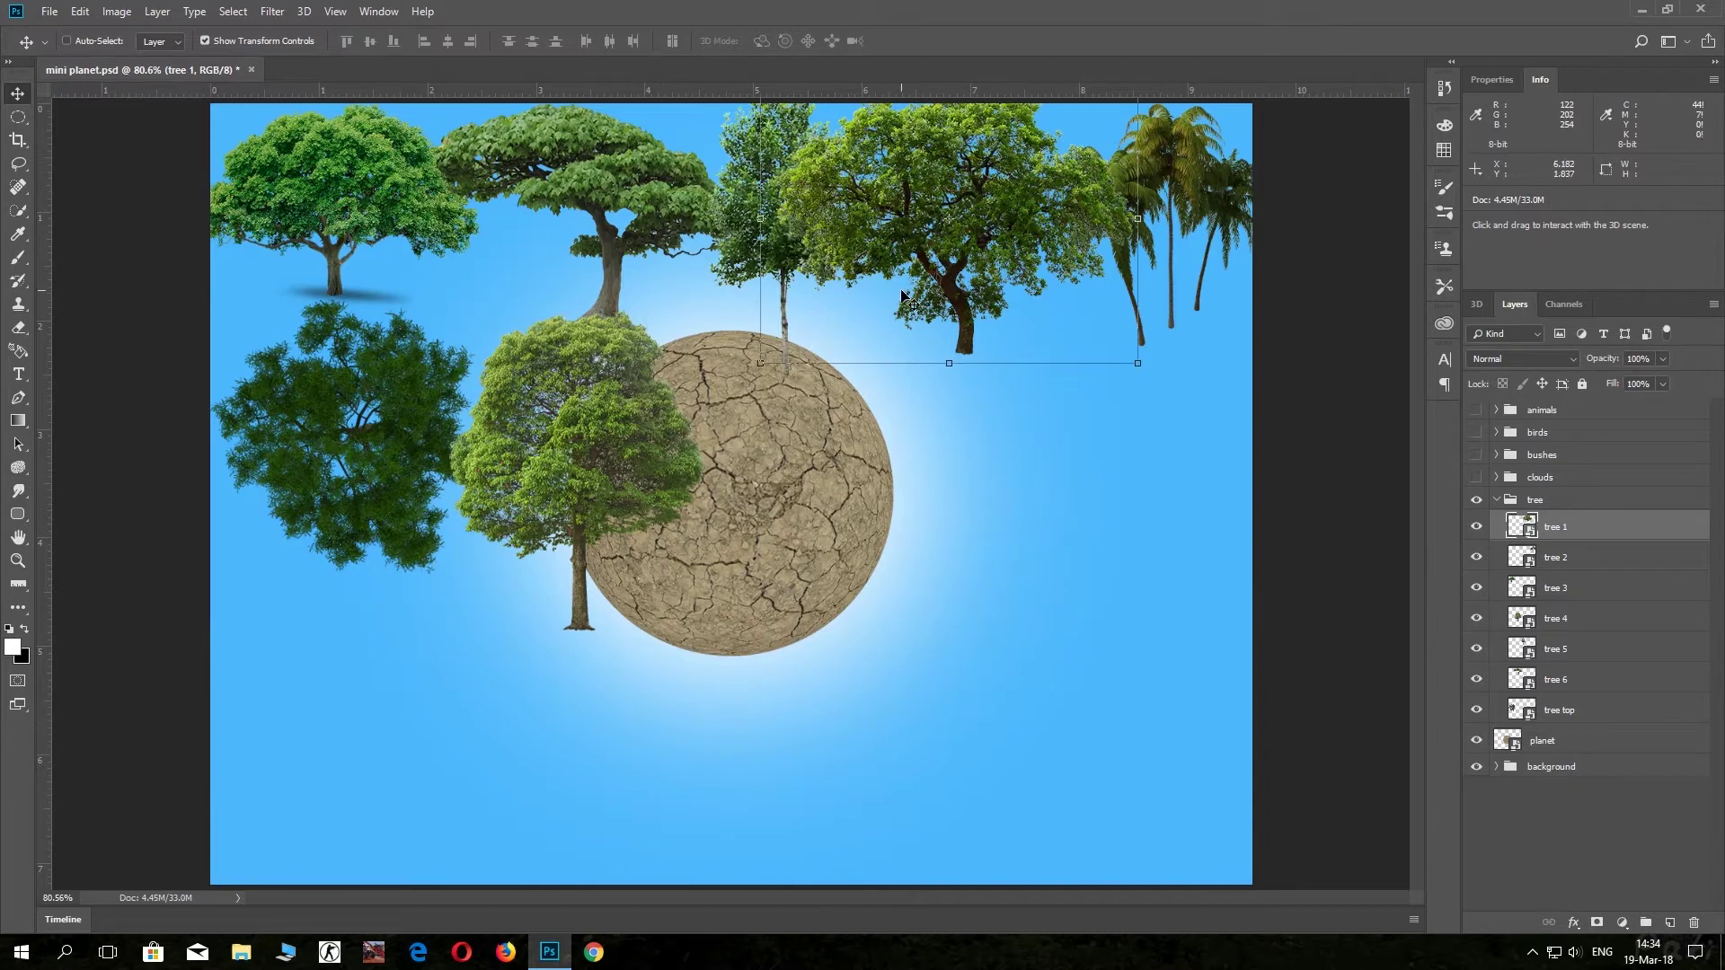
Move tree 1 onto the planet's top and shrink it to about 14%.
mouse_move(1003, 255)
mouse_down()
mouse_move(743, 296)
mouse_move(768, 262)
mouse_up()
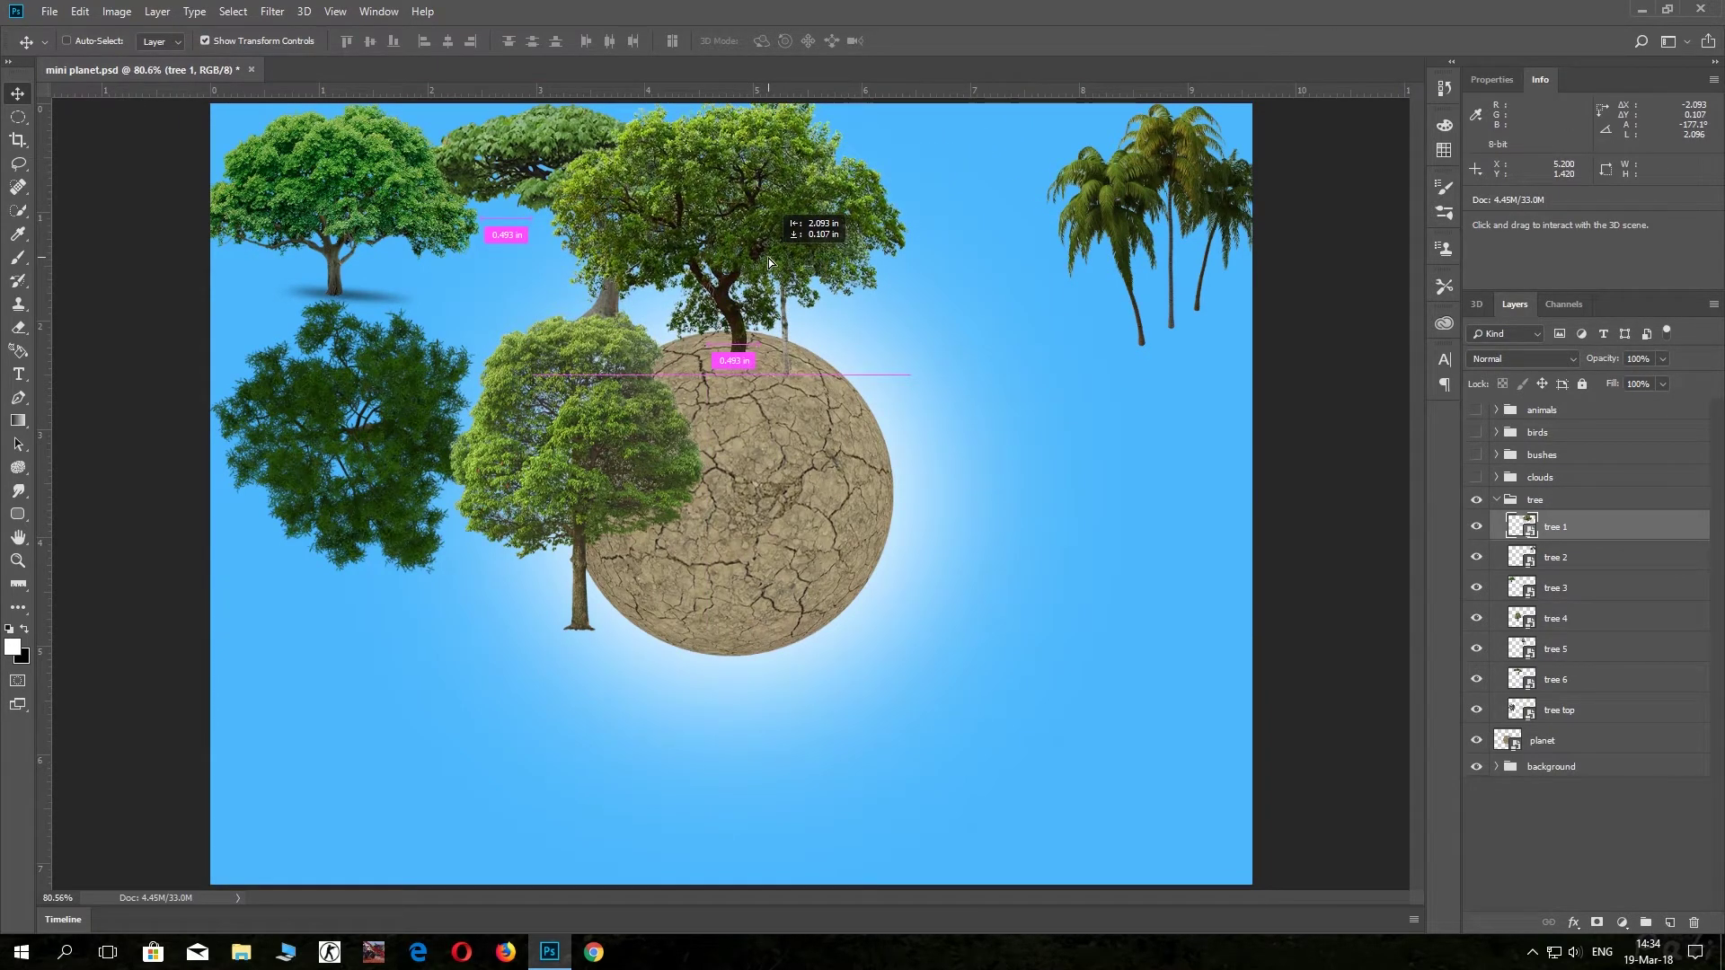
drag(768, 257, 770, 258)
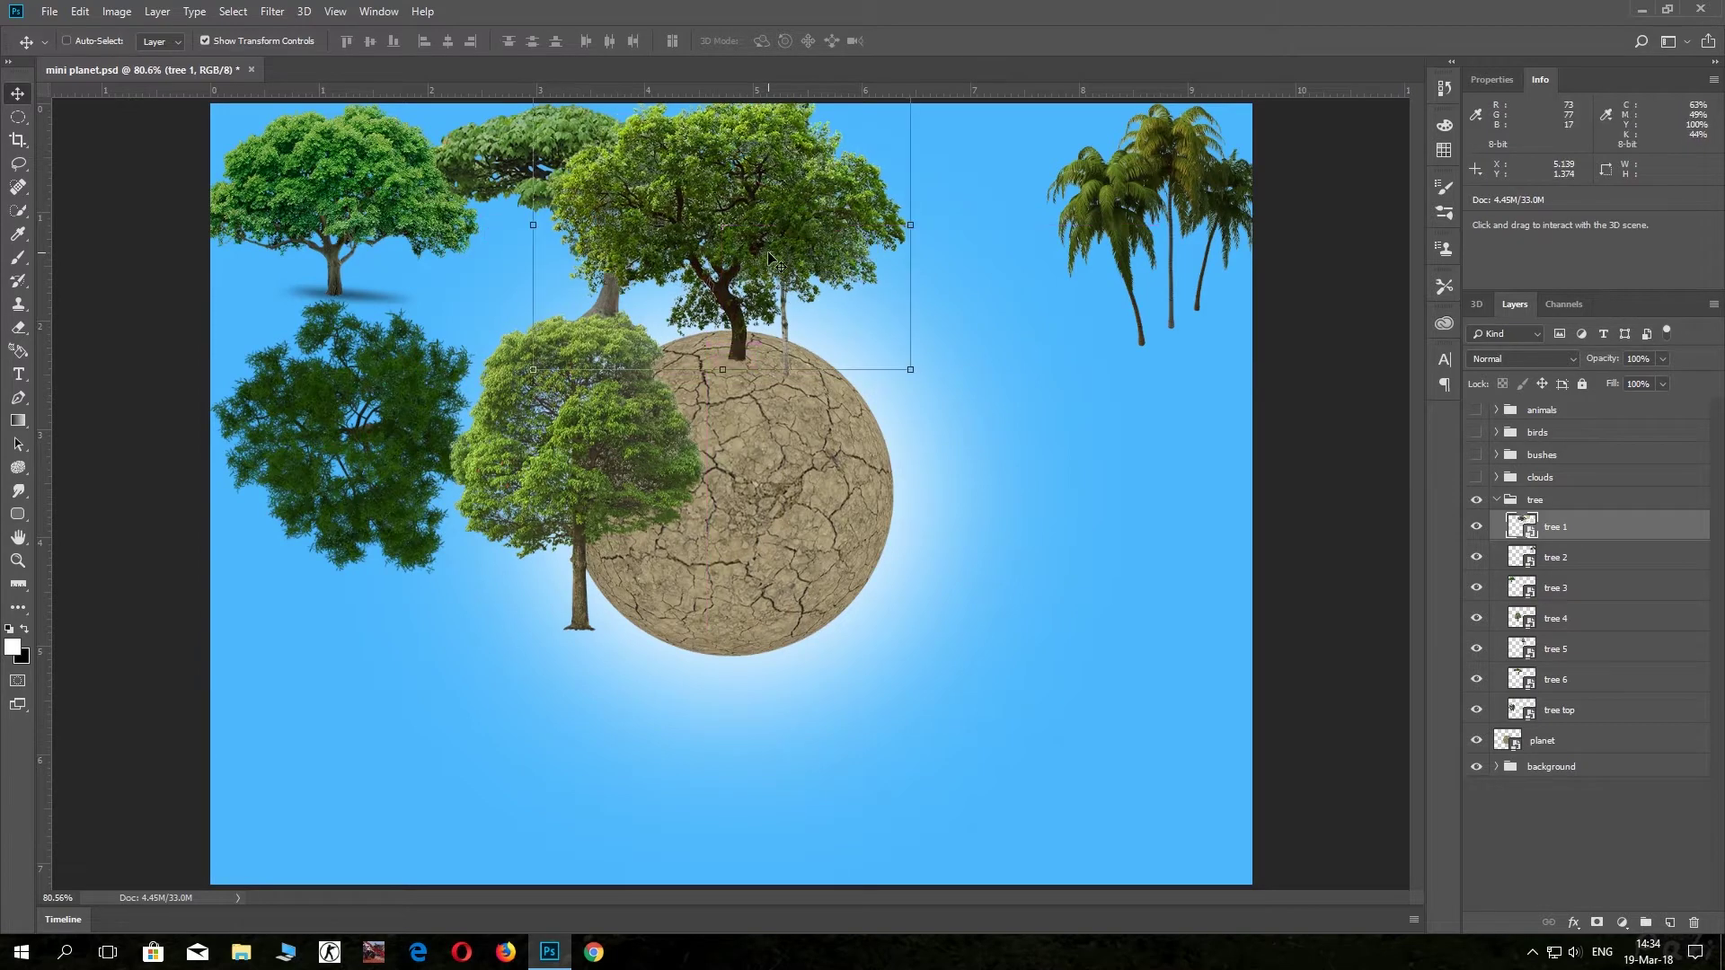
scroll(858, 188, down, 1)
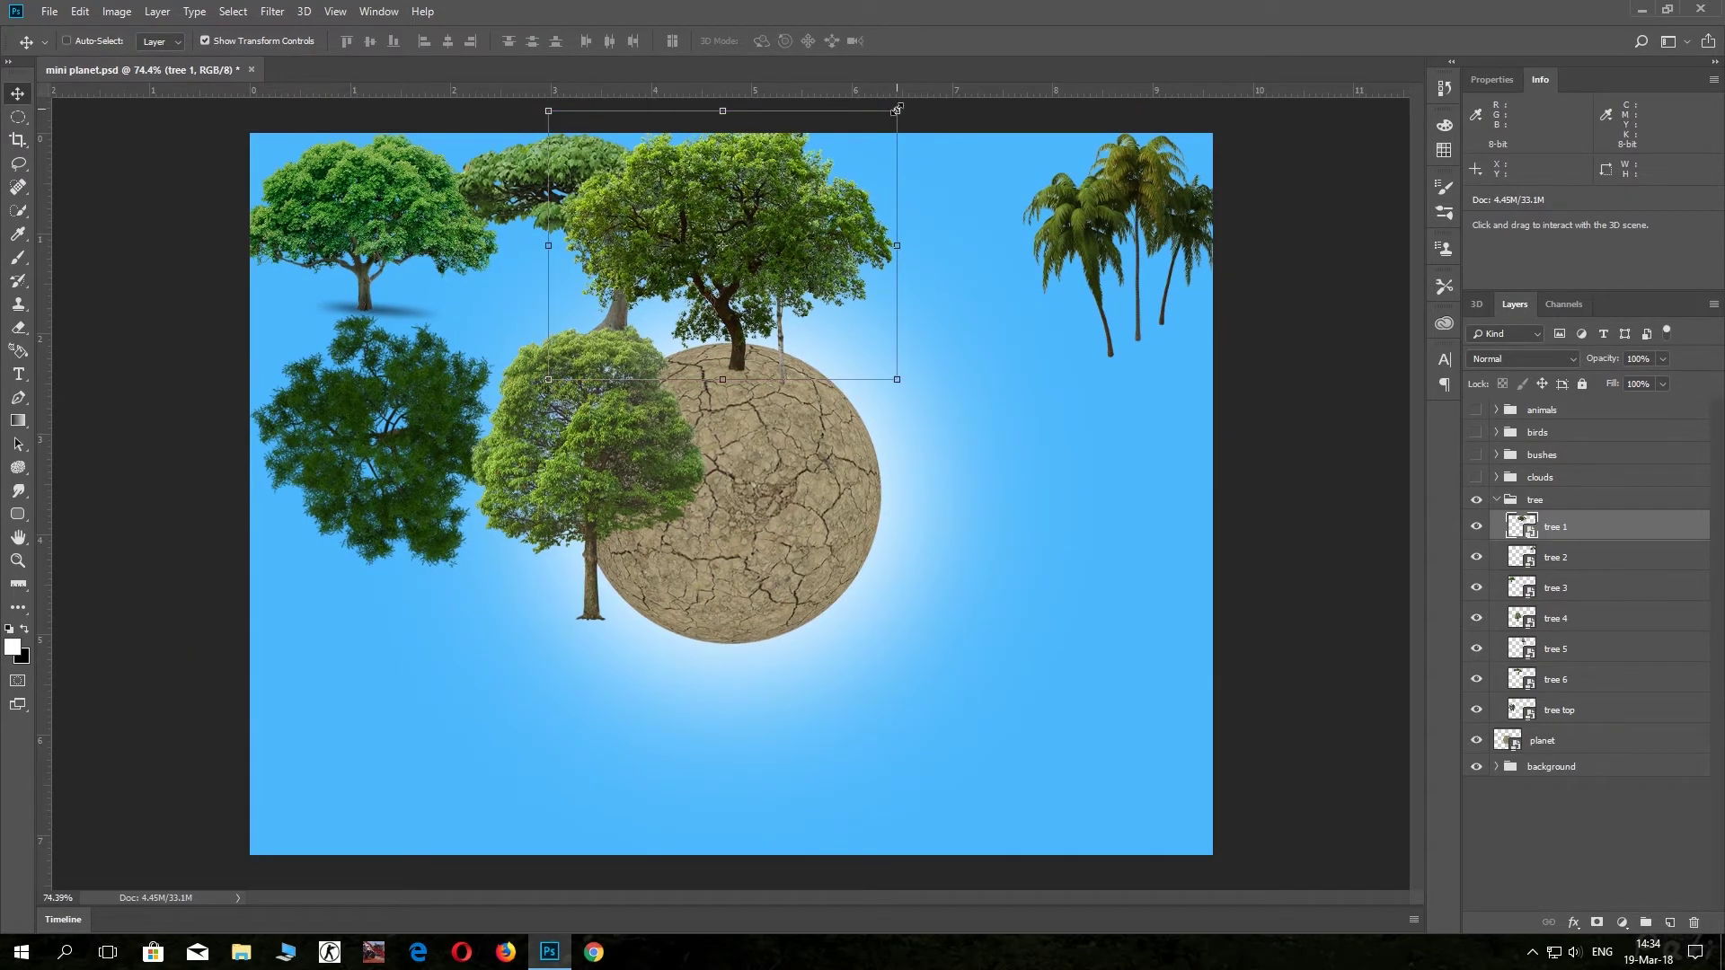
drag(896, 109, 791, 235)
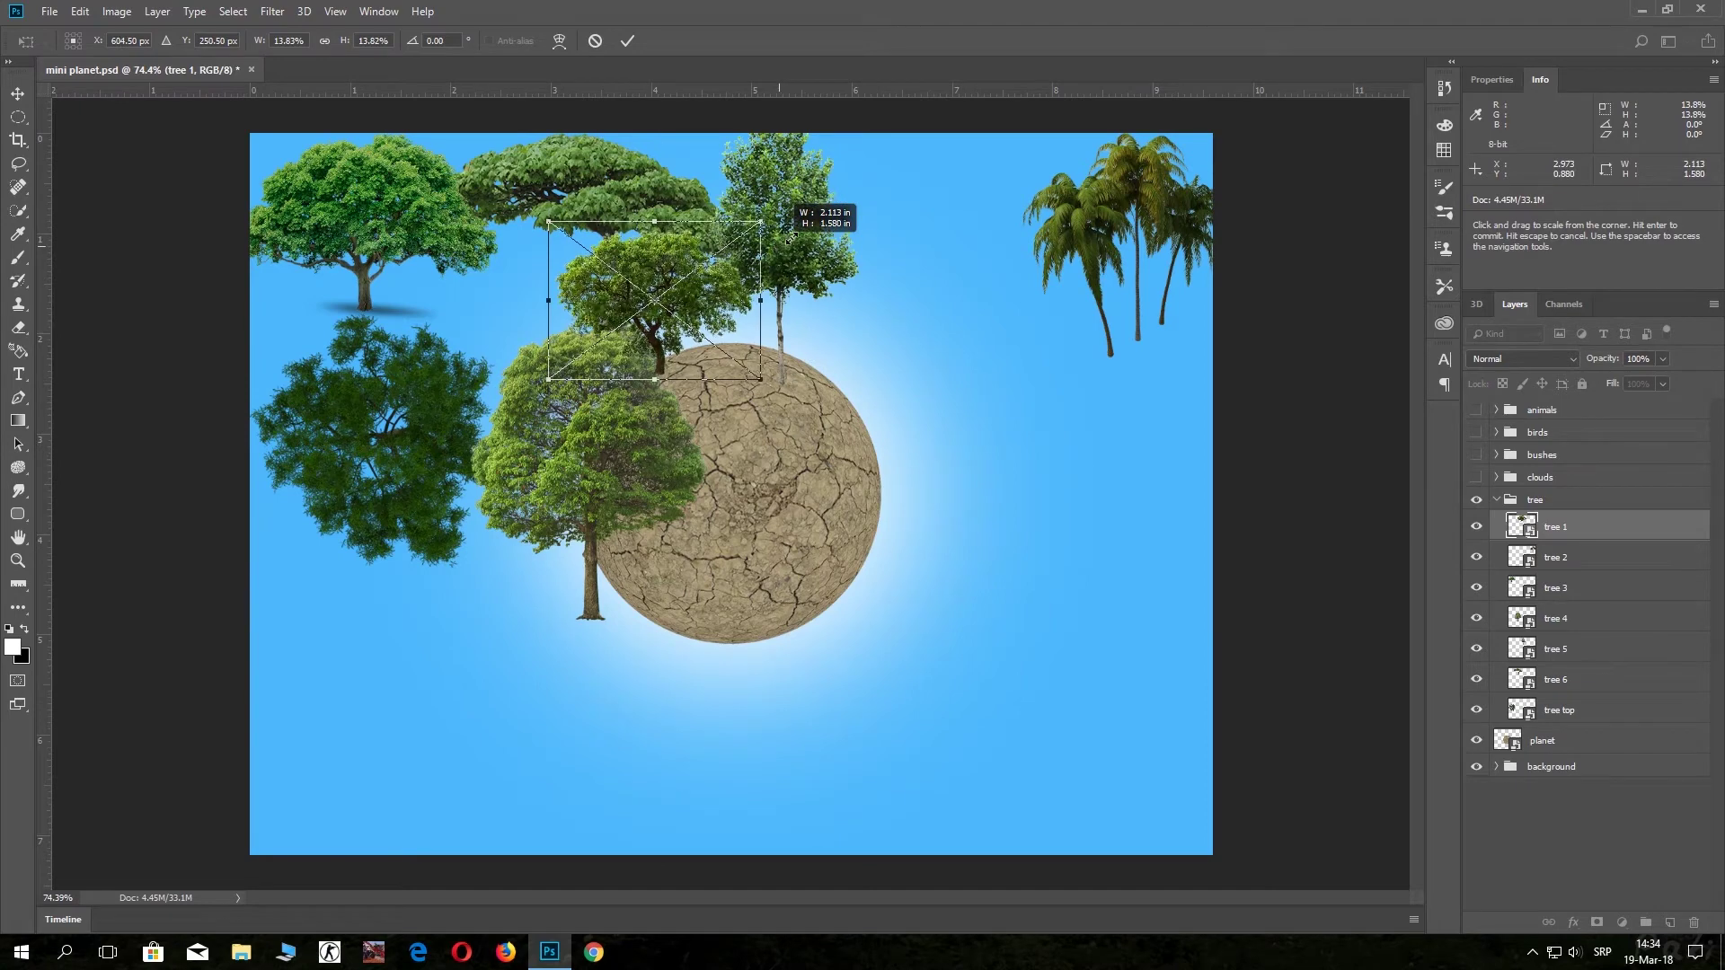
drag(791, 236, 812, 280)
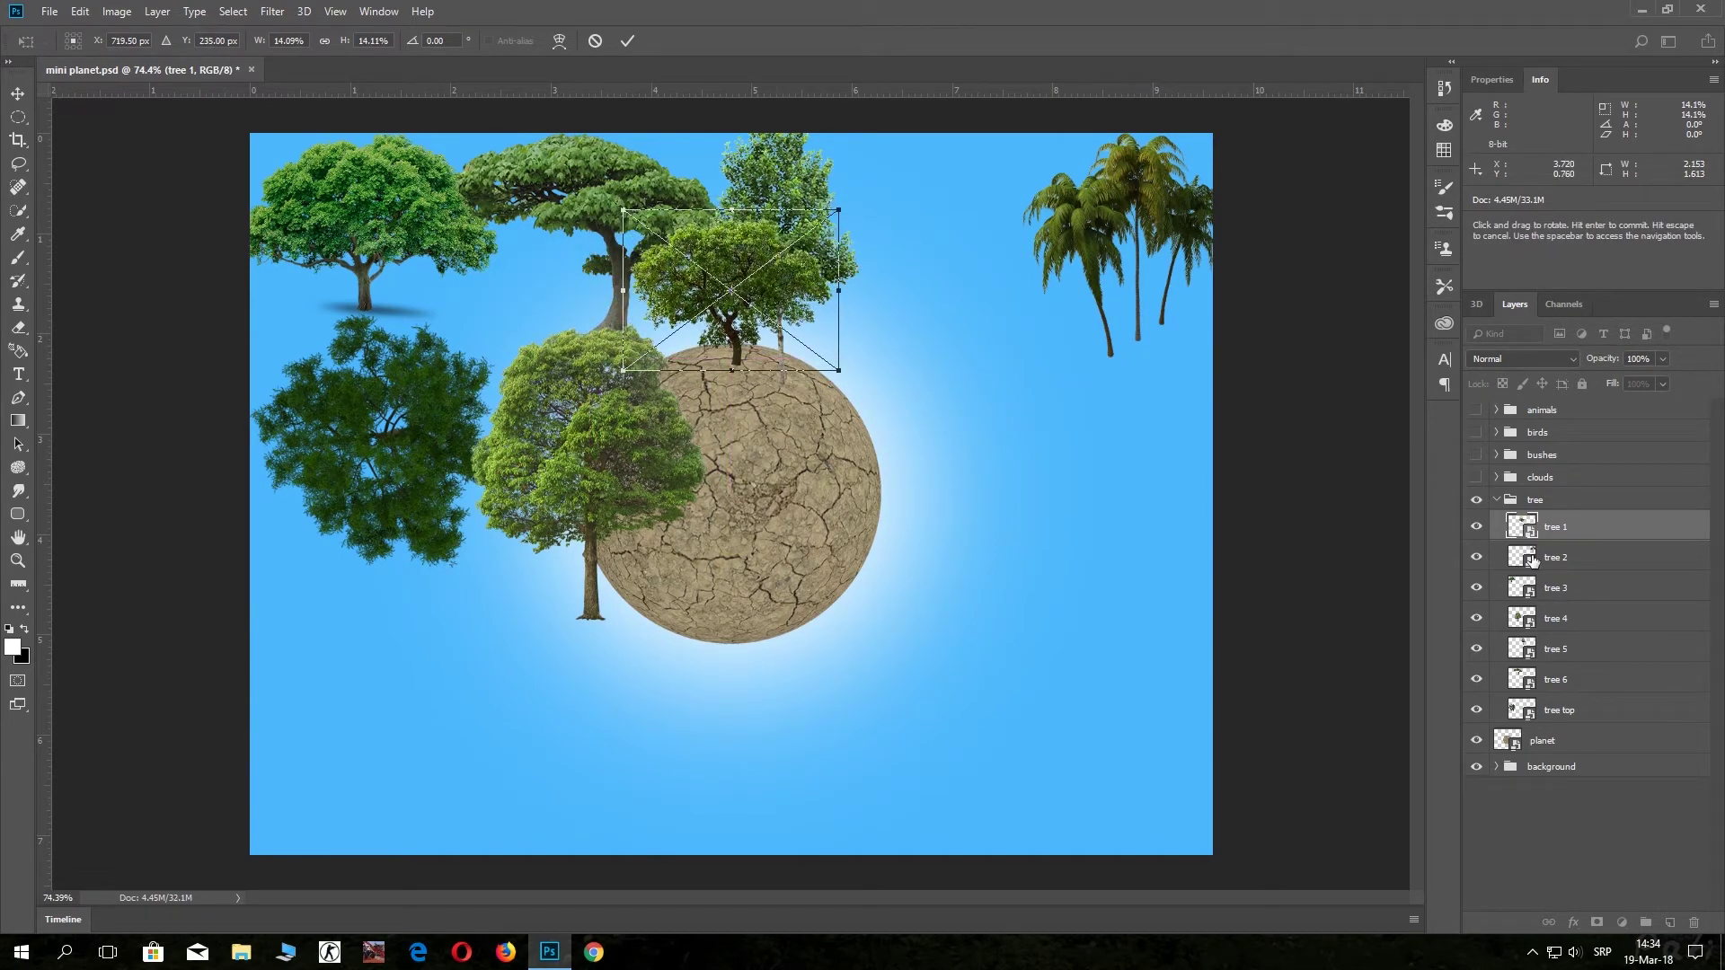
Place the tree 2 palms on the upper-right rim, rotated 52.5° and scaled to about 10.5%.
click(630, 43)
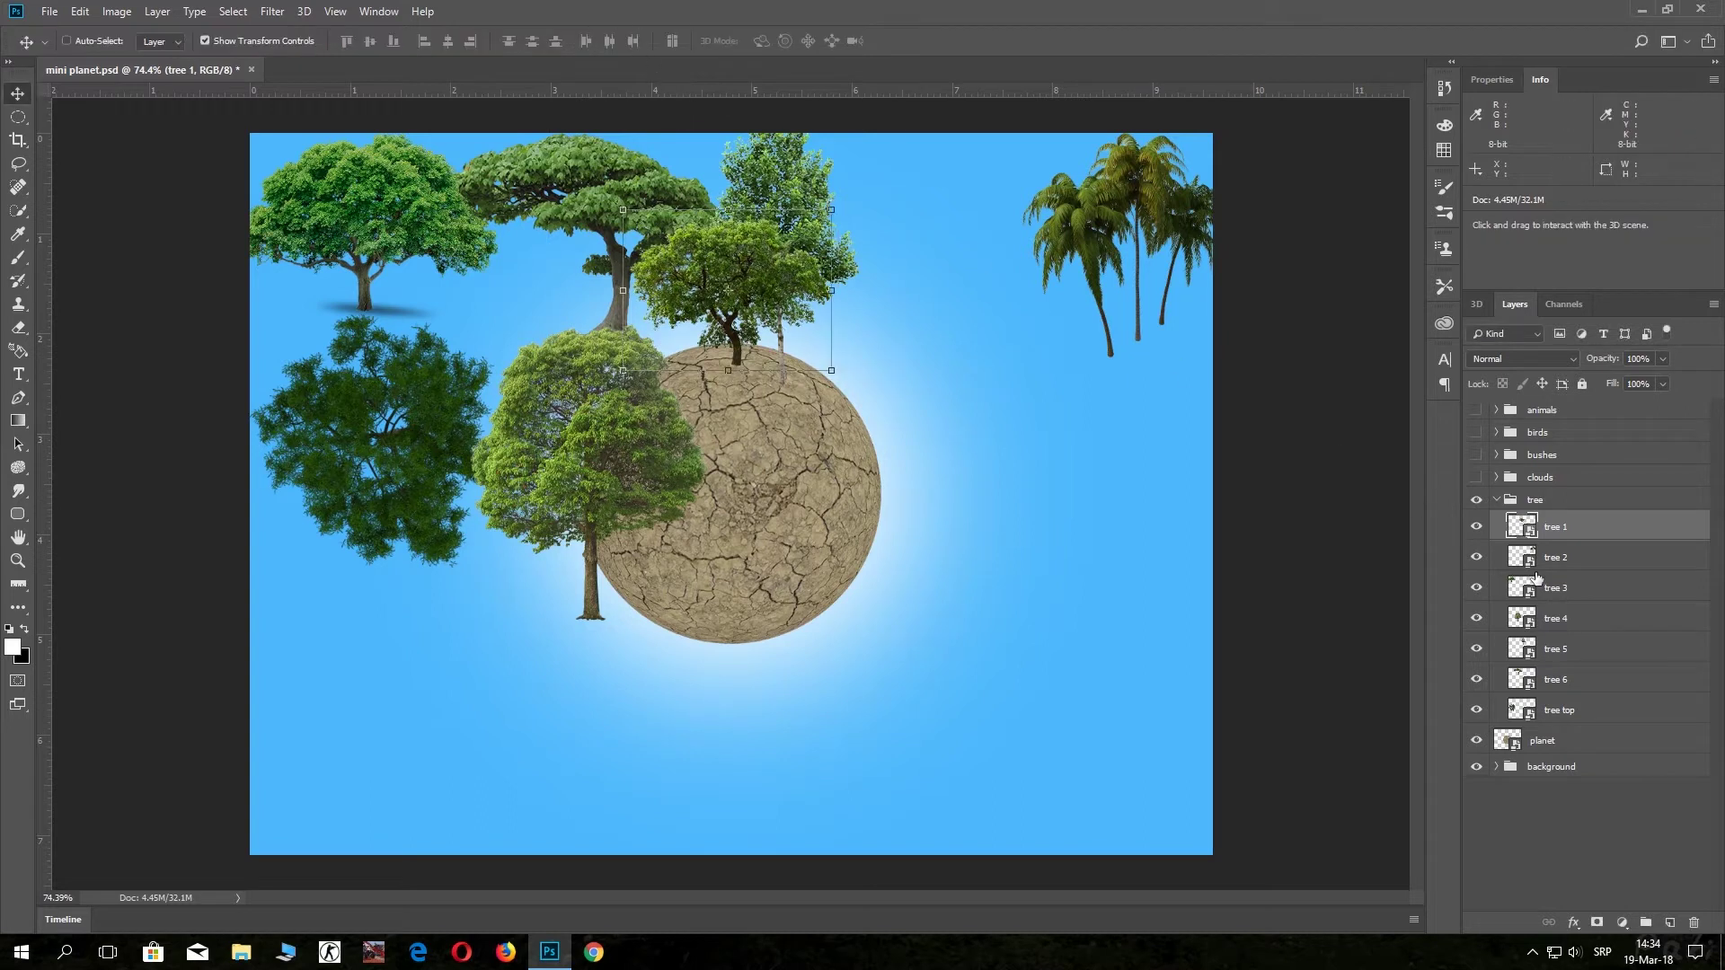
click(1521, 556)
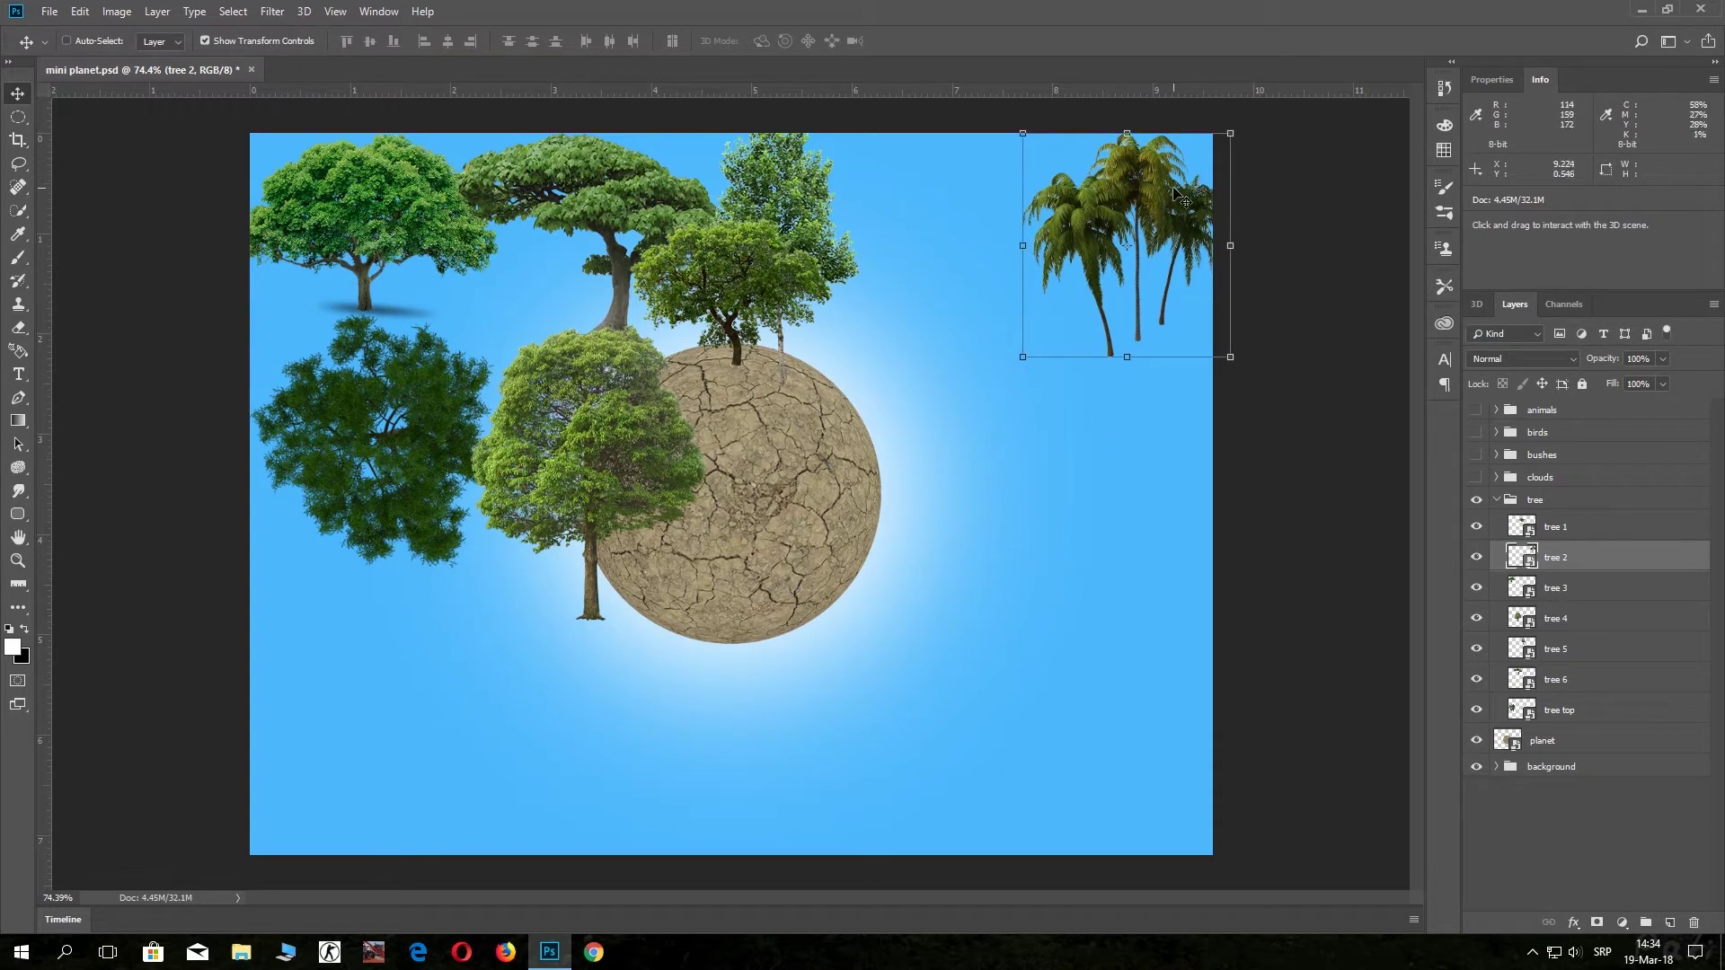
drag(1124, 231, 886, 346)
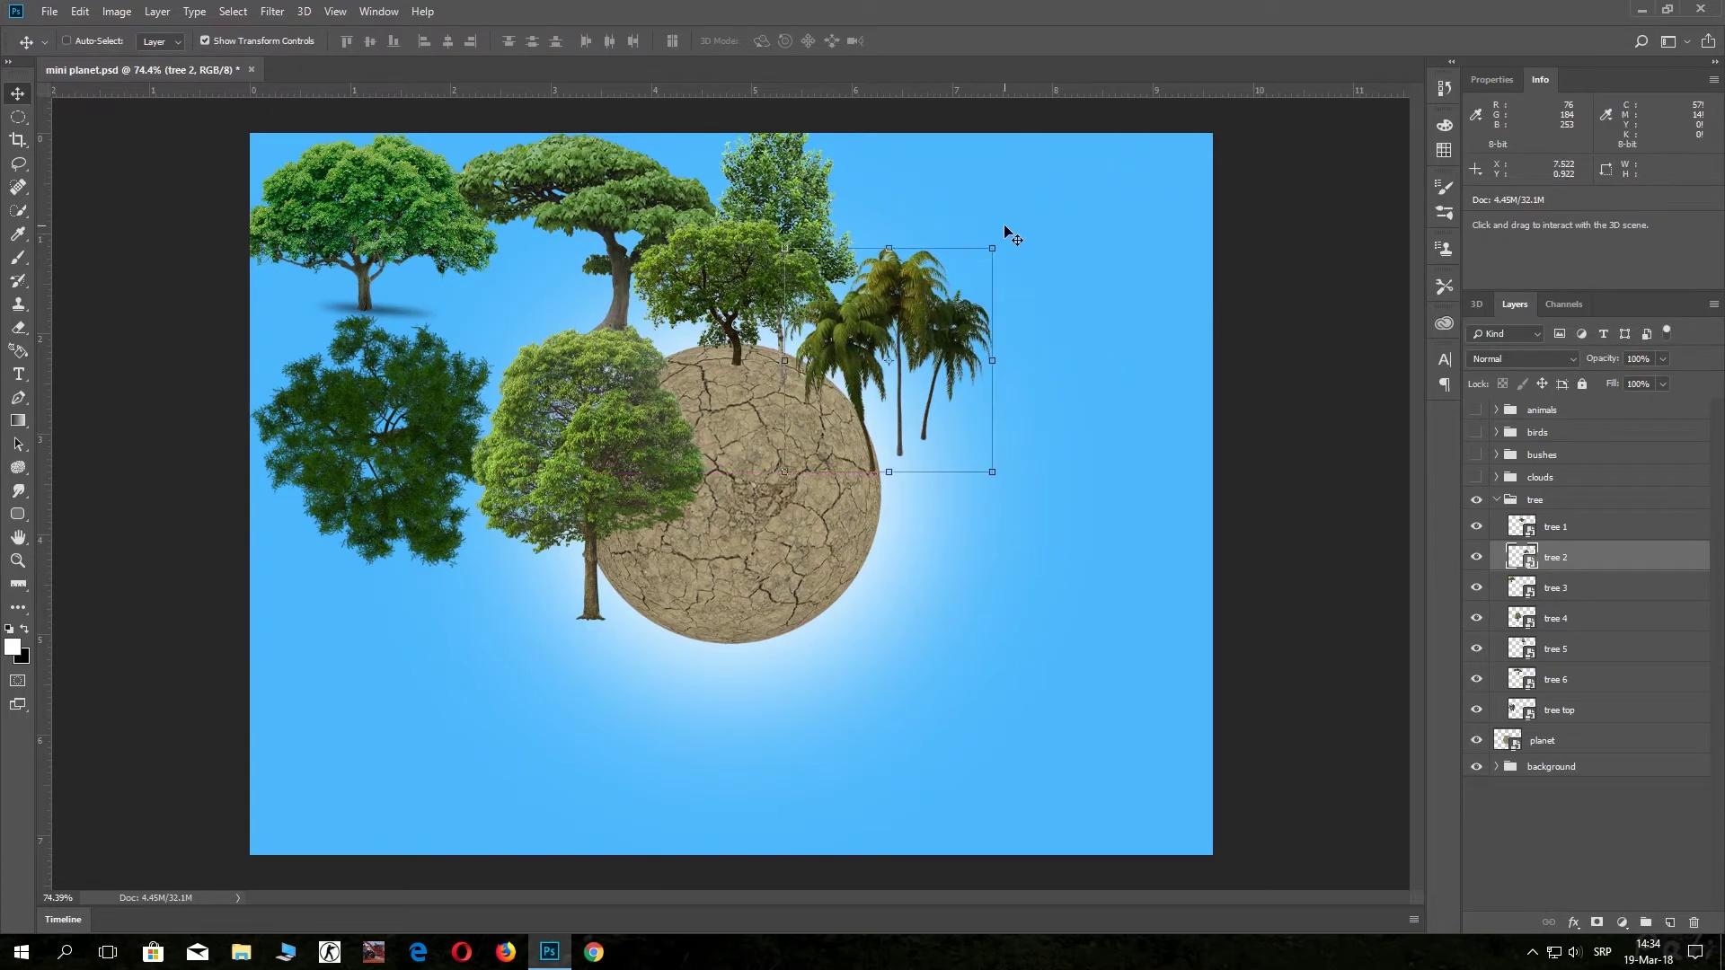
mouse_move(1001, 234)
mouse_down()
mouse_move(1048, 374)
mouse_move(960, 401)
mouse_move(999, 386)
mouse_up()
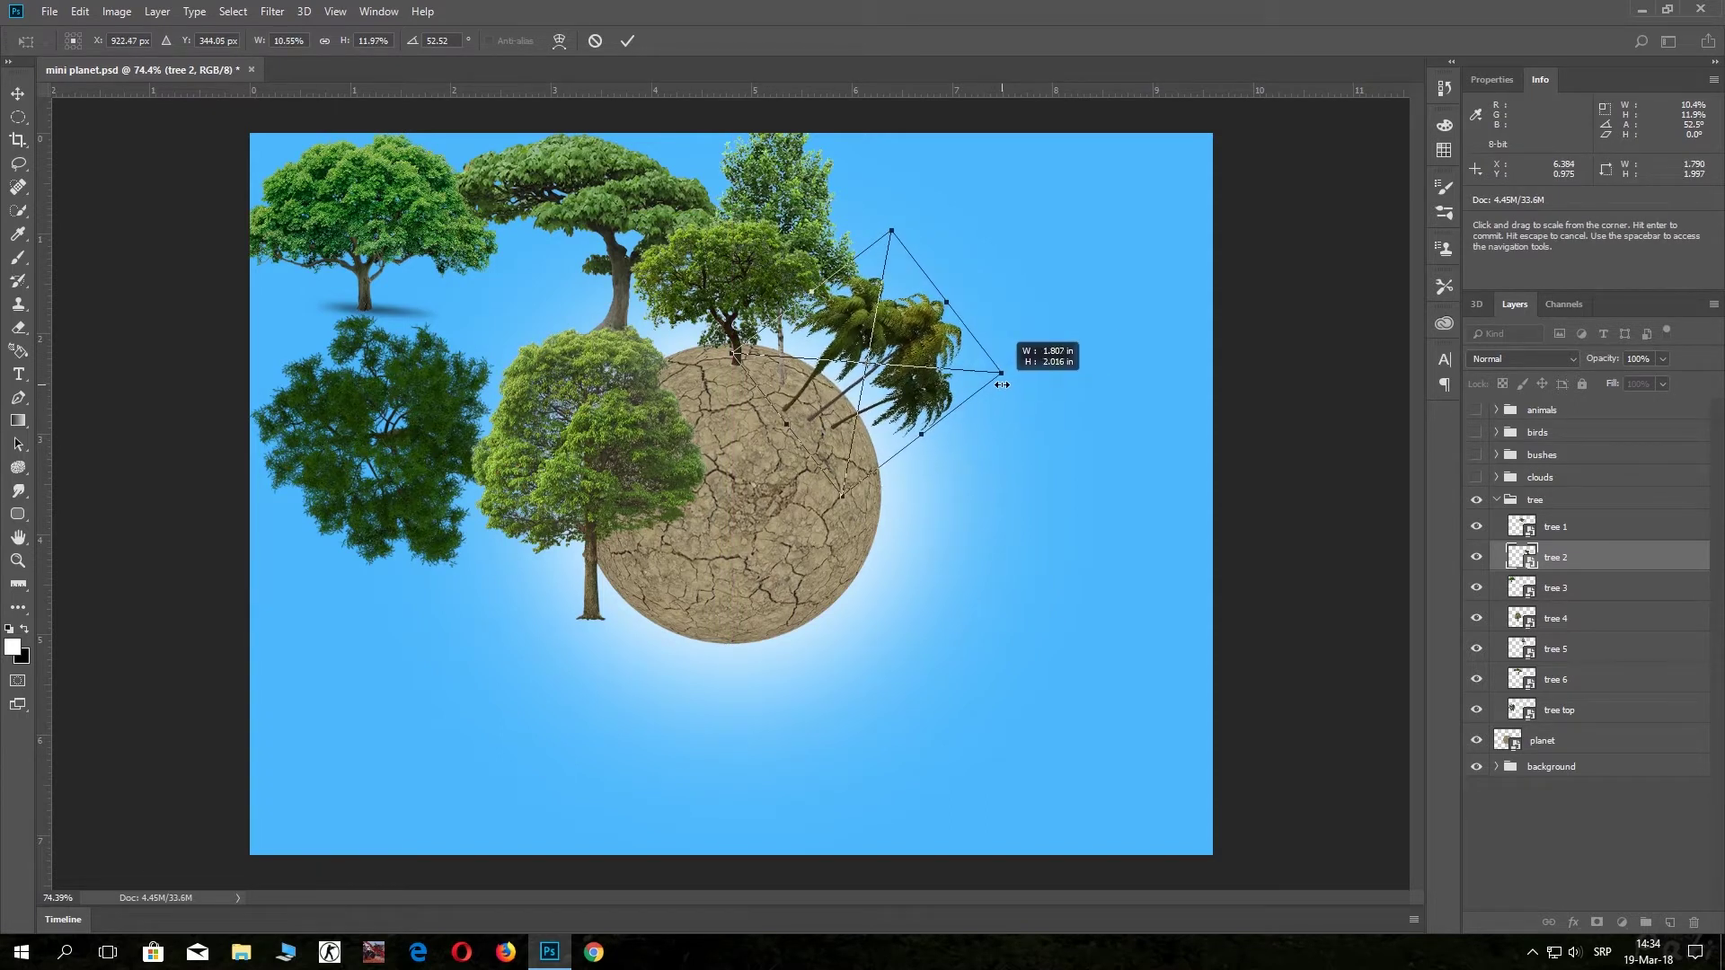
drag(910, 376, 940, 376)
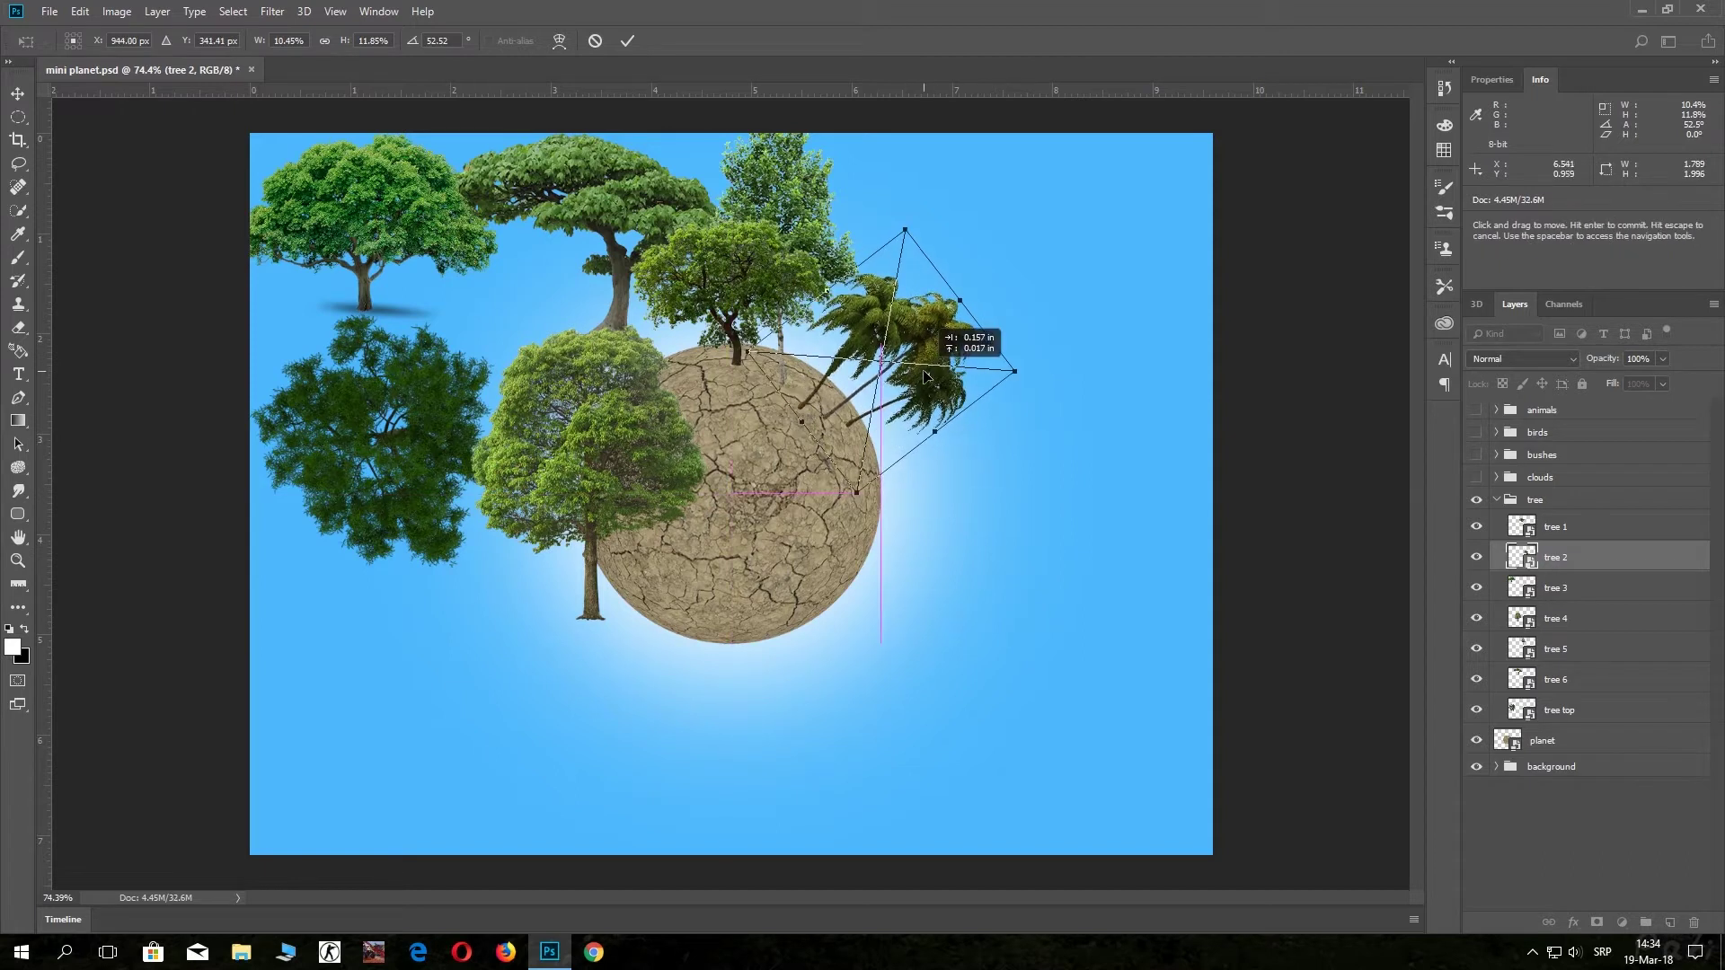
click(617, 41)
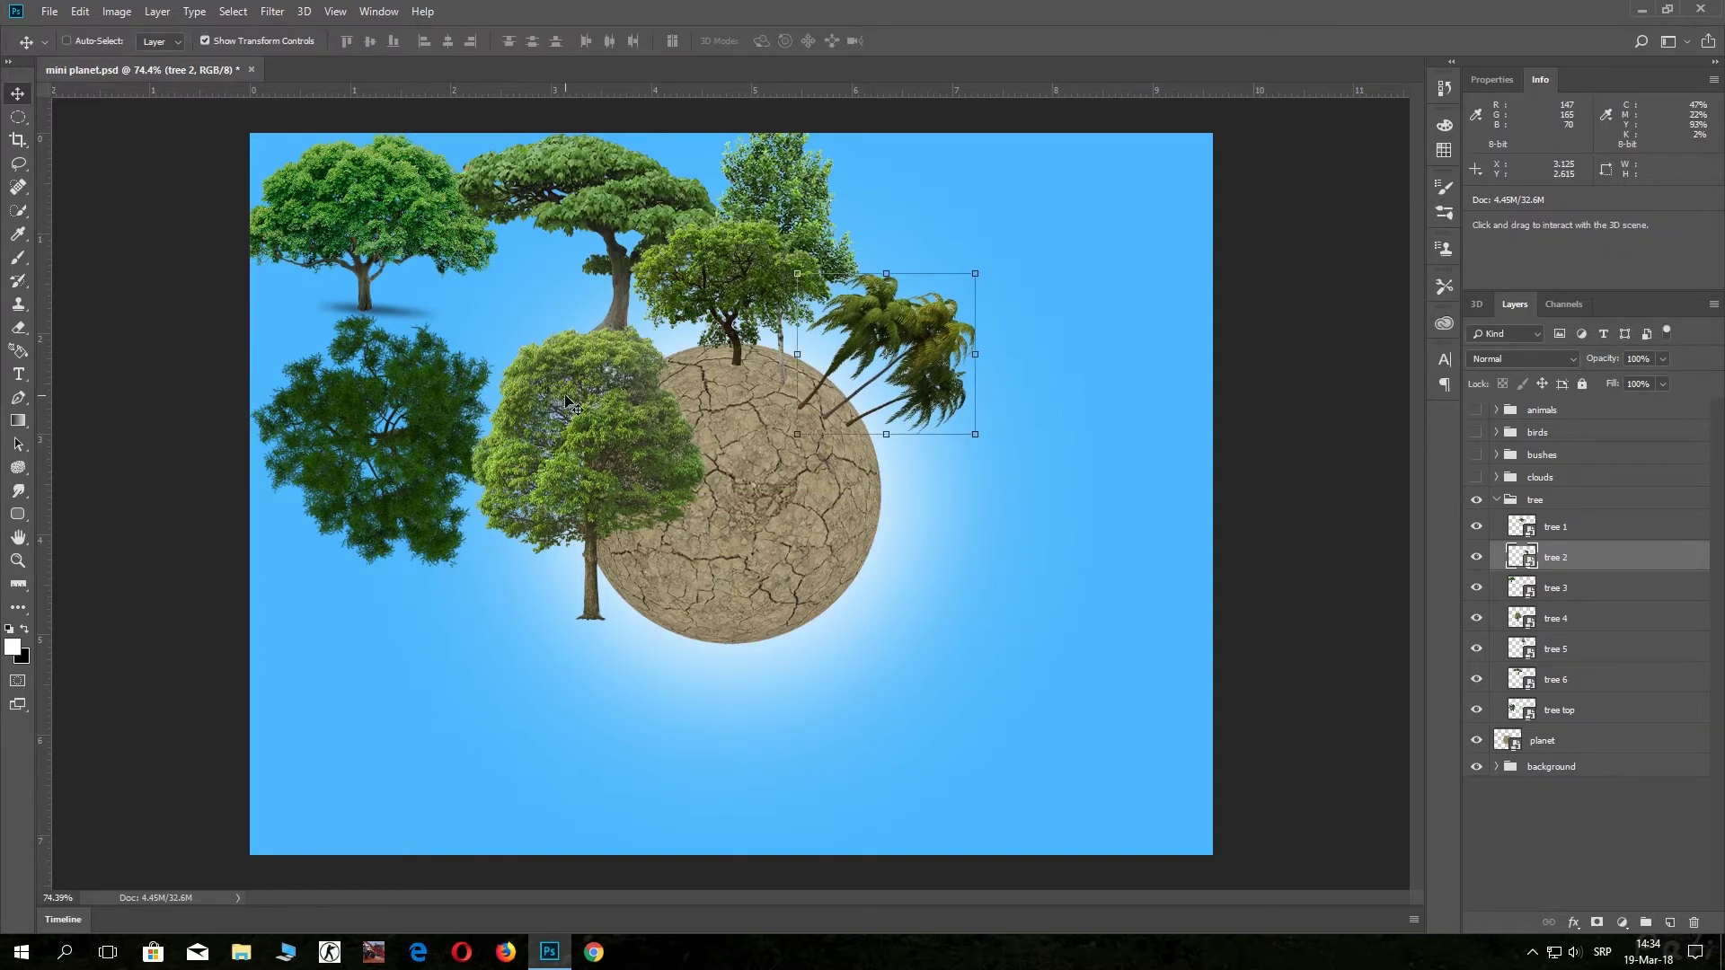
Place tree 3 on the upper-left rim, rotated -54.4° and scaled to about 38.4%.
click(1523, 591)
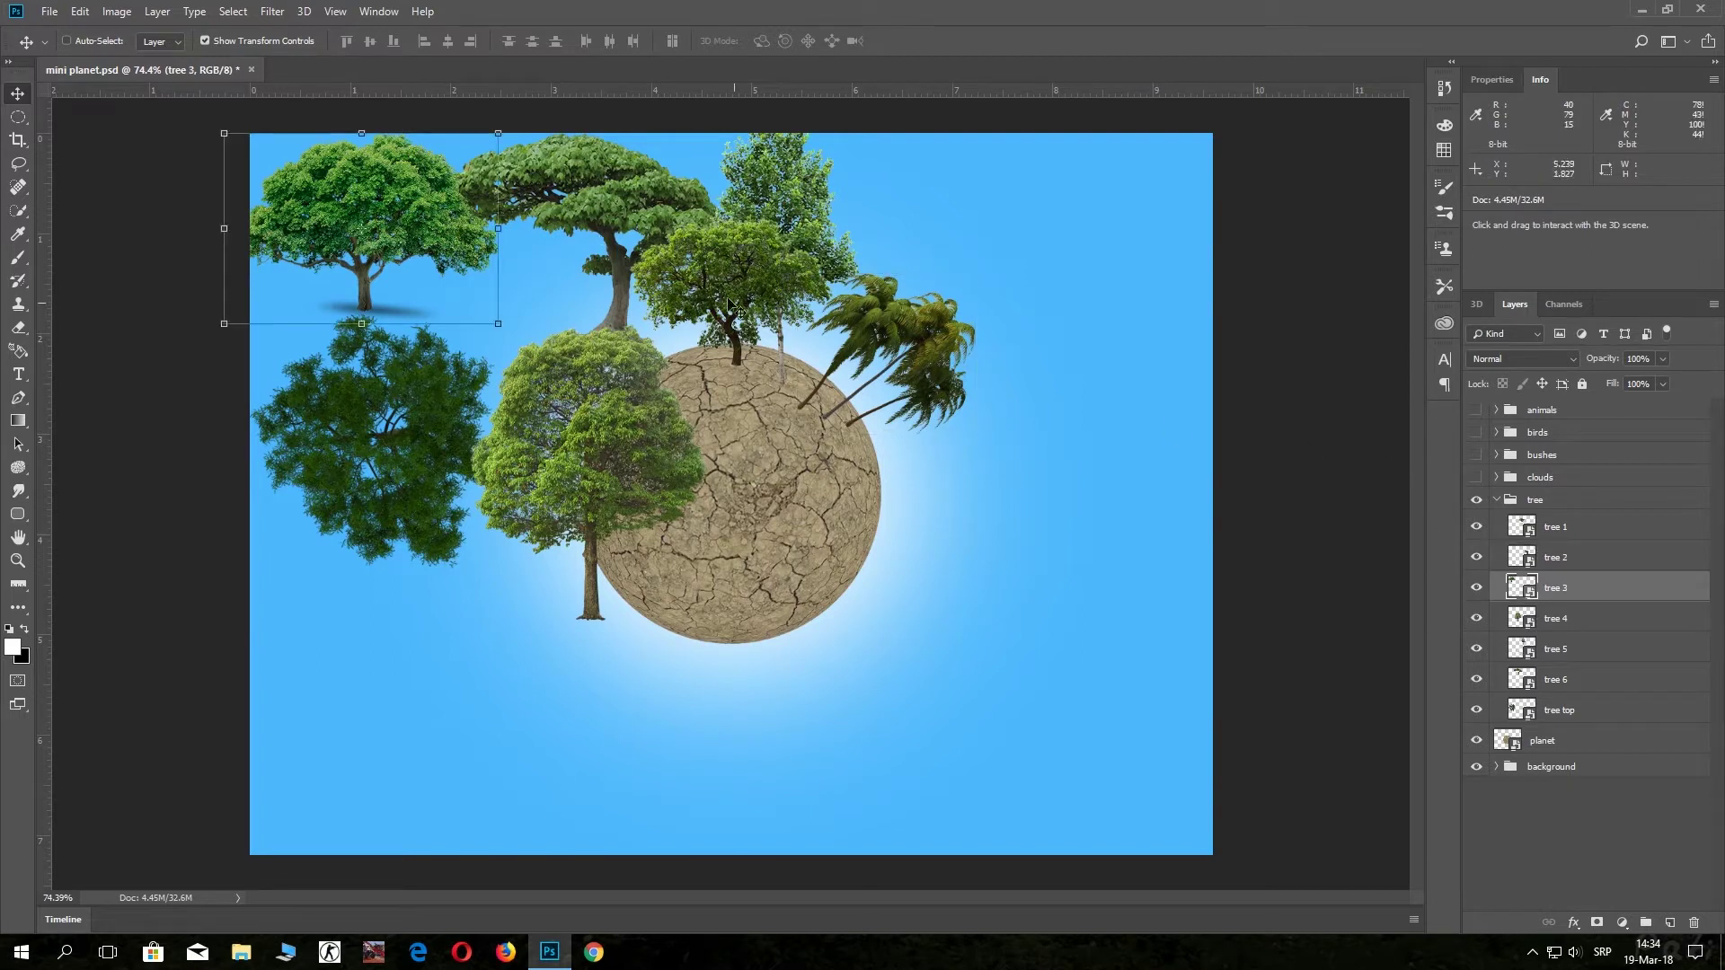
drag(371, 226, 580, 316)
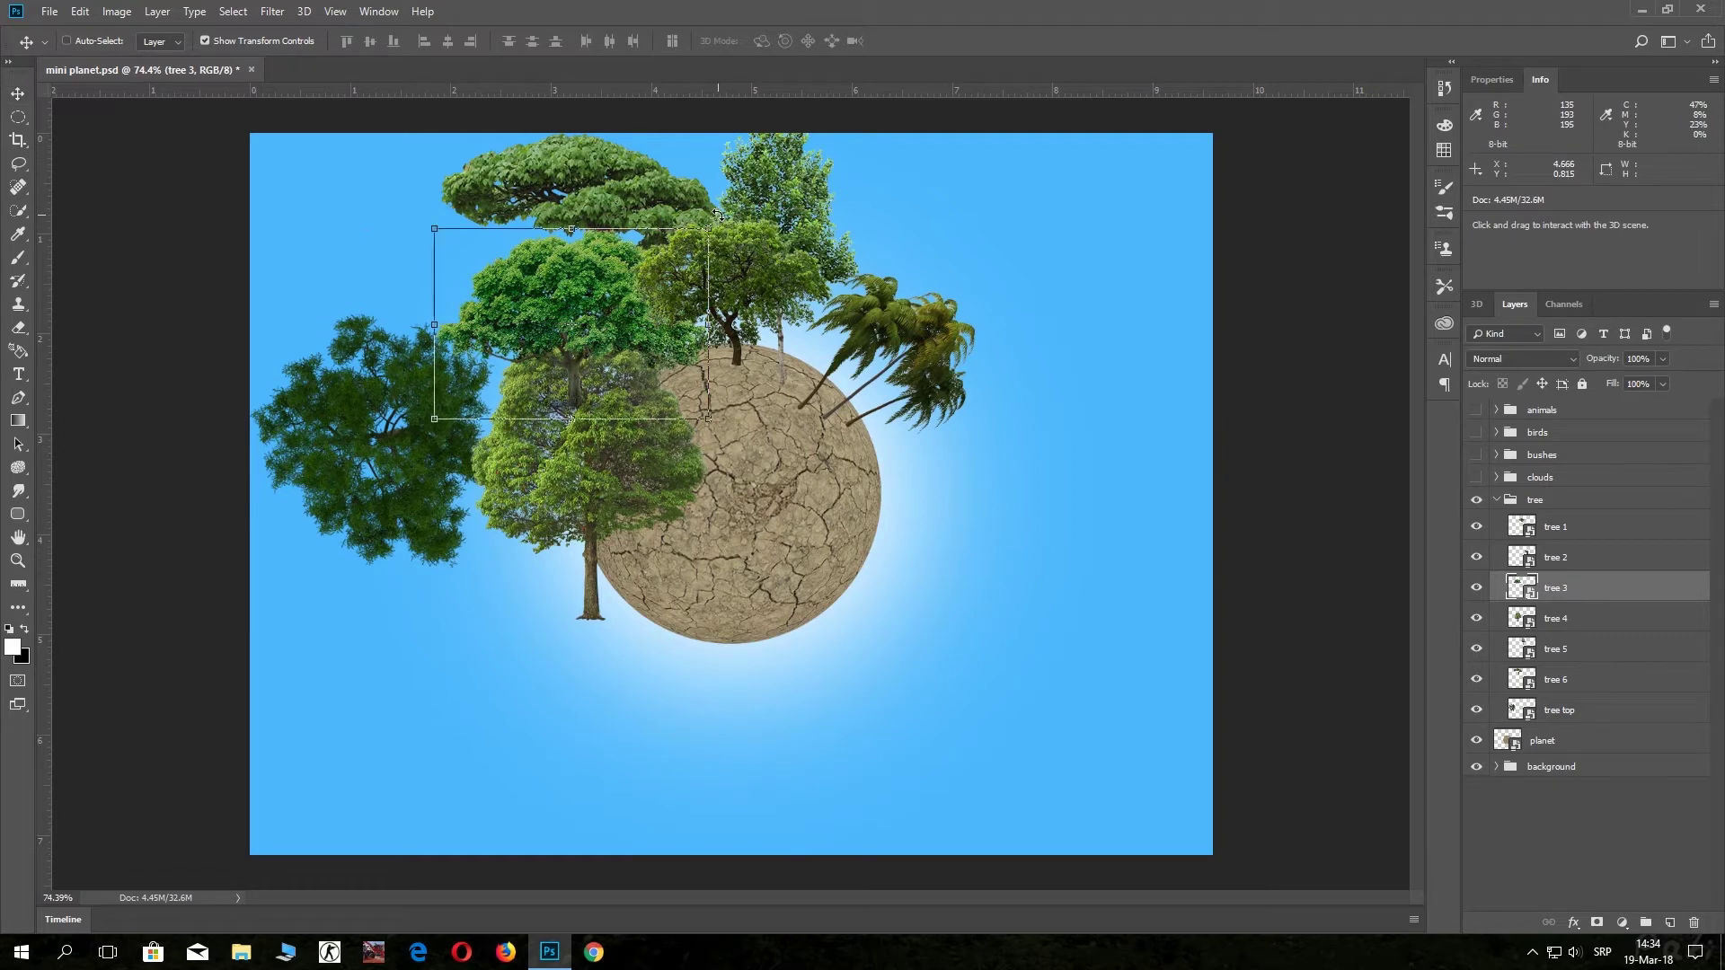
drag(718, 213, 599, 164)
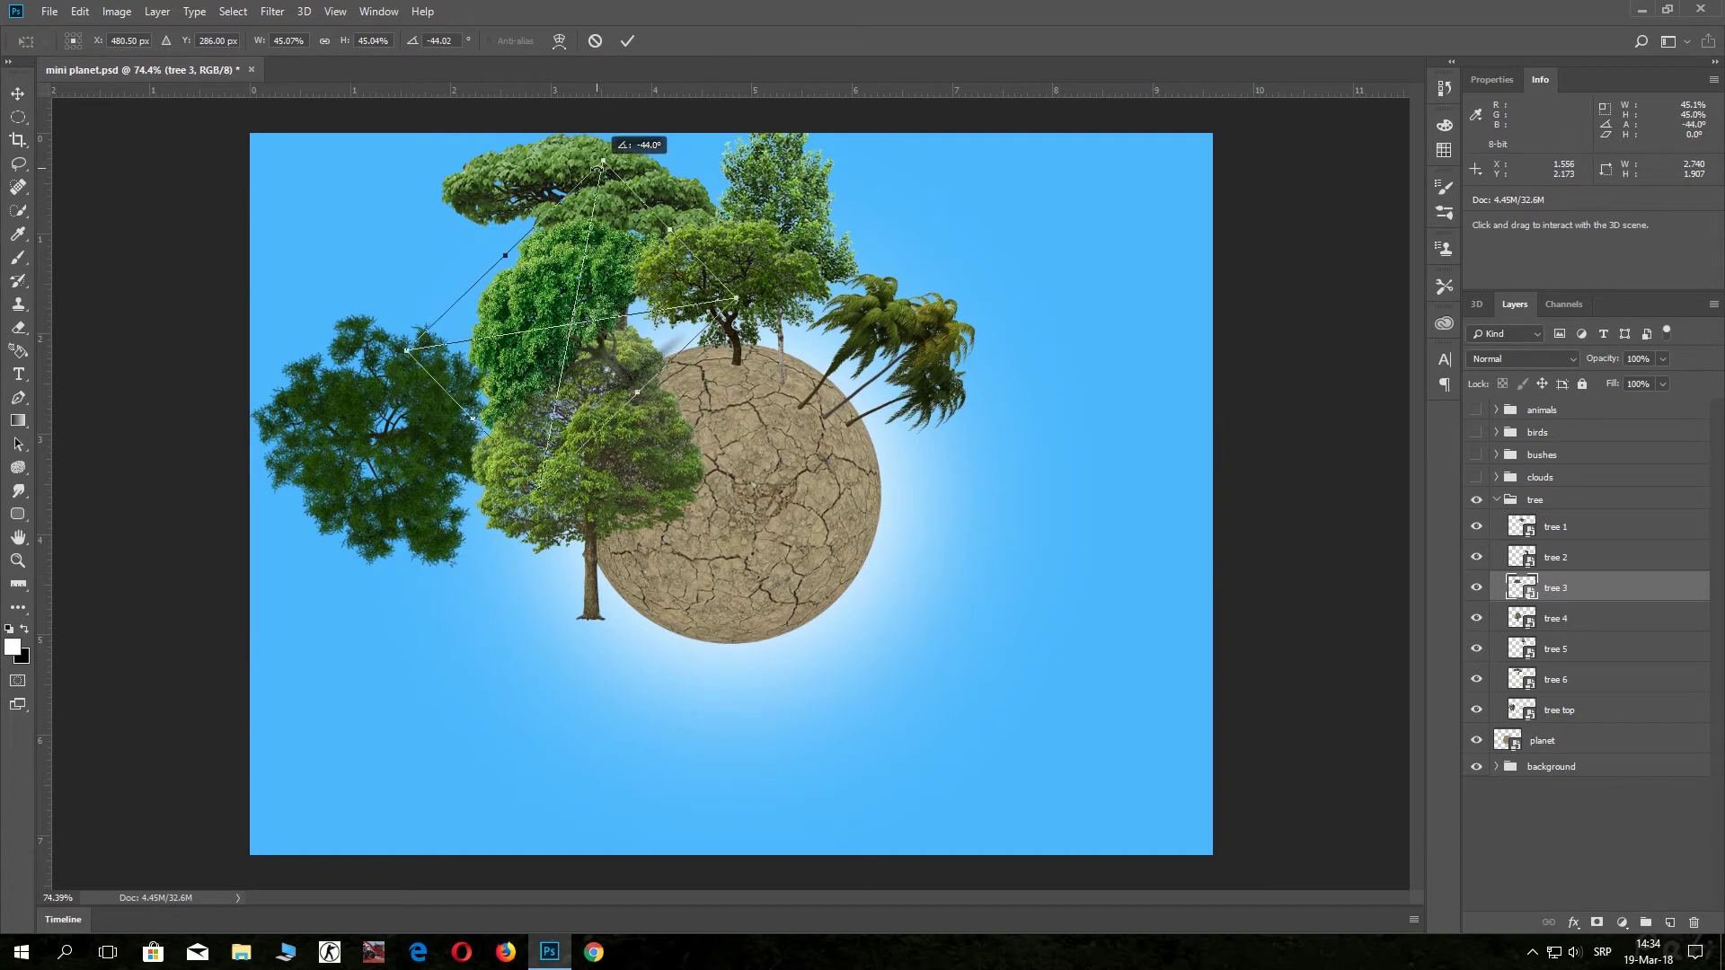
drag(642, 277, 630, 335)
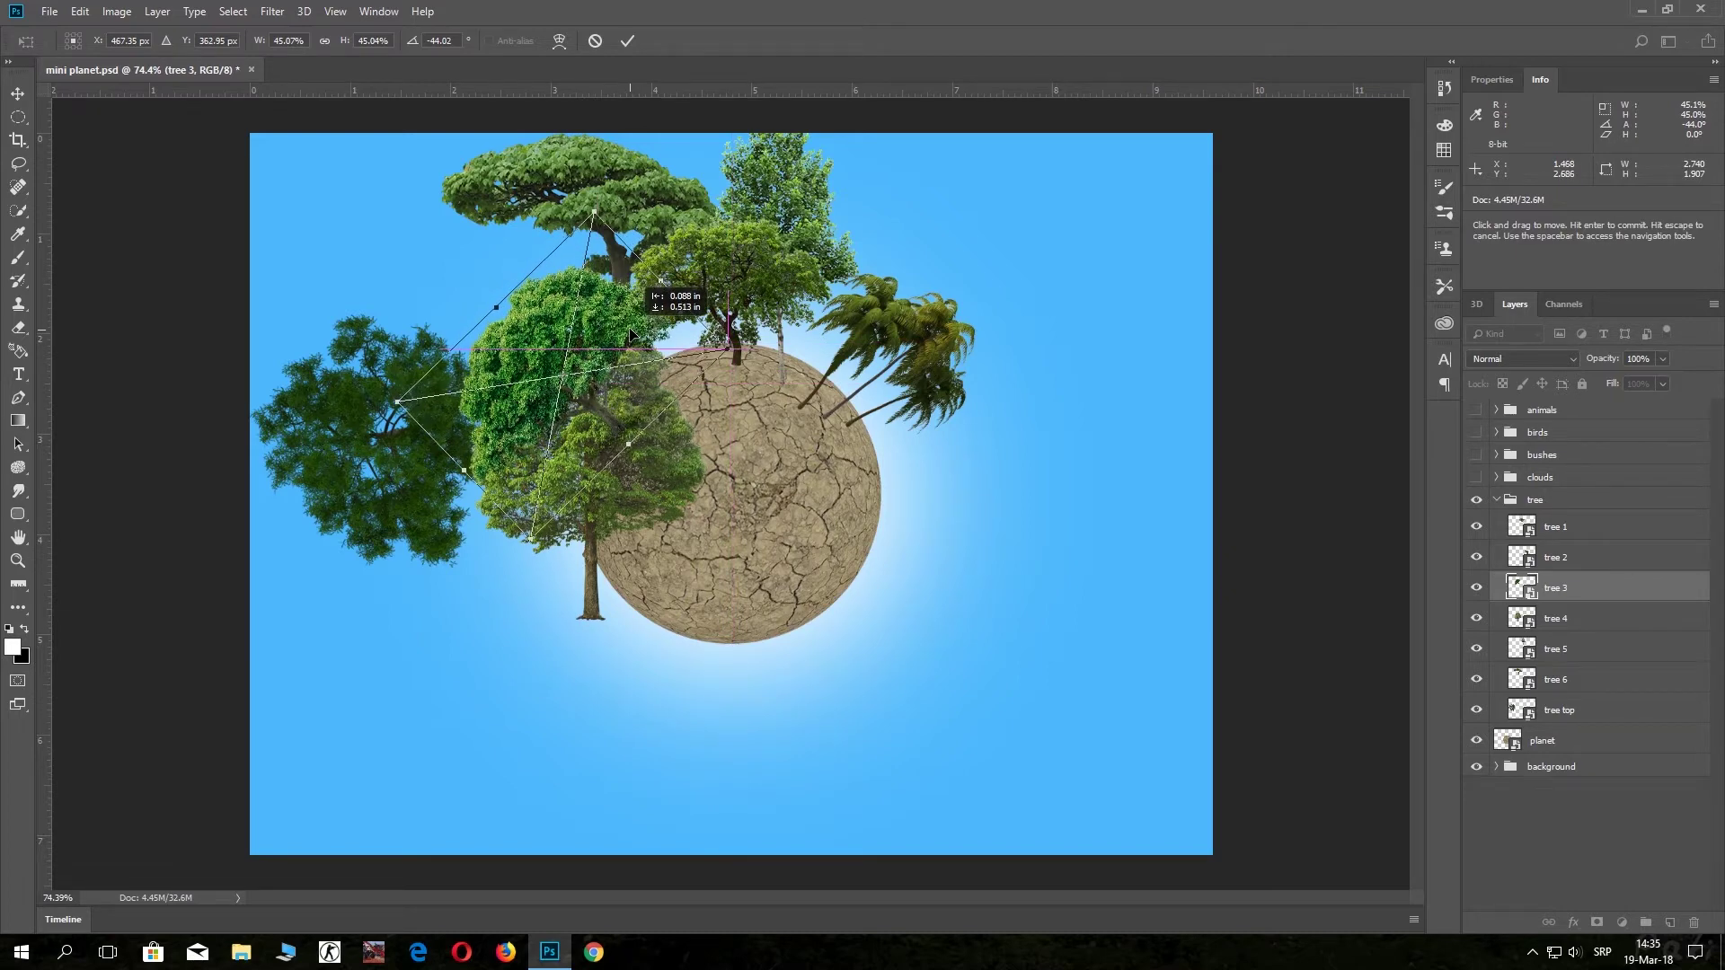
drag(612, 199, 579, 185)
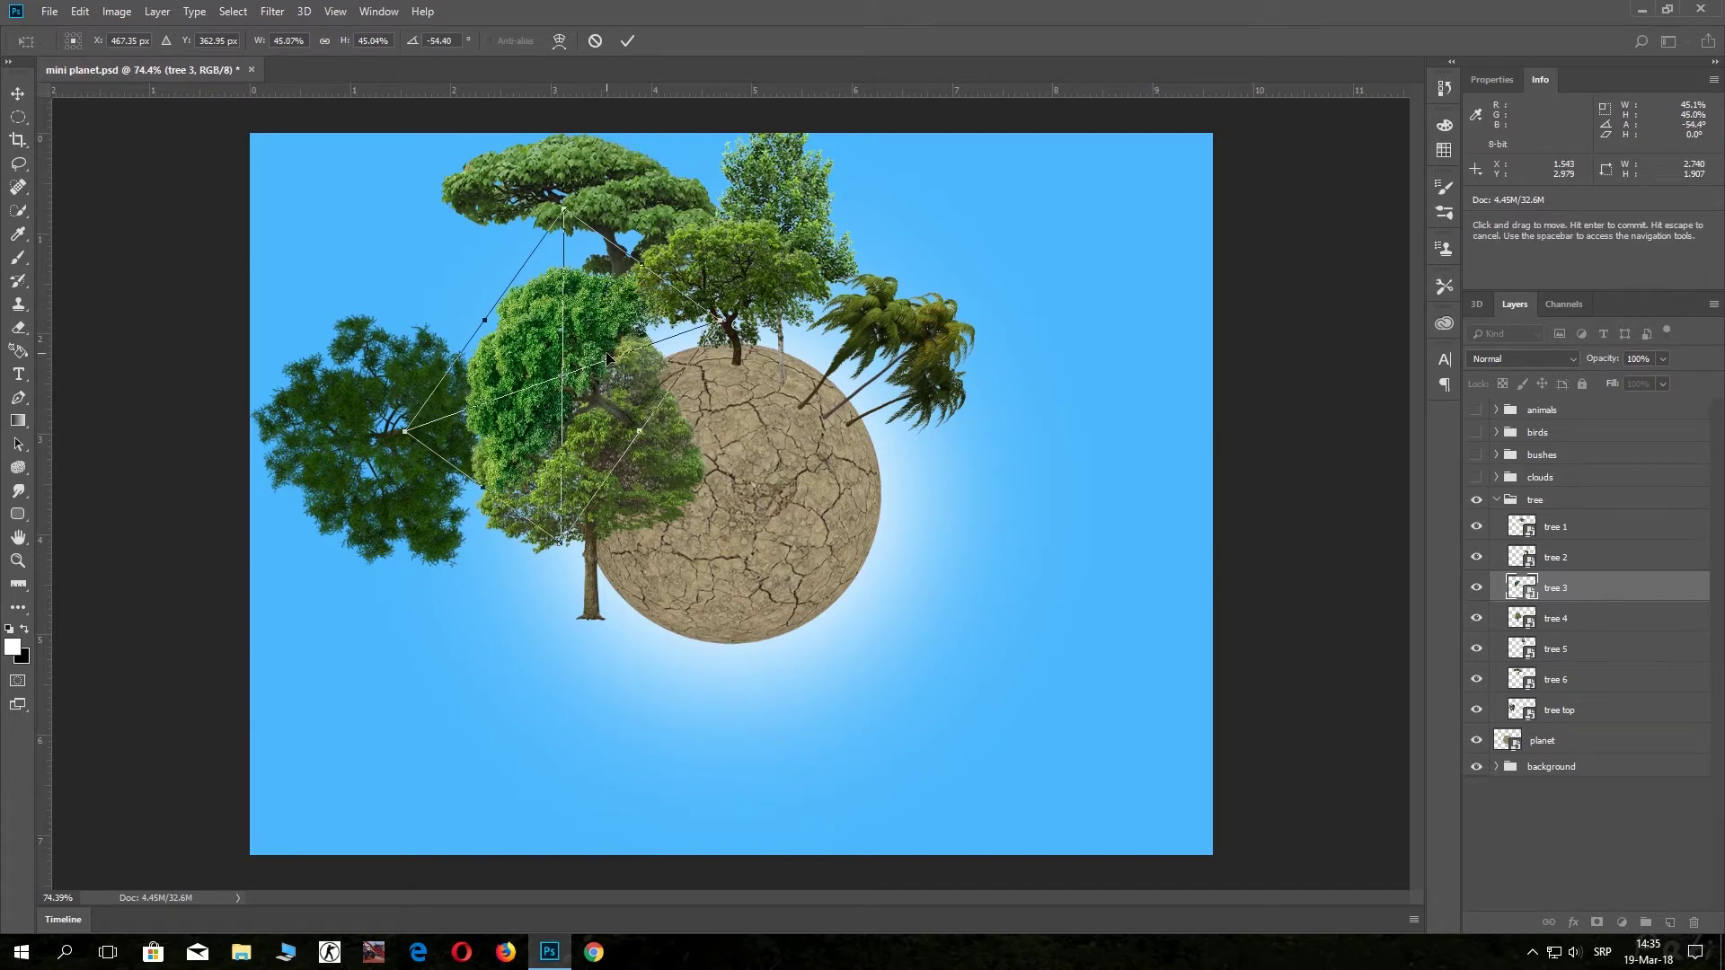
drag(563, 205, 563, 259)
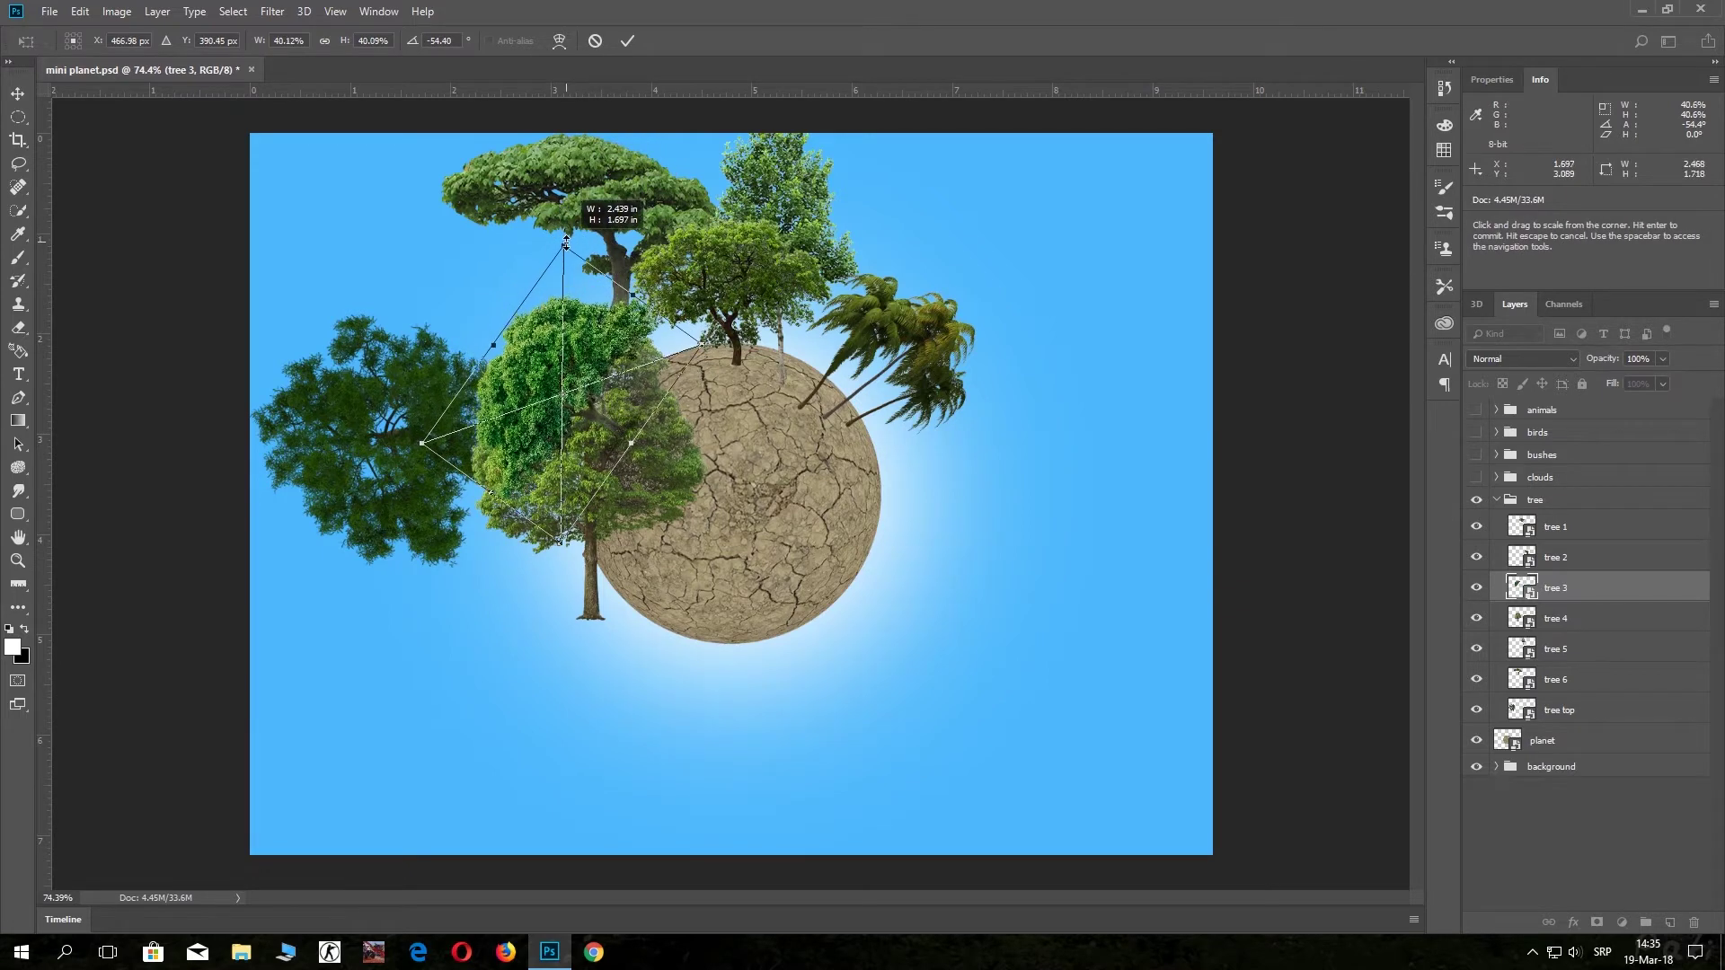
drag(585, 335, 587, 314)
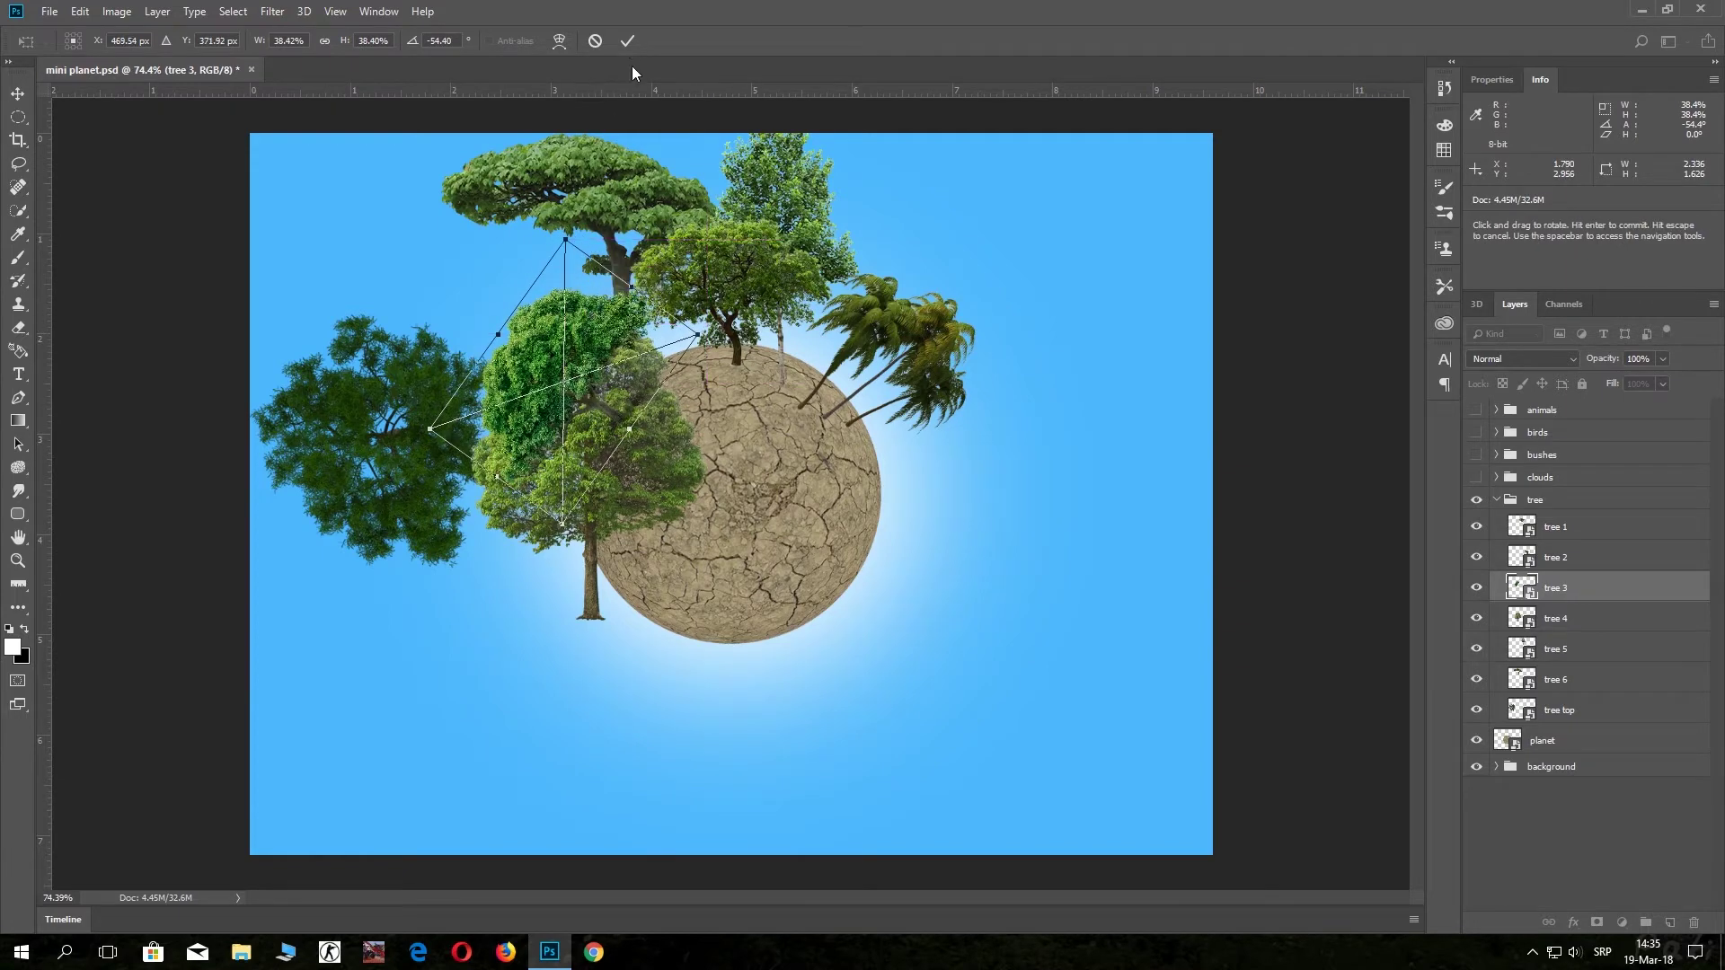
click(628, 41)
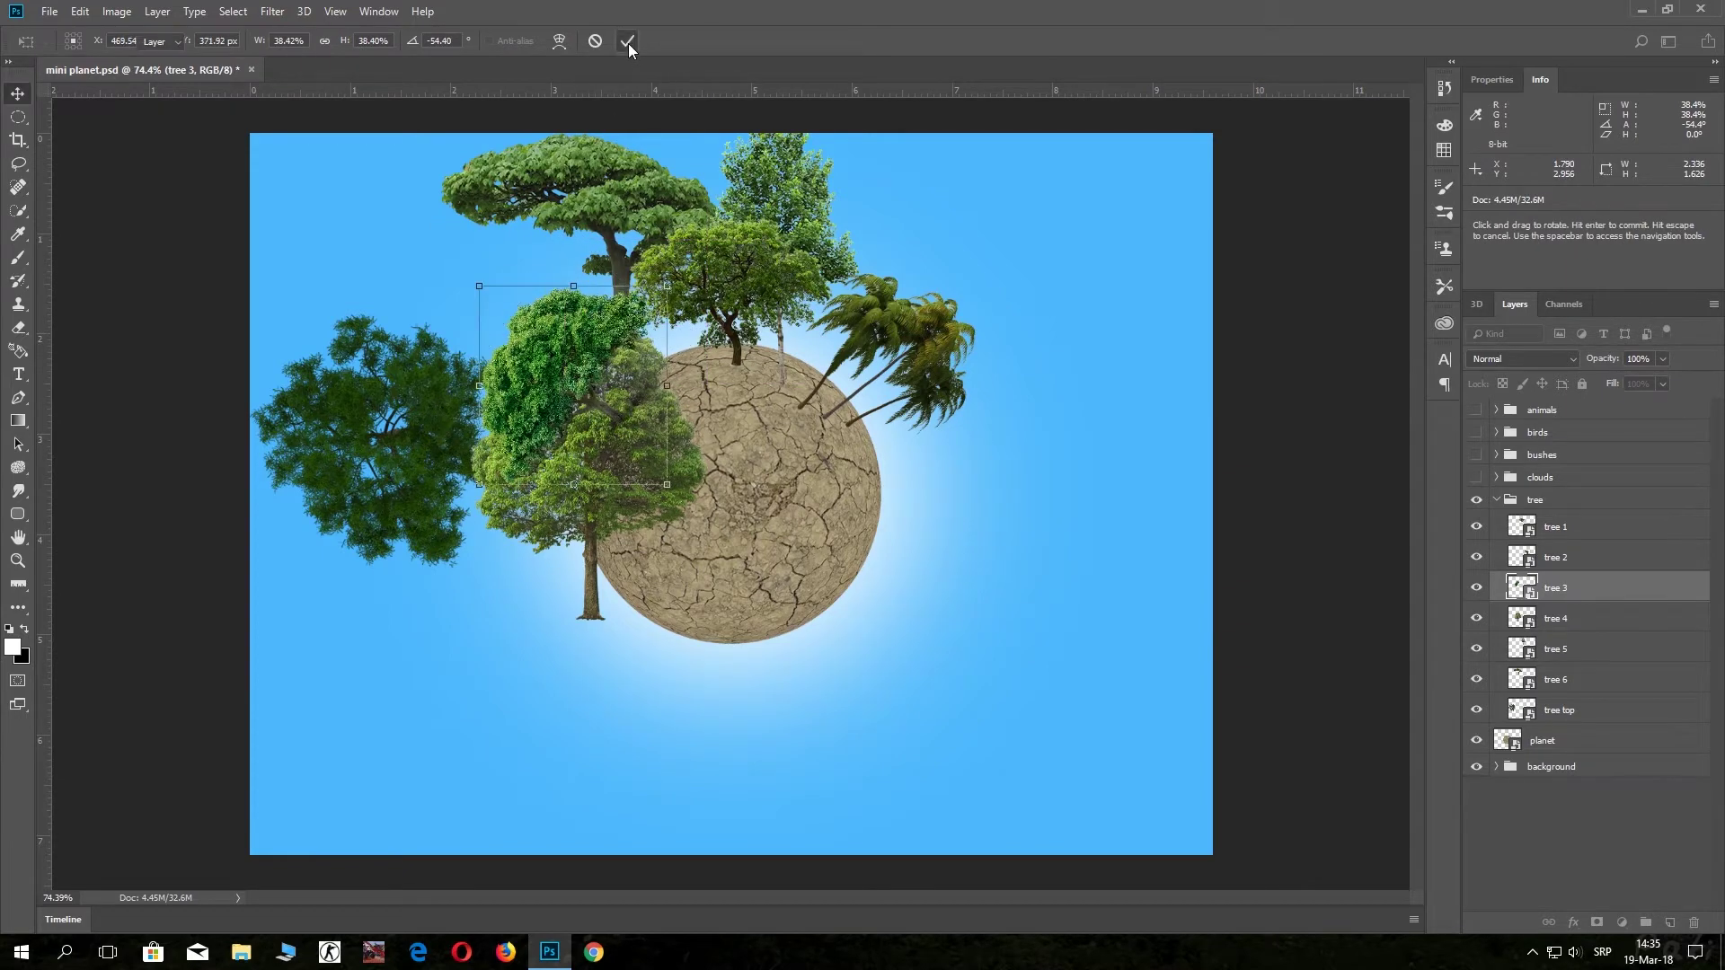
Place tree 4 on the lower-right rim, rotated about 133° and scaled to about 11.4%.
click(1523, 613)
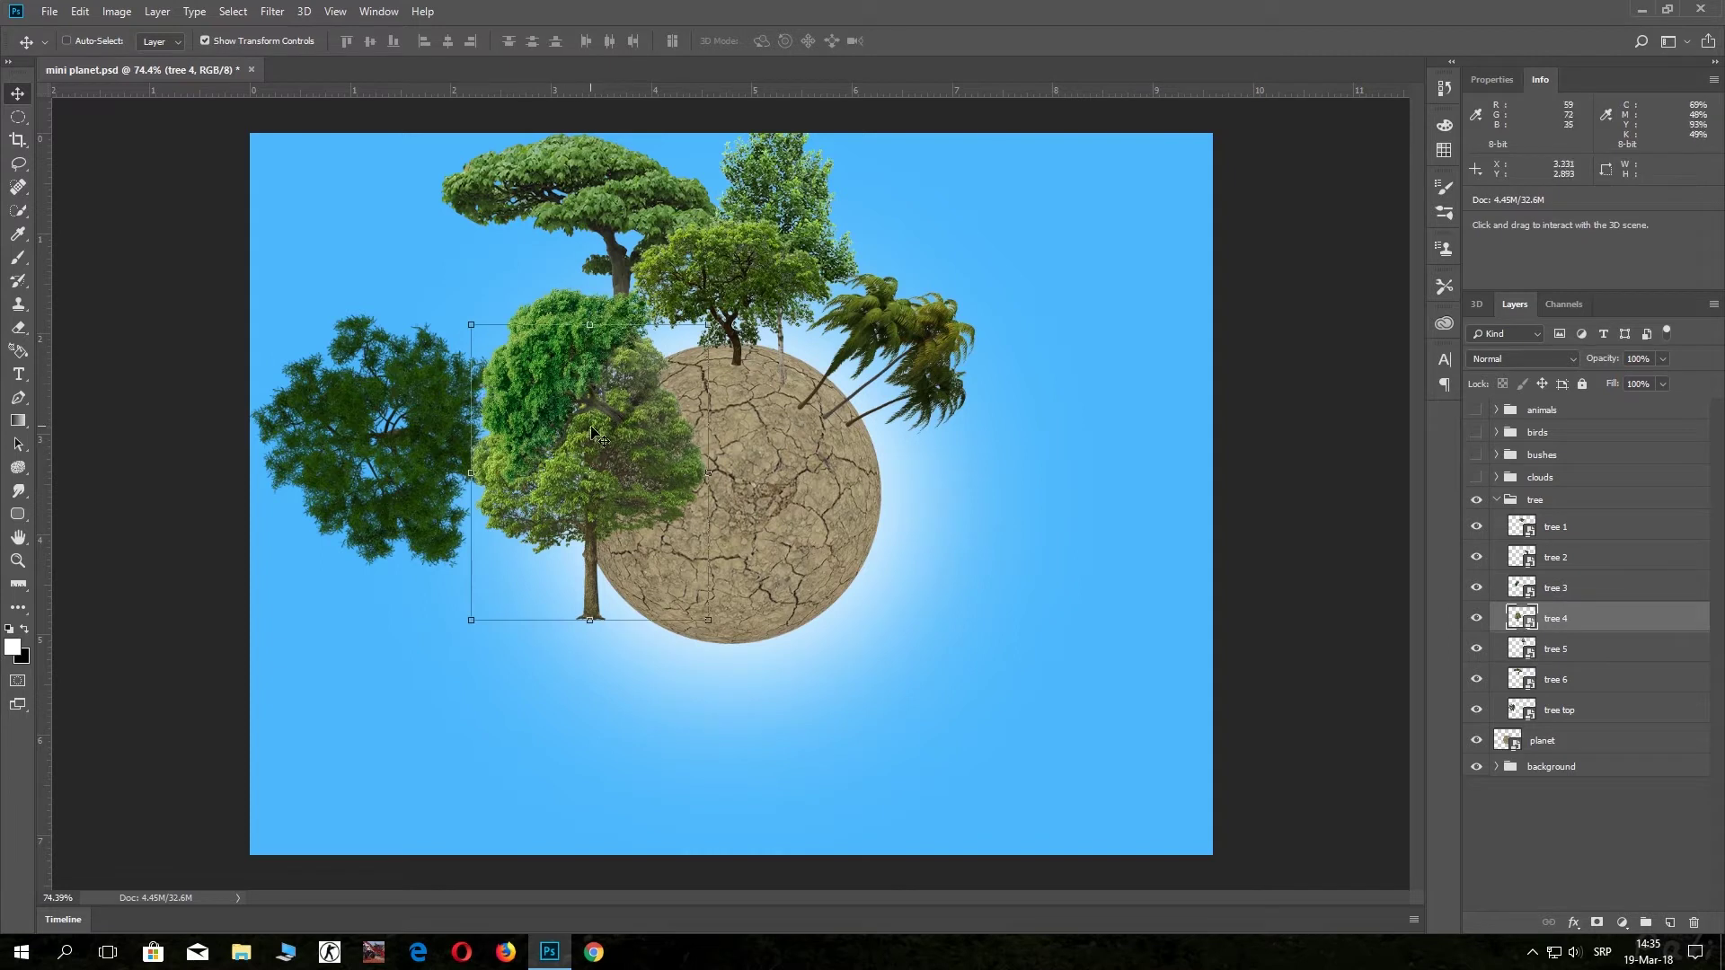
drag(590, 430, 865, 507)
click(978, 373)
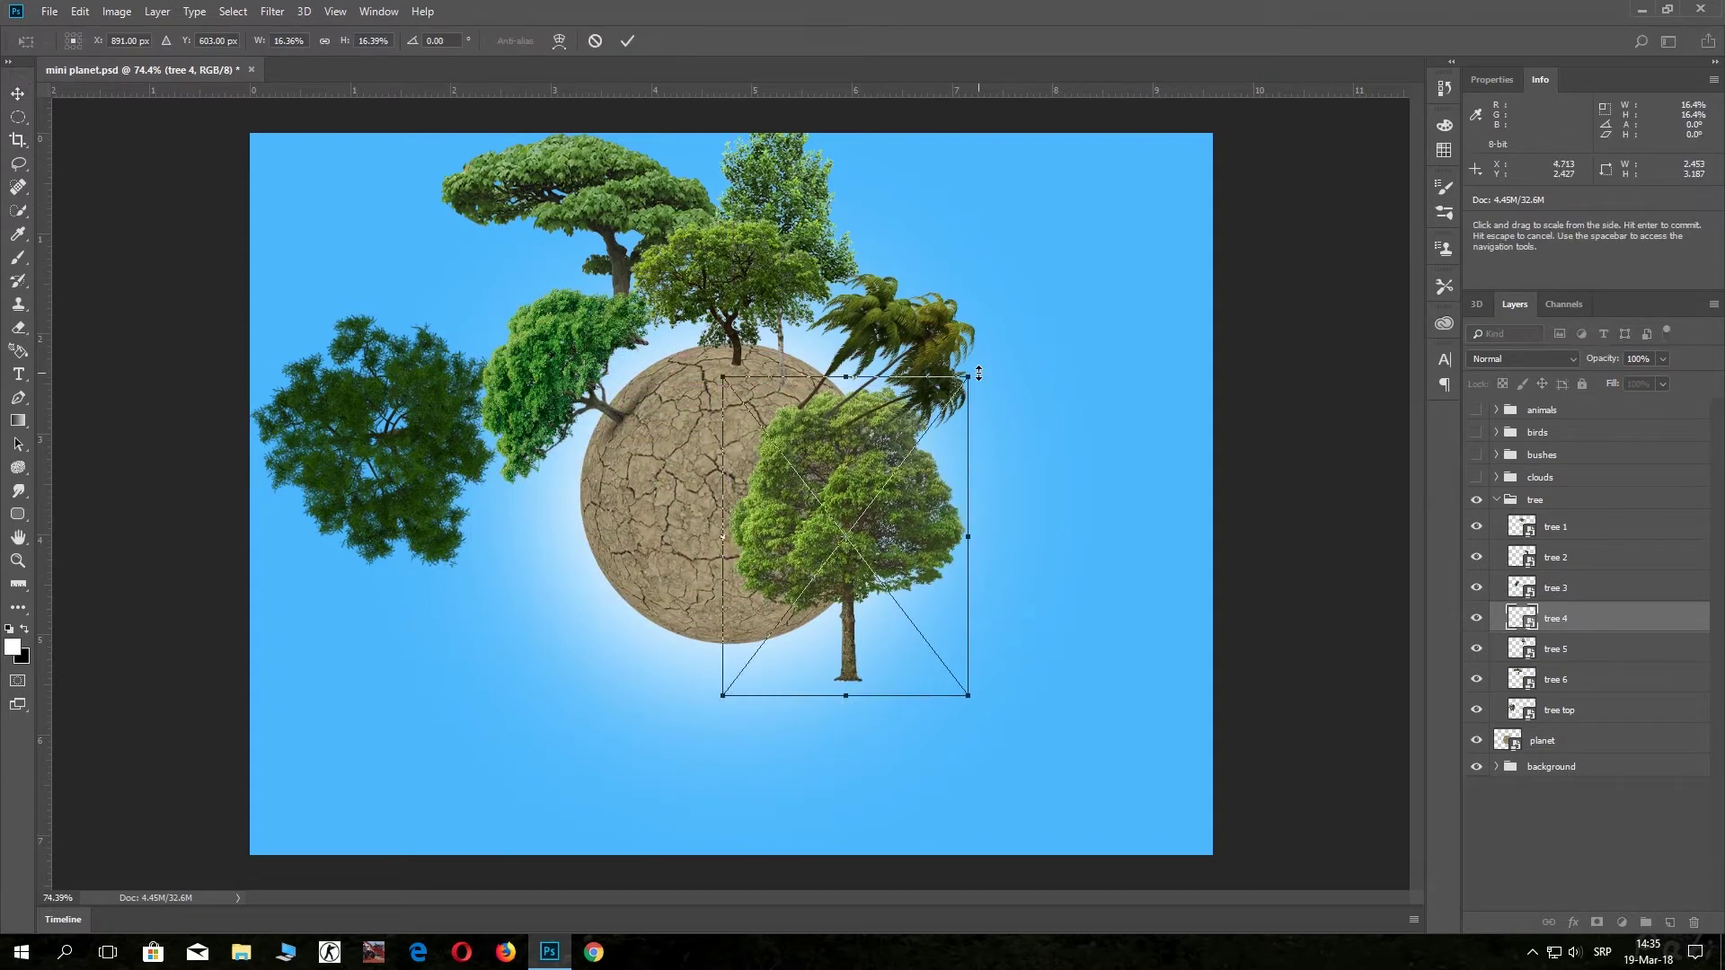
drag(982, 366, 855, 782)
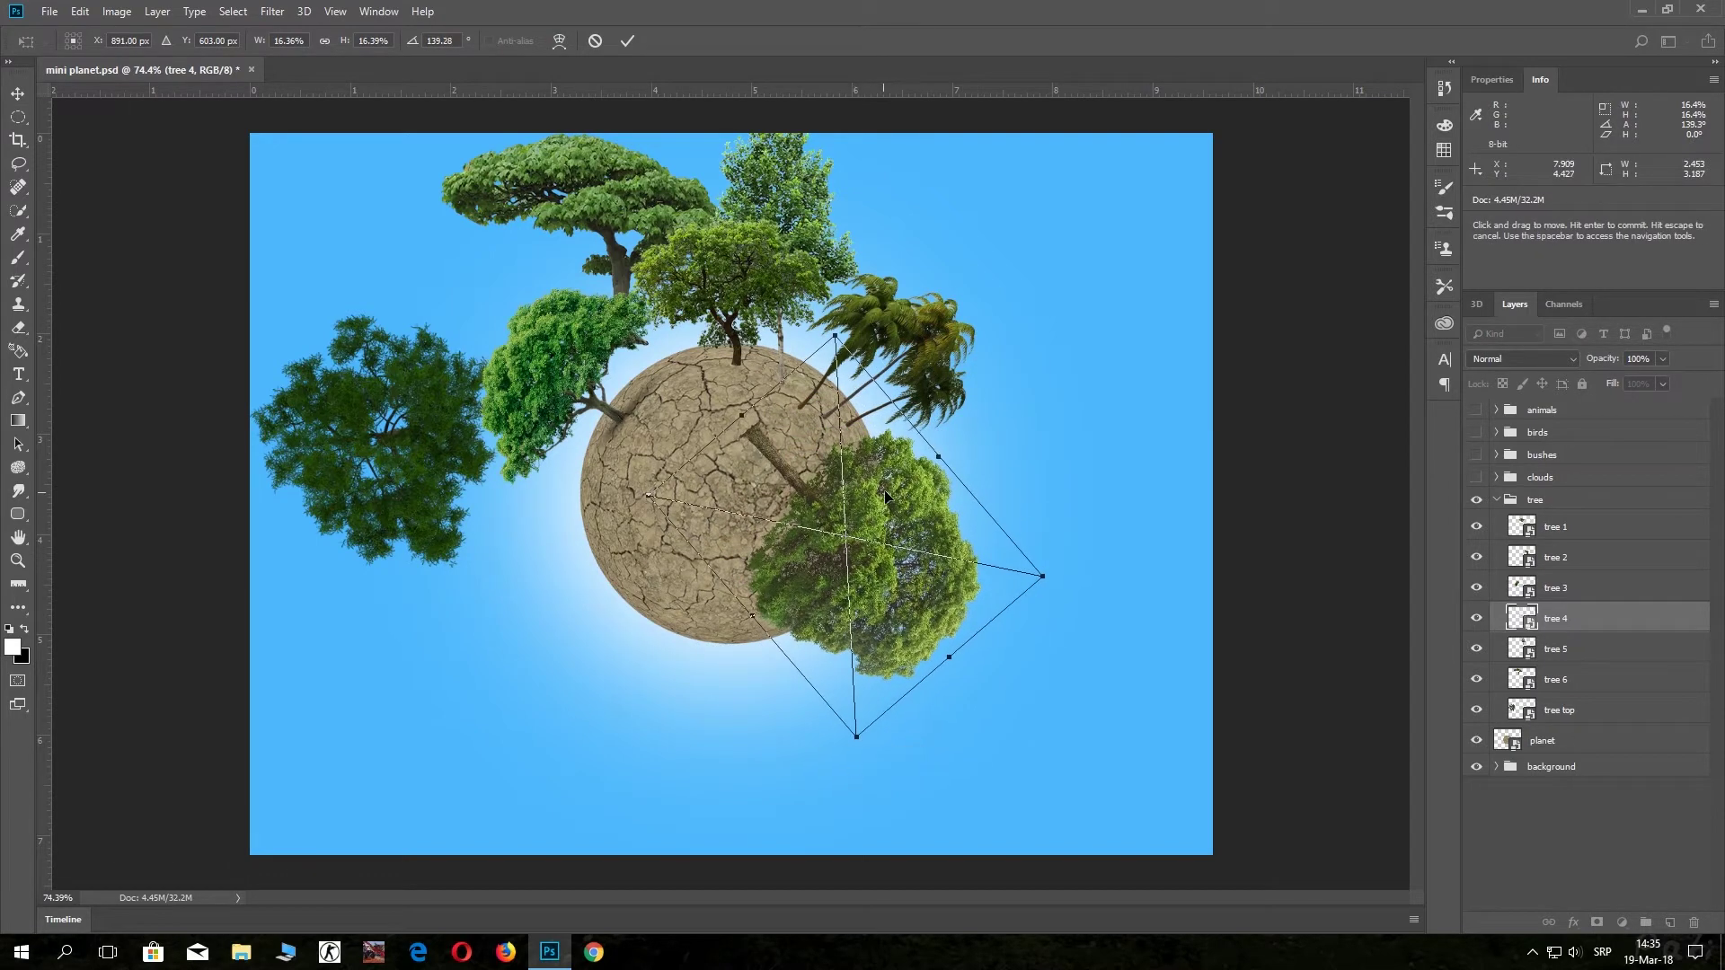
drag(890, 500, 973, 617)
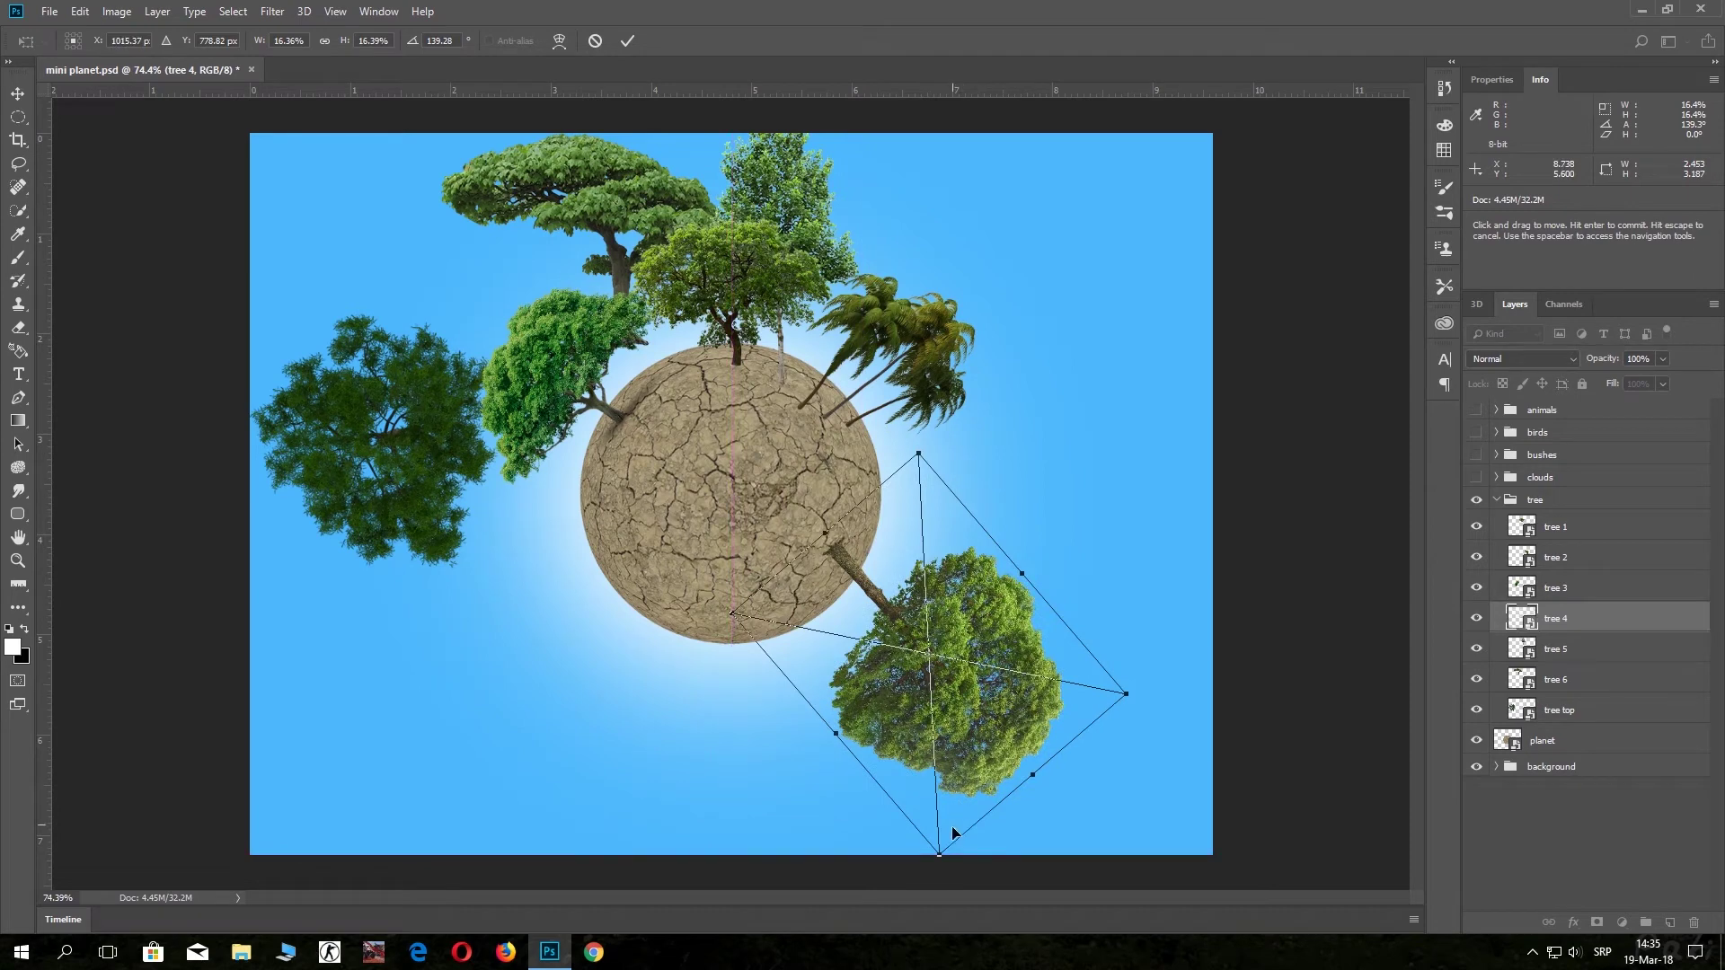
mouse_move(939, 852)
mouse_down()
mouse_move(922, 733)
mouse_move(944, 747)
mouse_up()
drag(959, 632, 951, 659)
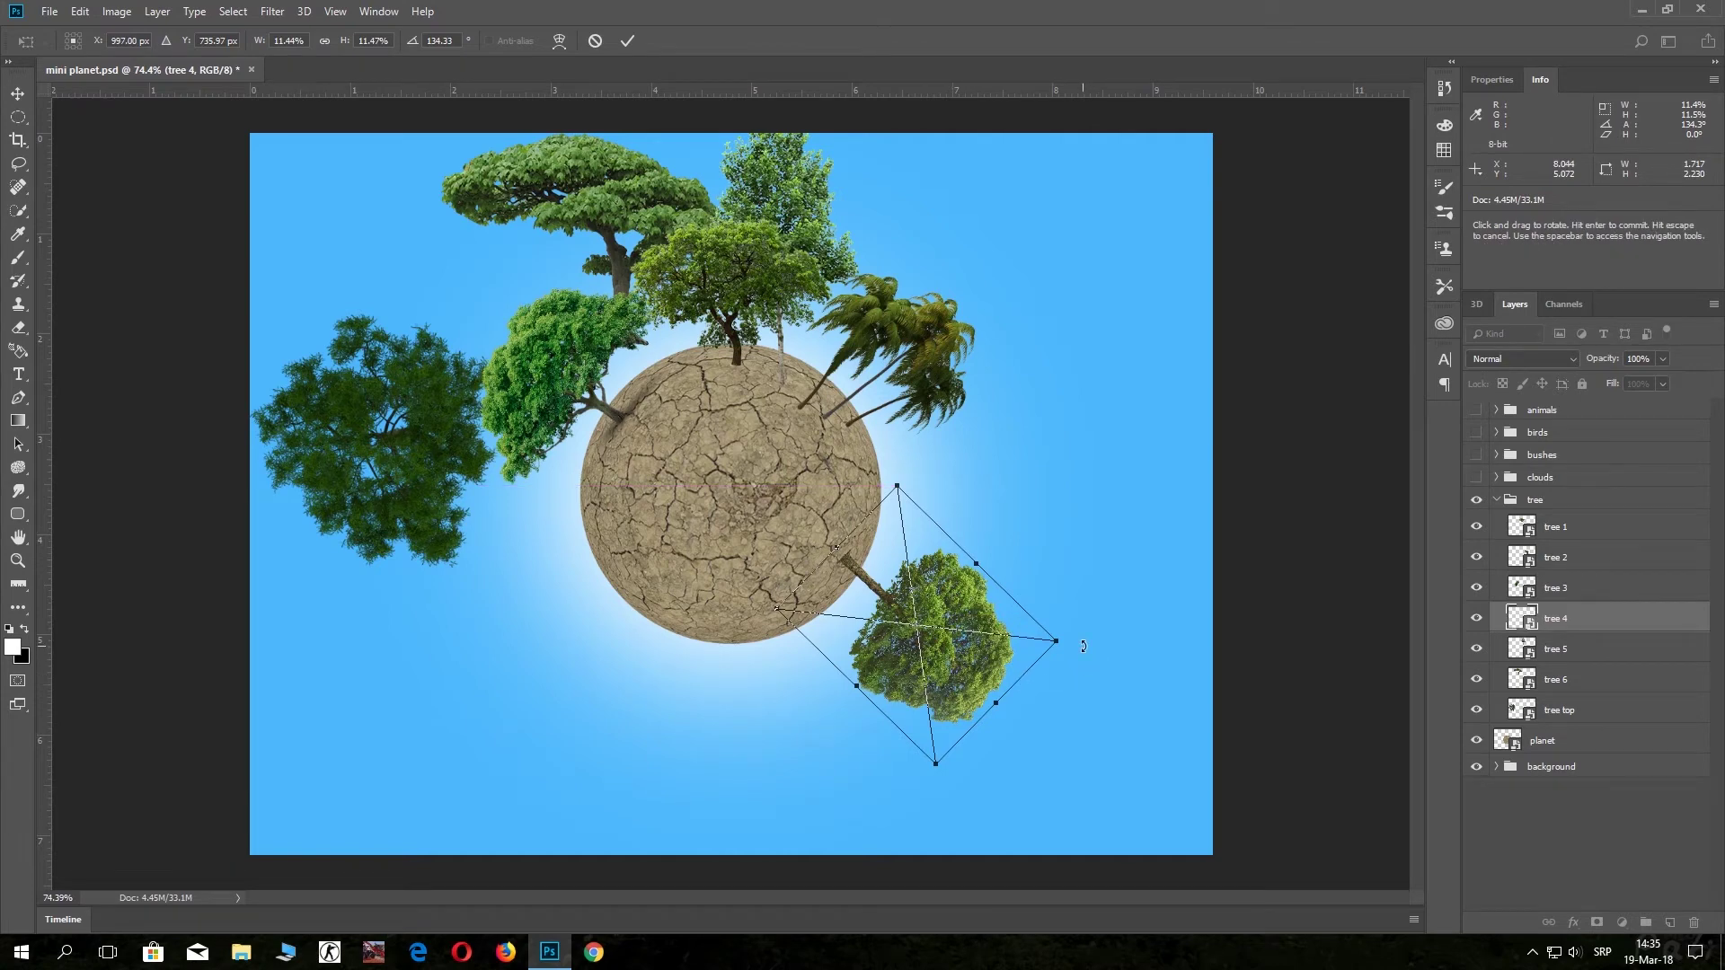
drag(1082, 646, 1083, 641)
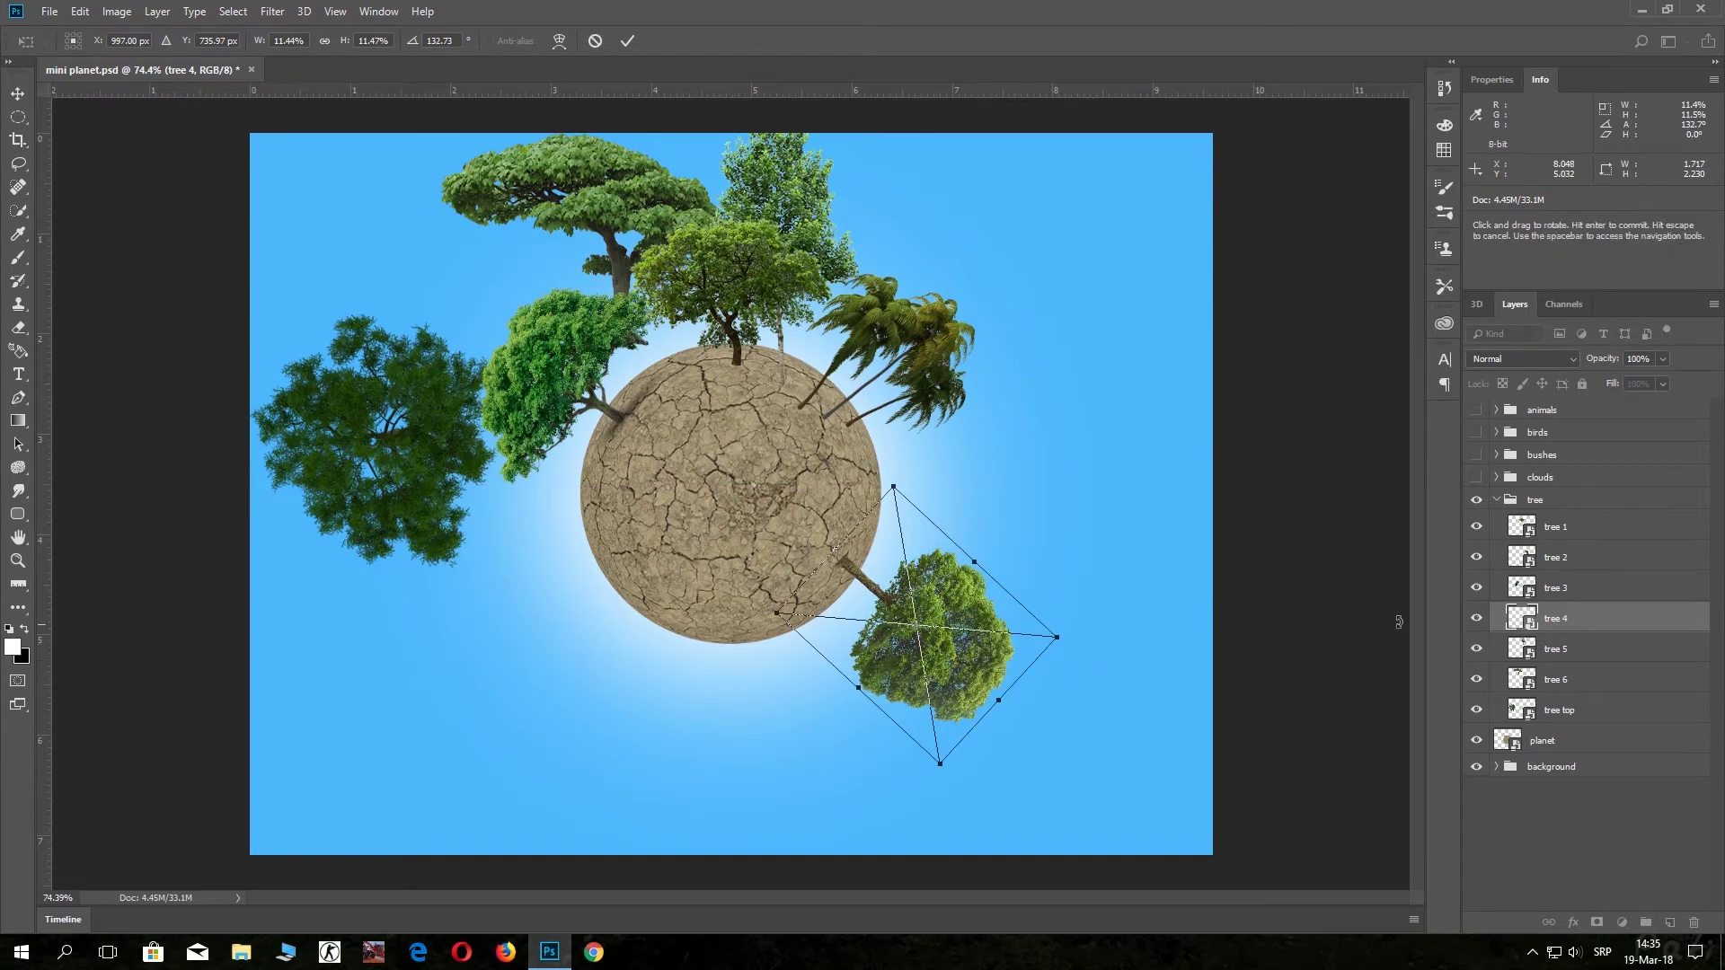
click(627, 41)
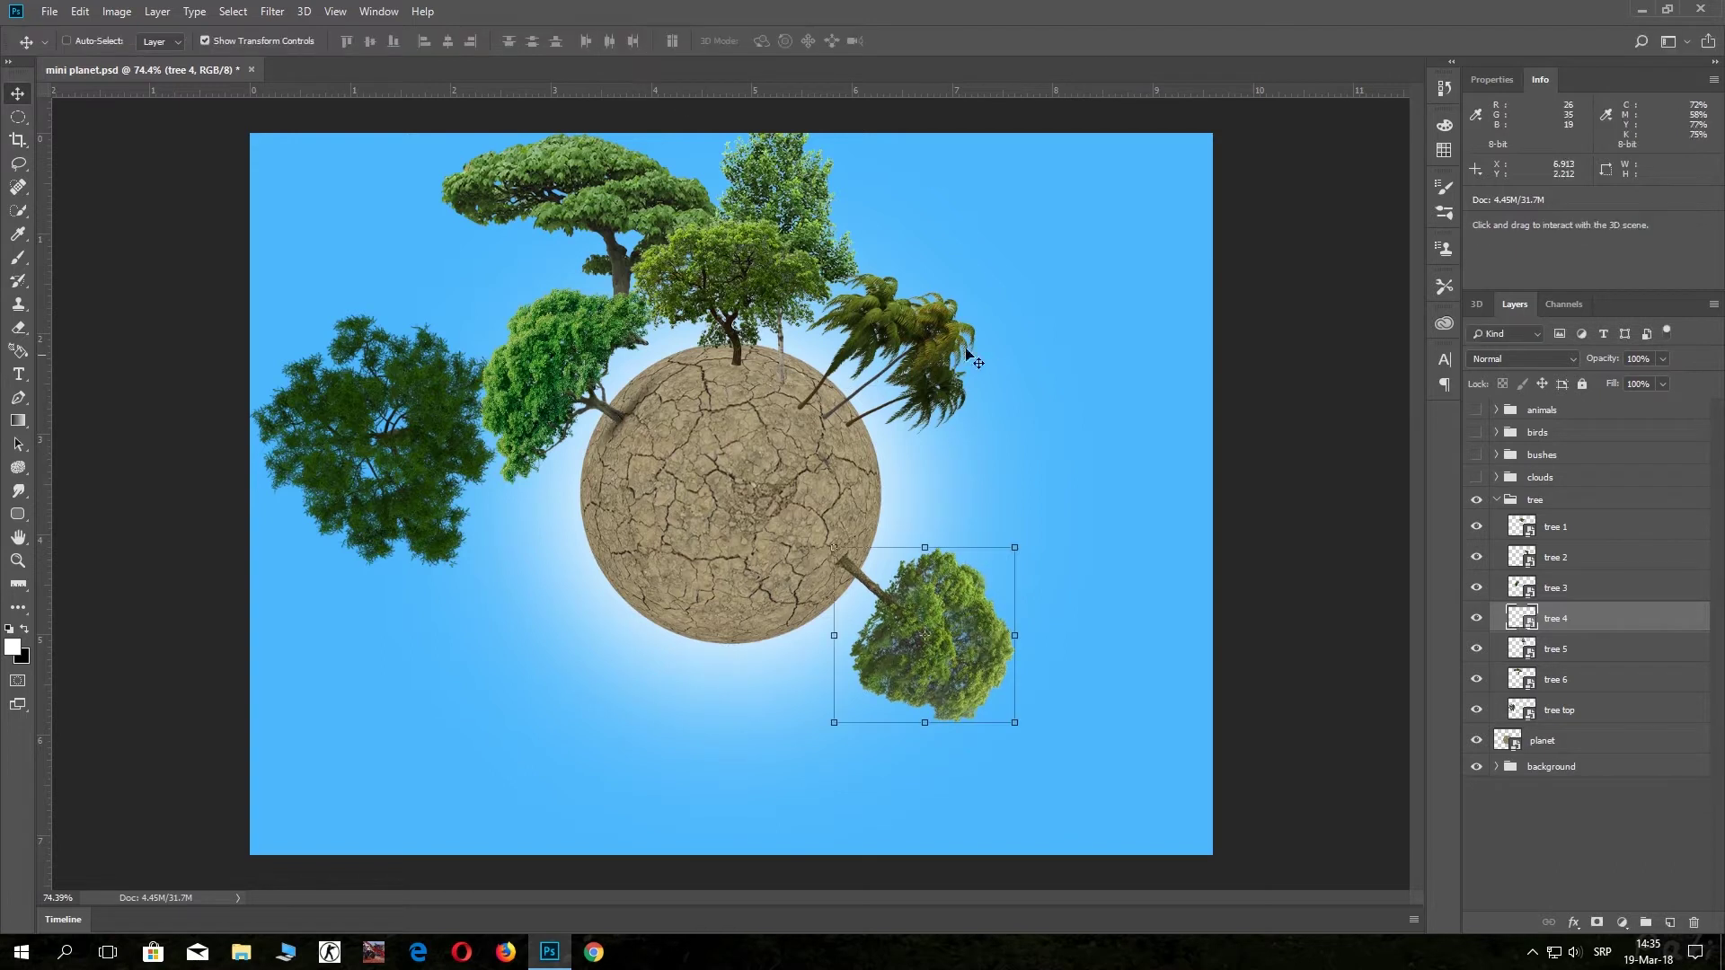
click(1534, 594)
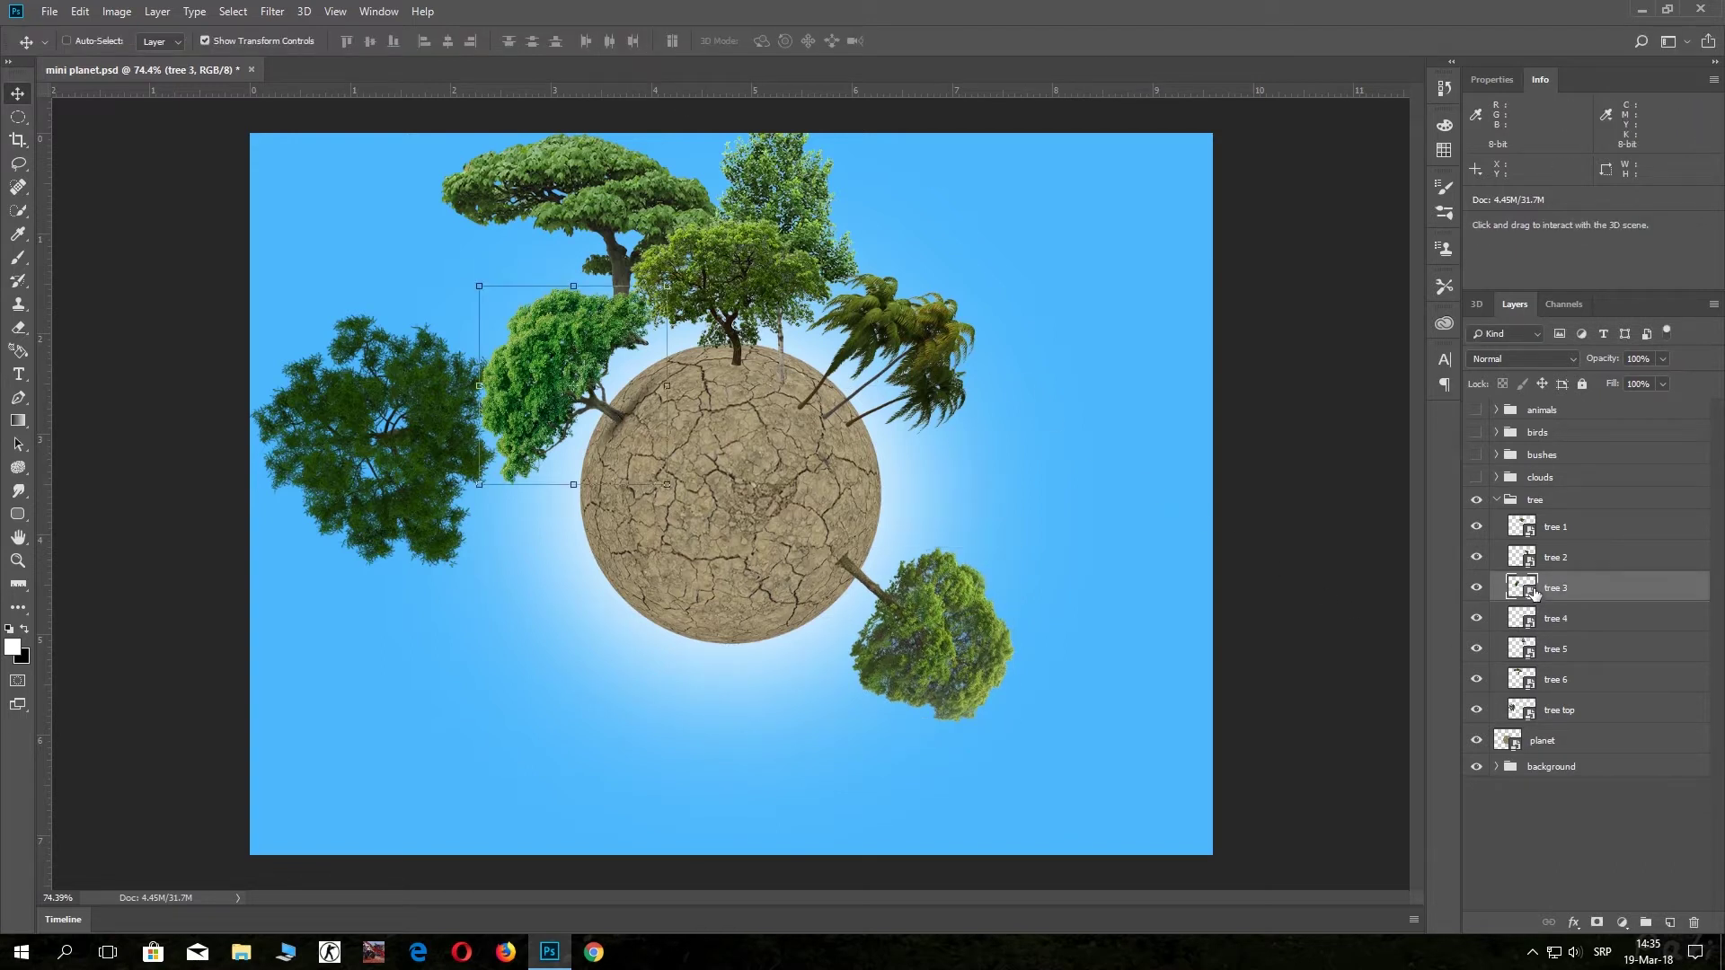
Lower the tree 2 palms slightly and re-tilt and resize them.
click(1528, 562)
drag(922, 329, 933, 361)
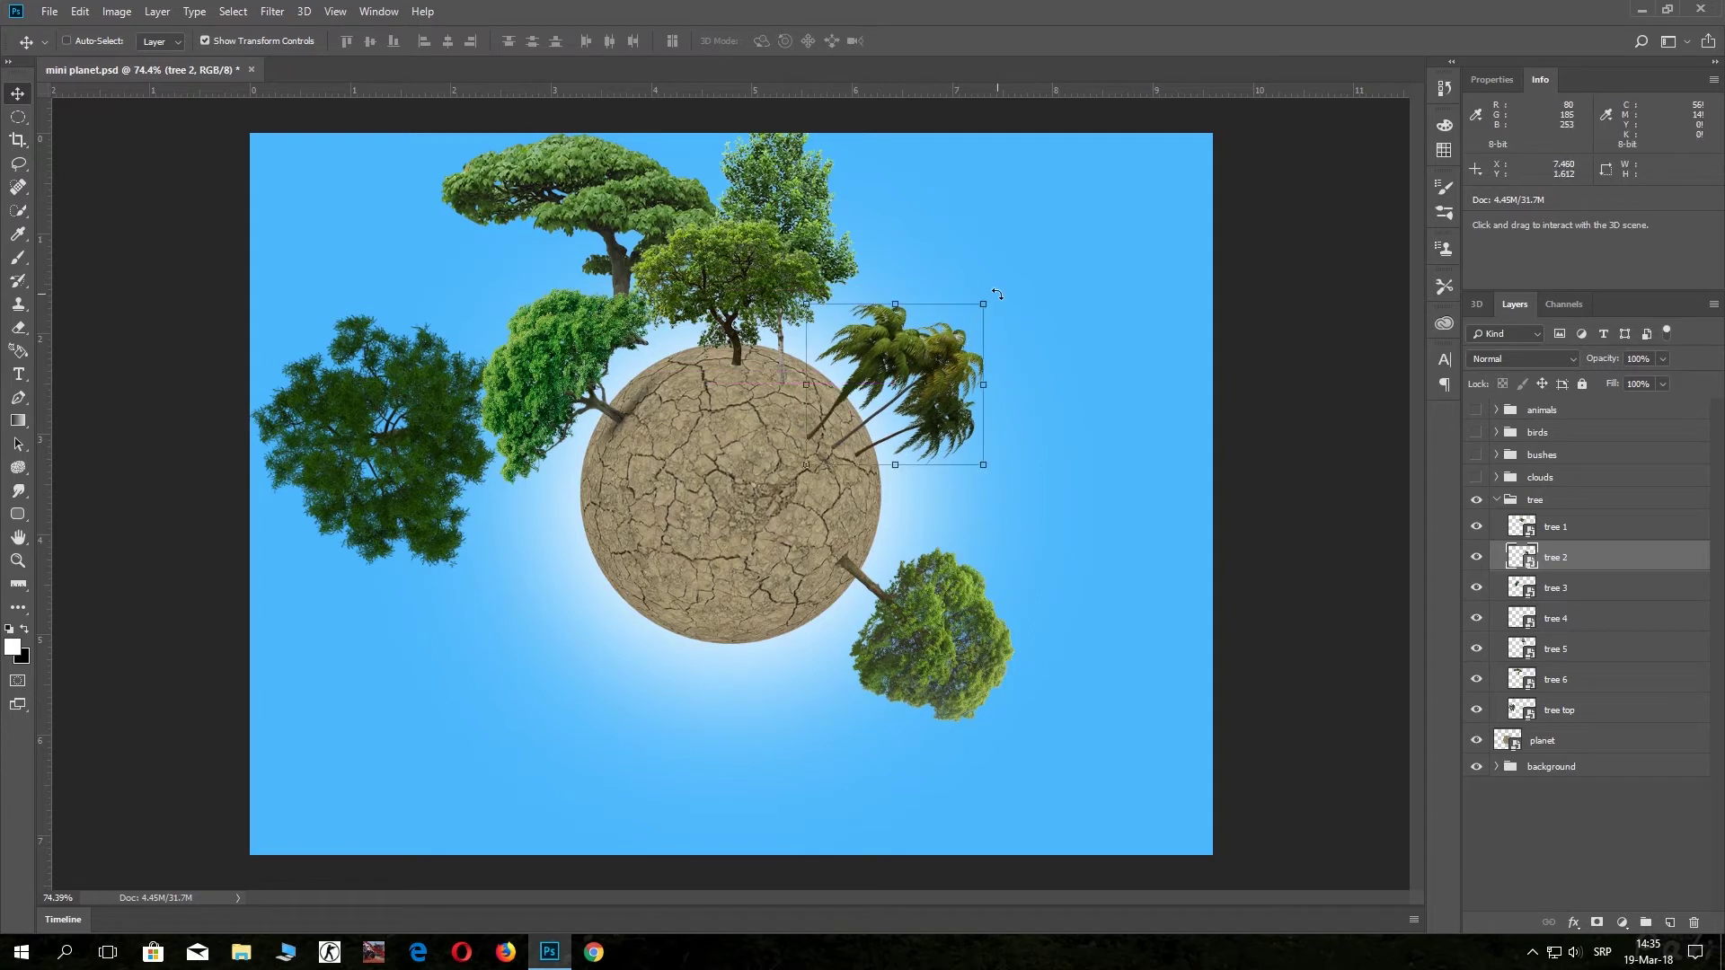
mouse_move(983, 302)
mouse_down()
mouse_move(918, 244)
mouse_move(961, 376)
mouse_up()
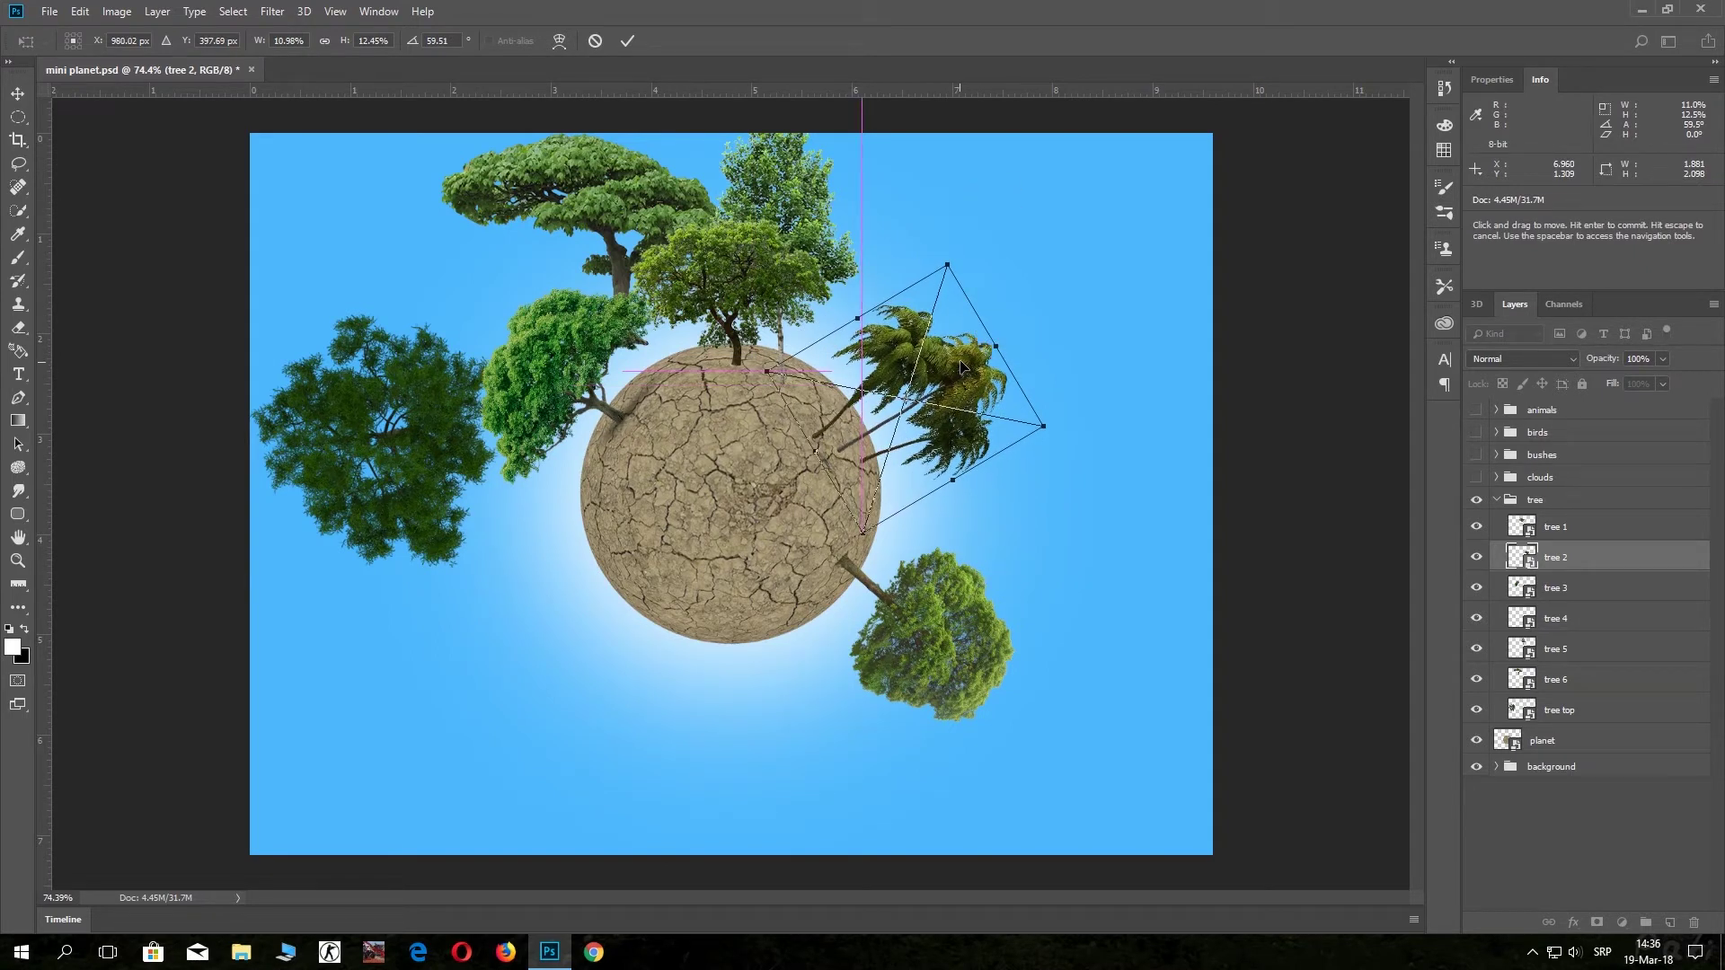
click(627, 42)
Rotate tree 3 to lean outward and shift it against the planet's left edge.
click(1522, 530)
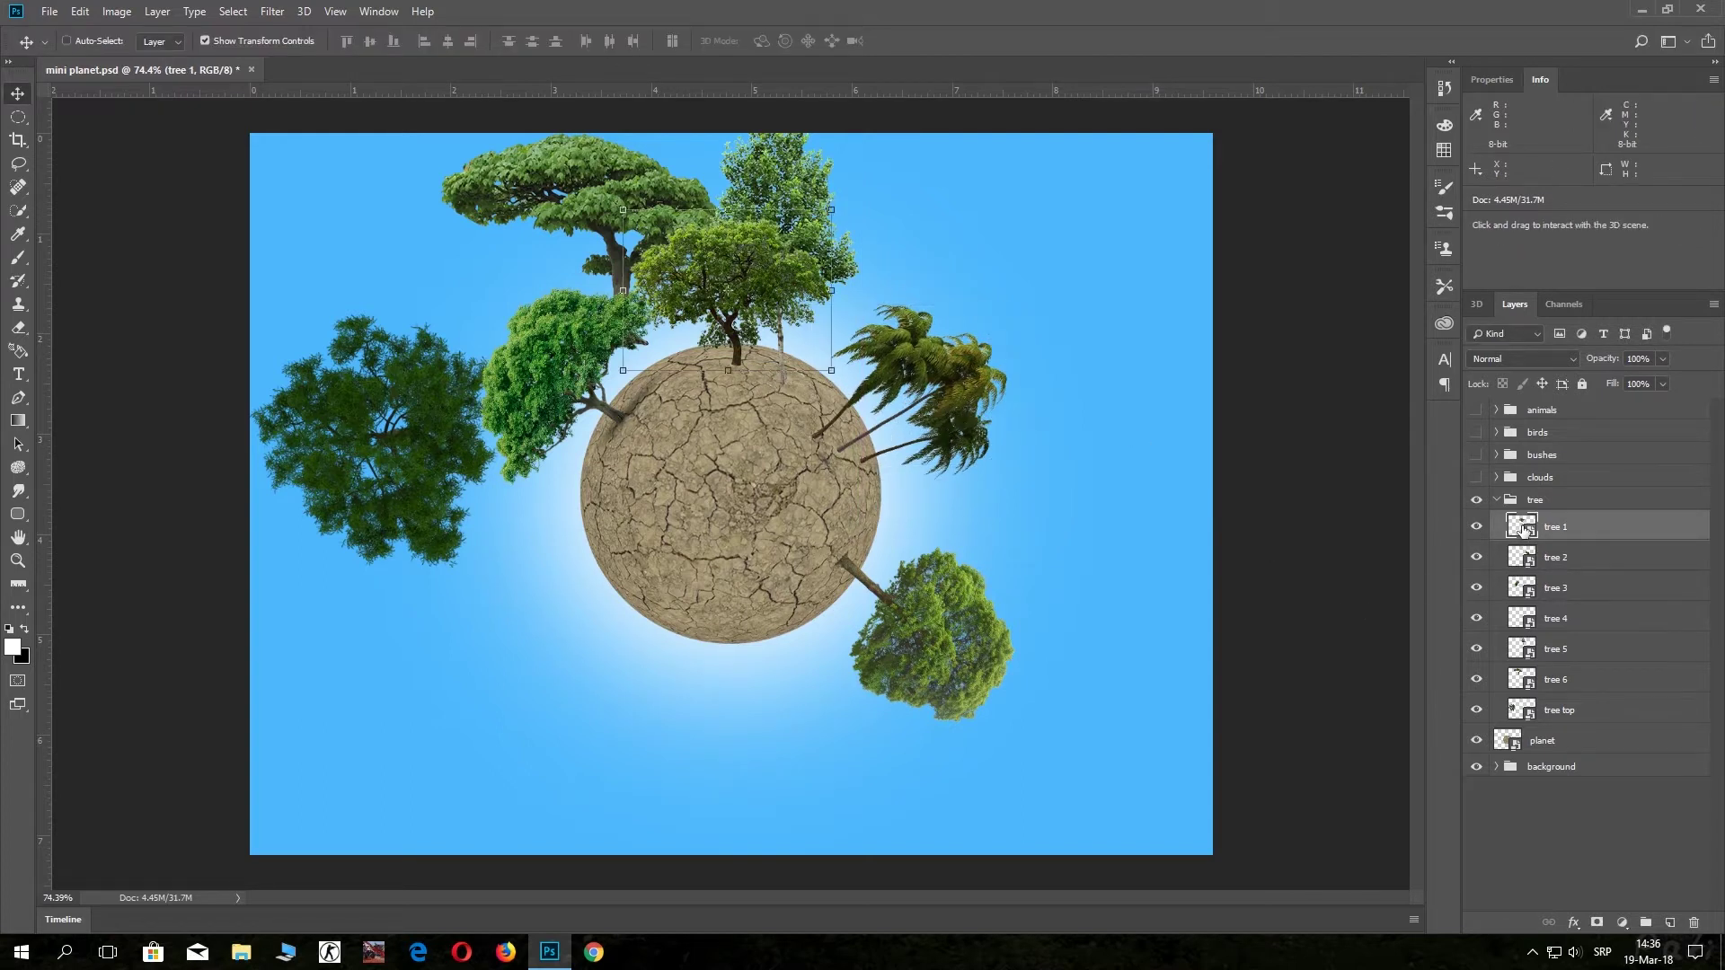
click(1525, 591)
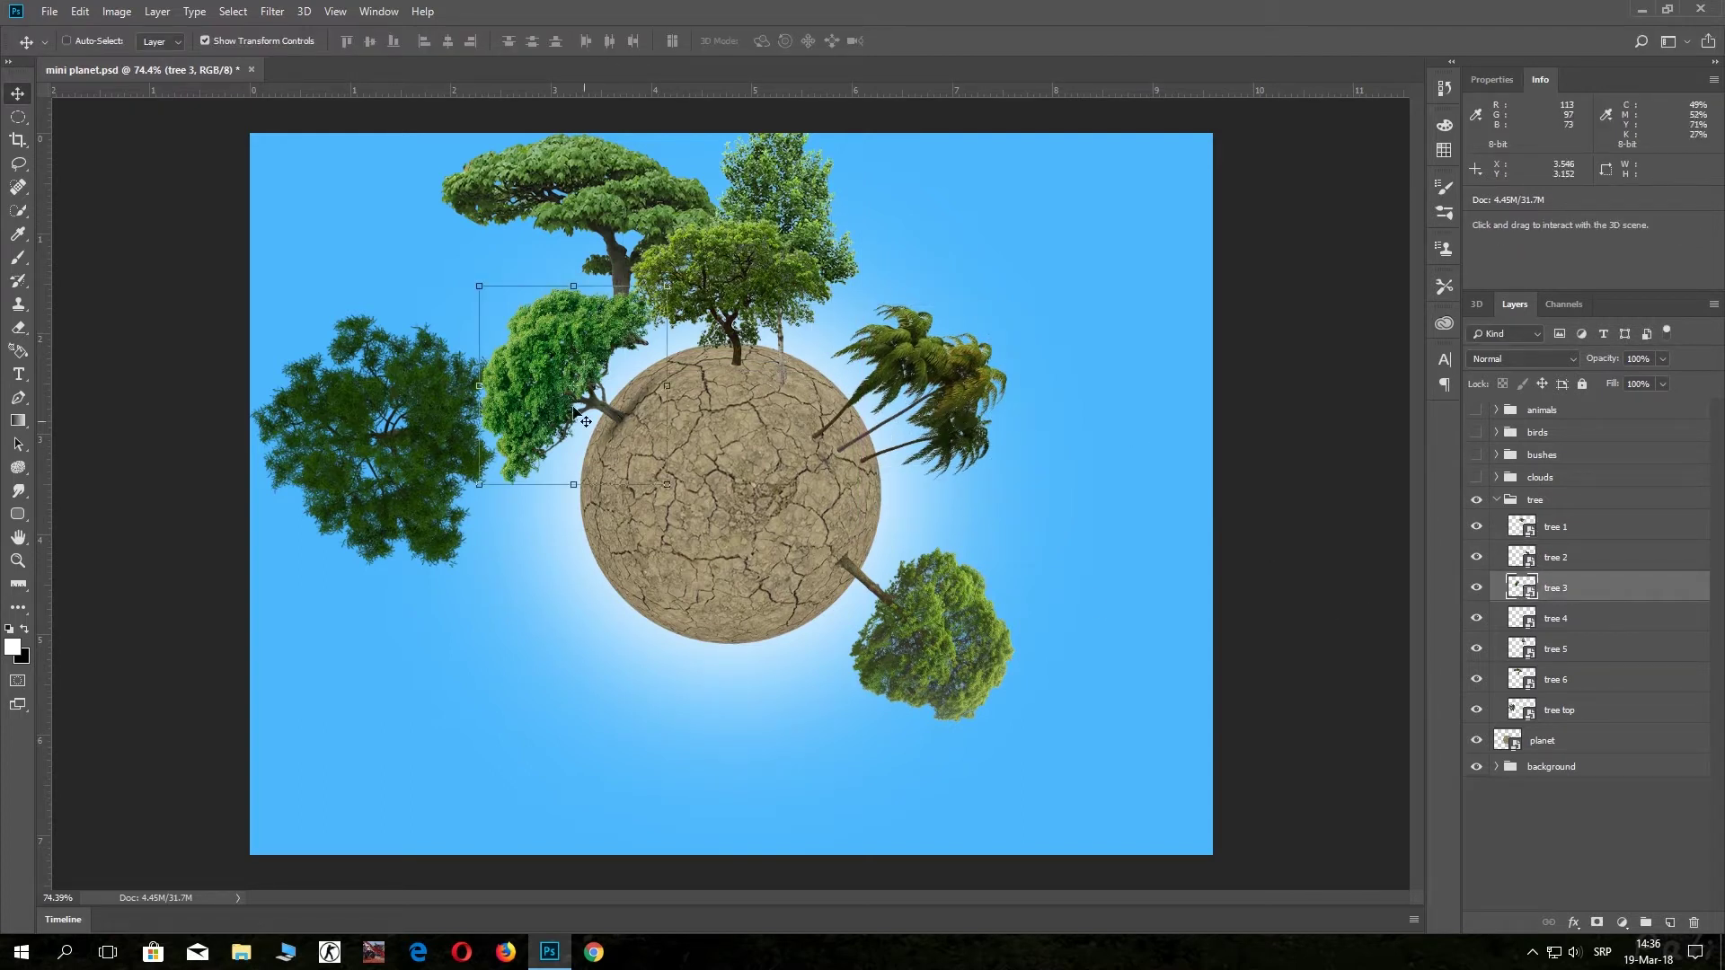
drag(570, 352, 570, 382)
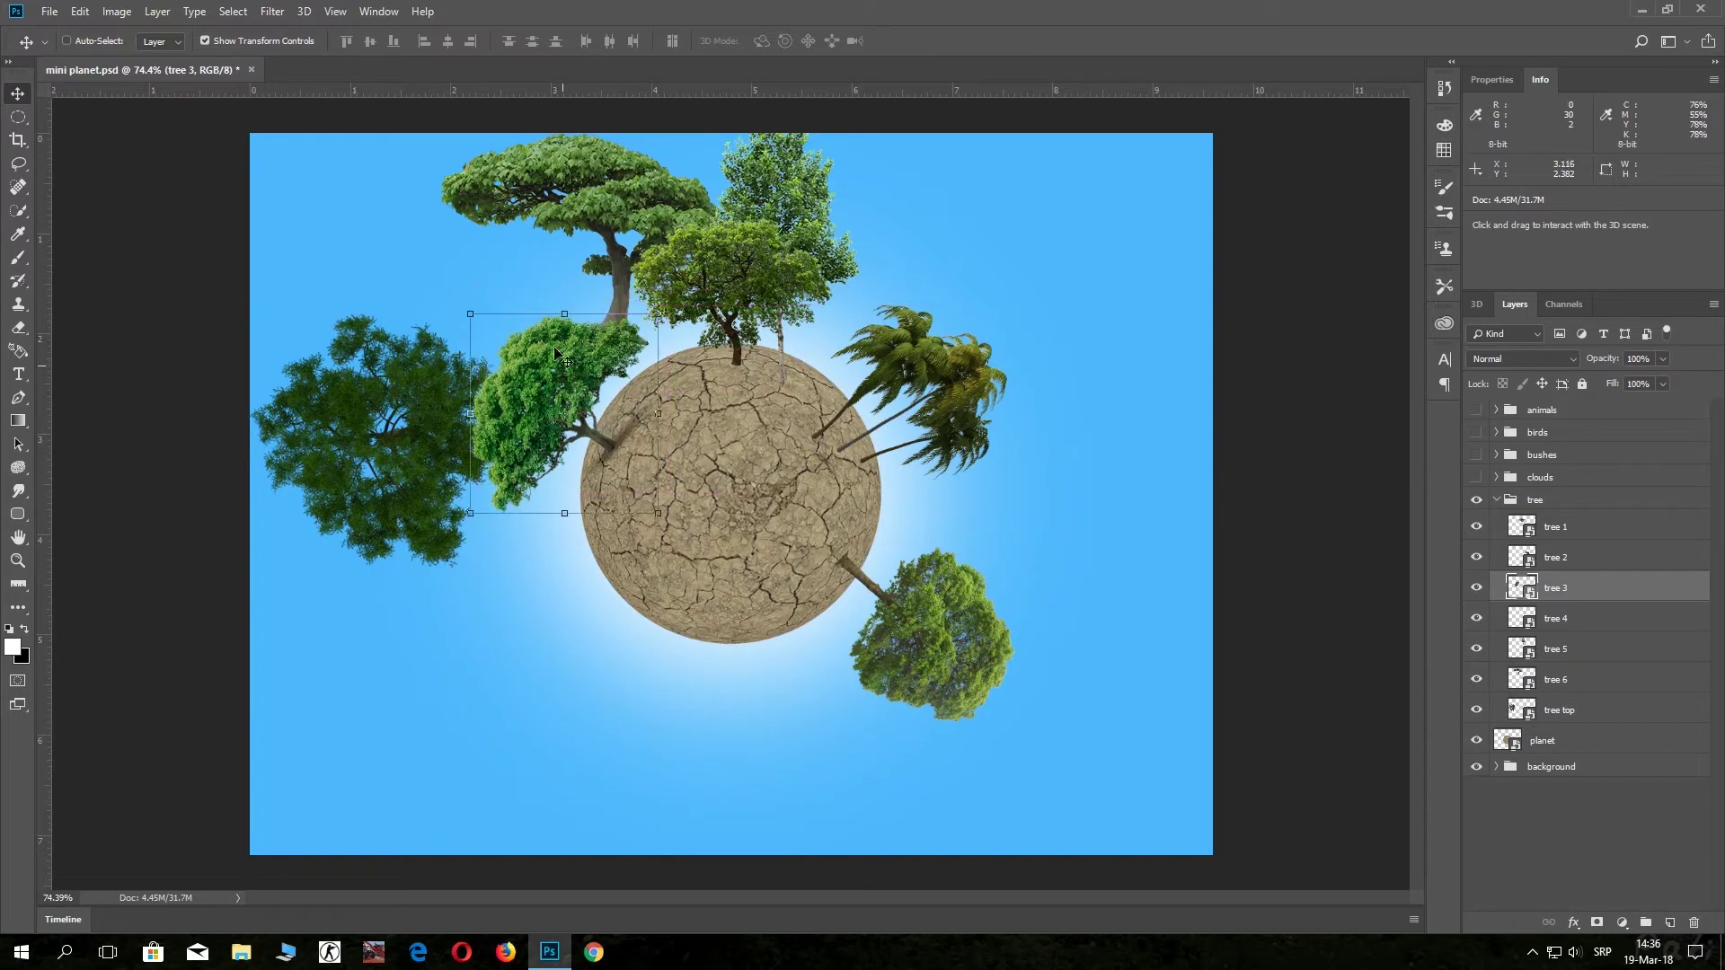
key(ctrl+t)
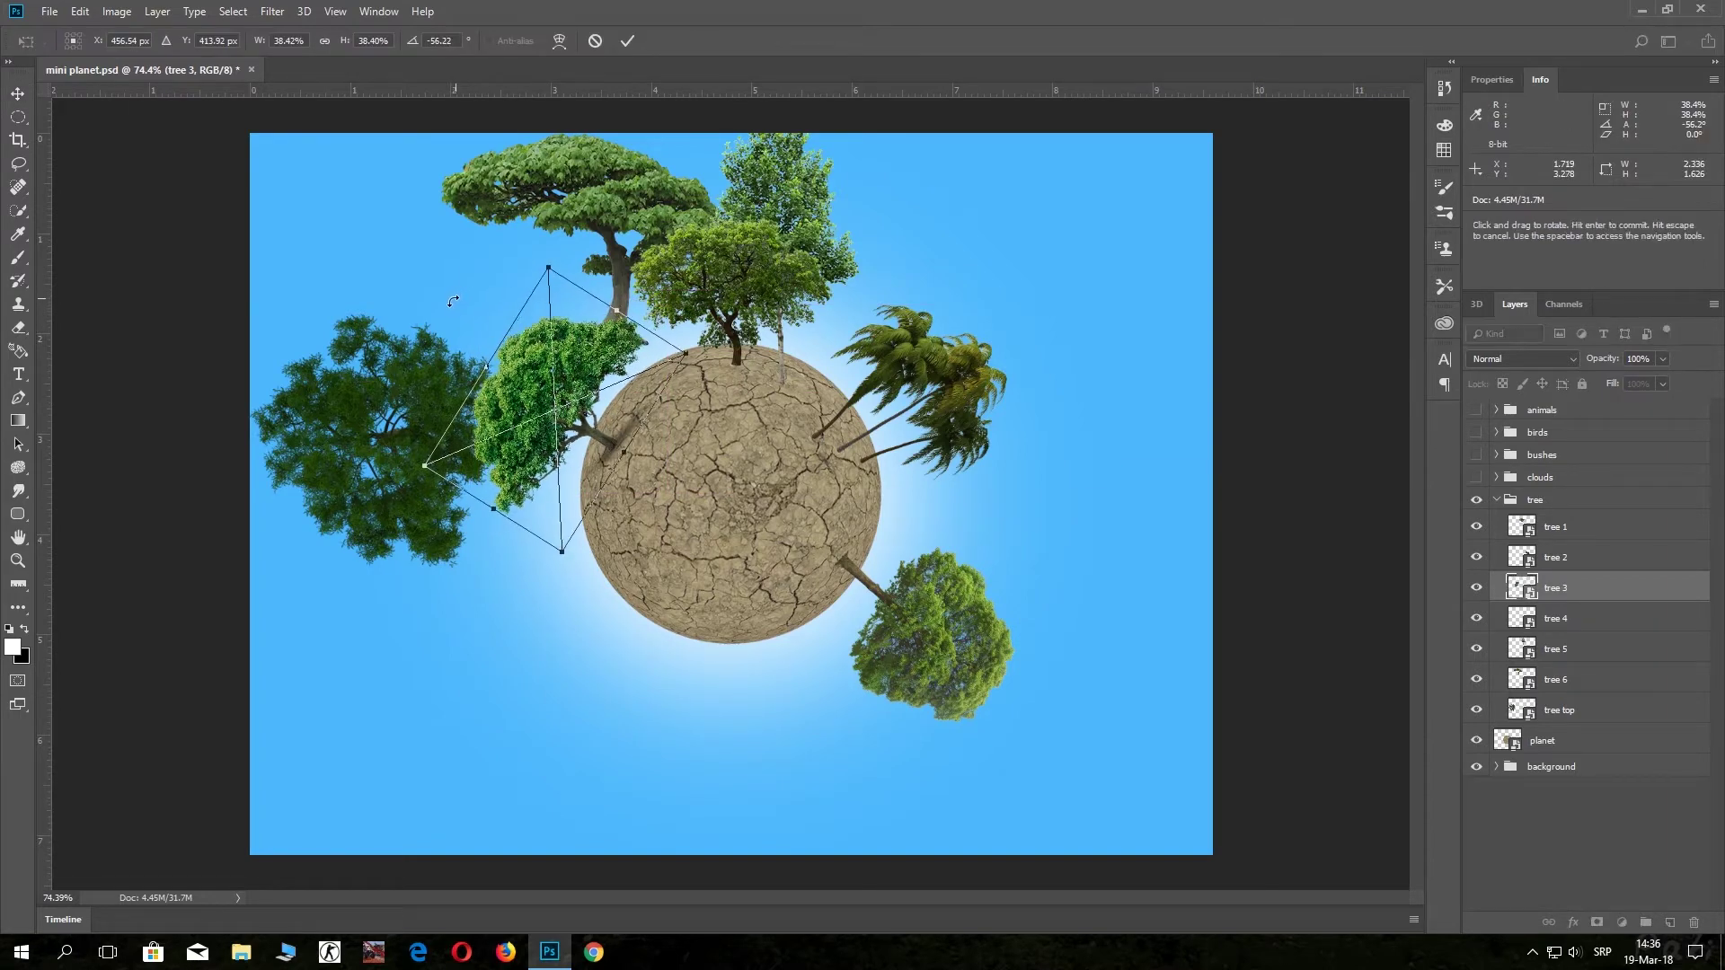
drag(459, 298, 443, 316)
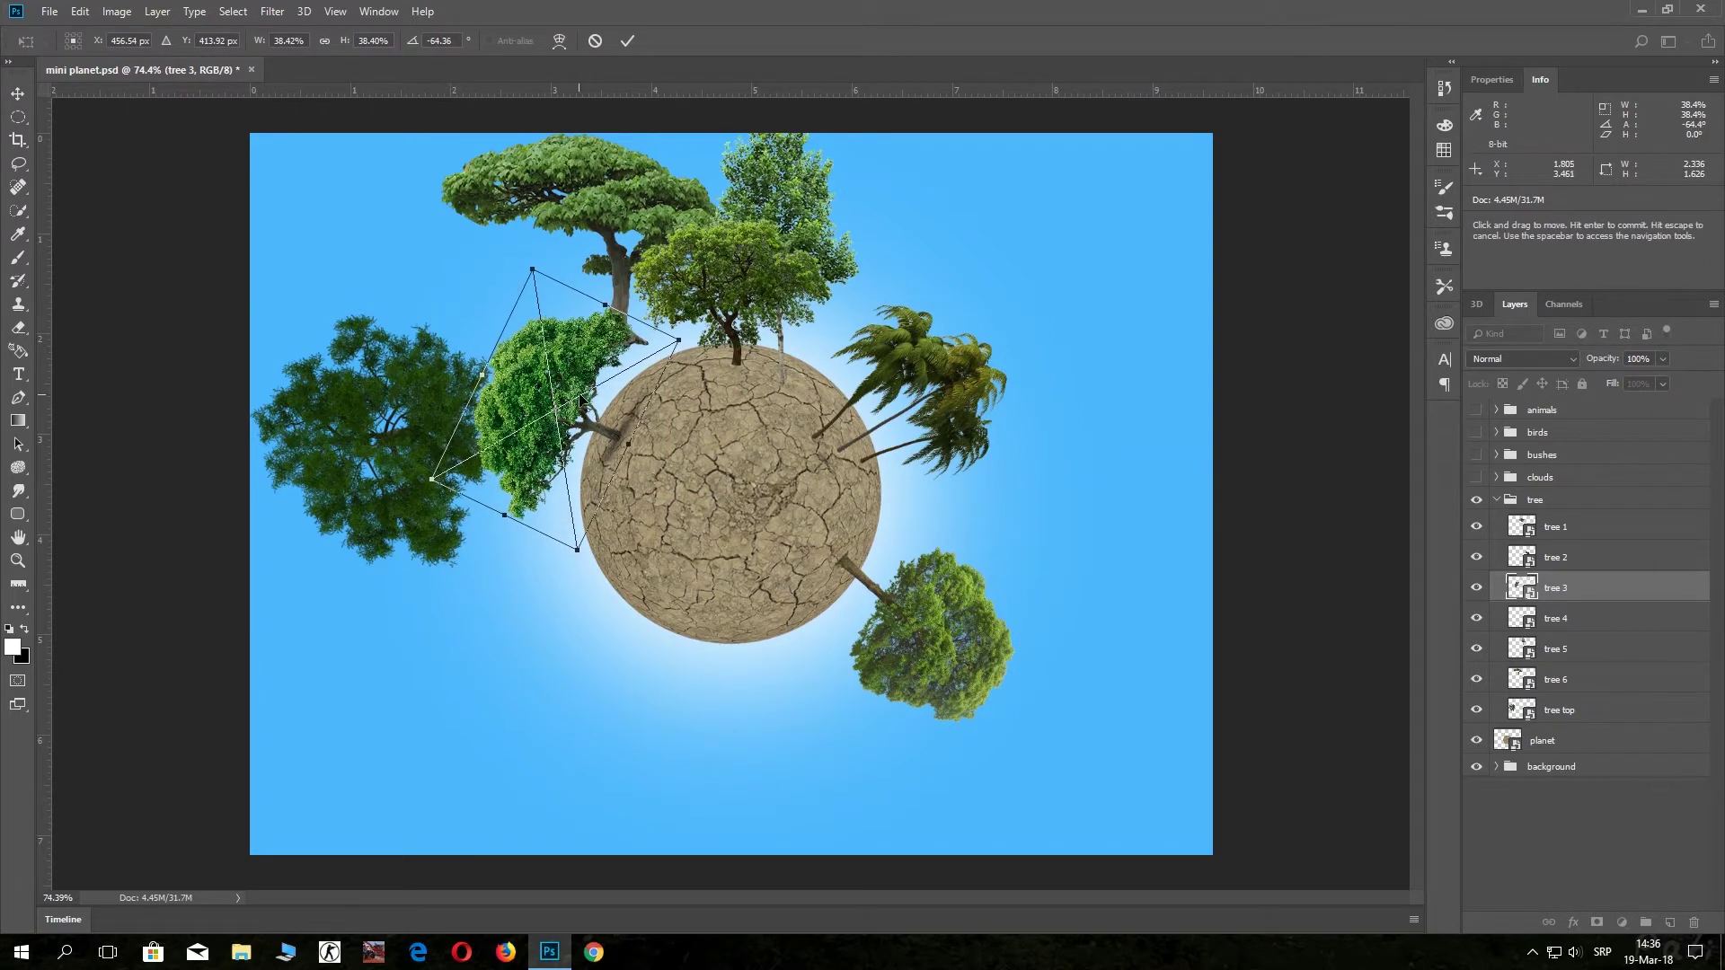
drag(592, 399, 581, 405)
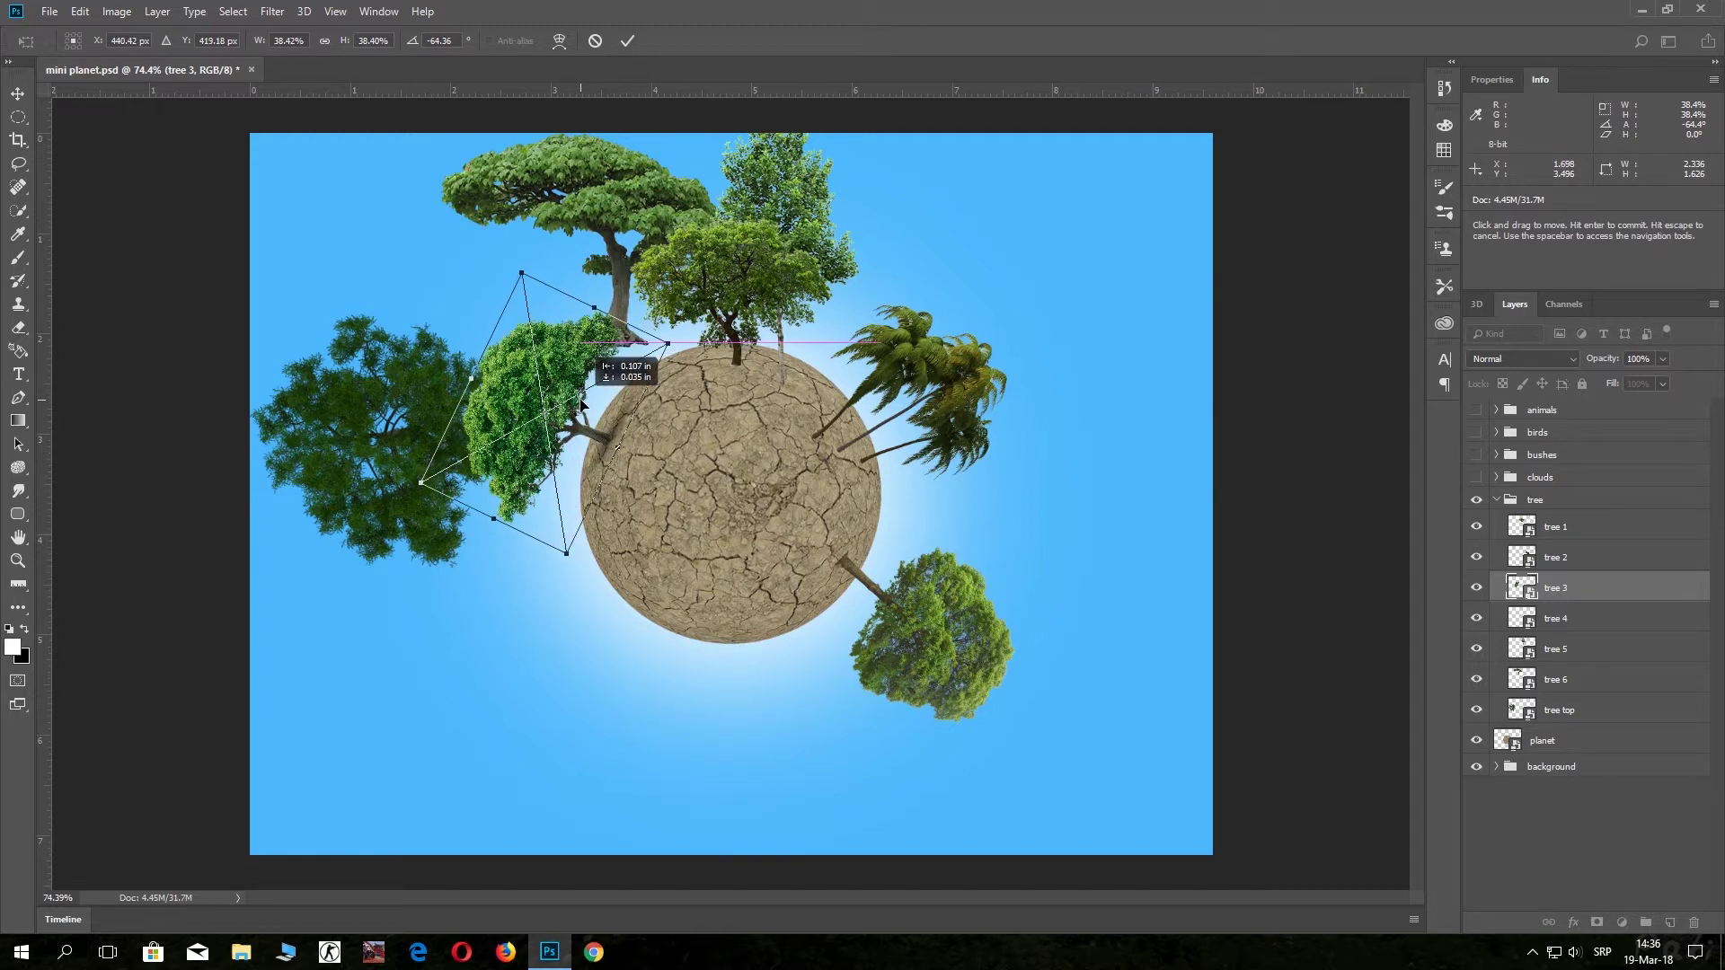
click(627, 41)
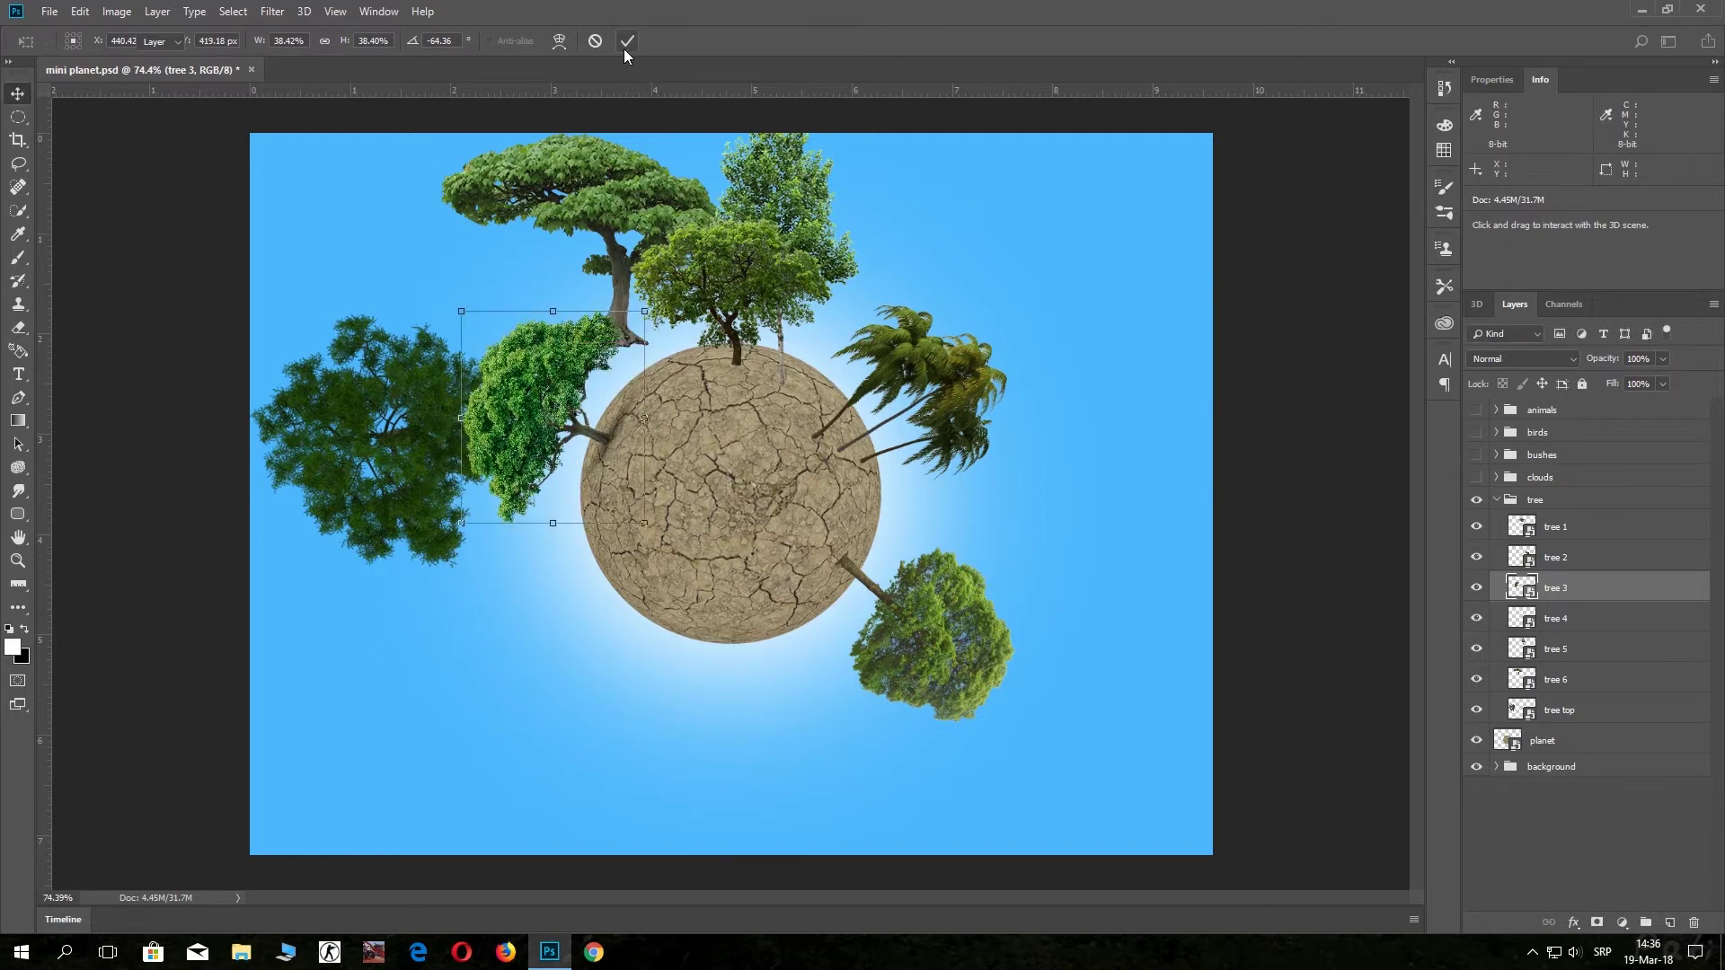
Re-rotate tree 4 to about 127.5° around the lower-right rim.
click(1522, 620)
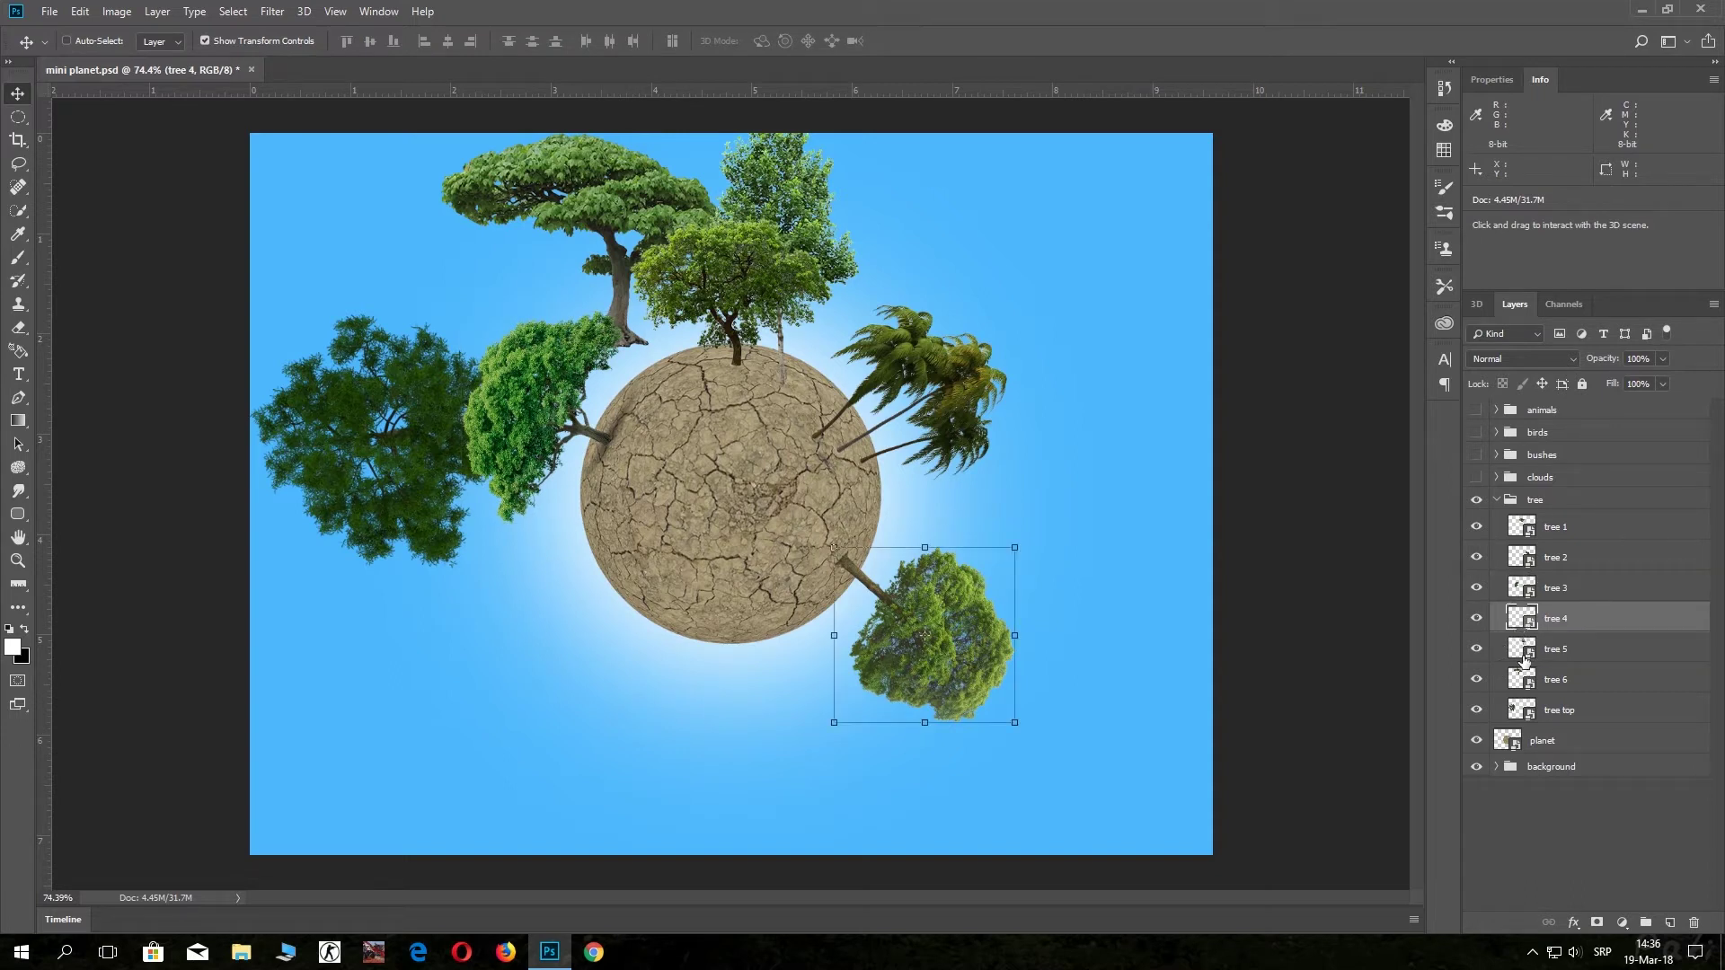
click(1525, 658)
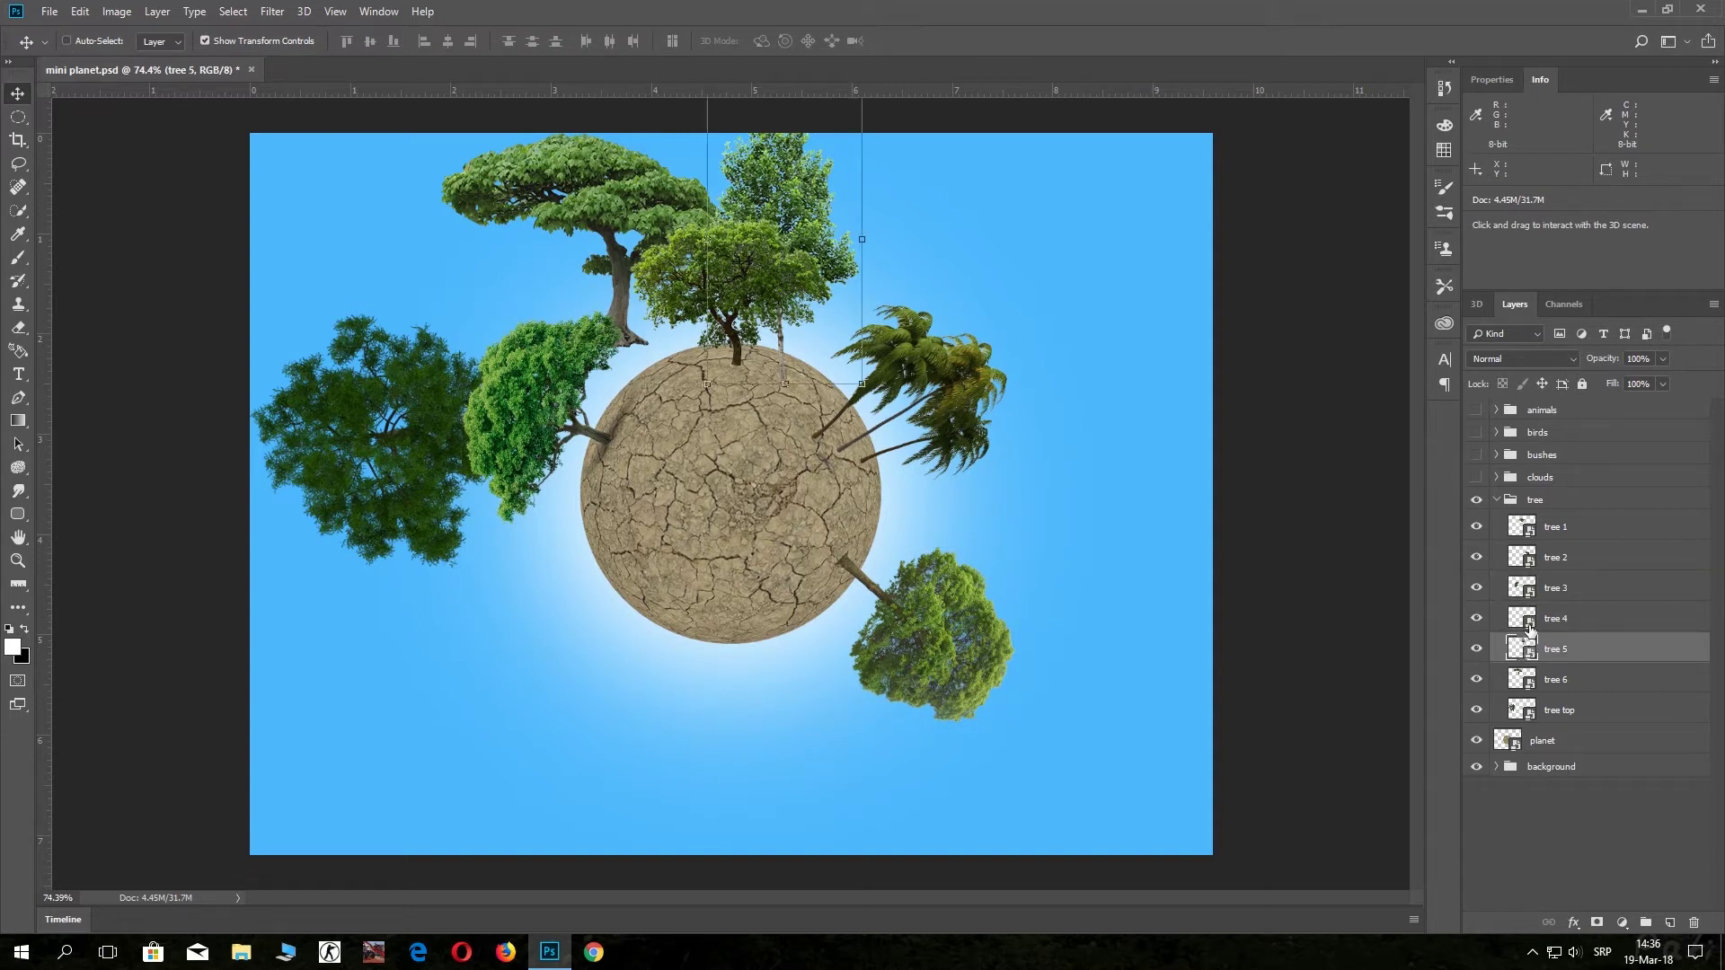
click(1530, 631)
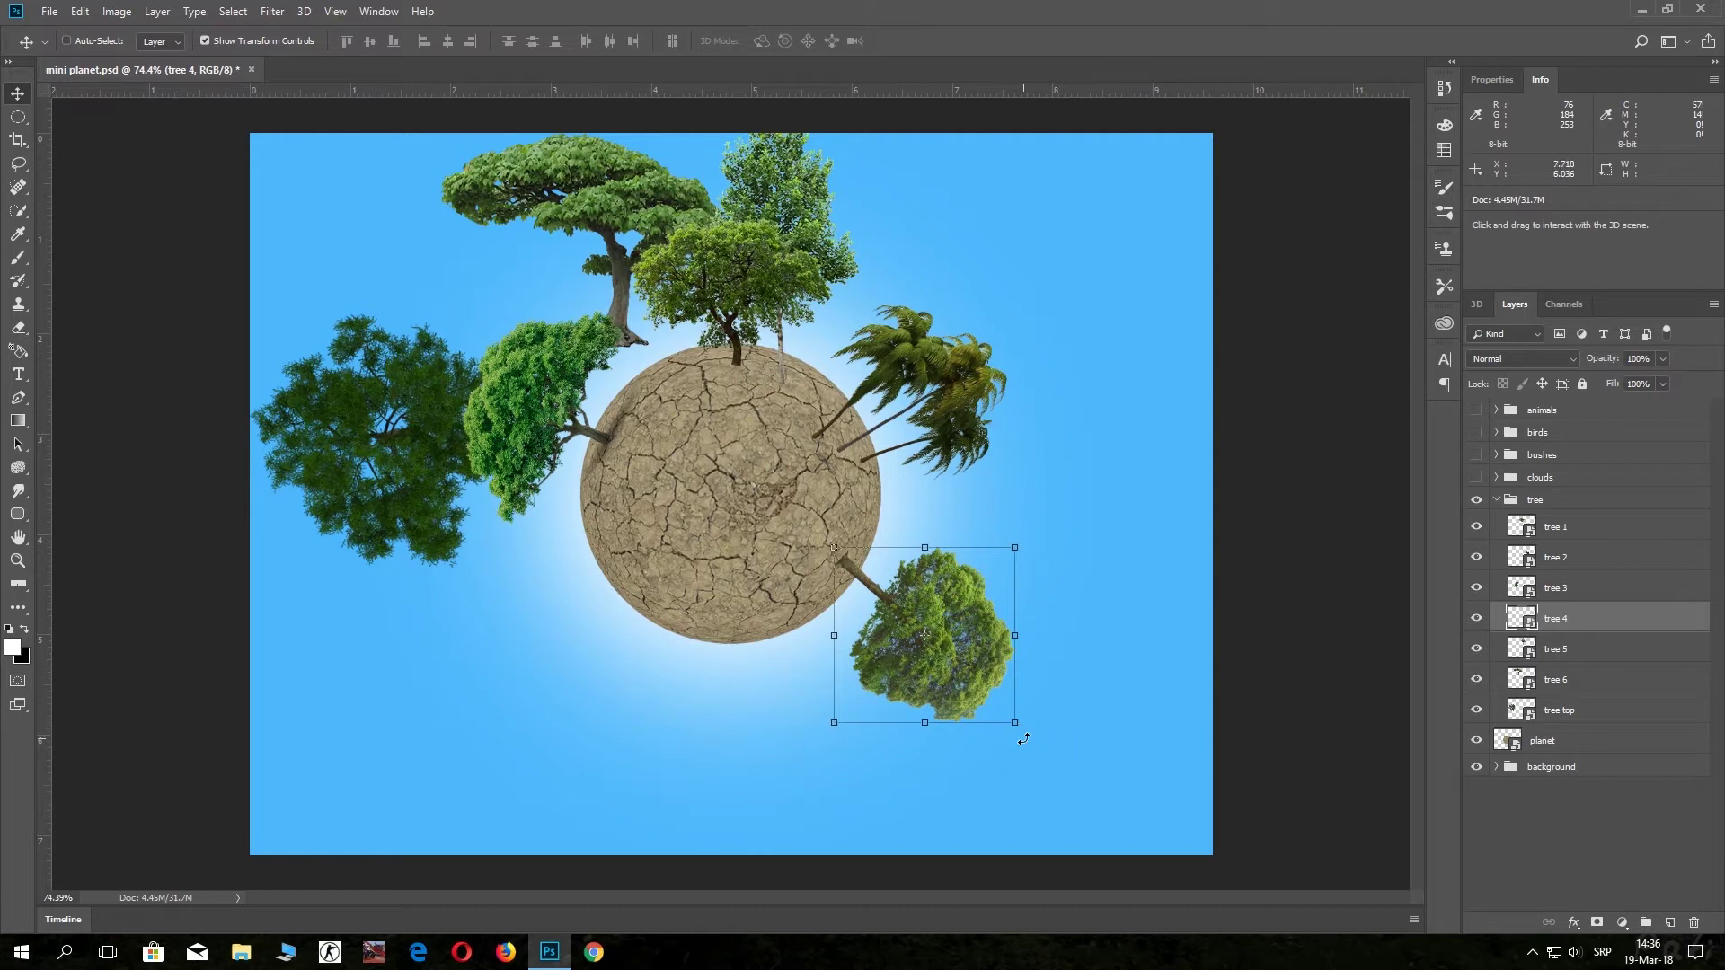
drag(1023, 739, 1040, 729)
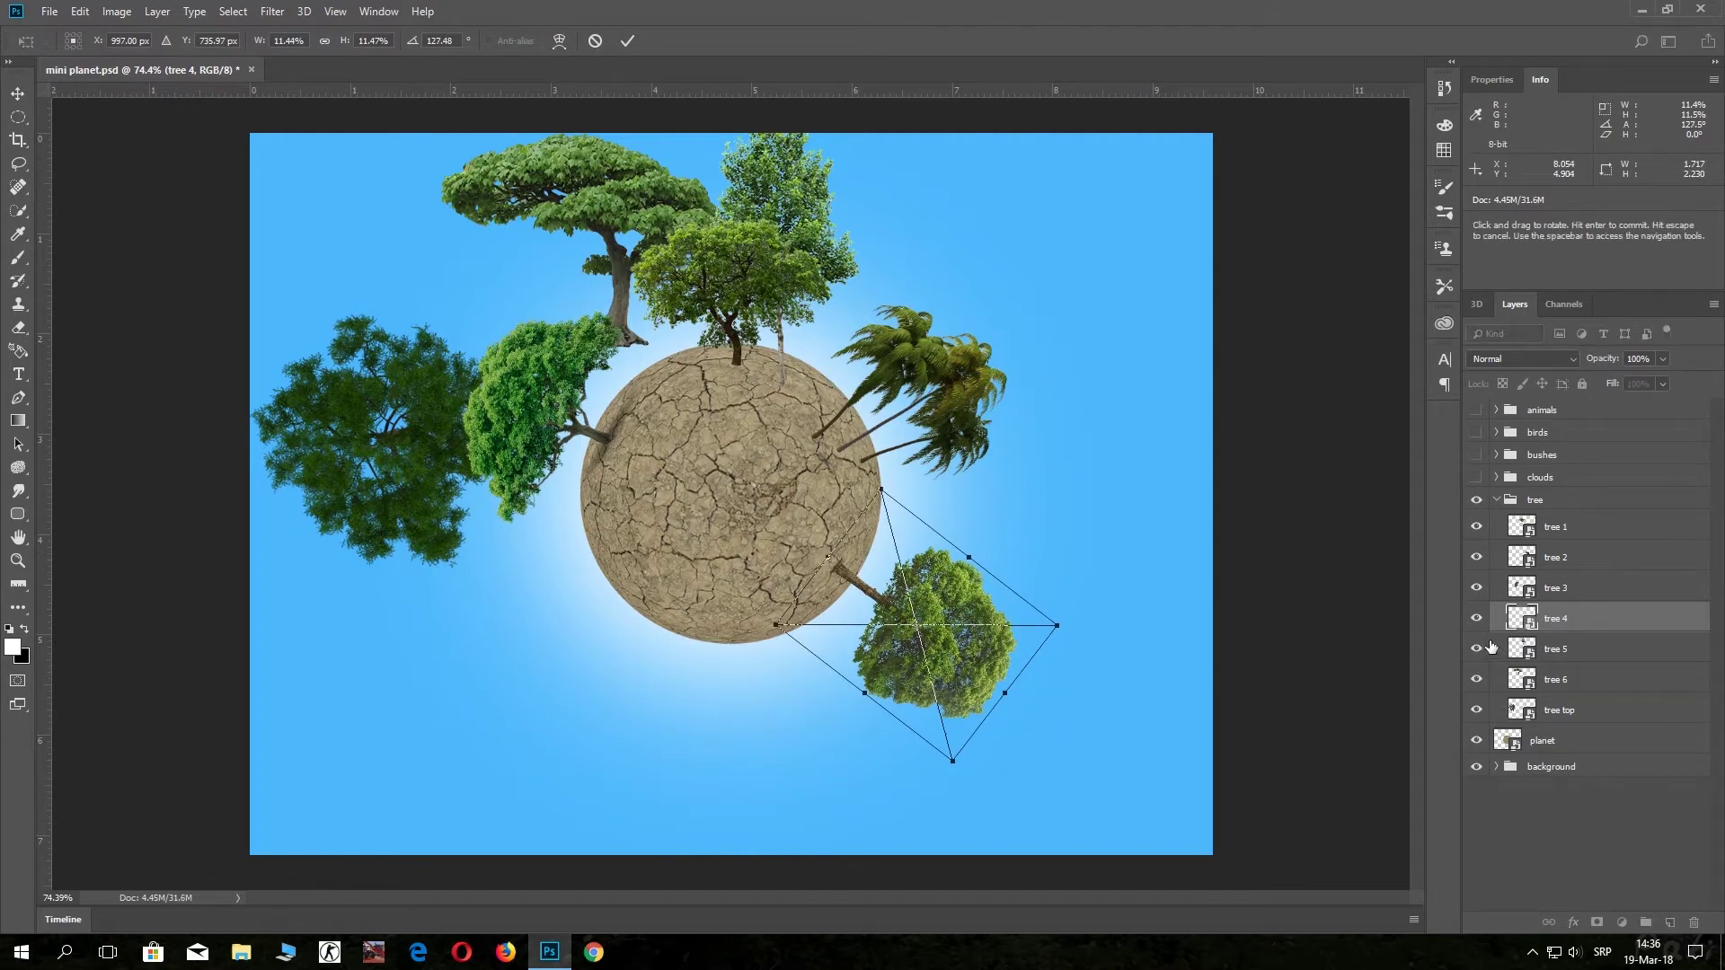
click(629, 43)
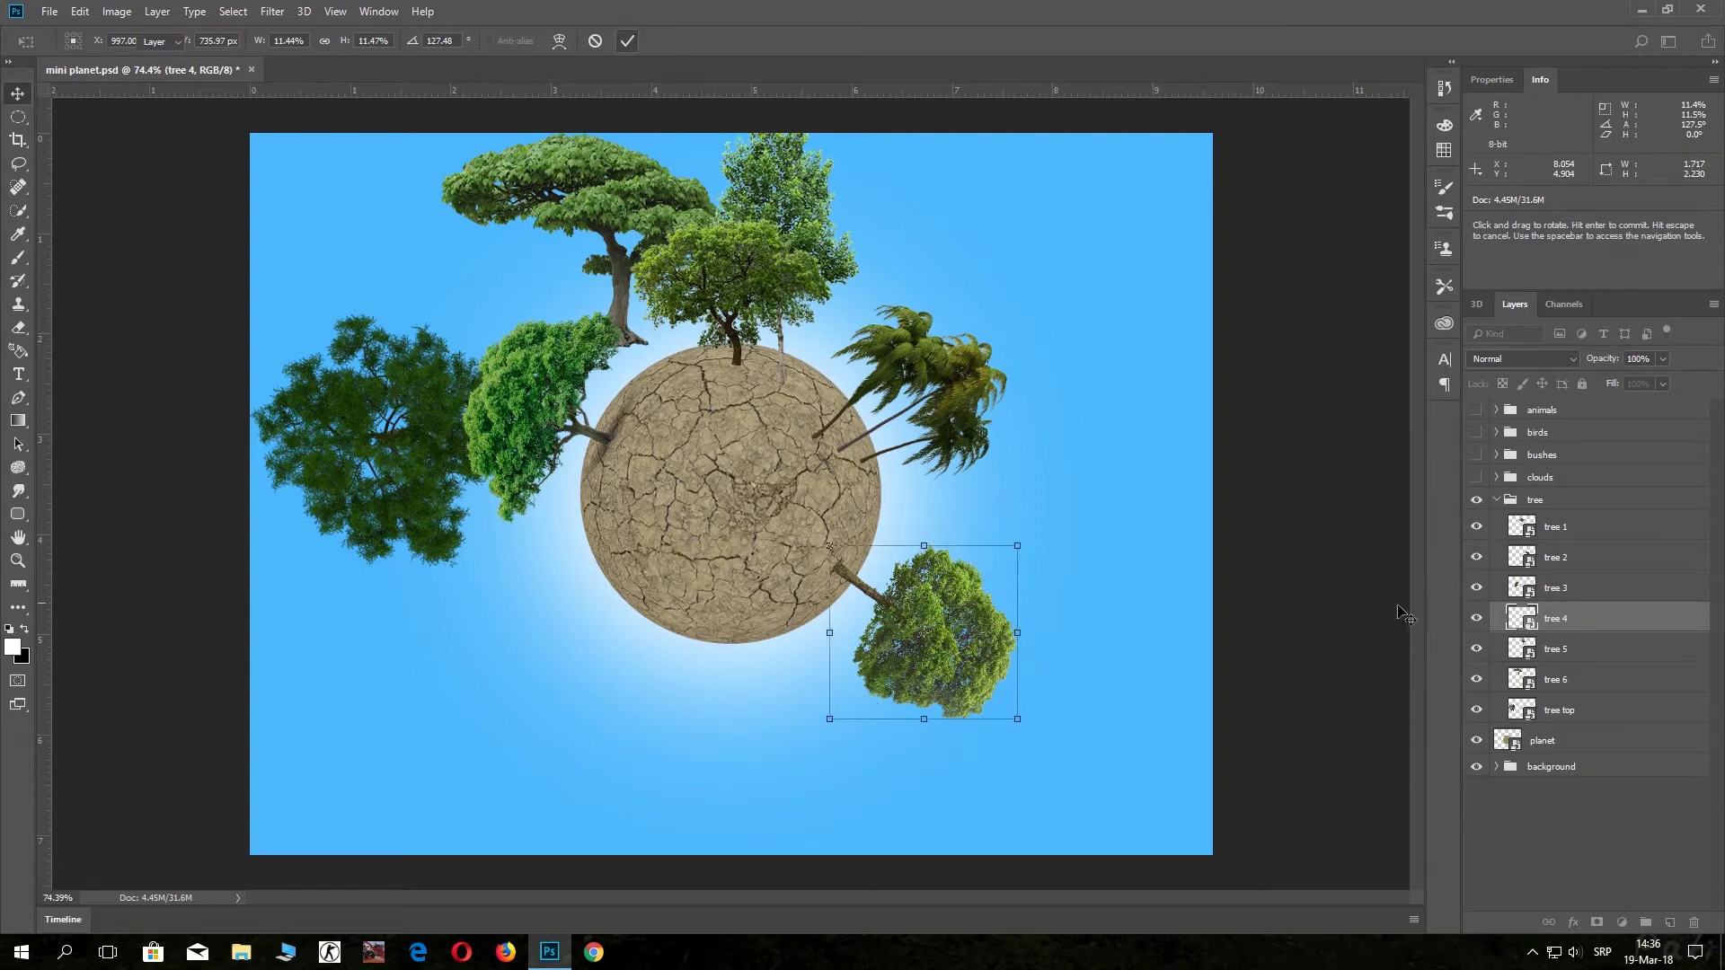
click(1517, 654)
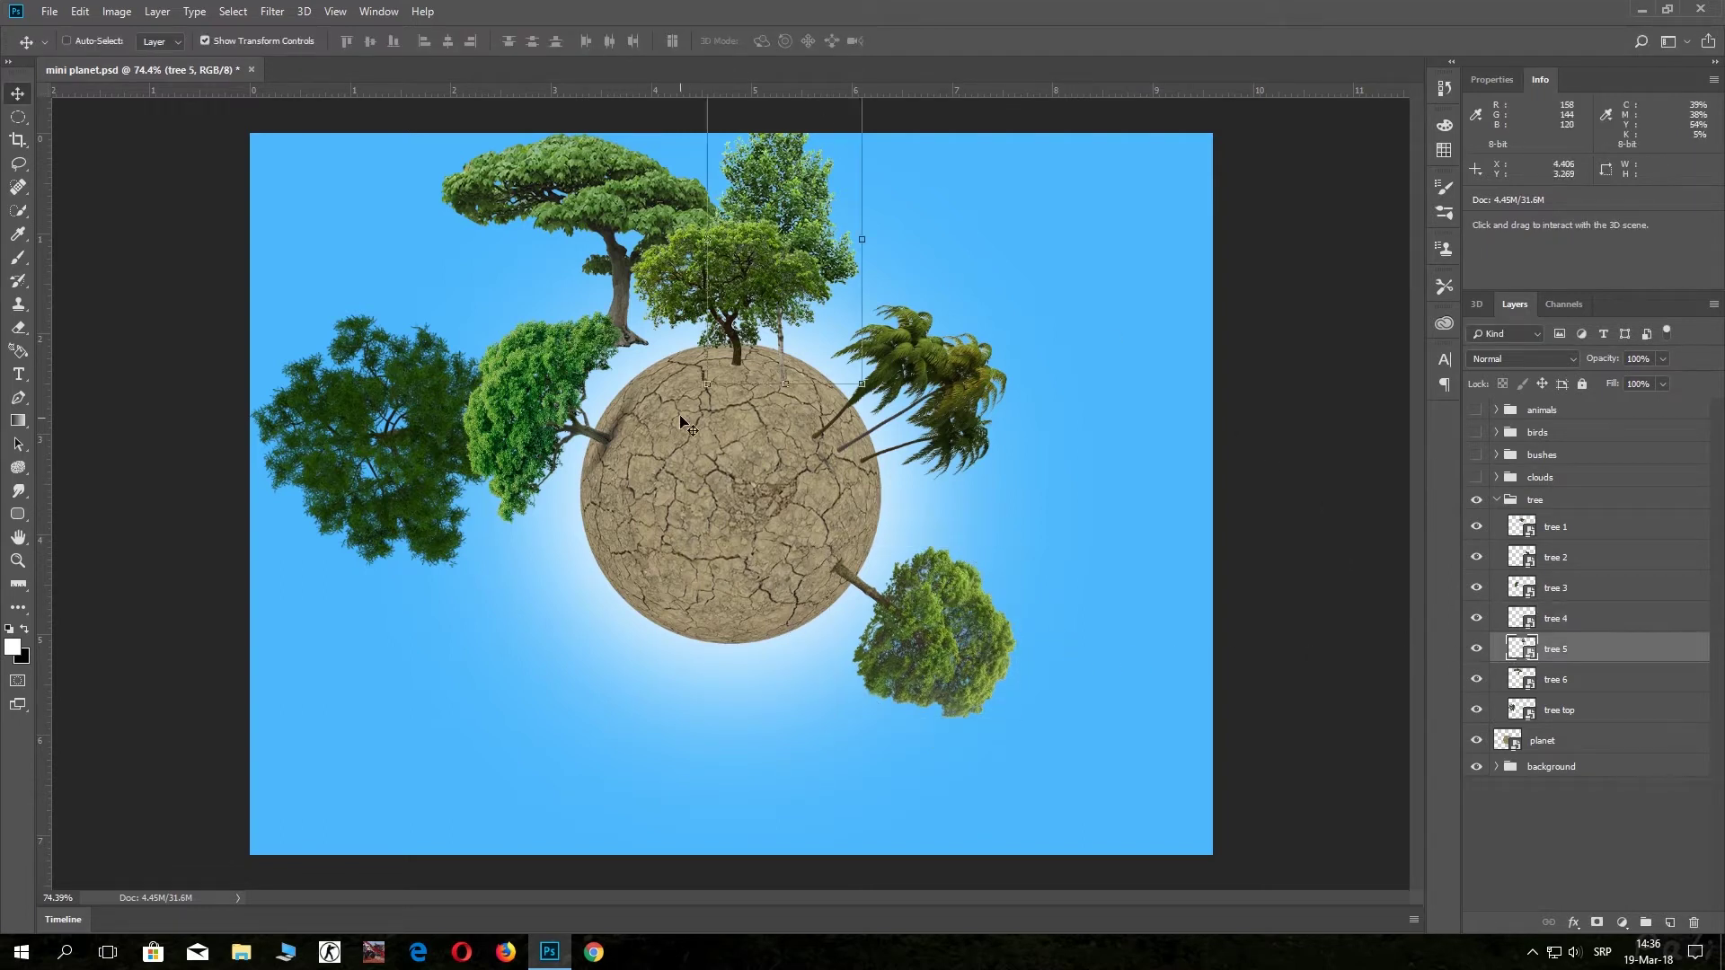
Hang tree 5 upside down beneath the planet at about 4.85% scale.
mouse_move(785, 206)
mouse_down()
mouse_move(751, 366)
mouse_move(652, 636)
mouse_up()
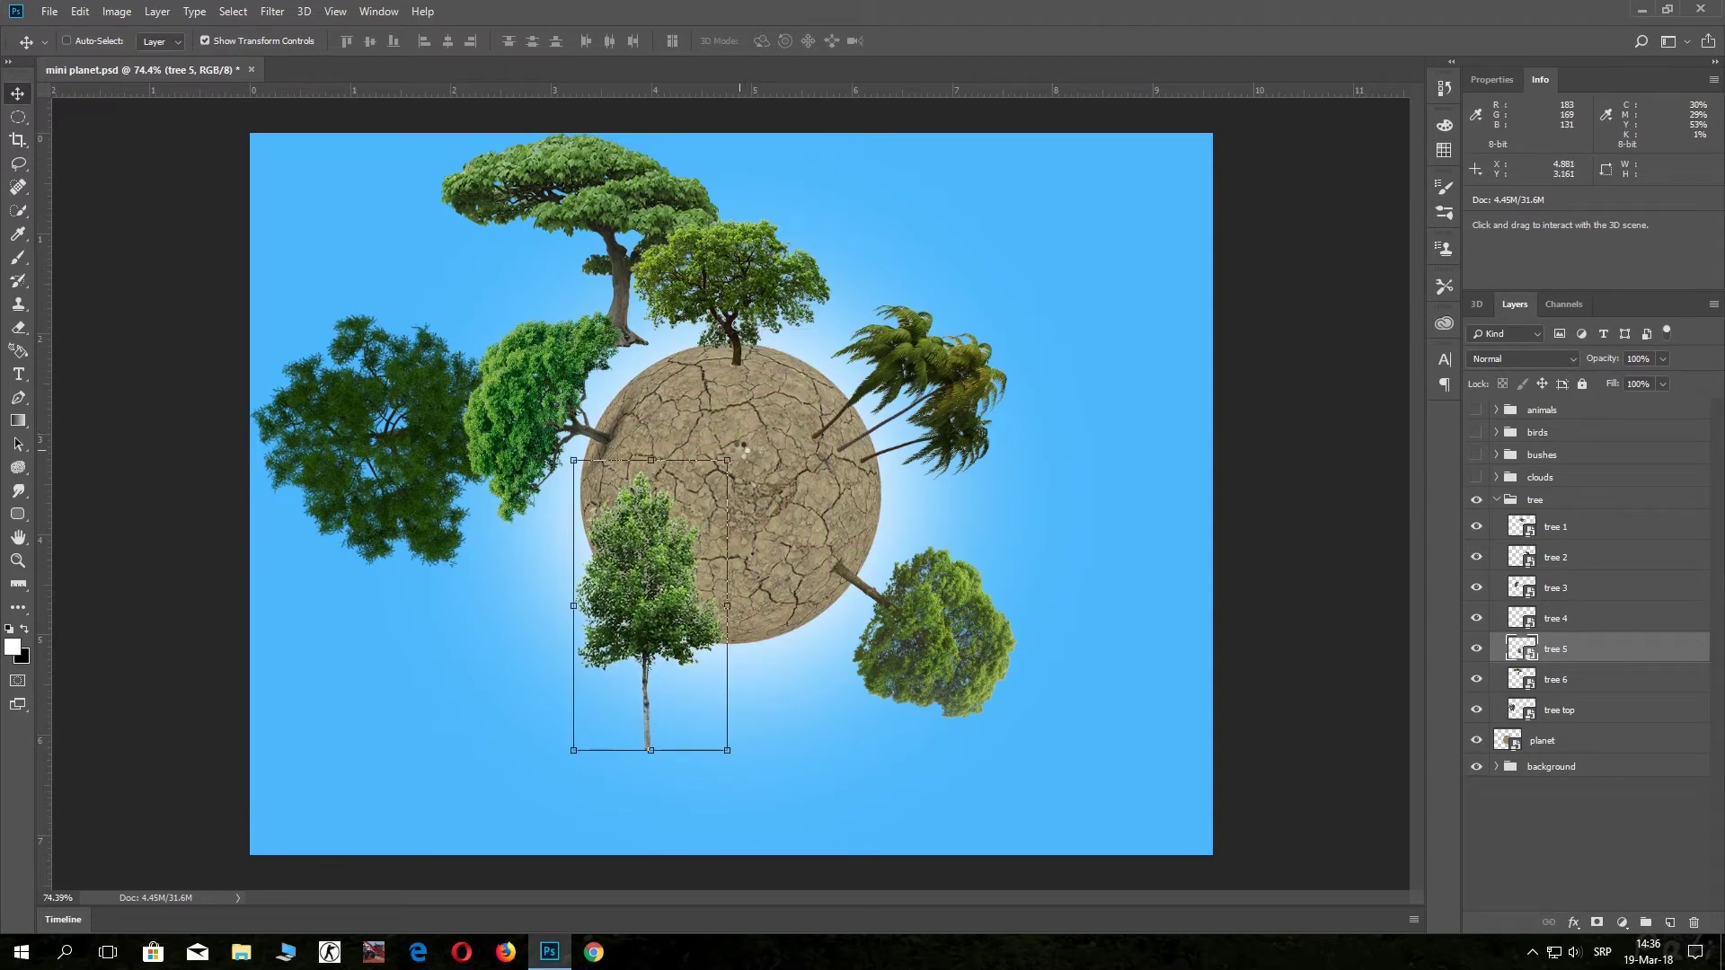
mouse_move(740, 446)
mouse_down()
mouse_move(794, 554)
mouse_move(523, 811)
mouse_up()
drag(703, 569, 810, 800)
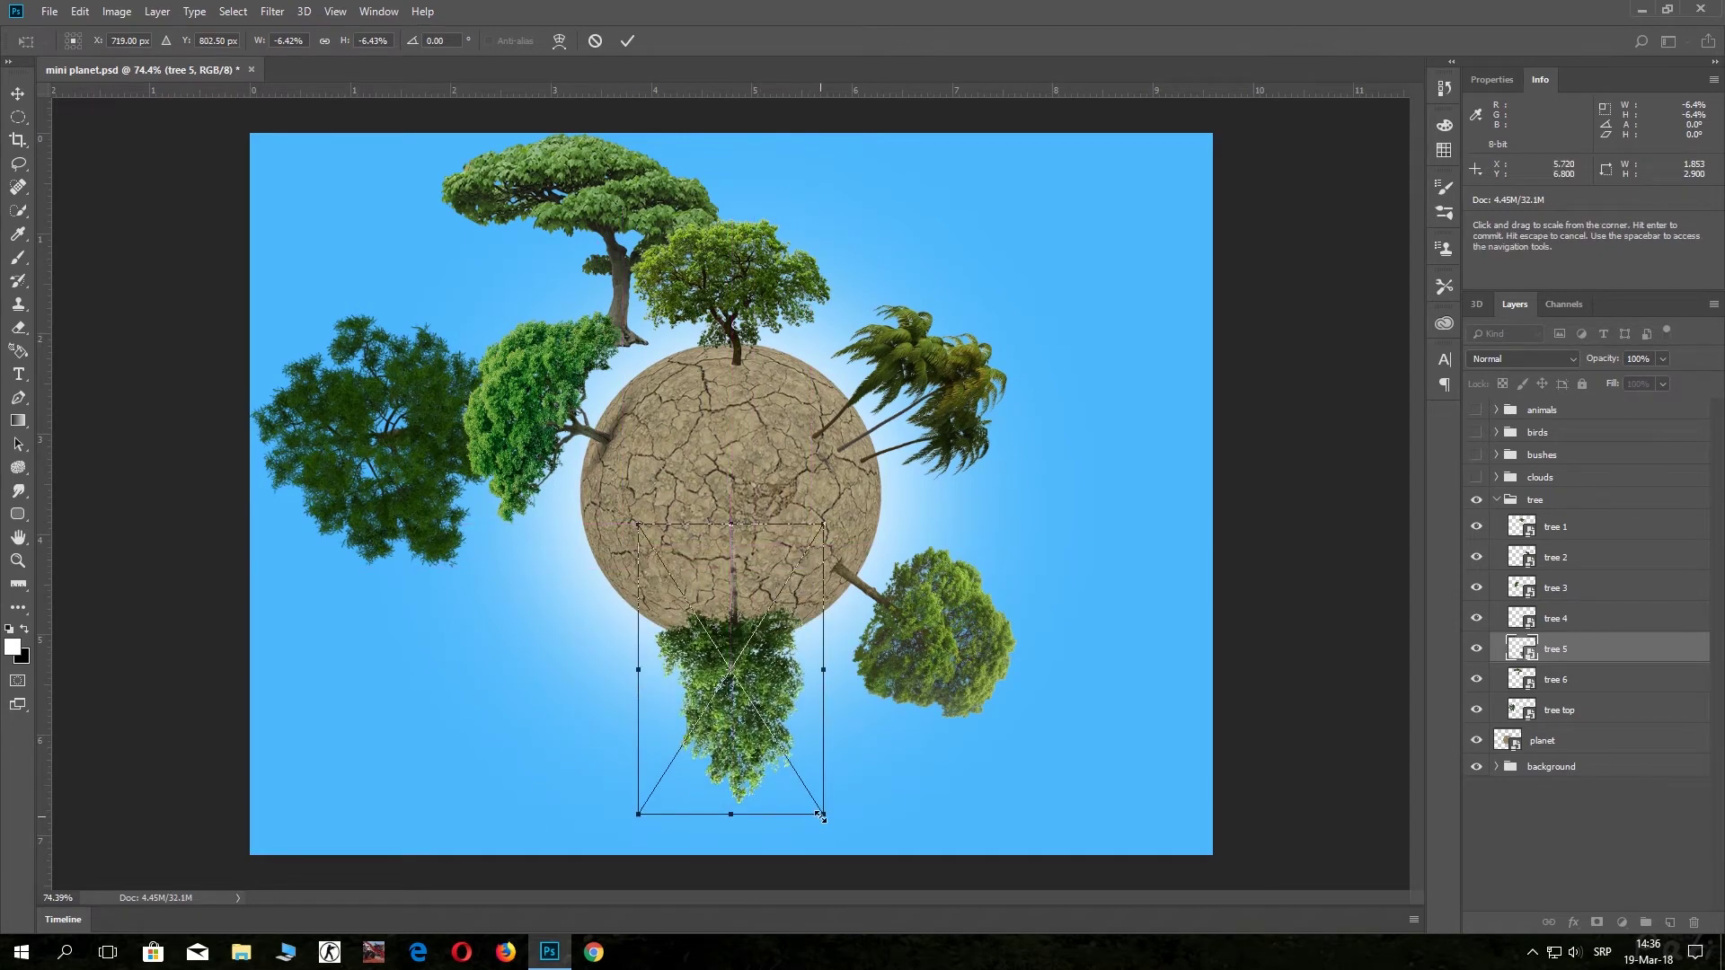
drag(821, 815, 778, 743)
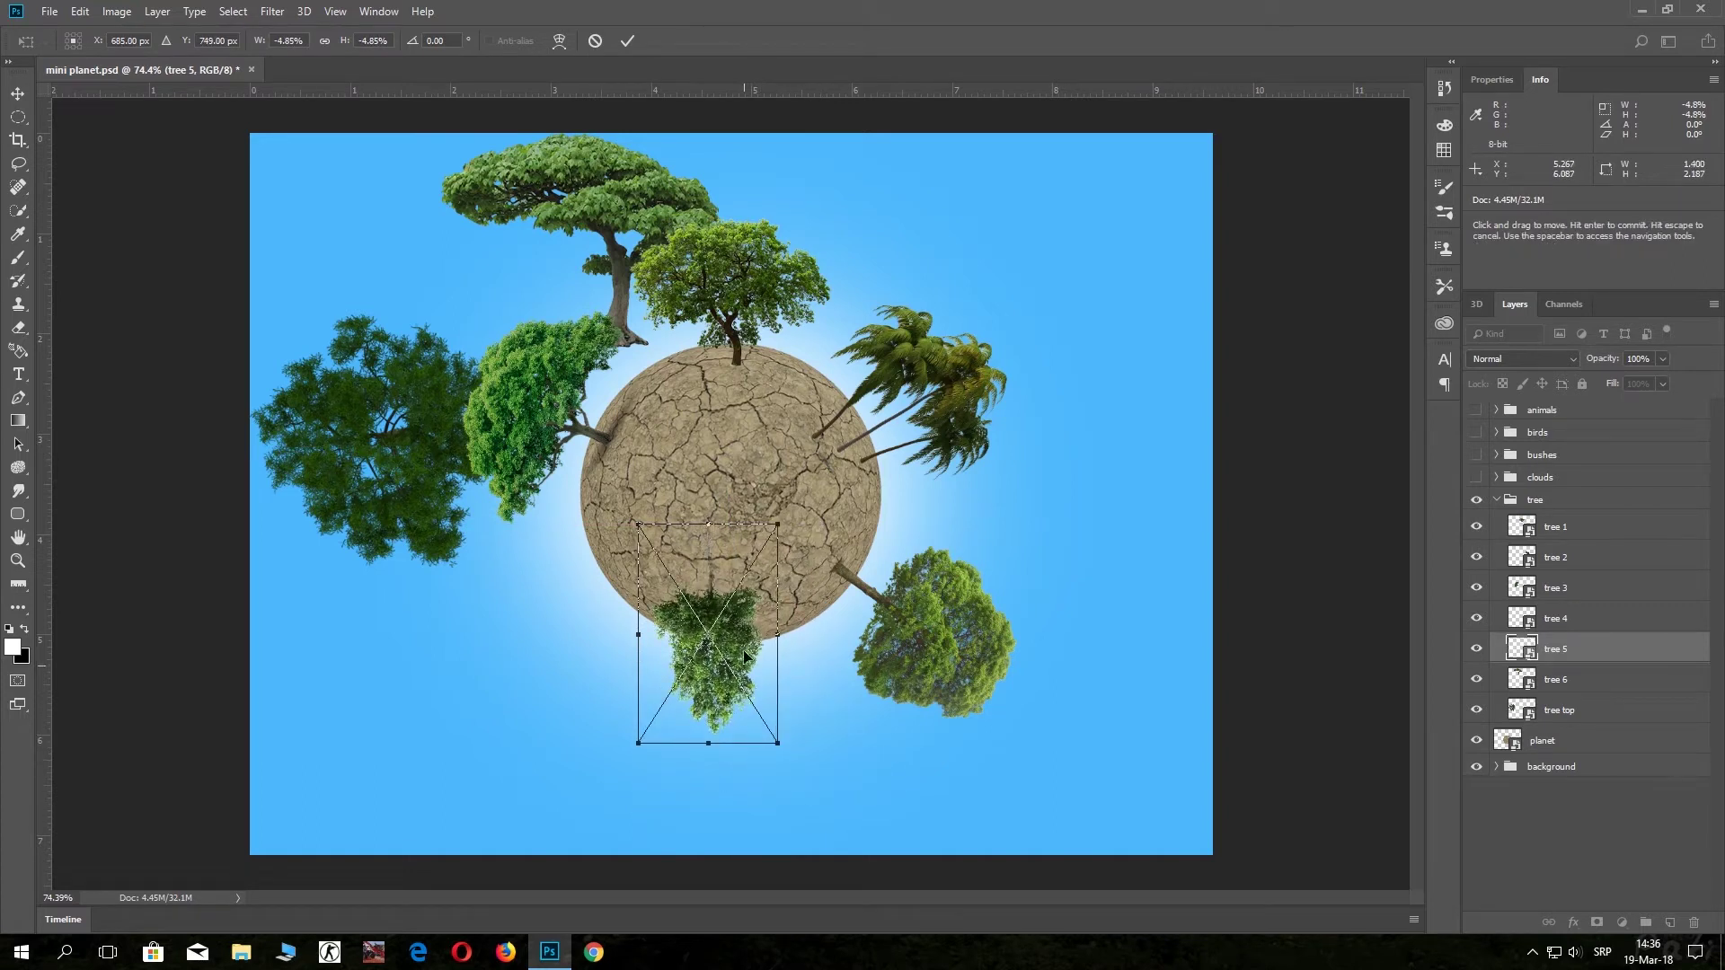
drag(743, 657, 771, 725)
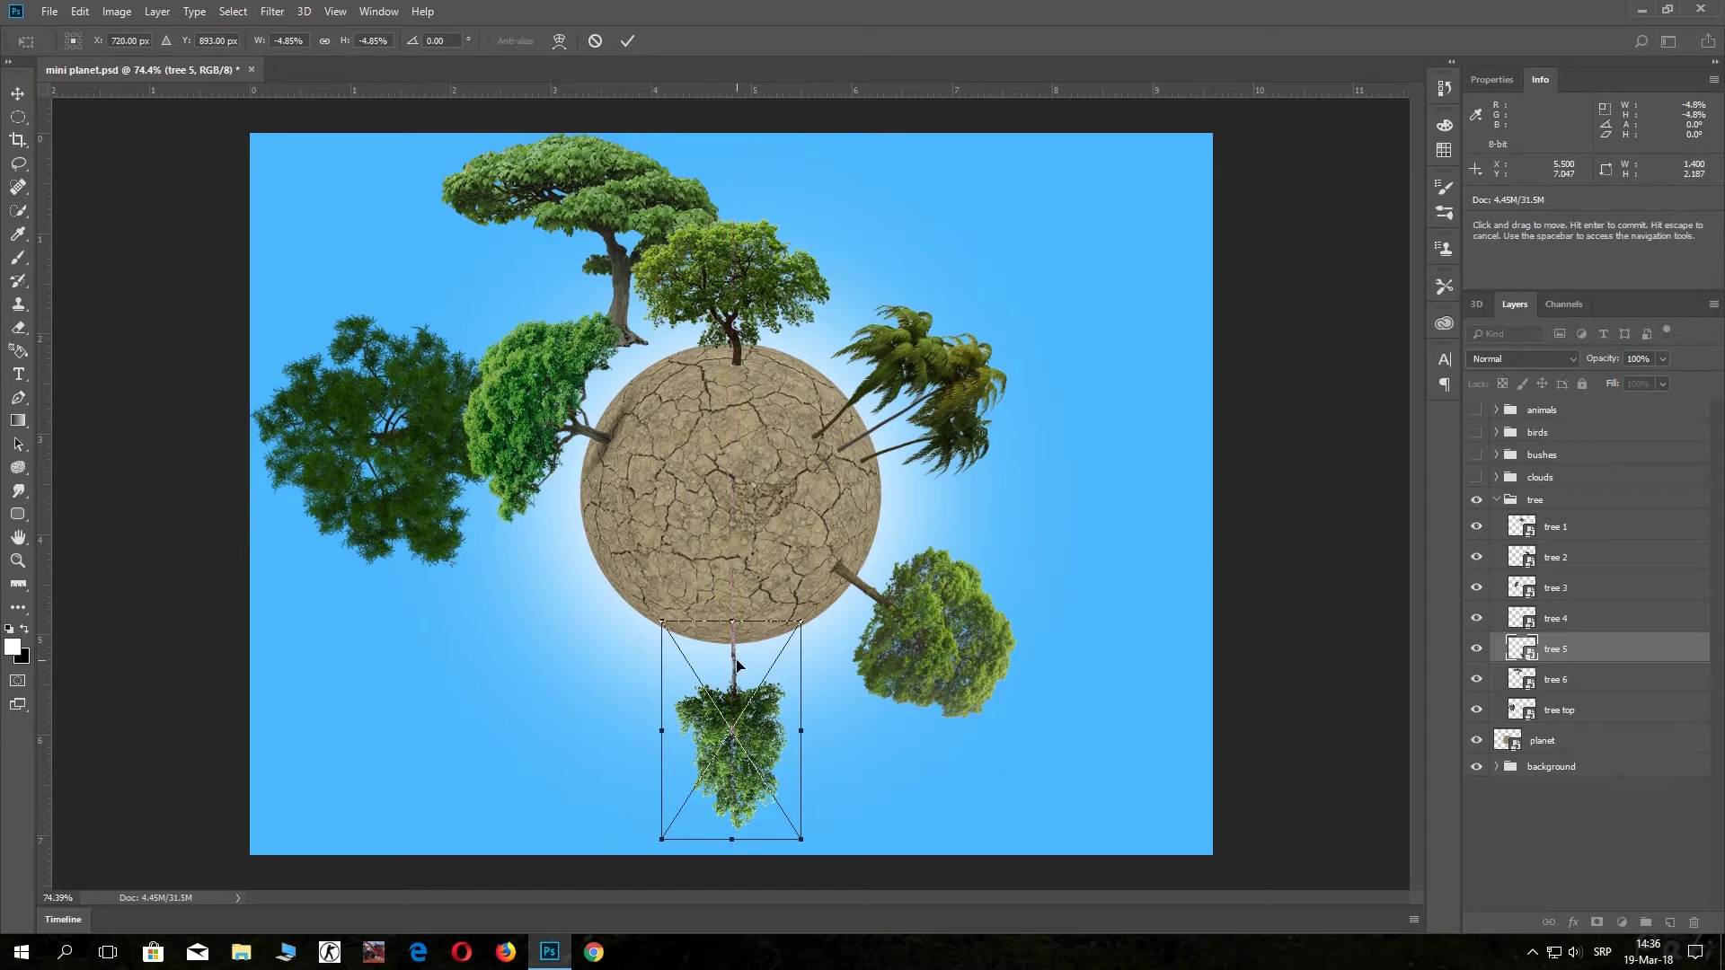
drag(742, 665, 738, 665)
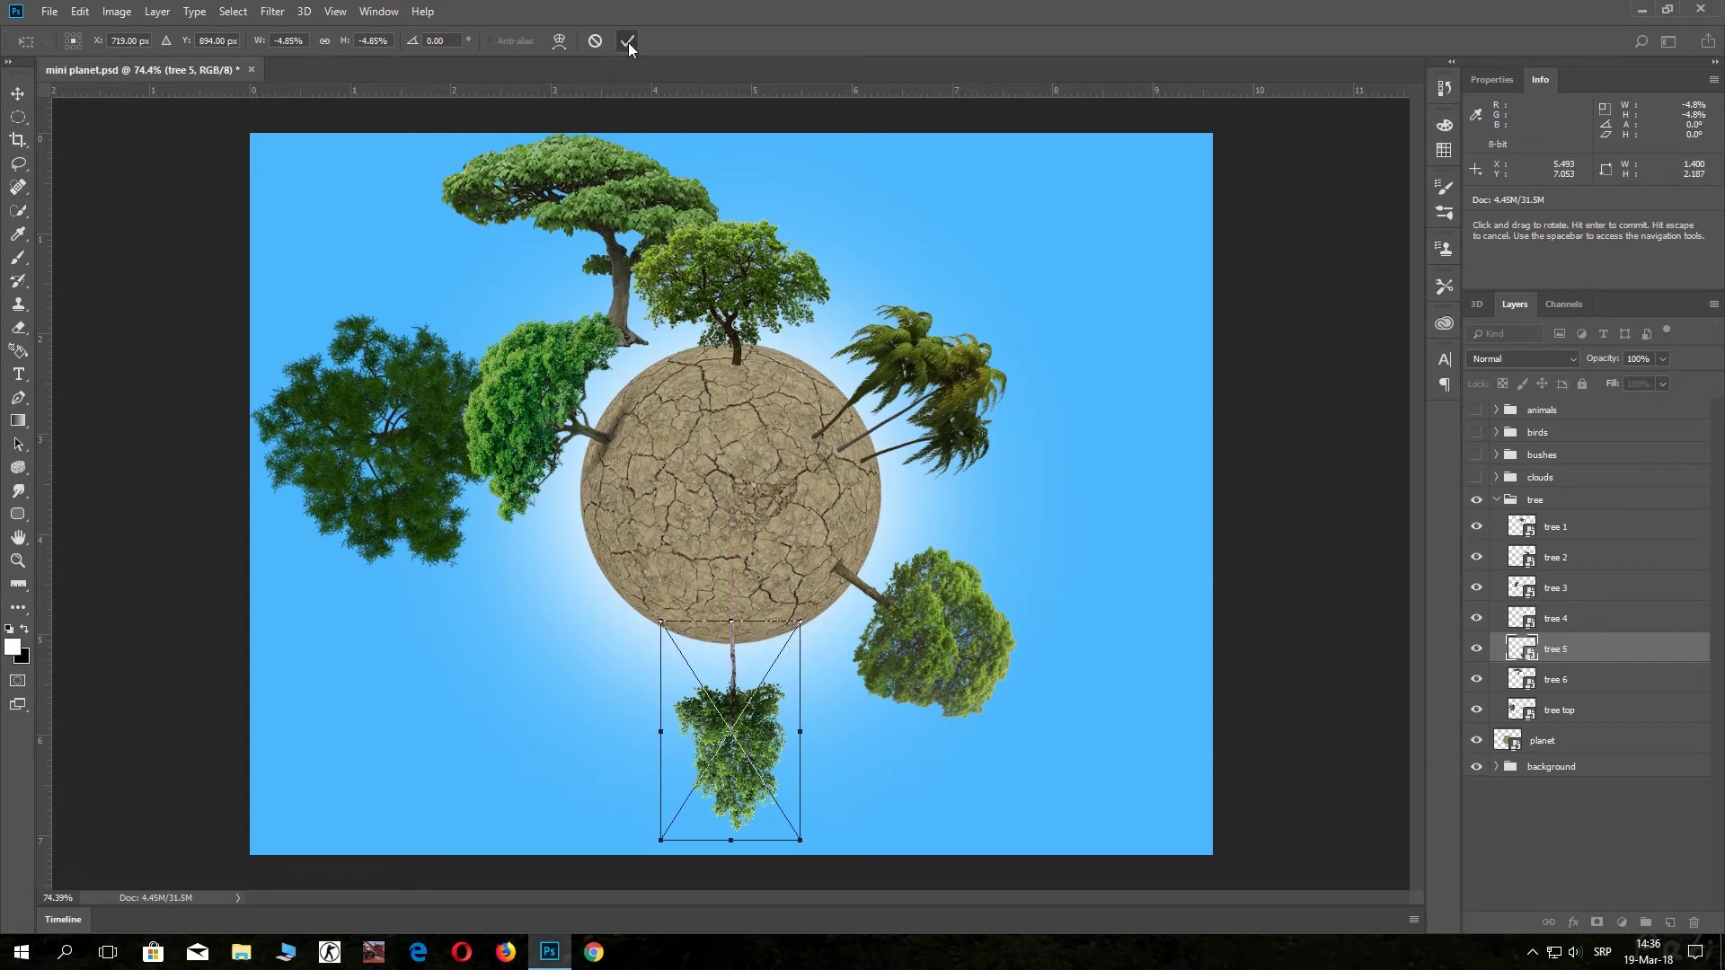
key(Return)
click(1518, 687)
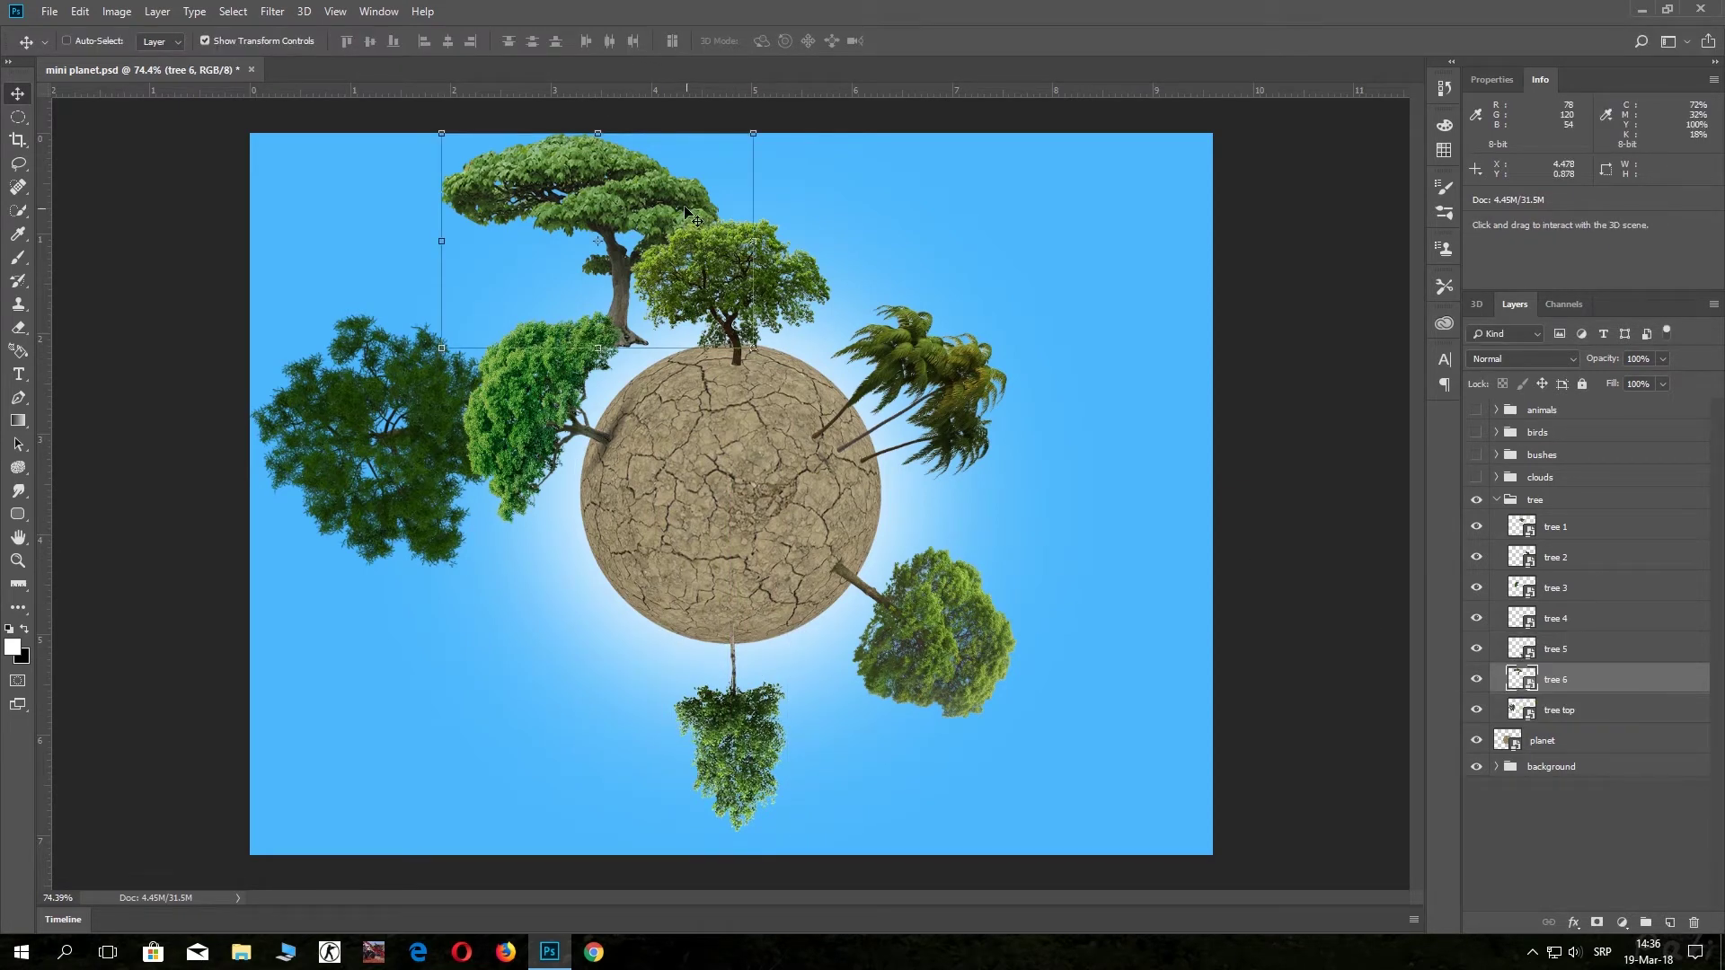
Place tree 6 at the lower-left rim rotated about -130°, then hide transform controls.
drag(668, 192, 603, 550)
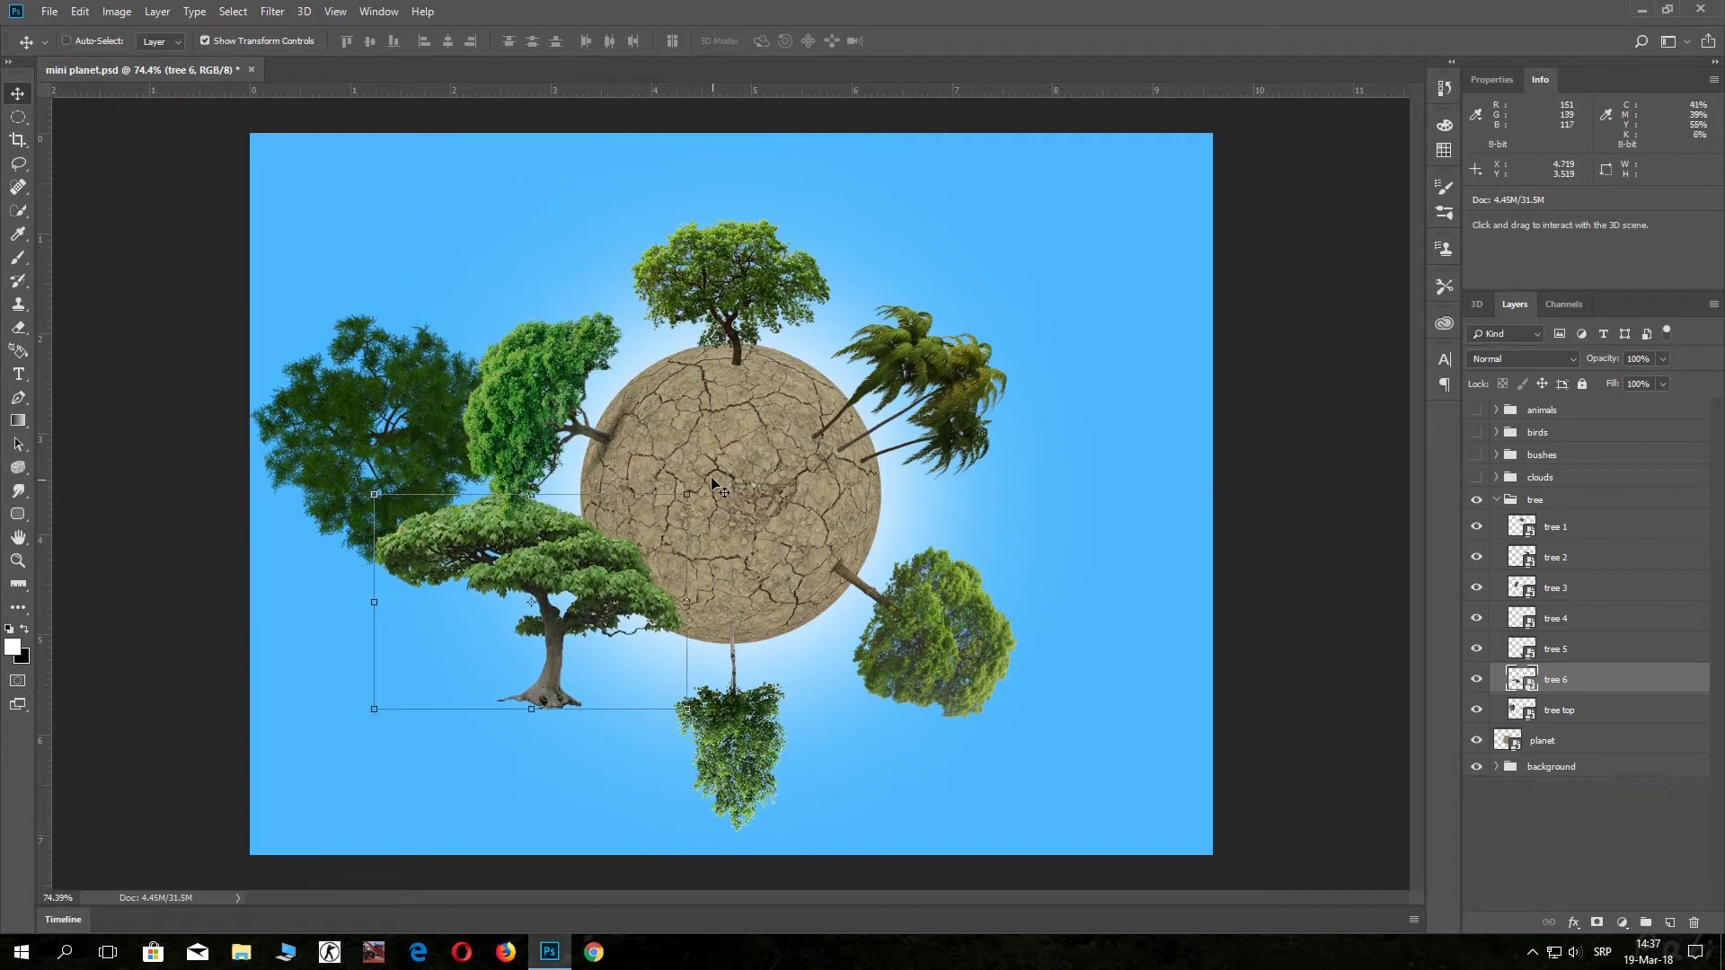
key(ctrl+t)
mouse_move(698, 479)
mouse_down()
mouse_move(558, 550)
mouse_move(511, 495)
mouse_move(271, 705)
mouse_up()
drag(503, 624, 621, 614)
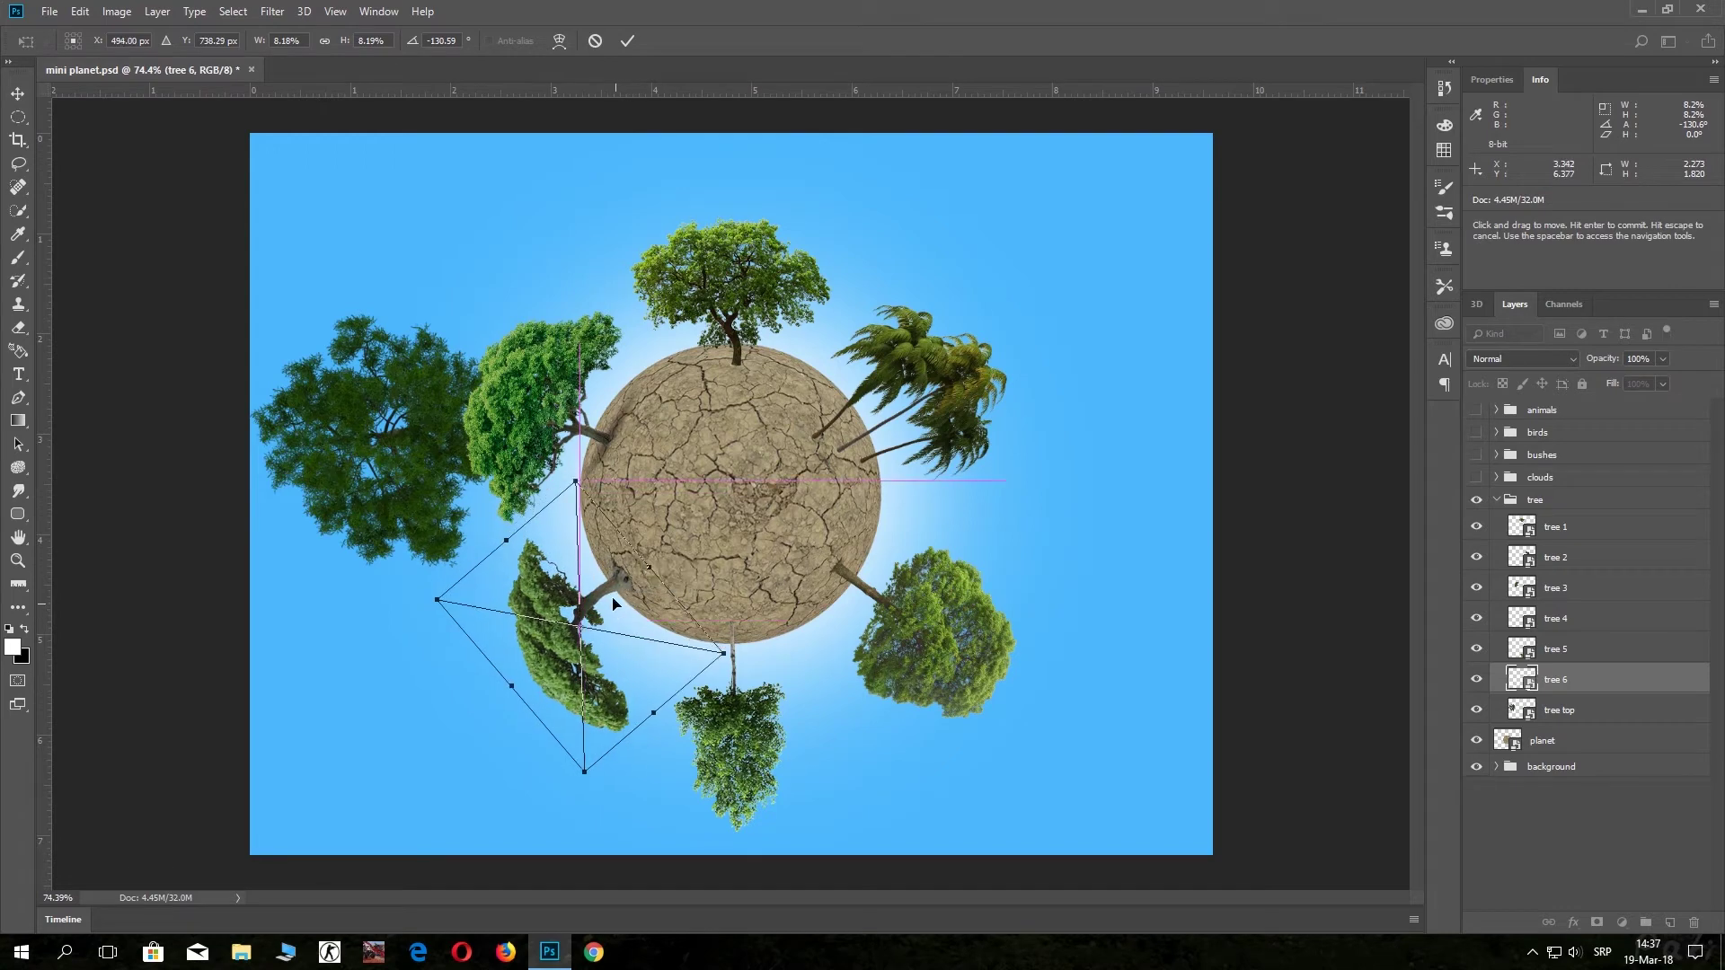
click(629, 40)
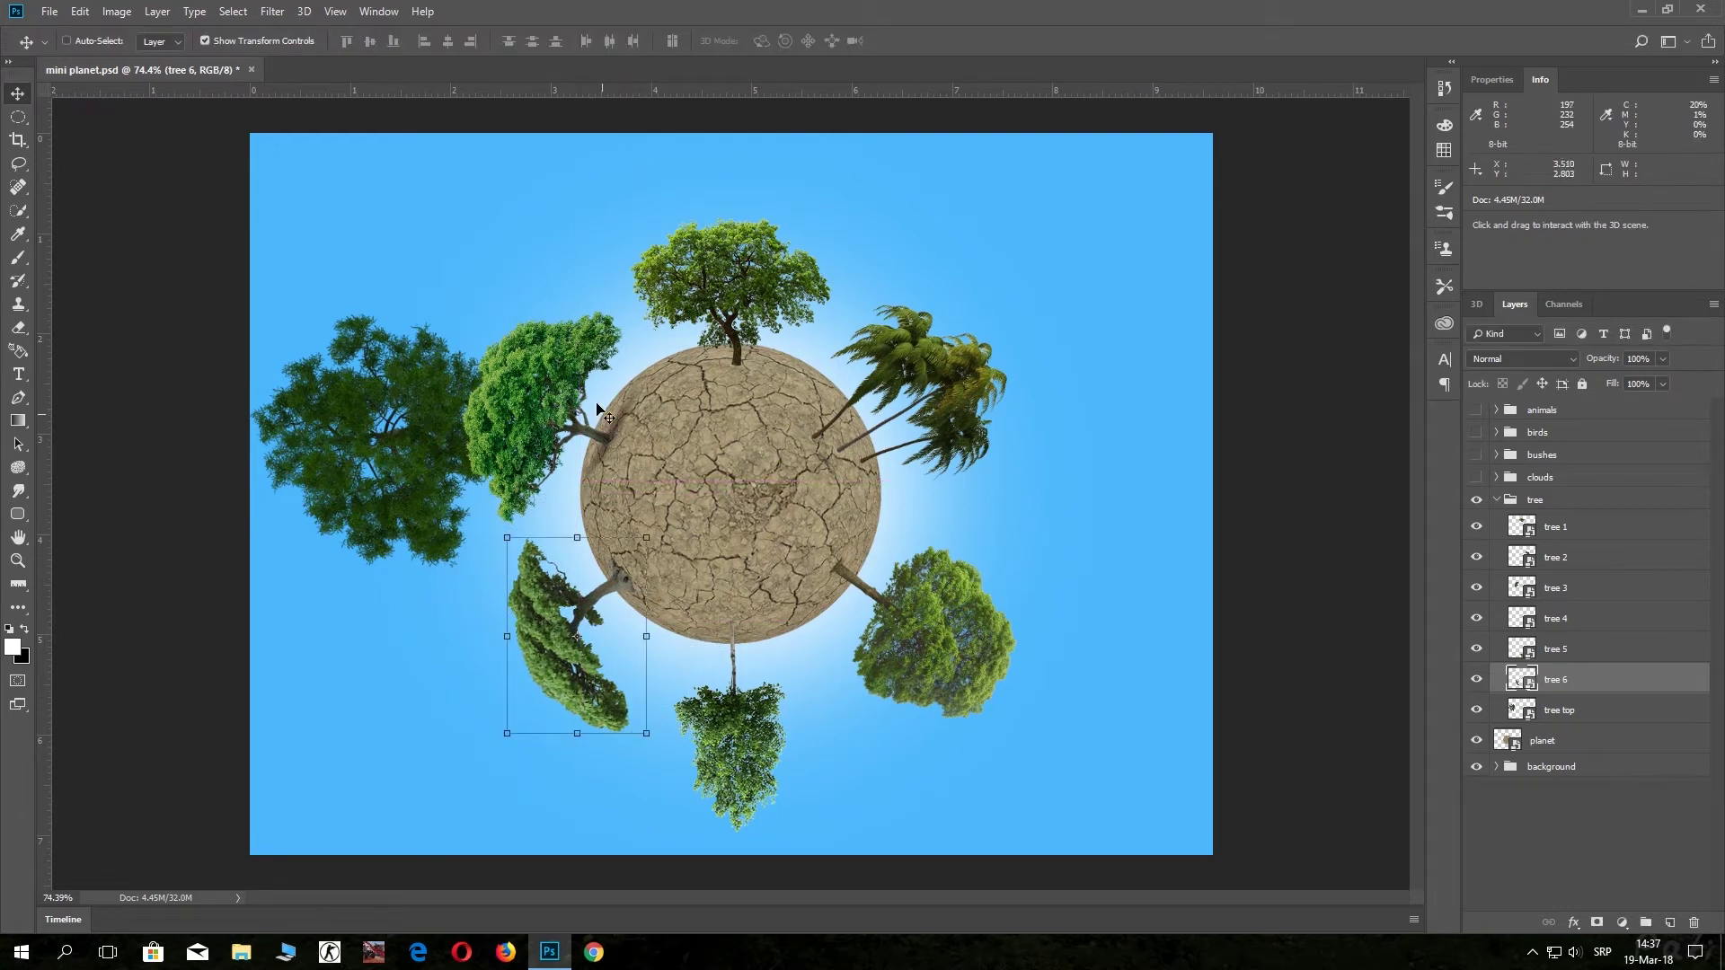
click(260, 41)
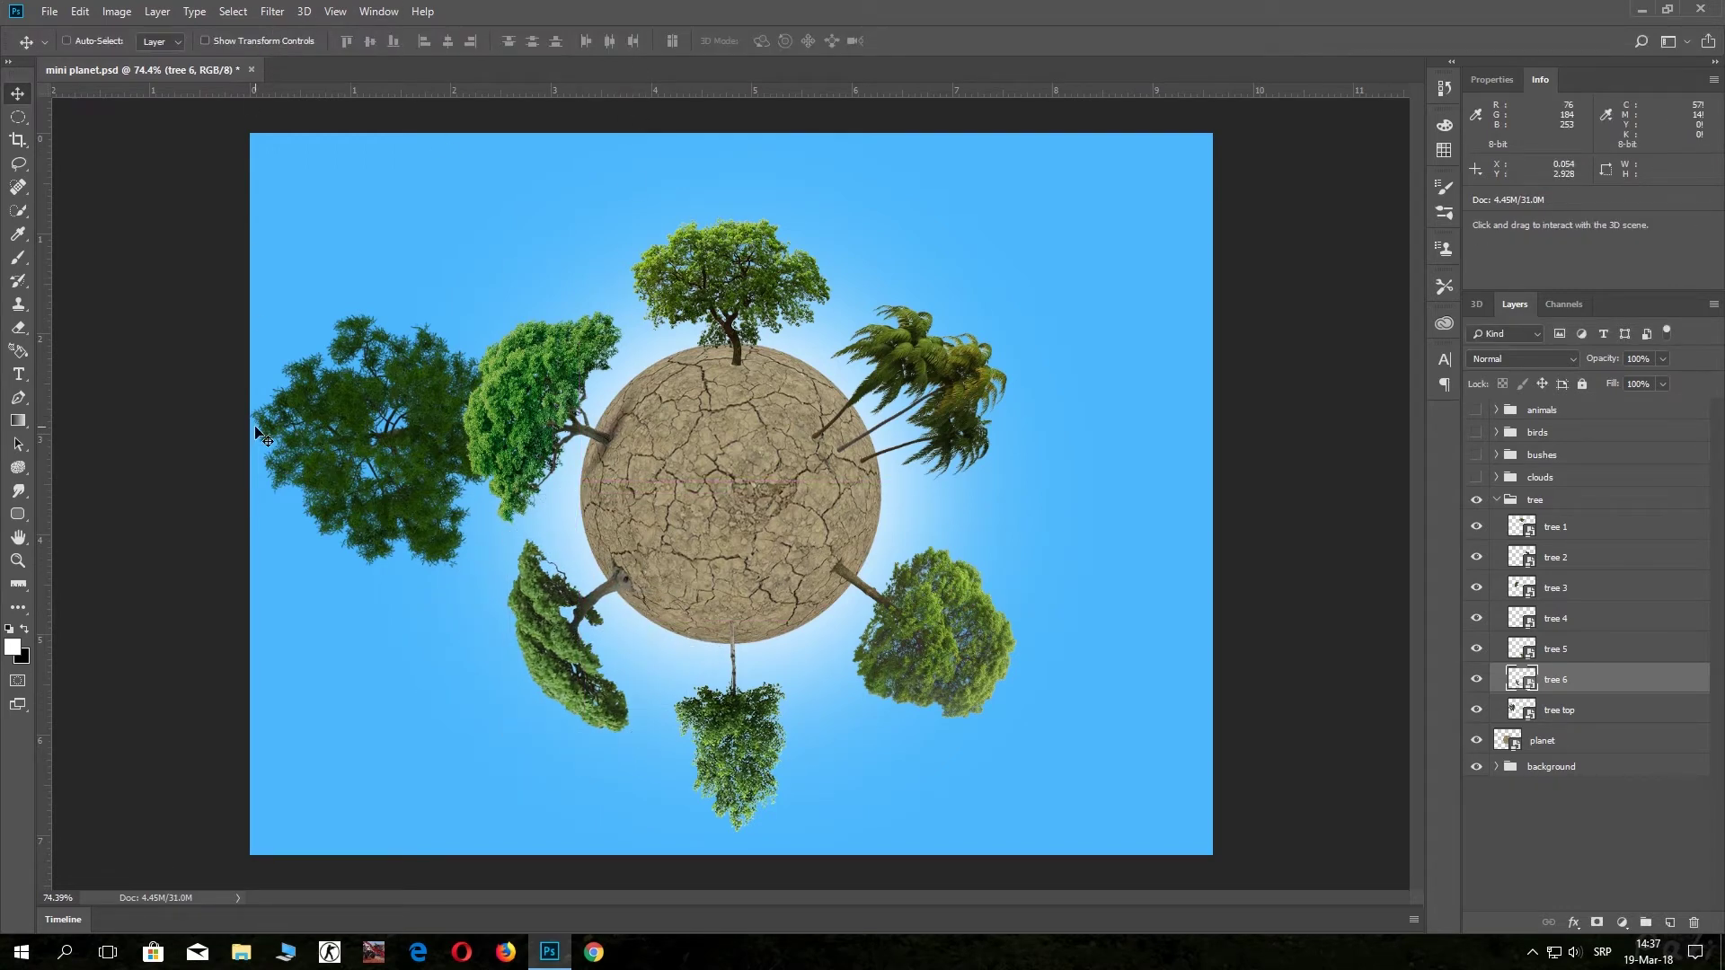
click(1521, 710)
Centre the tree top canopy over the planet, scaled to about 32.7%.
mouse_move(370, 426)
mouse_down()
mouse_move(766, 492)
mouse_move(738, 484)
mouse_up()
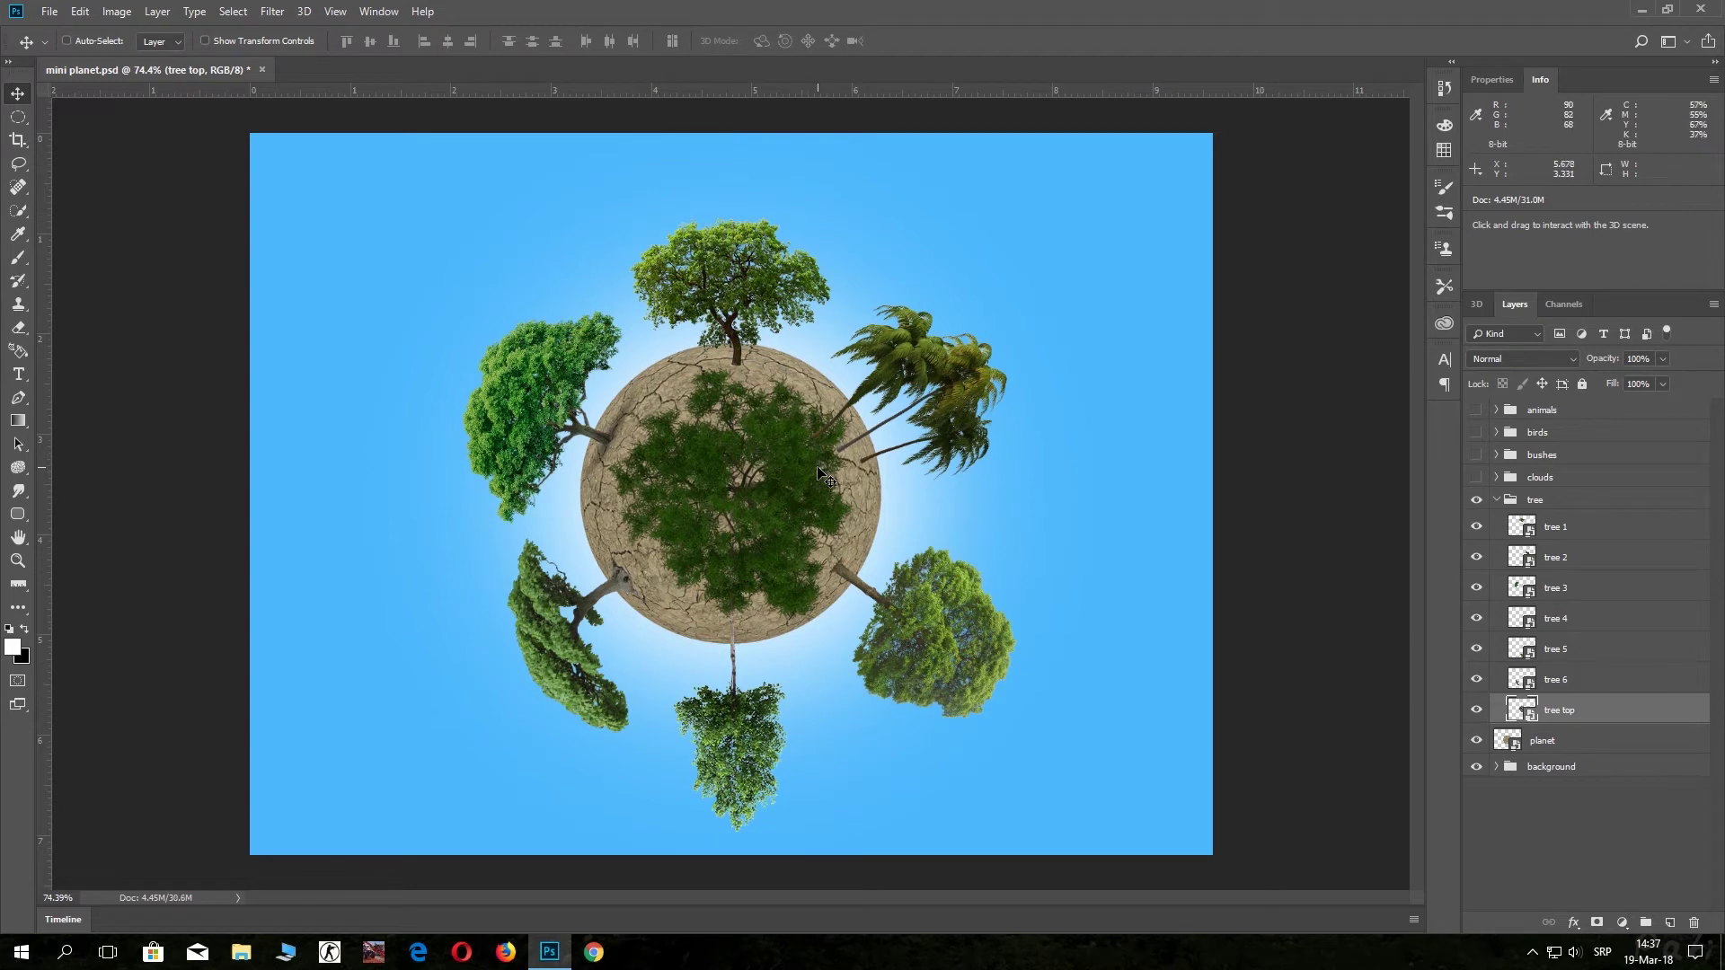
click(291, 42)
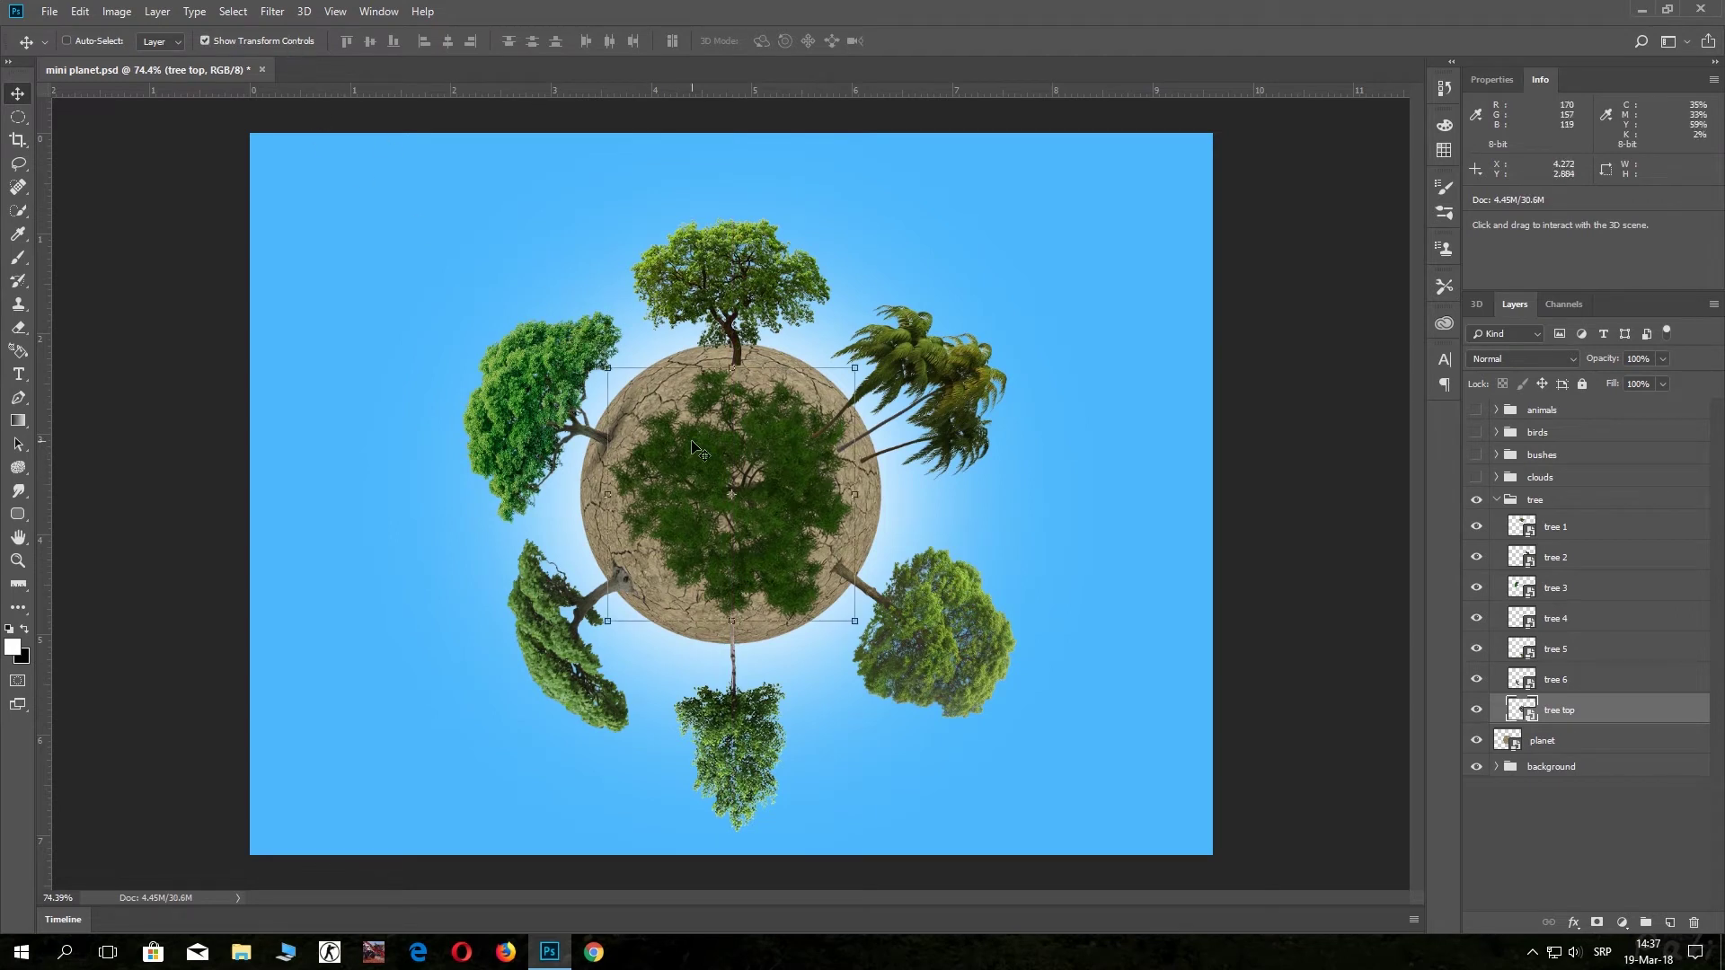
click(856, 368)
drag(858, 372, 732, 493)
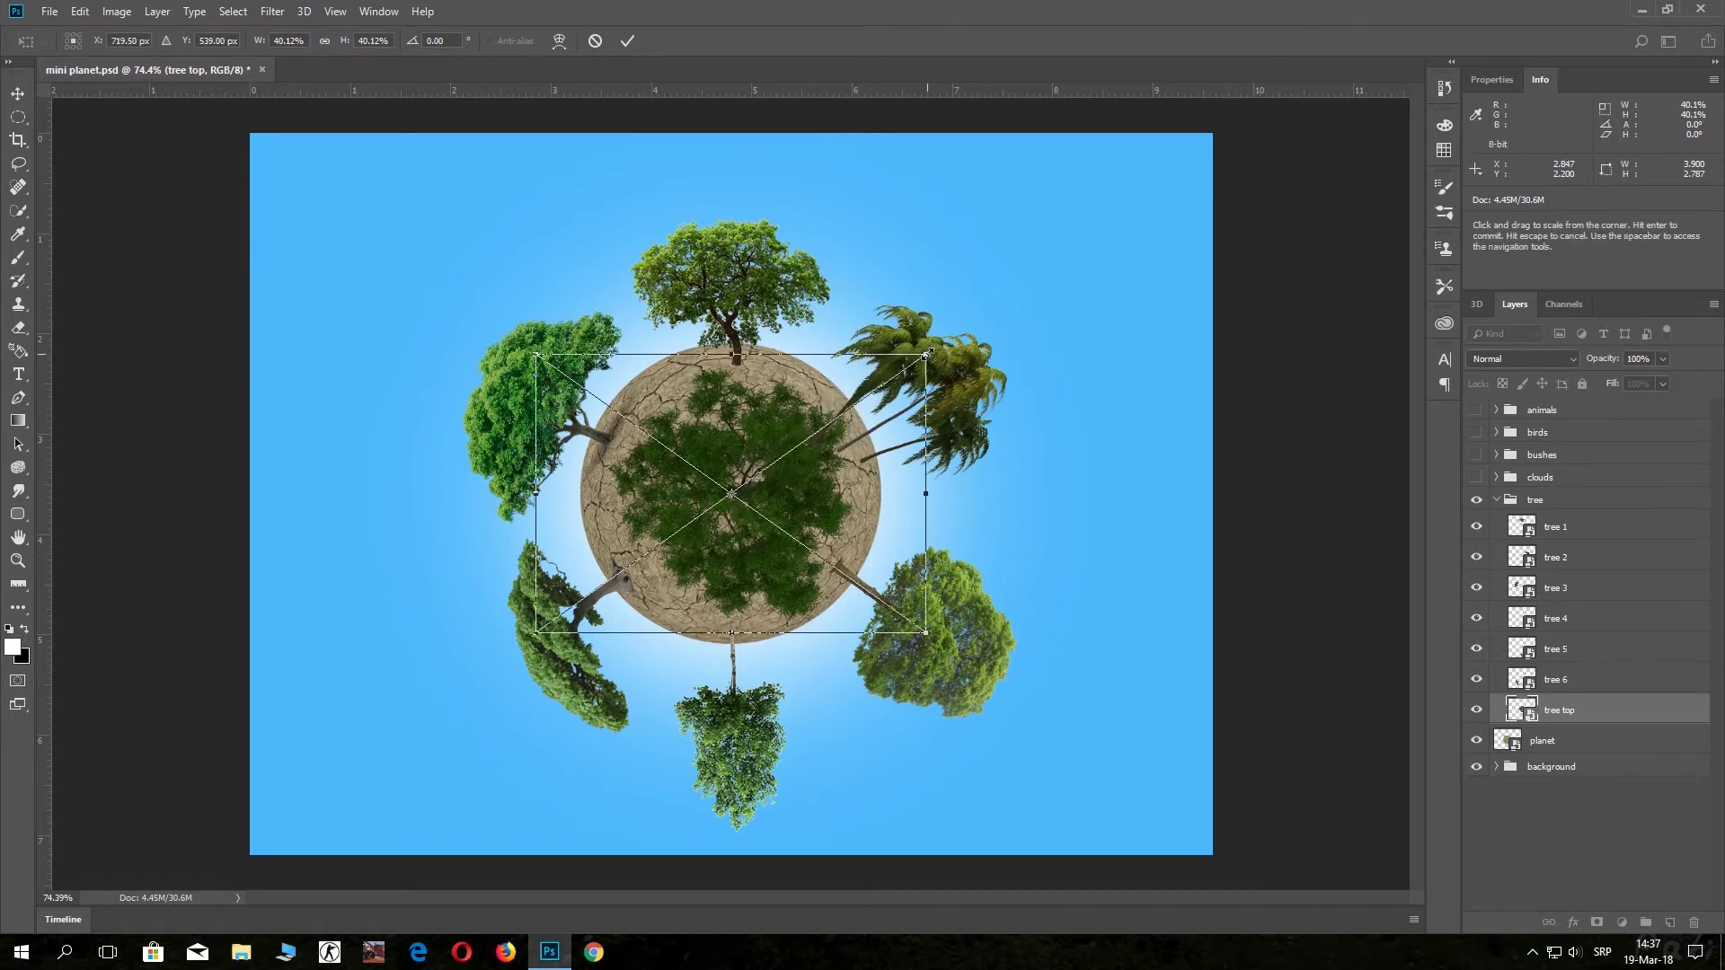
drag(926, 355, 904, 392)
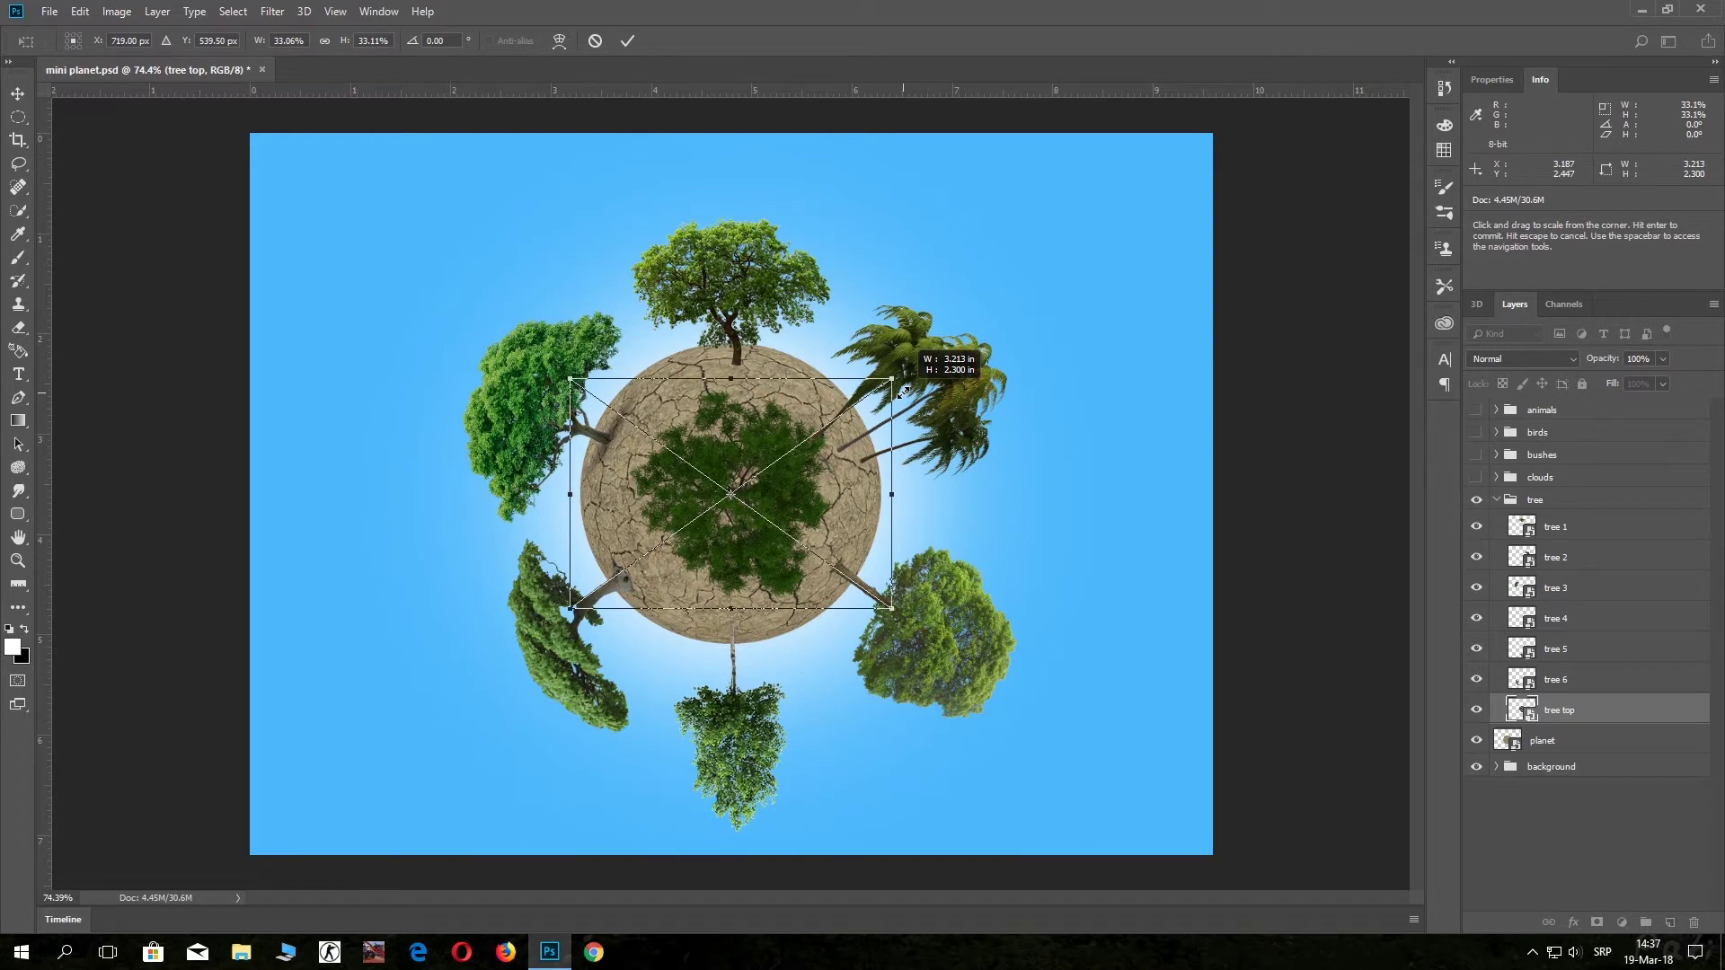
drag(902, 393, 903, 393)
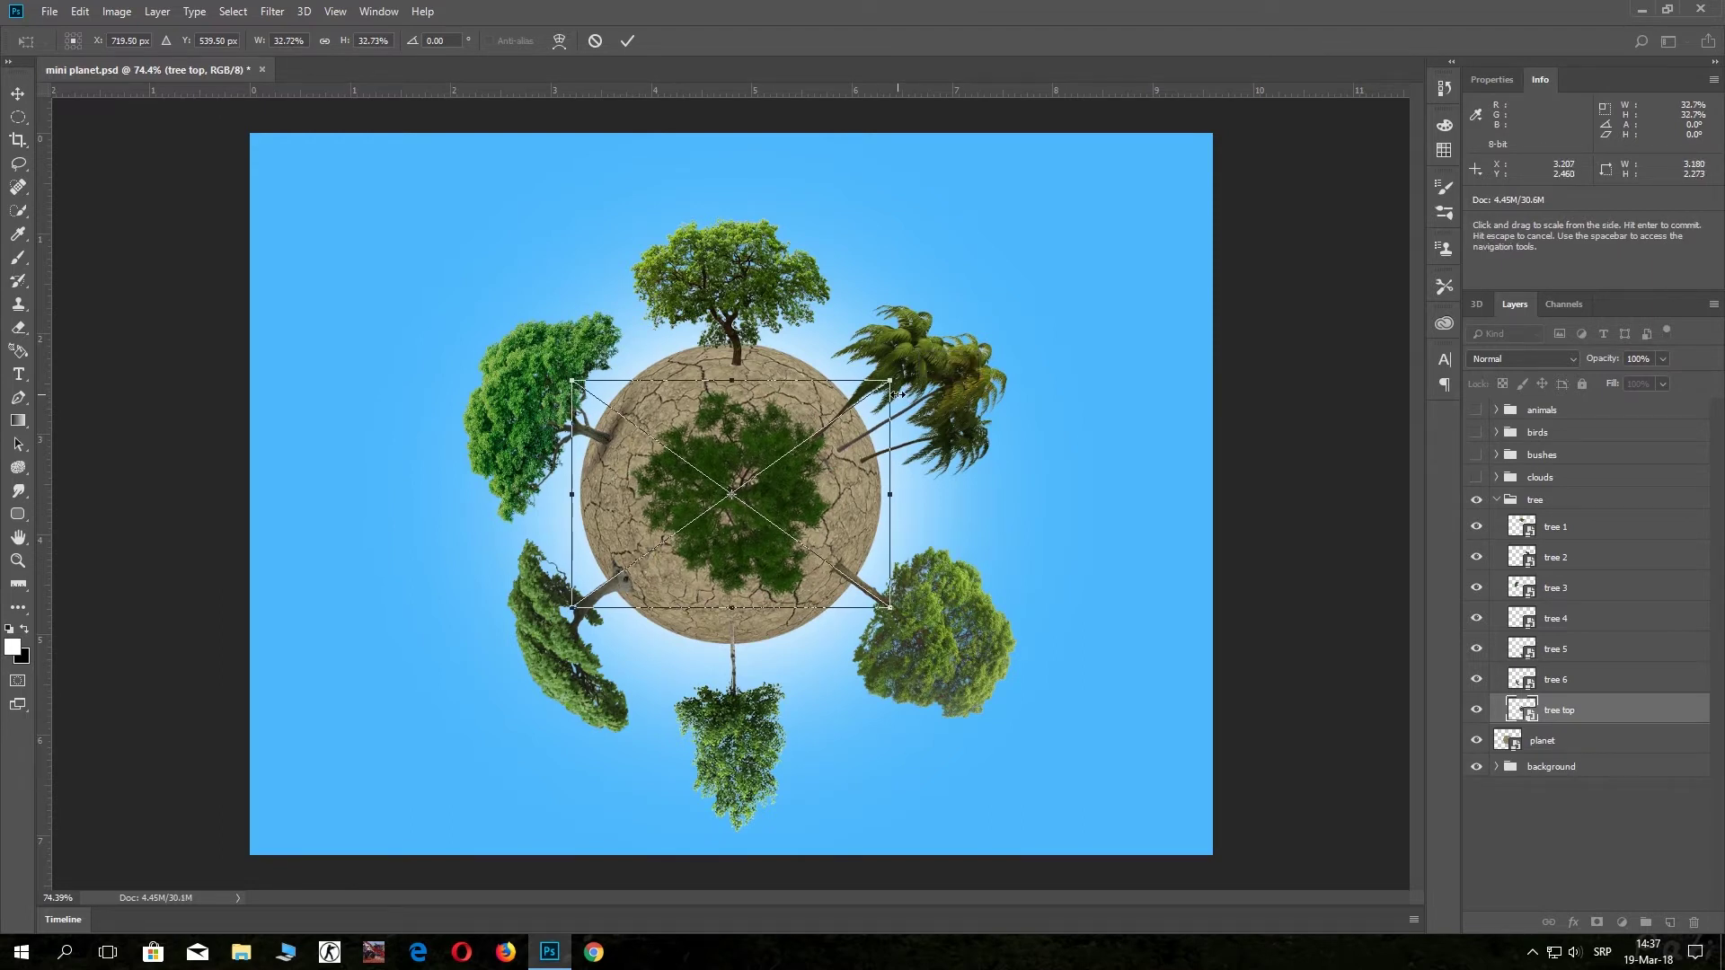
click(628, 40)
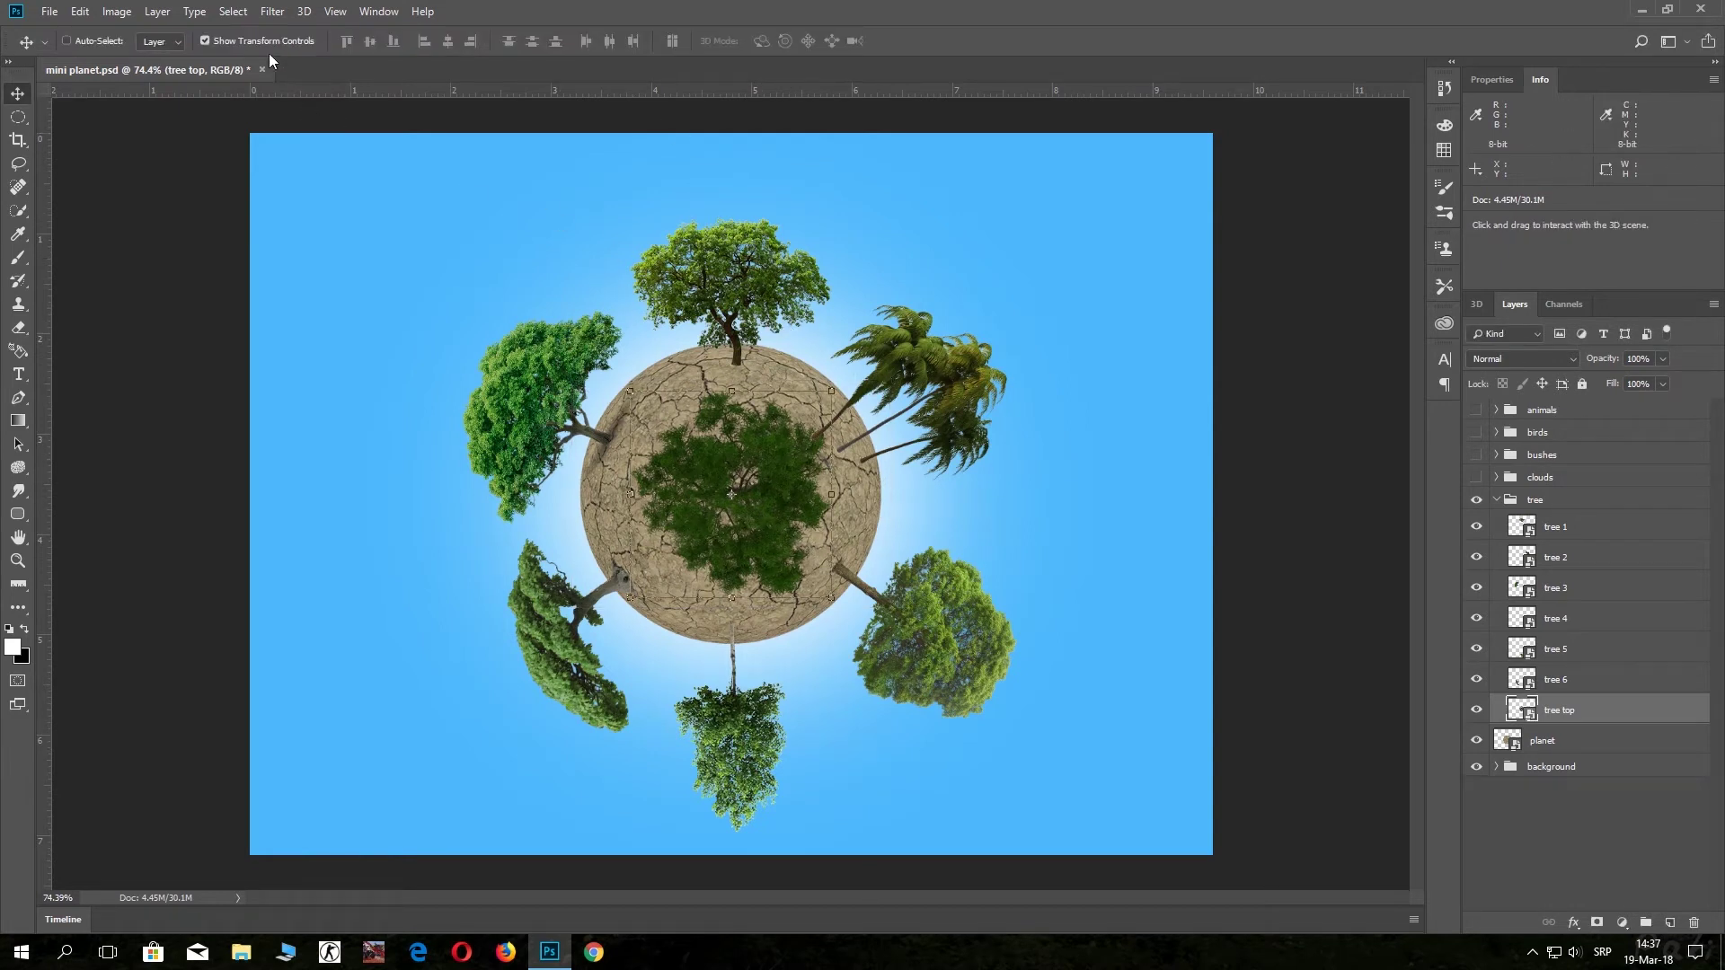
Hide transform controls, collapse the tree group and select the animals group.
click(272, 40)
click(1496, 501)
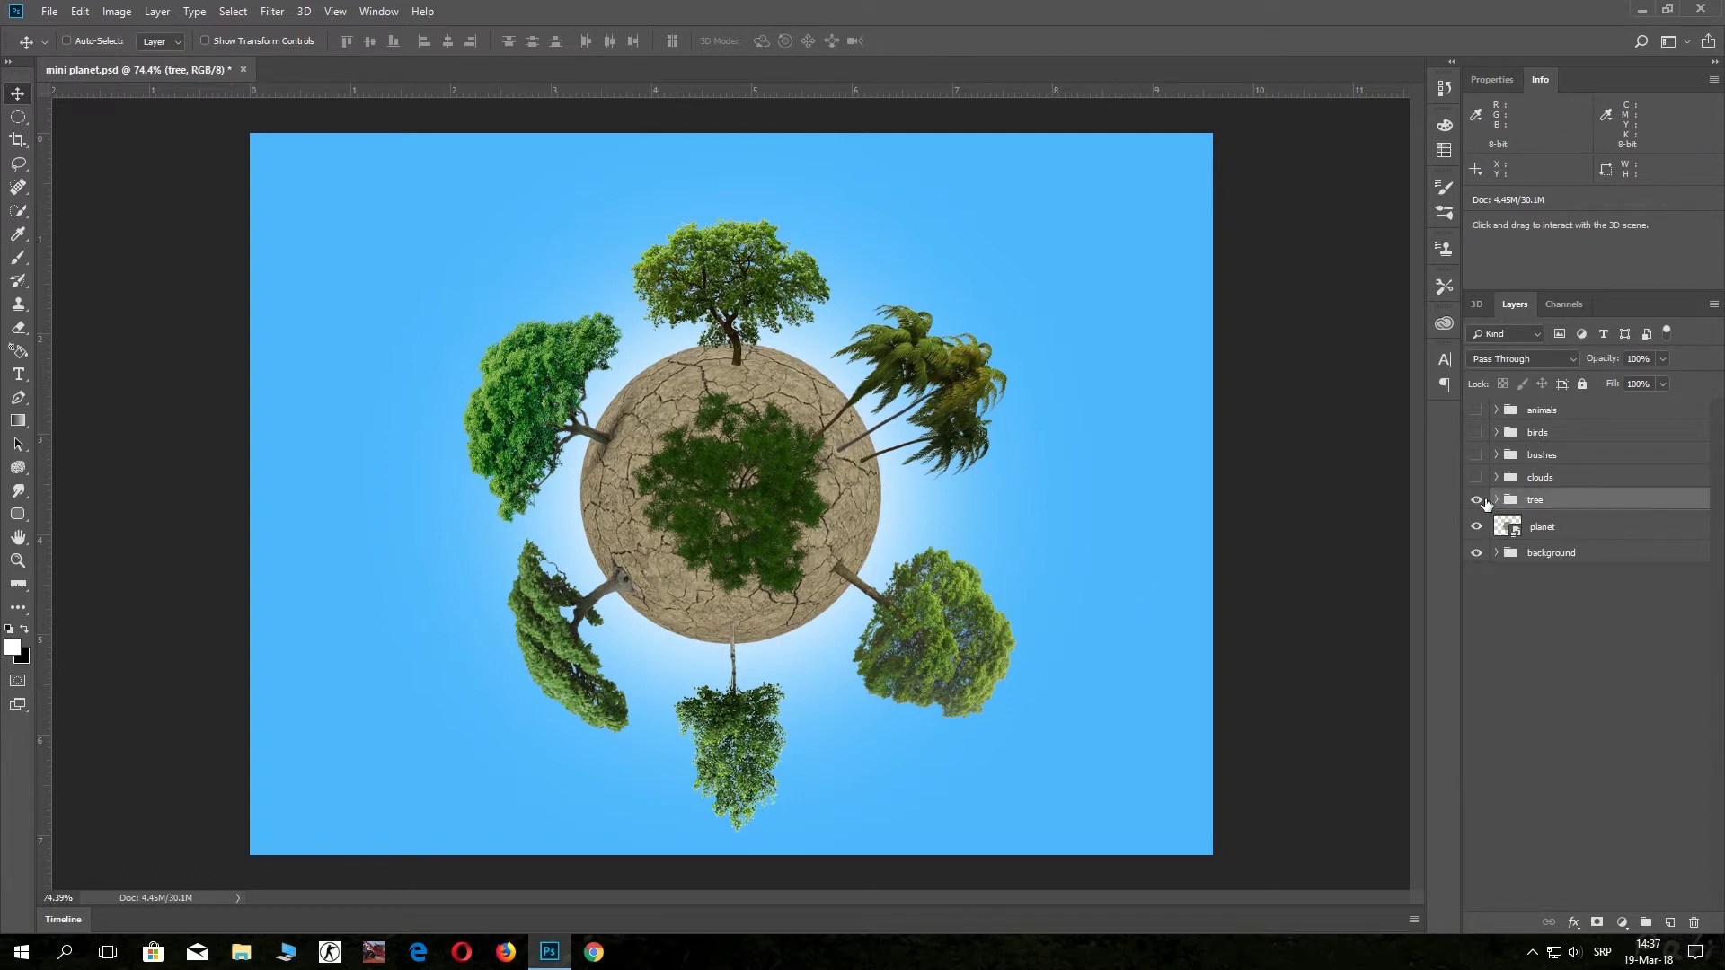
click(1512, 414)
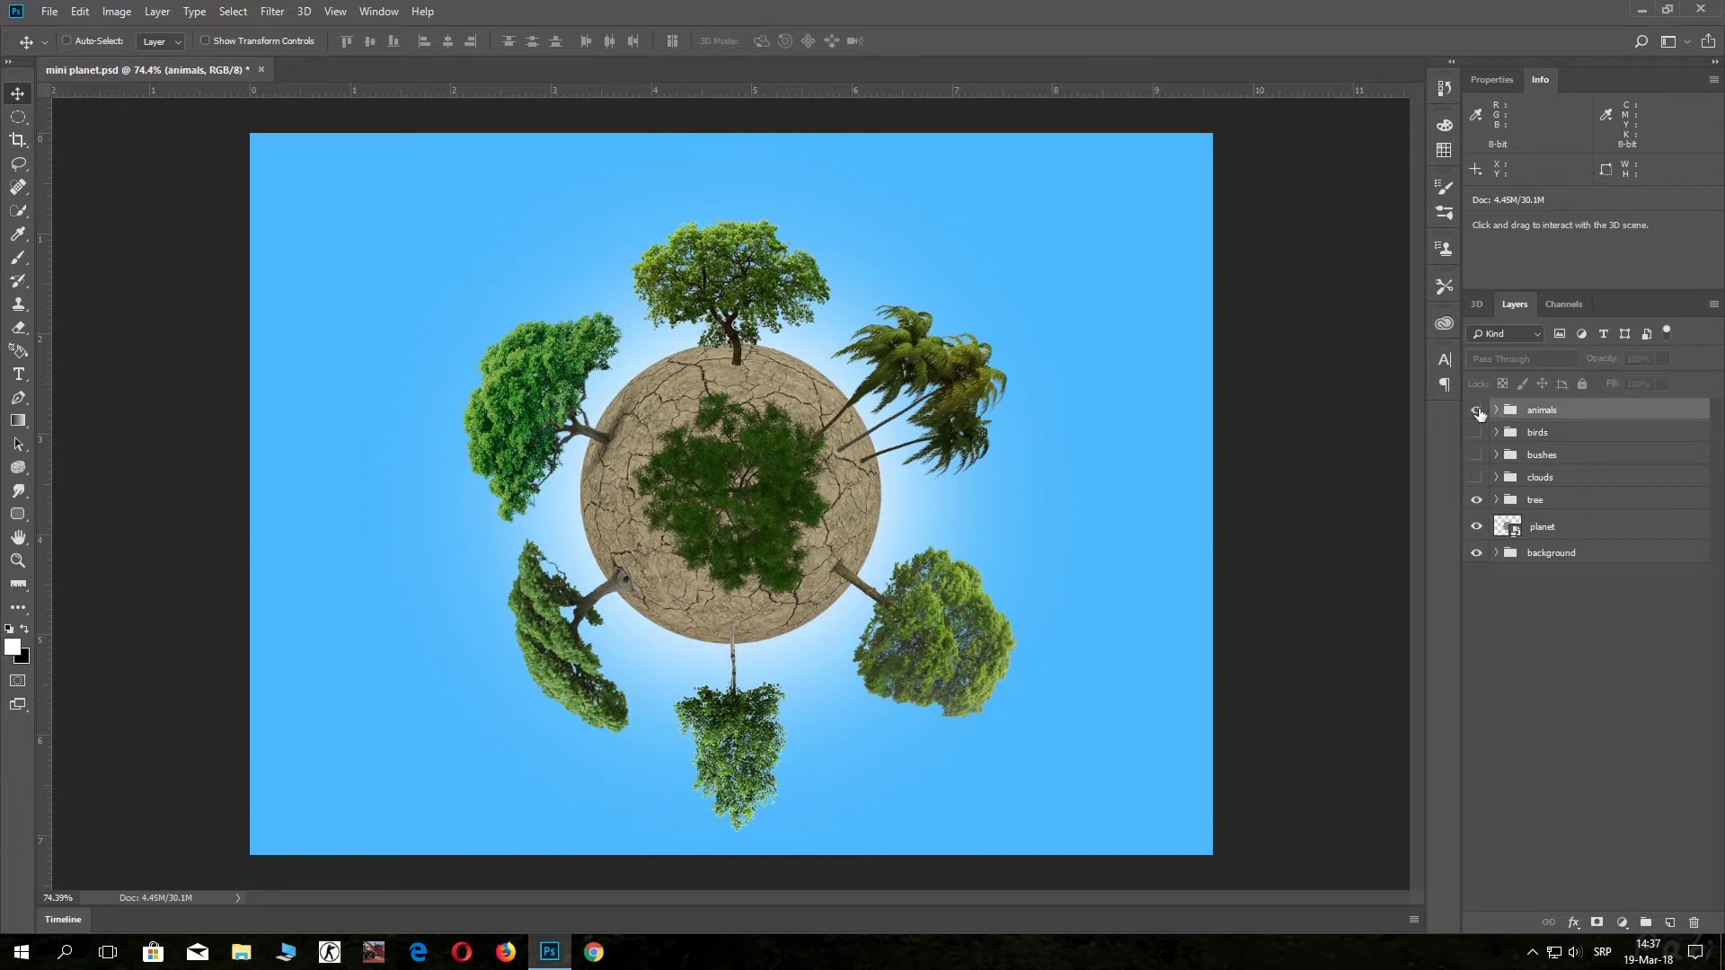
Show the animals group and move the cat 1 leopard onto the planet's left edge.
click(1476, 411)
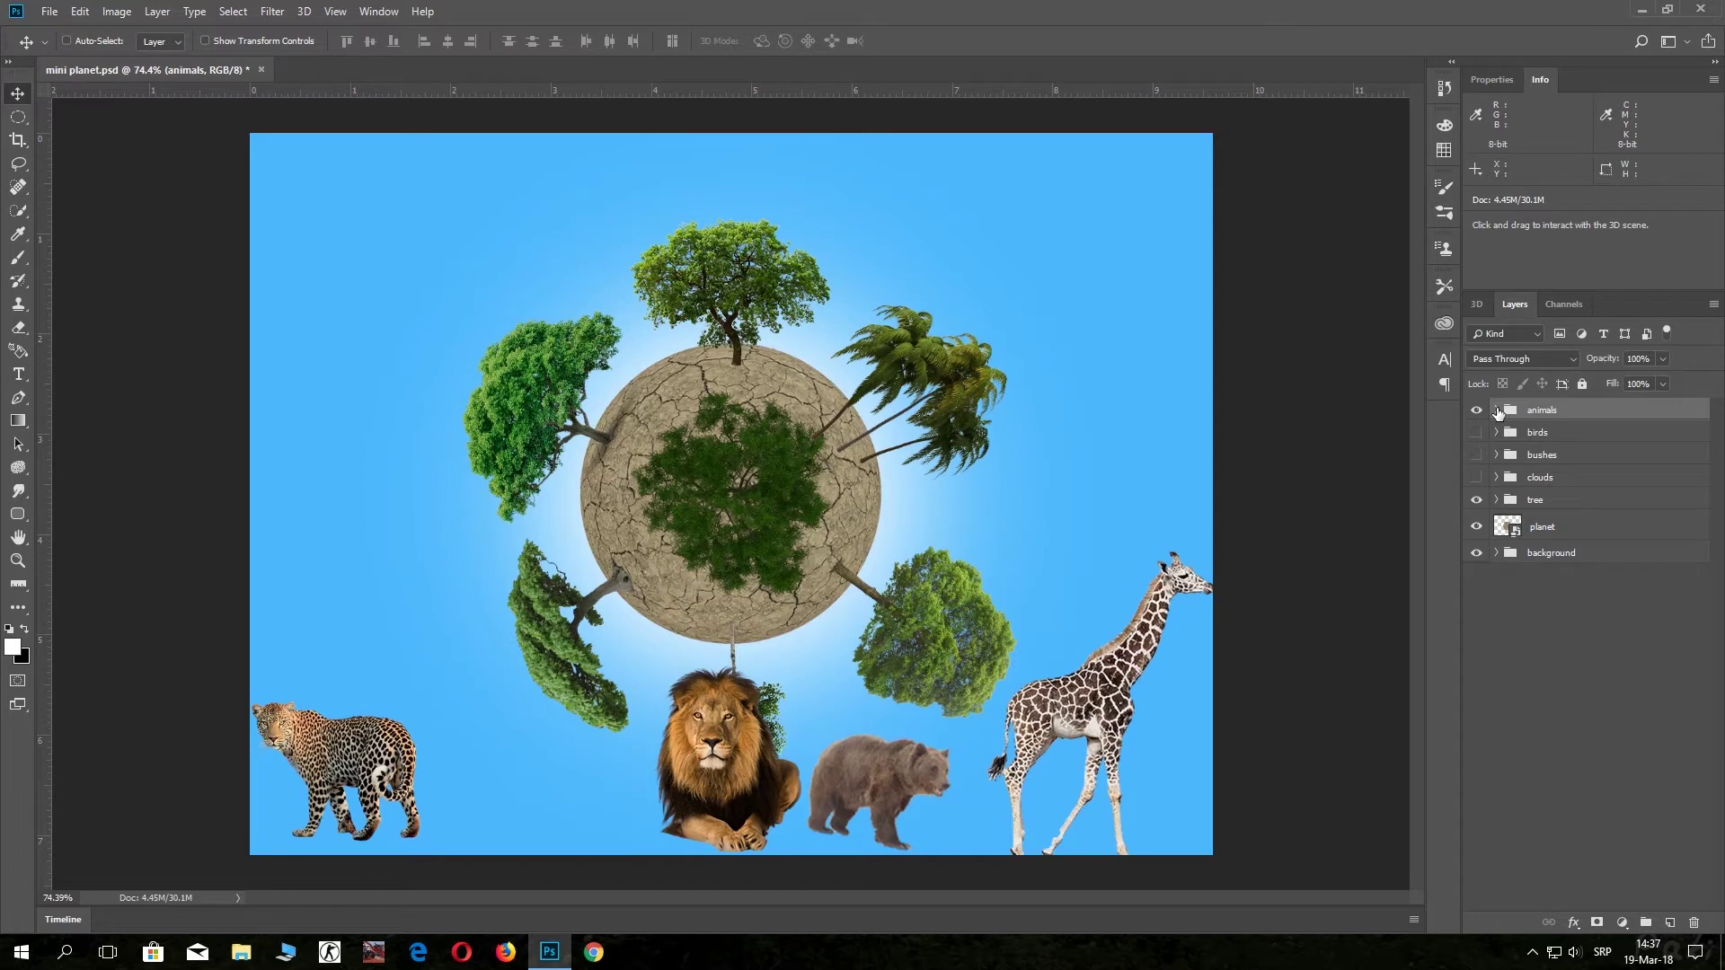
click(1497, 411)
click(1532, 449)
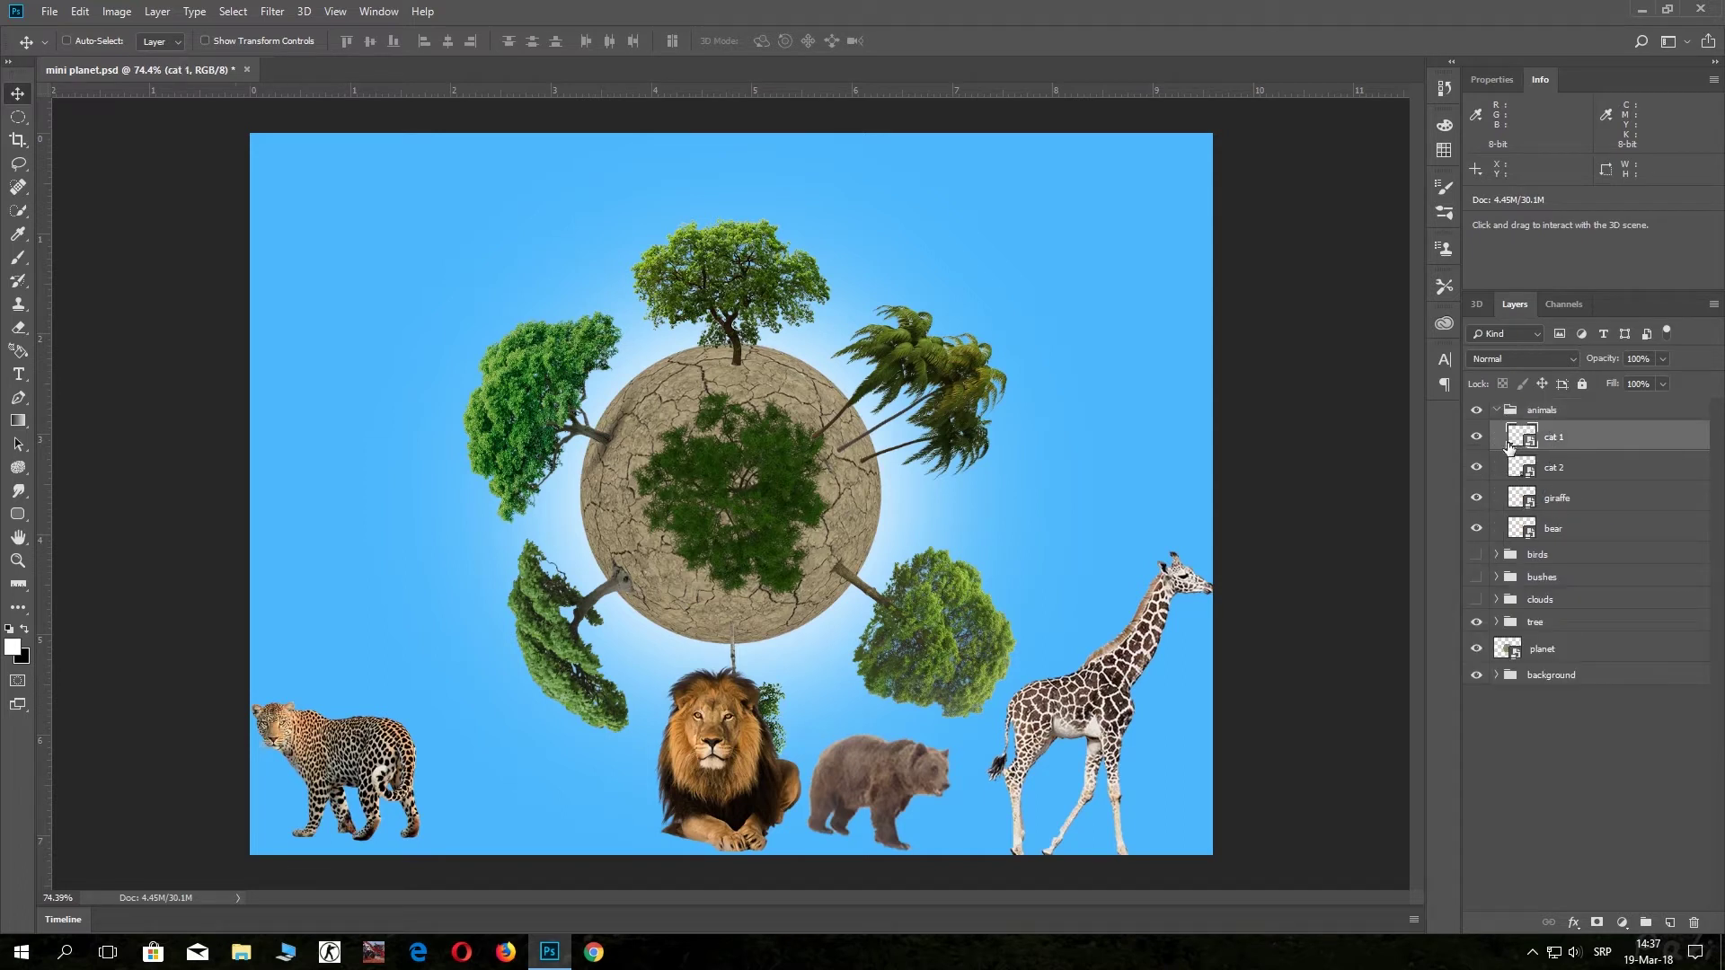
drag(725, 733, 753, 690)
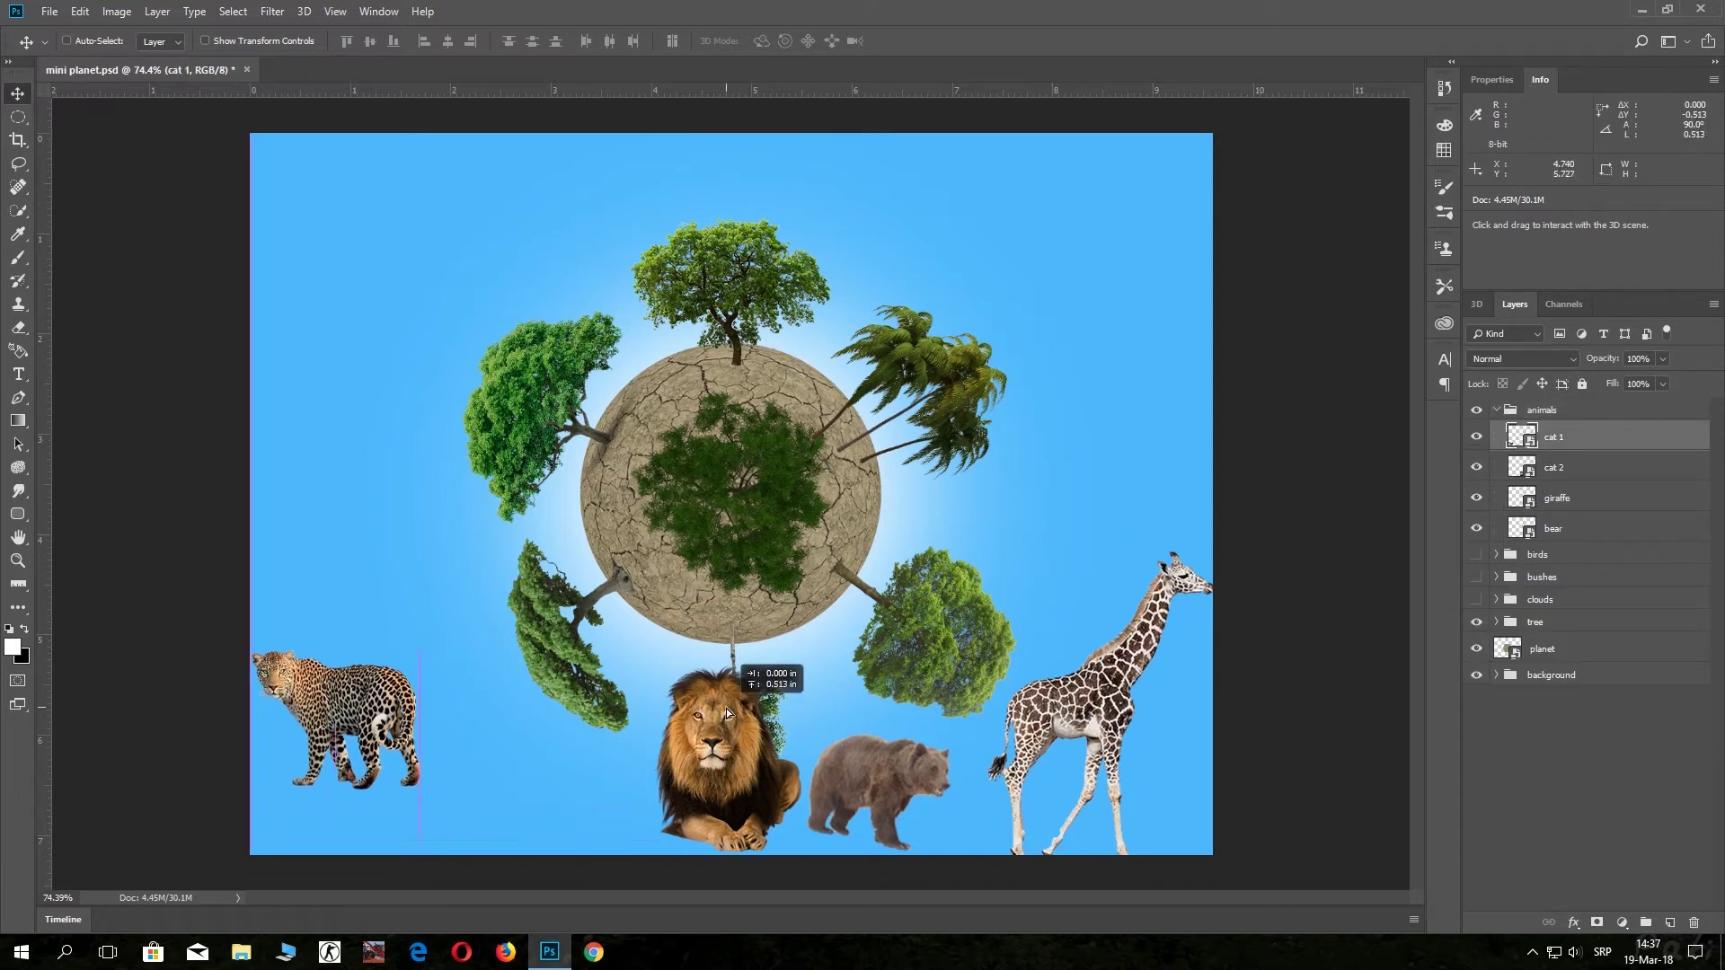
drag(370, 724, 649, 452)
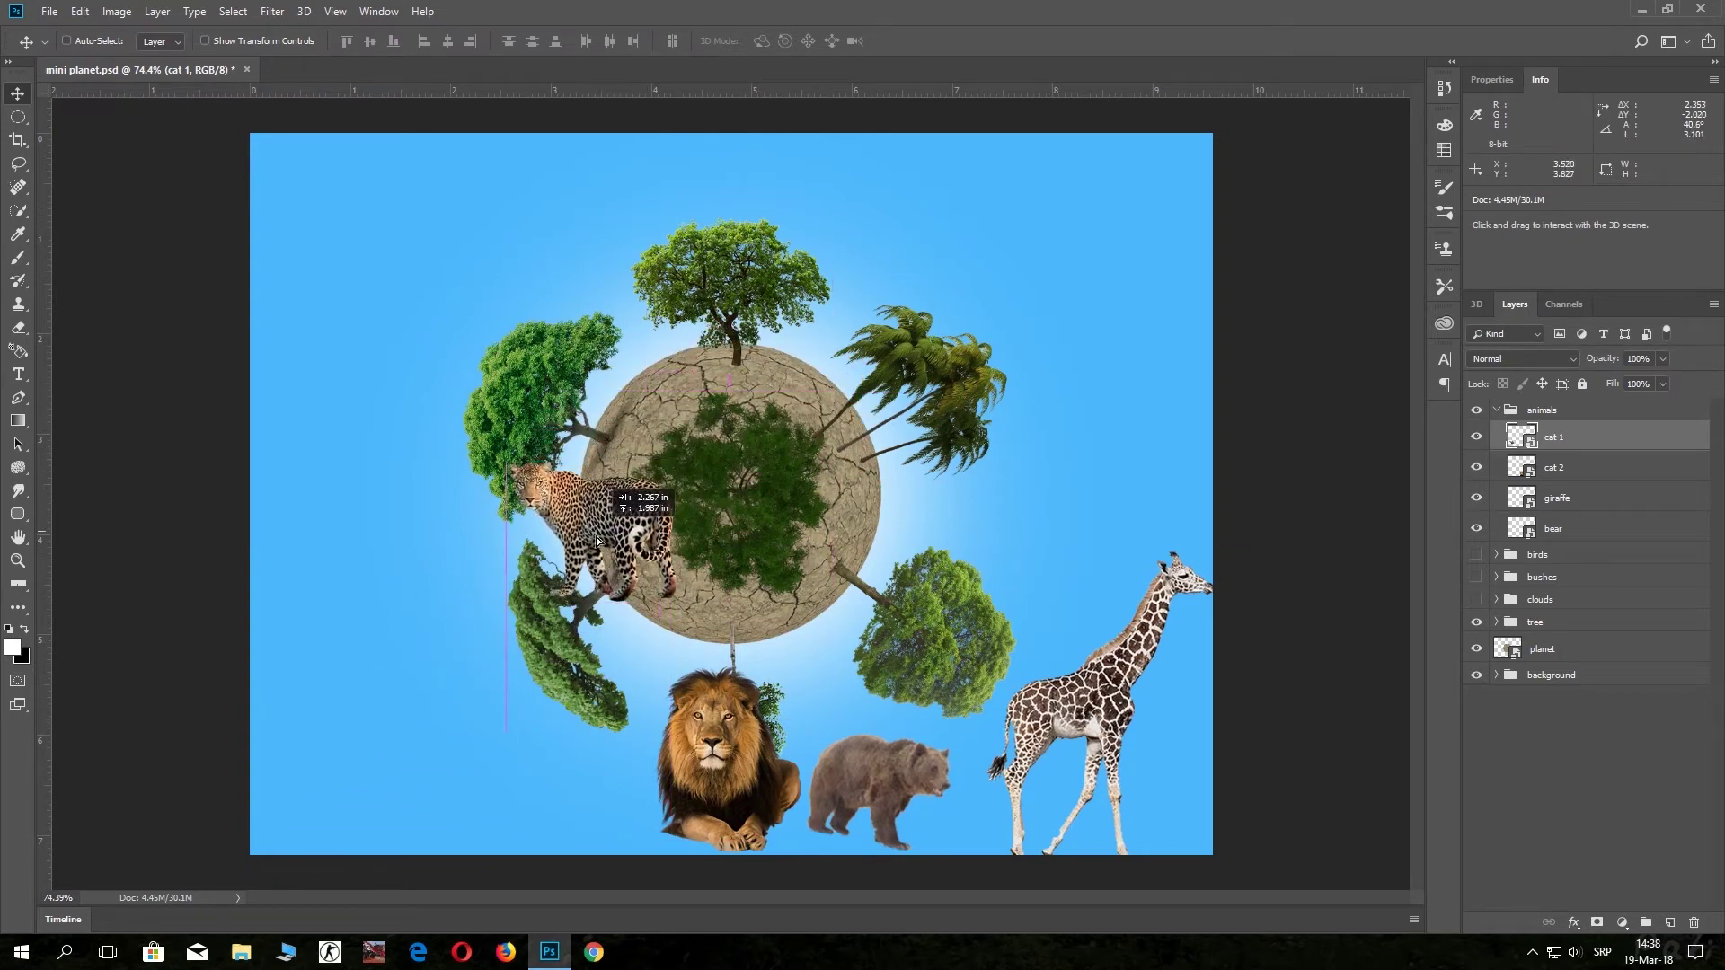
drag(649, 451, 595, 488)
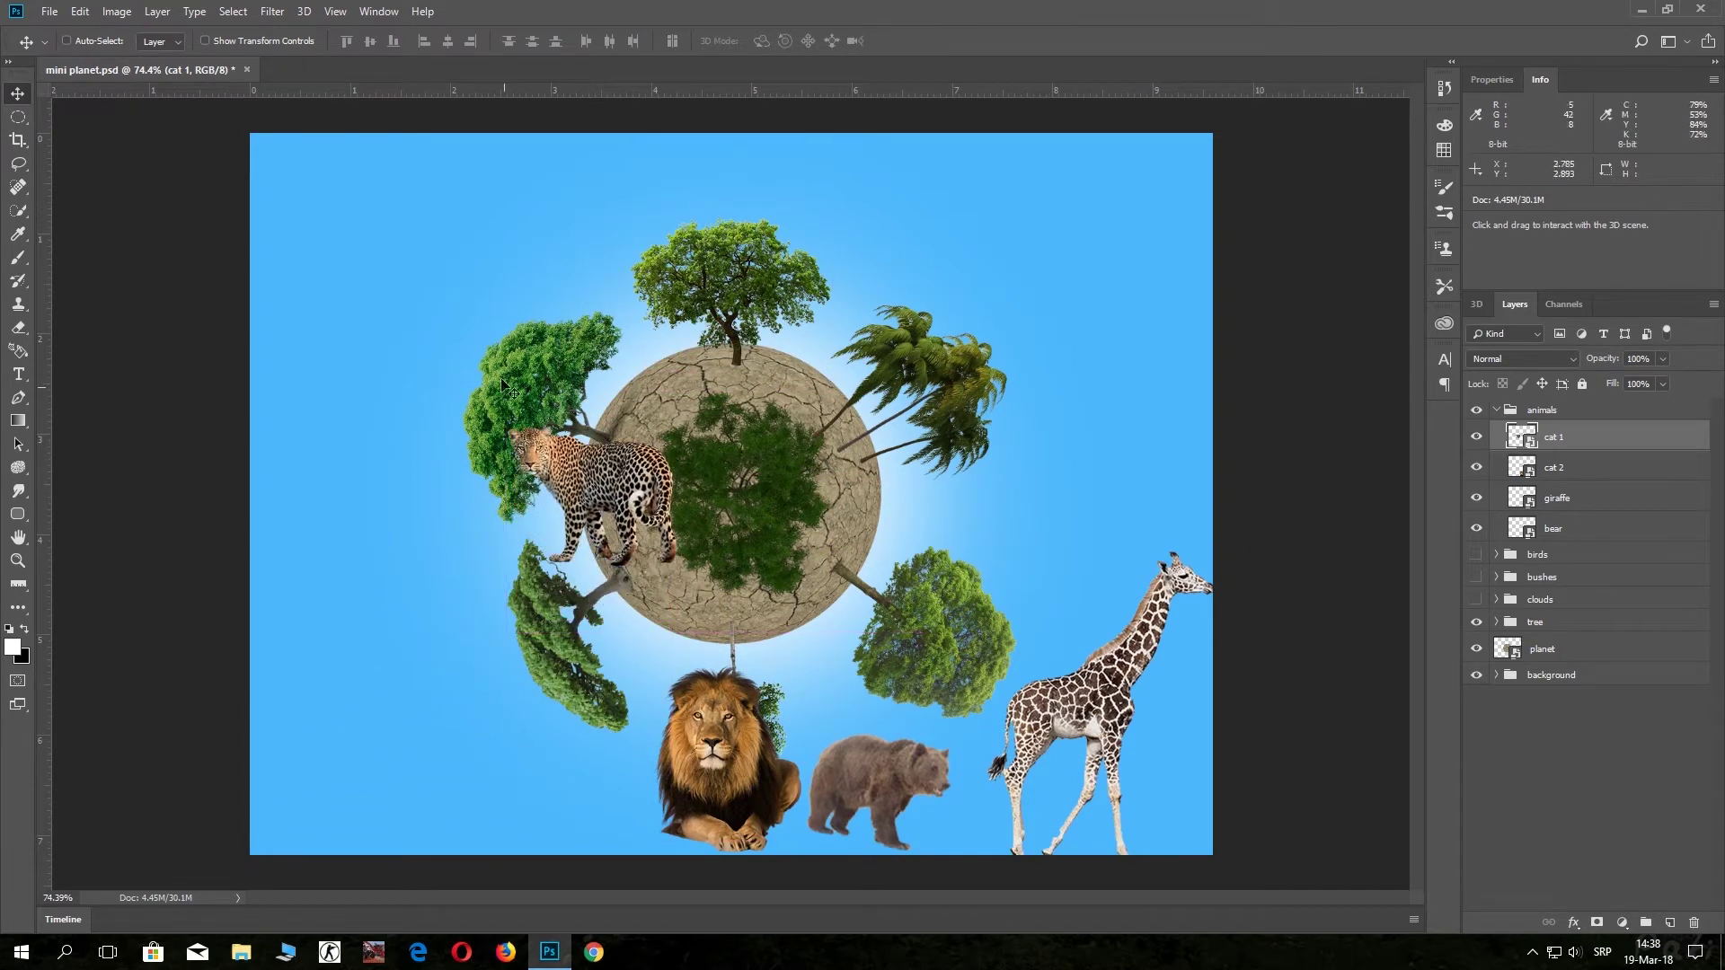
Scale the leopard to about 5.5%, rotate it -59.59°, and seat it beside the left tree.
click(204, 40)
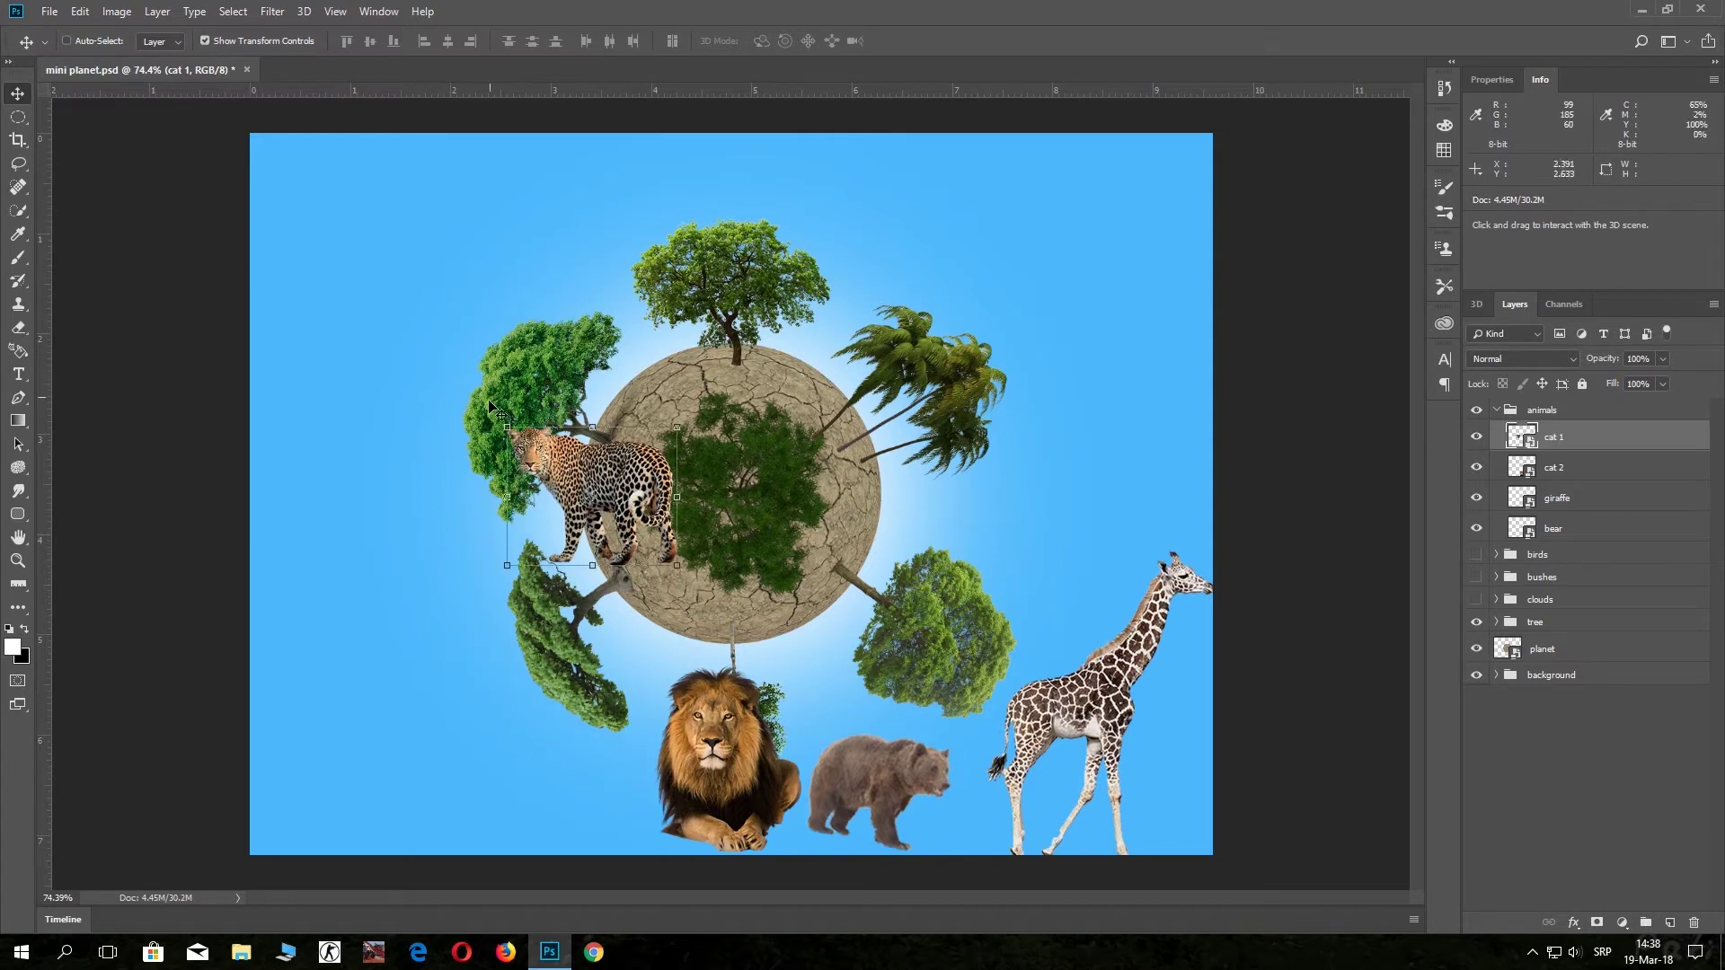
mouse_move(495, 415)
mouse_down()
mouse_move(461, 442)
mouse_move(470, 542)
mouse_up()
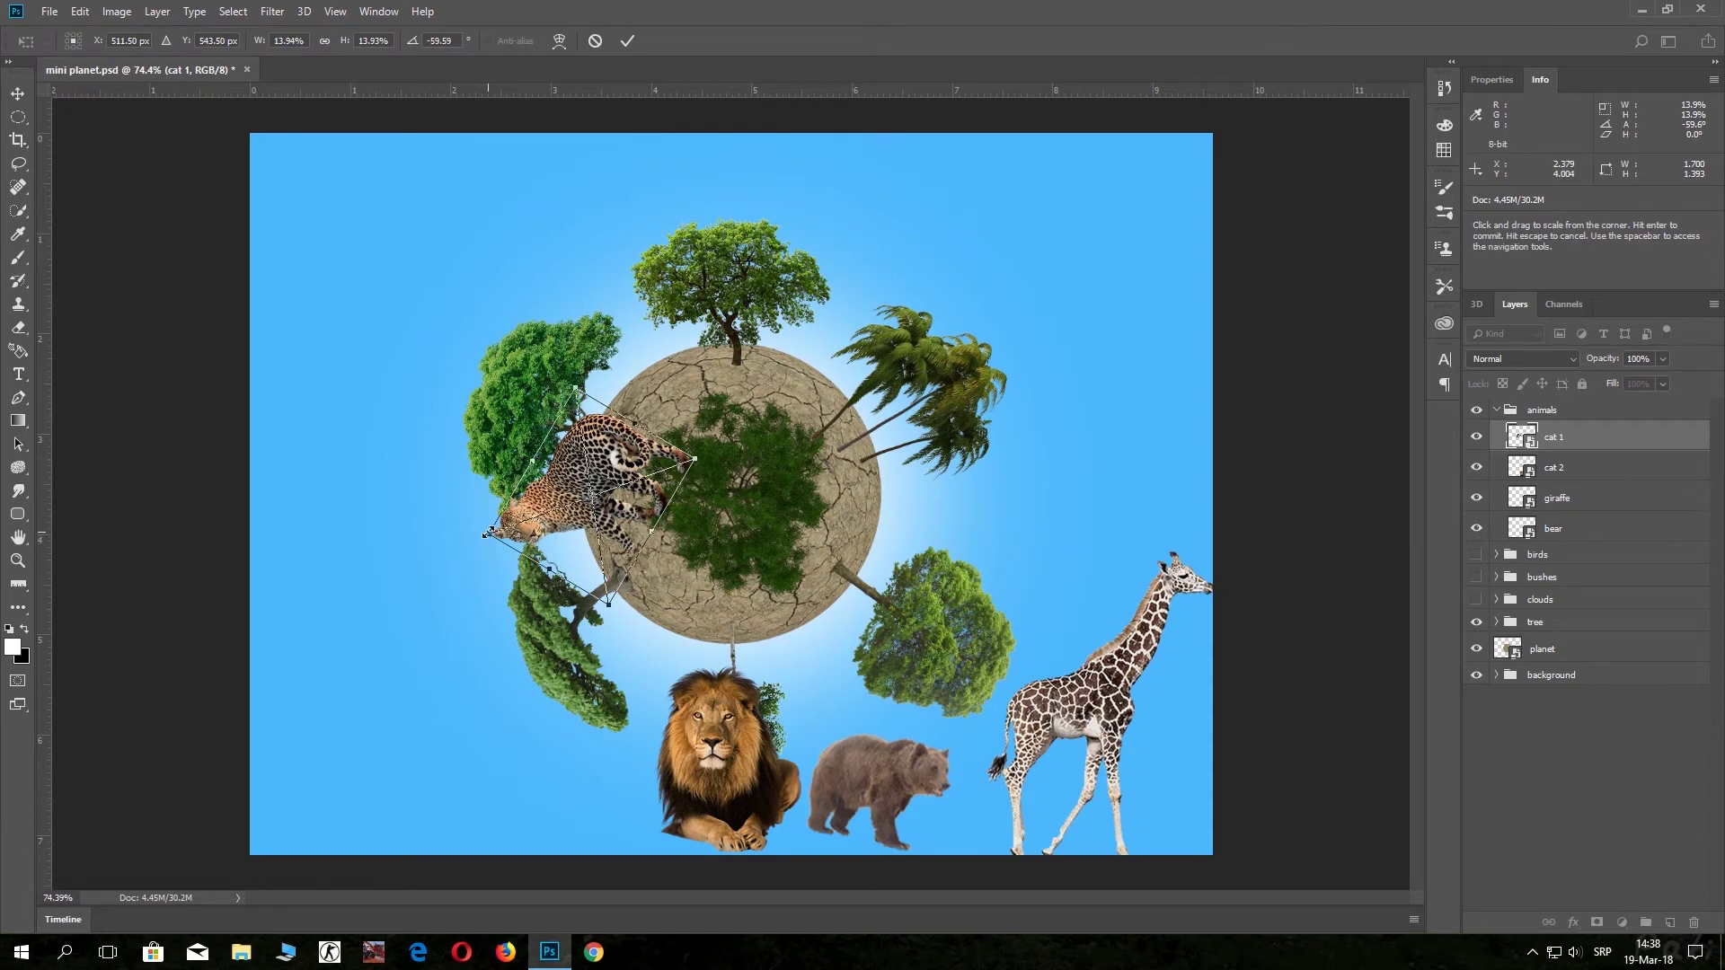
drag(486, 535, 613, 490)
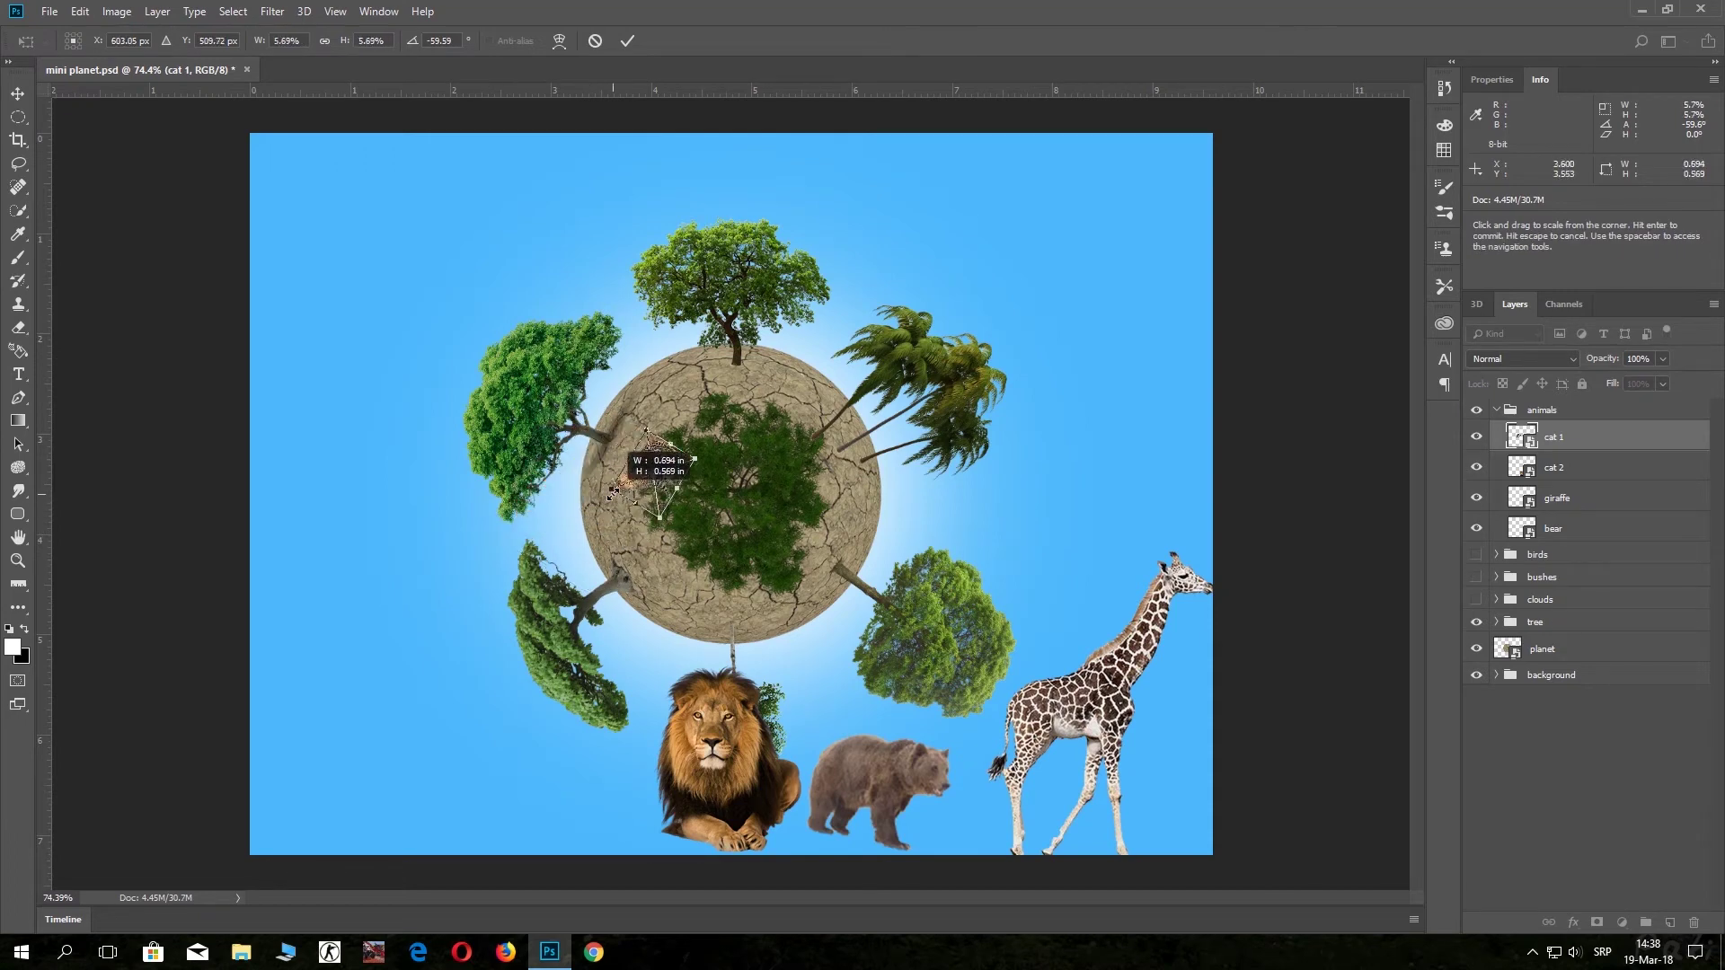
mouse_move(677, 487)
mouse_down()
mouse_move(658, 485)
mouse_move(677, 500)
mouse_up()
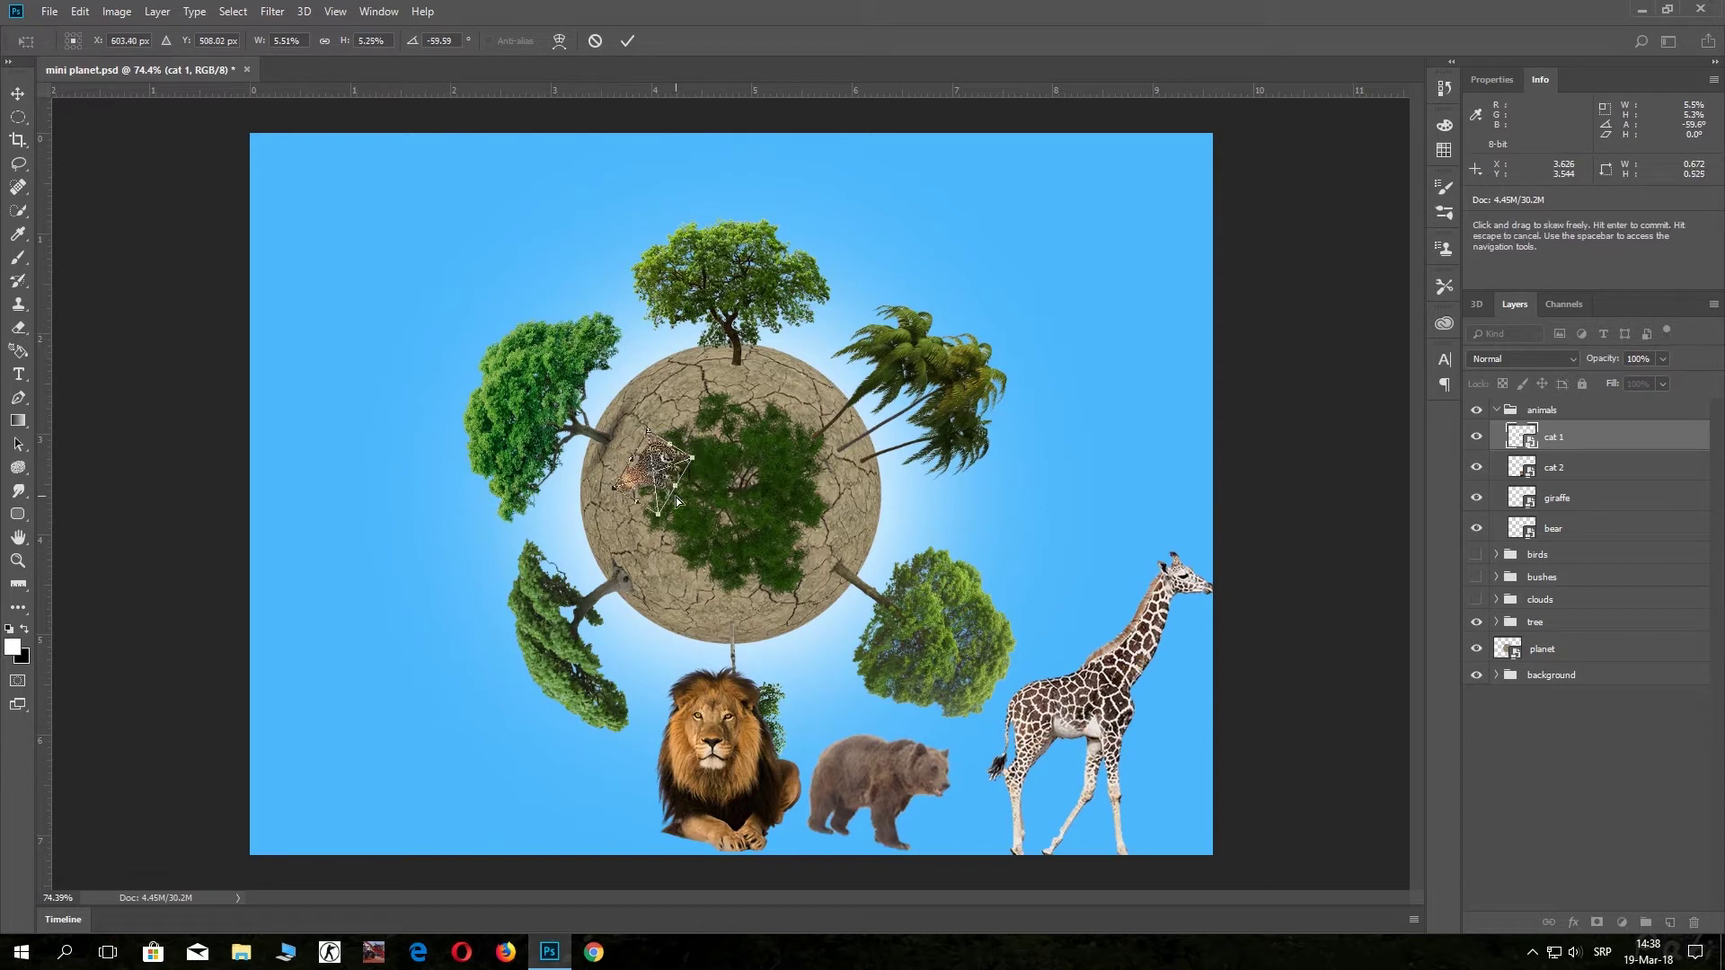
key(ctrl+y)
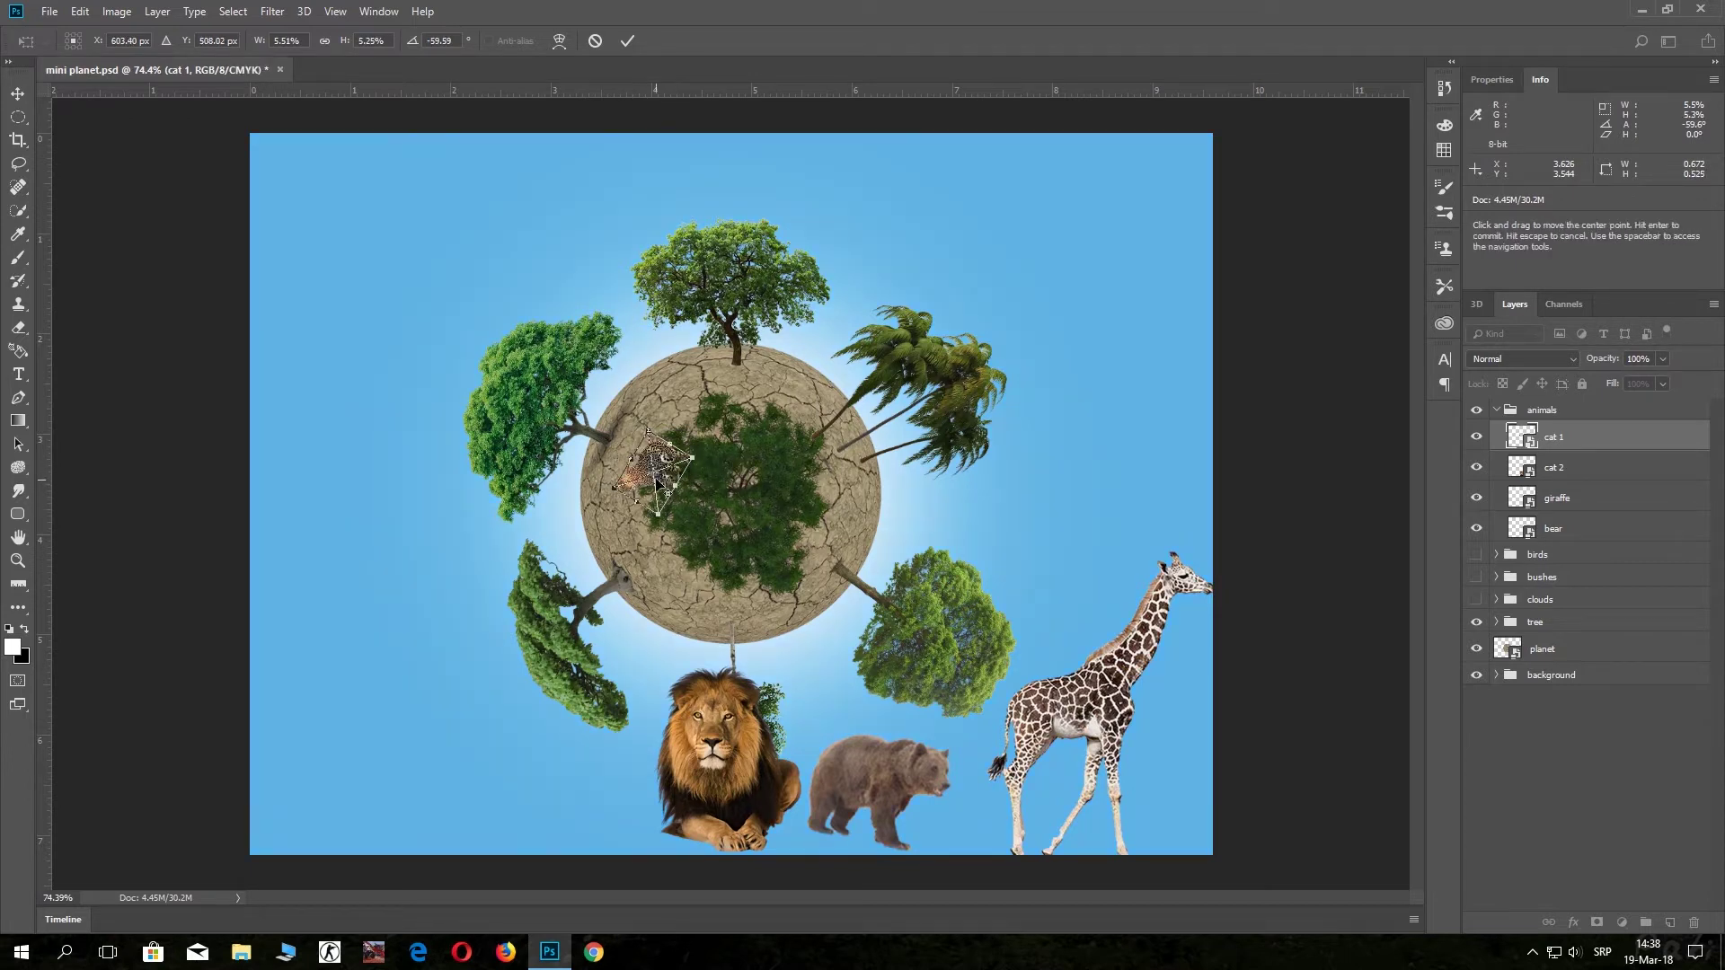
mouse_move(665, 470)
mouse_down()
mouse_move(634, 443)
mouse_move(640, 422)
mouse_up()
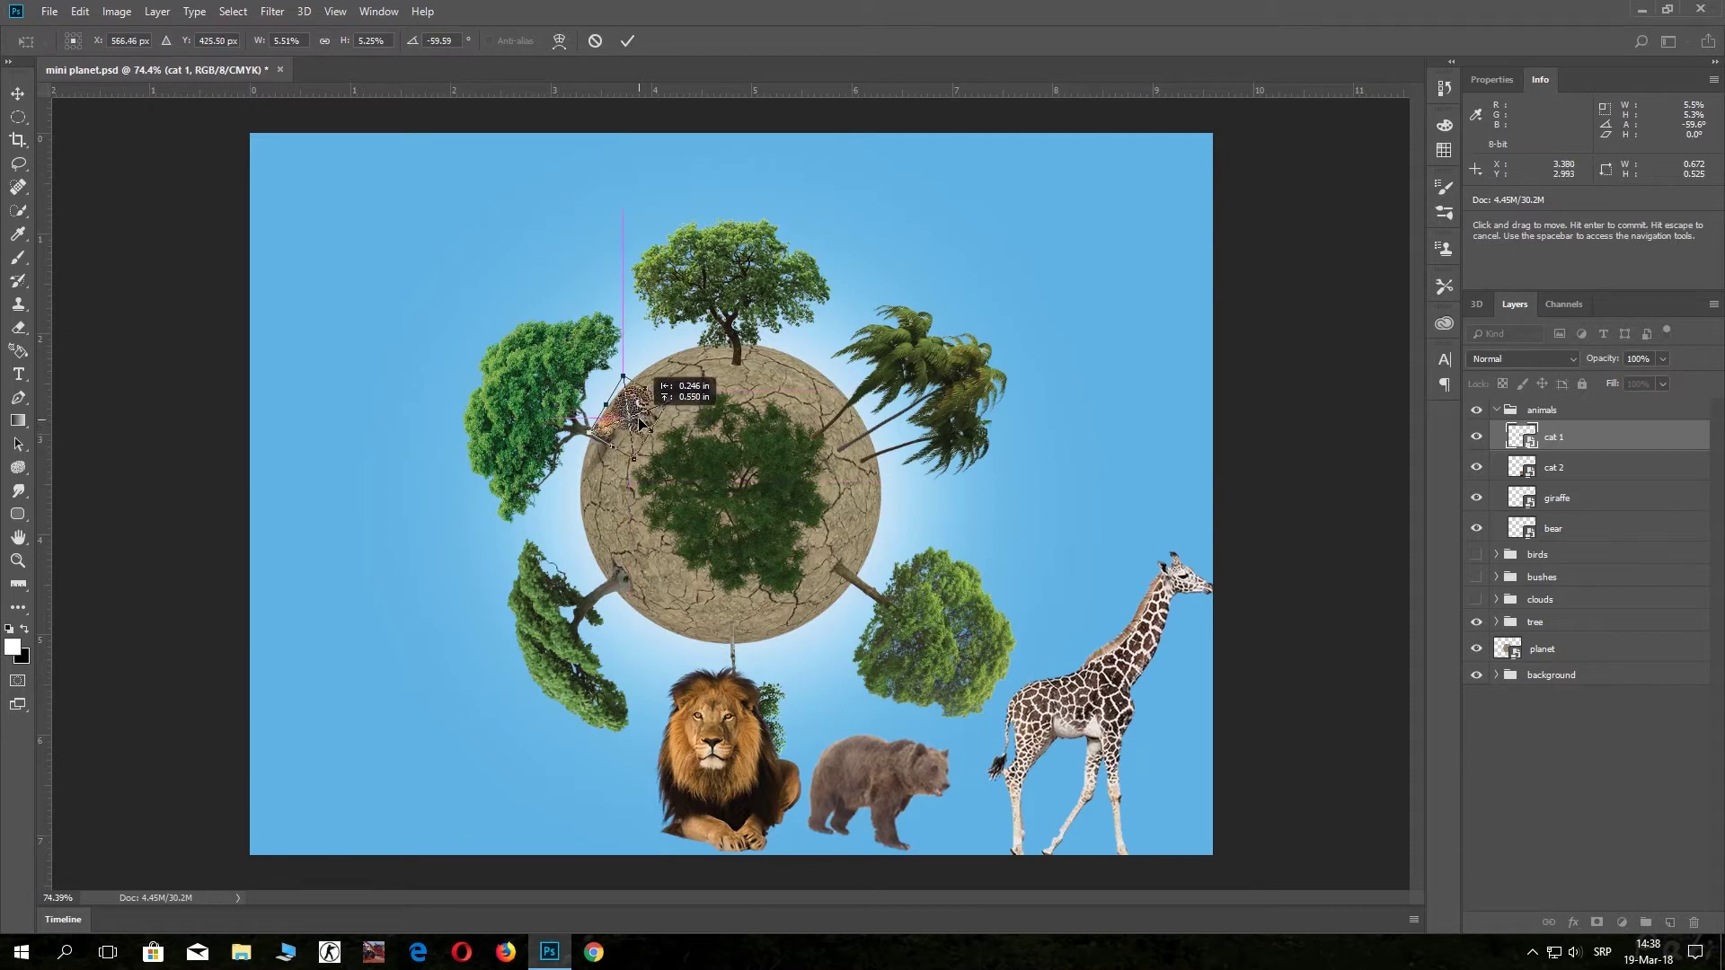
drag(640, 422, 635, 423)
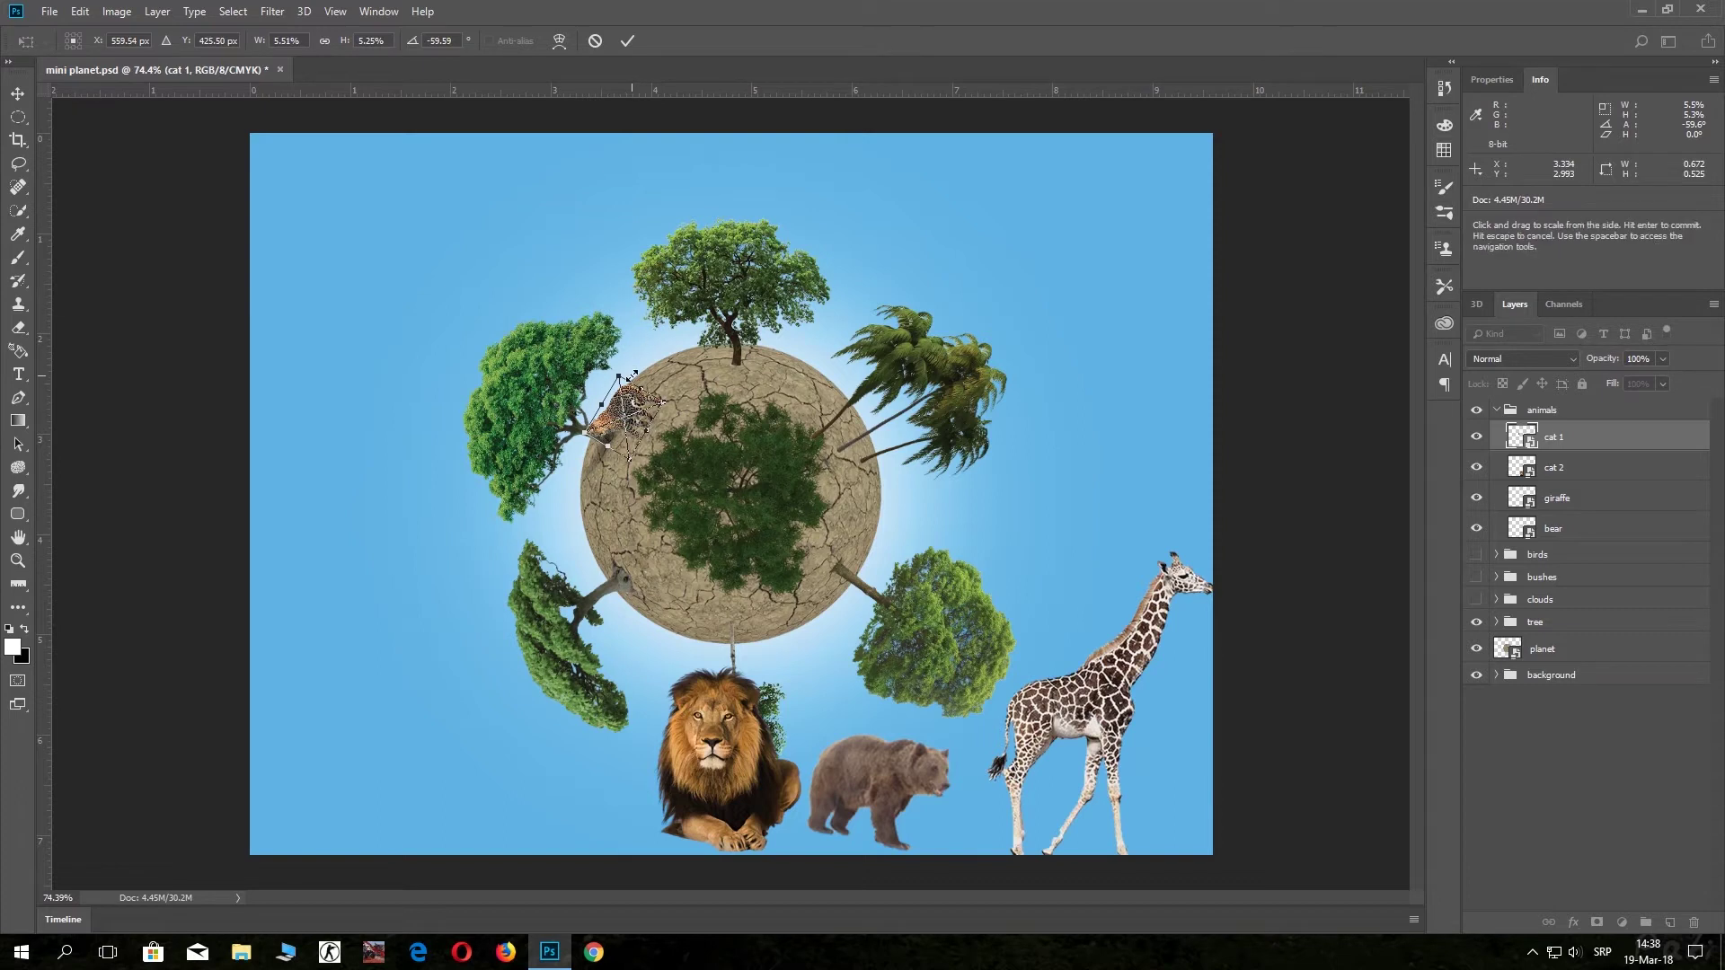
drag(636, 411, 632, 419)
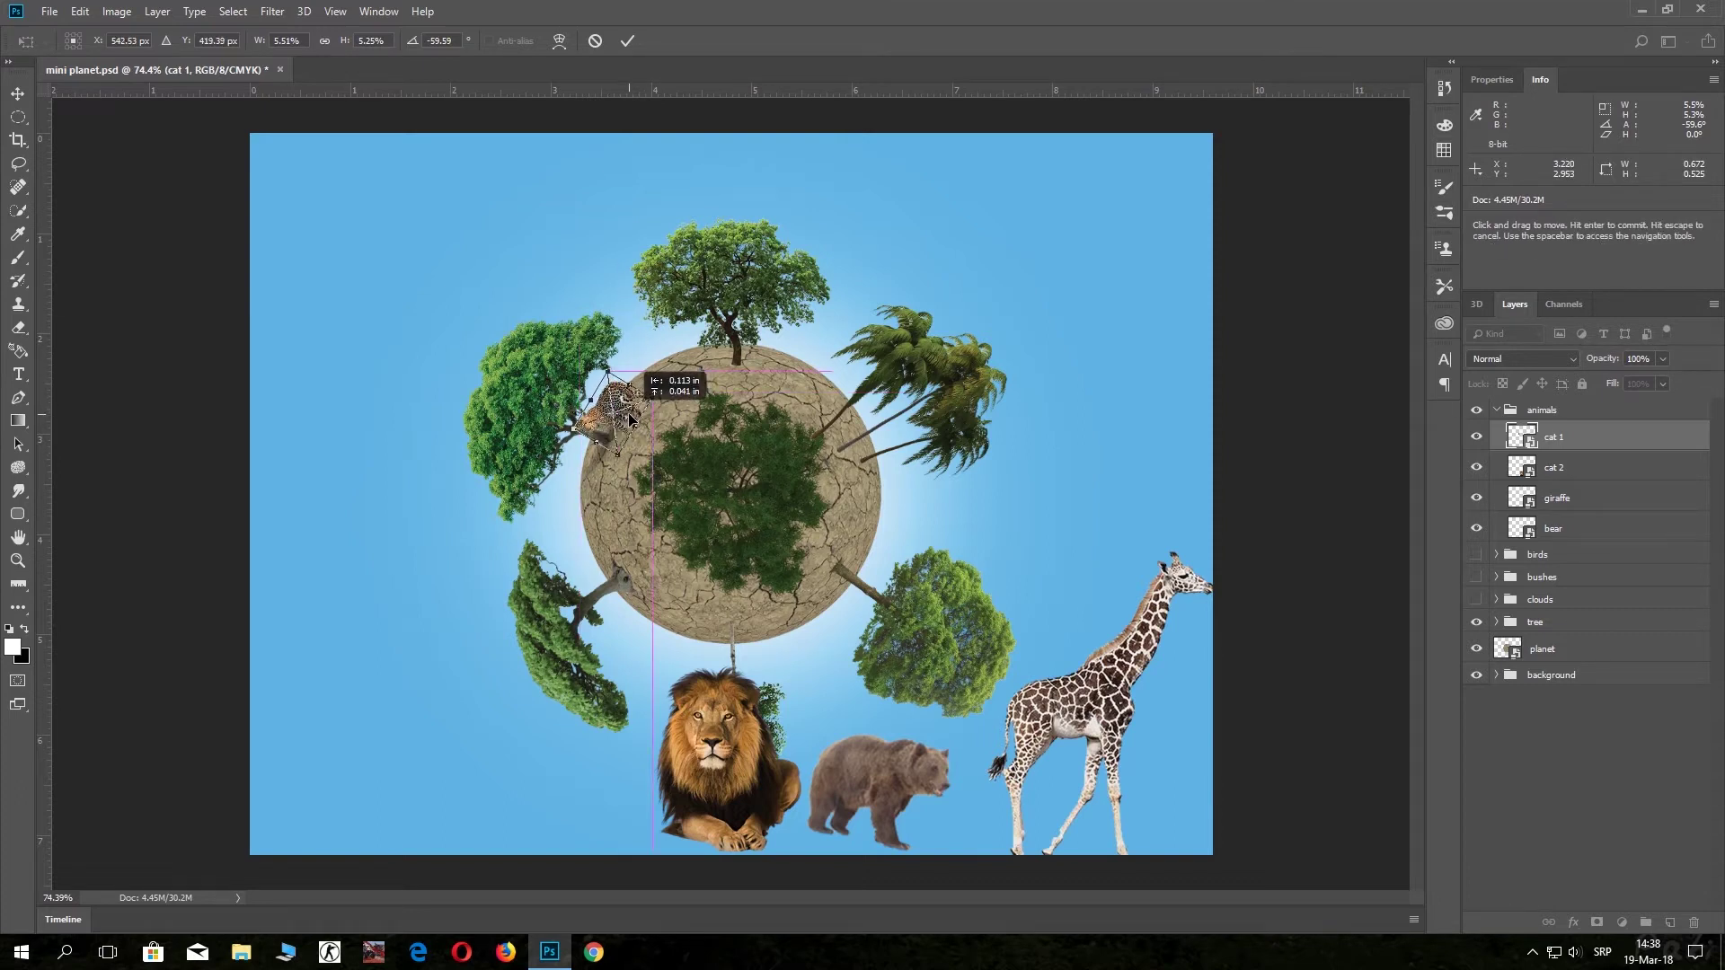
click(627, 41)
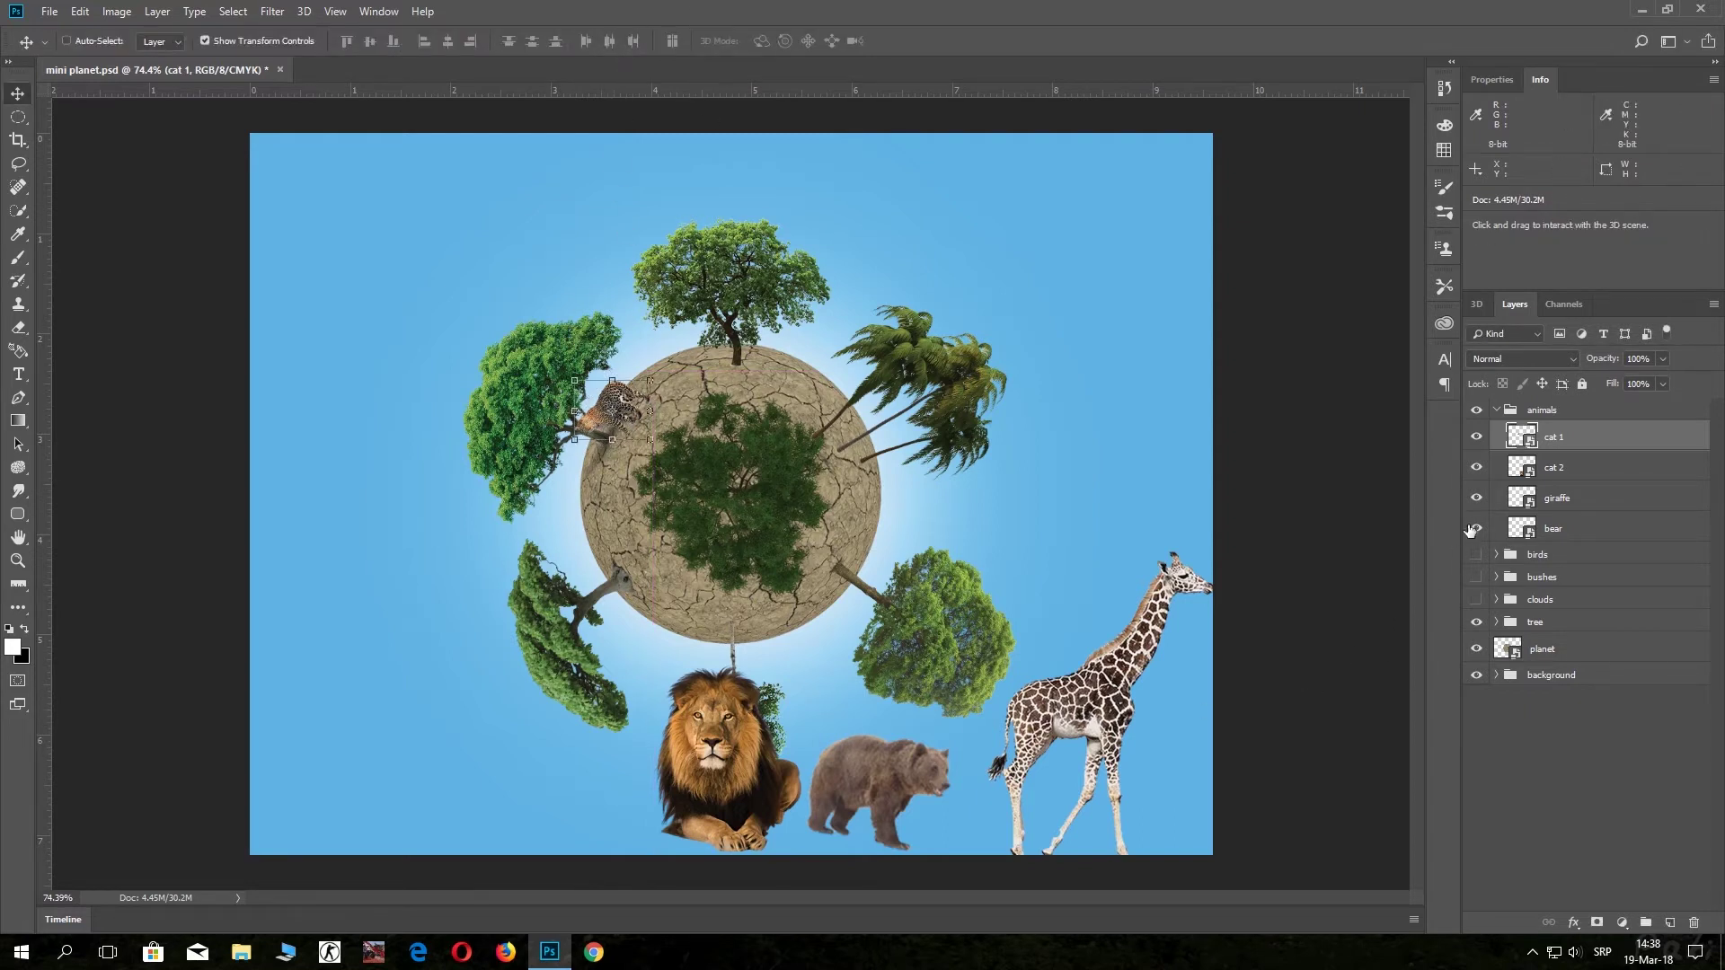
Move the cat 2 lion atop the planet and shrink it to about 13.8%.
click(1549, 469)
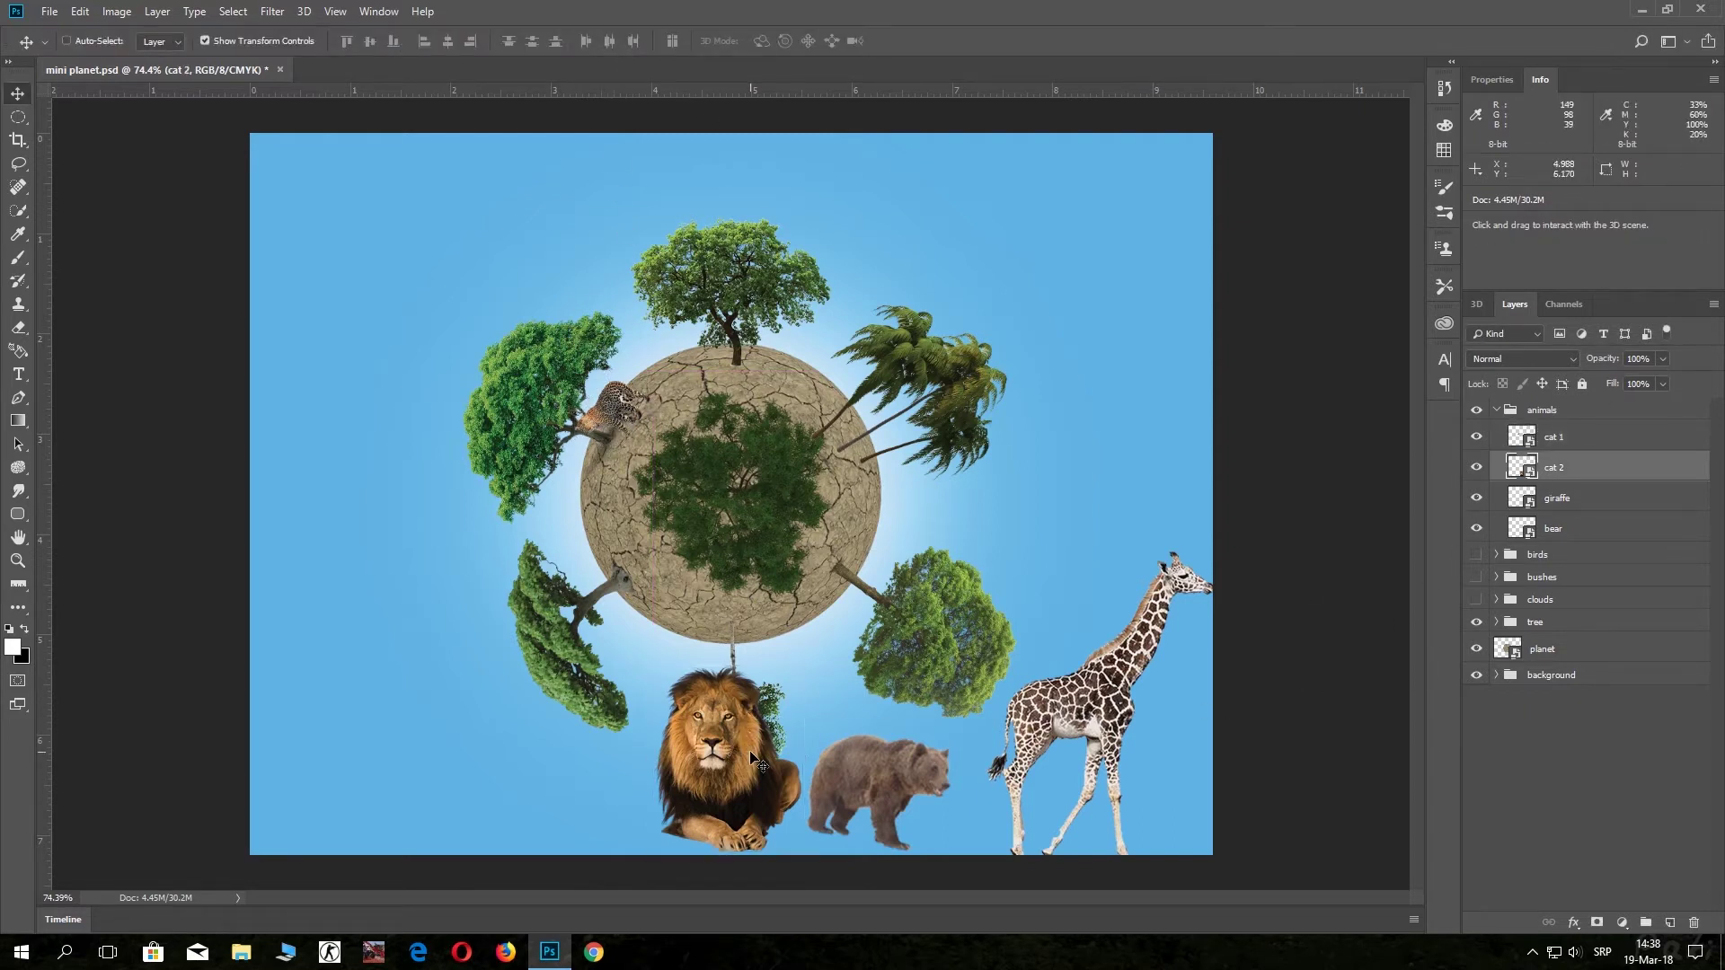
mouse_move(763, 687)
mouse_down()
mouse_move(838, 379)
mouse_move(896, 243)
mouse_move(886, 272)
mouse_up()
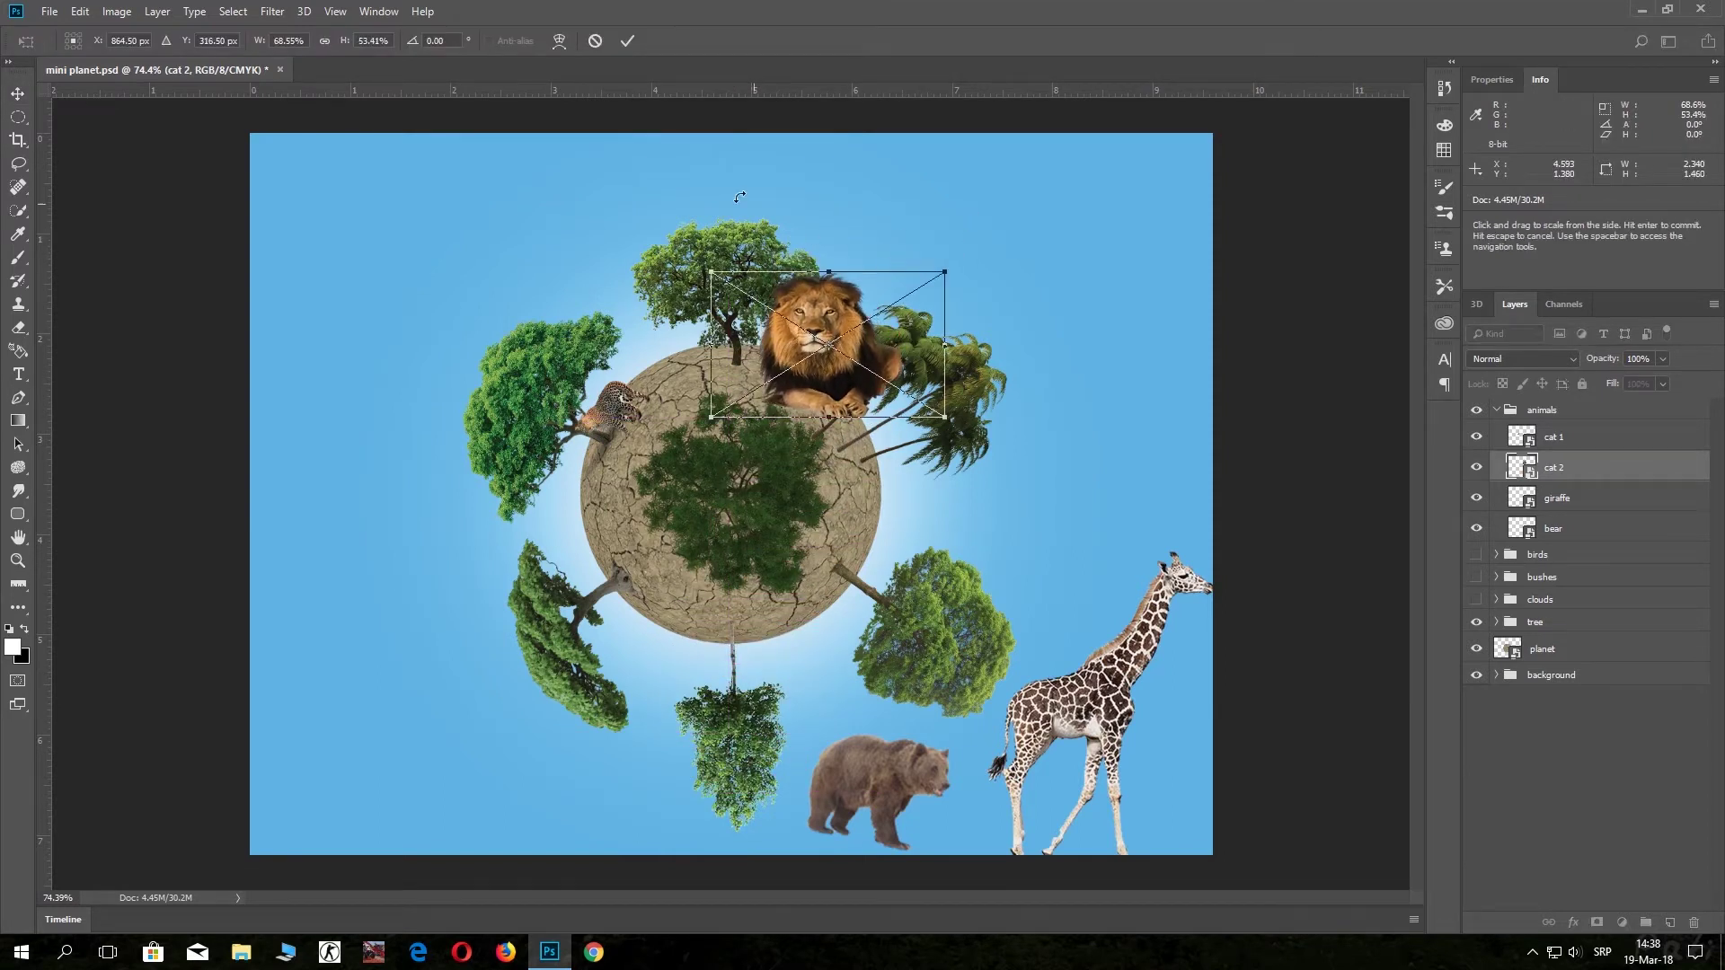
click(595, 40)
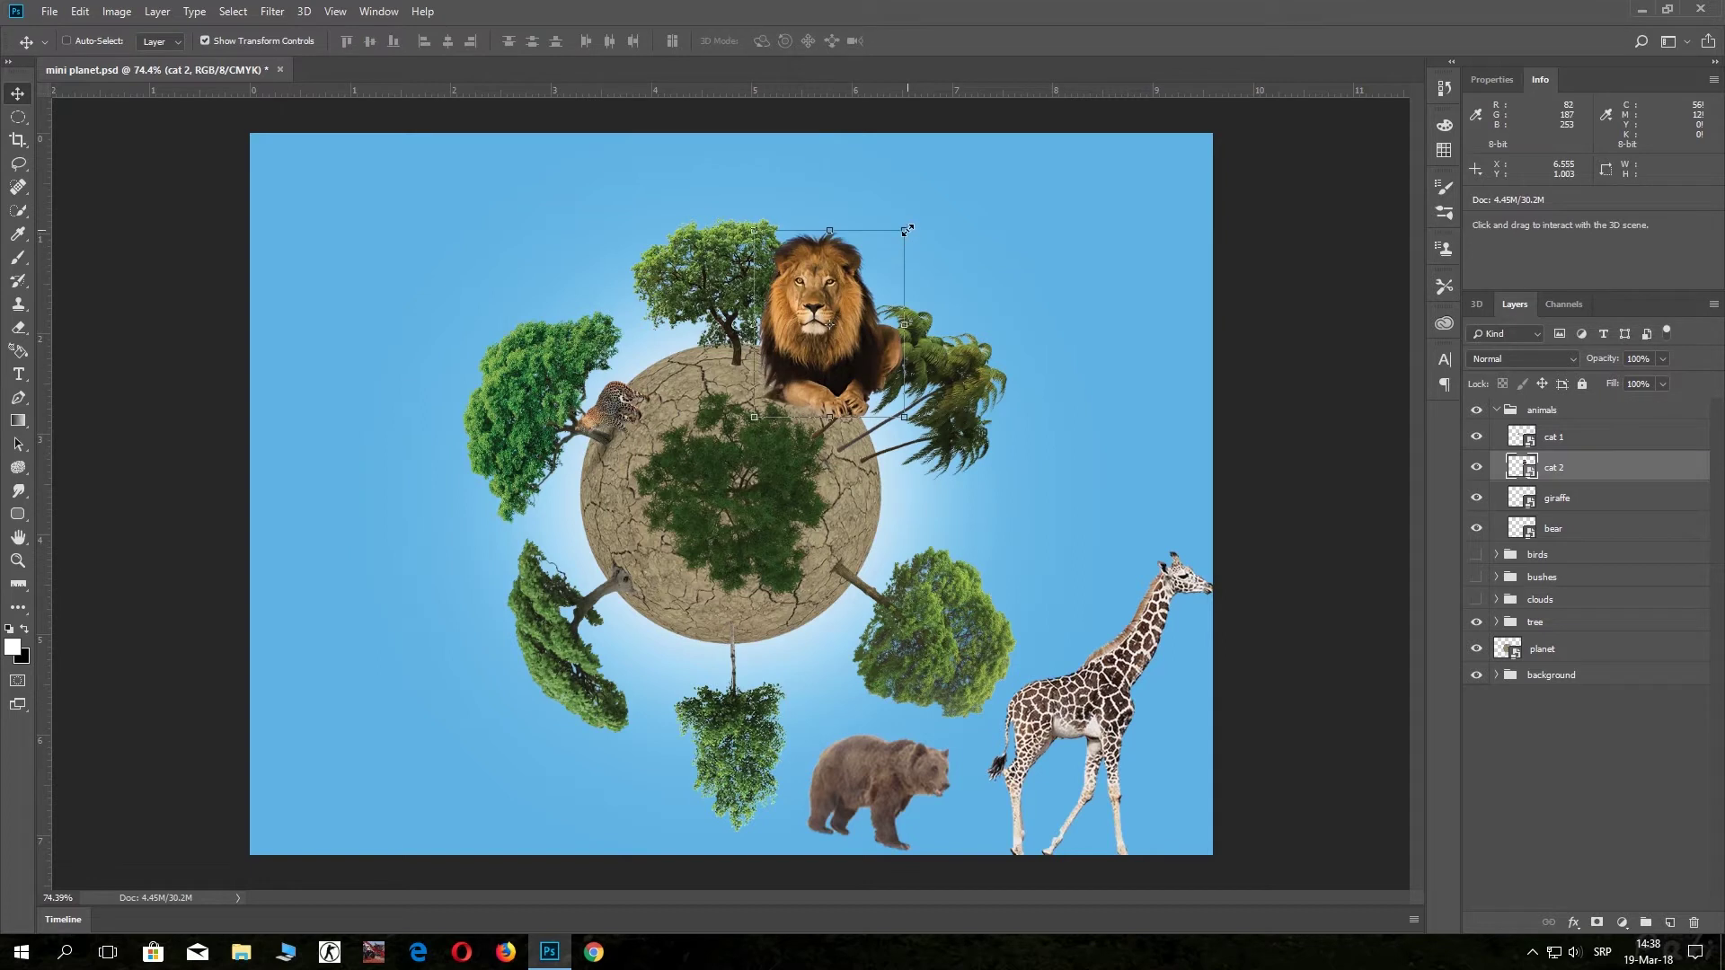
mouse_move(907, 230)
mouse_down()
mouse_move(945, 235)
mouse_move(786, 347)
mouse_up()
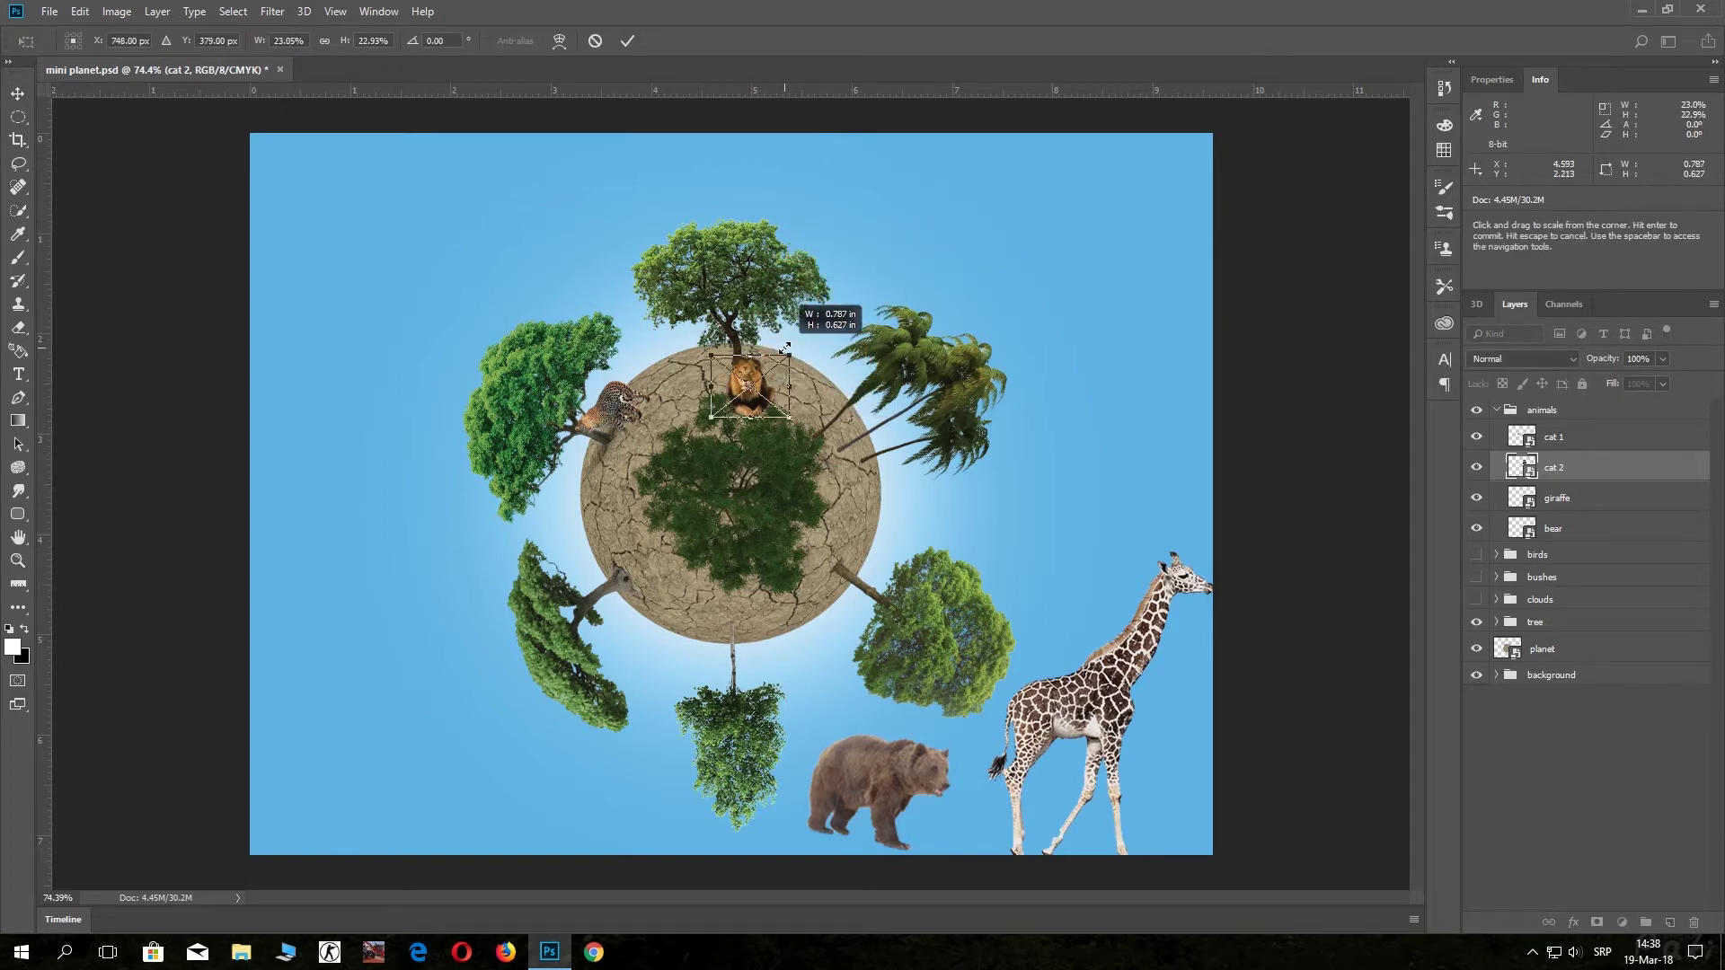
mouse_move(785, 347)
mouse_down()
mouse_move(810, 313)
mouse_move(774, 355)
mouse_up()
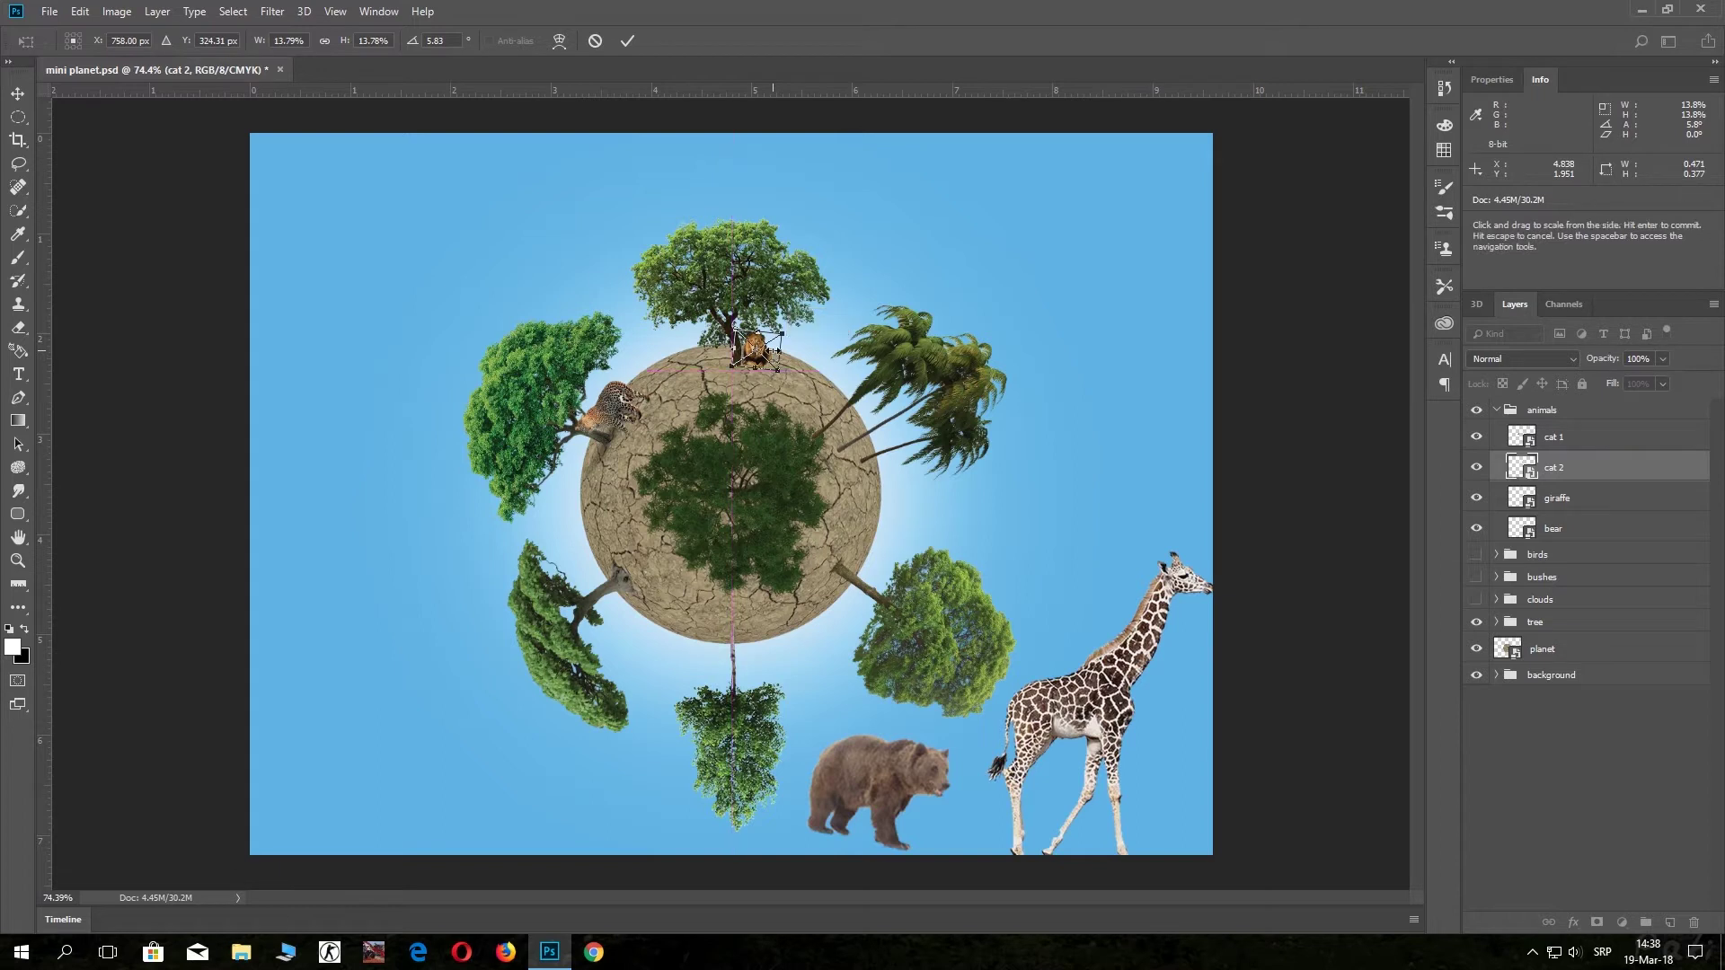
click(627, 41)
Shrink the cat 1 leopard further to about 4.5%.
click(1521, 438)
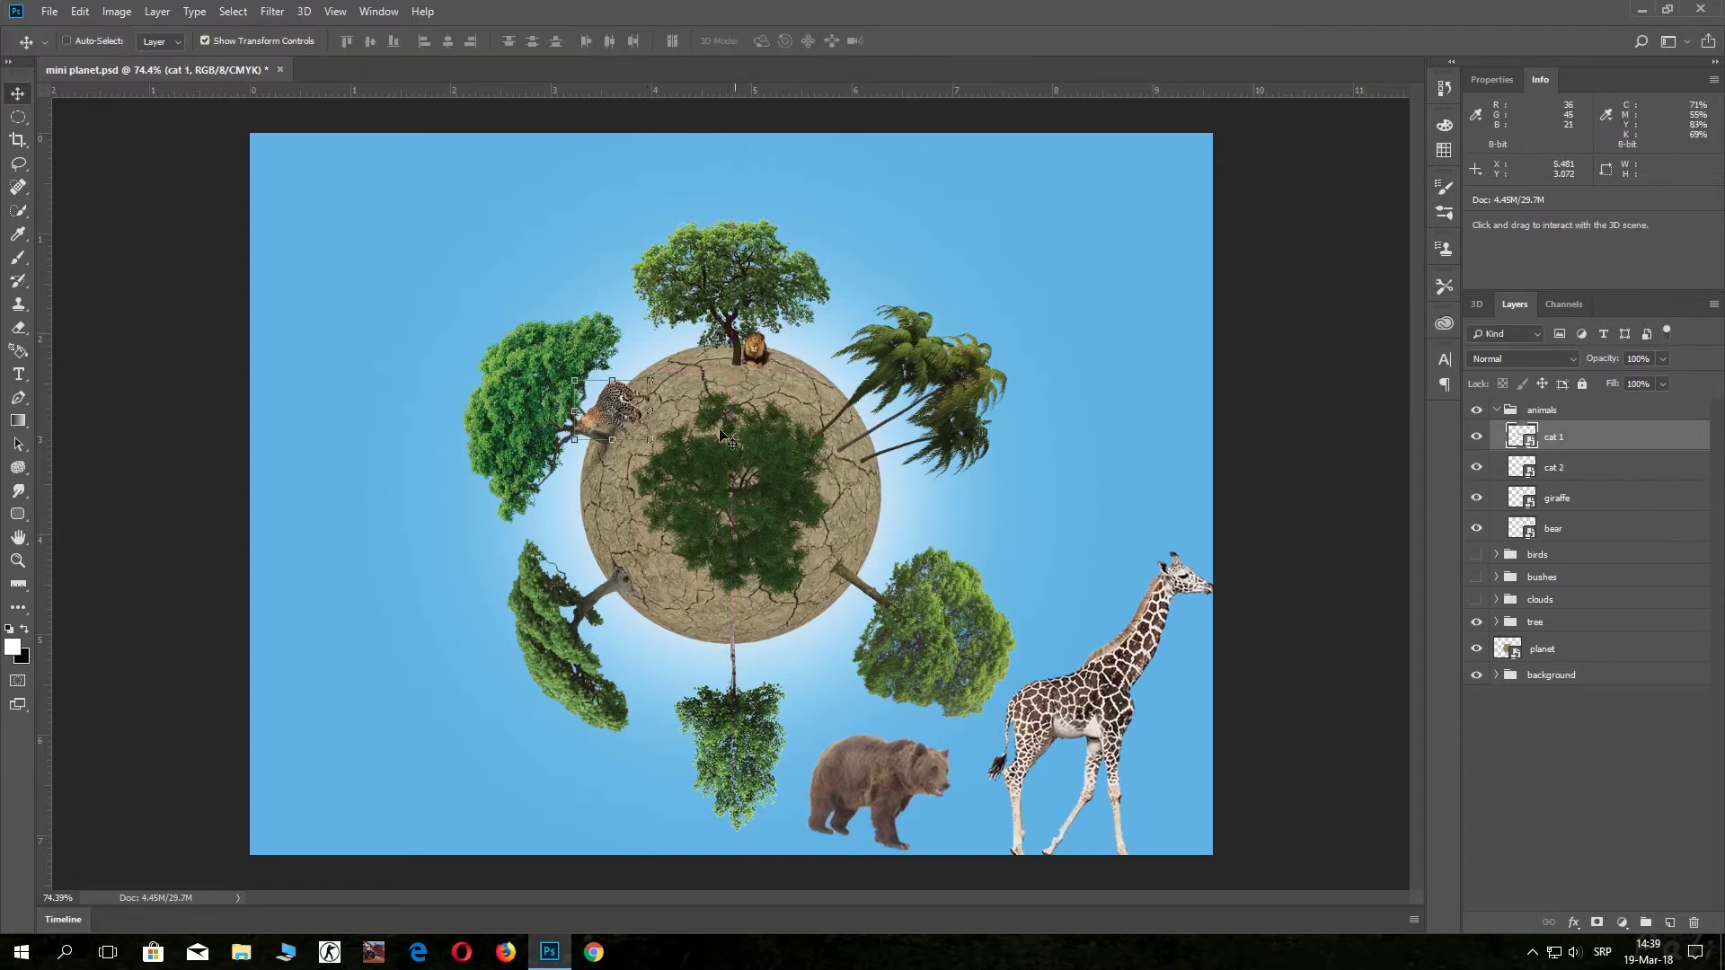
key(ctrl+t)
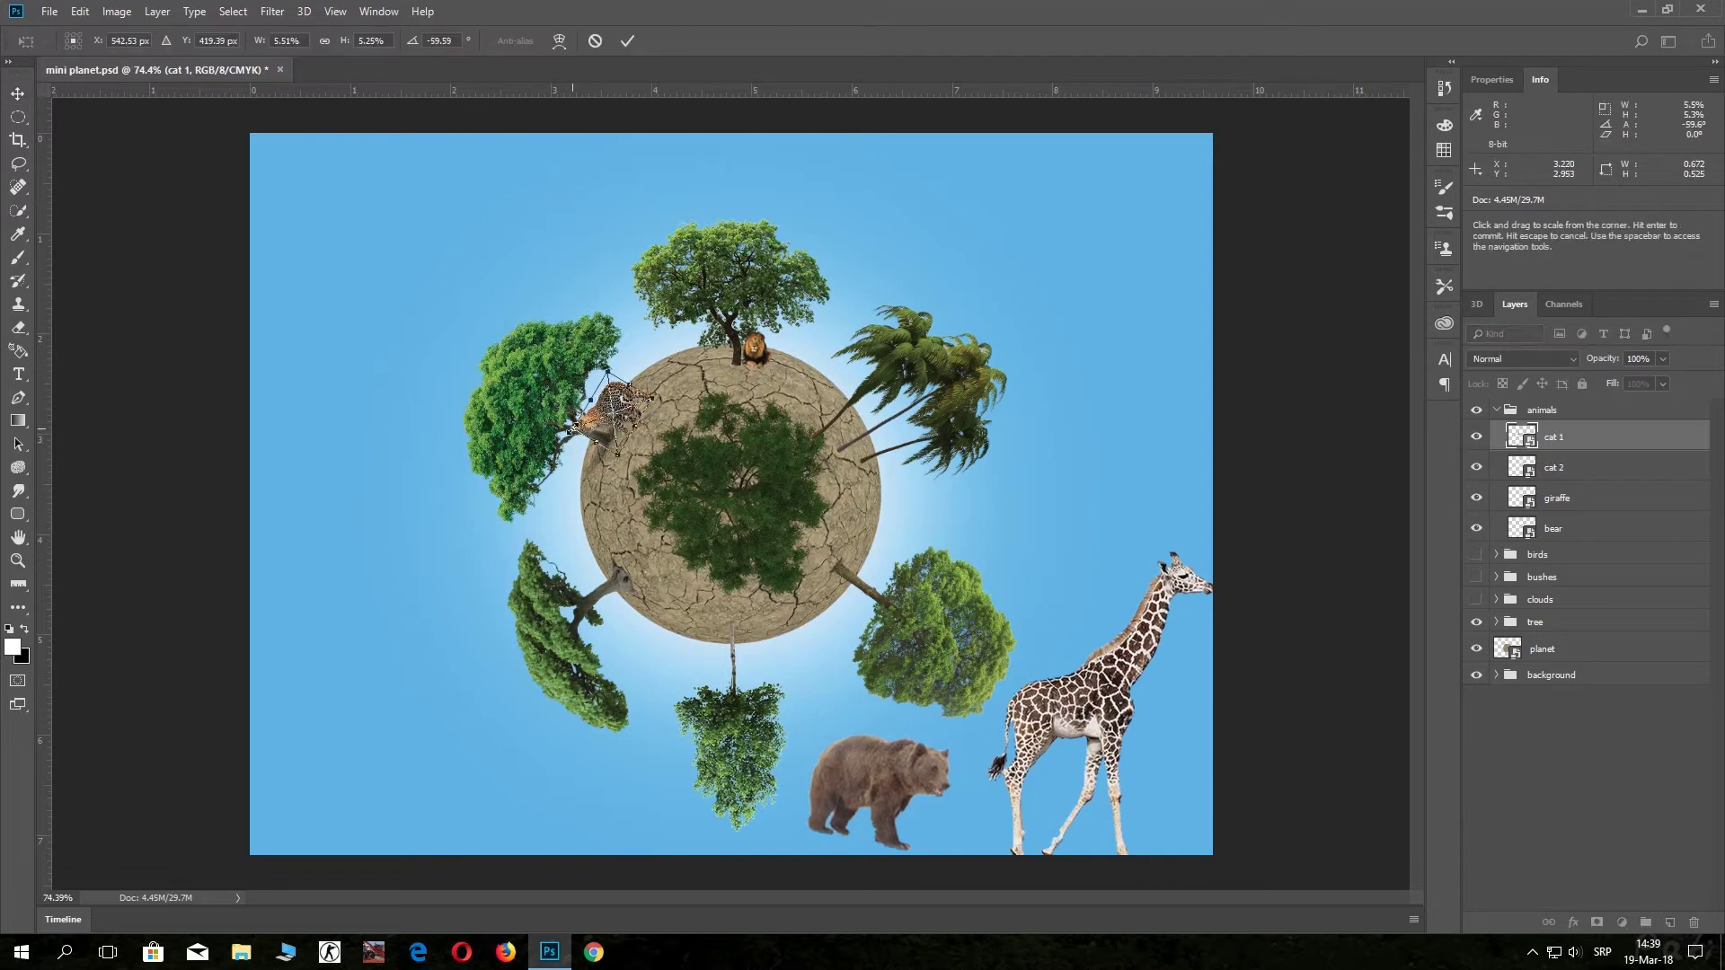
drag(573, 429, 593, 422)
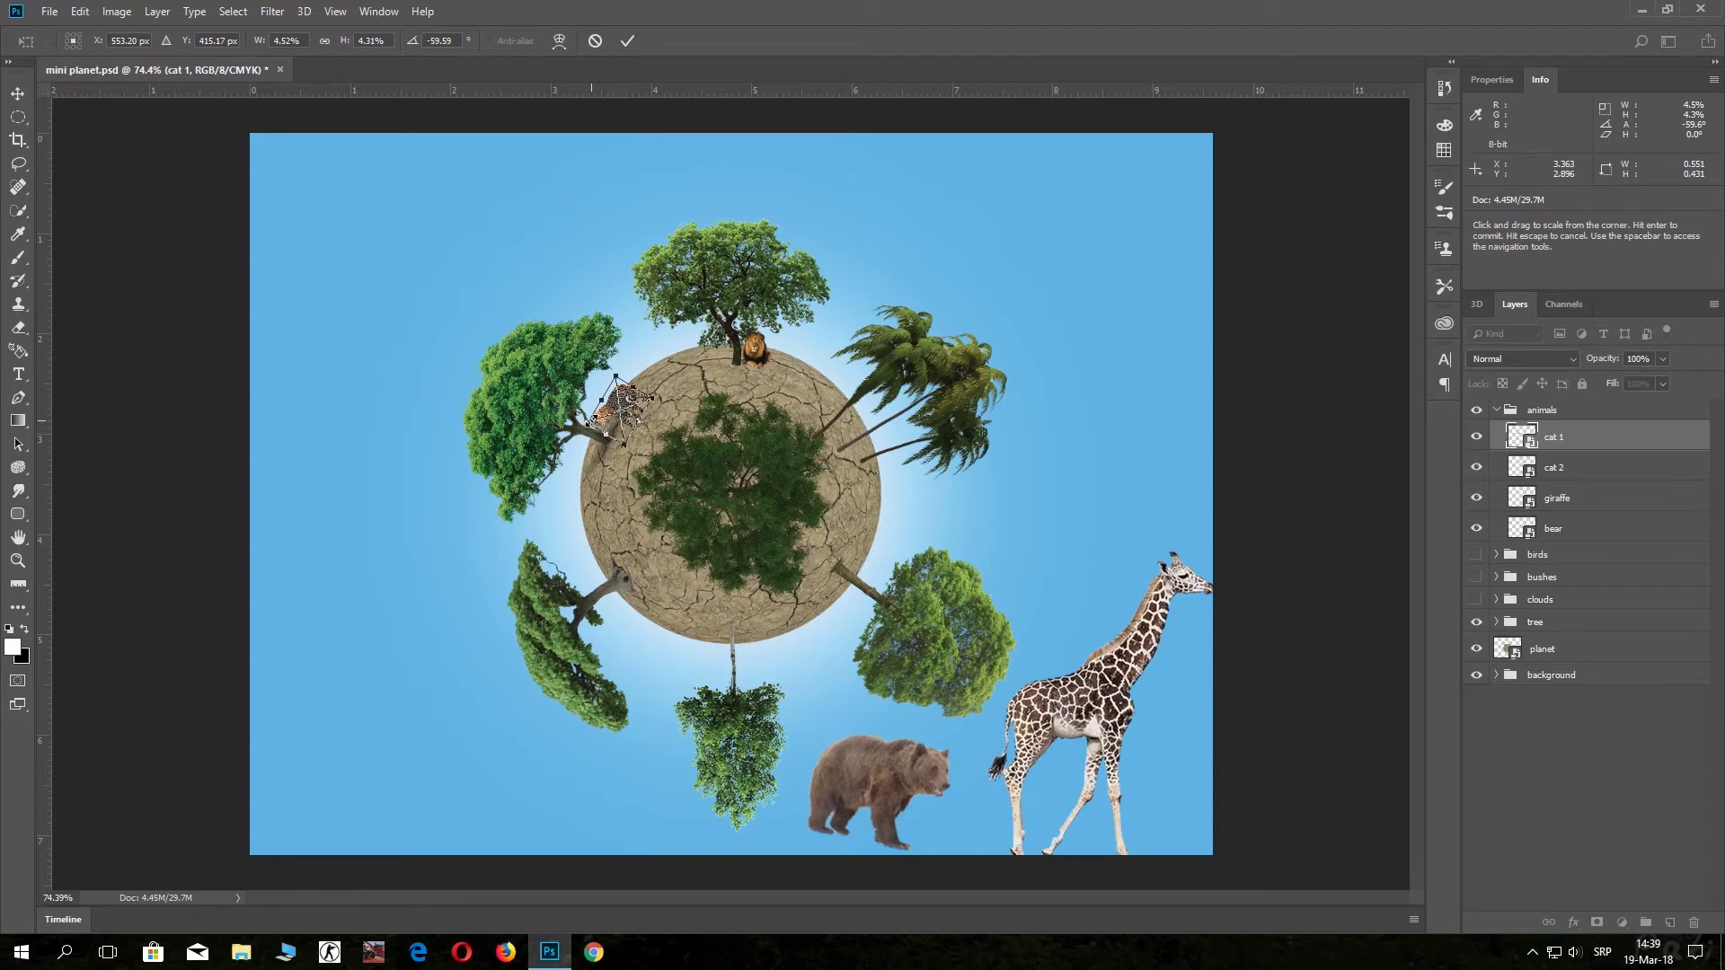
Commit the leopard's resize, then rotate the giraffe about -93° onto the planet's left side.
click(627, 41)
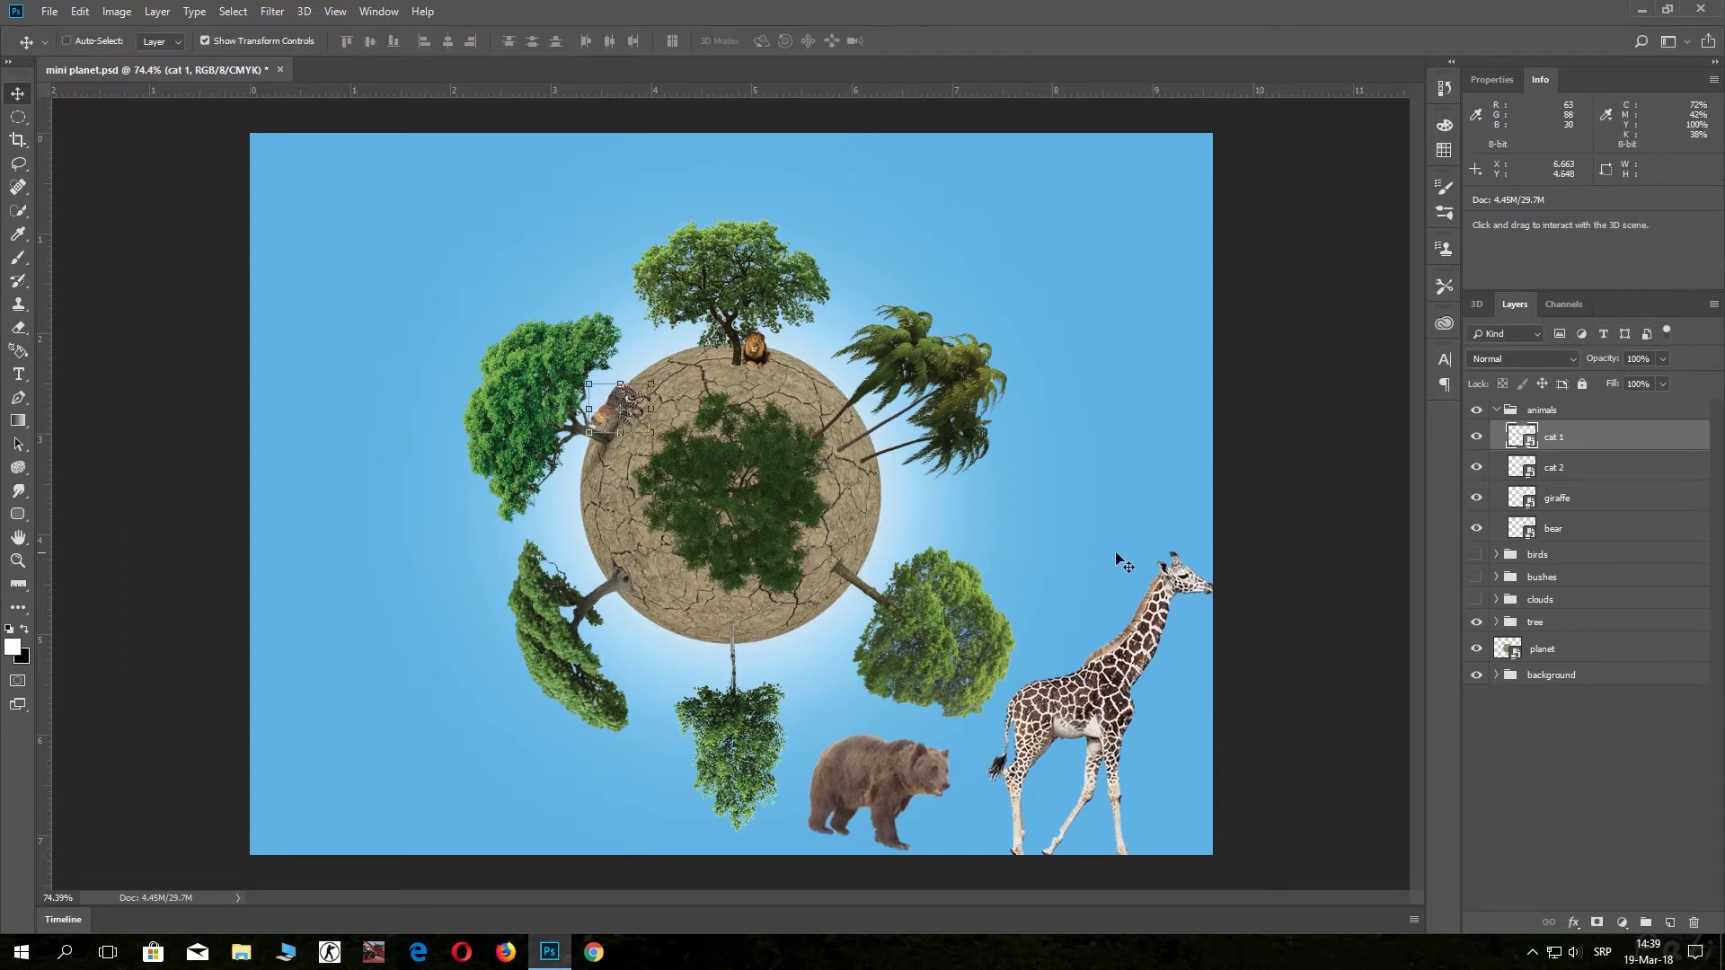
click(1522, 501)
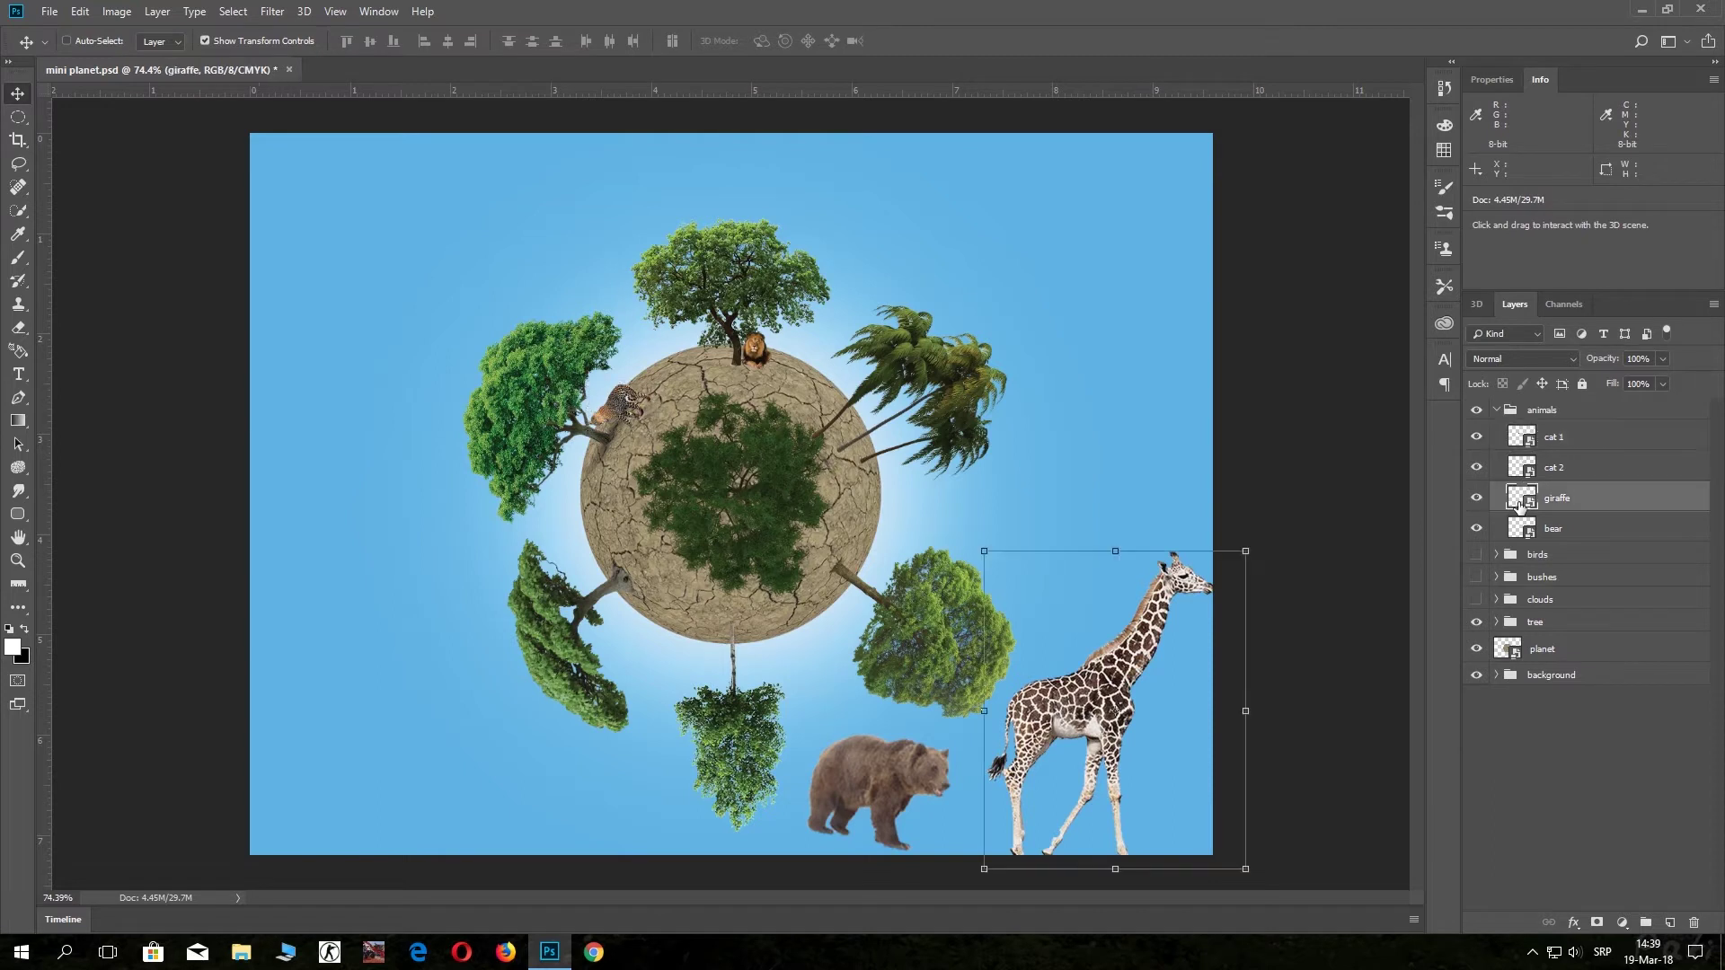
drag(1158, 684, 993, 592)
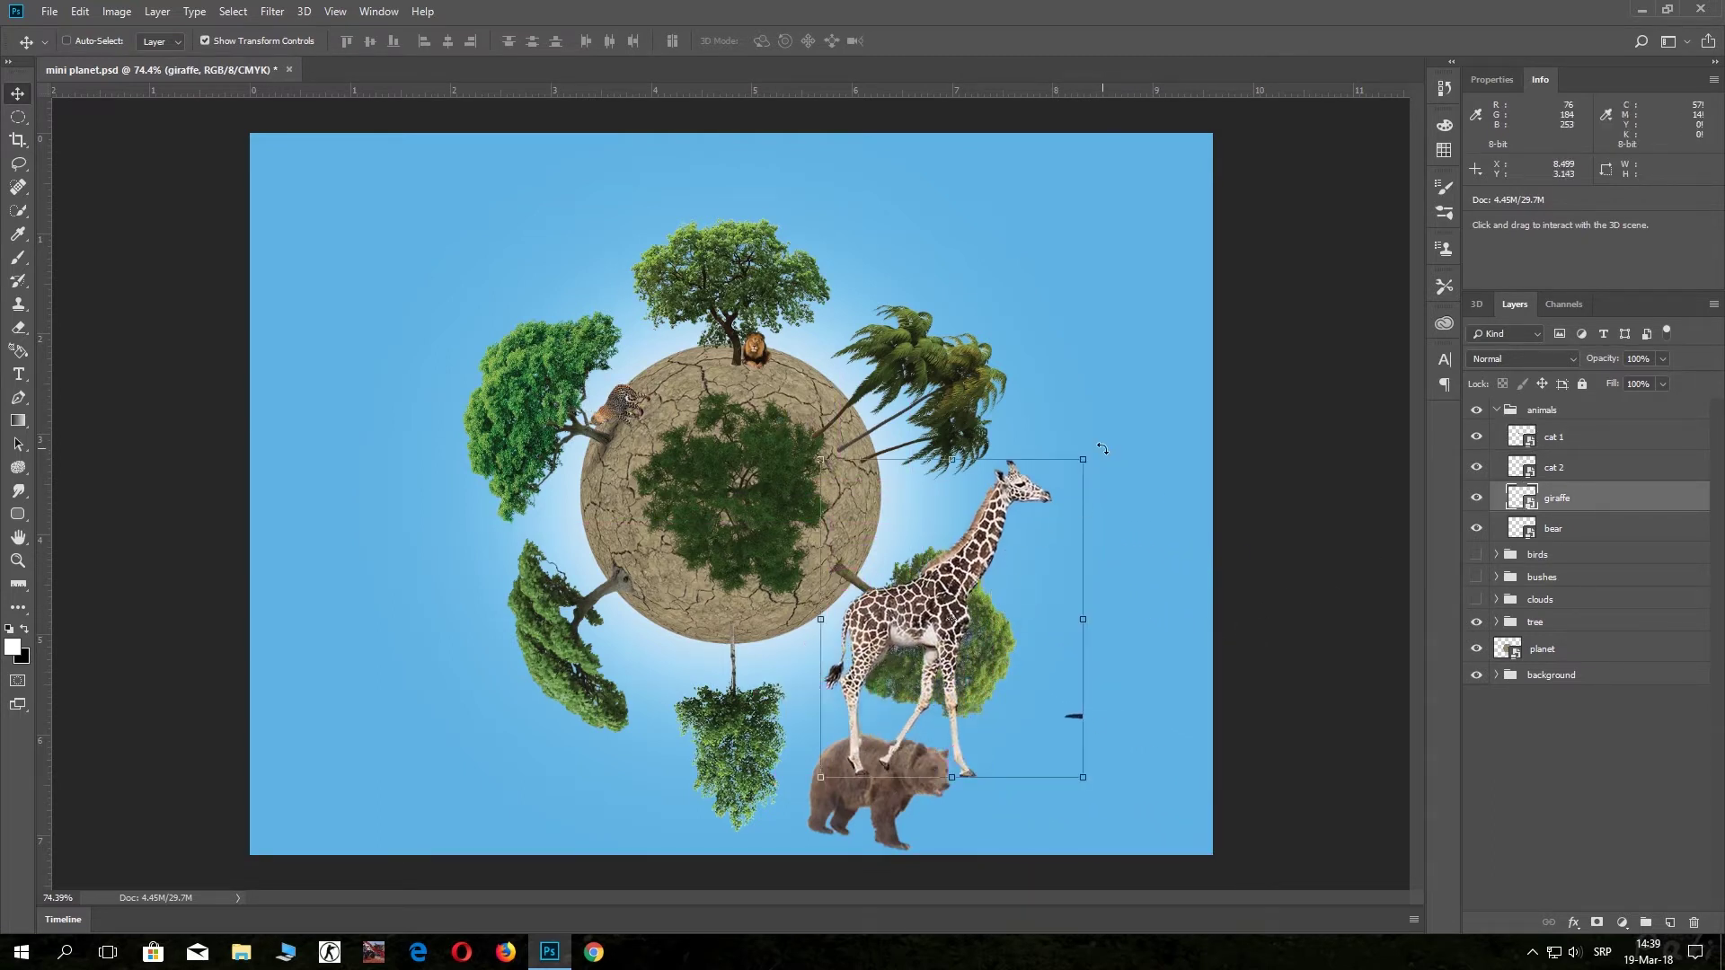
click(1102, 448)
mouse_move(1102, 448)
mouse_down()
mouse_move(555, 477)
mouse_move(728, 431)
mouse_up()
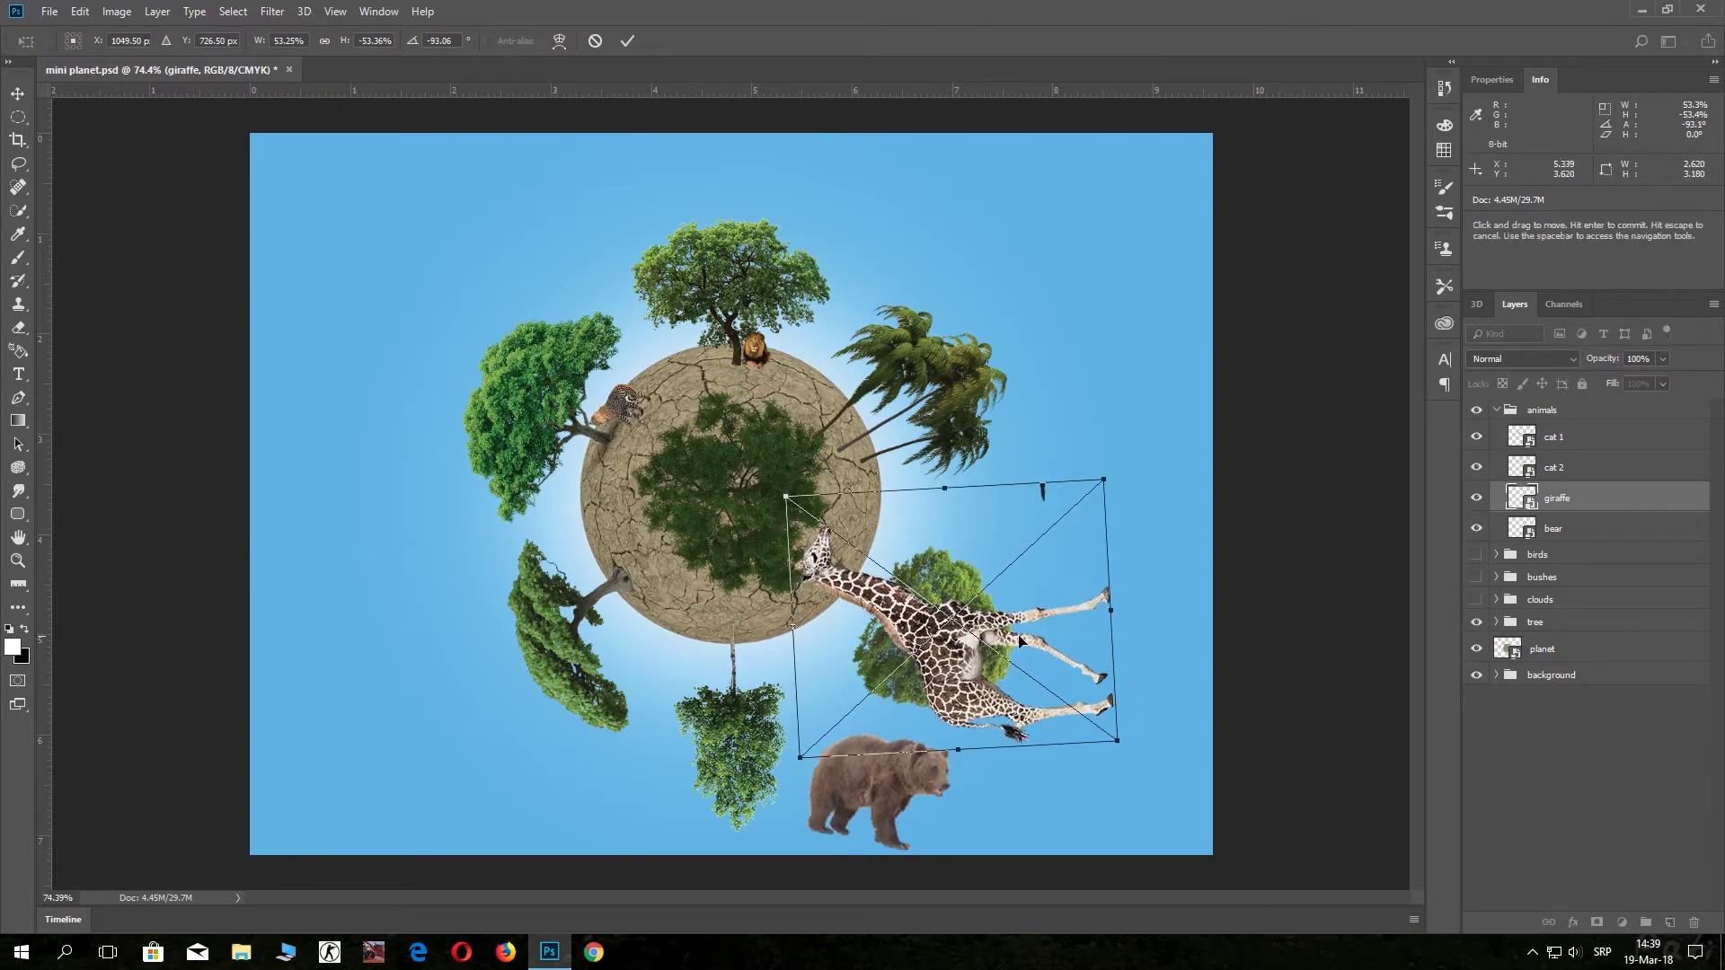
mouse_move(996, 648)
mouse_down()
mouse_move(562, 578)
mouse_move(583, 505)
mouse_up()
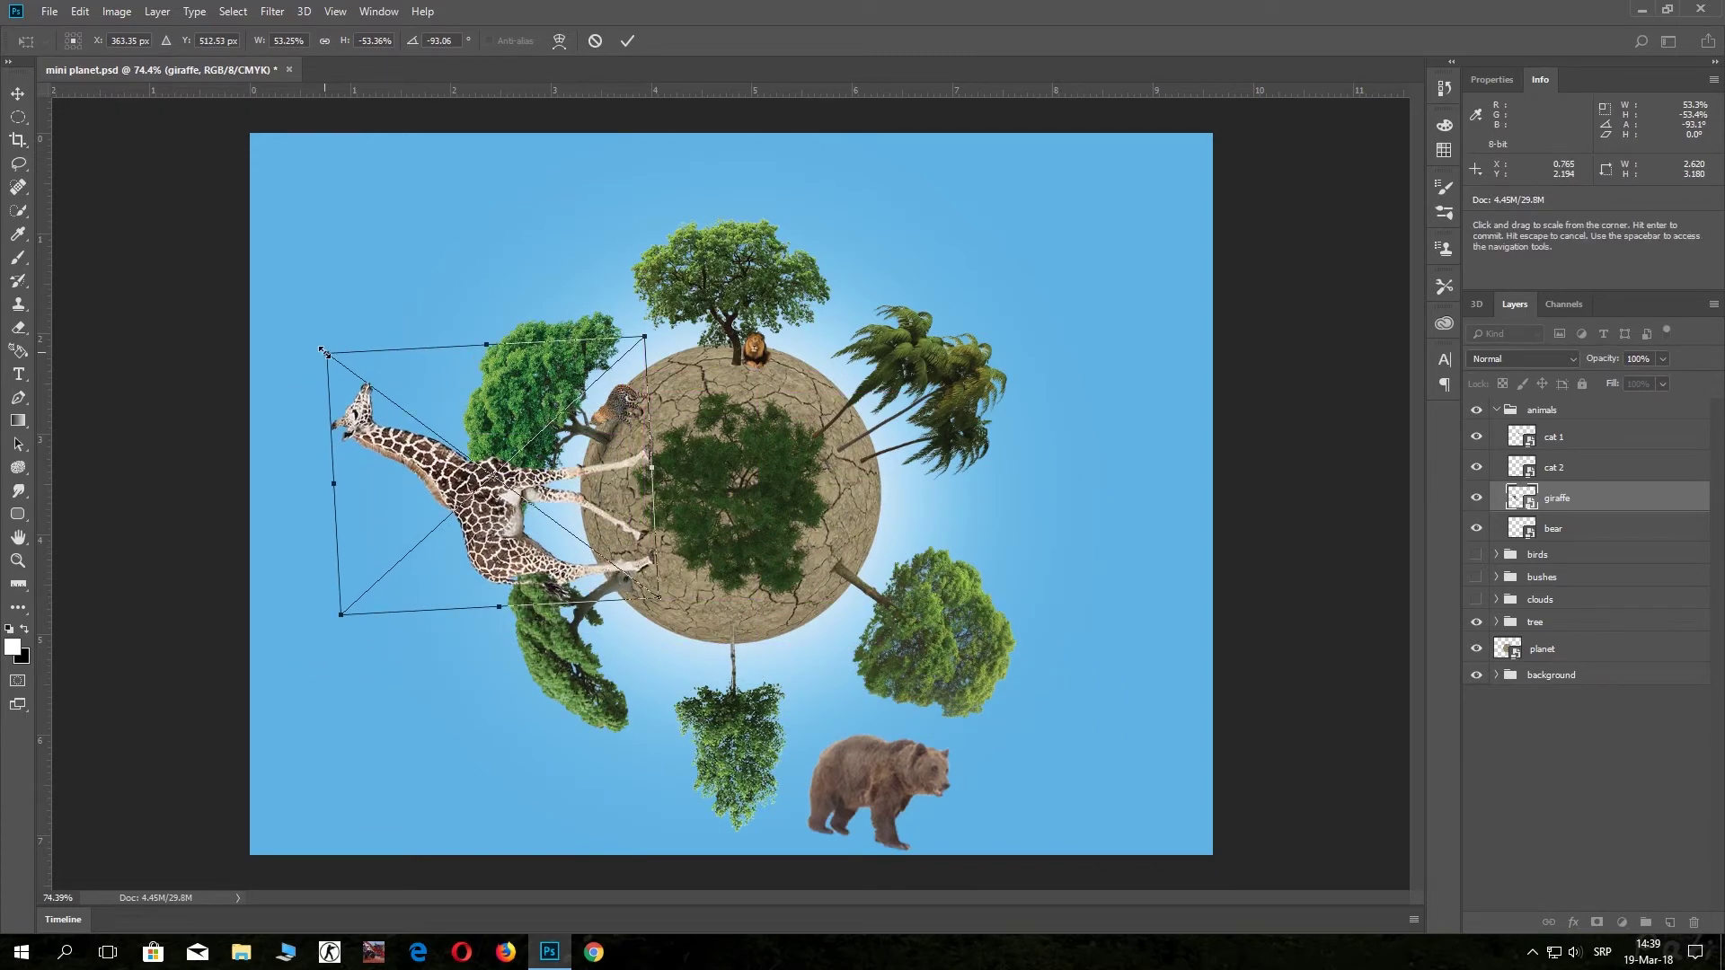
Scale the giraffe to about 26.5% and settle it on the left rim below the leopard.
drag(322, 350, 508, 486)
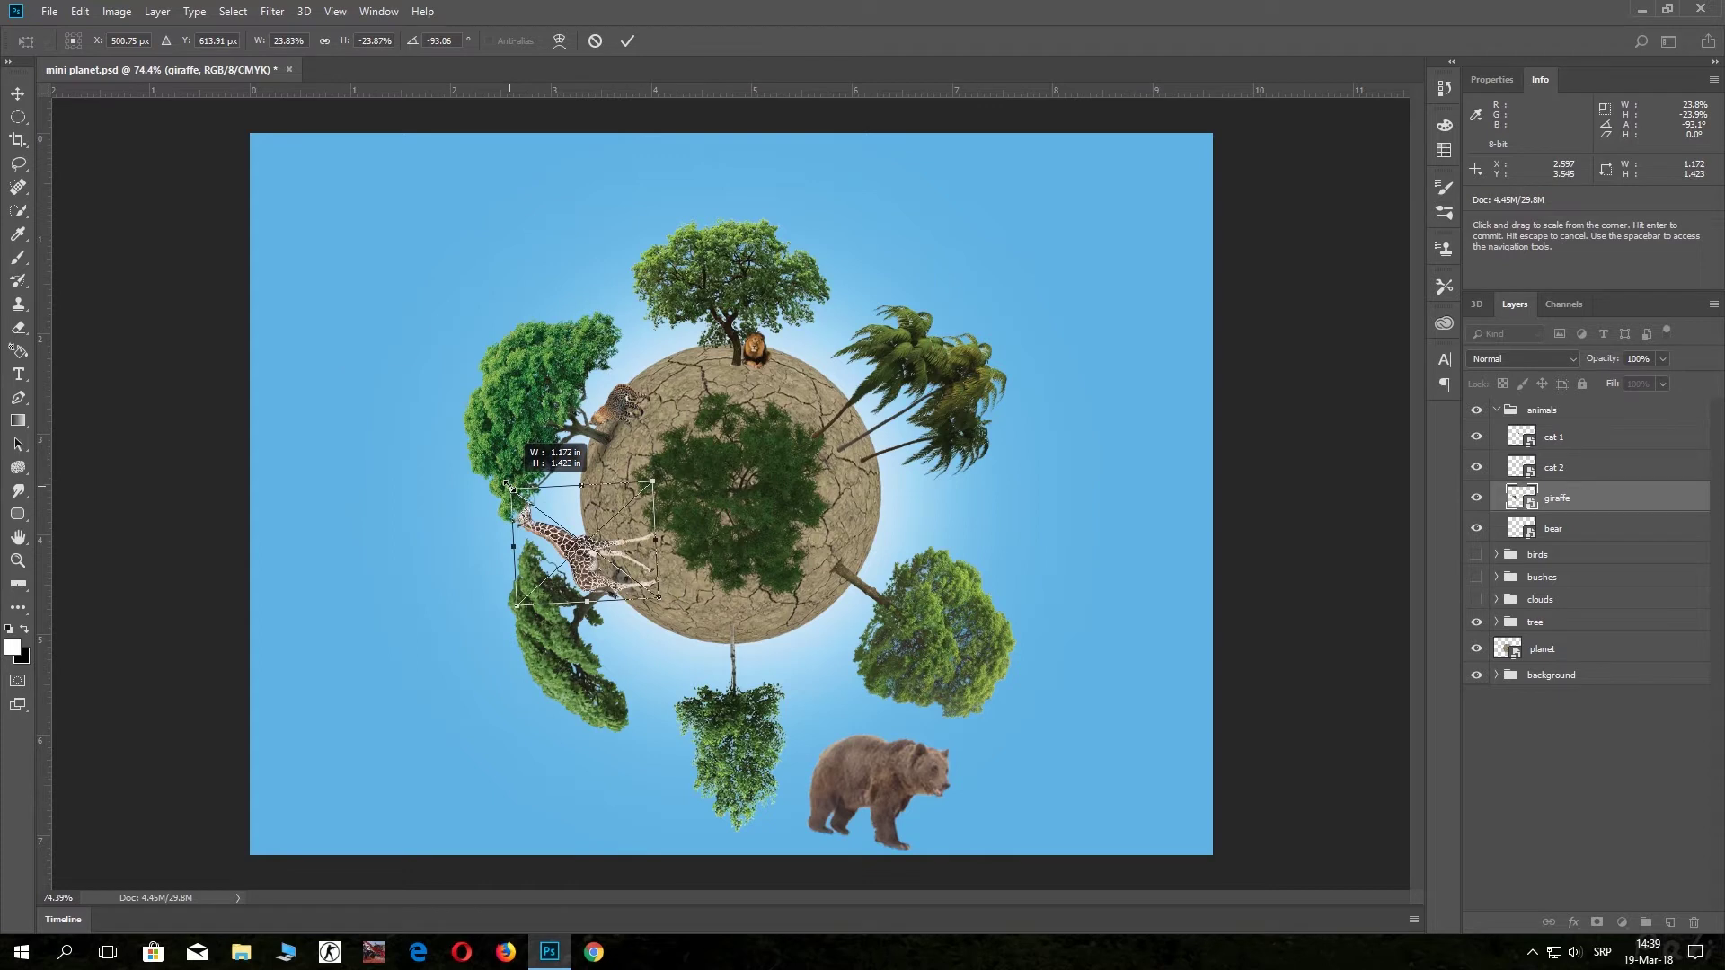
drag(508, 485, 496, 471)
drag(598, 547, 565, 526)
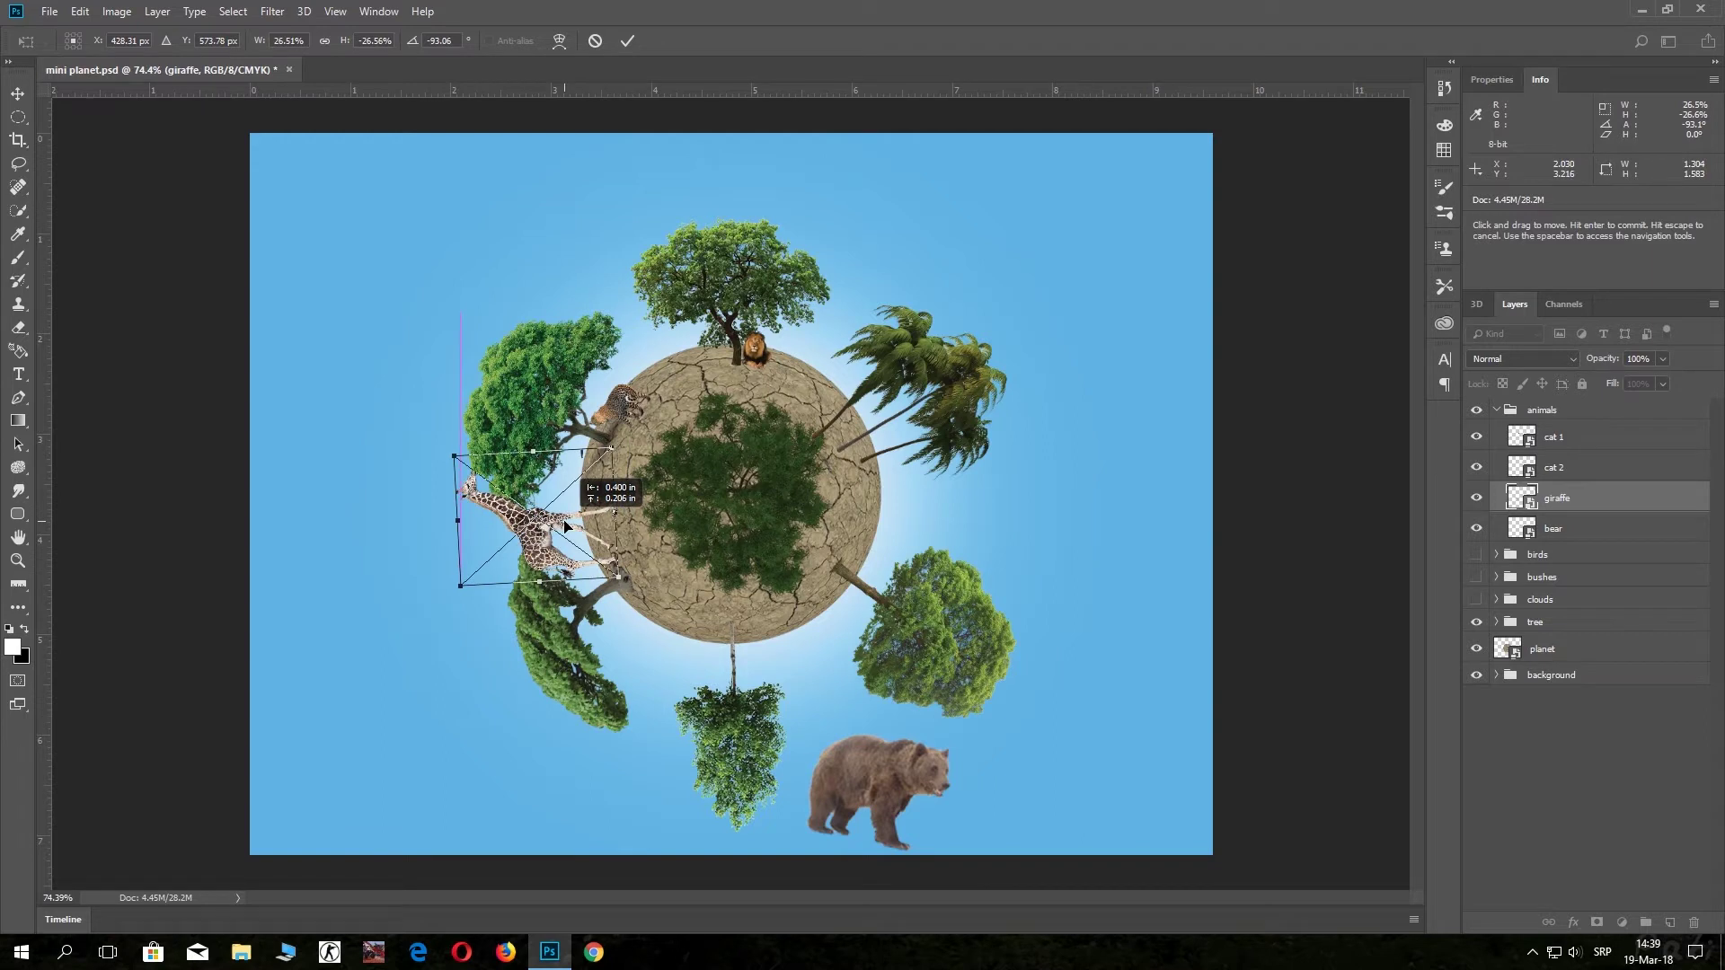
drag(565, 527, 565, 511)
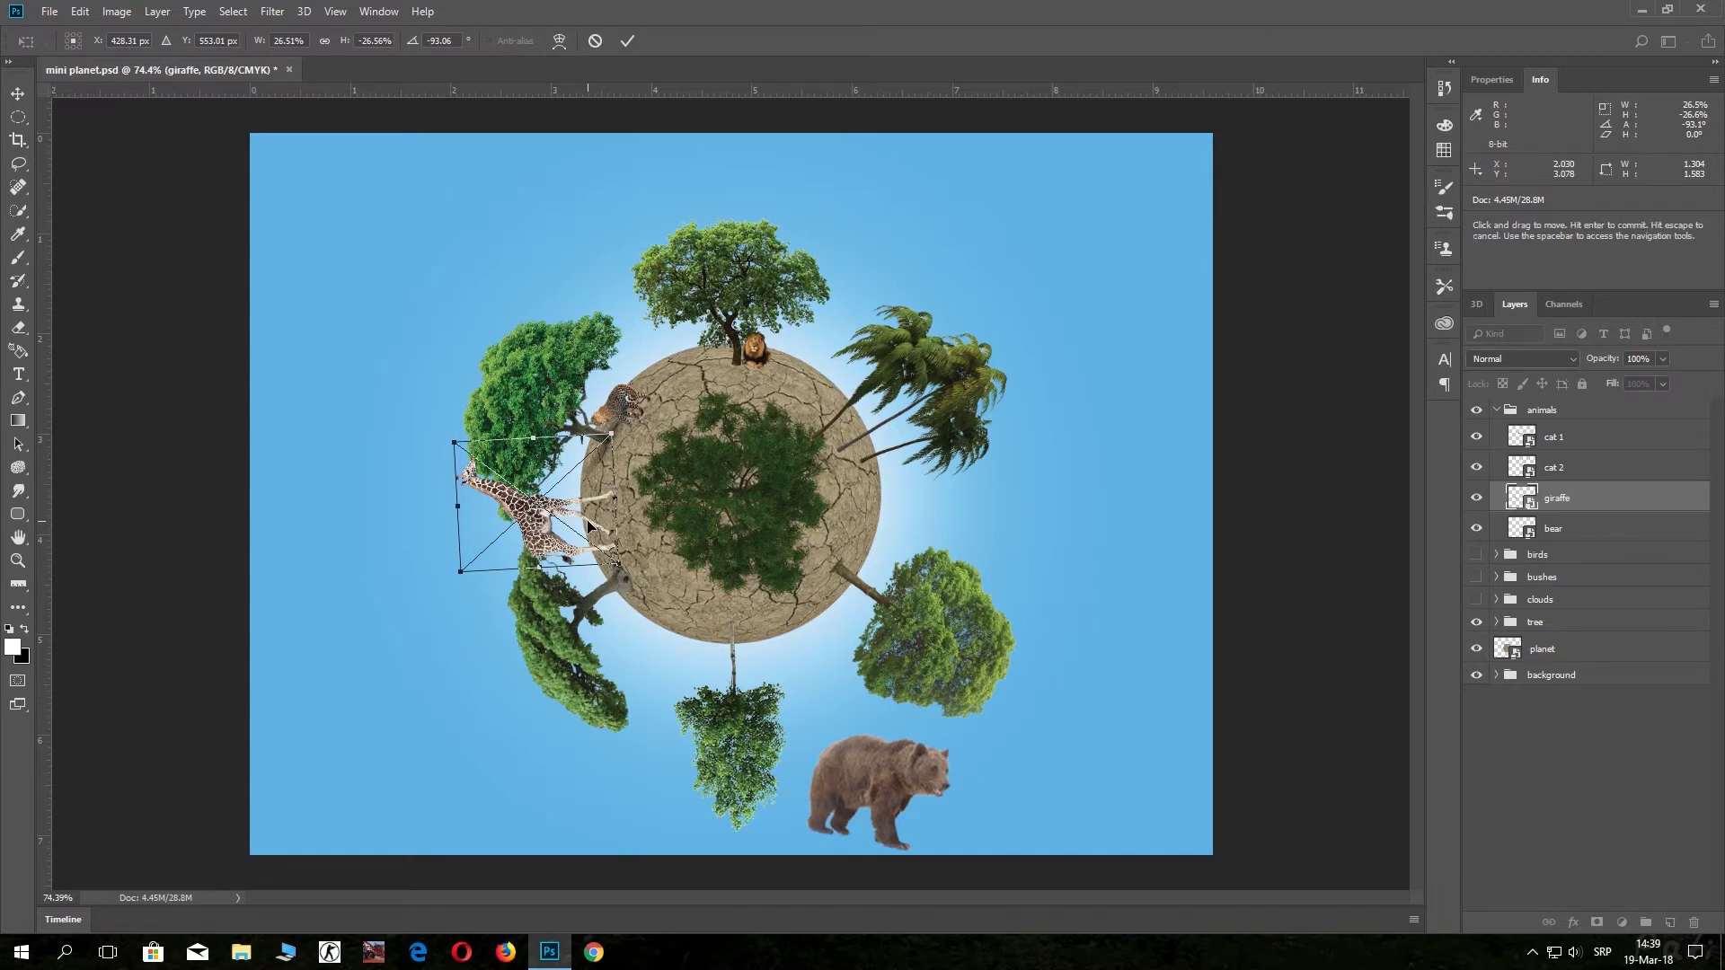
click(633, 45)
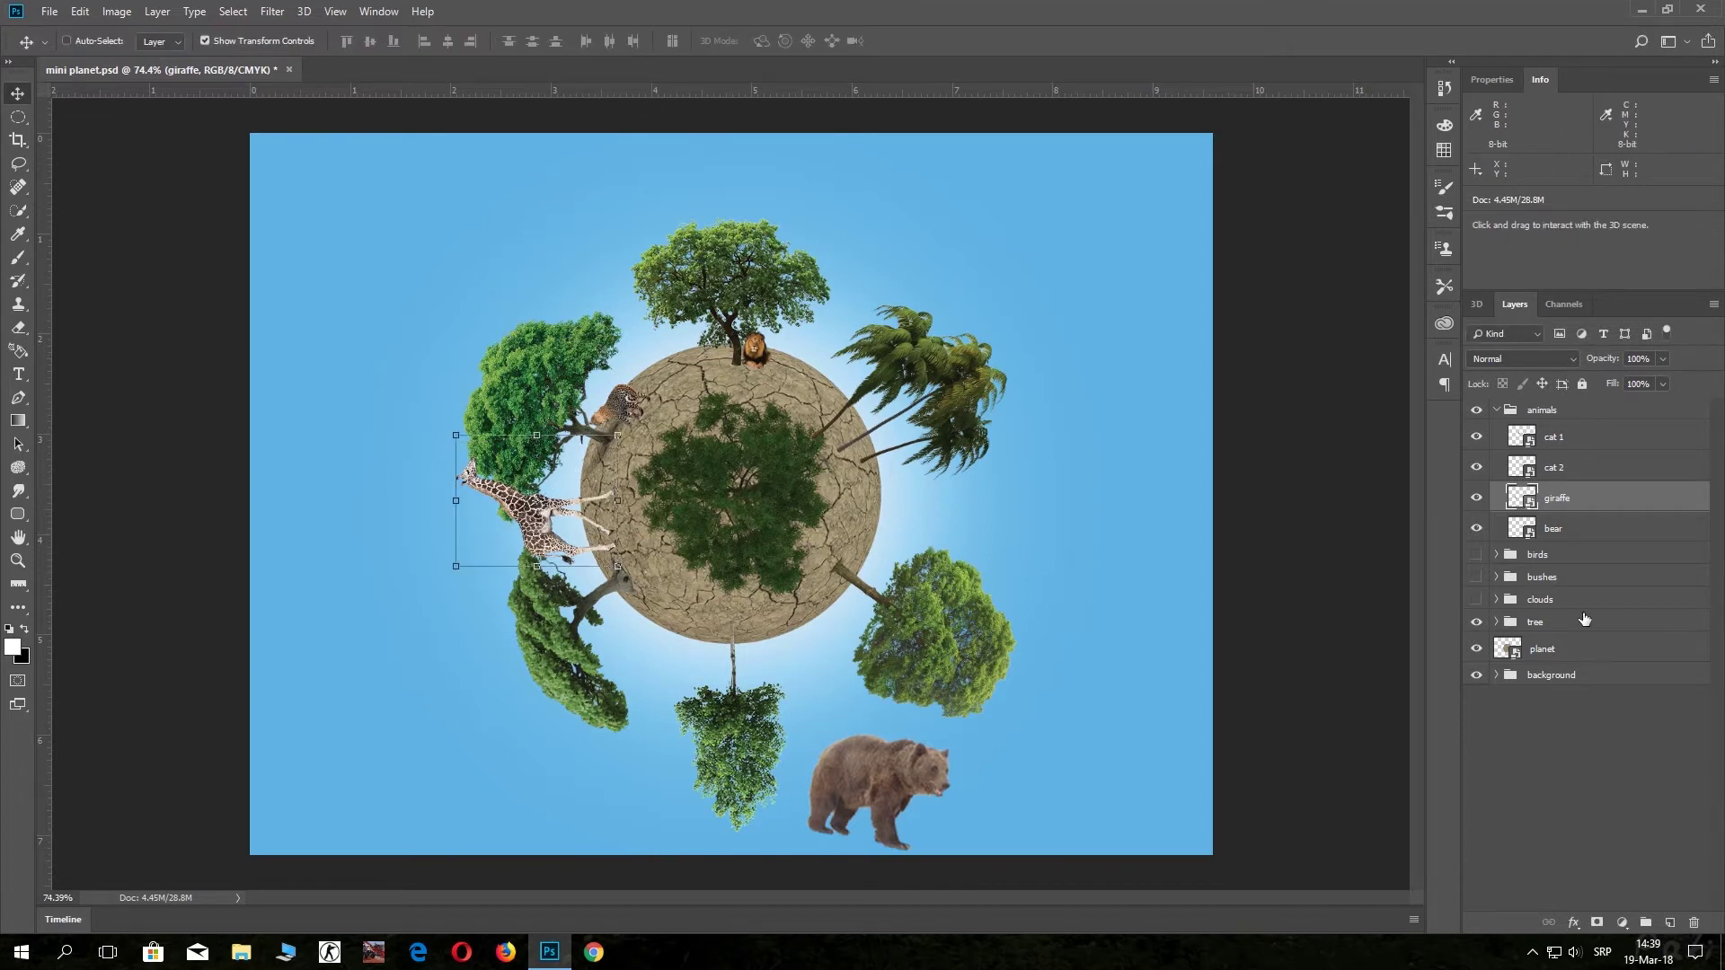
Rotate the bear 180° and shrink it to about 36.6% on the planet's bottom rim.
click(1527, 533)
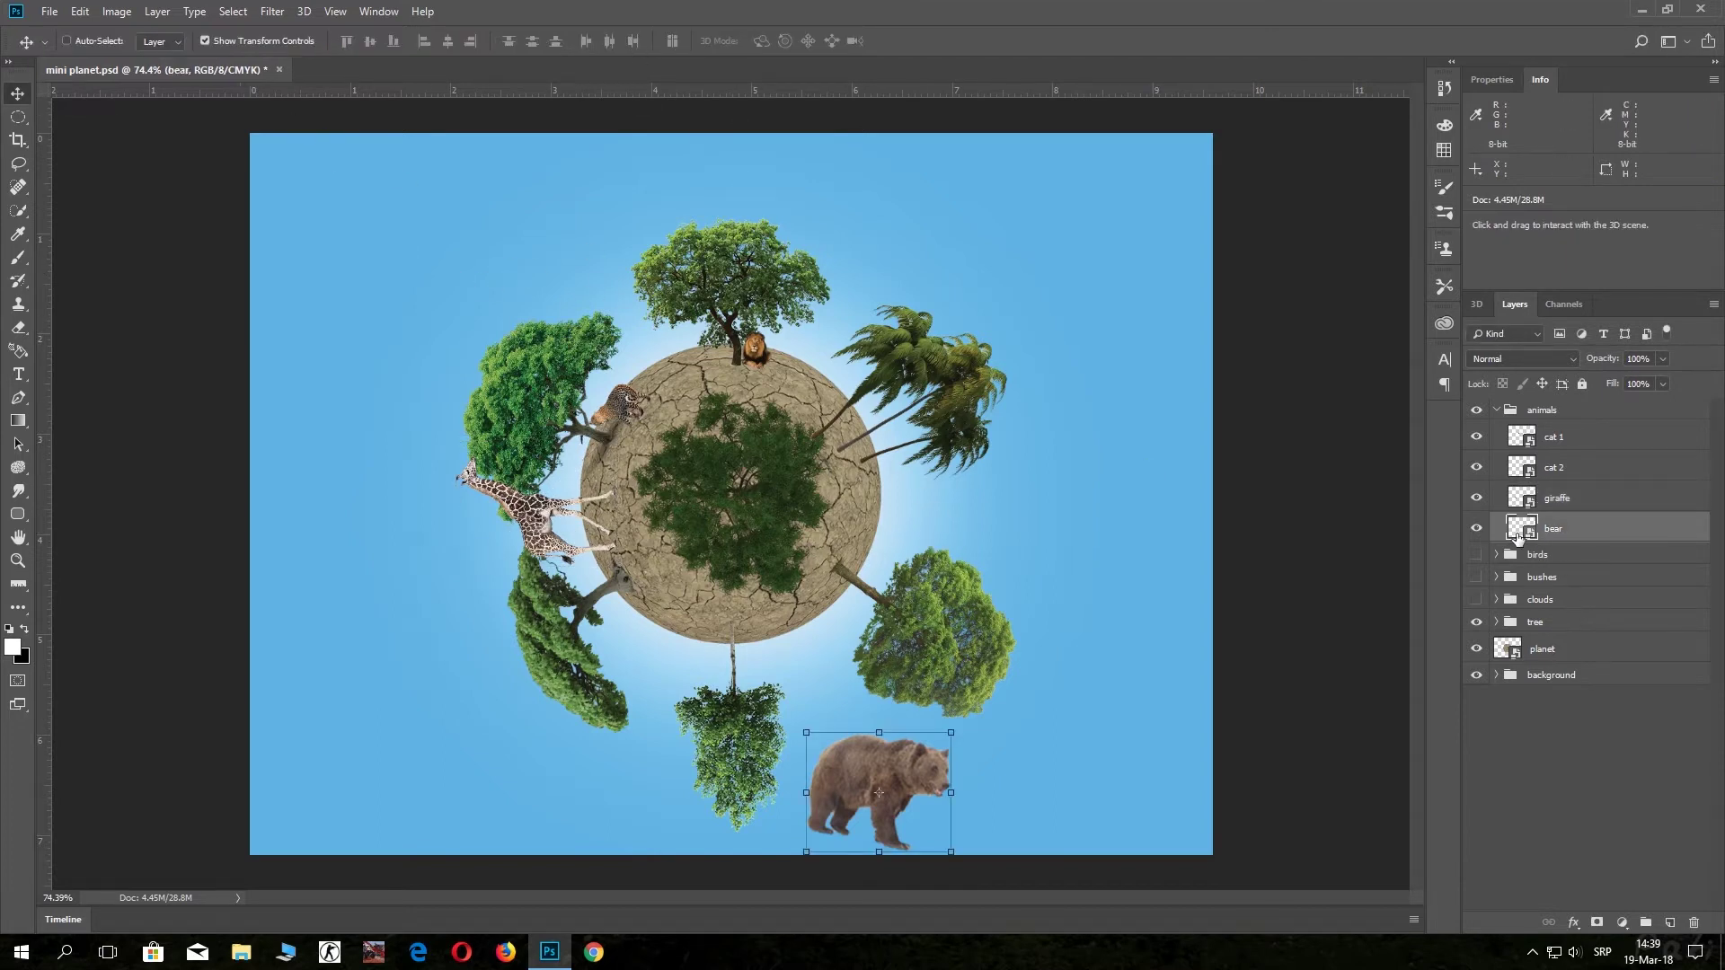
click(970, 716)
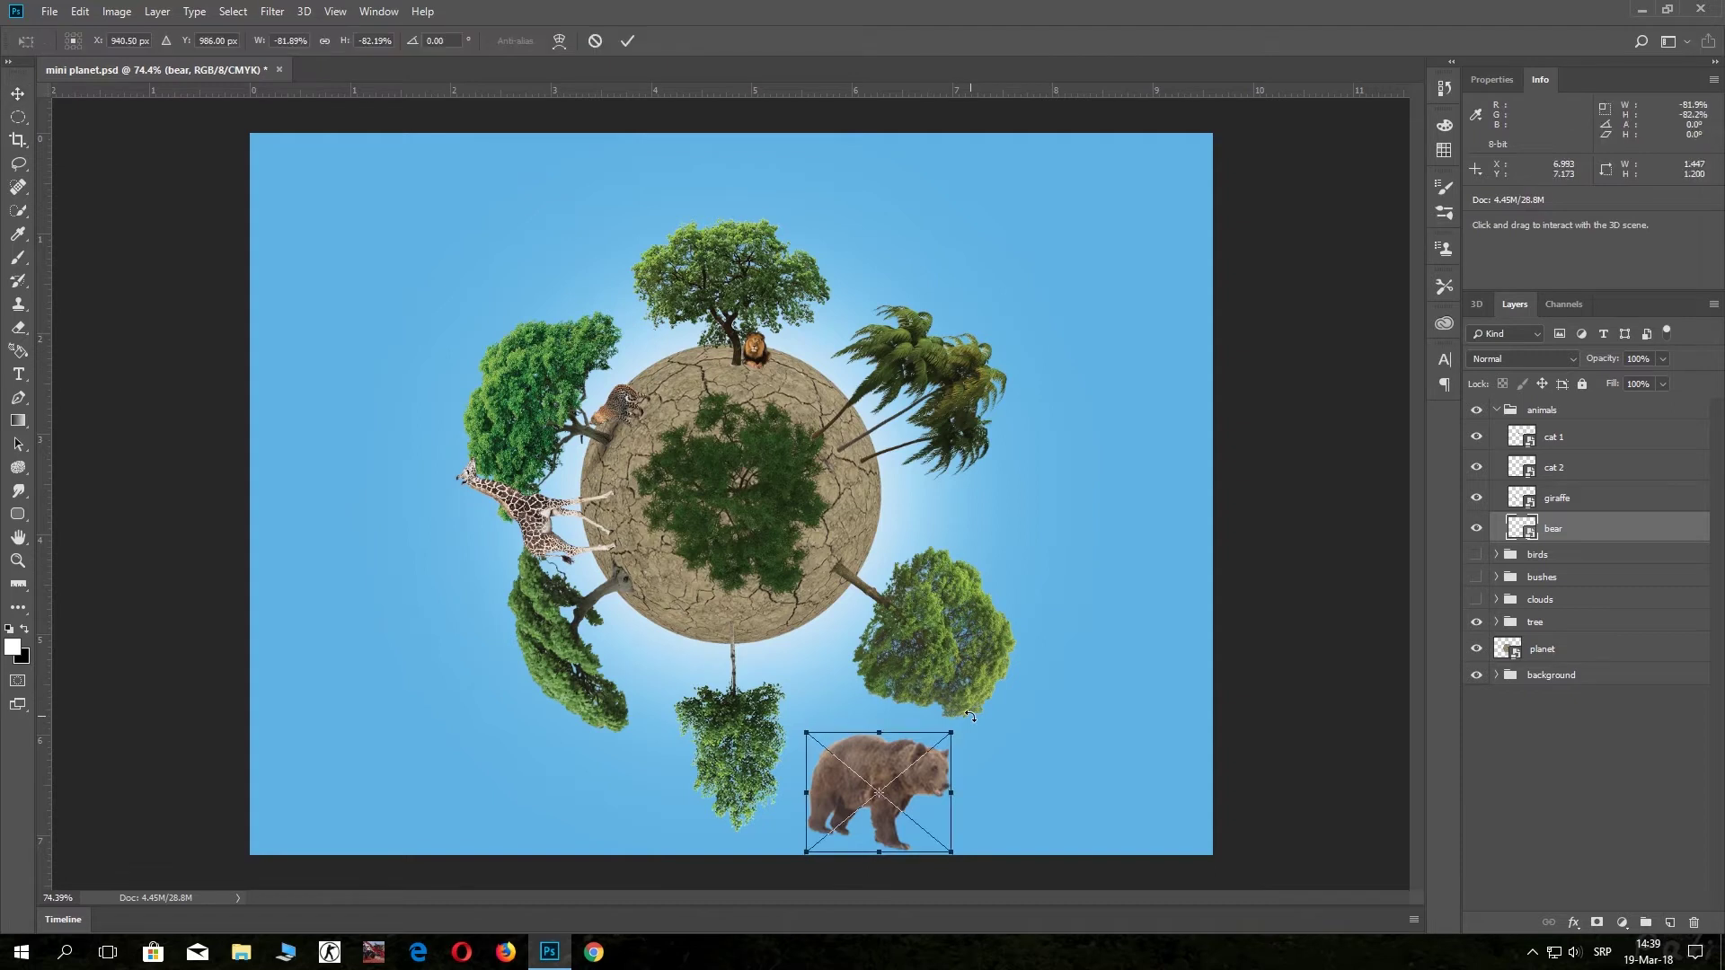
drag(970, 716, 789, 867)
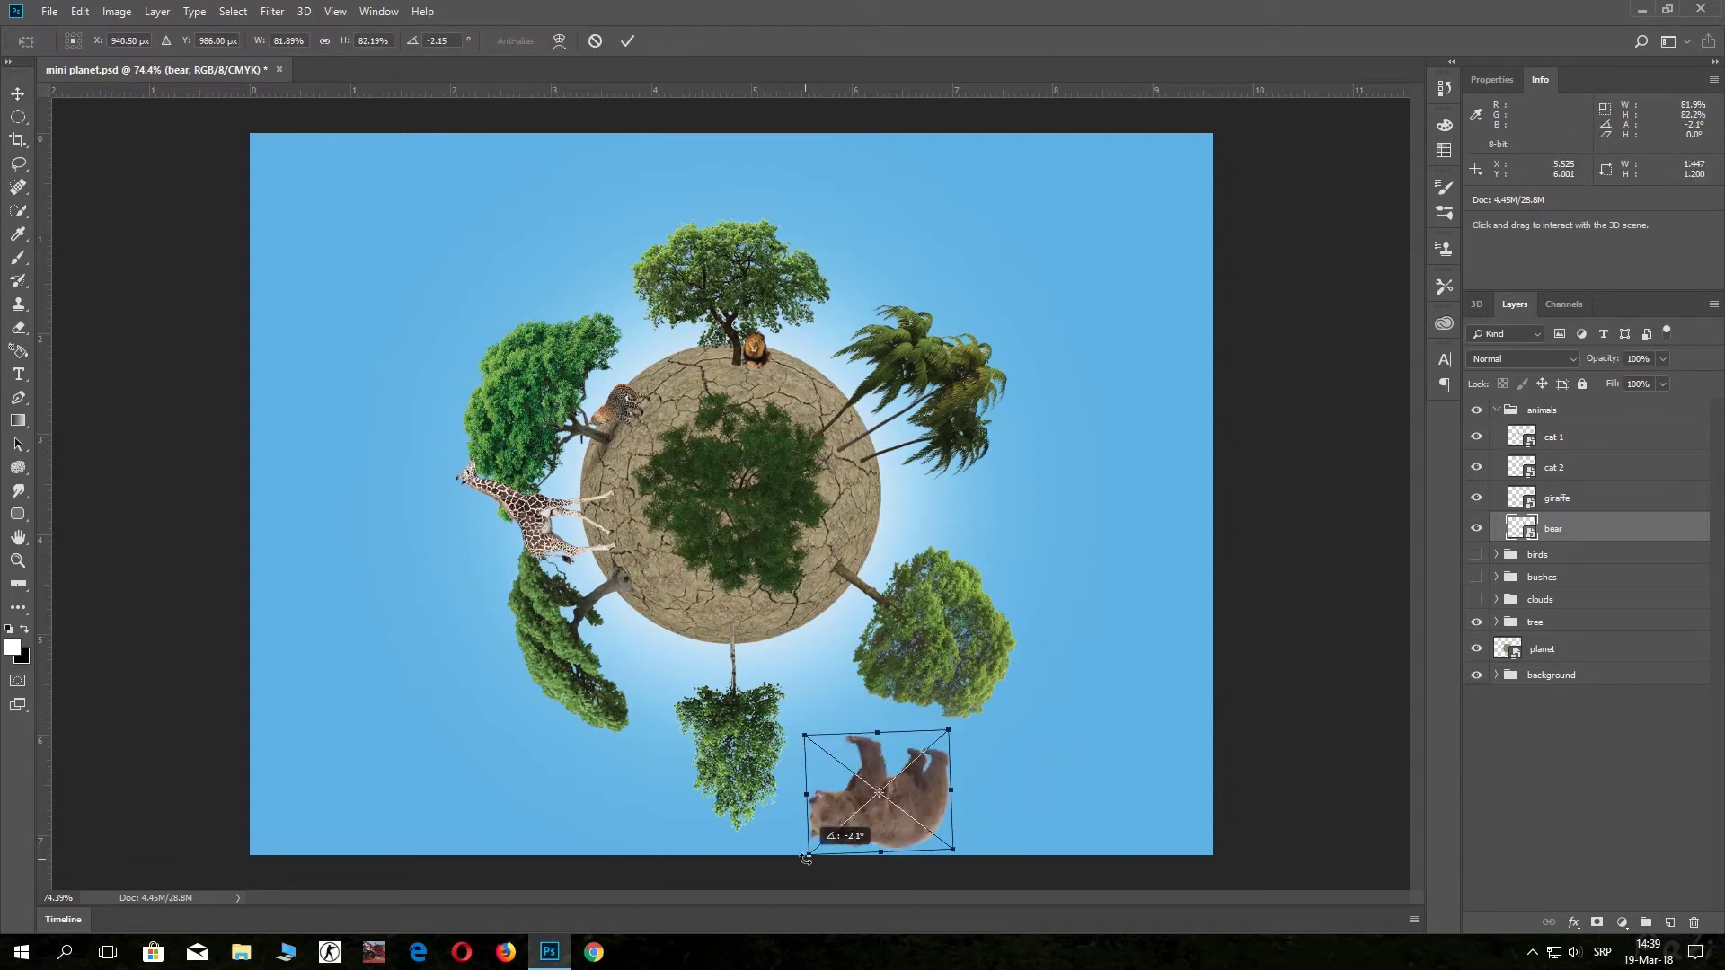
drag(916, 774, 780, 629)
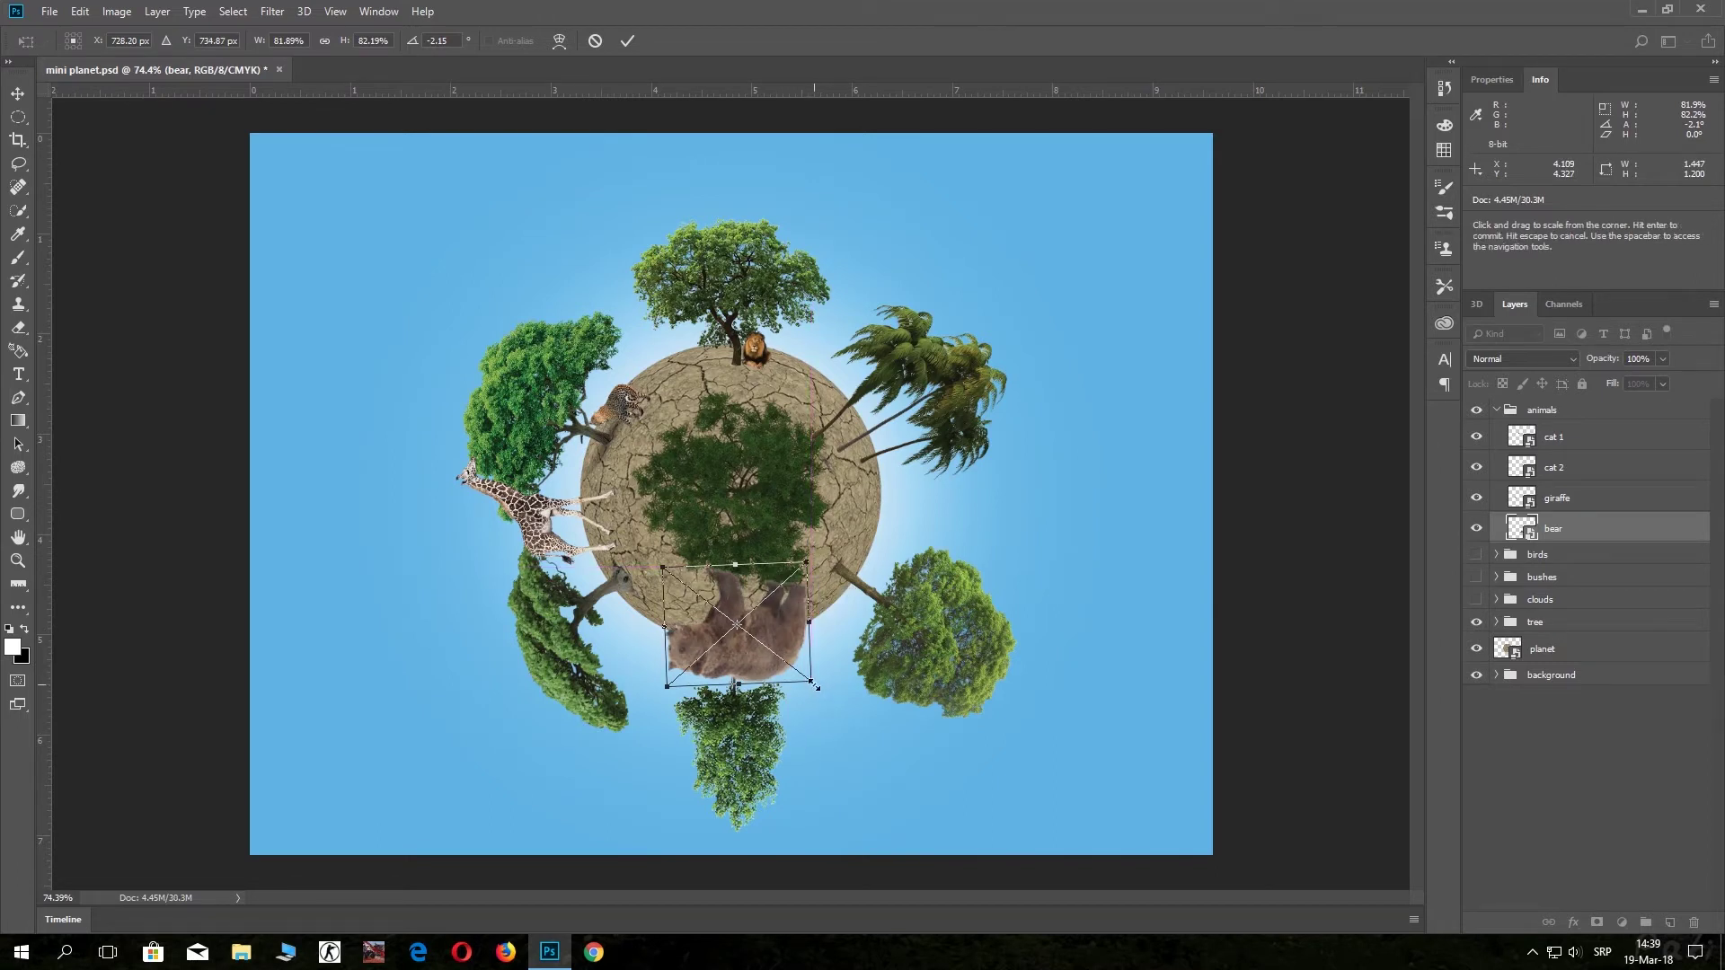
drag(816, 686, 735, 626)
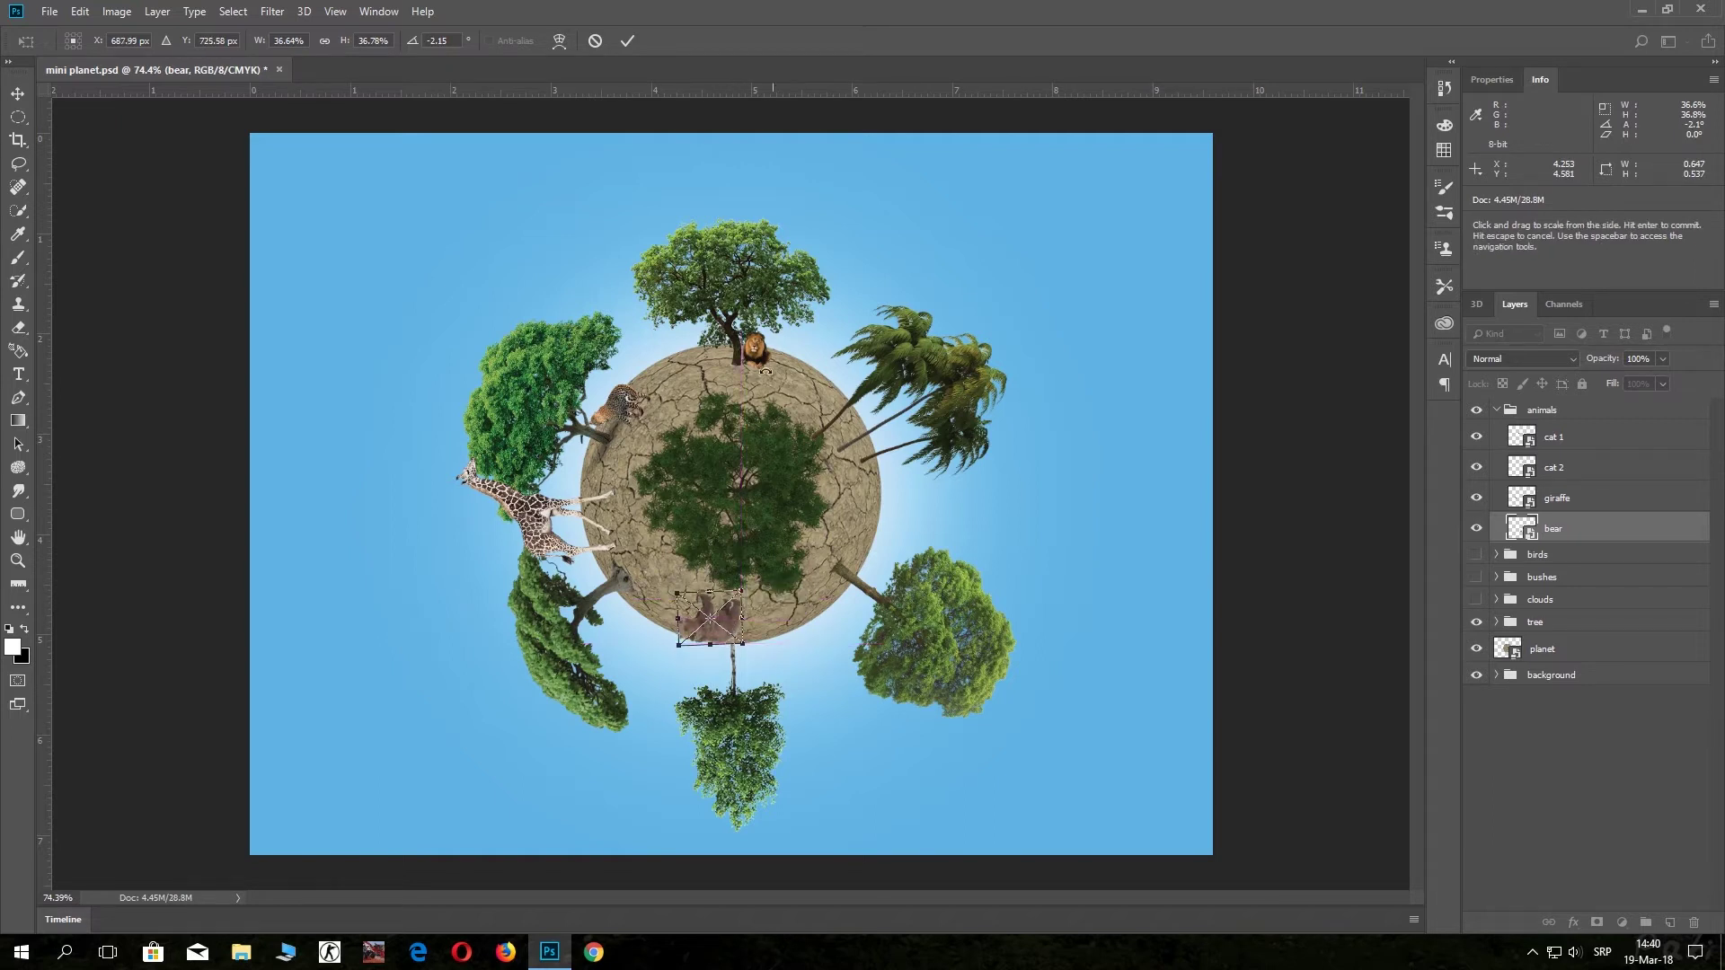
click(628, 42)
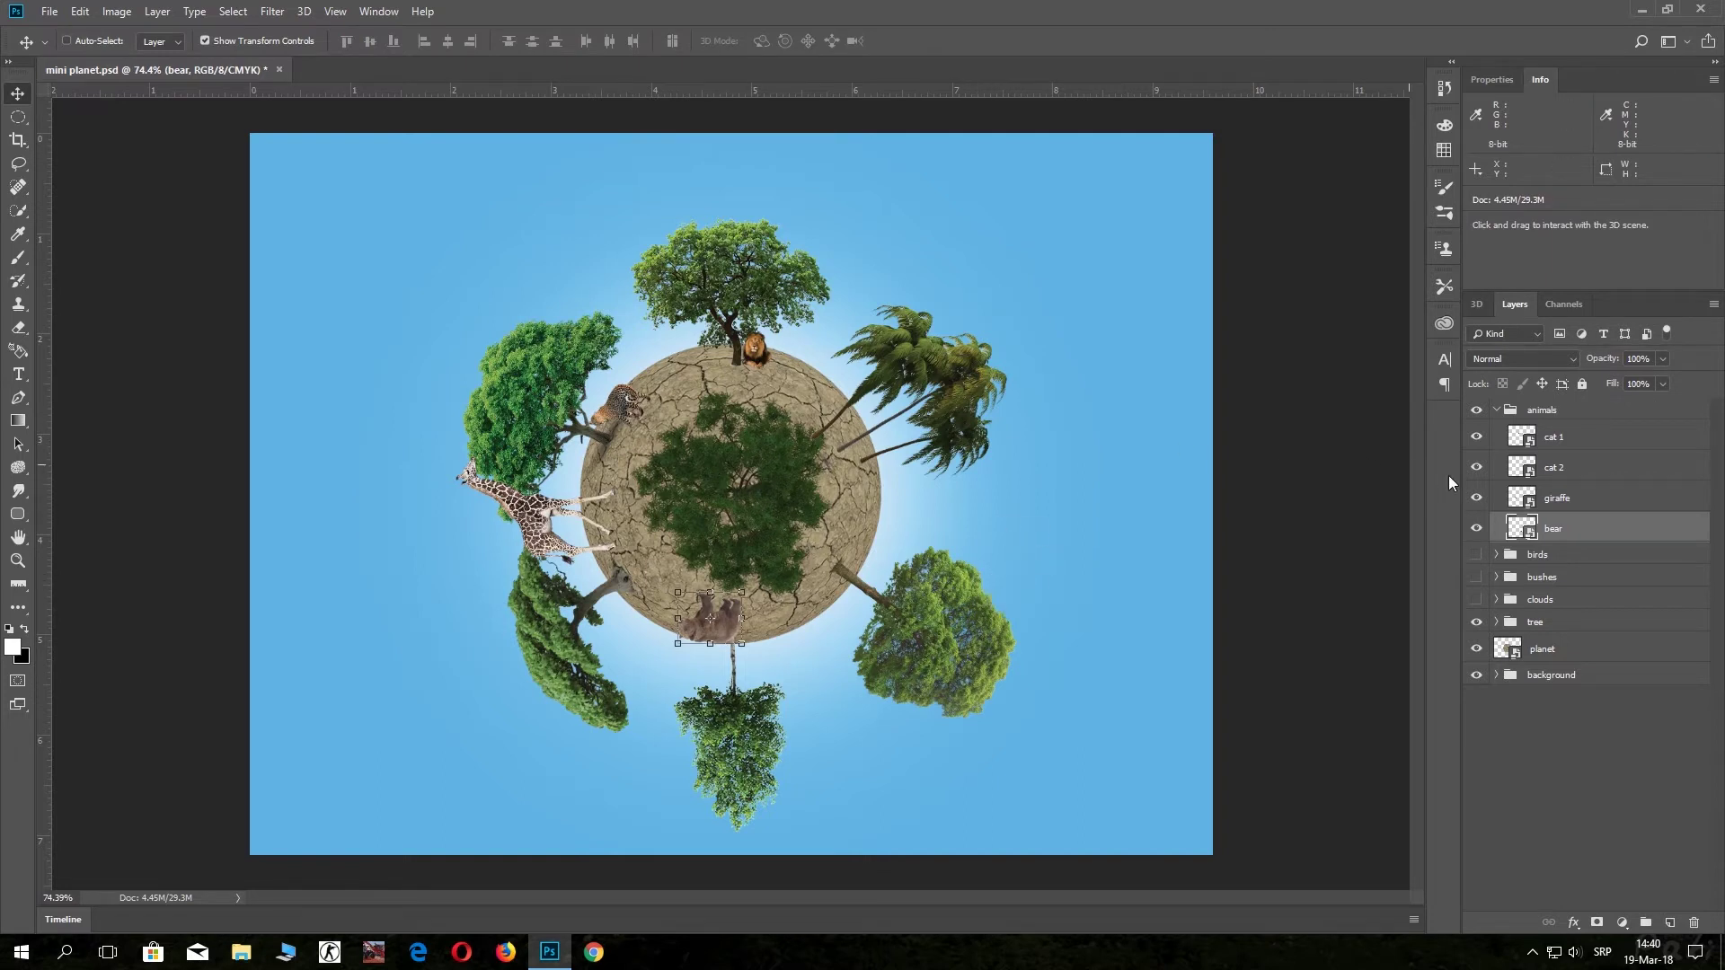
Move cat 1 onto the planet's right rim below the palms, rotated about 87°.
click(1527, 442)
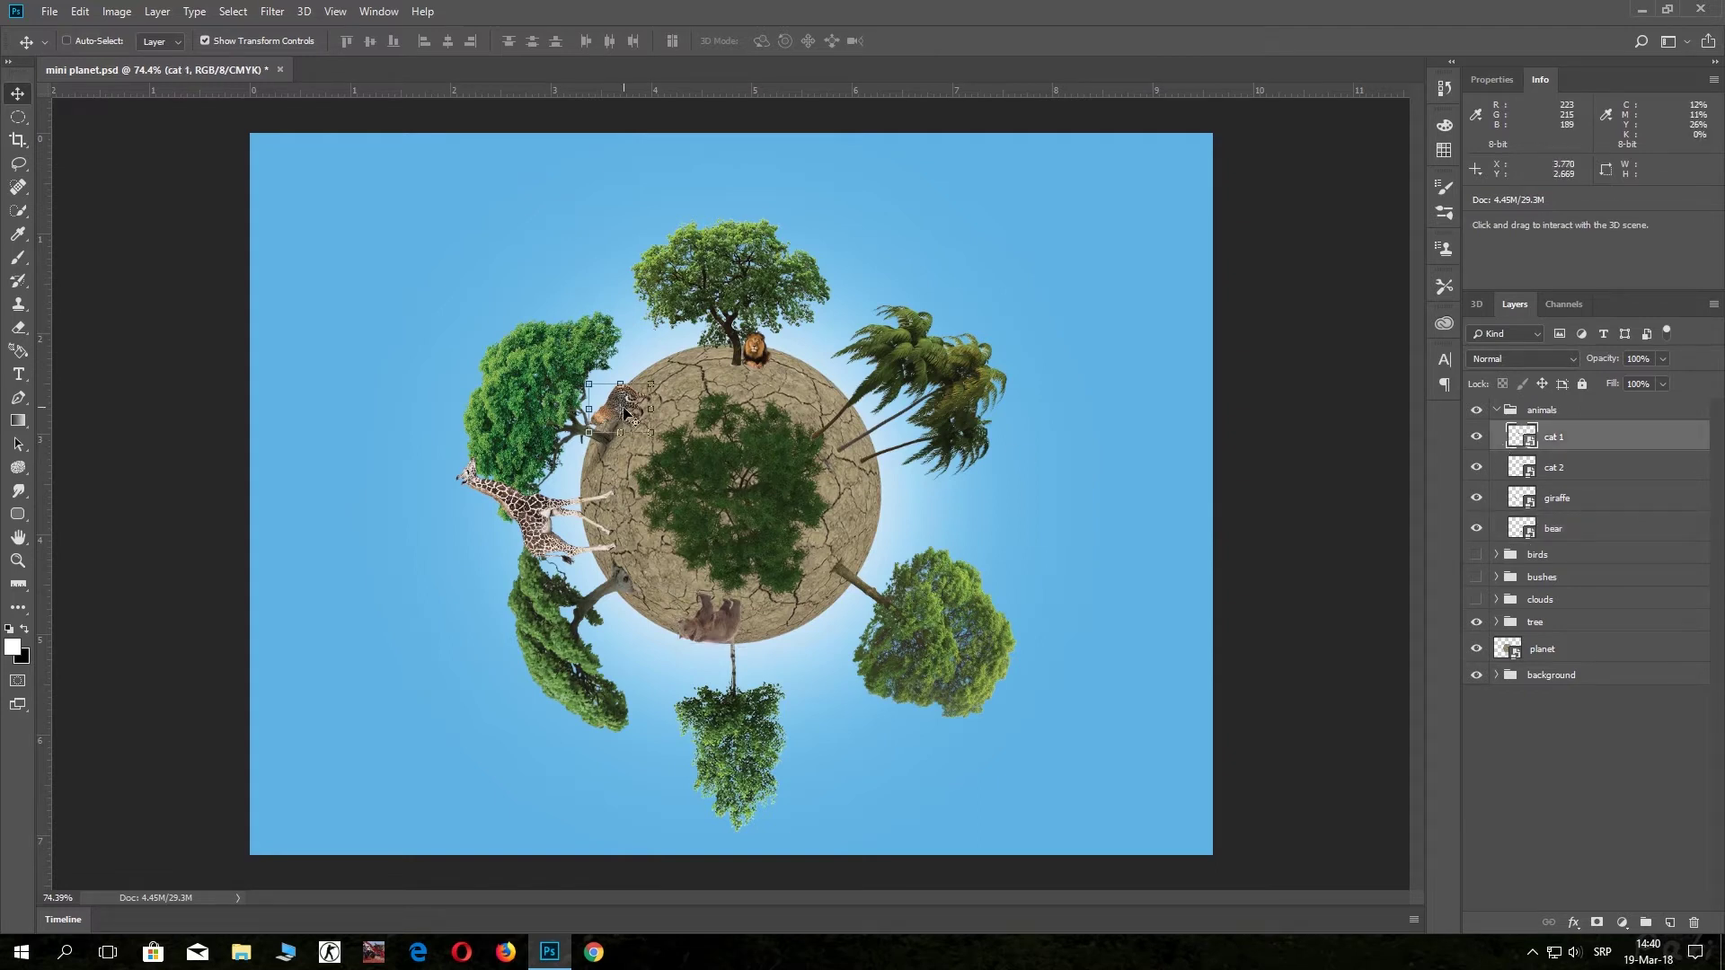
mouse_move(702, 441)
mouse_down()
mouse_move(886, 451)
mouse_move(935, 512)
mouse_move(923, 463)
mouse_move(904, 534)
mouse_up()
key(ctrl+t)
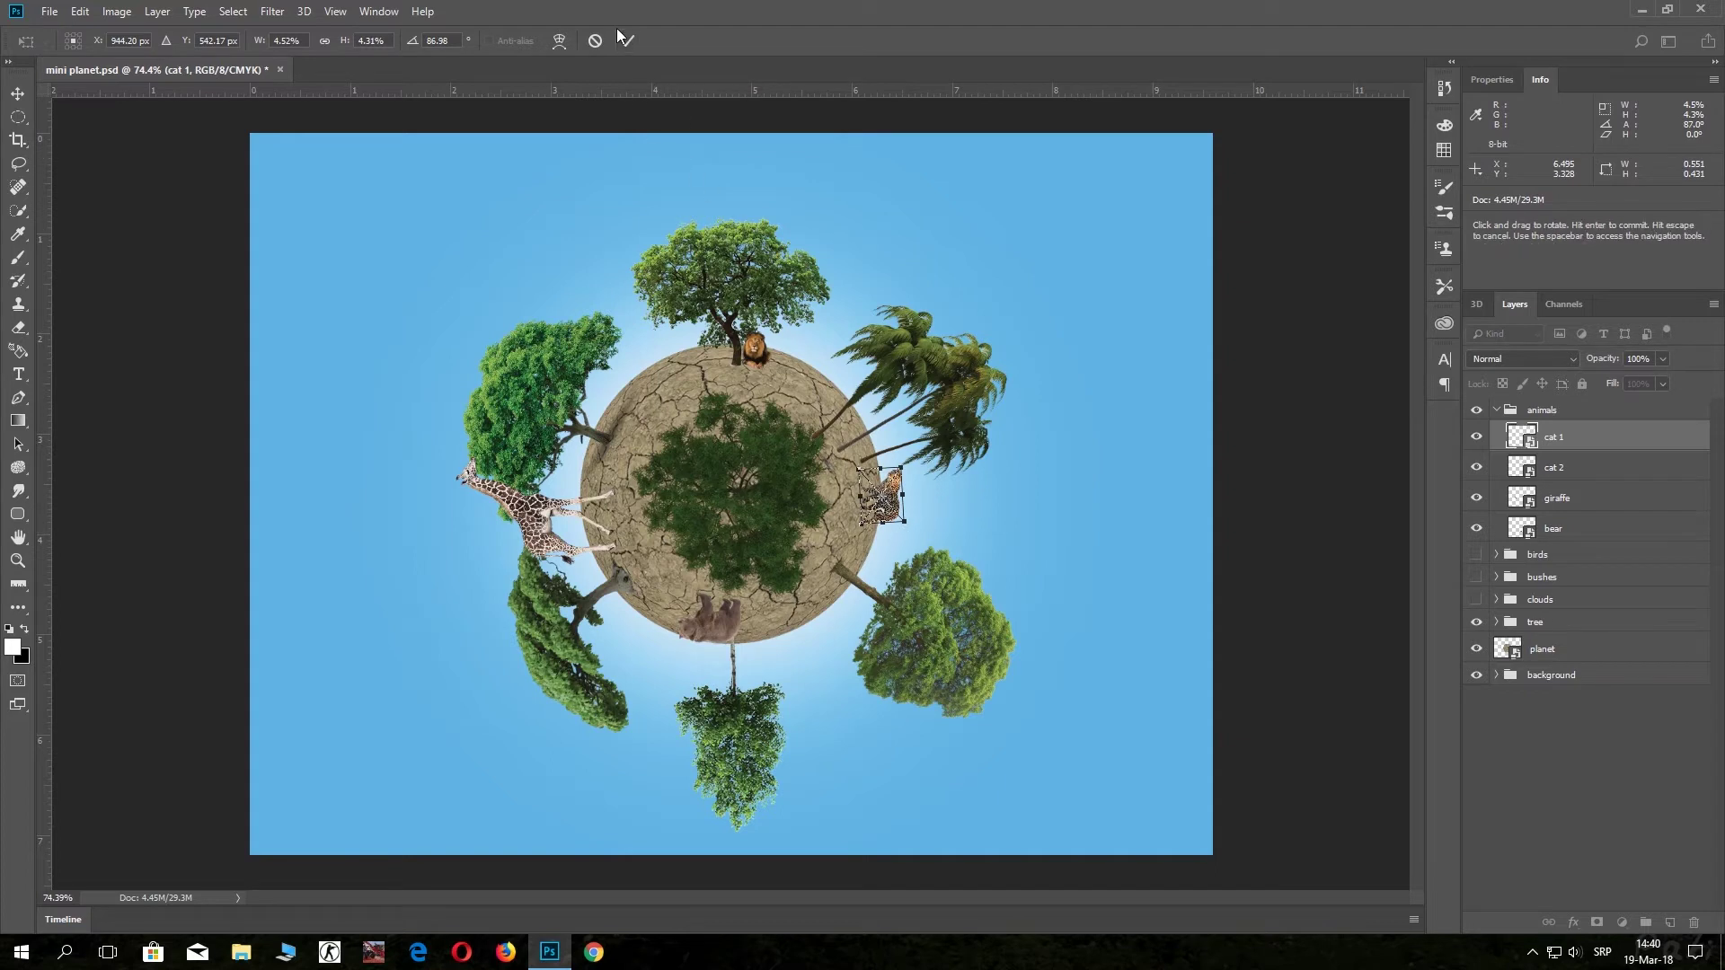
click(625, 39)
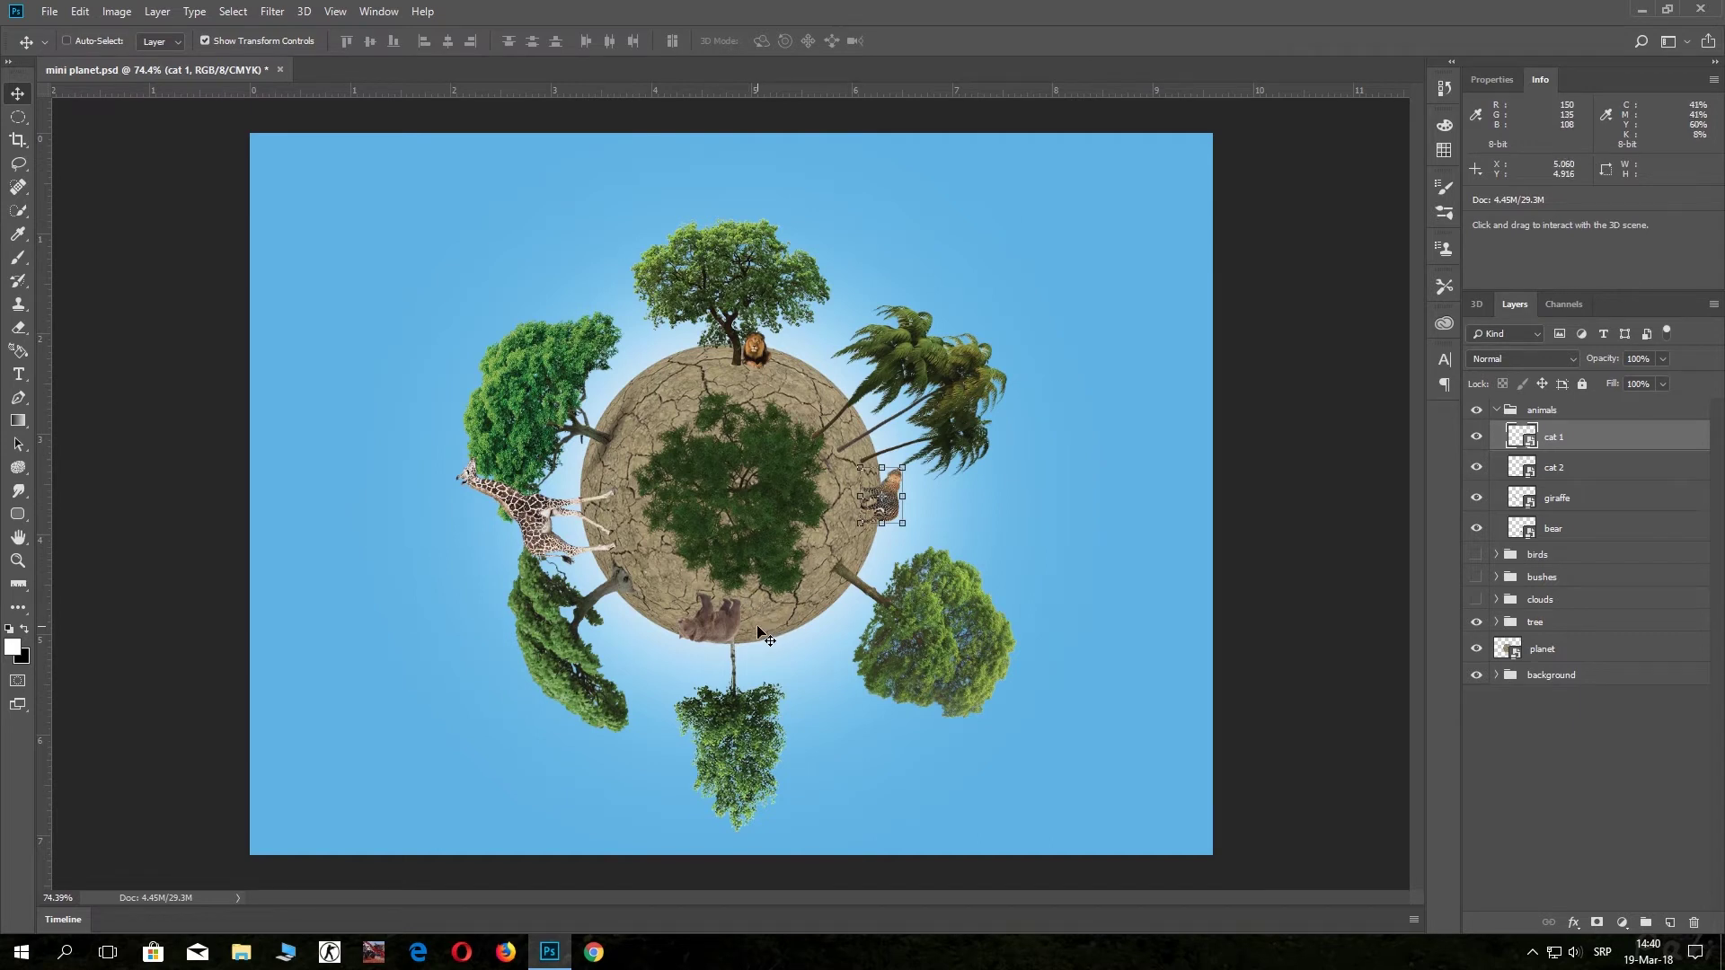
Pull small bushes out of the bushes group, centre it on the planet, and stack it topmost.
click(1495, 409)
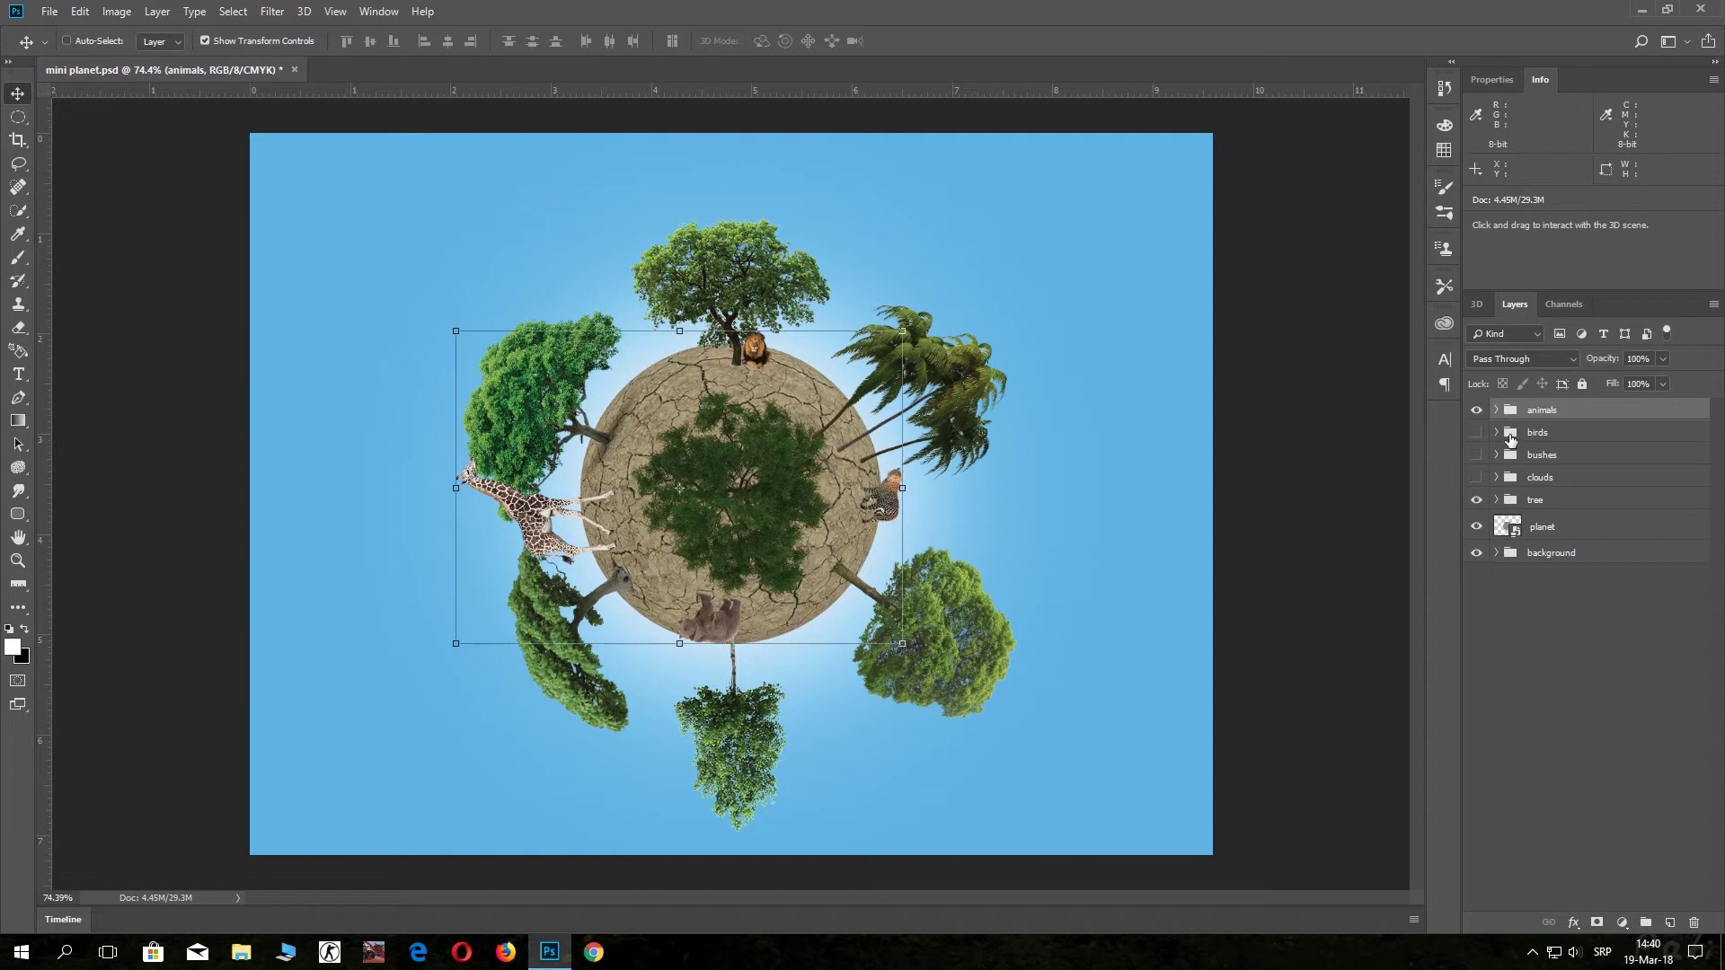
click(1512, 457)
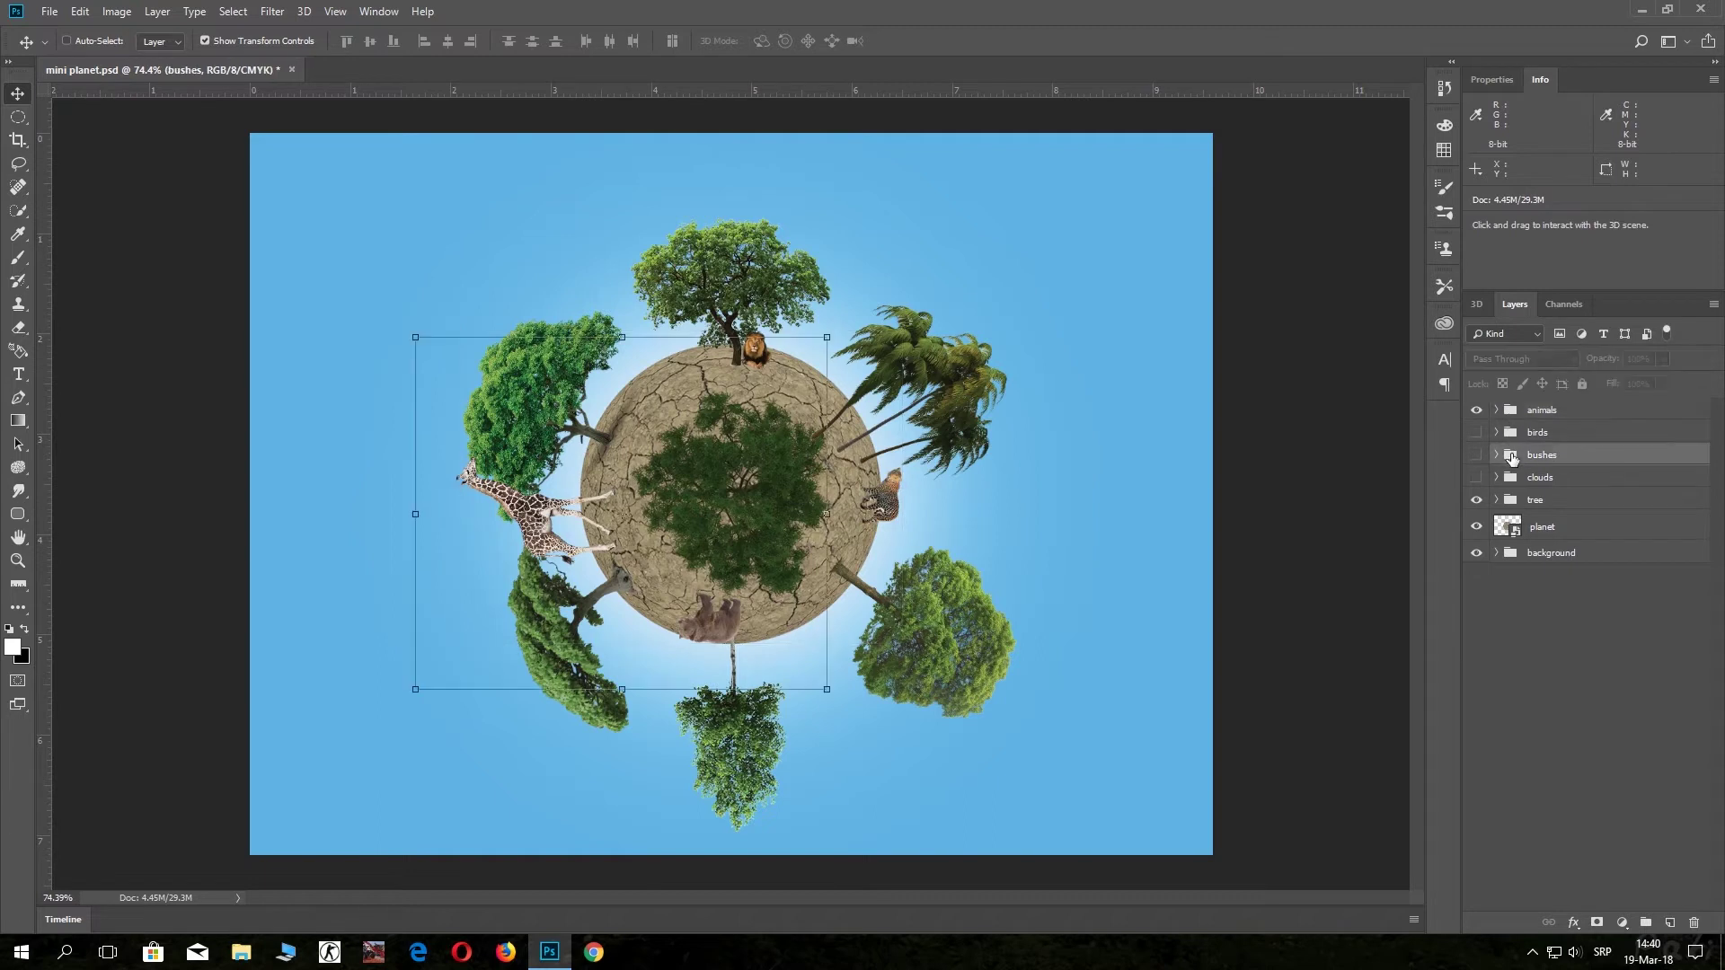
click(1496, 456)
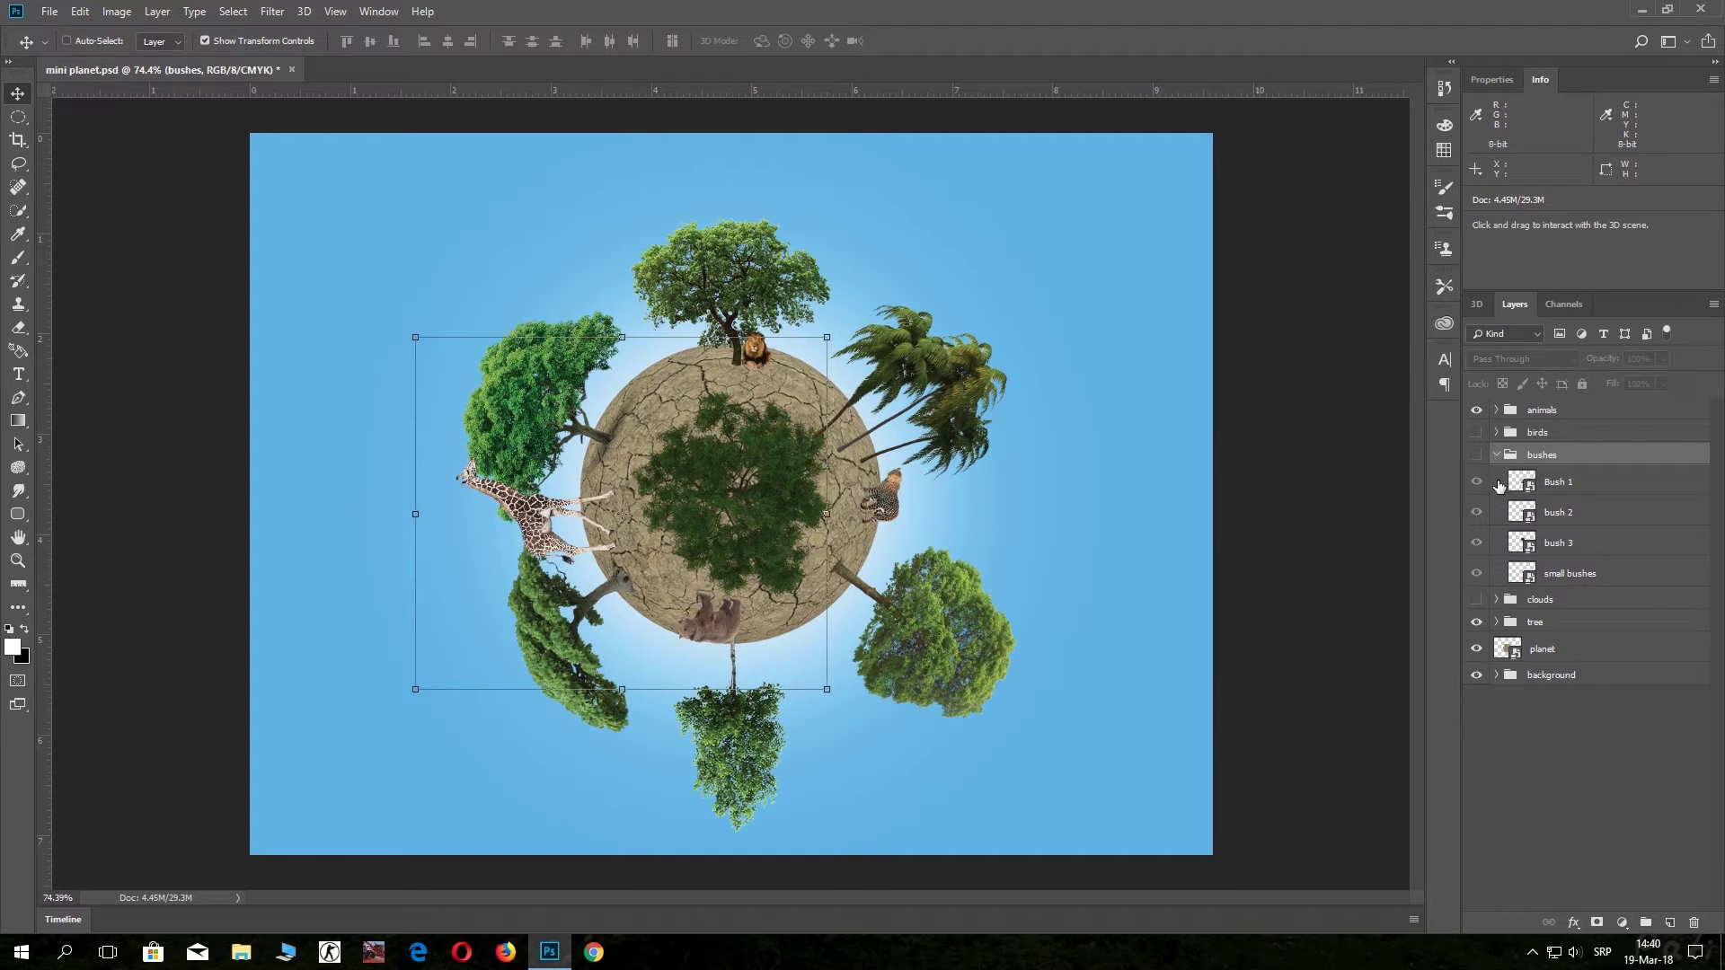
click(1519, 486)
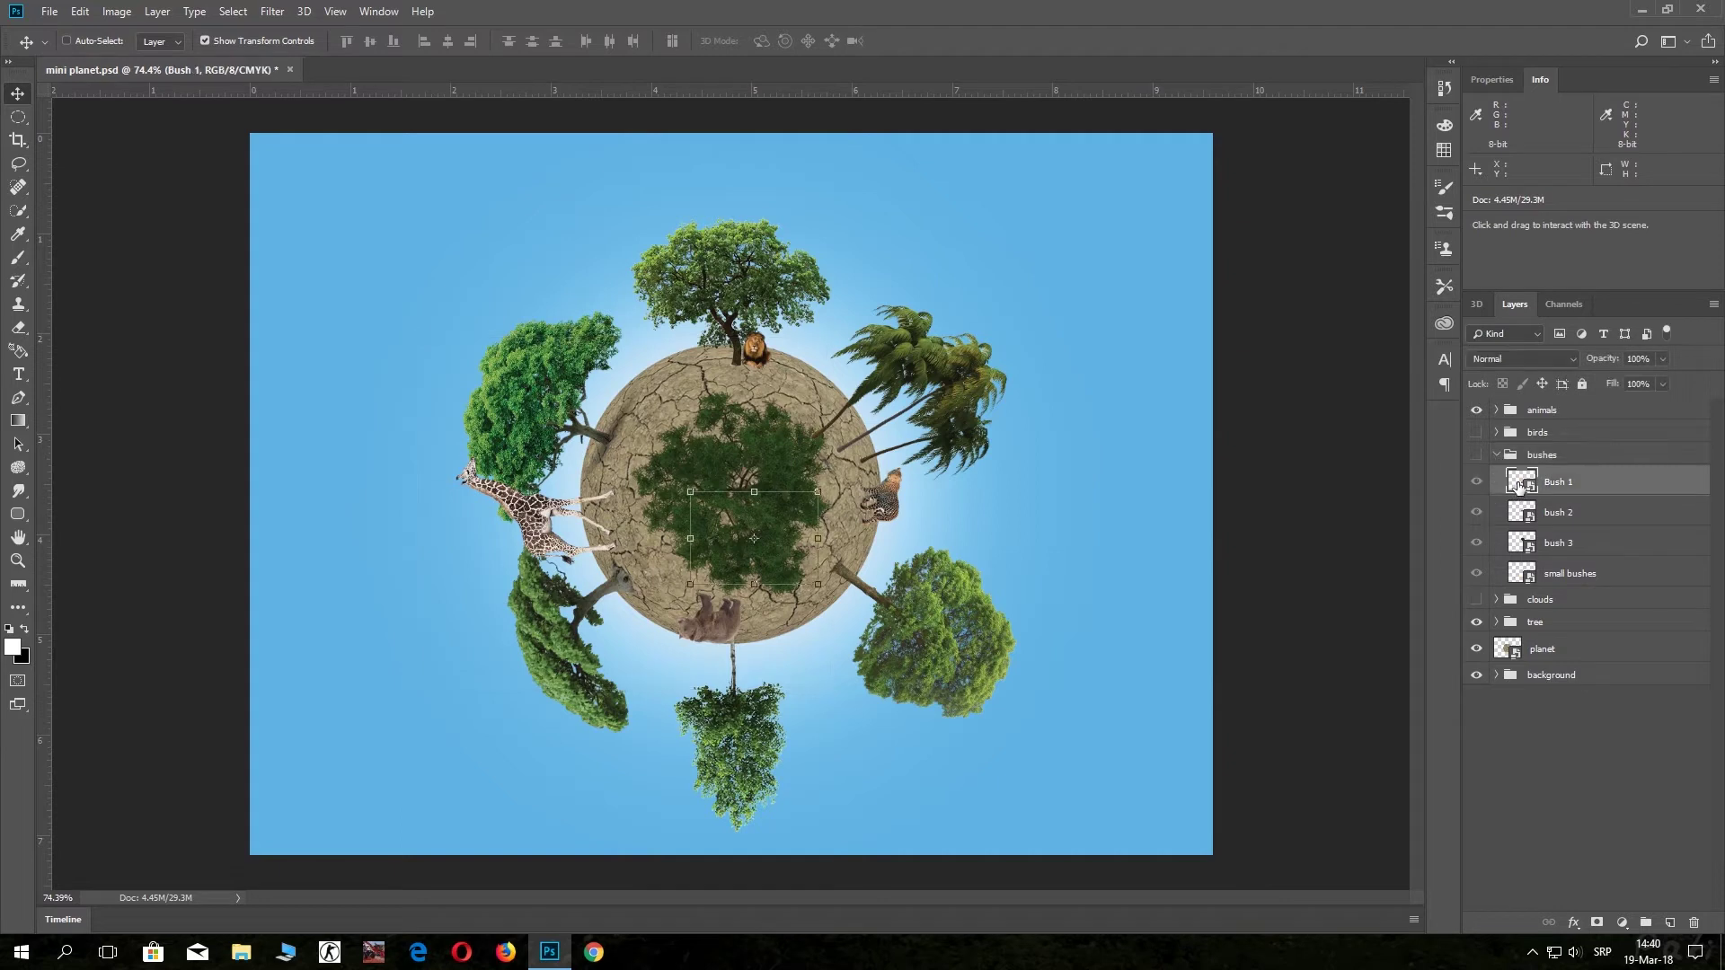
click(1520, 578)
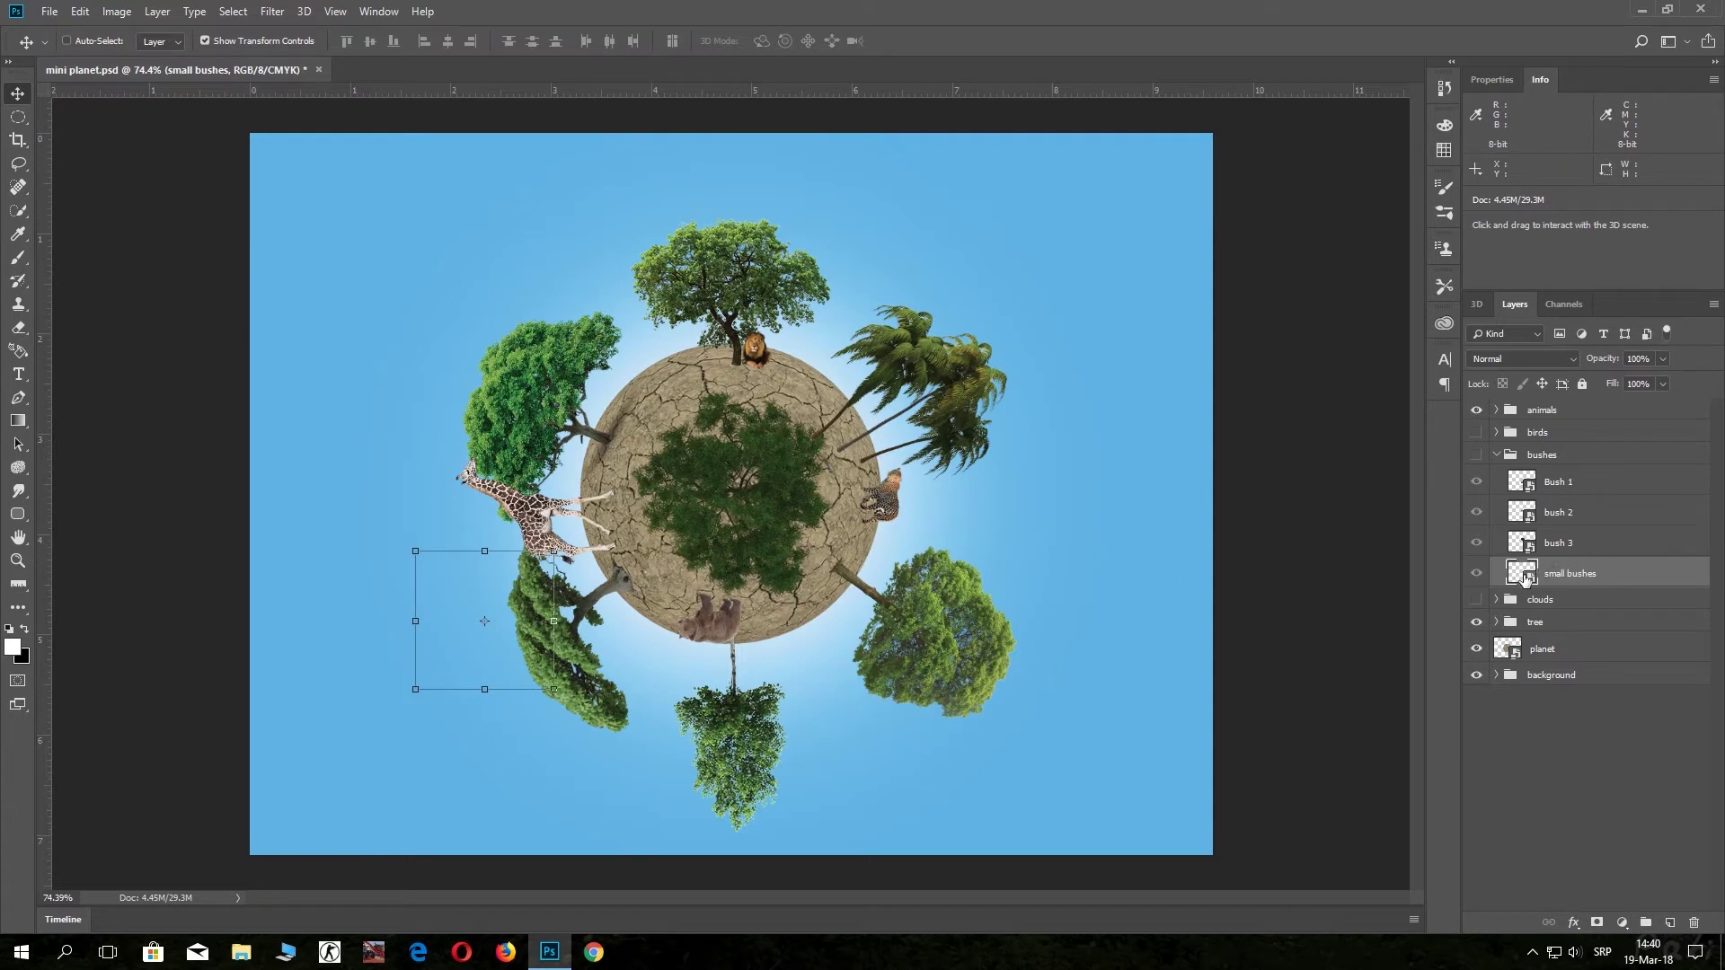
drag(559, 584, 818, 492)
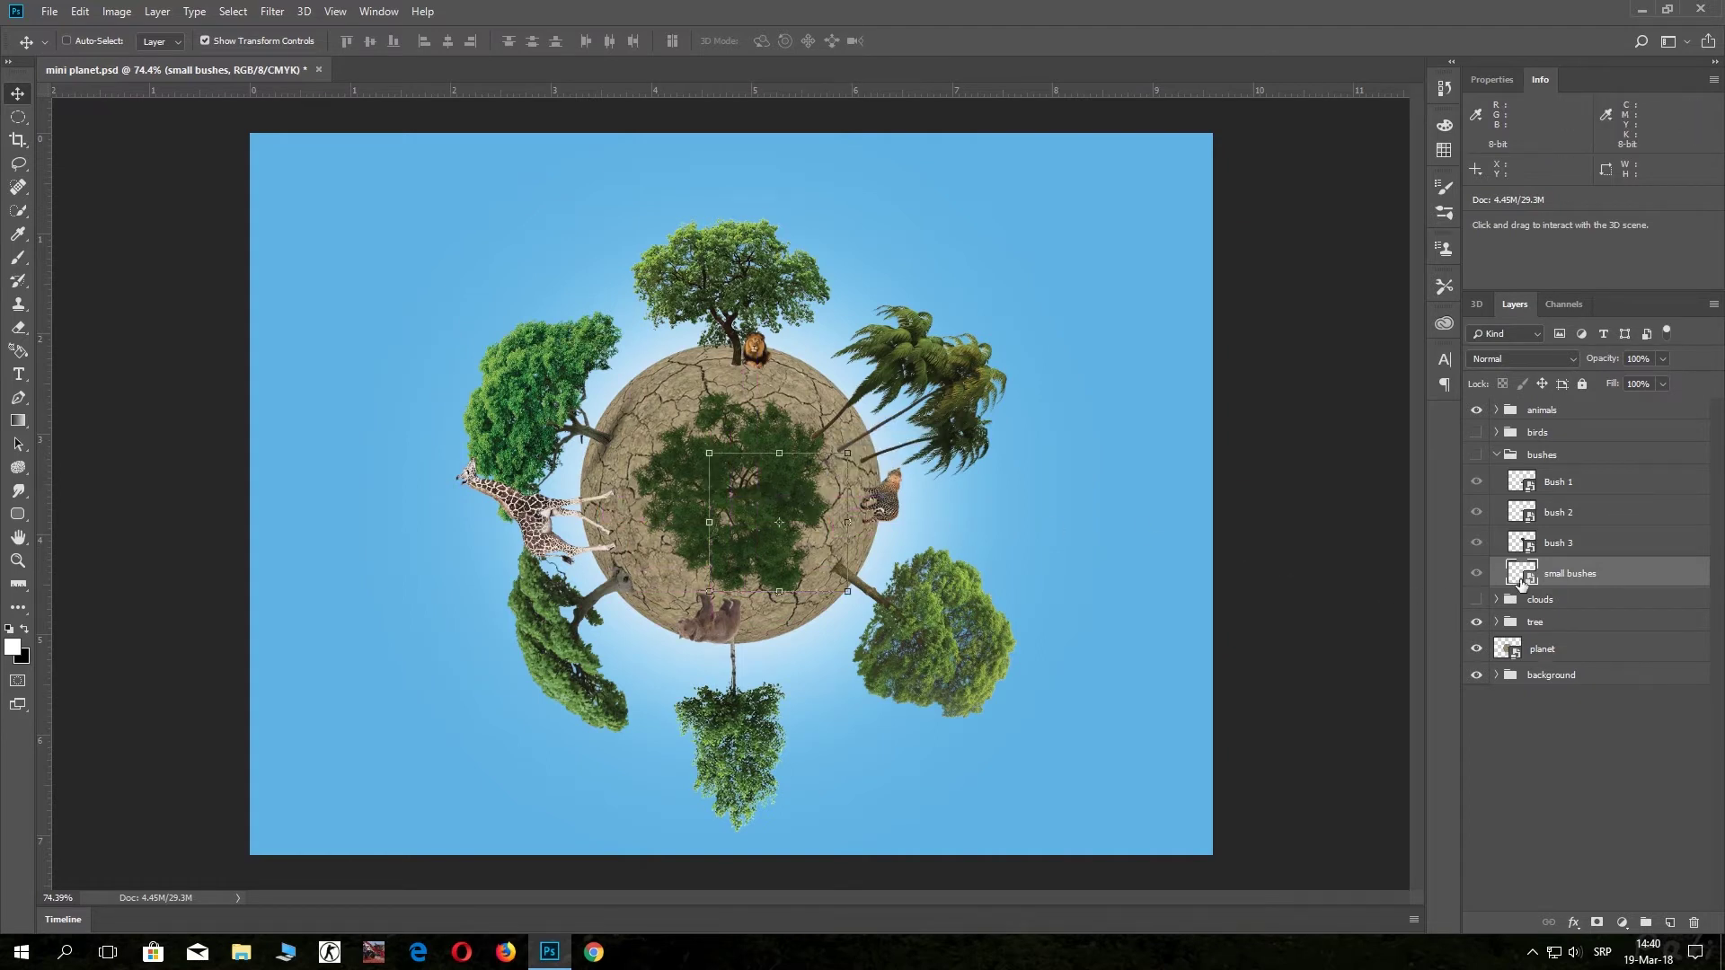
drag(1556, 576, 1559, 406)
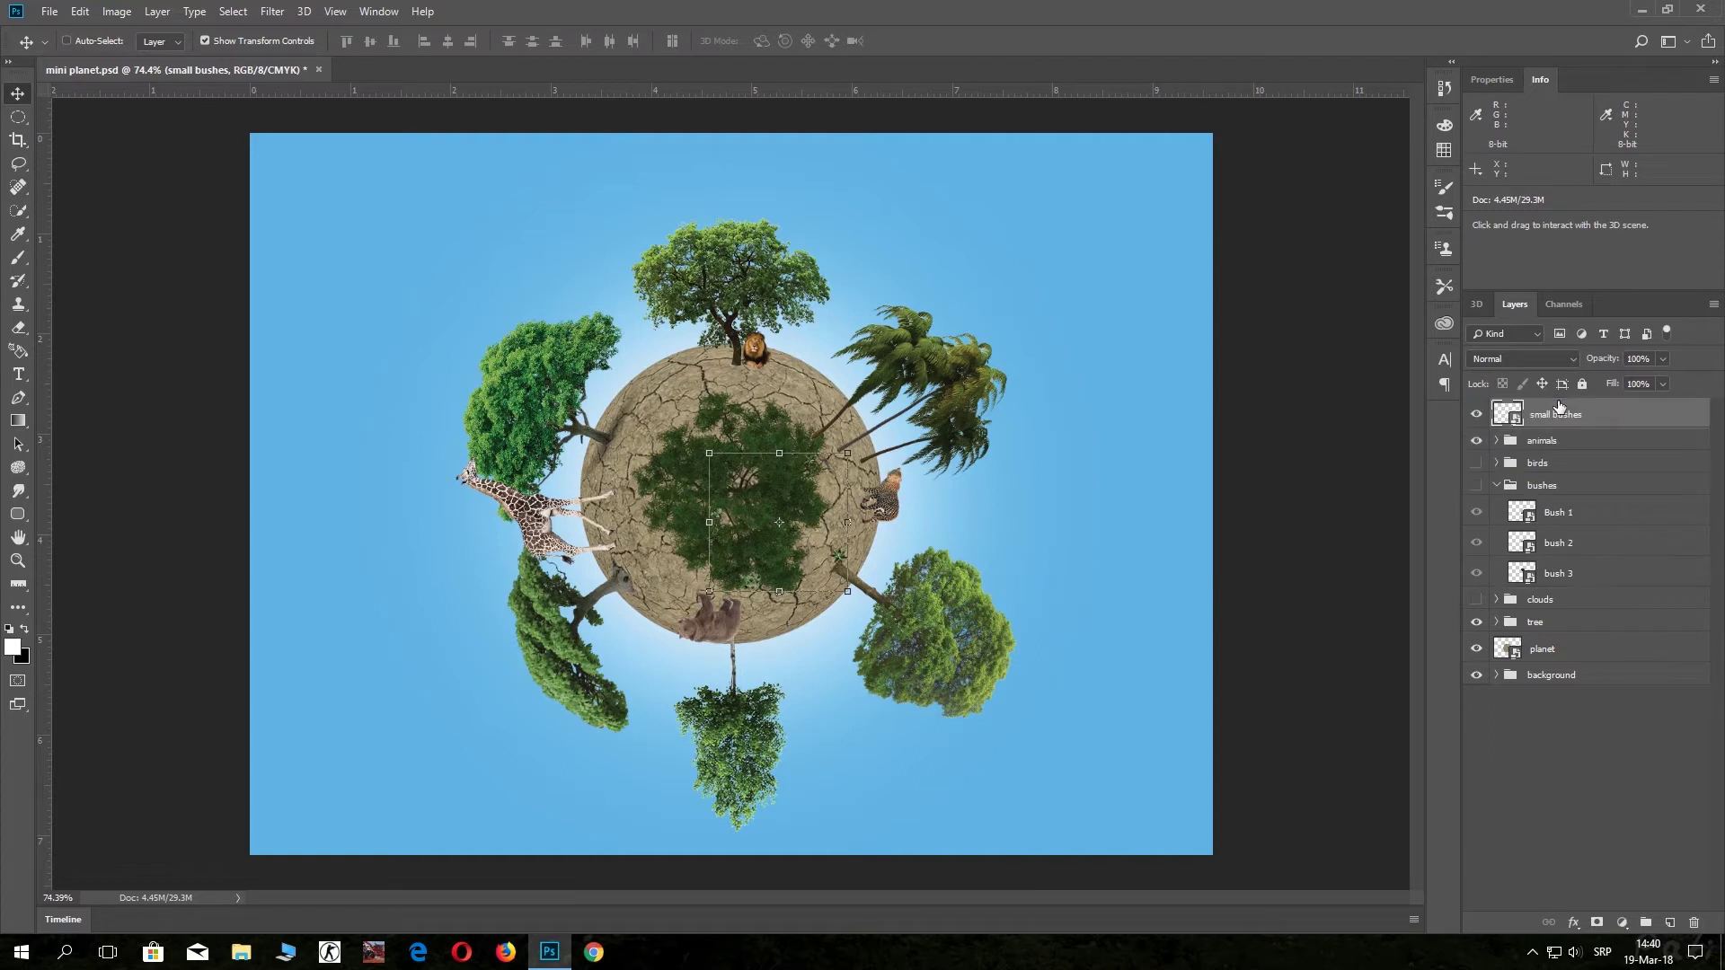
Reposition the small bushes on the planet and shrink them slightly.
mouse_move(820, 499)
mouse_down()
mouse_move(871, 494)
mouse_move(761, 460)
mouse_move(859, 371)
mouse_move(894, 395)
mouse_move(825, 456)
mouse_up()
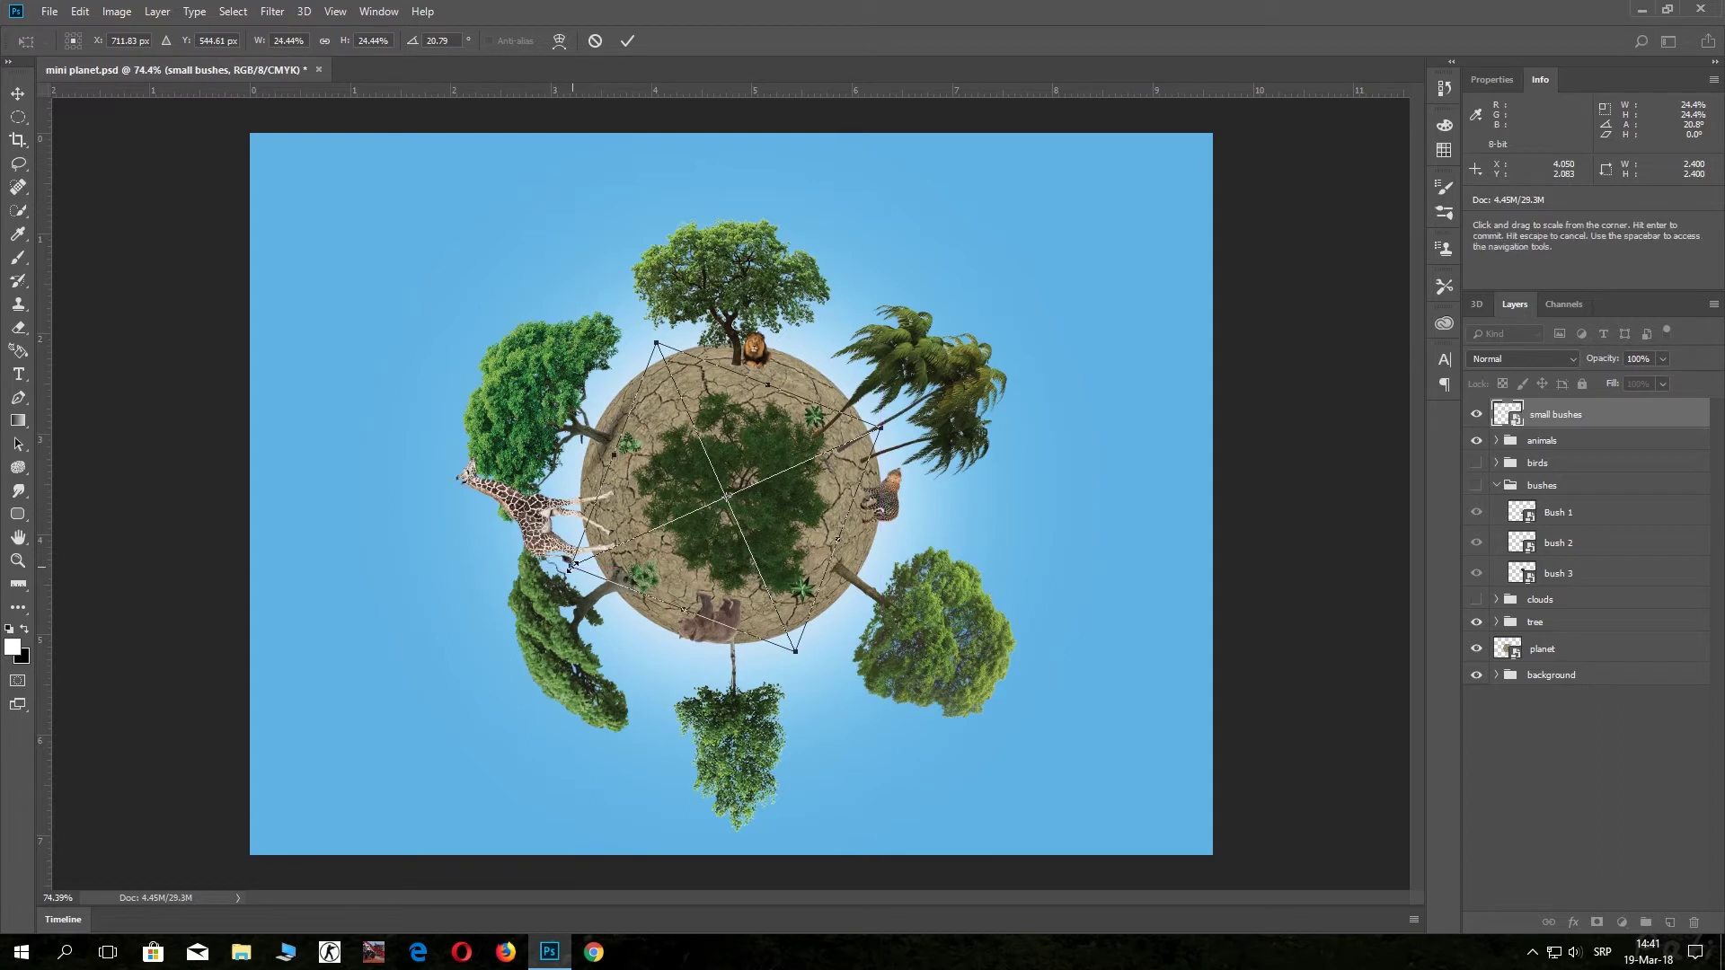
drag(569, 568, 582, 563)
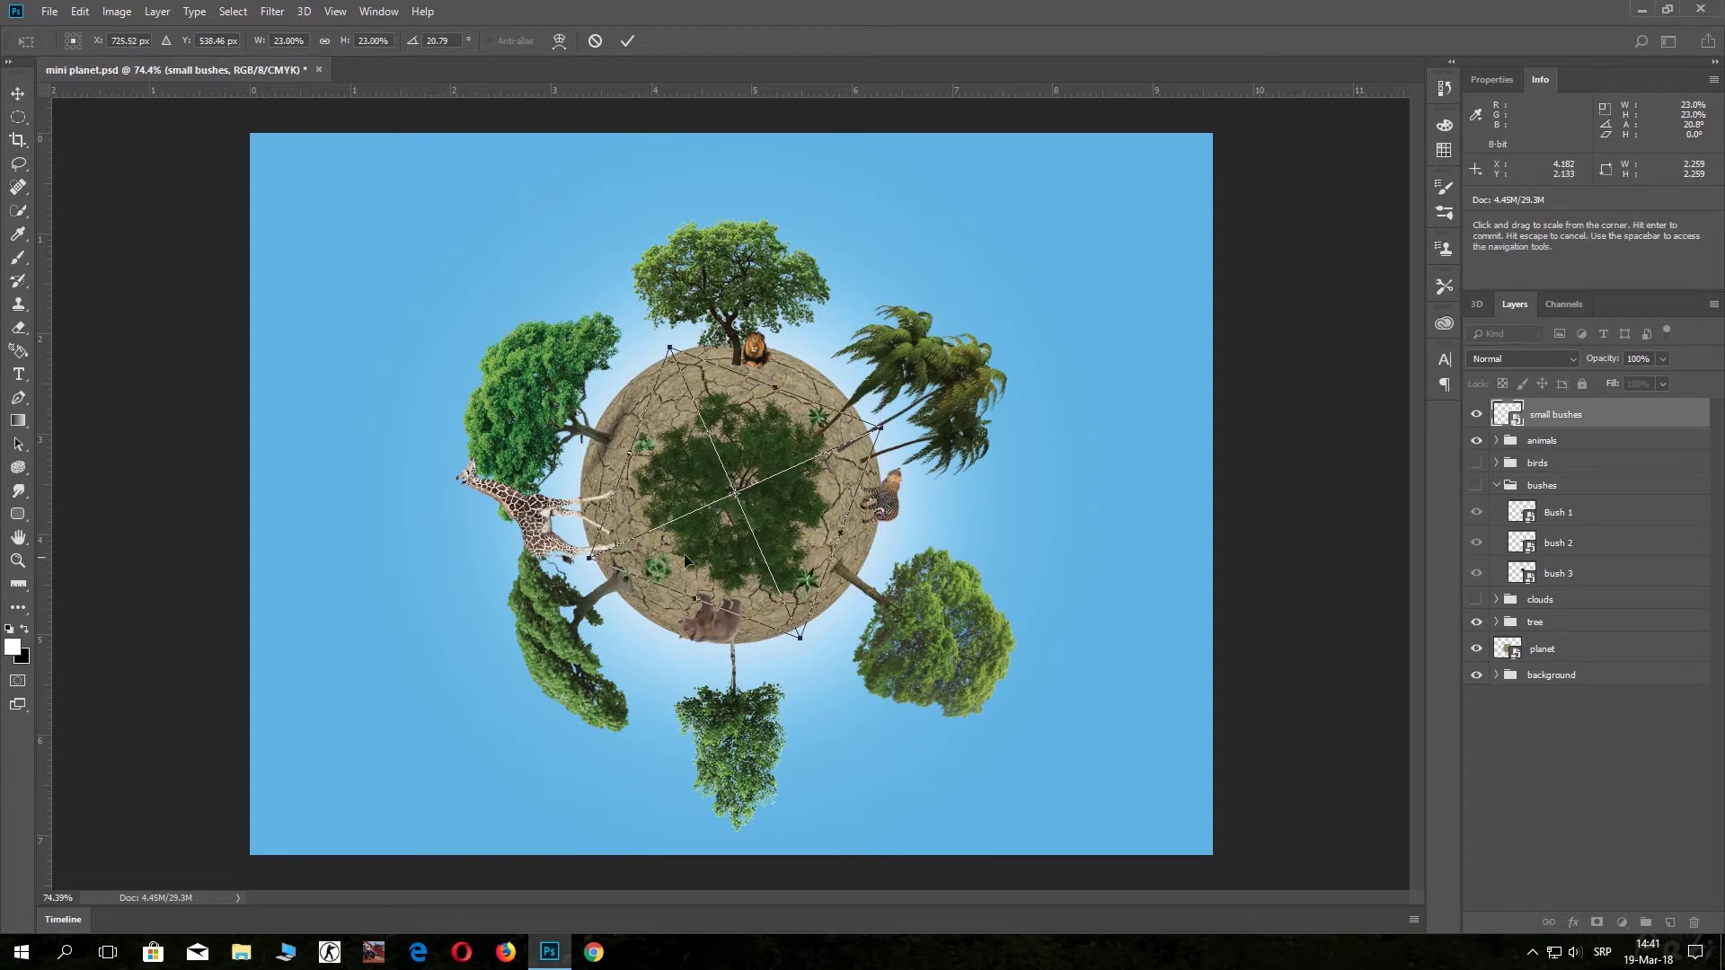
click(628, 41)
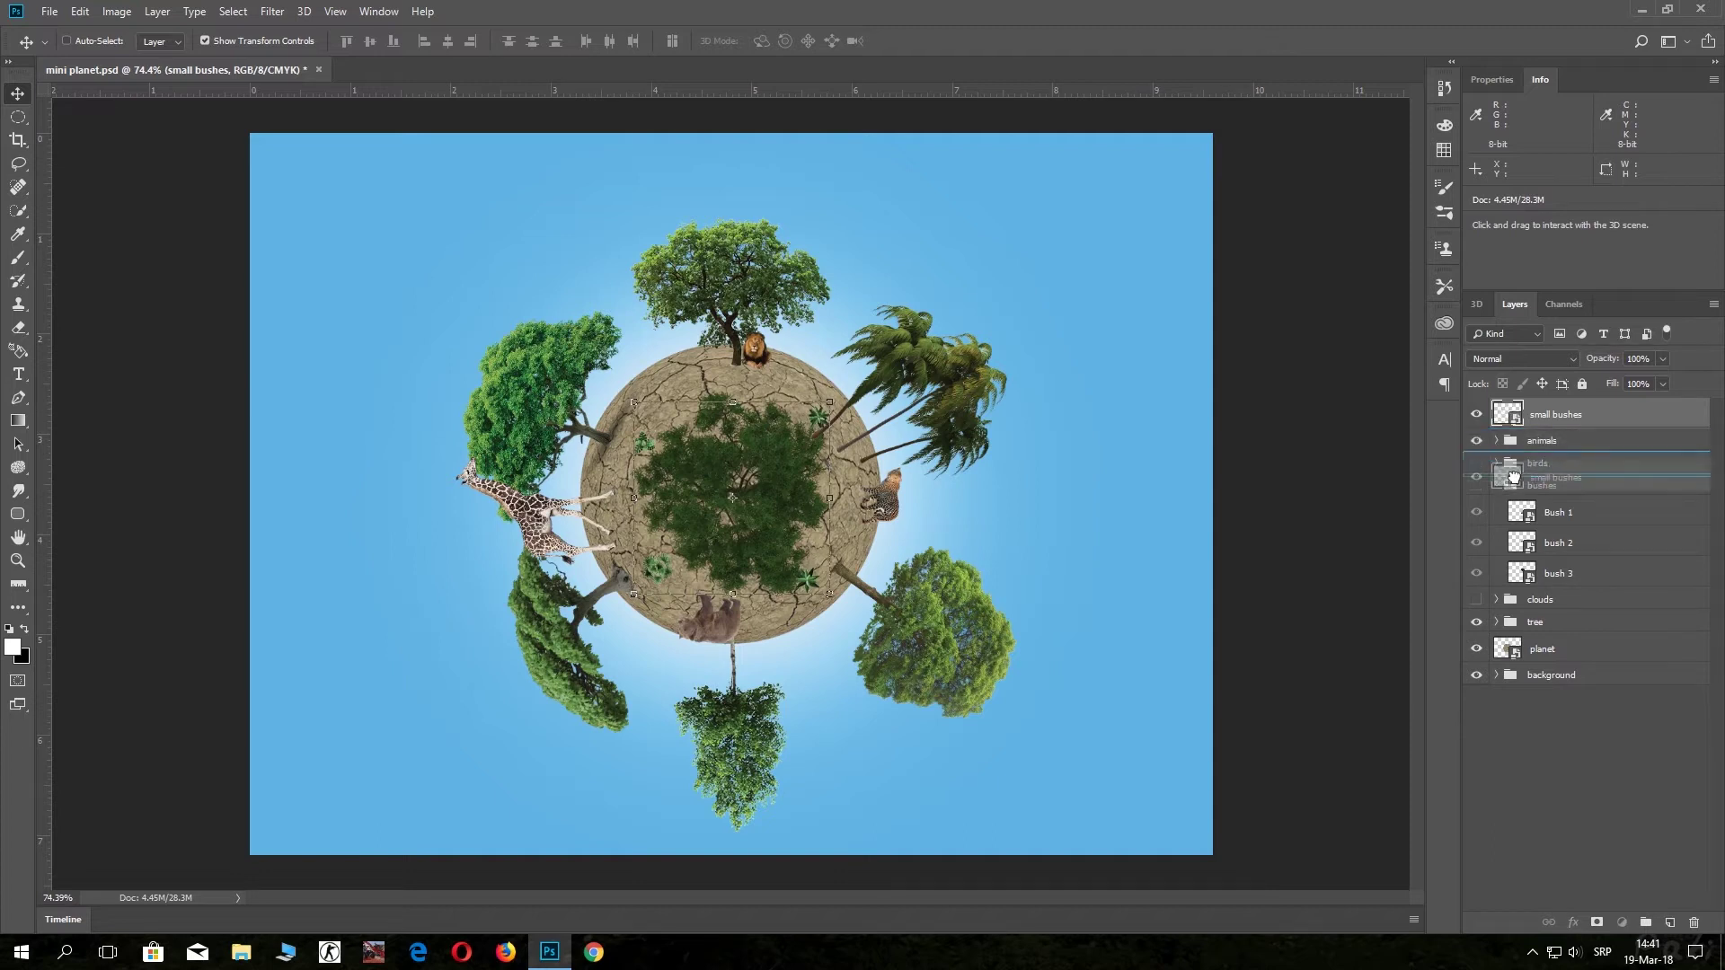
Return small bushes into the bushes group above Bush 1 and make the group visible.
drag(1512, 418, 1519, 509)
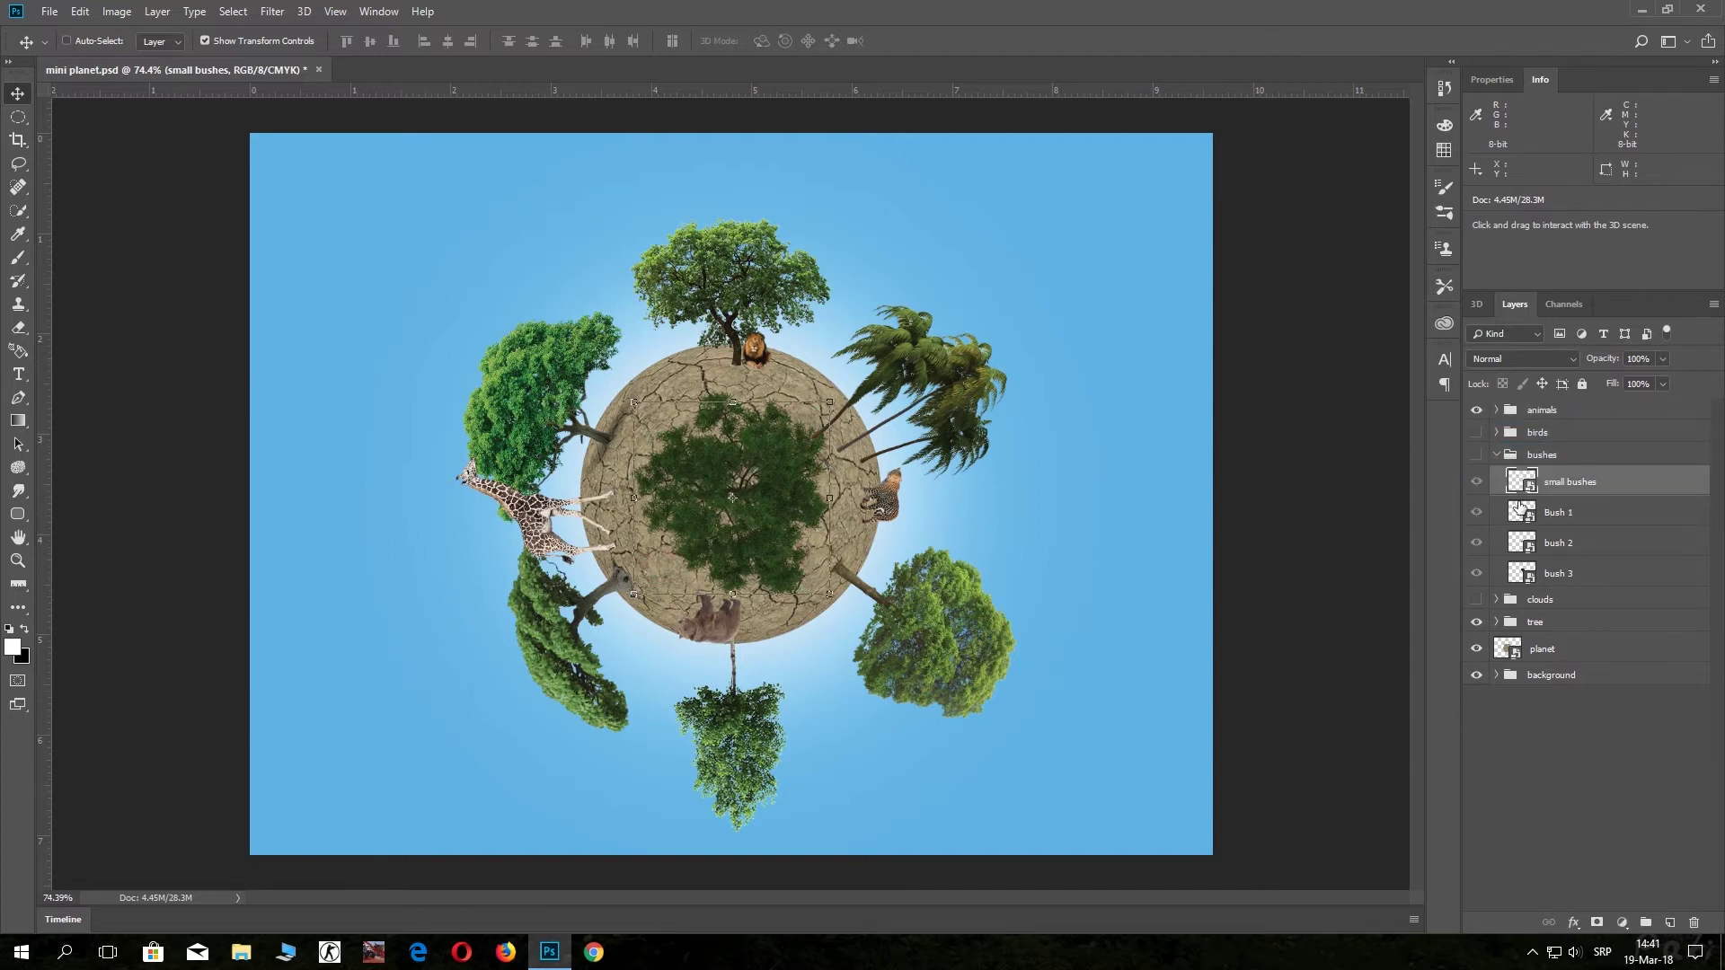
click(1475, 456)
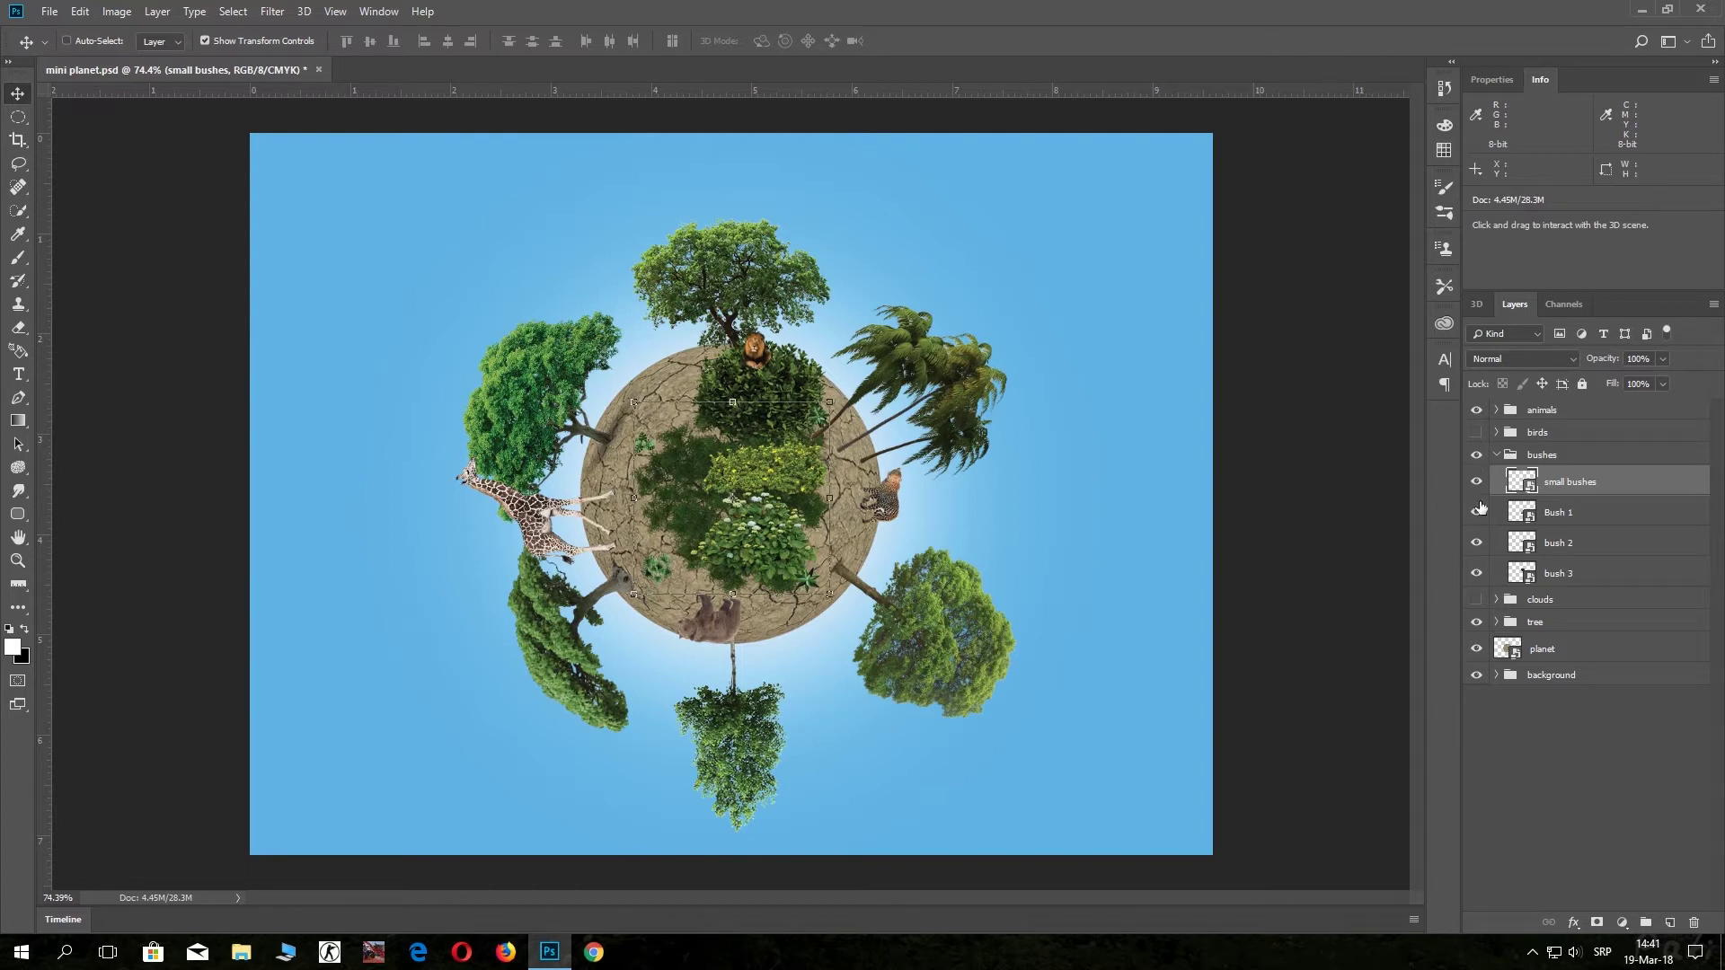
click(1527, 512)
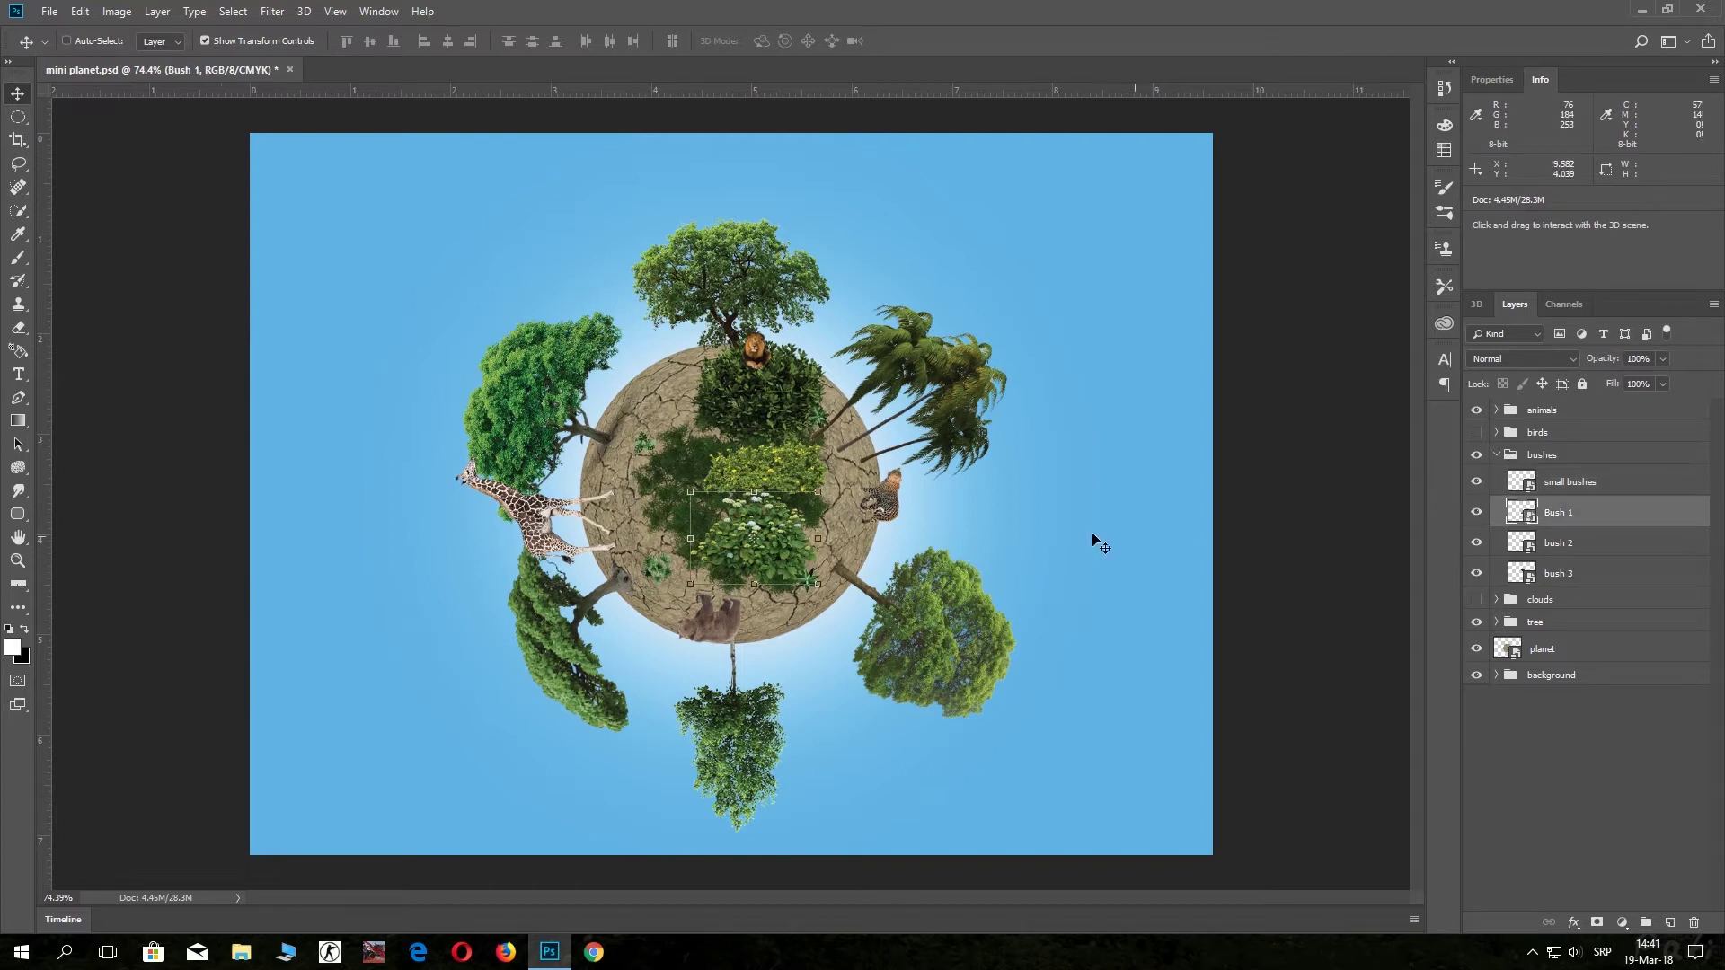
Move Bush 1 to the upper-left rim, scaled to about 3.9% at -52.72°.
mouse_move(791, 539)
mouse_down()
mouse_move(692, 377)
mouse_move(714, 299)
mouse_up()
key(ctrl+t)
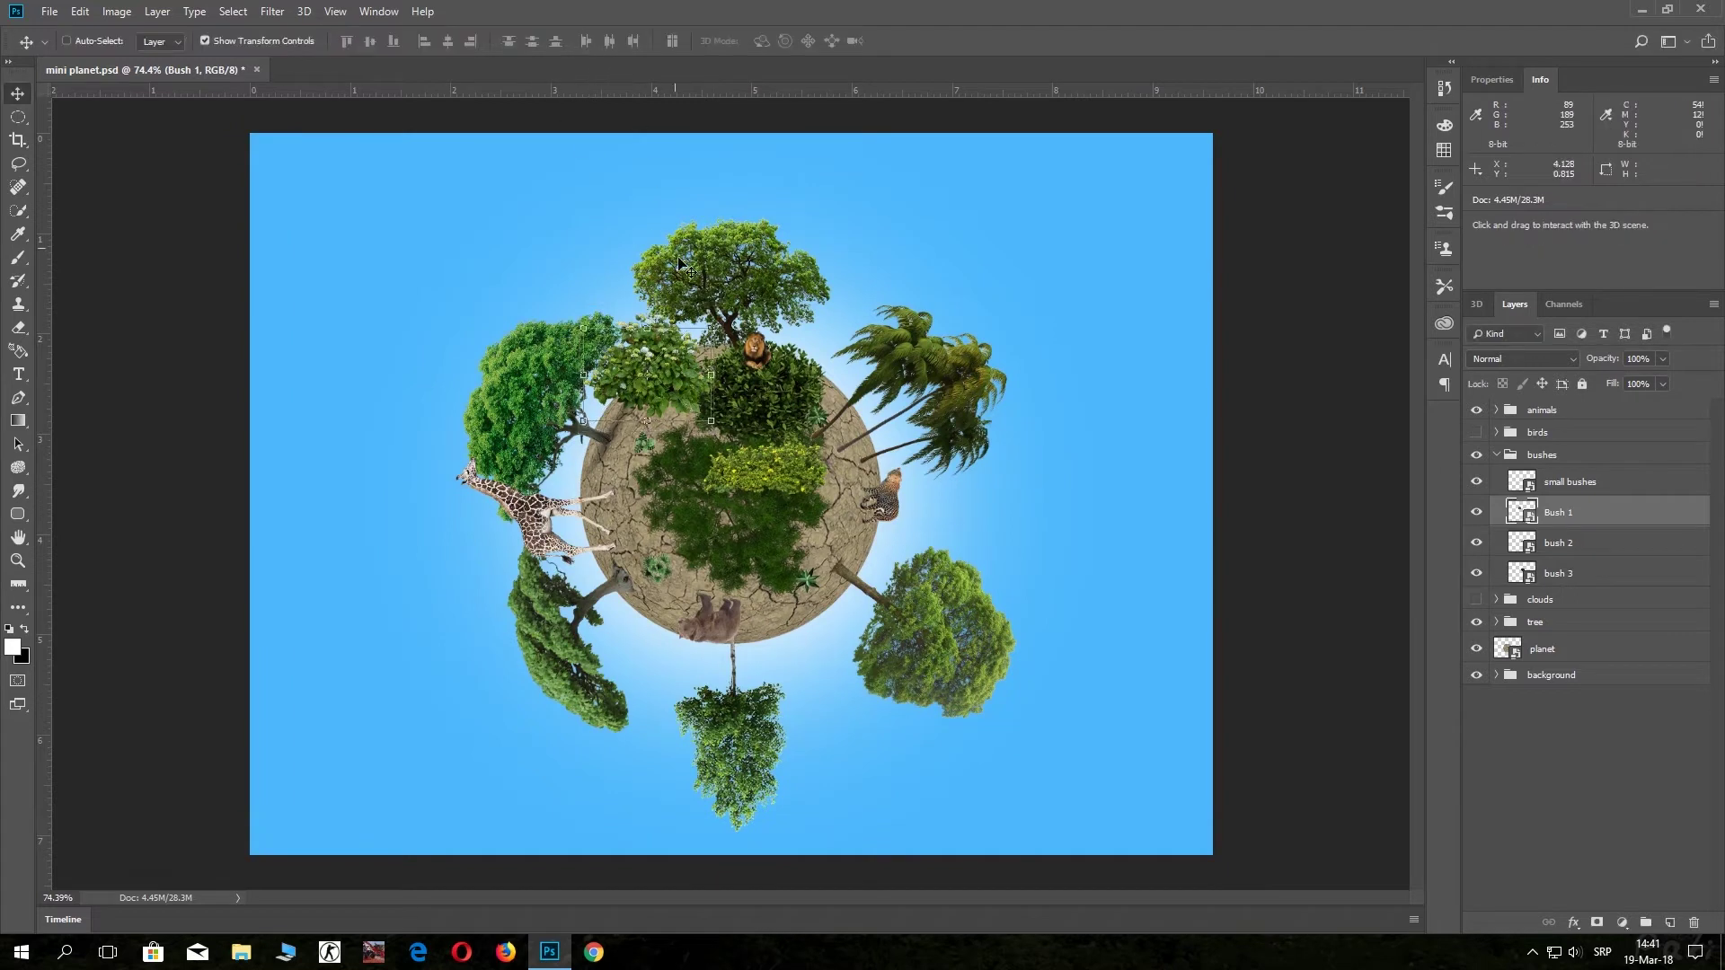
mouse_move(714, 307)
mouse_down()
mouse_move(724, 318)
mouse_move(644, 276)
mouse_move(634, 383)
mouse_up()
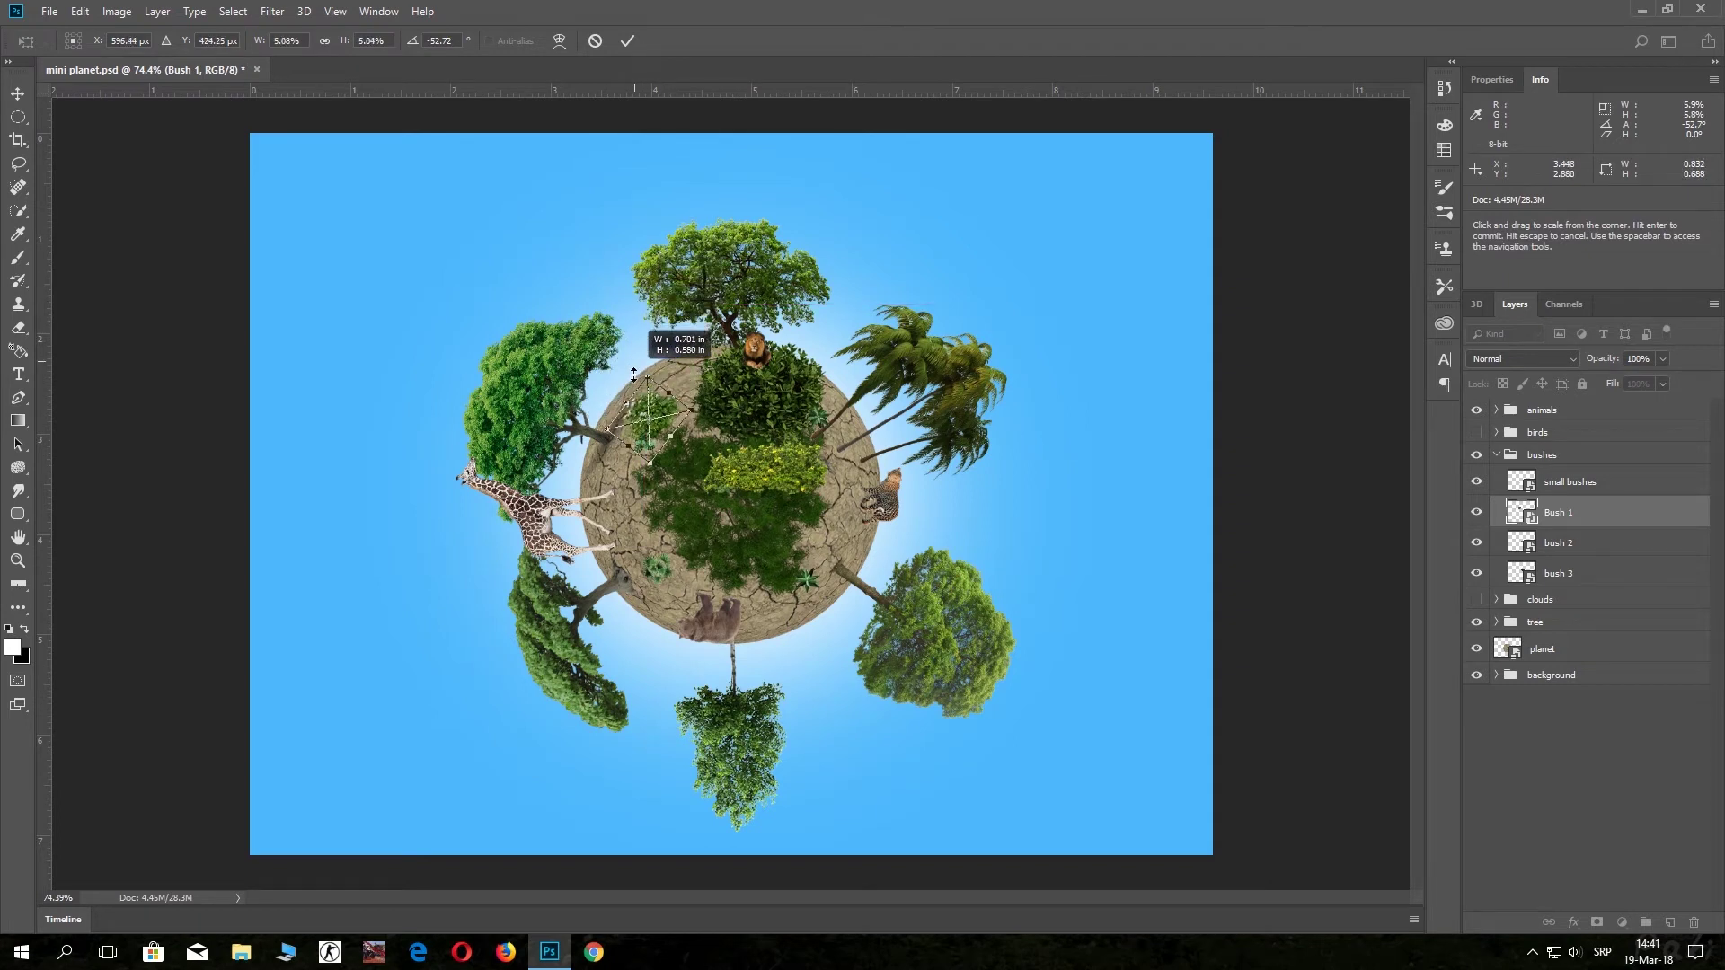
mouse_move(634, 383)
mouse_down()
mouse_move(650, 422)
mouse_move(651, 363)
mouse_up()
click(624, 48)
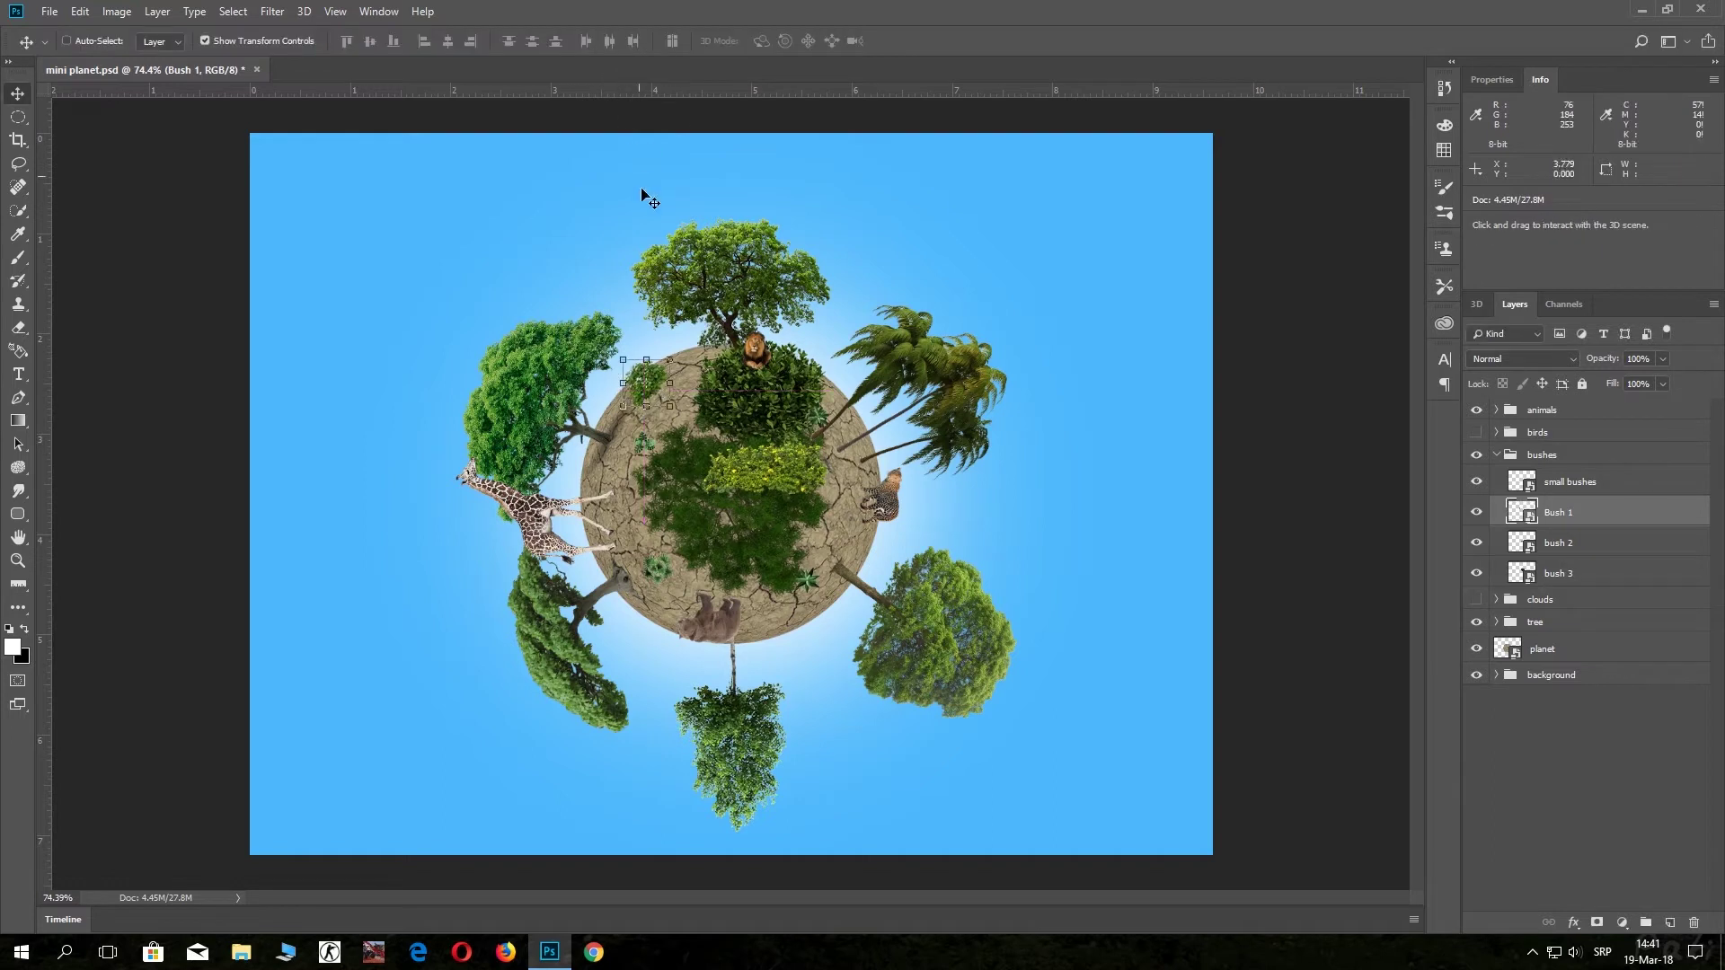
Shrink bush 2 to 22.22%, rotate it about 144.9°, and place it on the lower-right rim.
click(1510, 554)
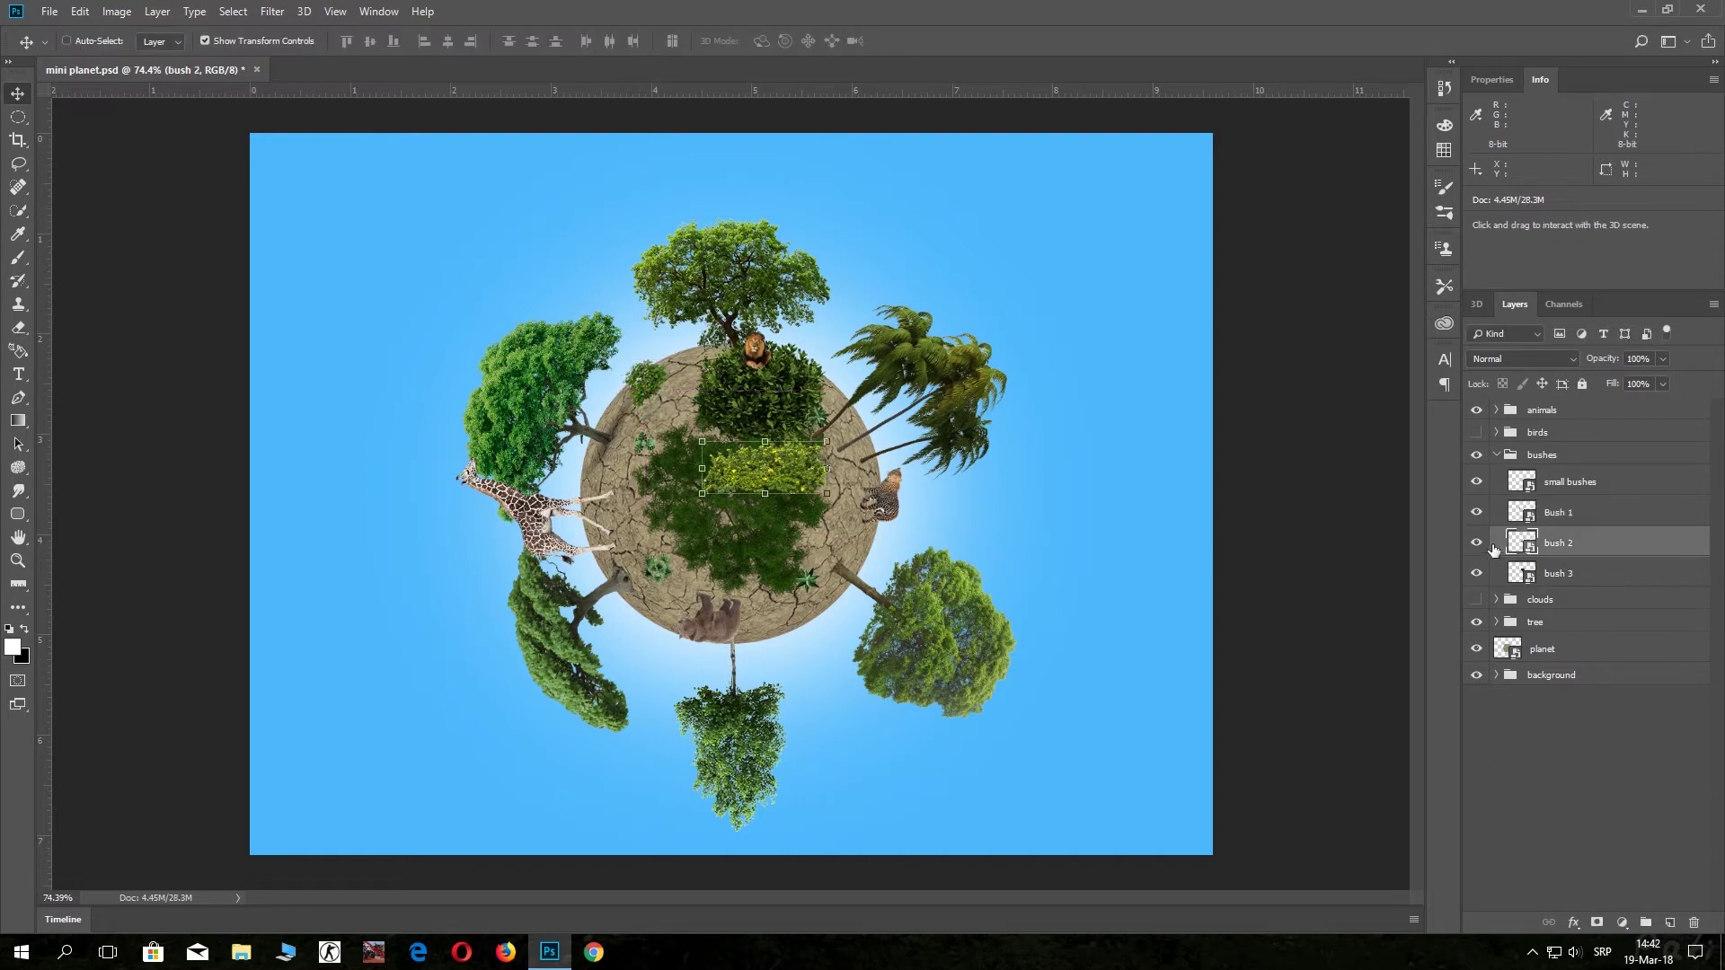
mouse_move(834, 434)
mouse_down()
mouse_move(836, 399)
mouse_move(757, 591)
mouse_up()
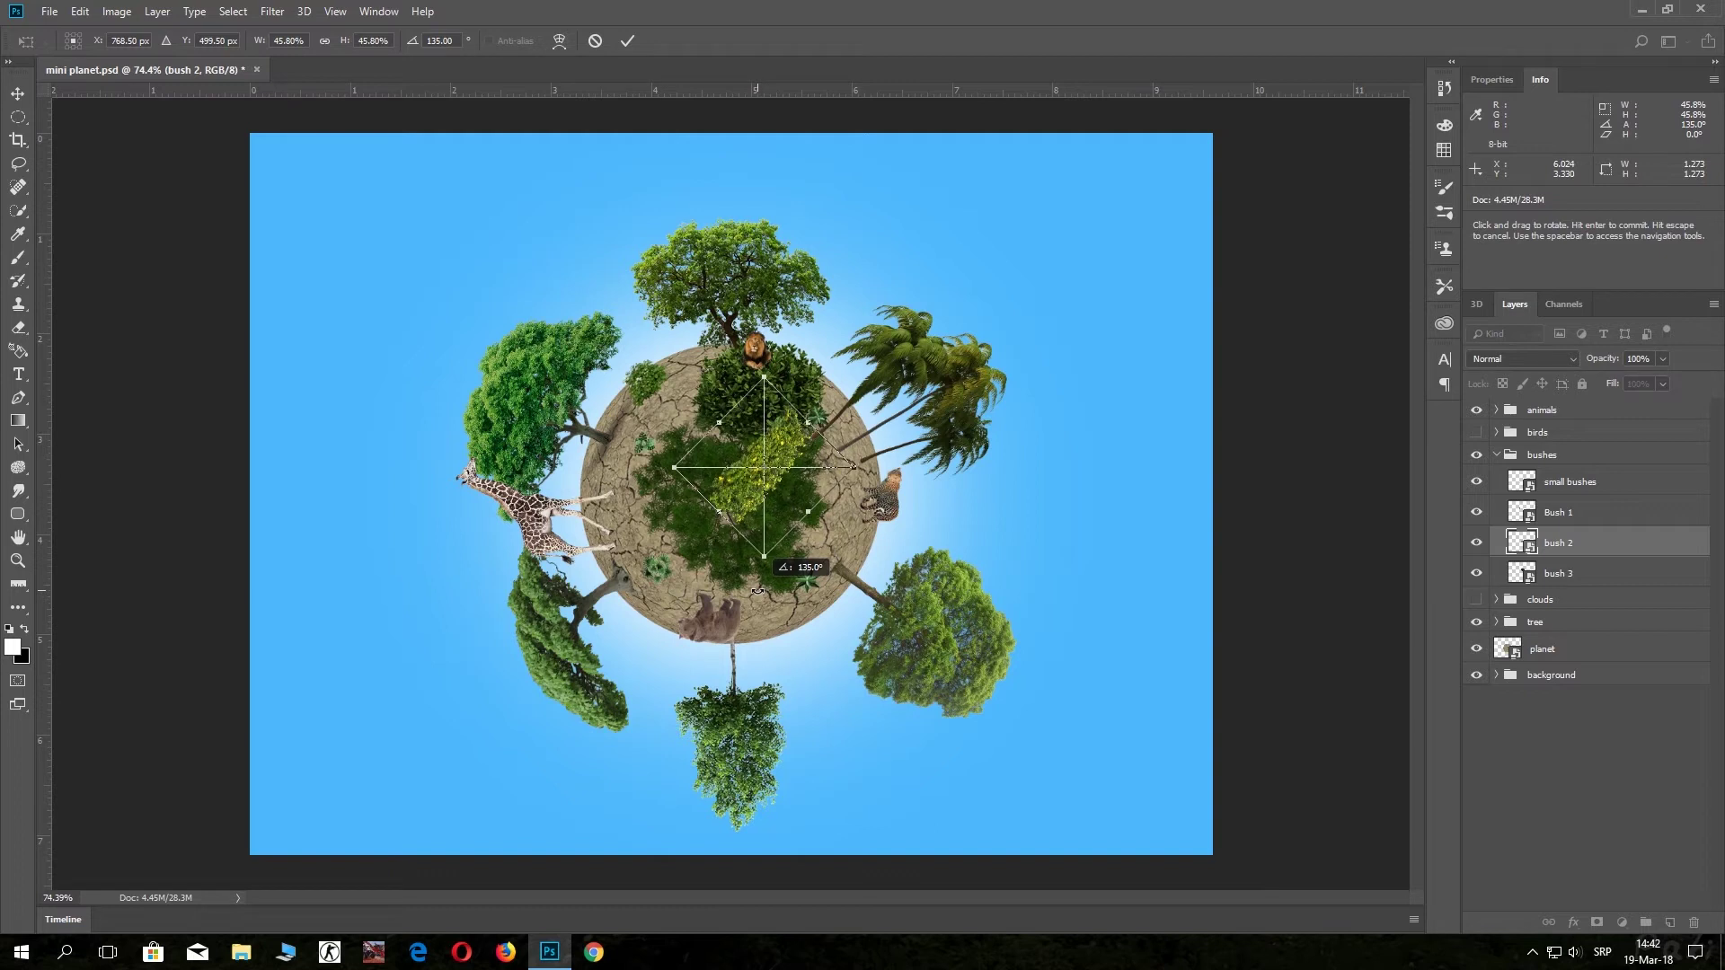
mouse_move(791, 494)
mouse_down()
mouse_move(860, 635)
mouse_move(844, 642)
mouse_move(926, 638)
mouse_move(817, 620)
mouse_move(832, 627)
mouse_up()
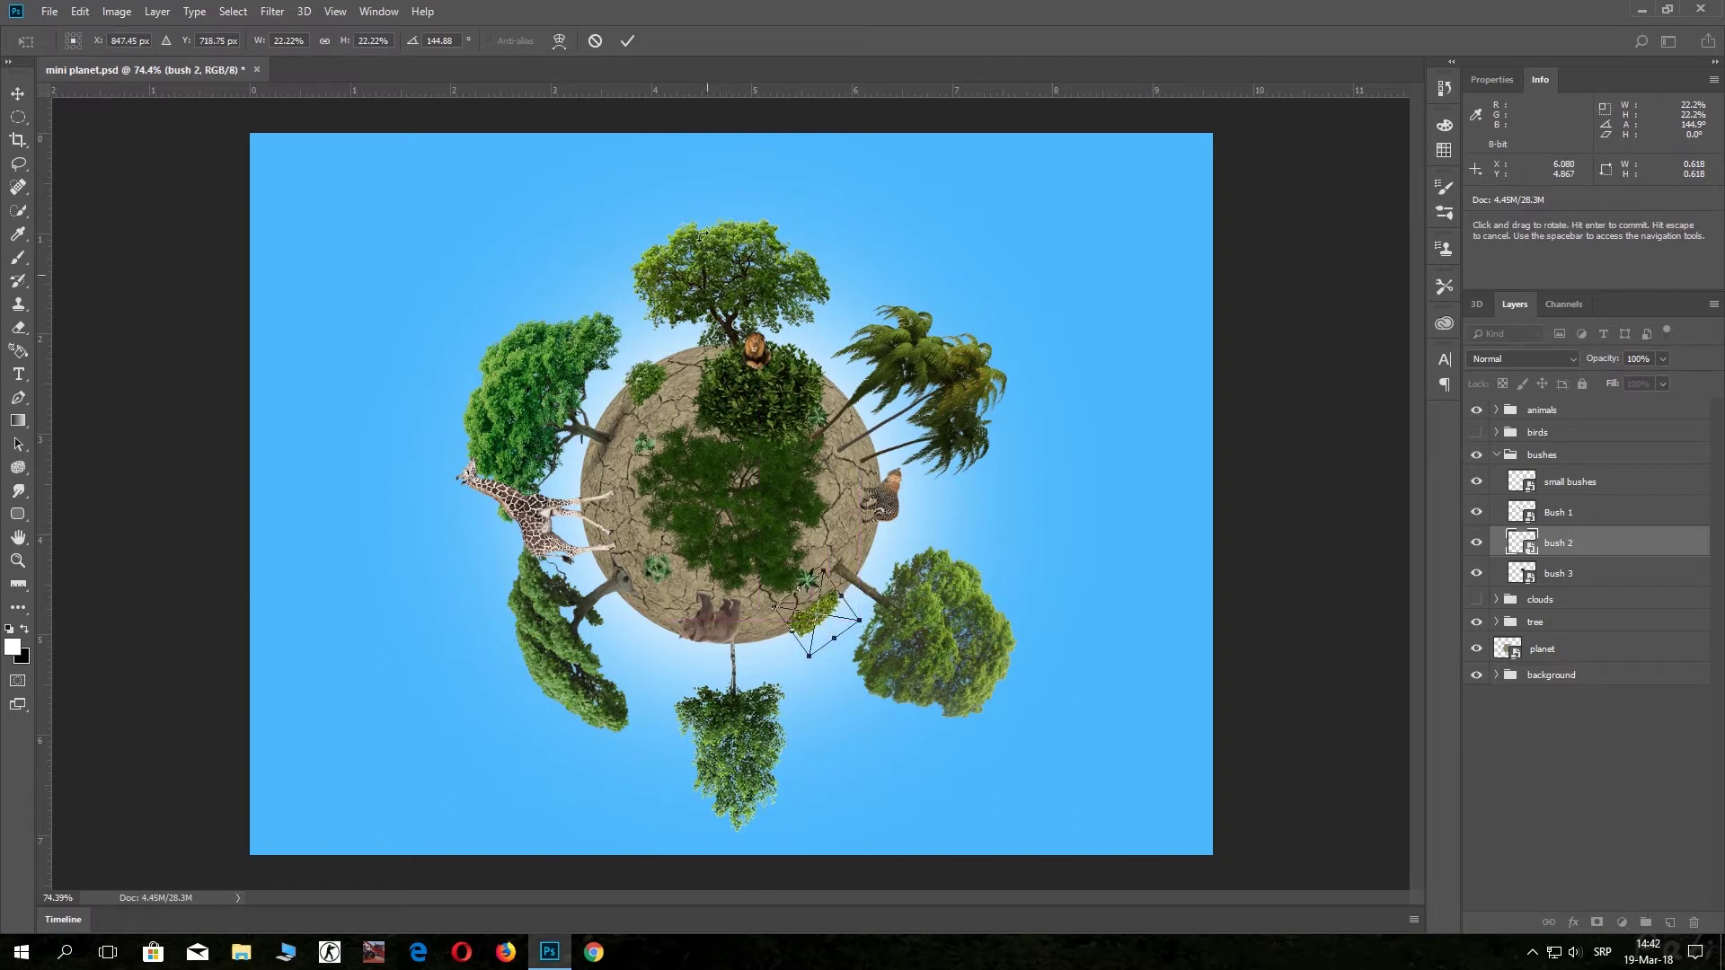
click(633, 38)
click(1559, 574)
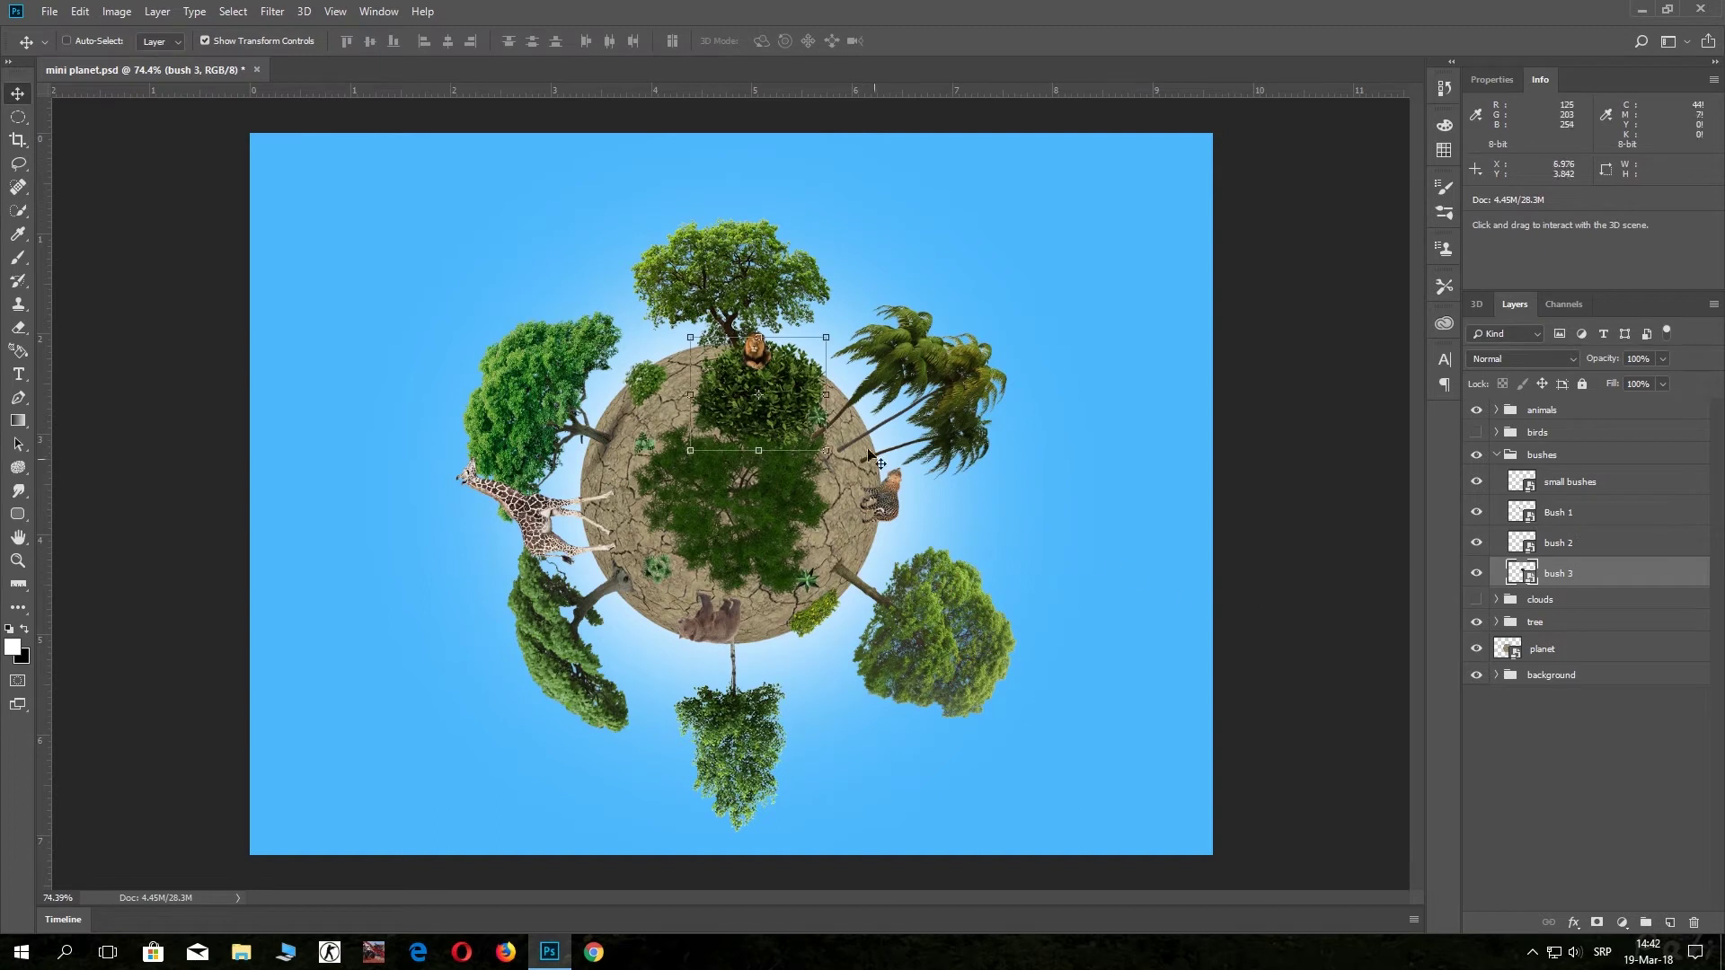
Set bush 3 on the upper-right rim rotated 41.46°, then collapse the bushes group.
mouse_move(794, 379)
mouse_down()
mouse_move(848, 437)
mouse_move(870, 435)
mouse_up()
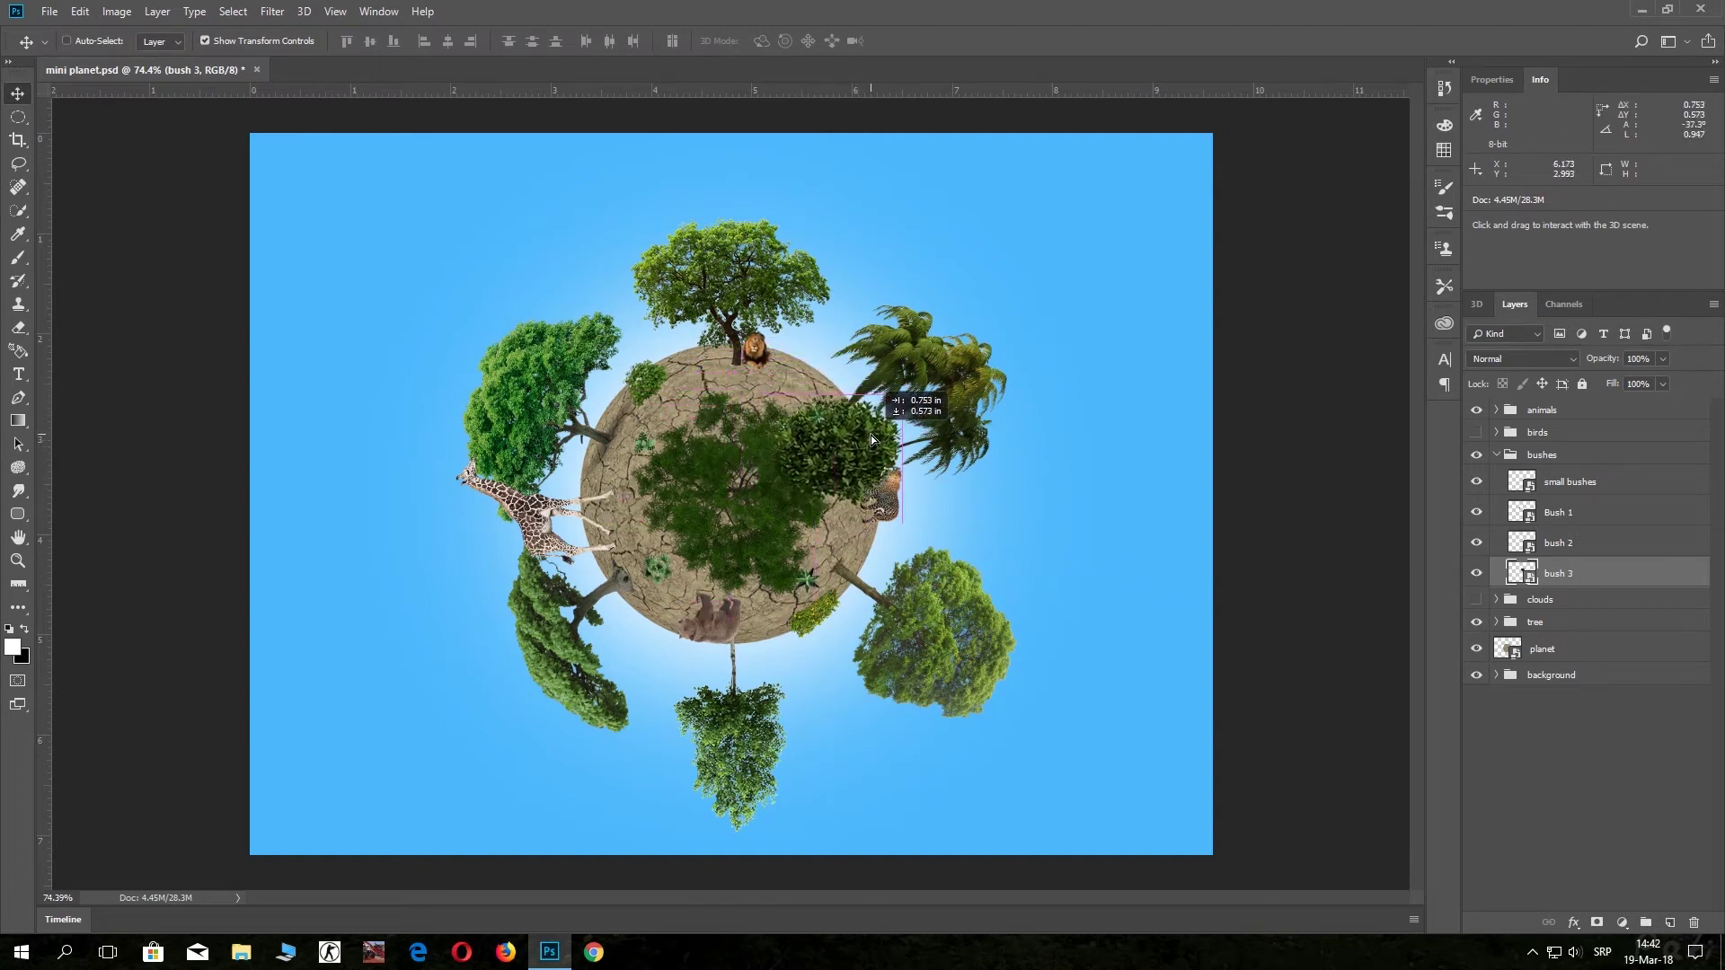
click(915, 382)
drag(915, 382, 925, 455)
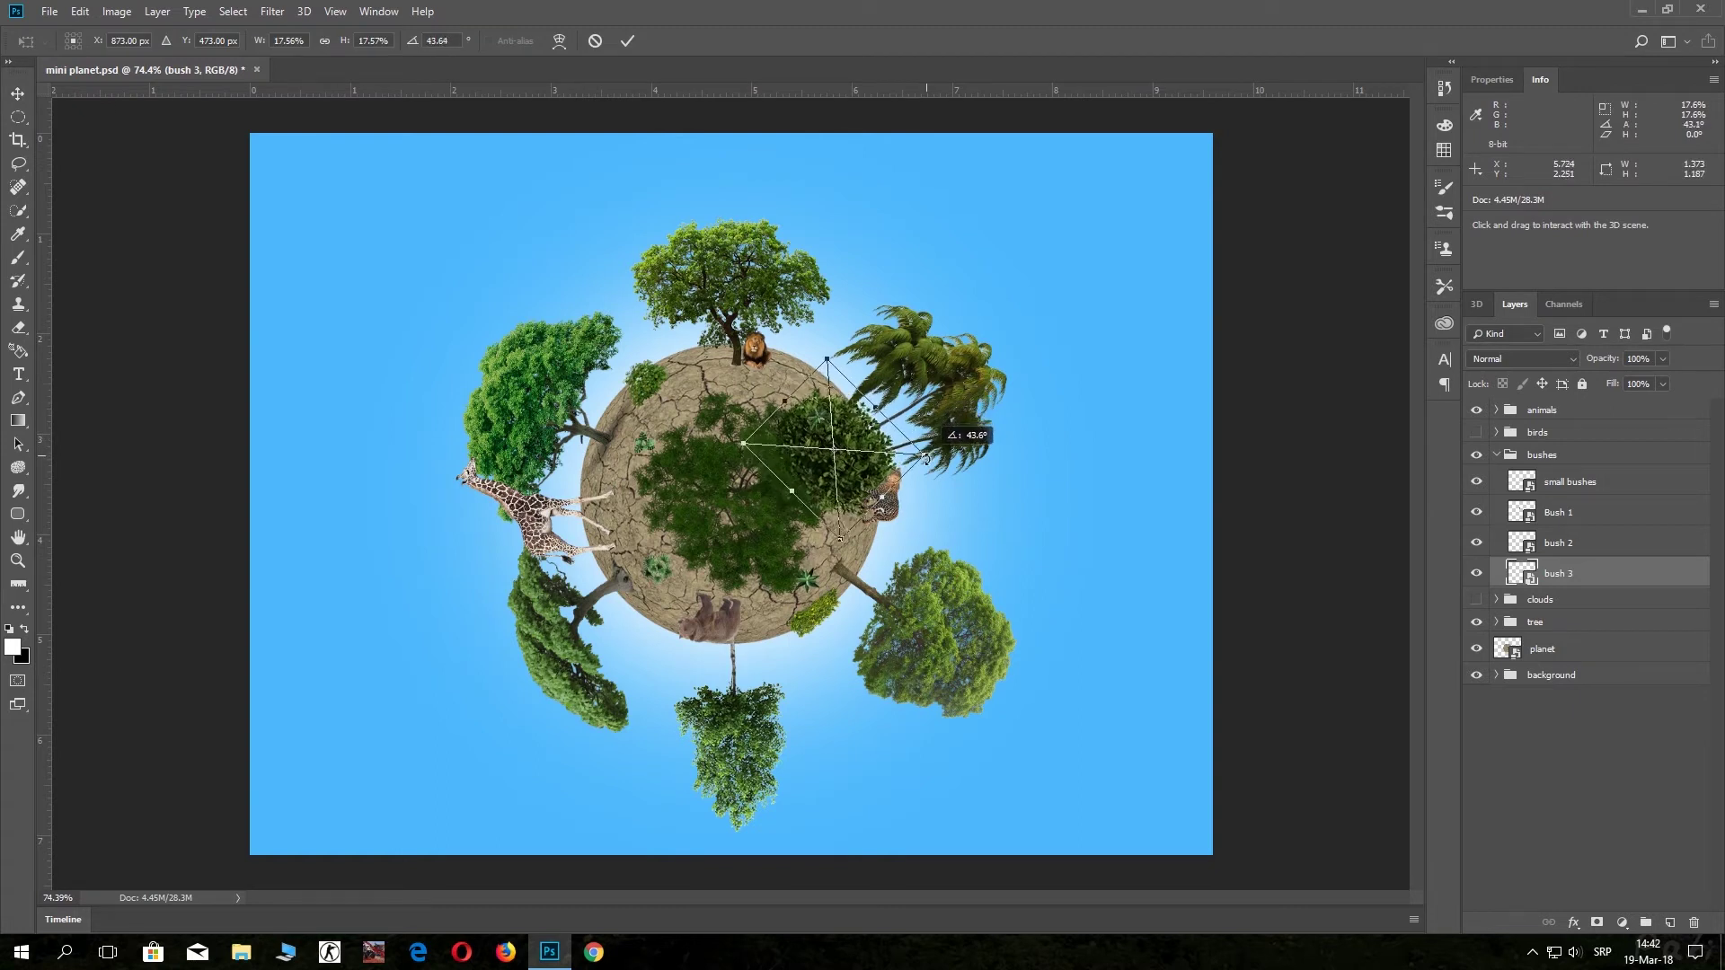
mouse_move(925, 455)
mouse_down()
mouse_move(825, 456)
mouse_move(859, 369)
mouse_move(840, 380)
mouse_up()
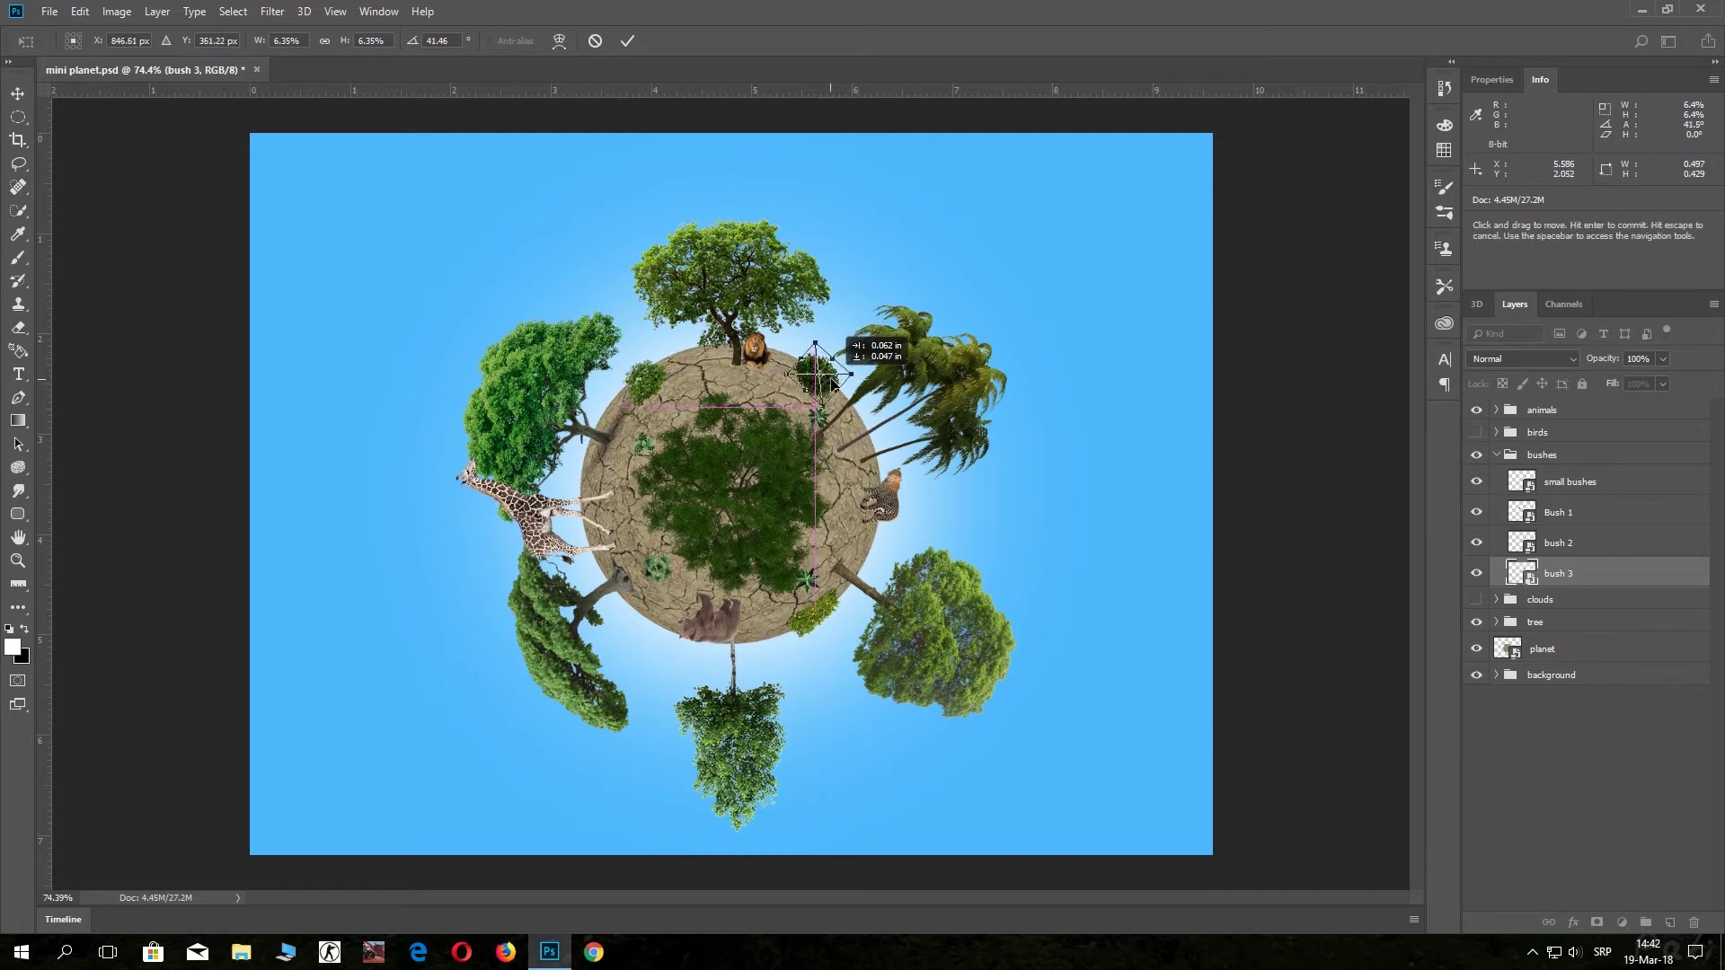
click(627, 41)
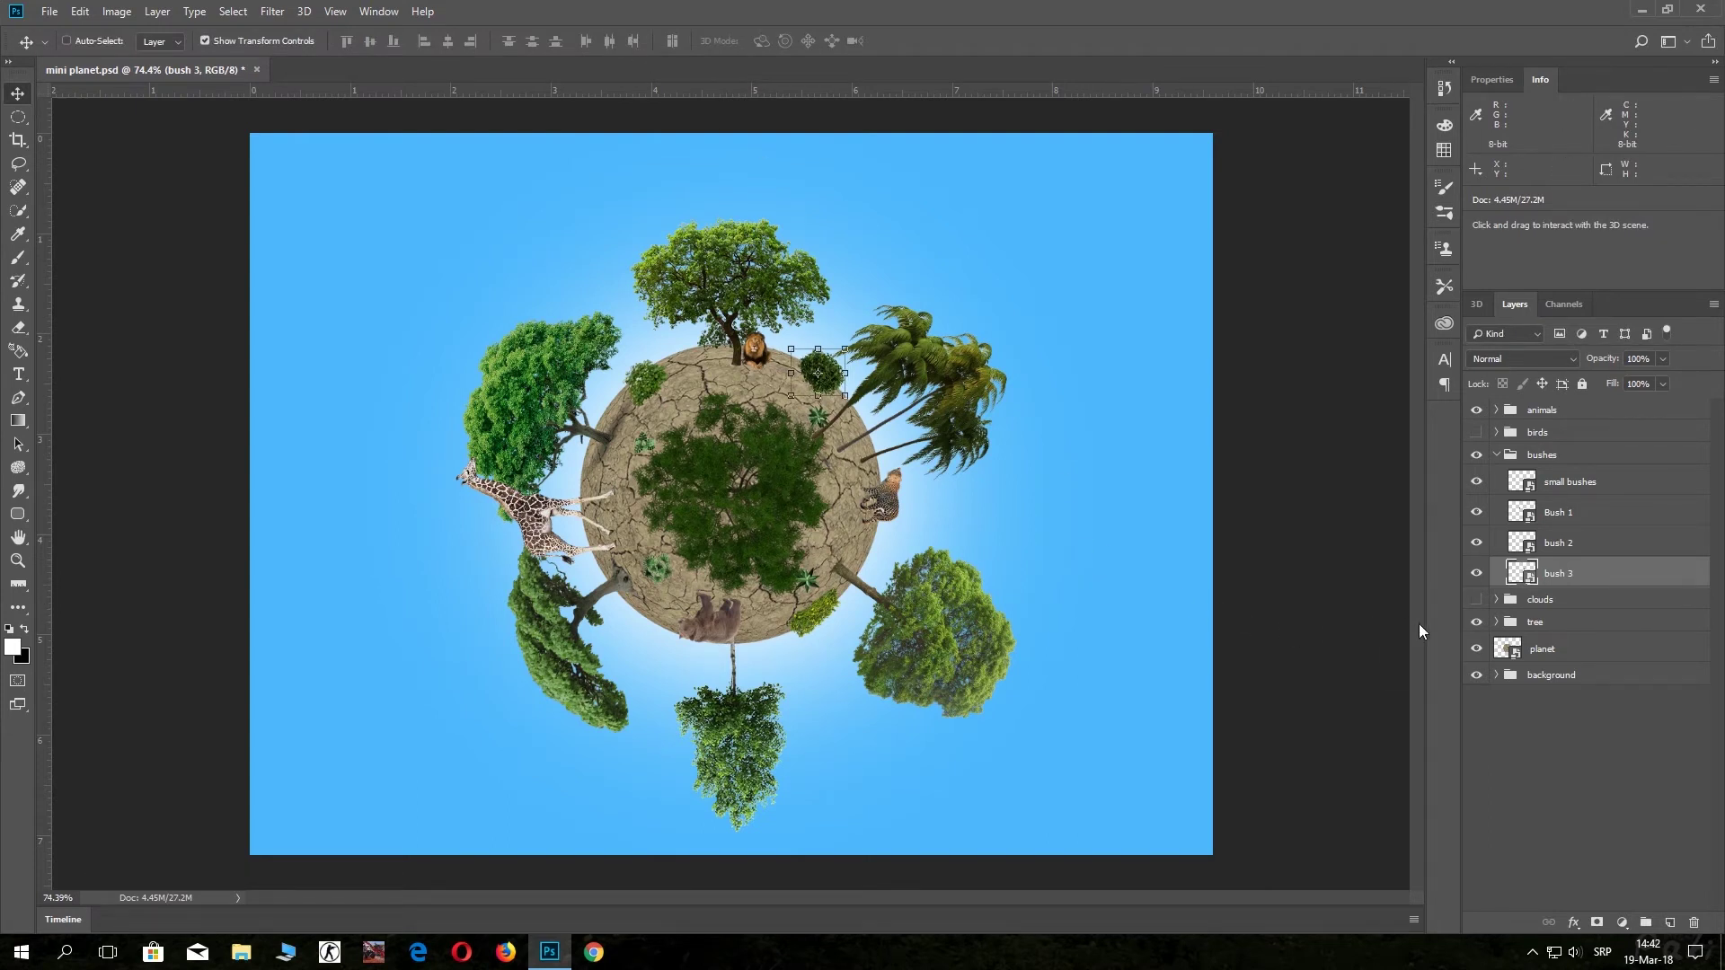
click(1496, 456)
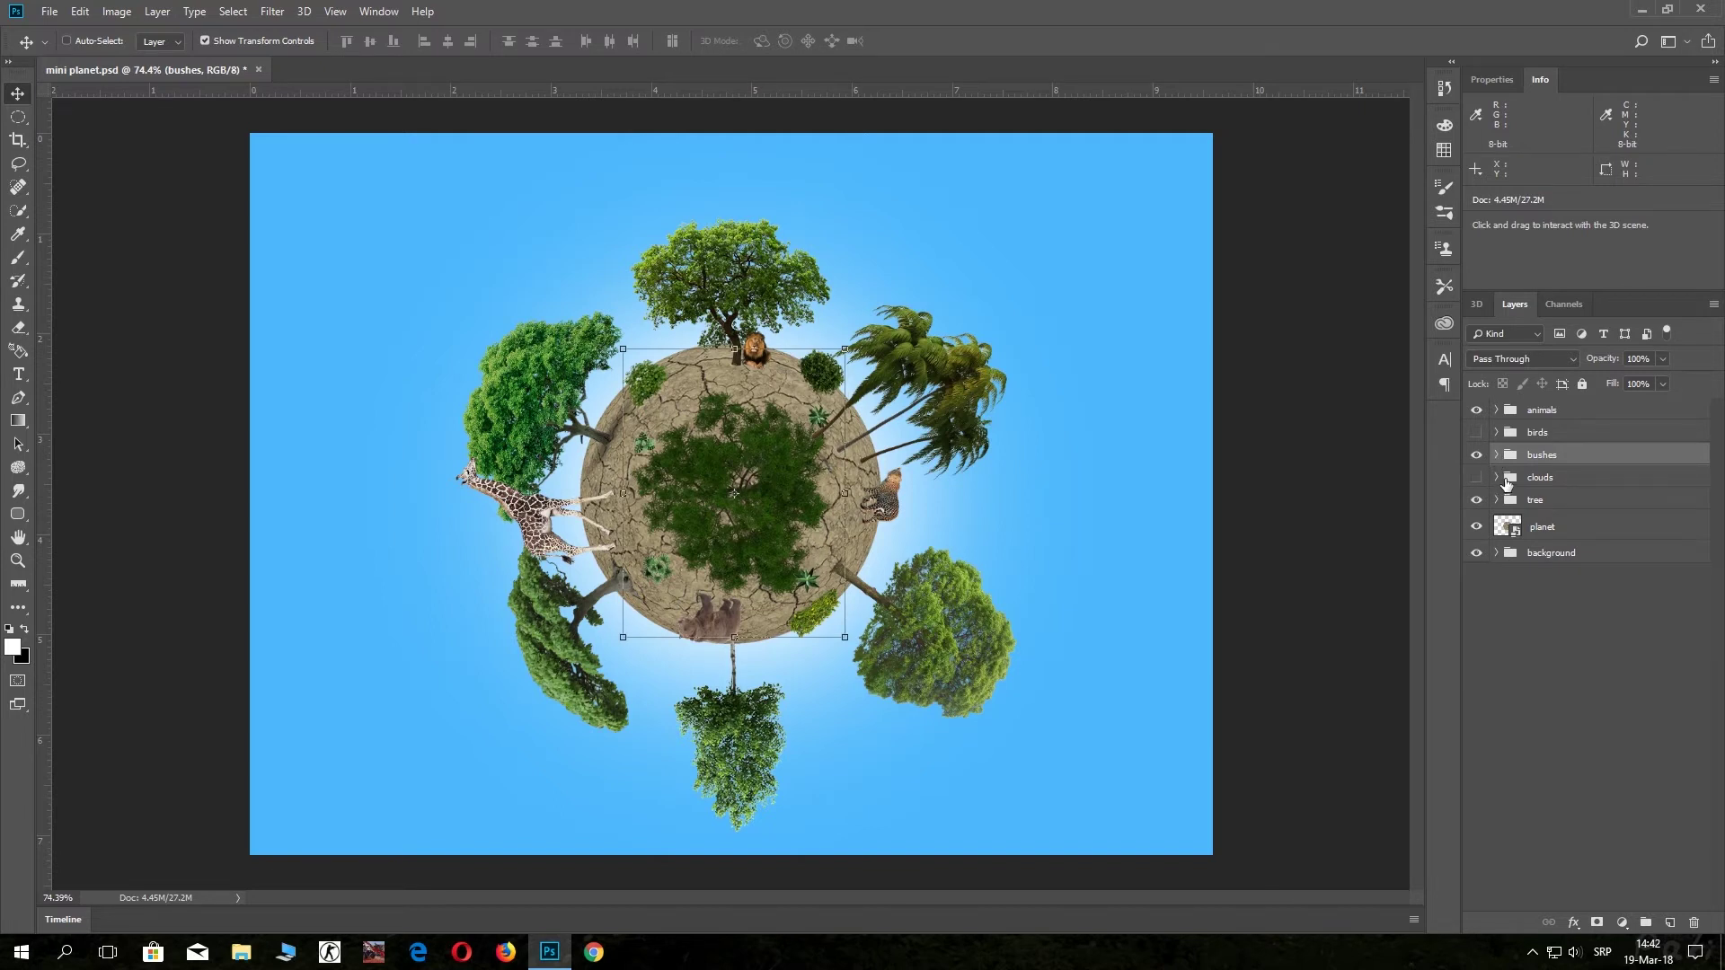
Show the clouds group and move cloud 1 above the planet's top.
click(1507, 482)
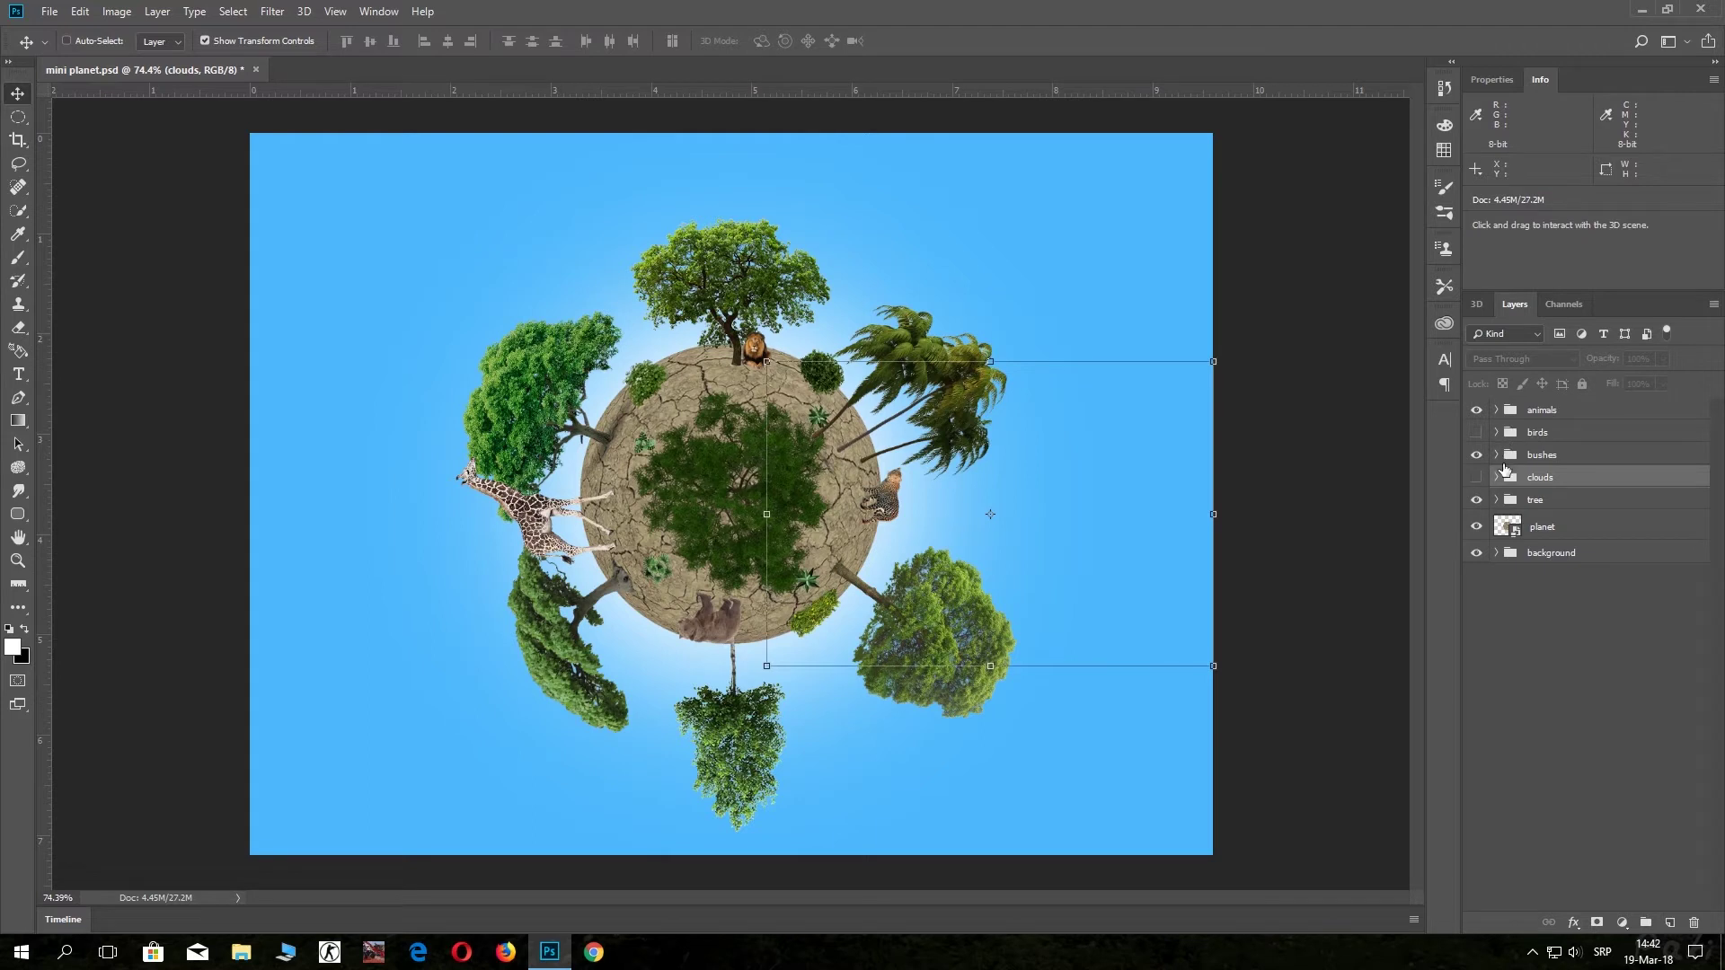
click(1476, 477)
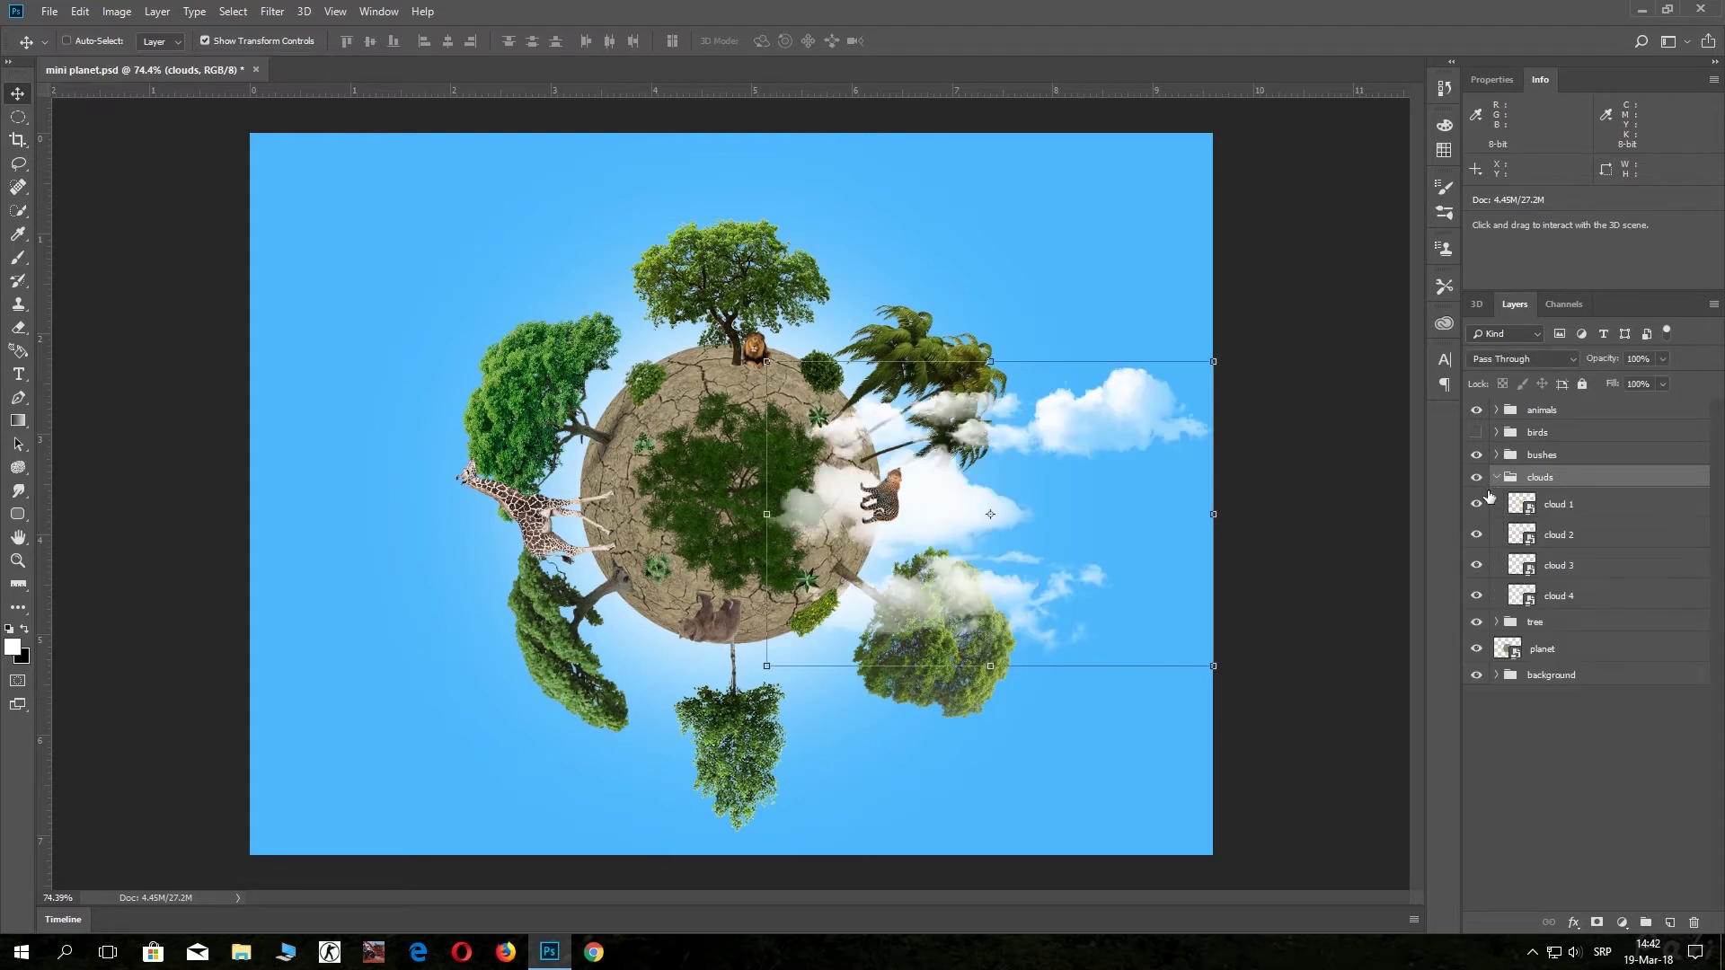
click(1518, 515)
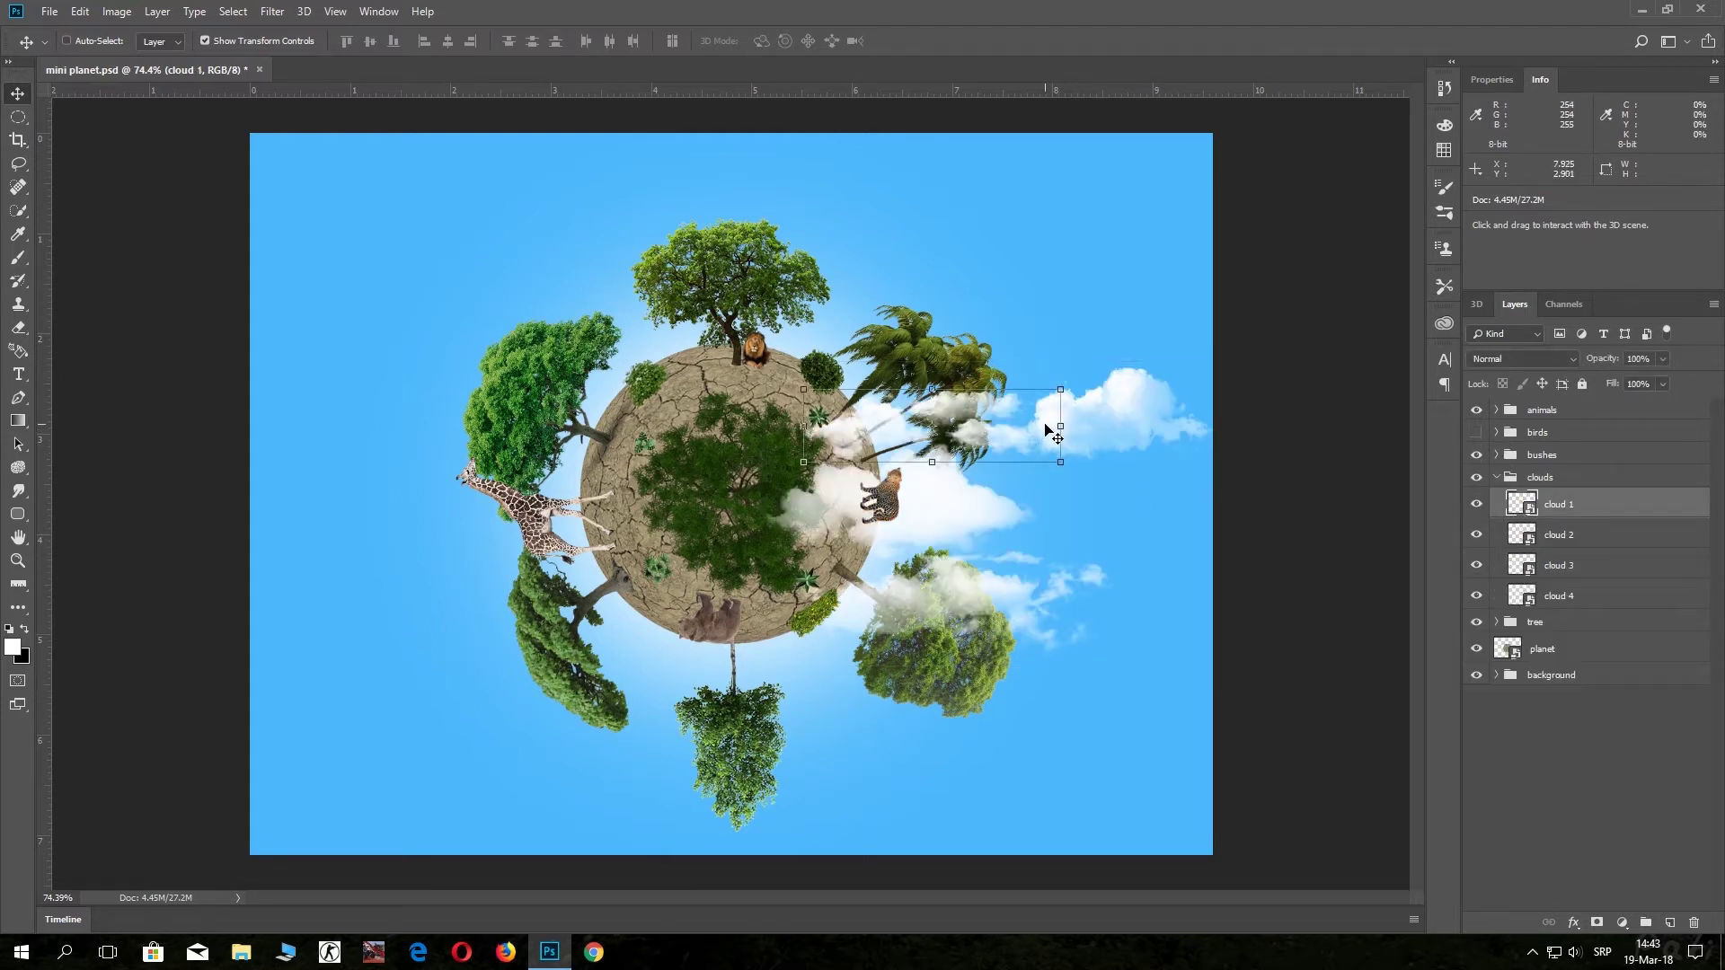
mouse_move(1037, 425)
mouse_down()
mouse_move(949, 240)
mouse_move(989, 241)
mouse_move(1033, 199)
mouse_move(1042, 218)
mouse_up()
Scale cloud 1 to about 16.3% and tilt it 35.4° to follow the planet's curve.
key(ctrl+t)
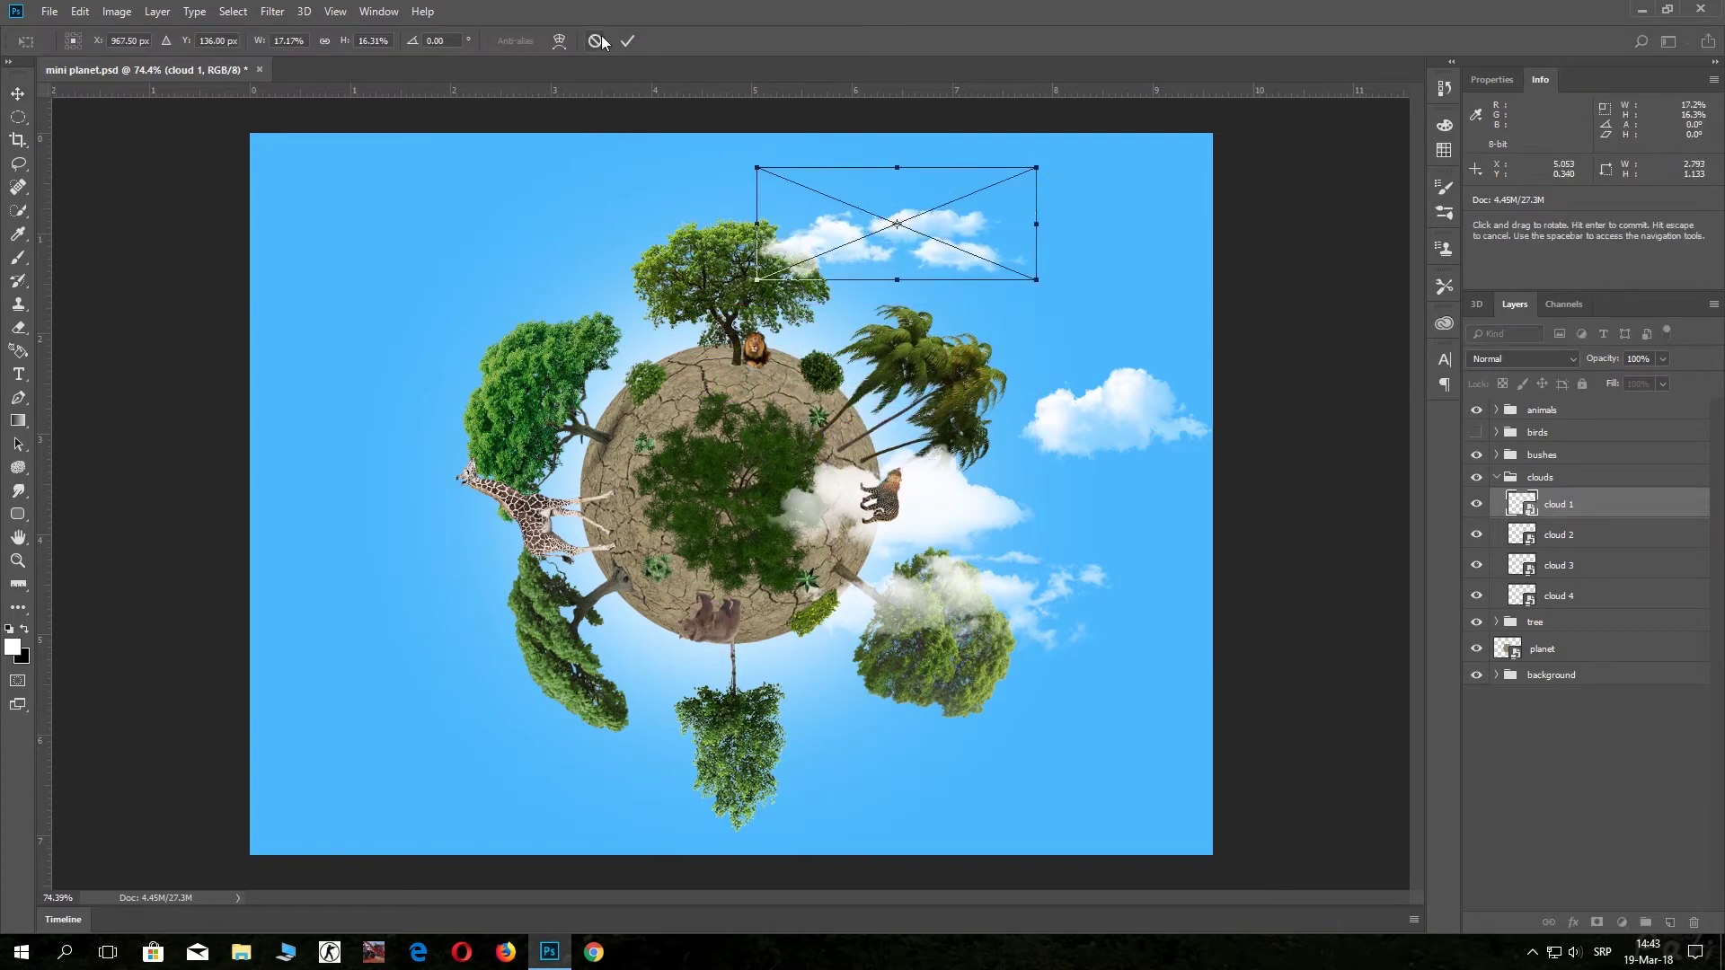
key(Return)
key(ctrl+t)
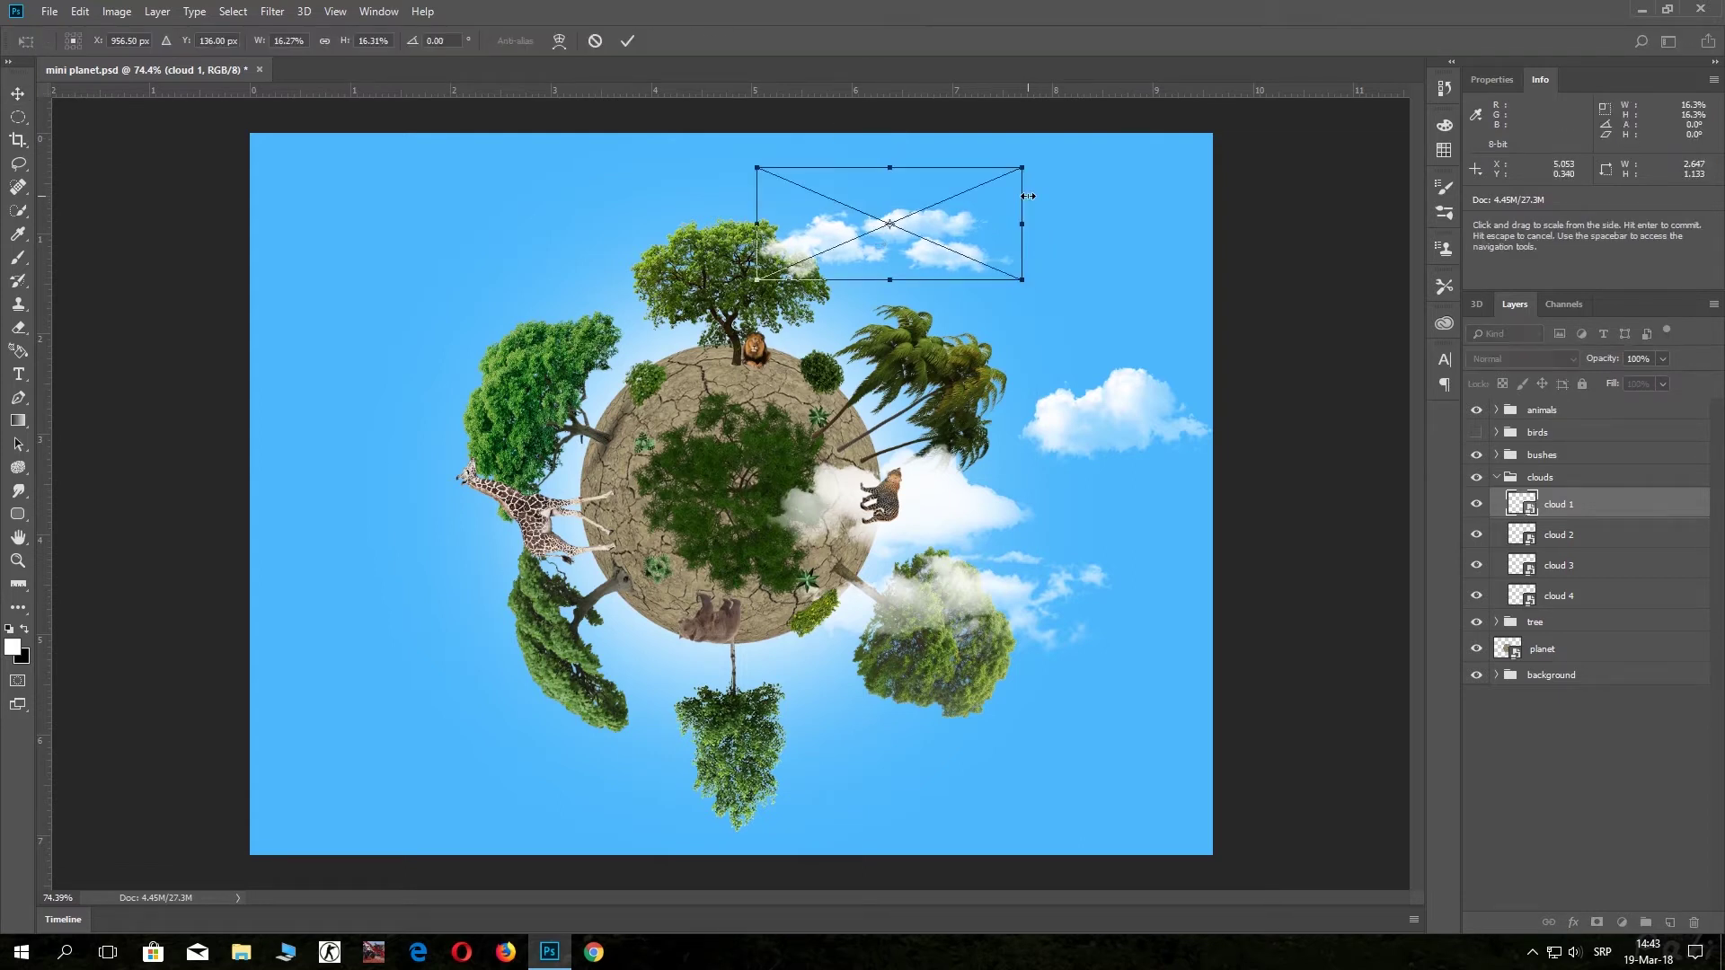
drag(1034, 149, 1053, 241)
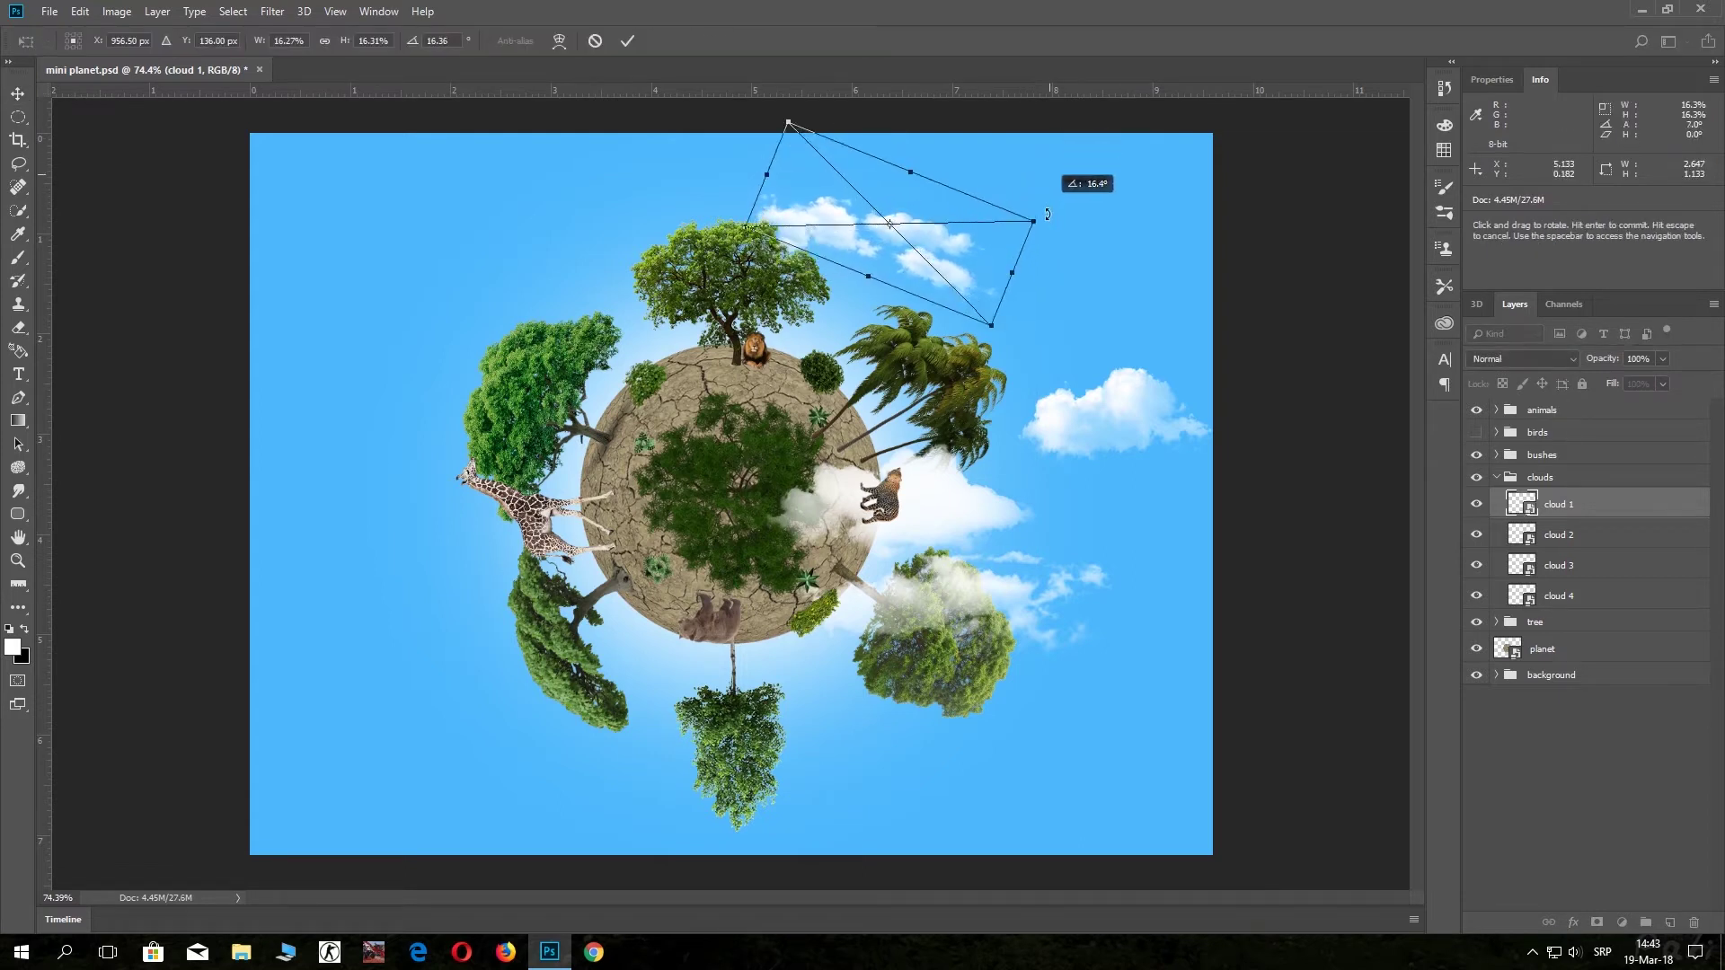
drag(951, 267, 938, 328)
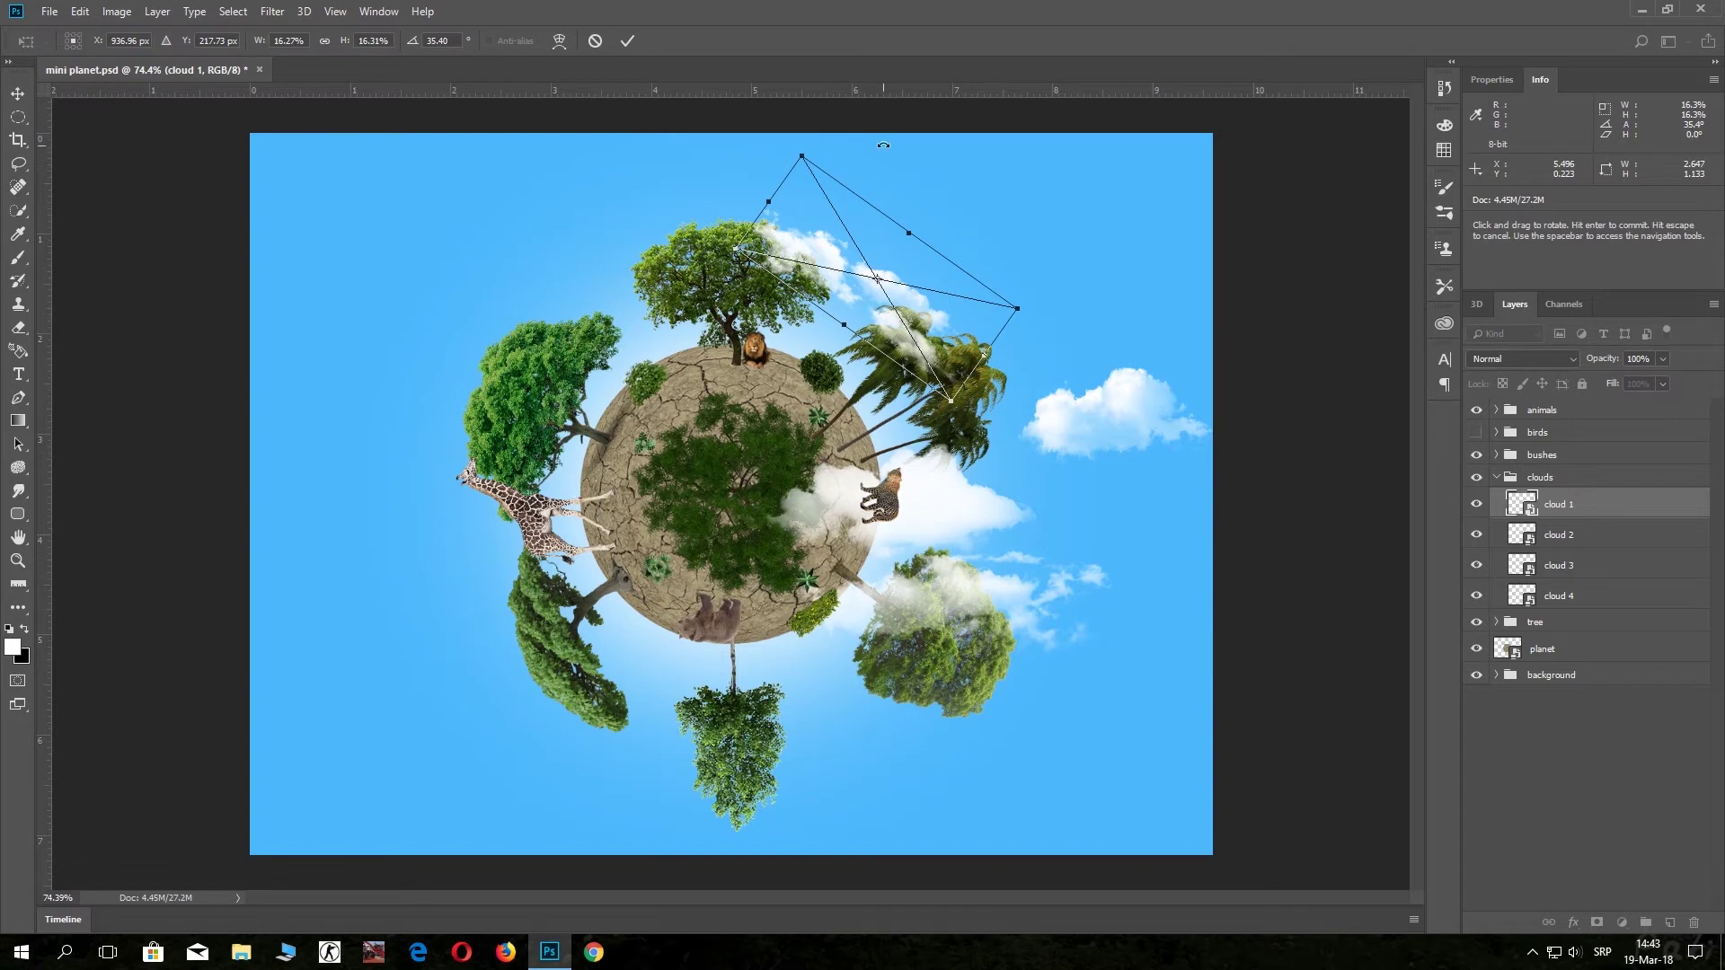
click(628, 41)
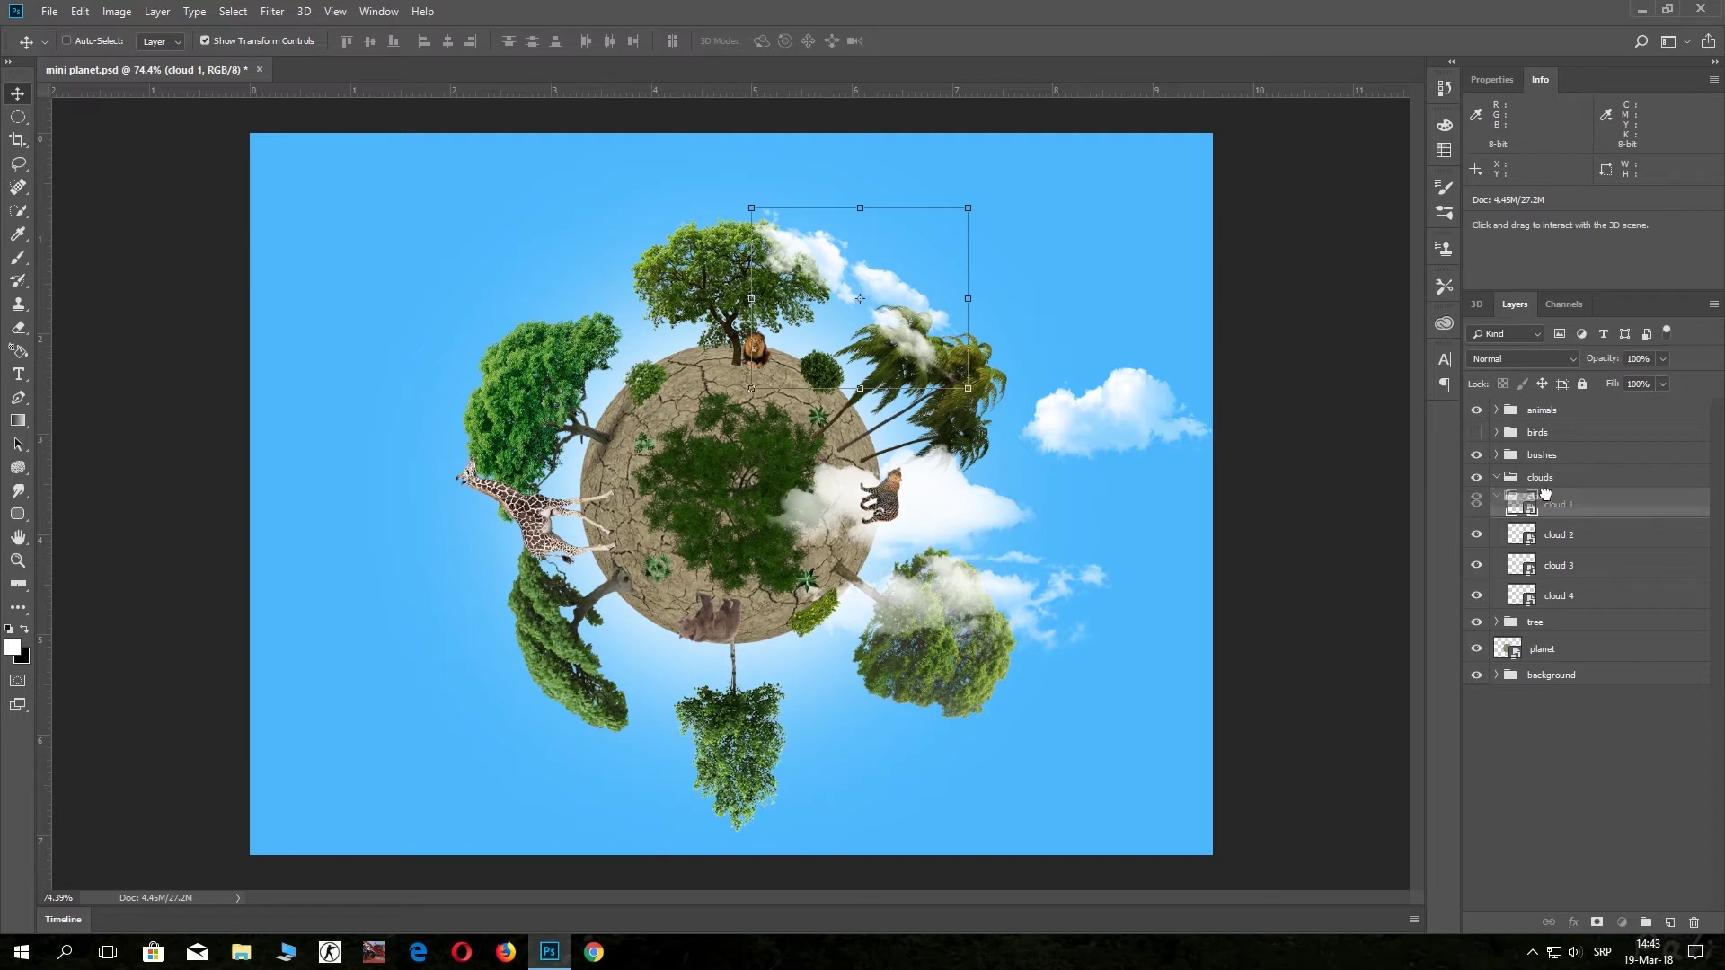
Stack the tree group above the clouds group in the Layers panel.
click(1546, 478)
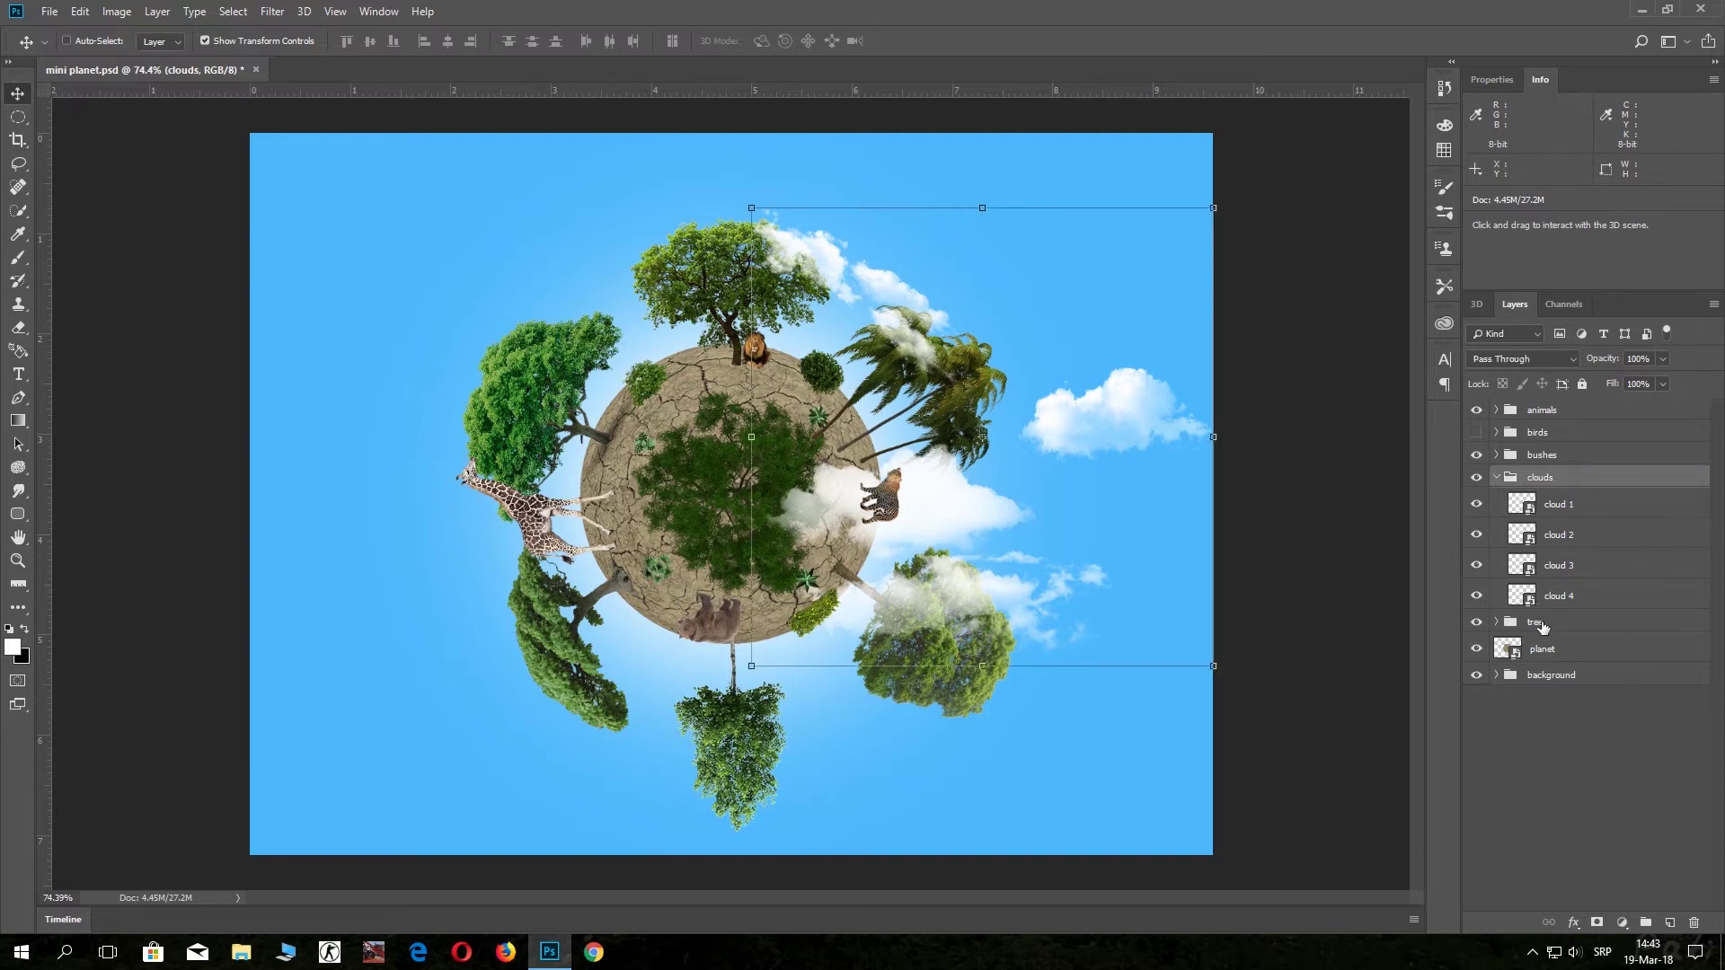
click(1544, 624)
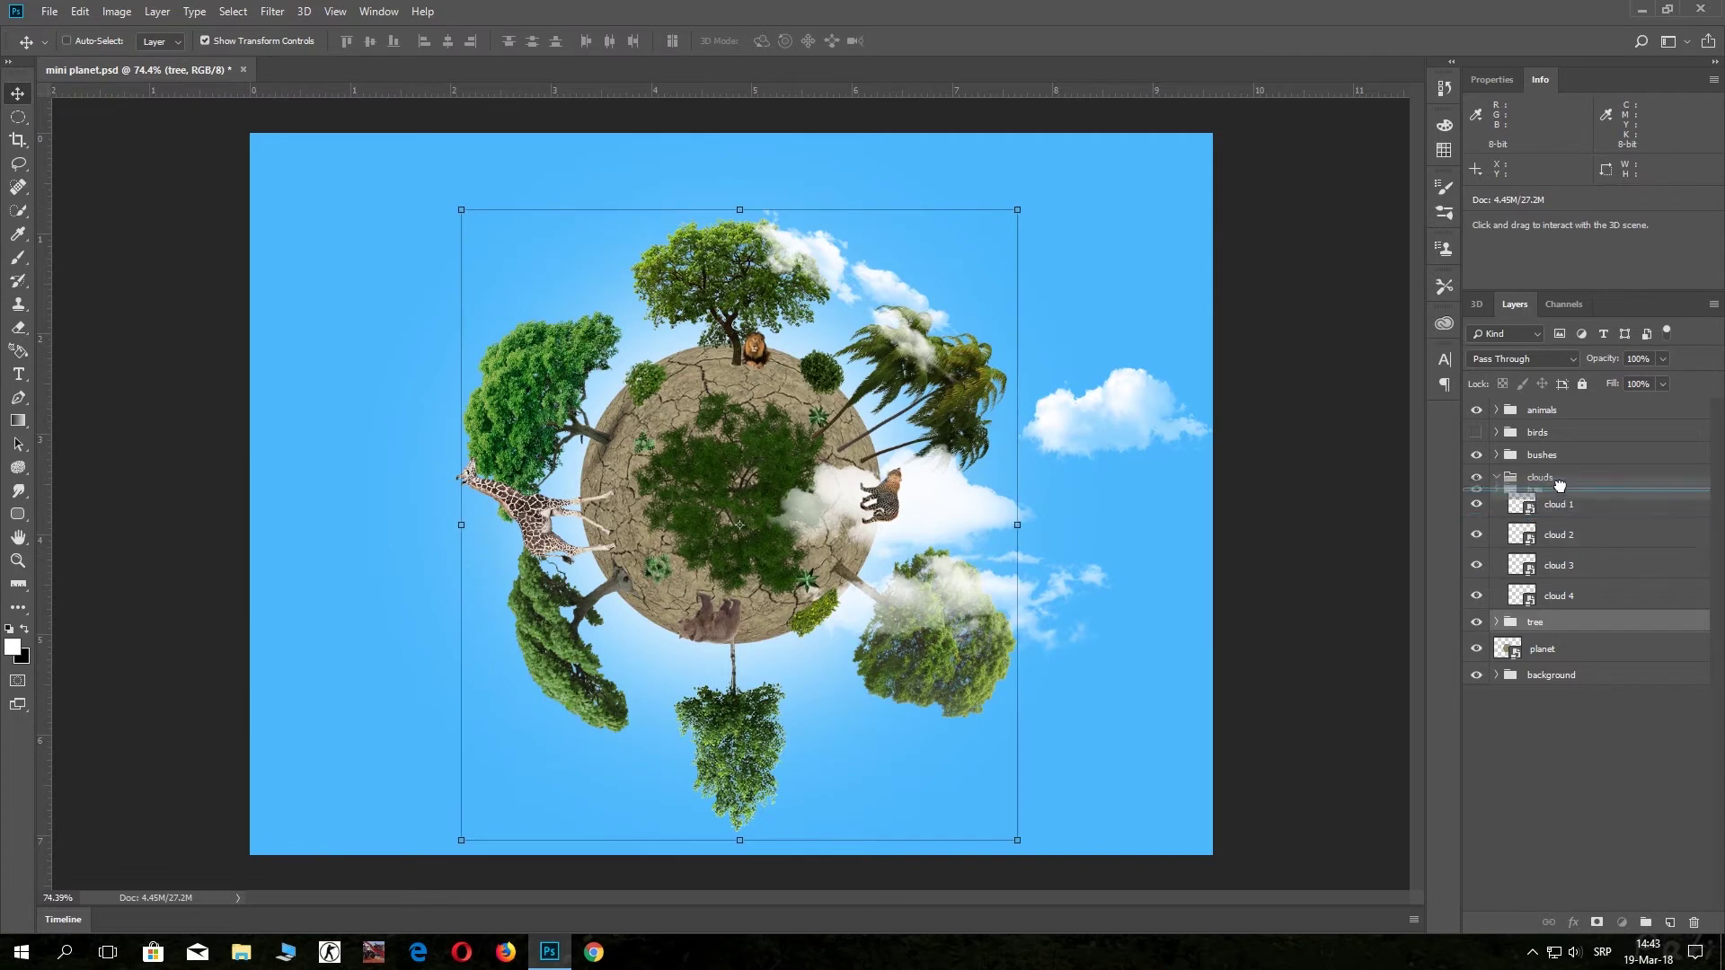
drag(1545, 562, 1564, 476)
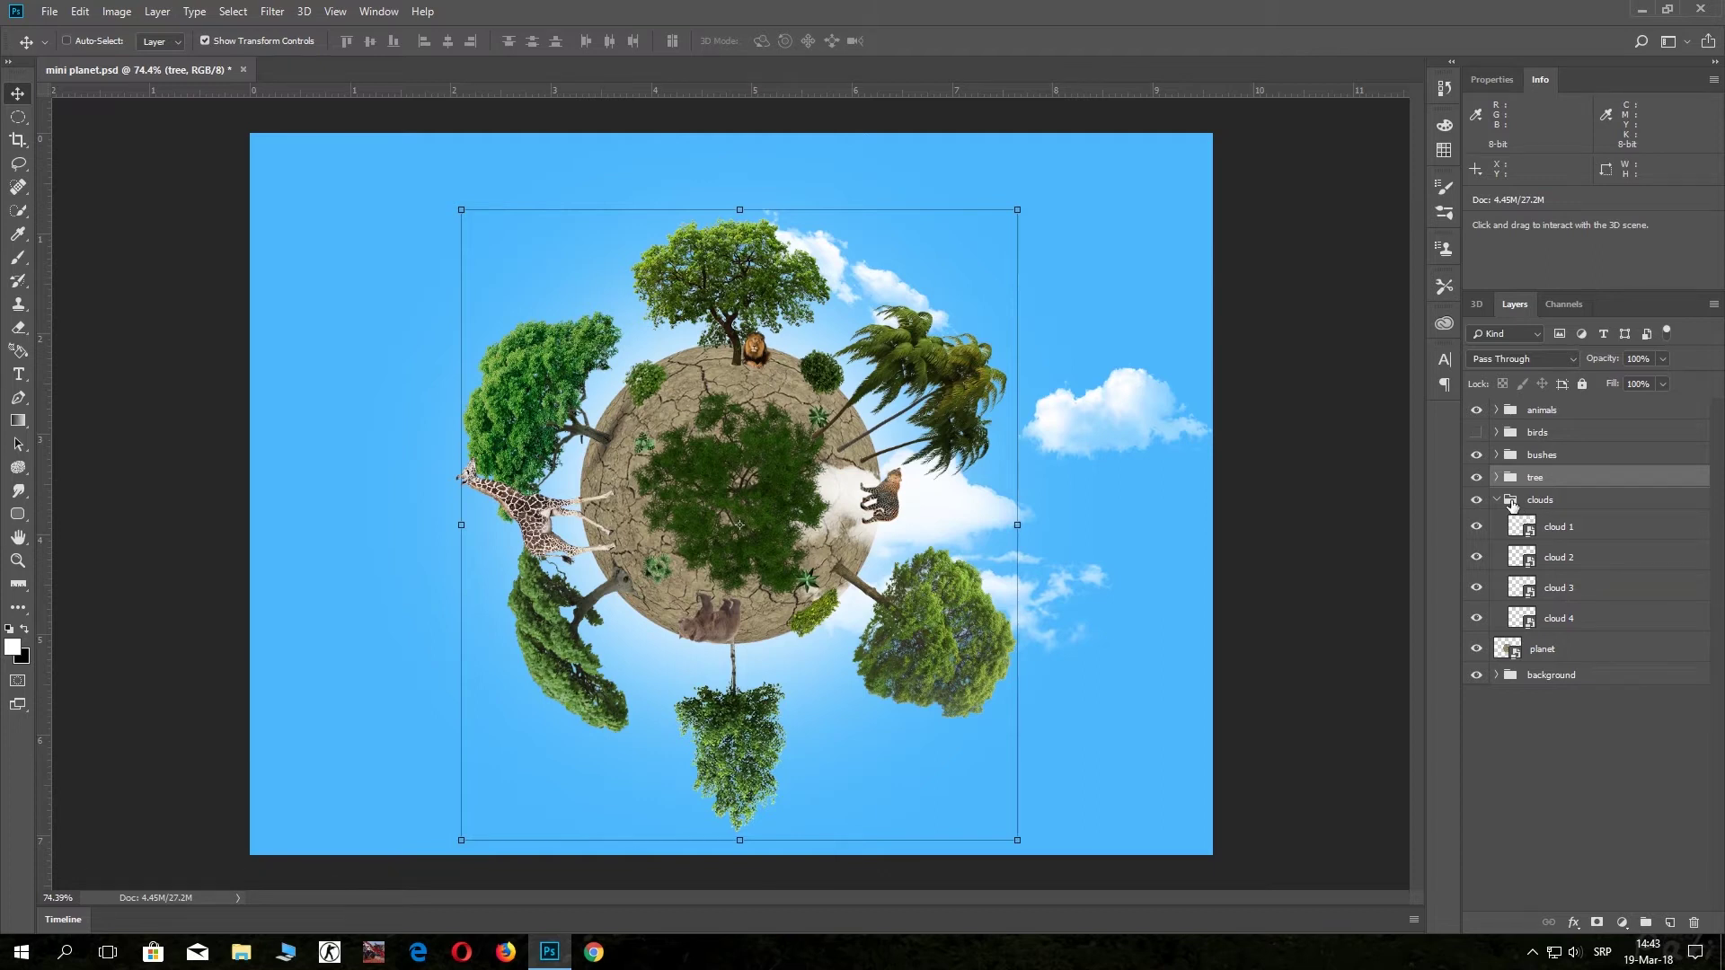
Raise cloud 1 higher above the top tree and tilt it about 30°.
click(1512, 504)
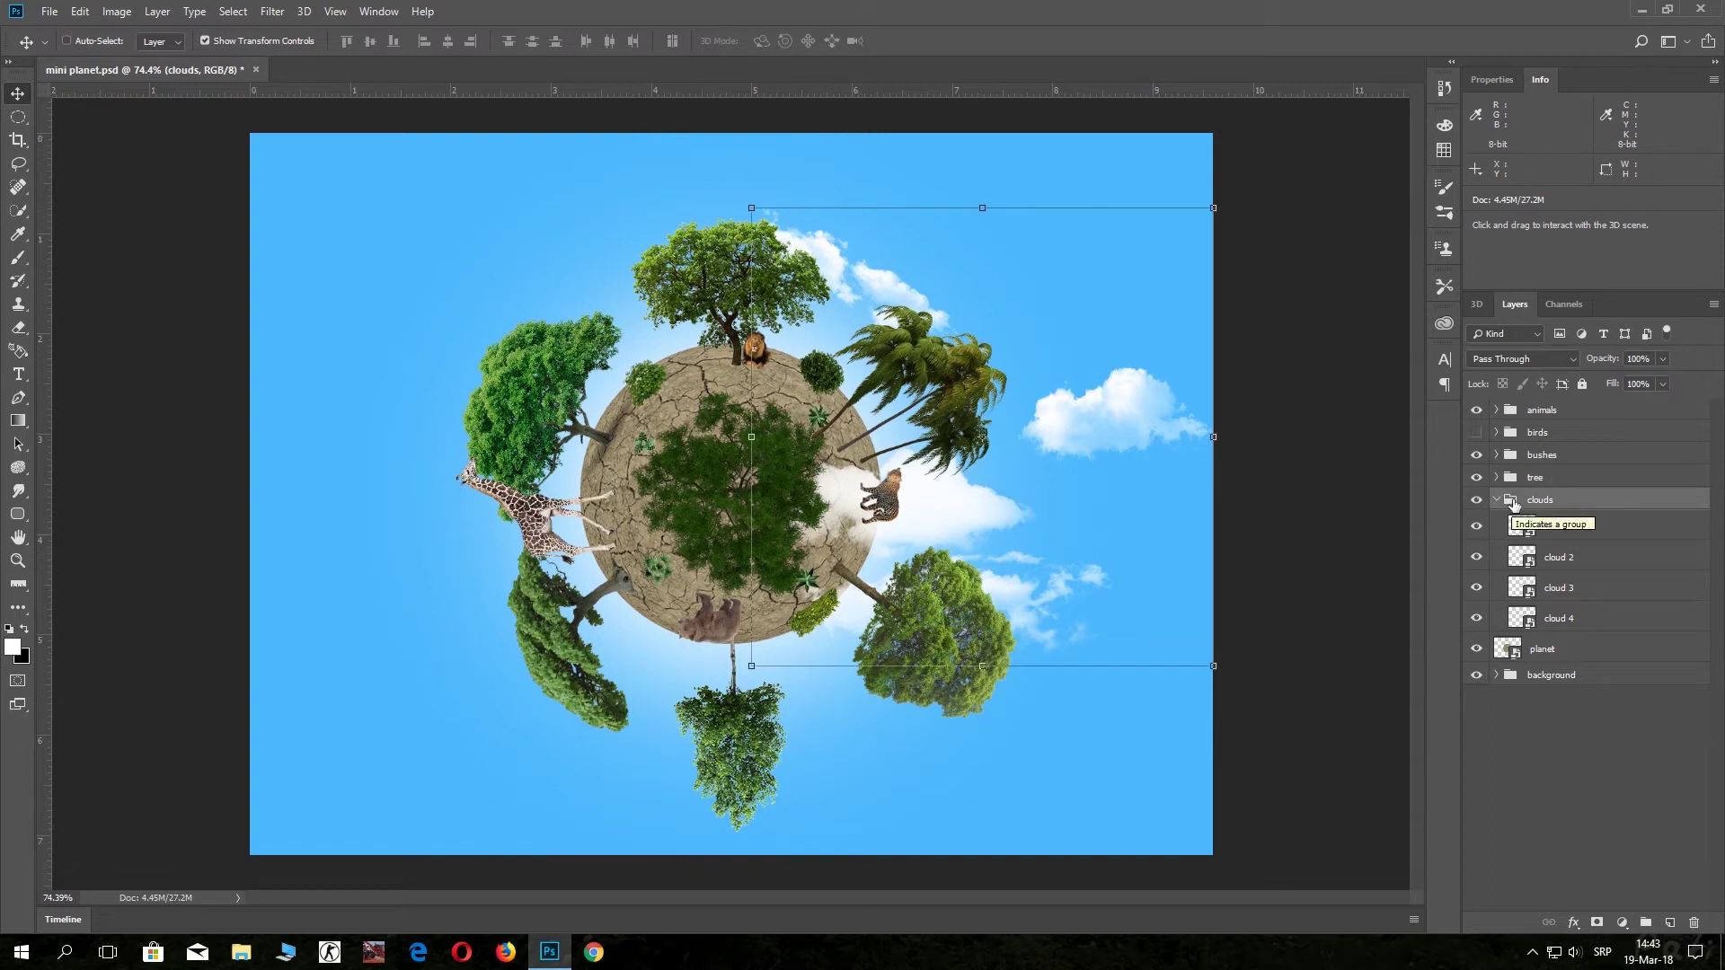
click(1529, 534)
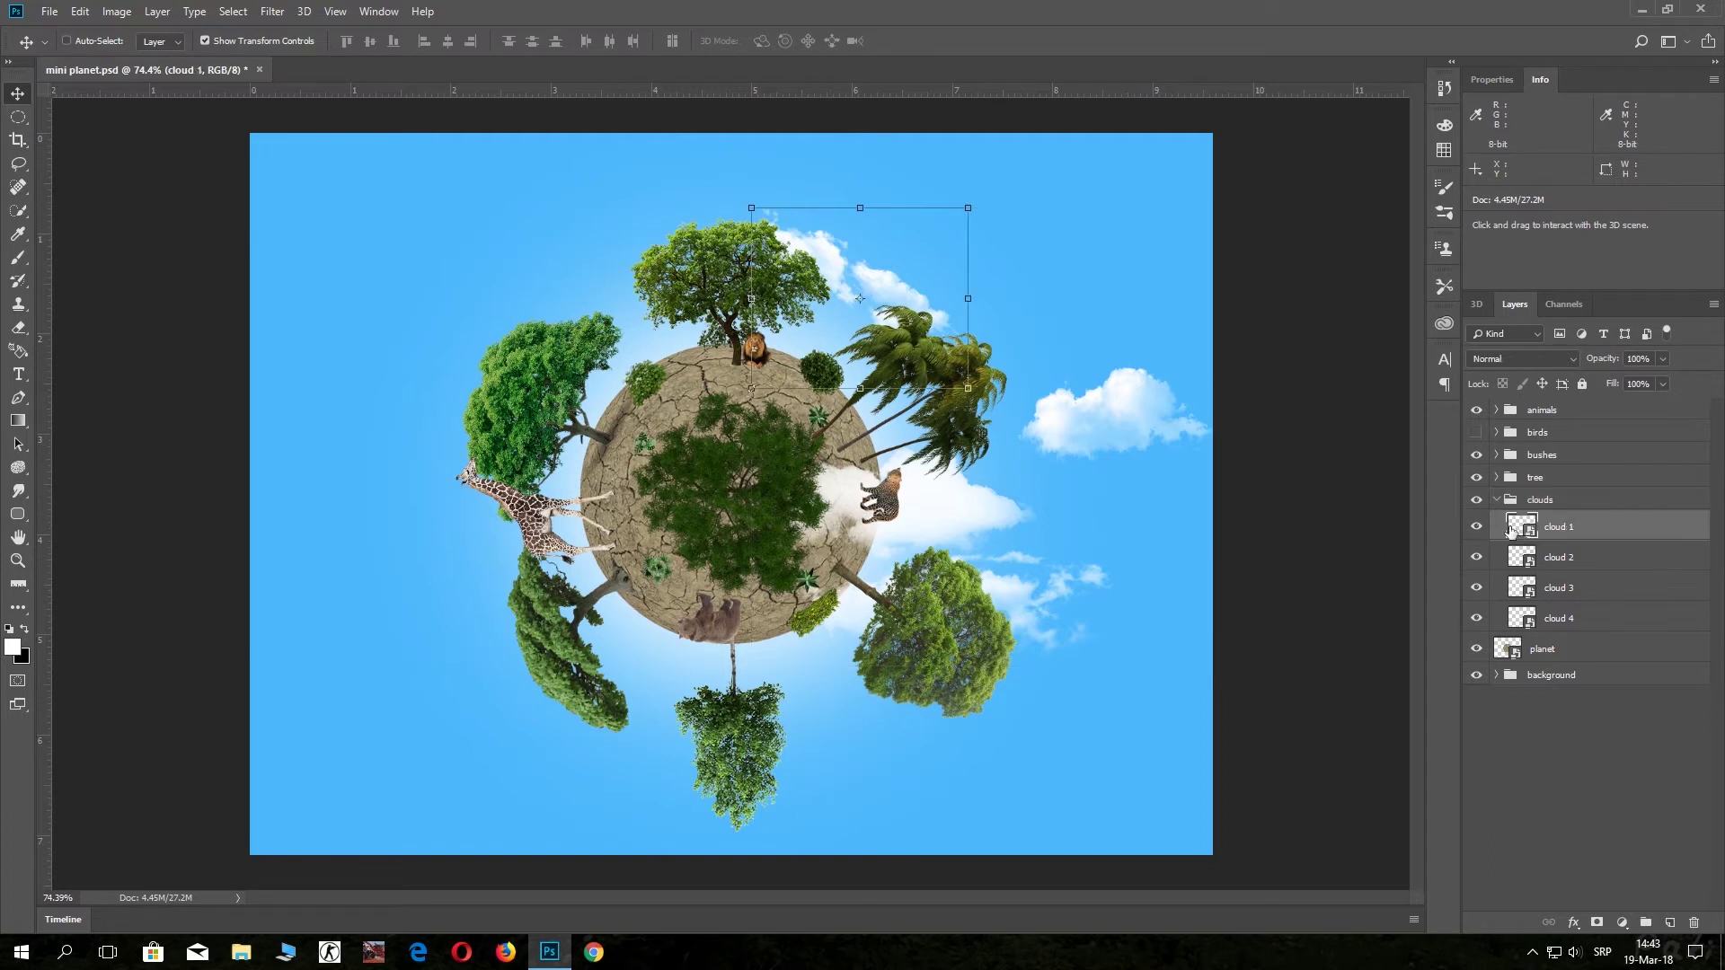
drag(896, 283, 923, 238)
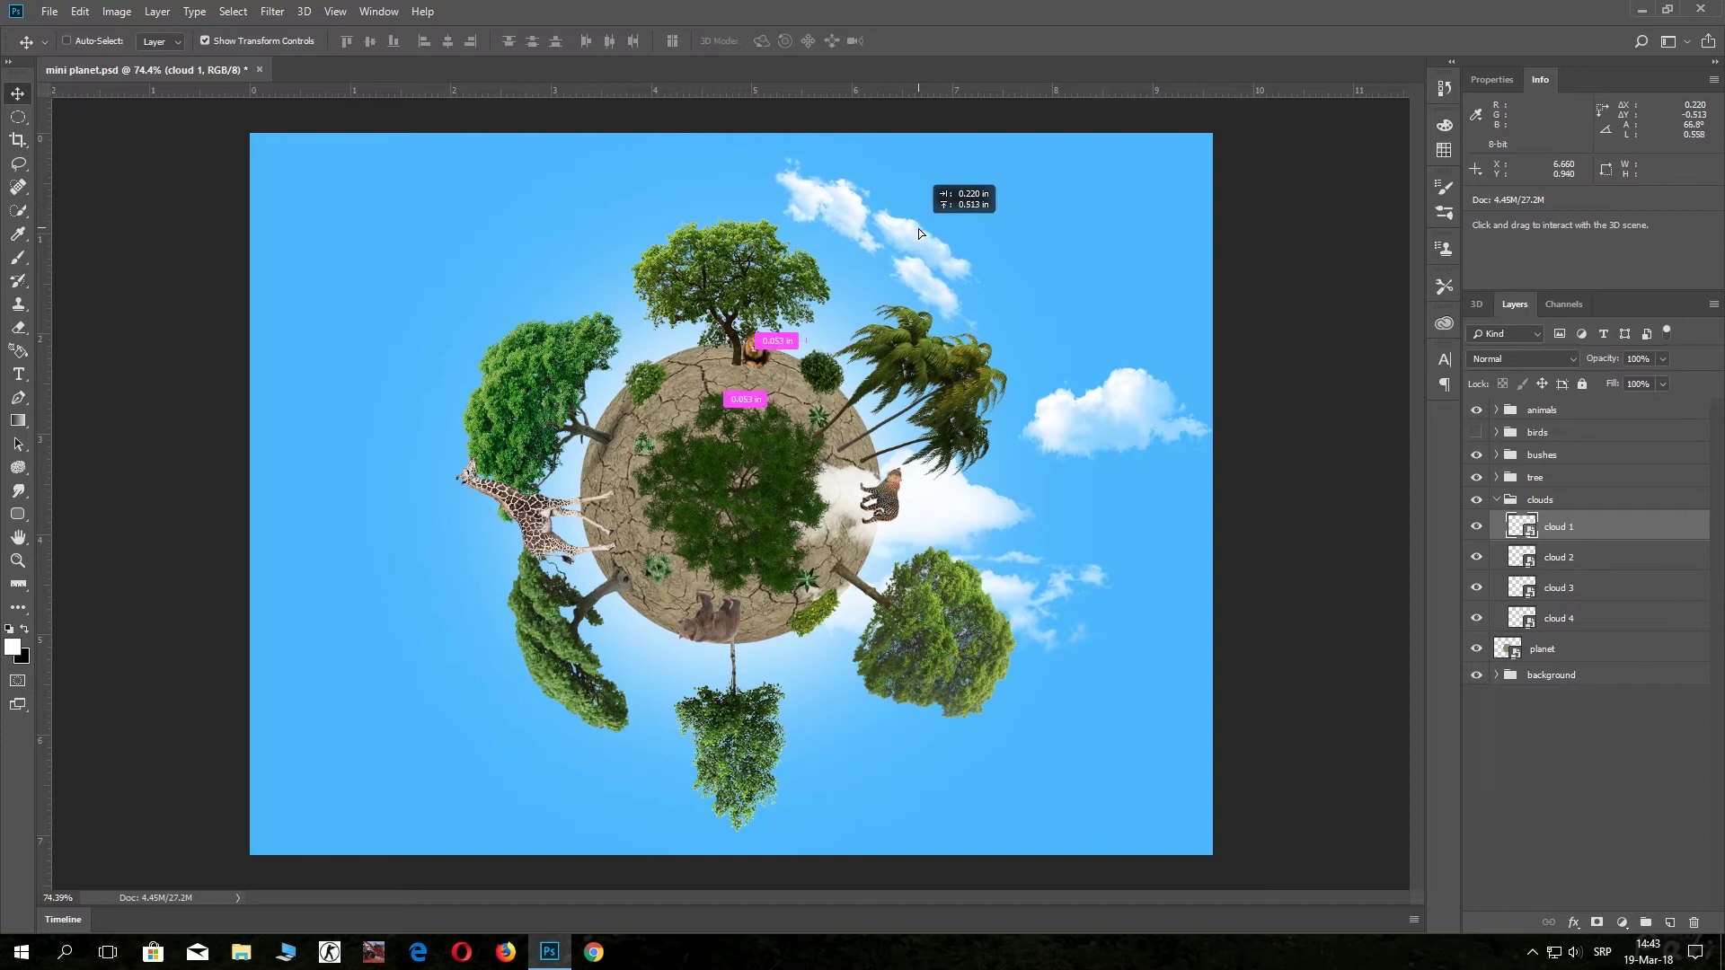
drag(923, 239, 915, 234)
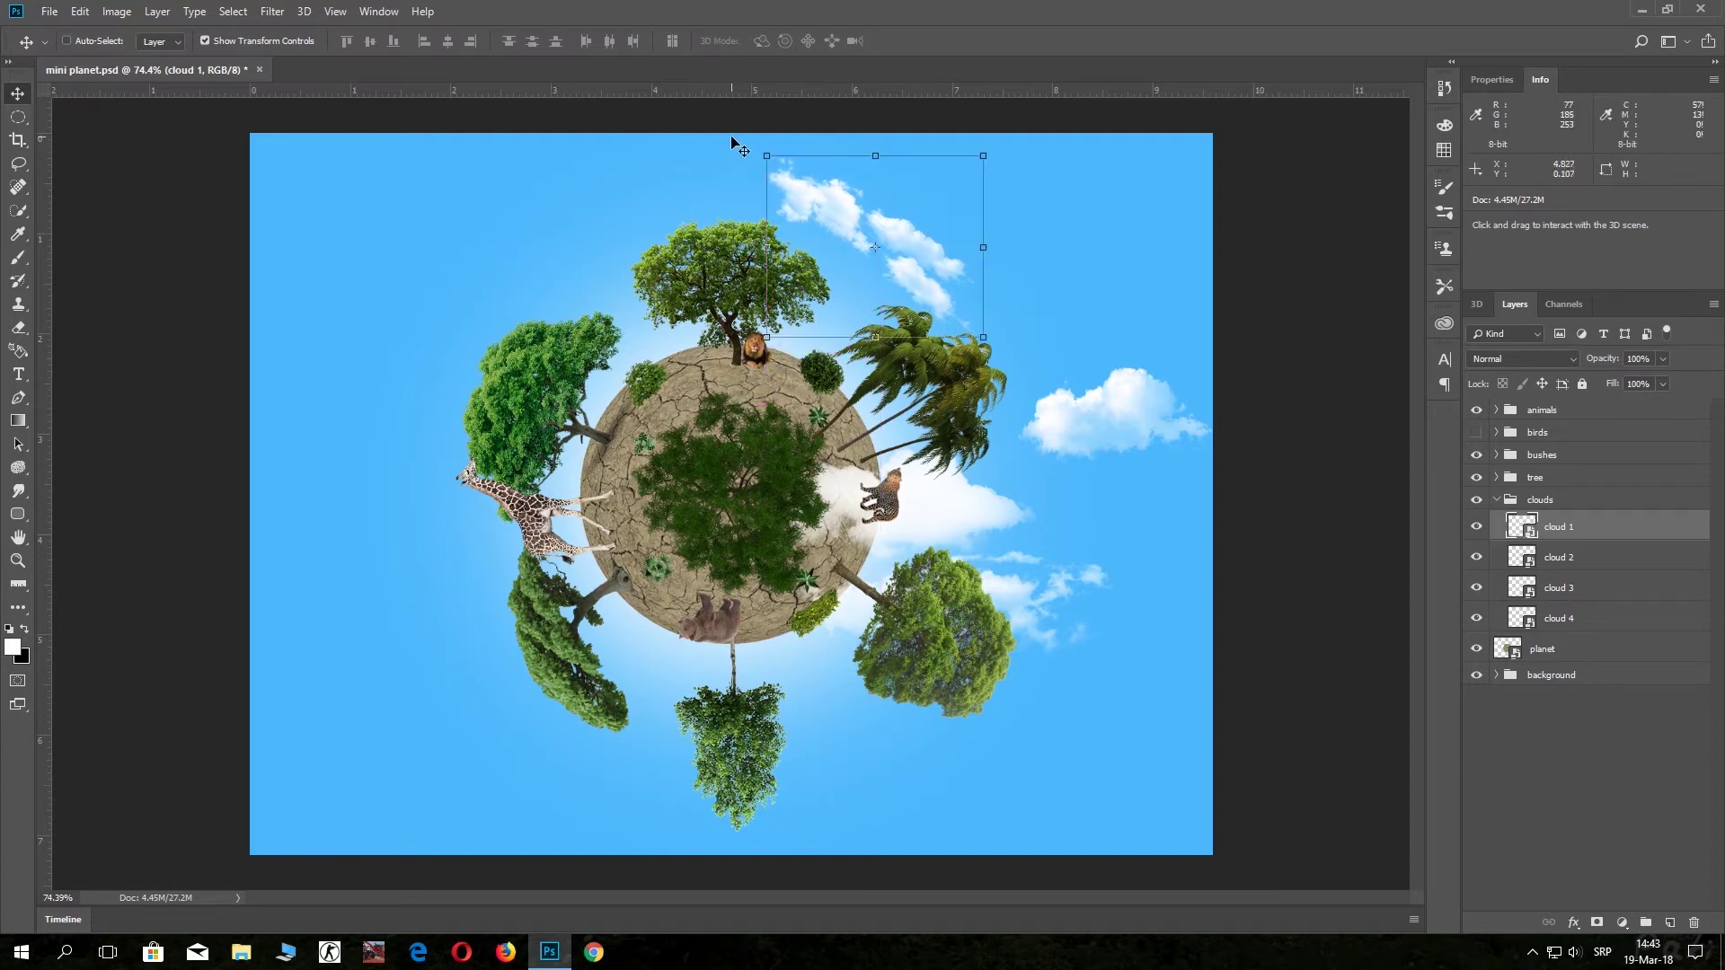
drag(754, 140, 742, 157)
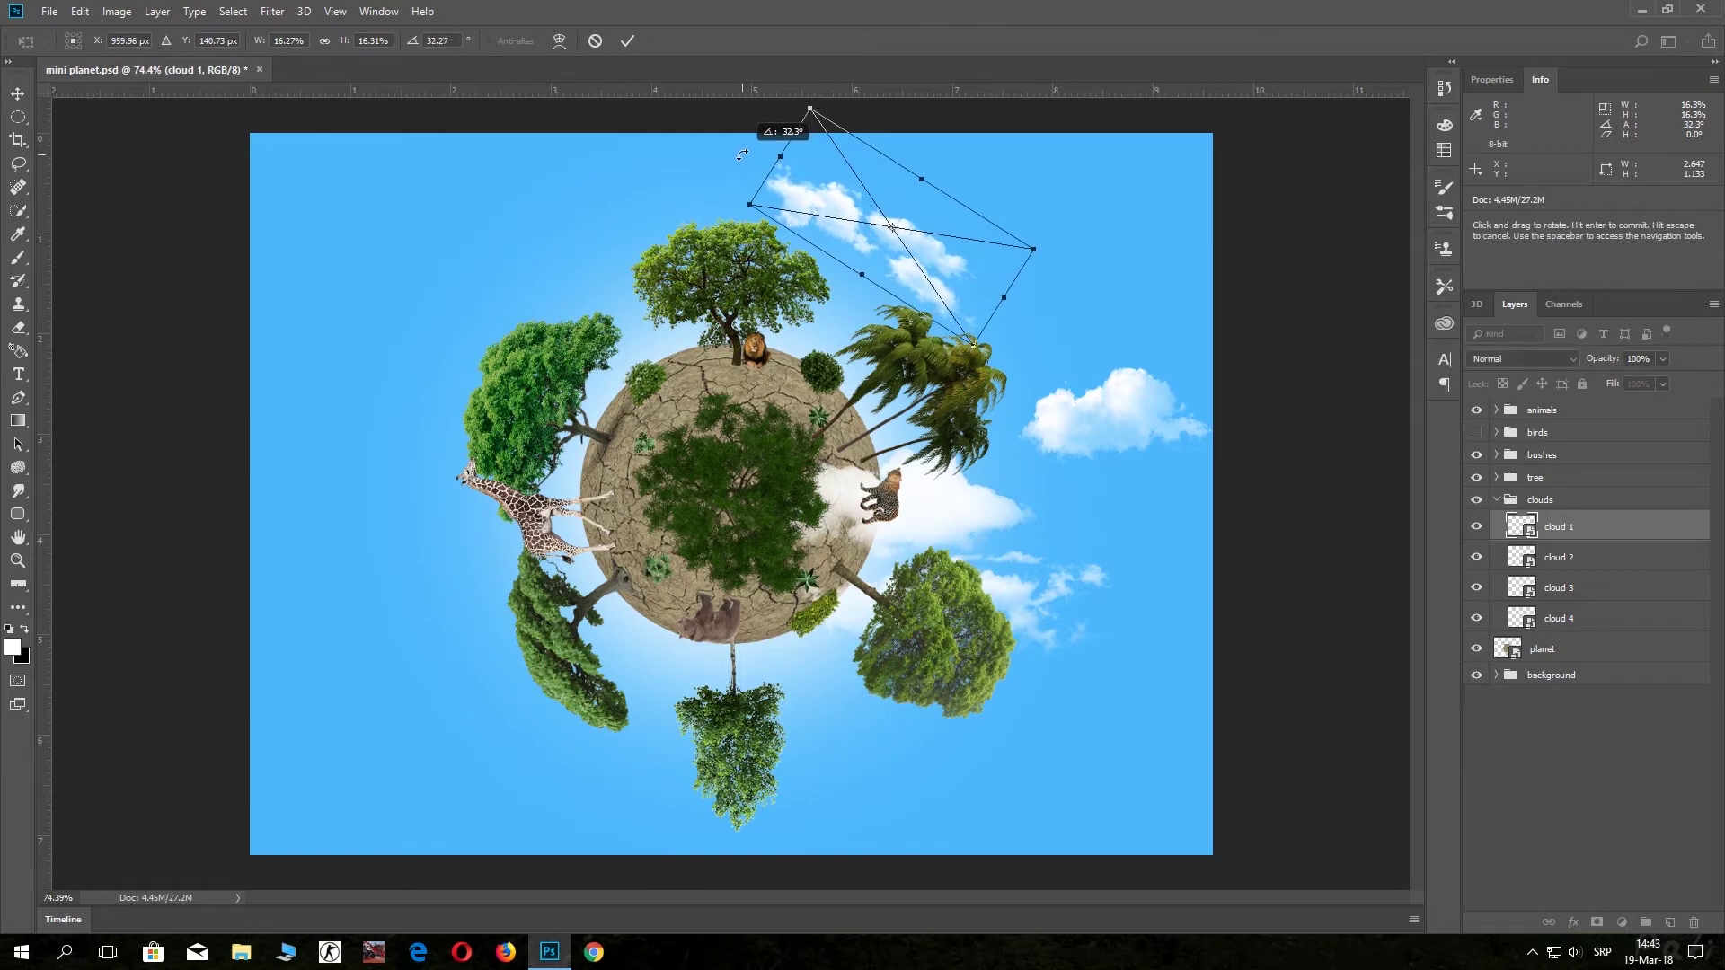
click(628, 40)
Move cloud 2 to the upper-left sky, tilt it about -33° and flatten it into a thinner band.
click(1537, 563)
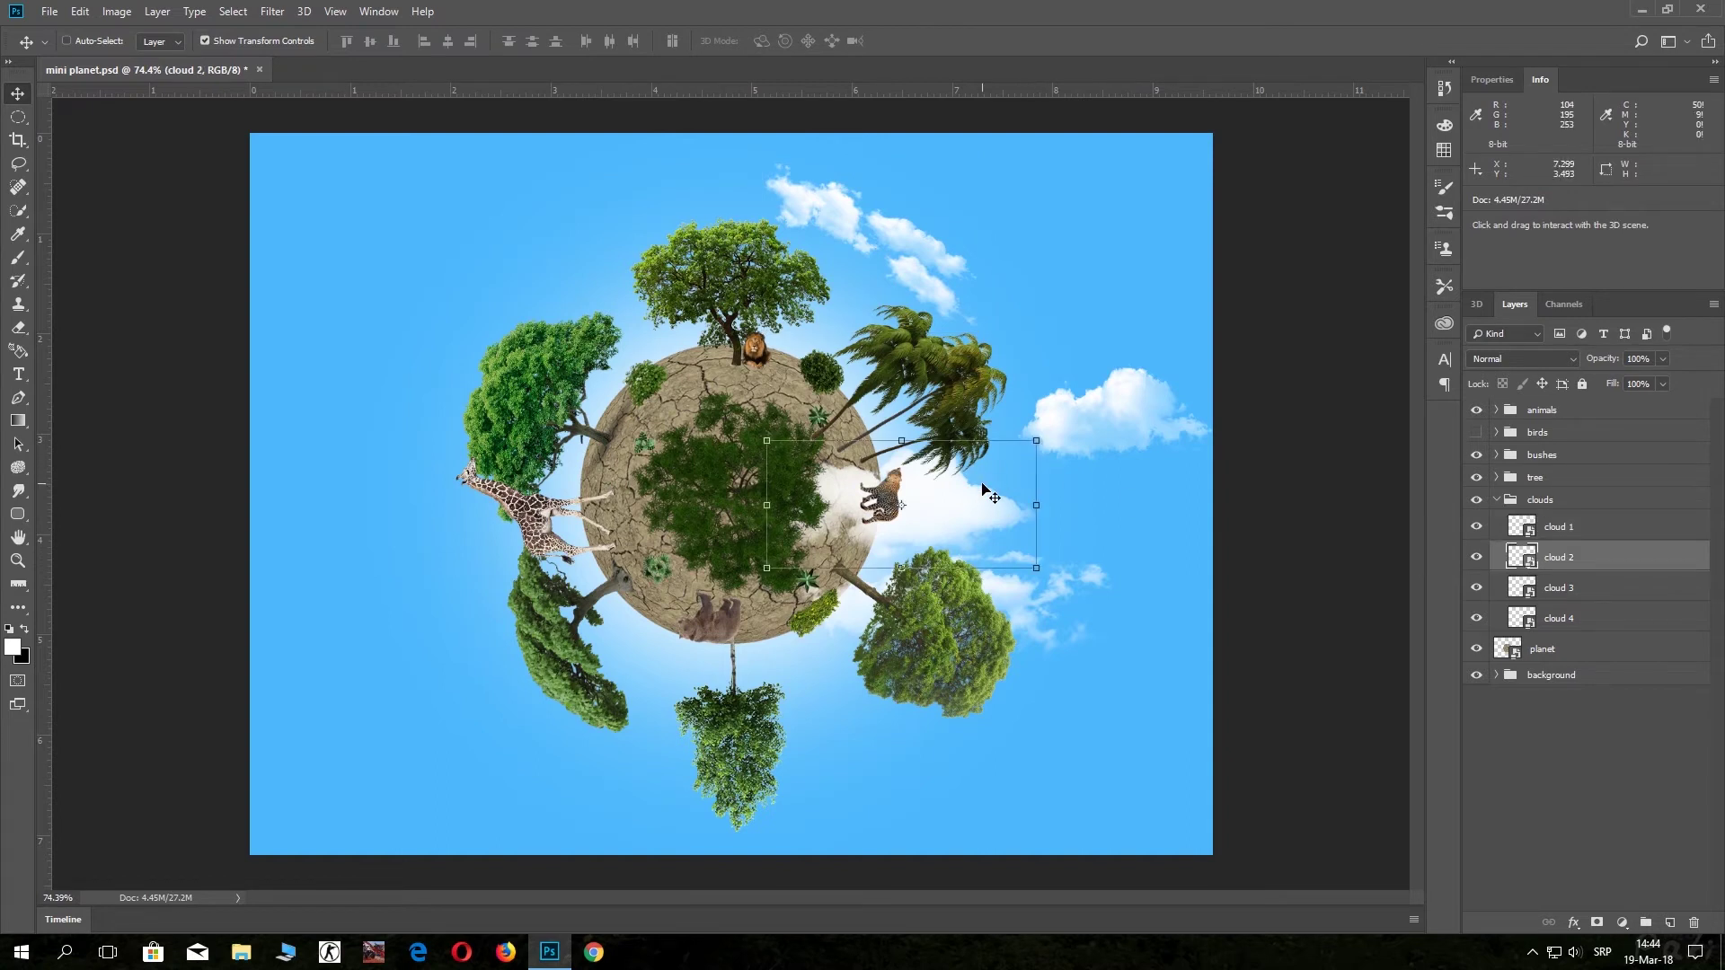
mouse_move(1002, 488)
mouse_down()
mouse_move(614, 262)
mouse_move(655, 112)
mouse_up()
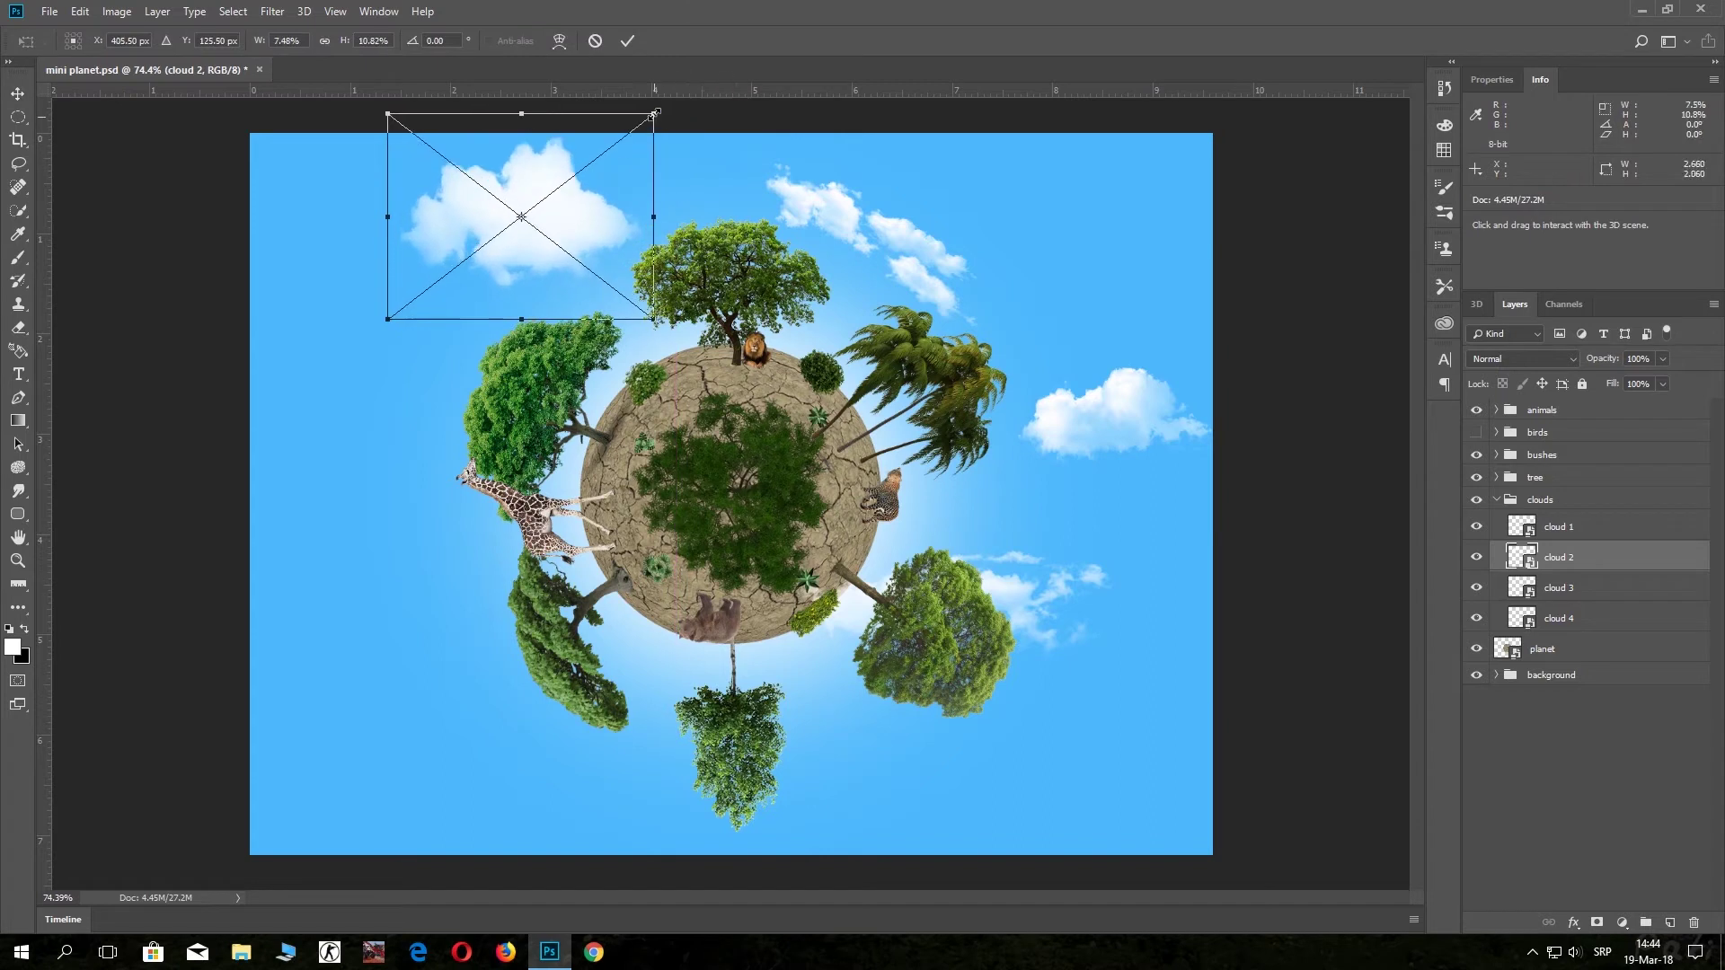
click(595, 40)
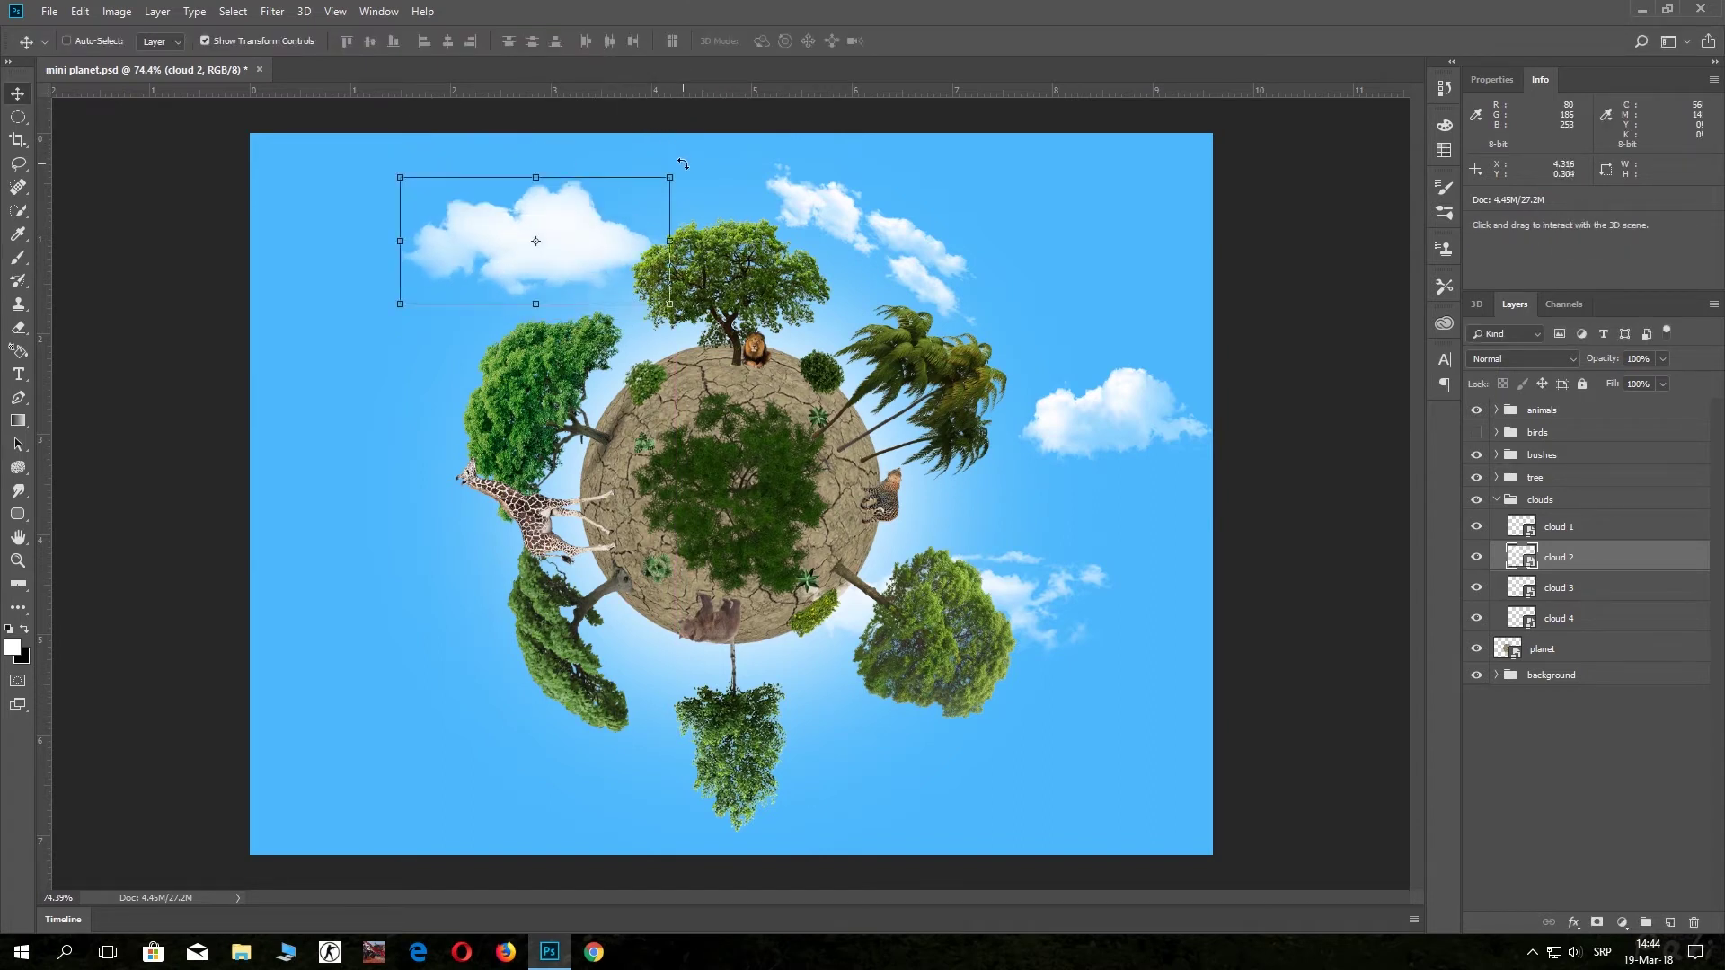
drag(683, 164, 635, 42)
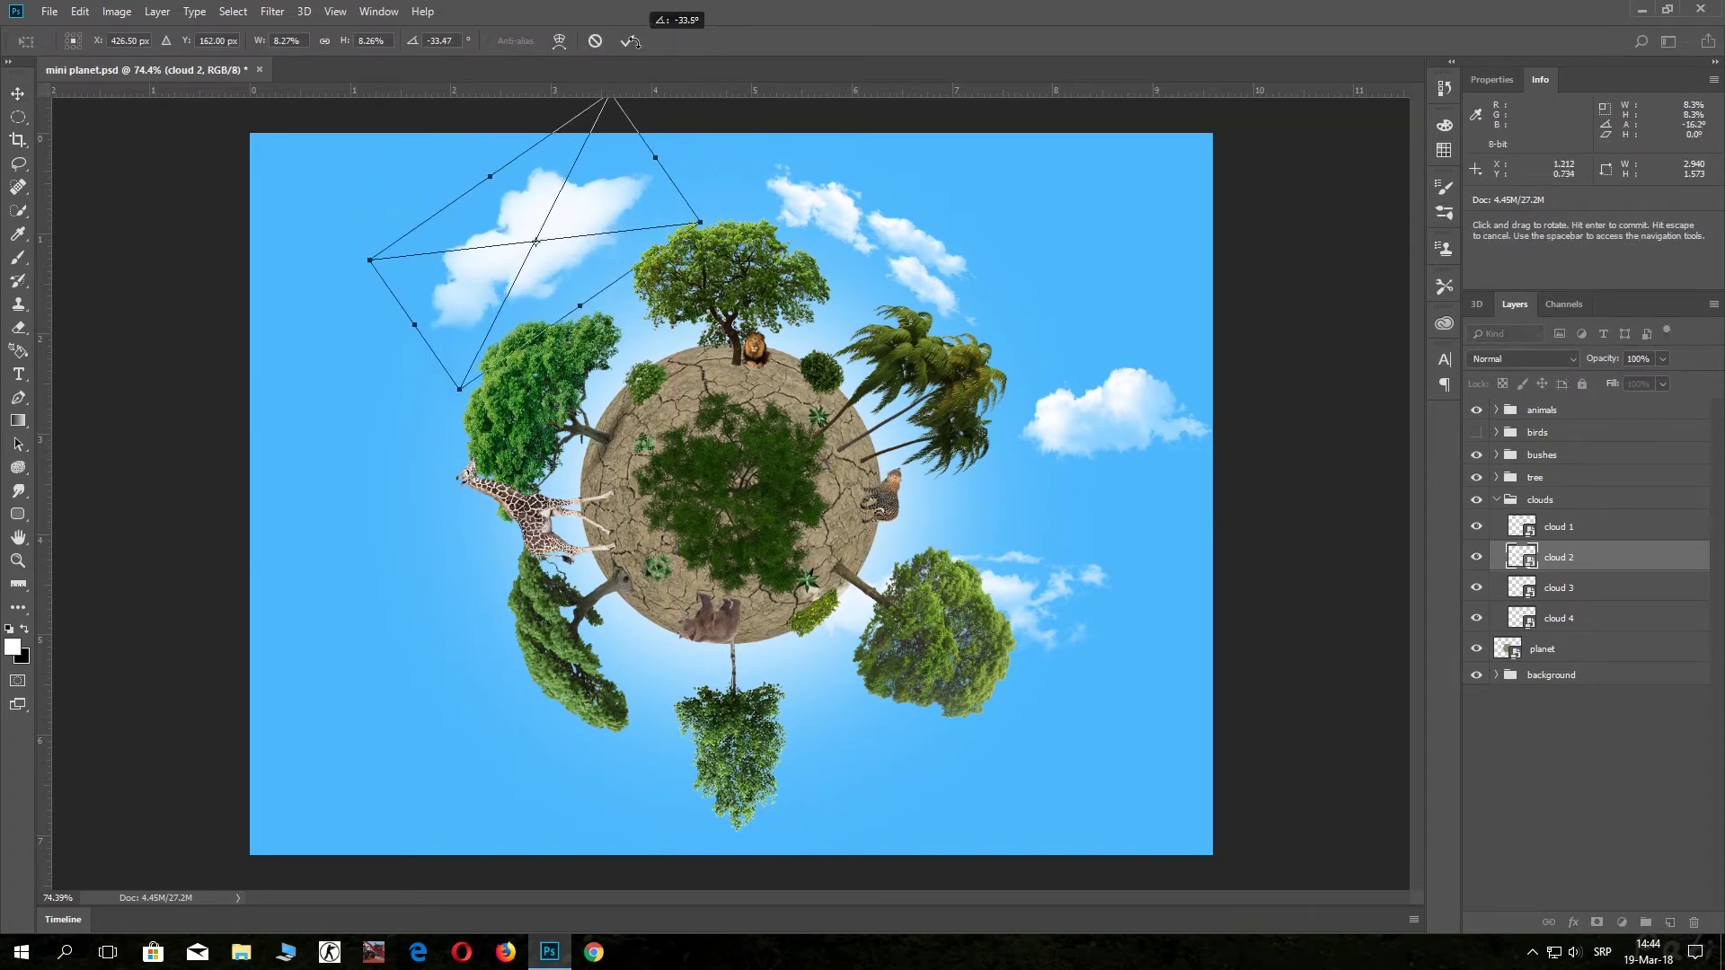
drag(623, 203, 649, 197)
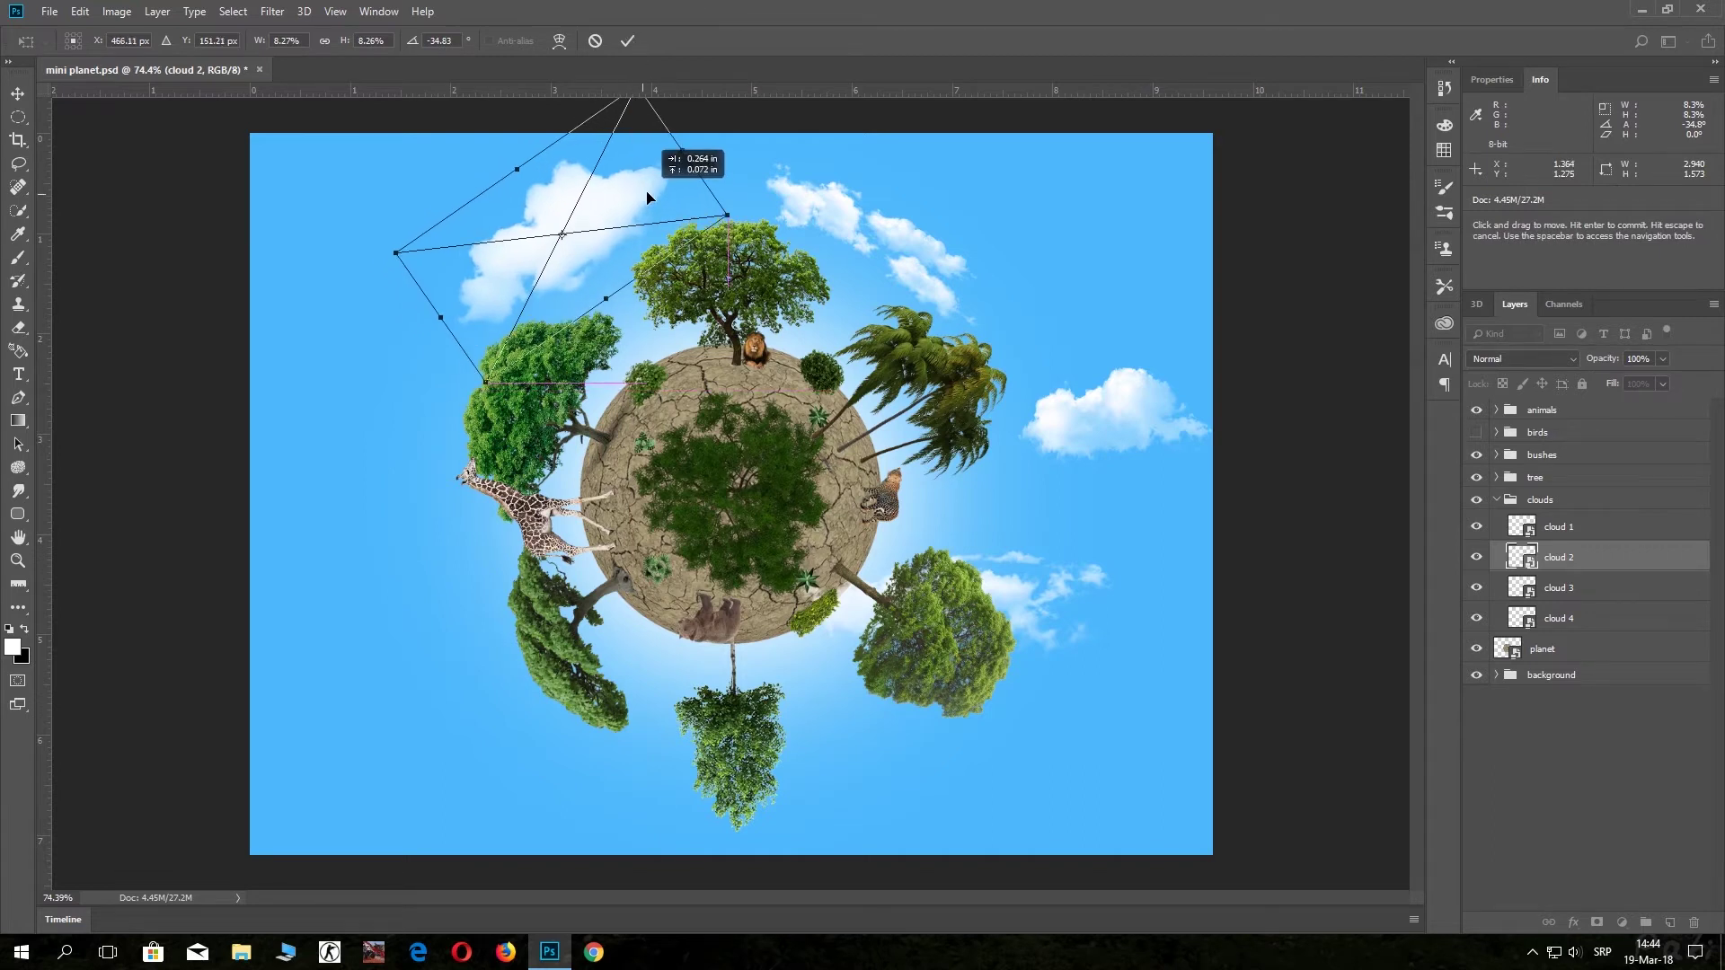
drag(517, 169, 559, 234)
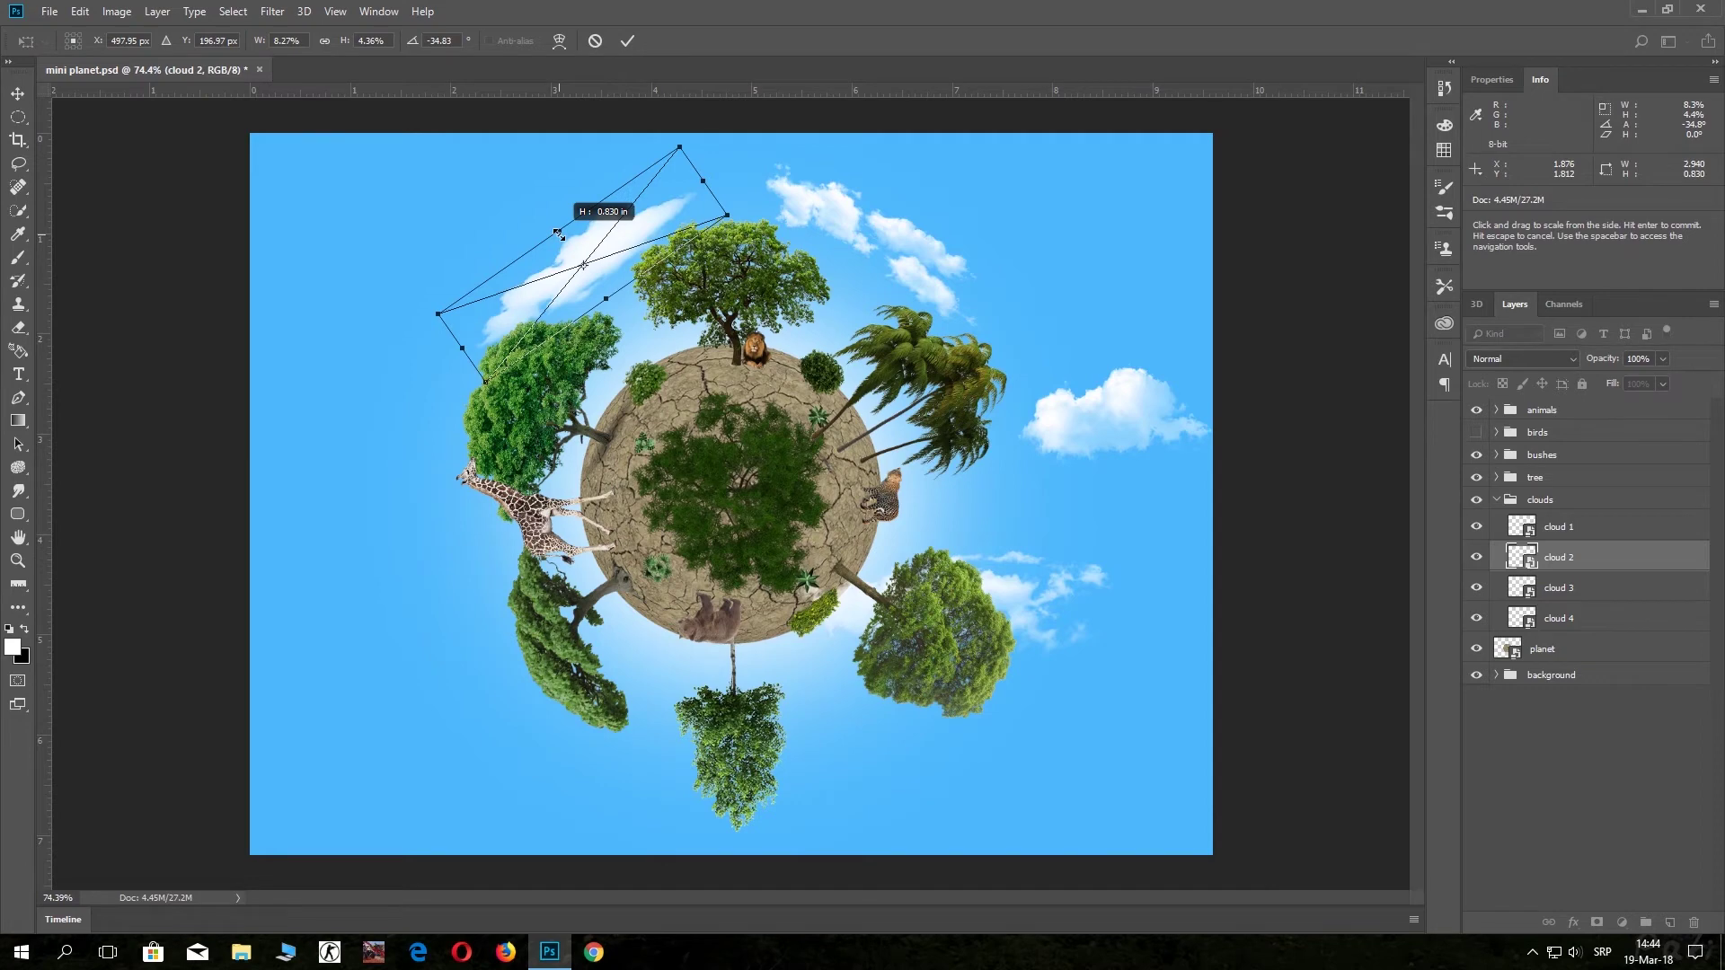
drag(689, 131, 699, 137)
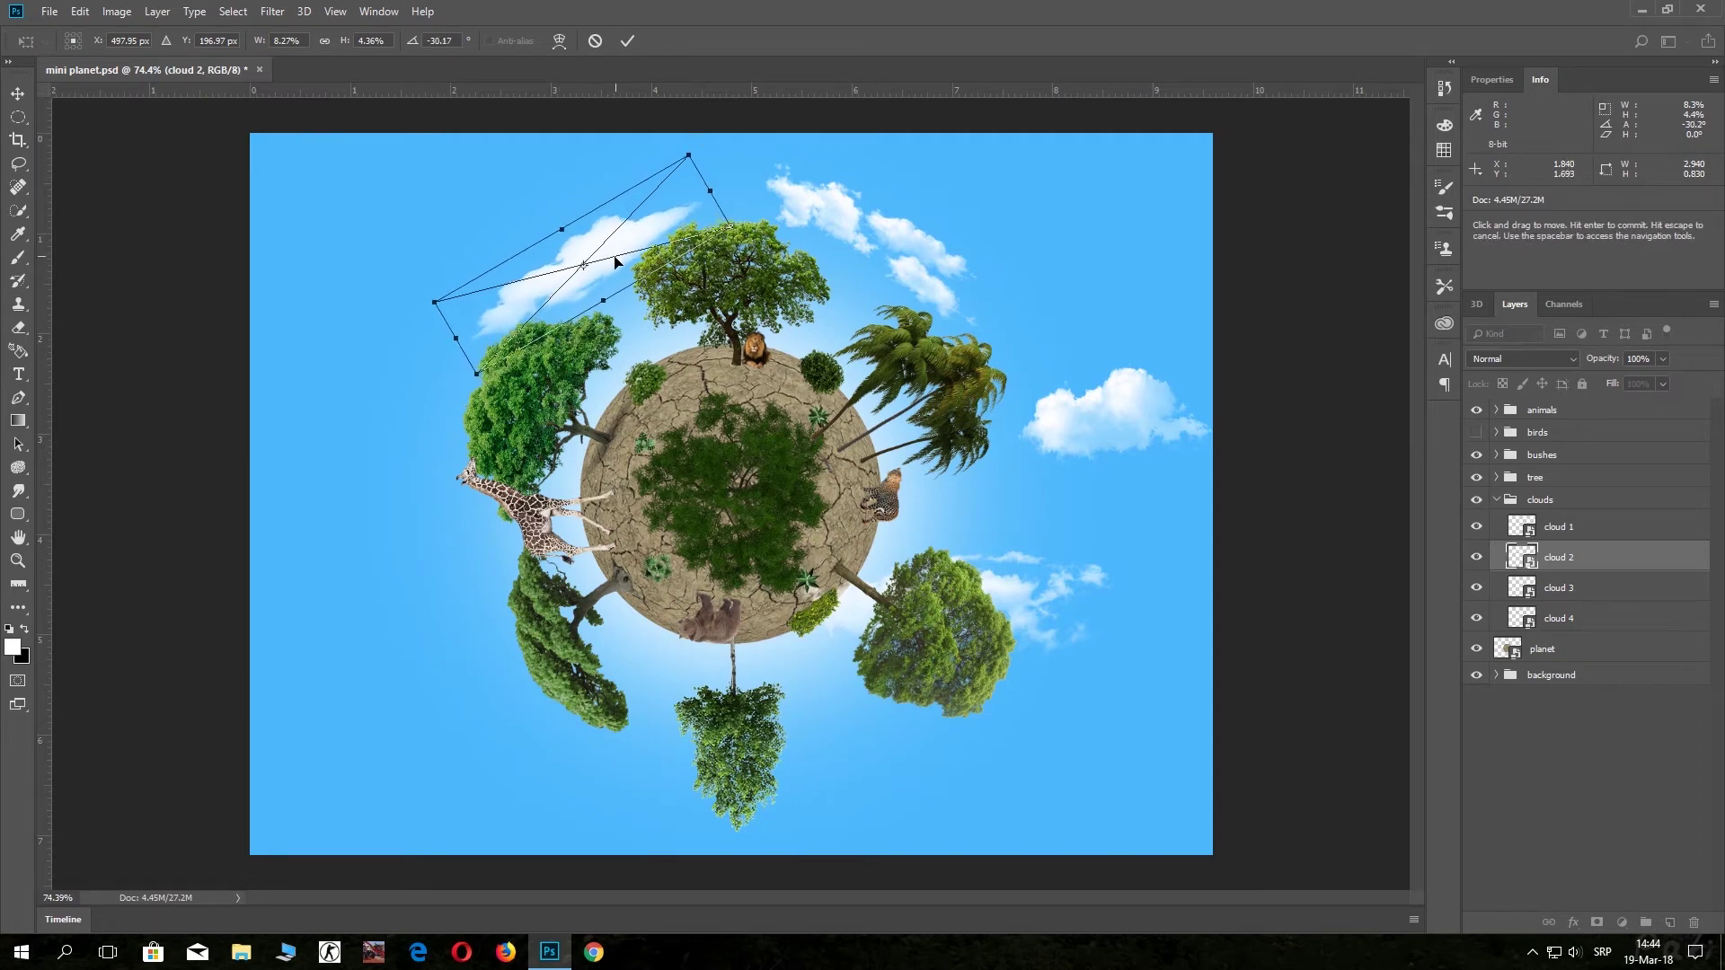
Warp cloud 2 into an arch hugging the planet and nudge it into place.
click(559, 41)
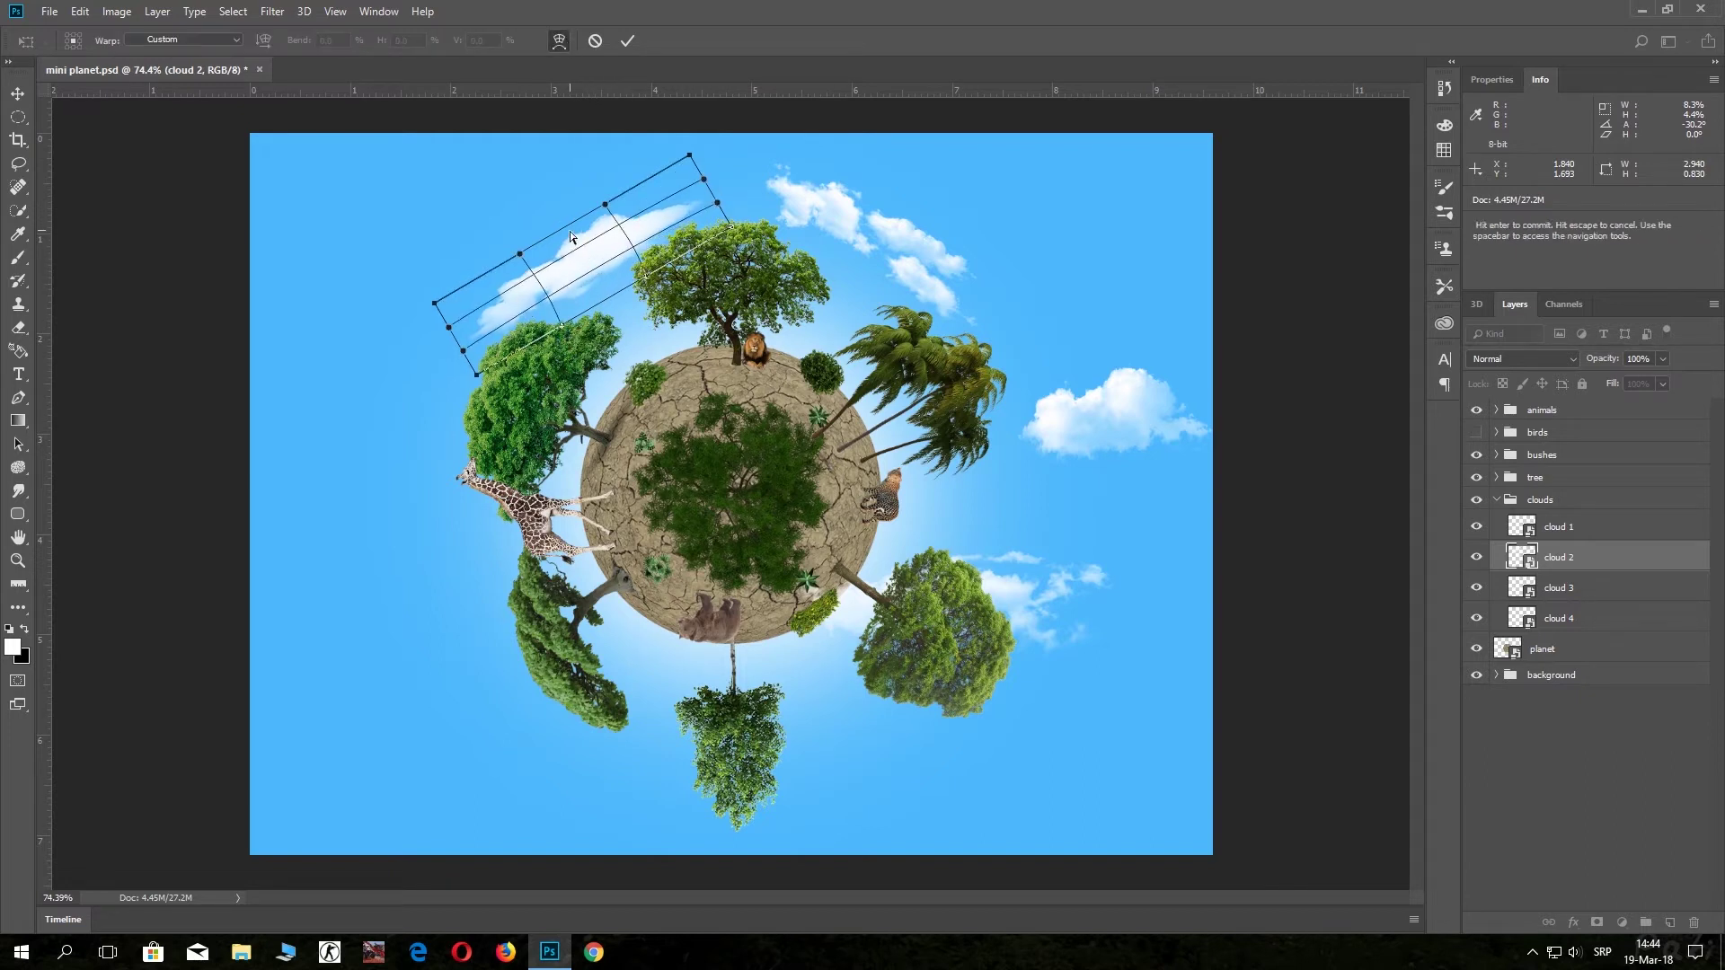
drag(580, 244, 559, 221)
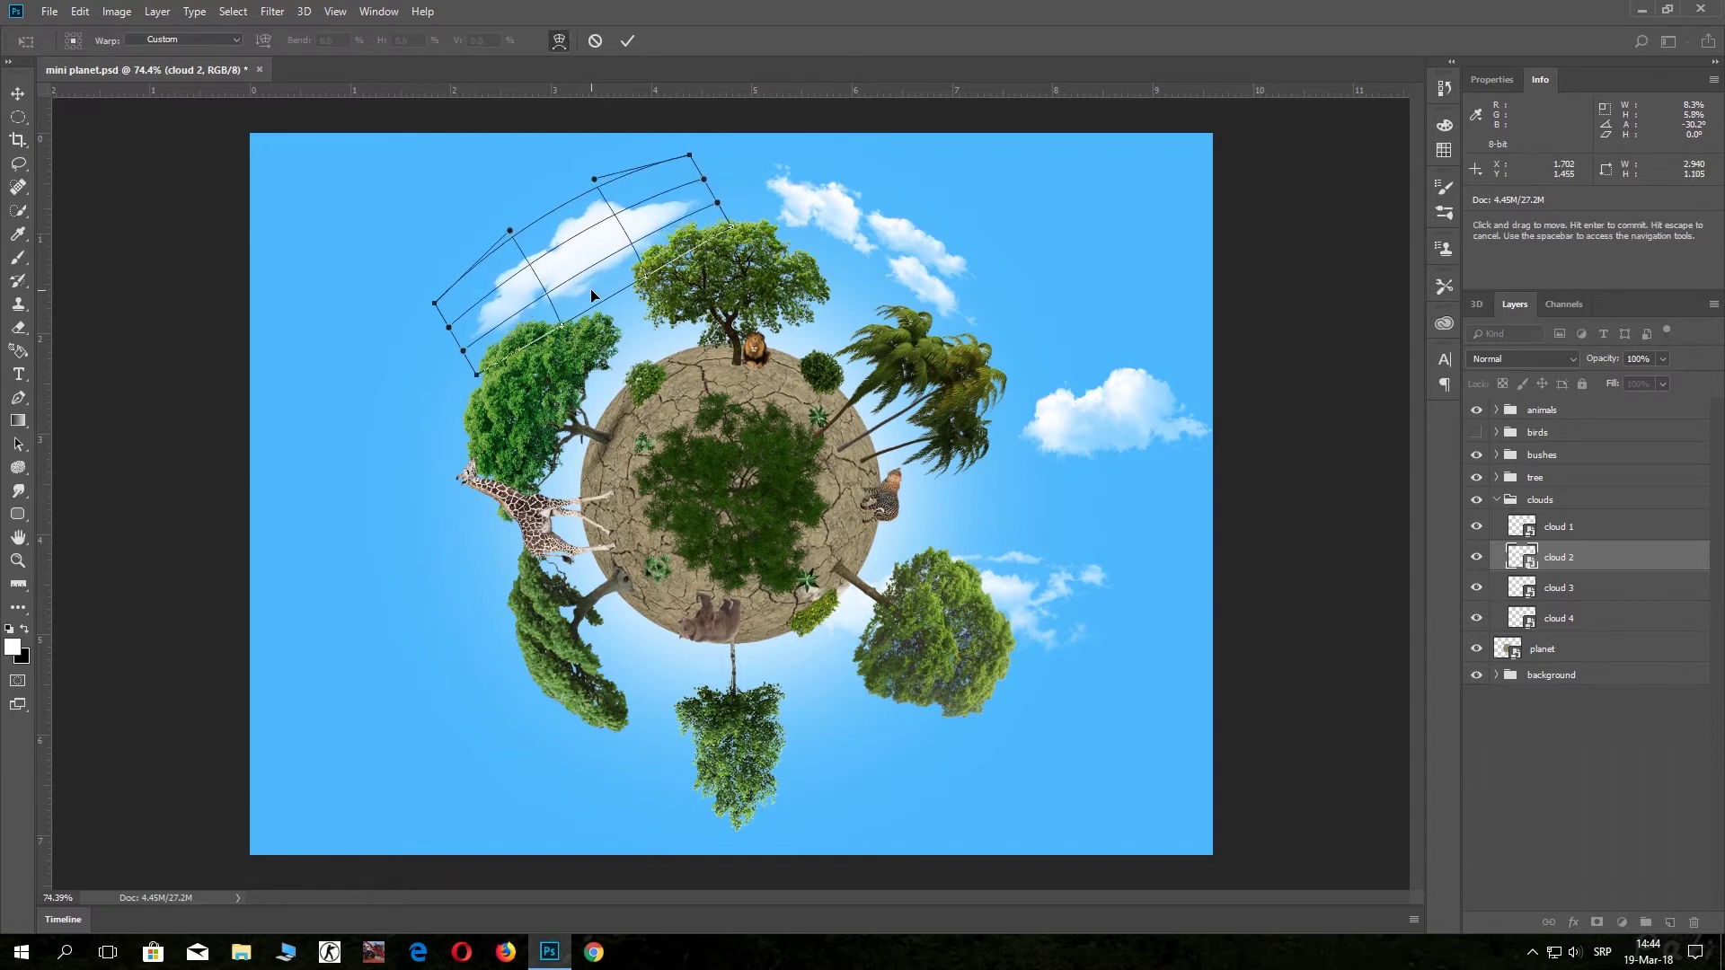
drag(593, 301, 581, 274)
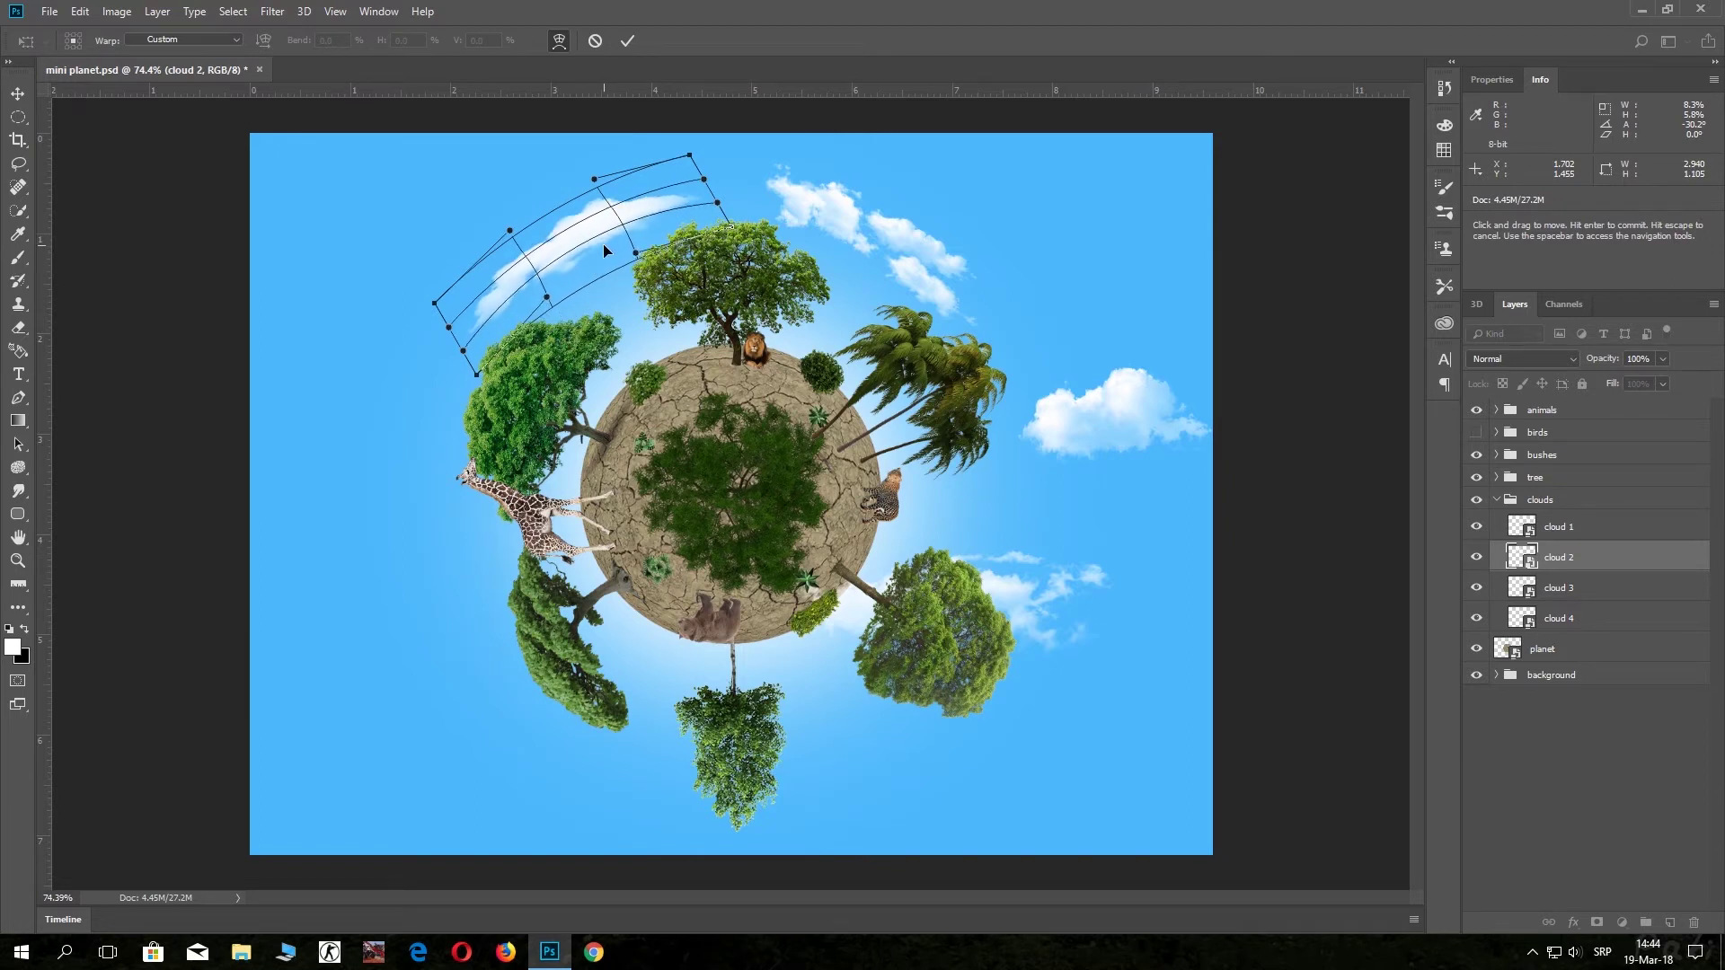
click(630, 42)
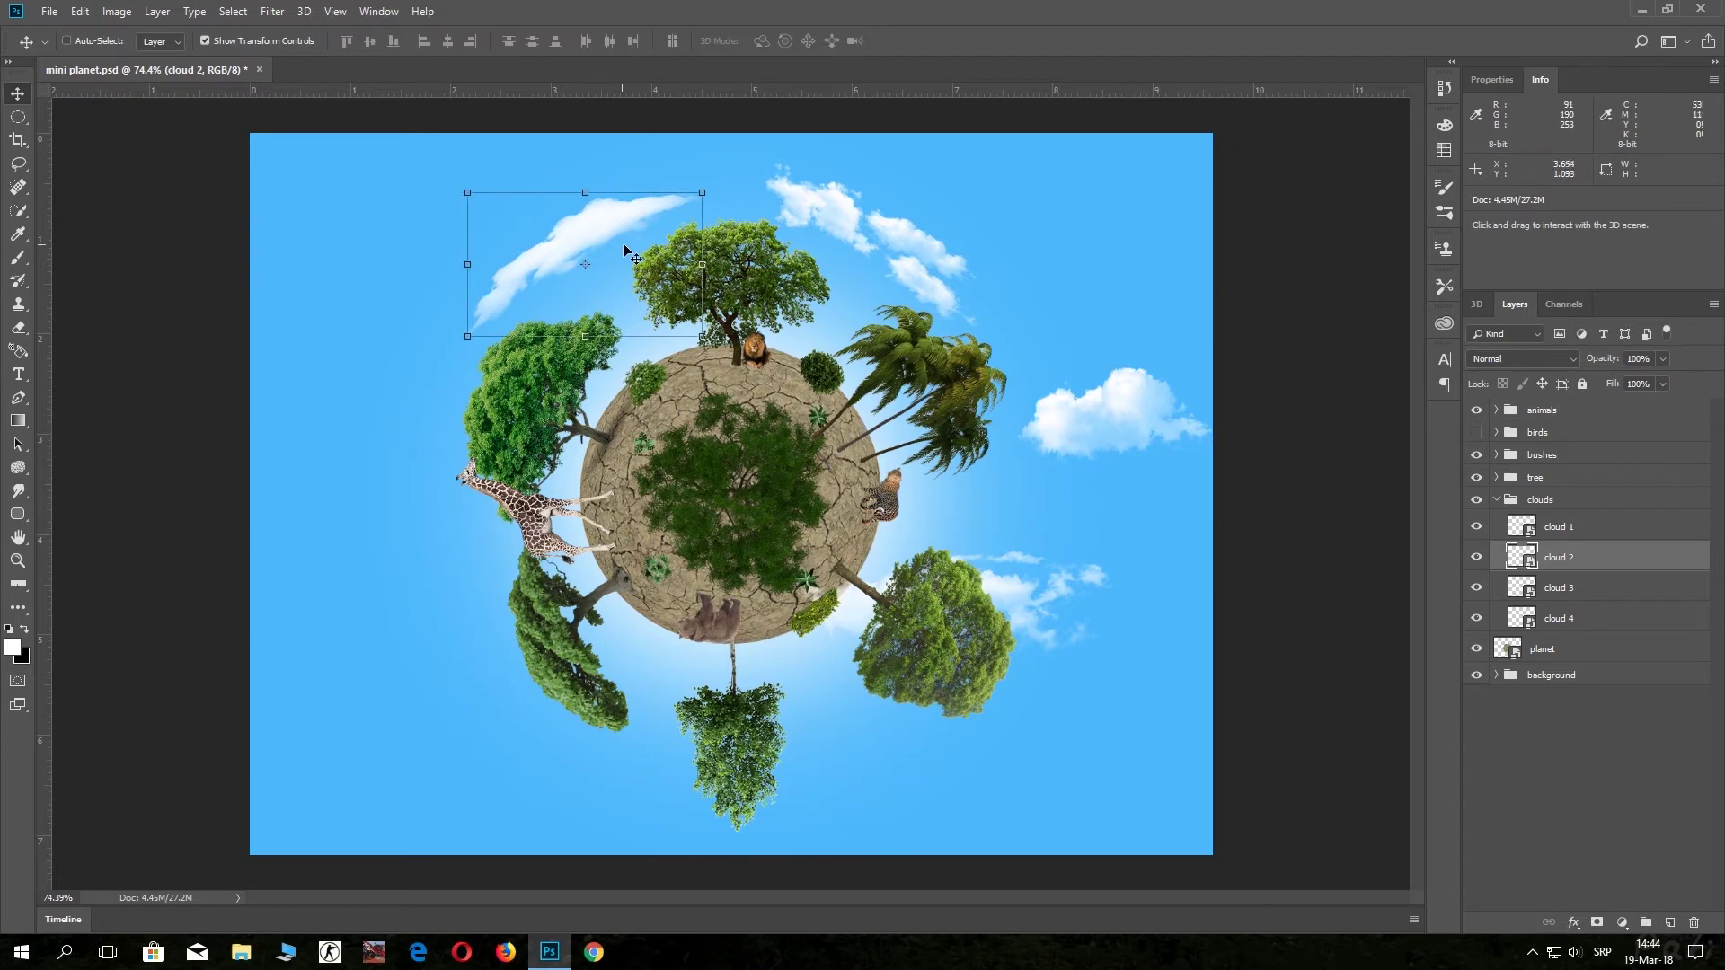
drag(623, 253, 654, 295)
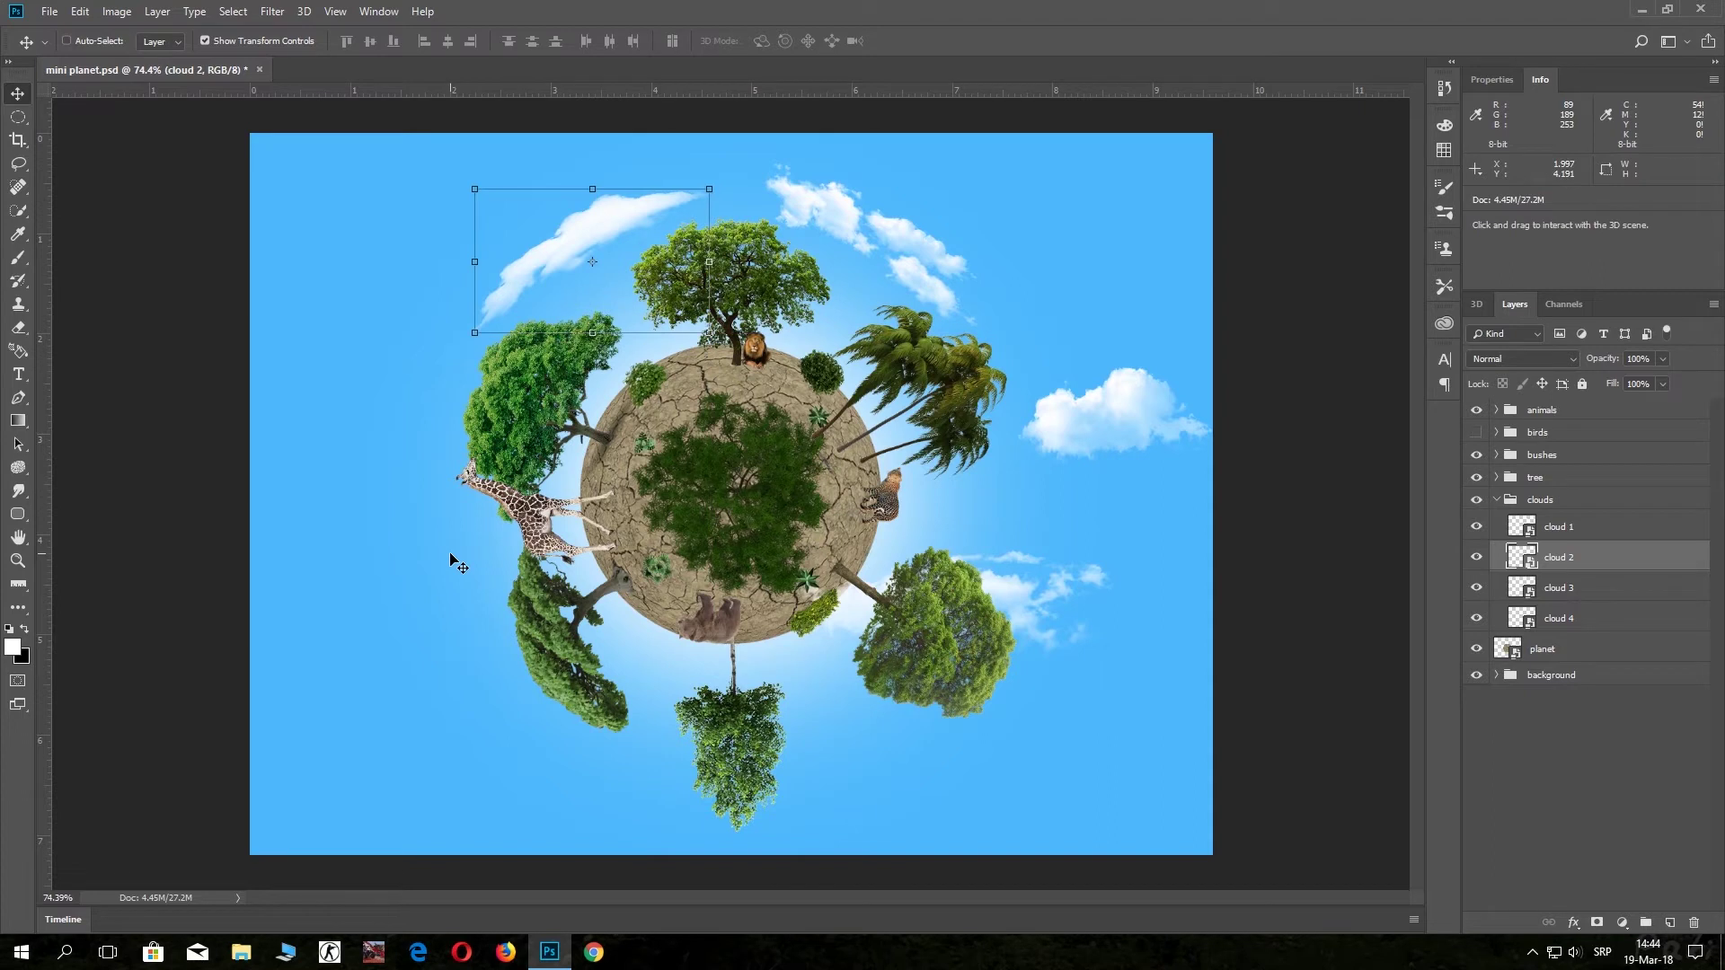
key(Right)
key(Down)
key(Down)
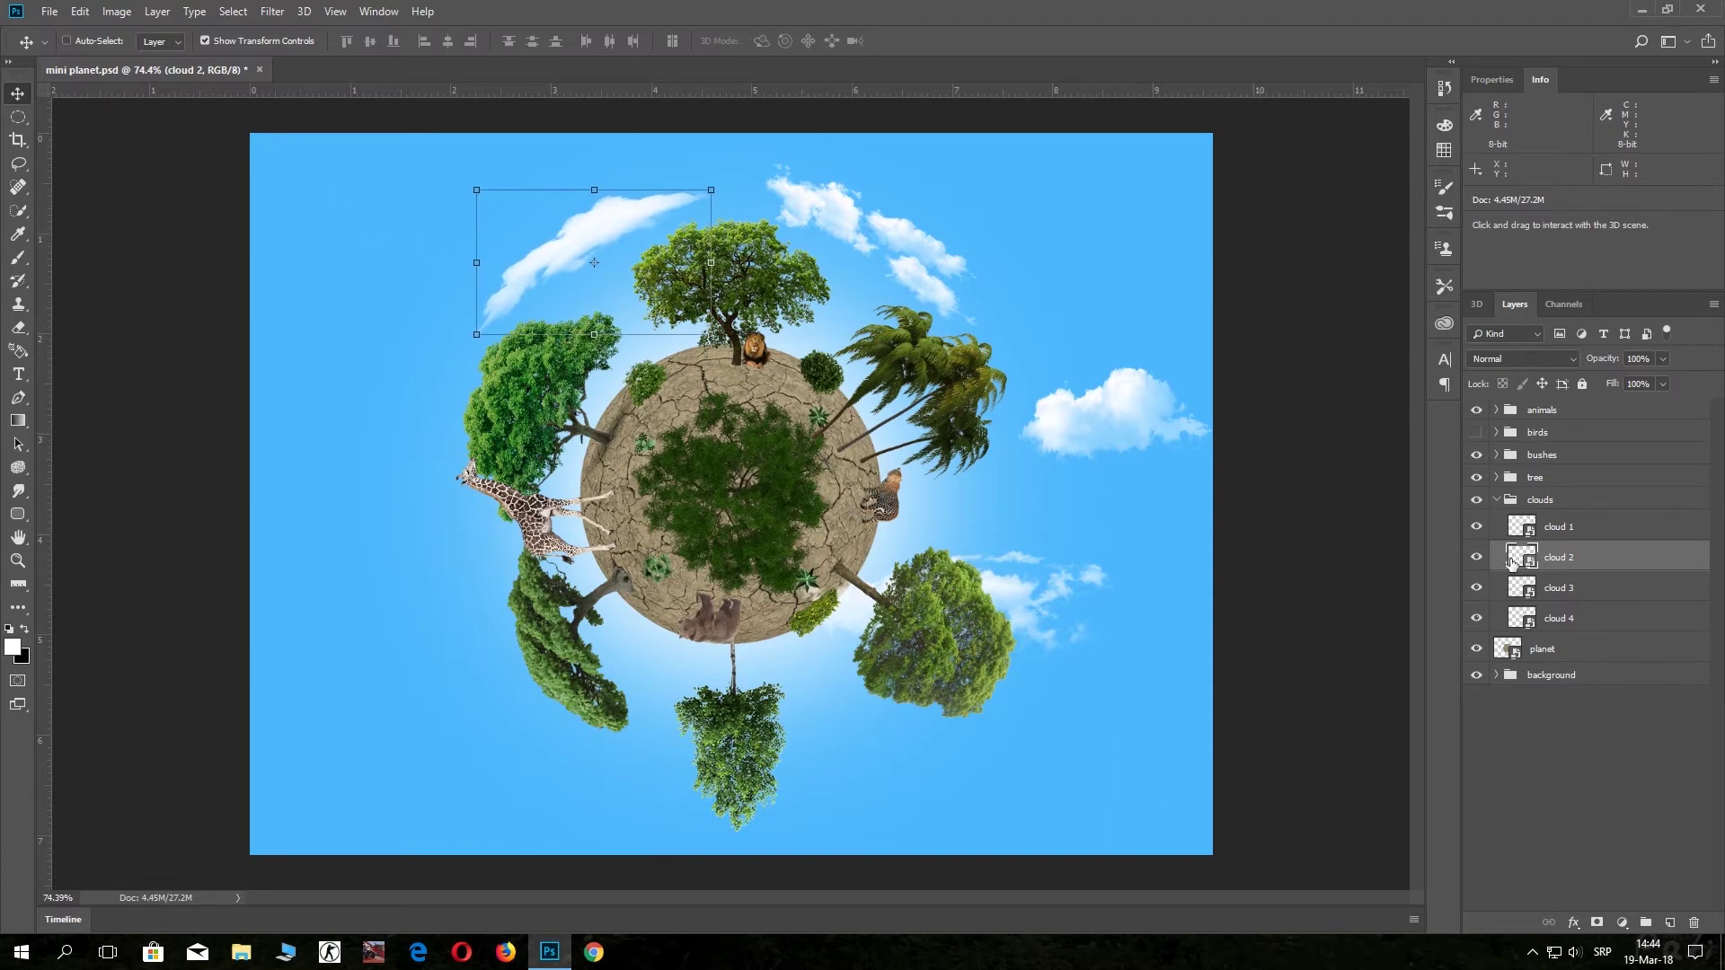
Move cloud 3 to the lower left, rotate it along the planet and squash it thinner.
click(1521, 589)
drag(1156, 432, 717, 608)
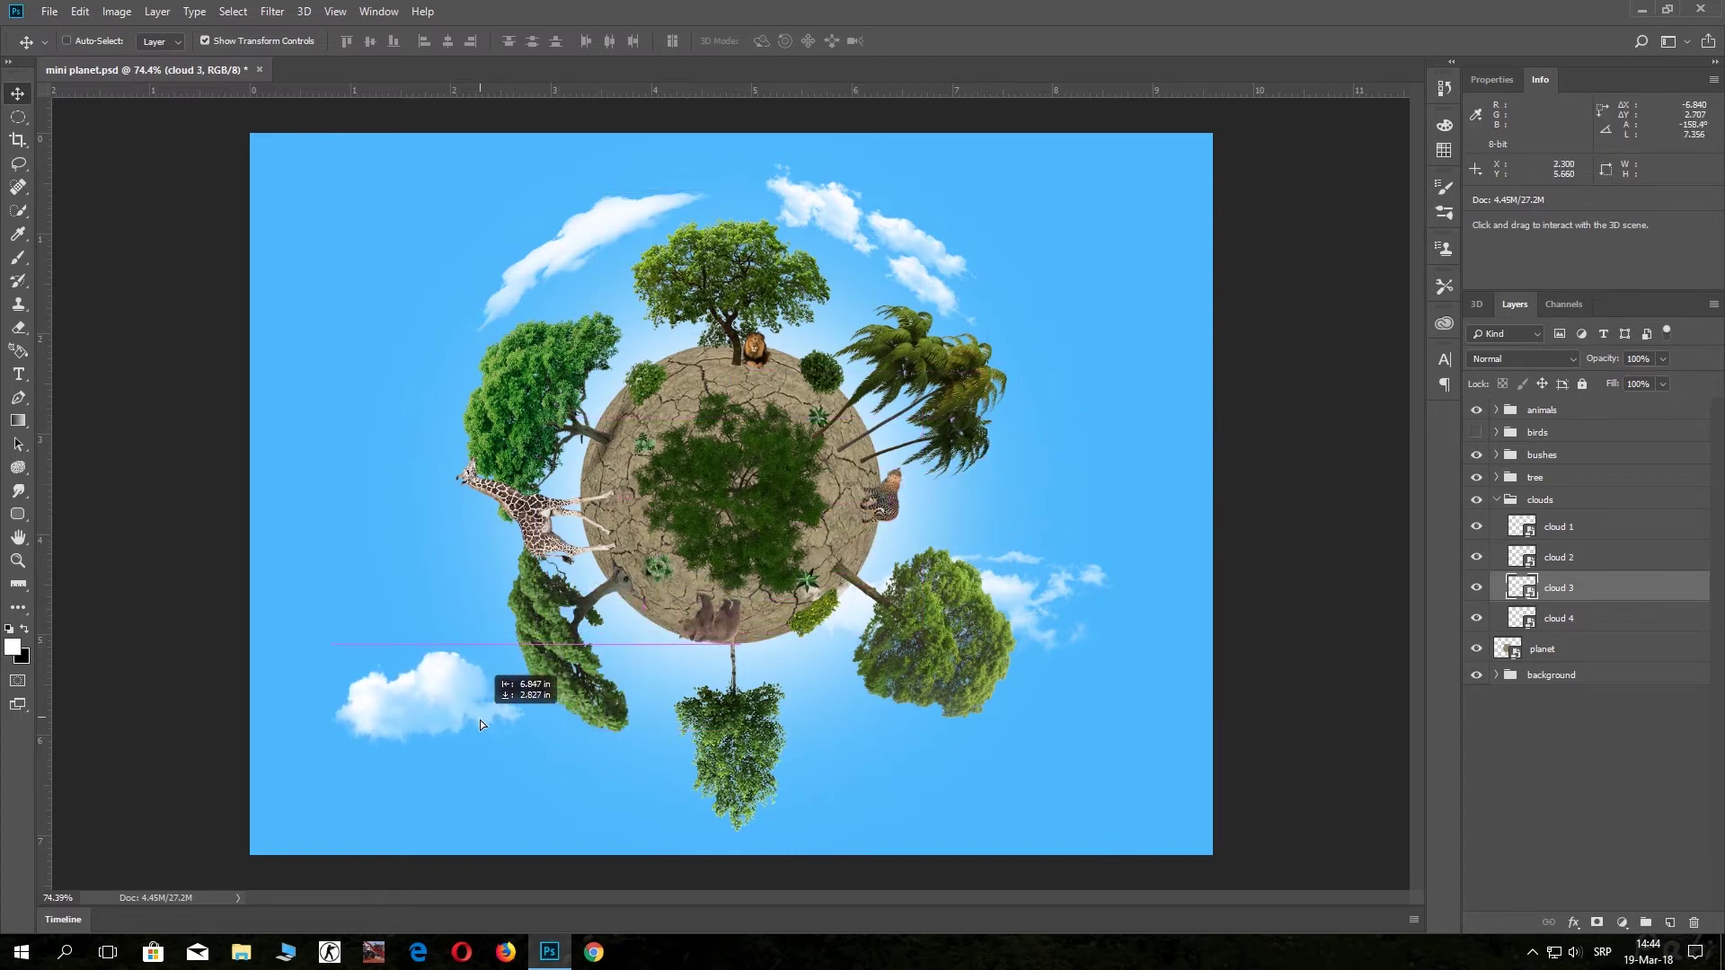
drag(717, 608, 492, 733)
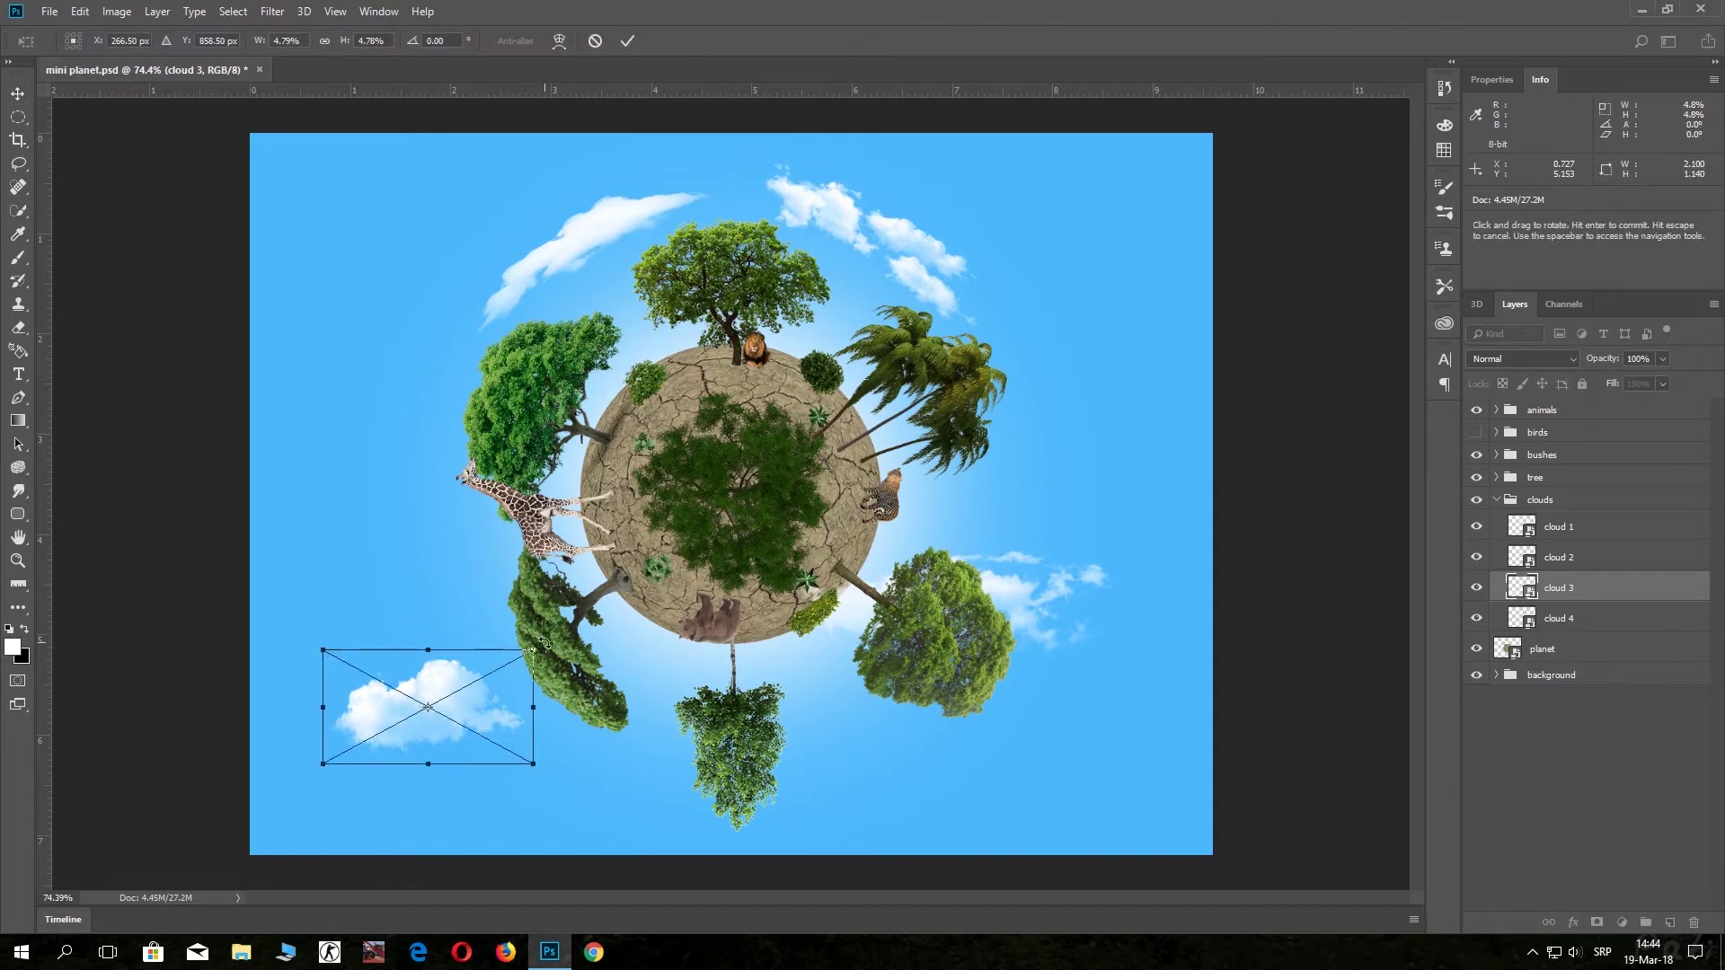
mouse_move(540, 644)
mouse_down()
mouse_move(294, 548)
mouse_move(254, 629)
mouse_up()
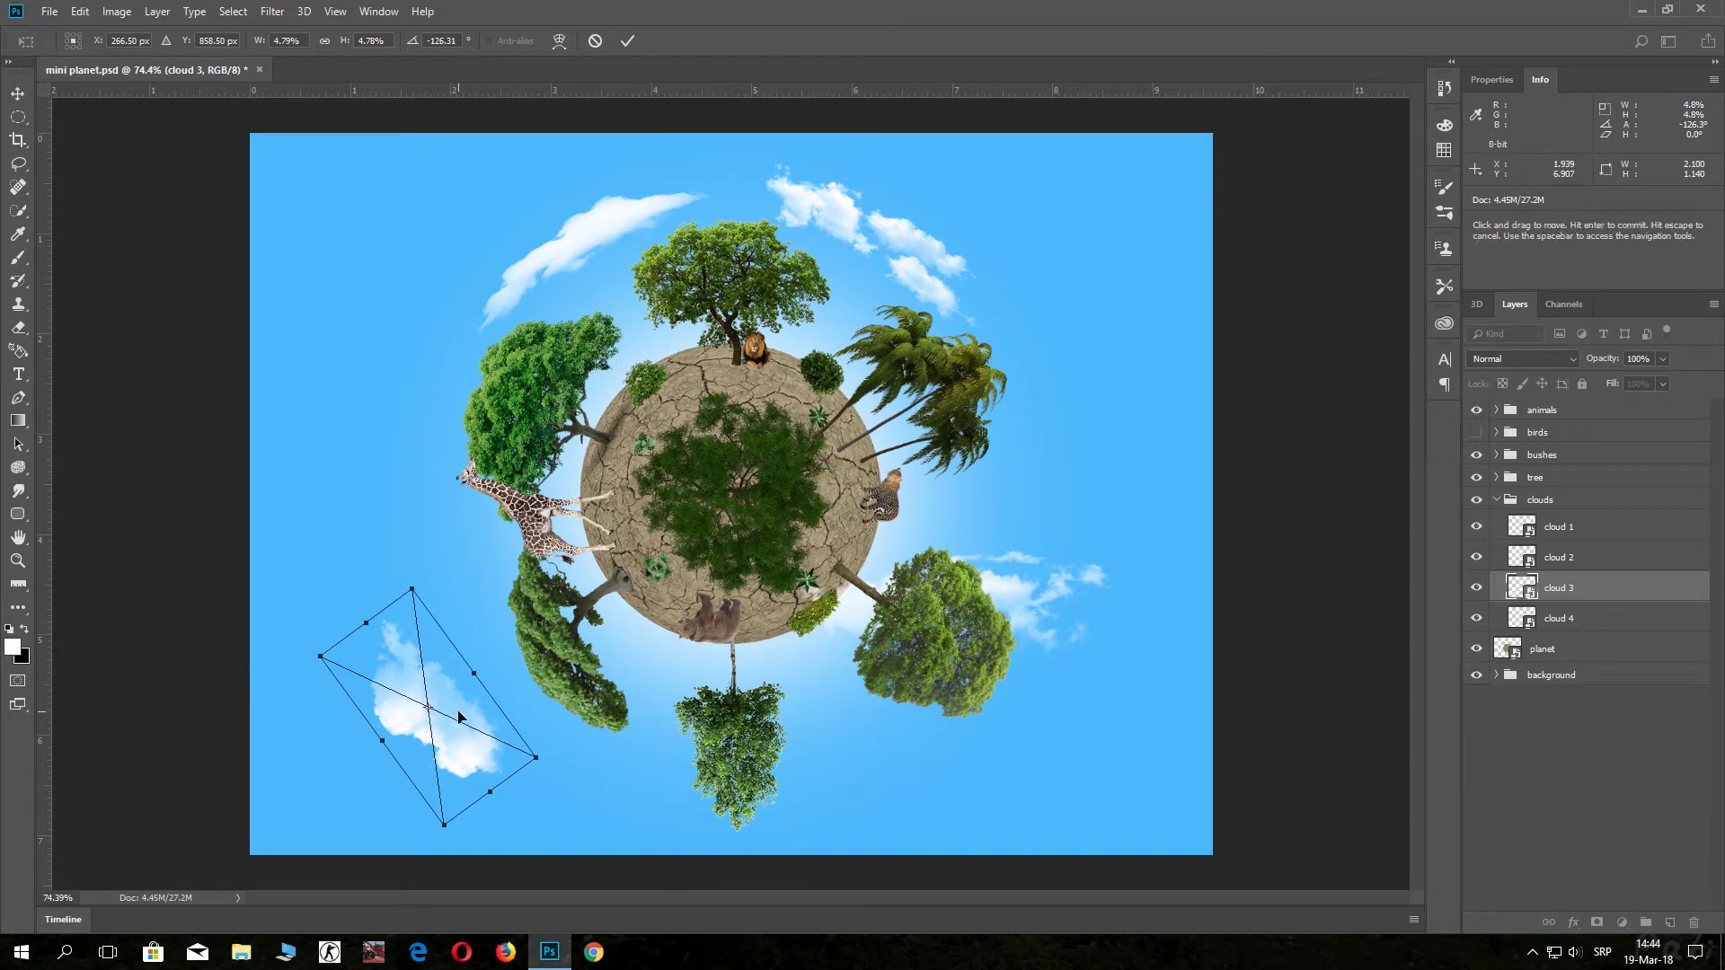
drag(474, 713, 506, 660)
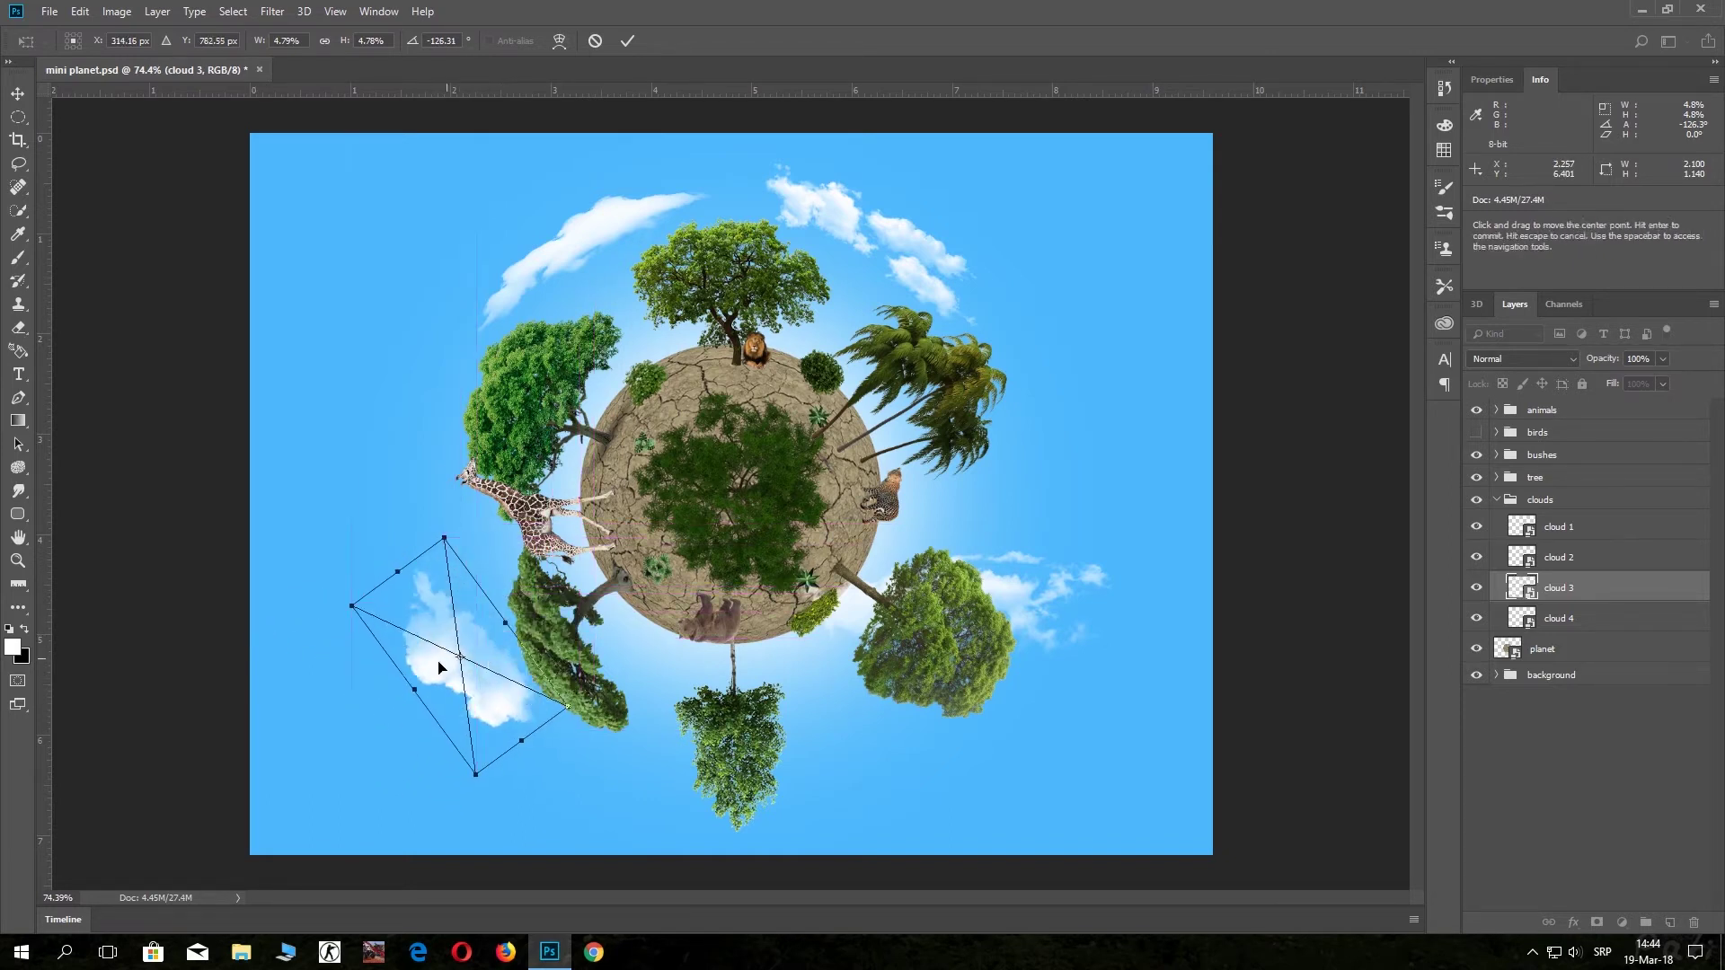
drag(411, 689, 435, 662)
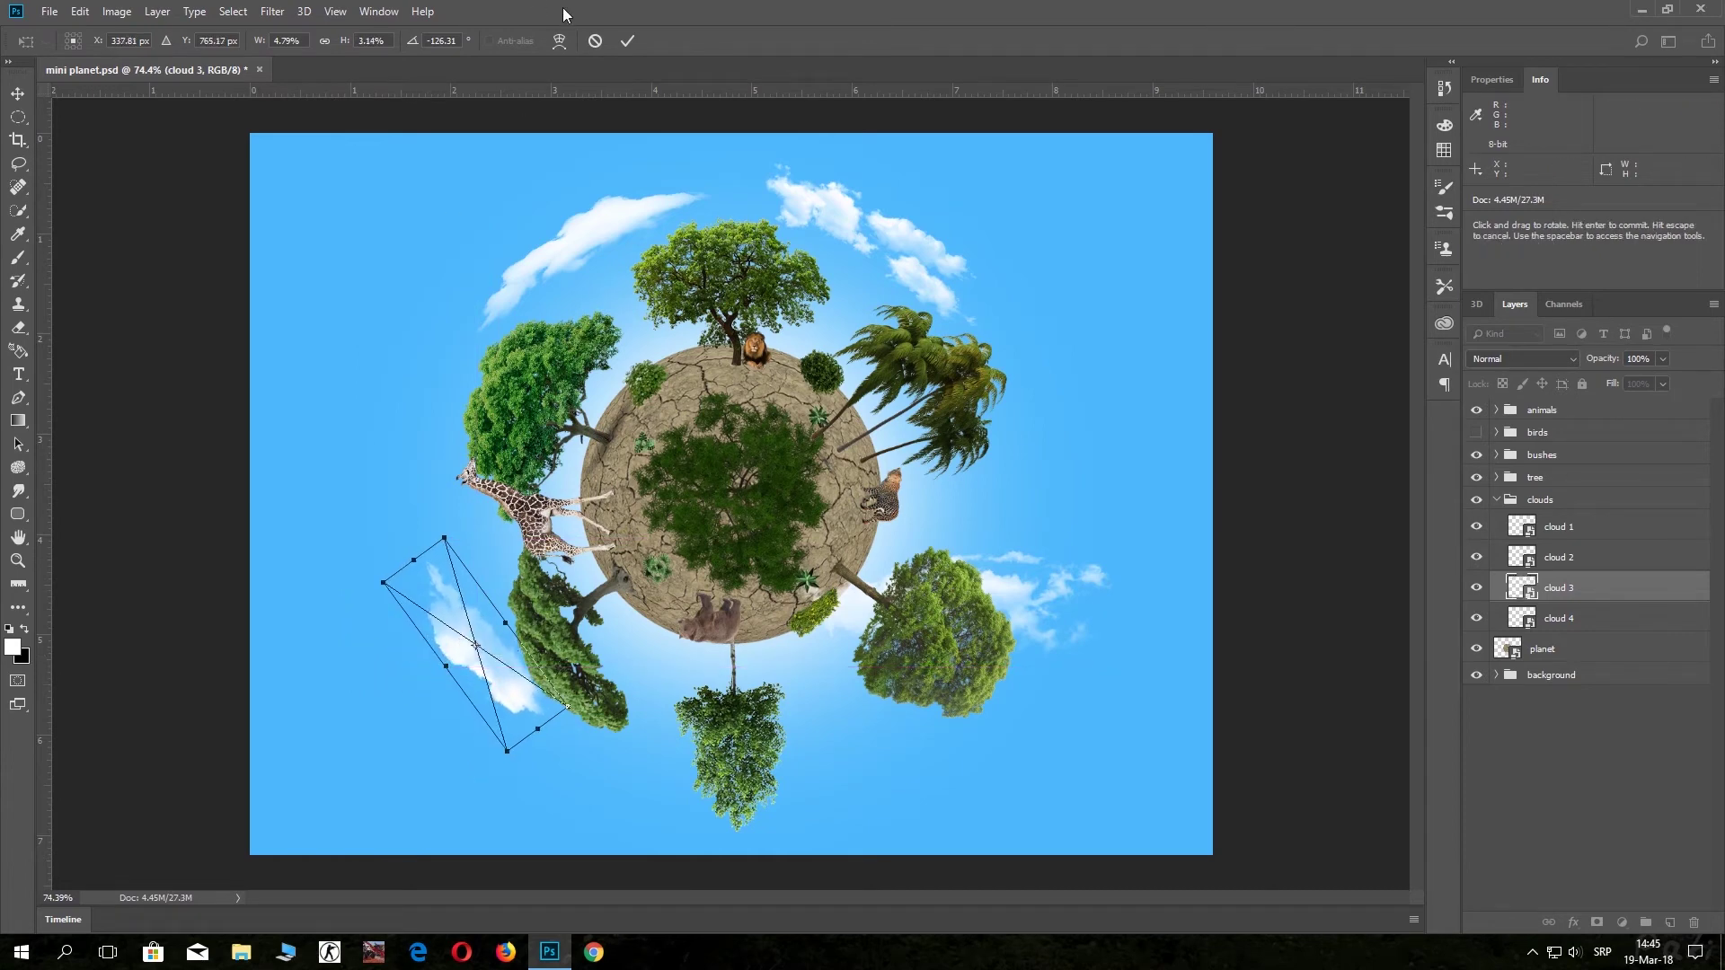
Warp cloud 3 into a curve around the planet.
click(559, 40)
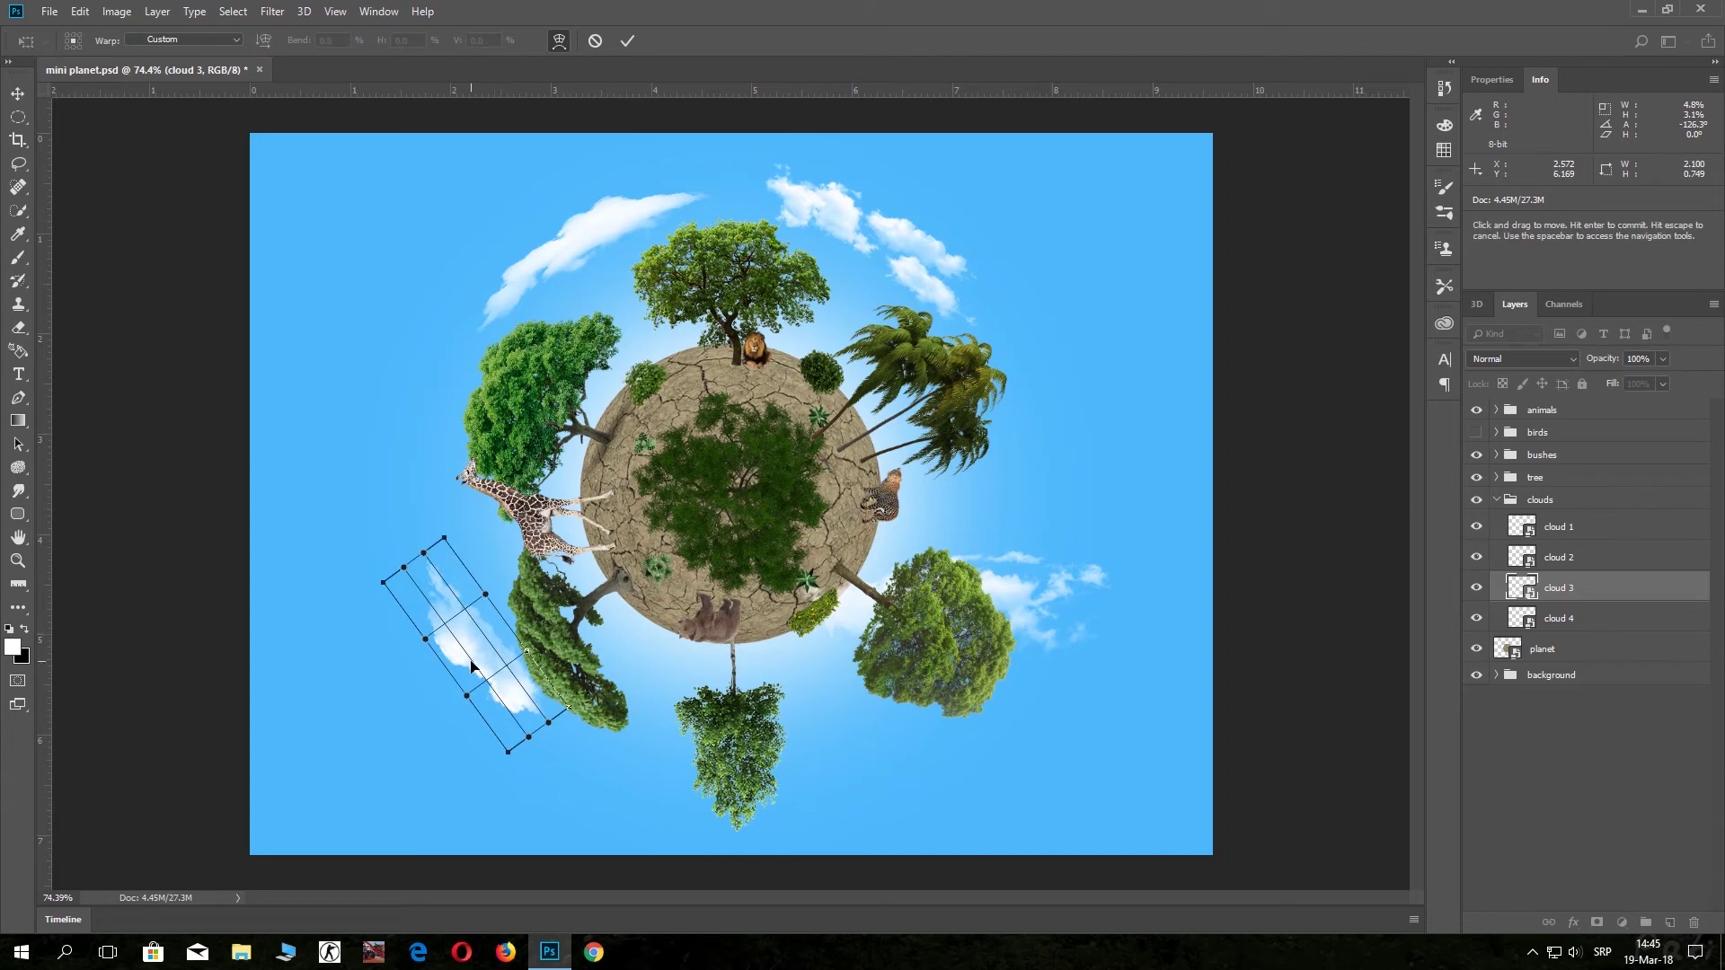
mouse_move(461, 669)
mouse_down()
mouse_move(447, 660)
mouse_move(475, 645)
mouse_up()
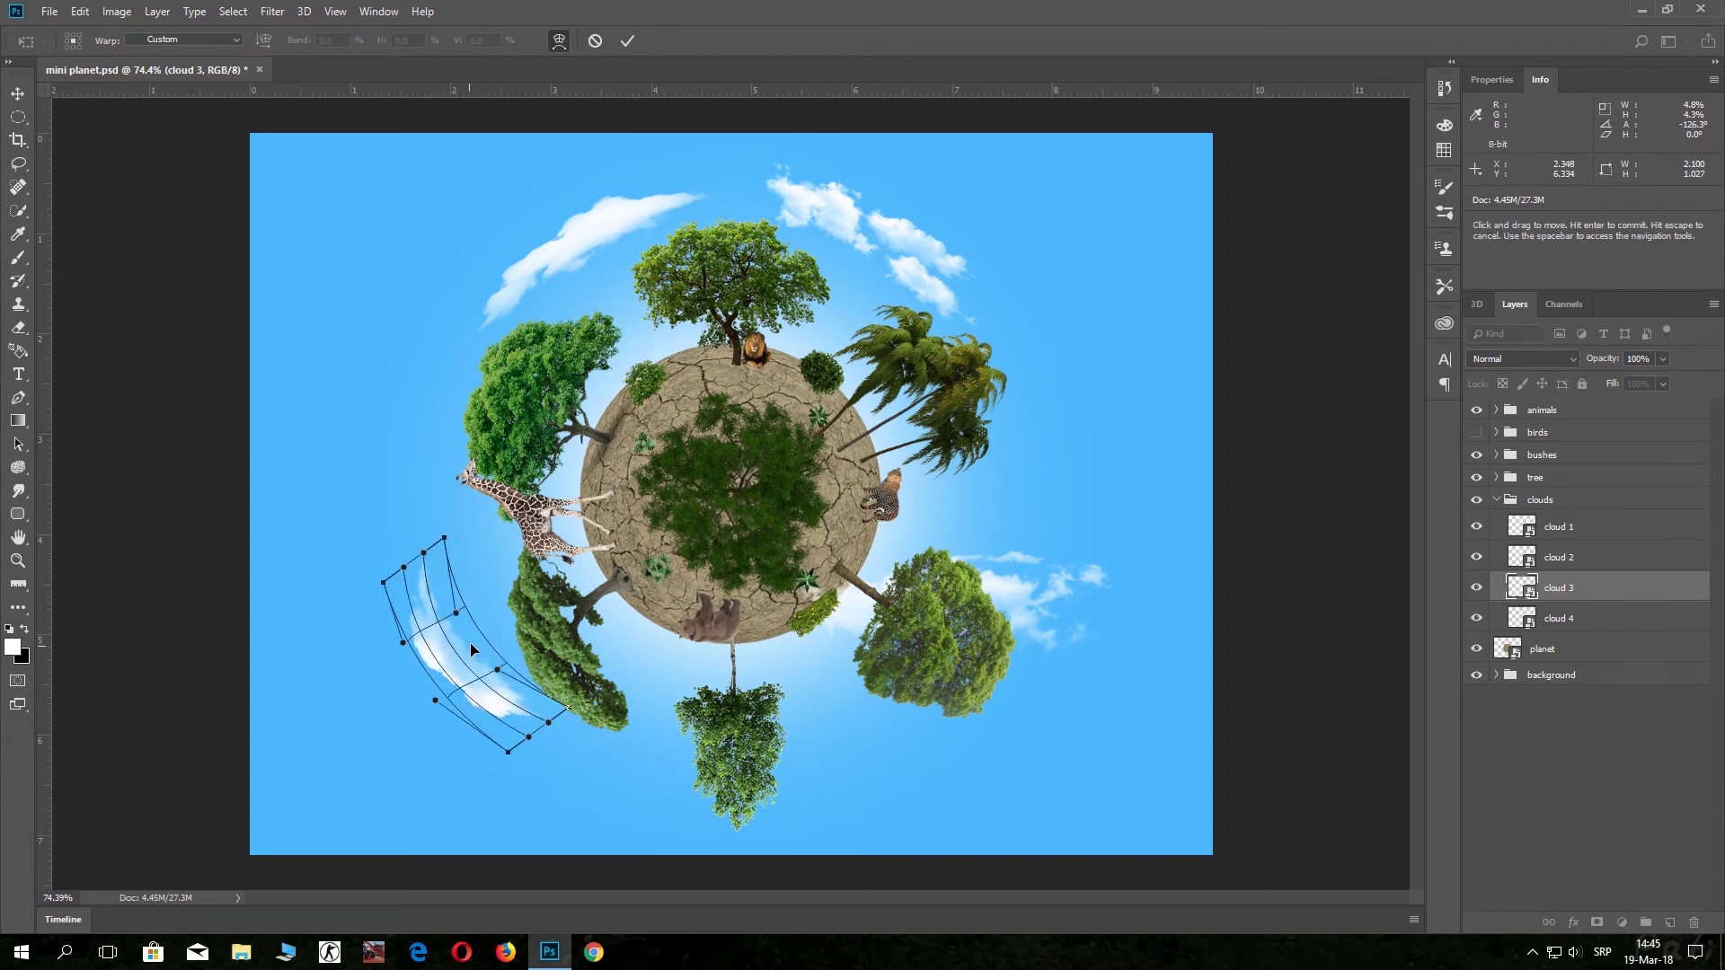
click(628, 42)
Place cloud 3 beside the giraffe at about -106° along the planet's left edge and commit.
drag(455, 674, 447, 631)
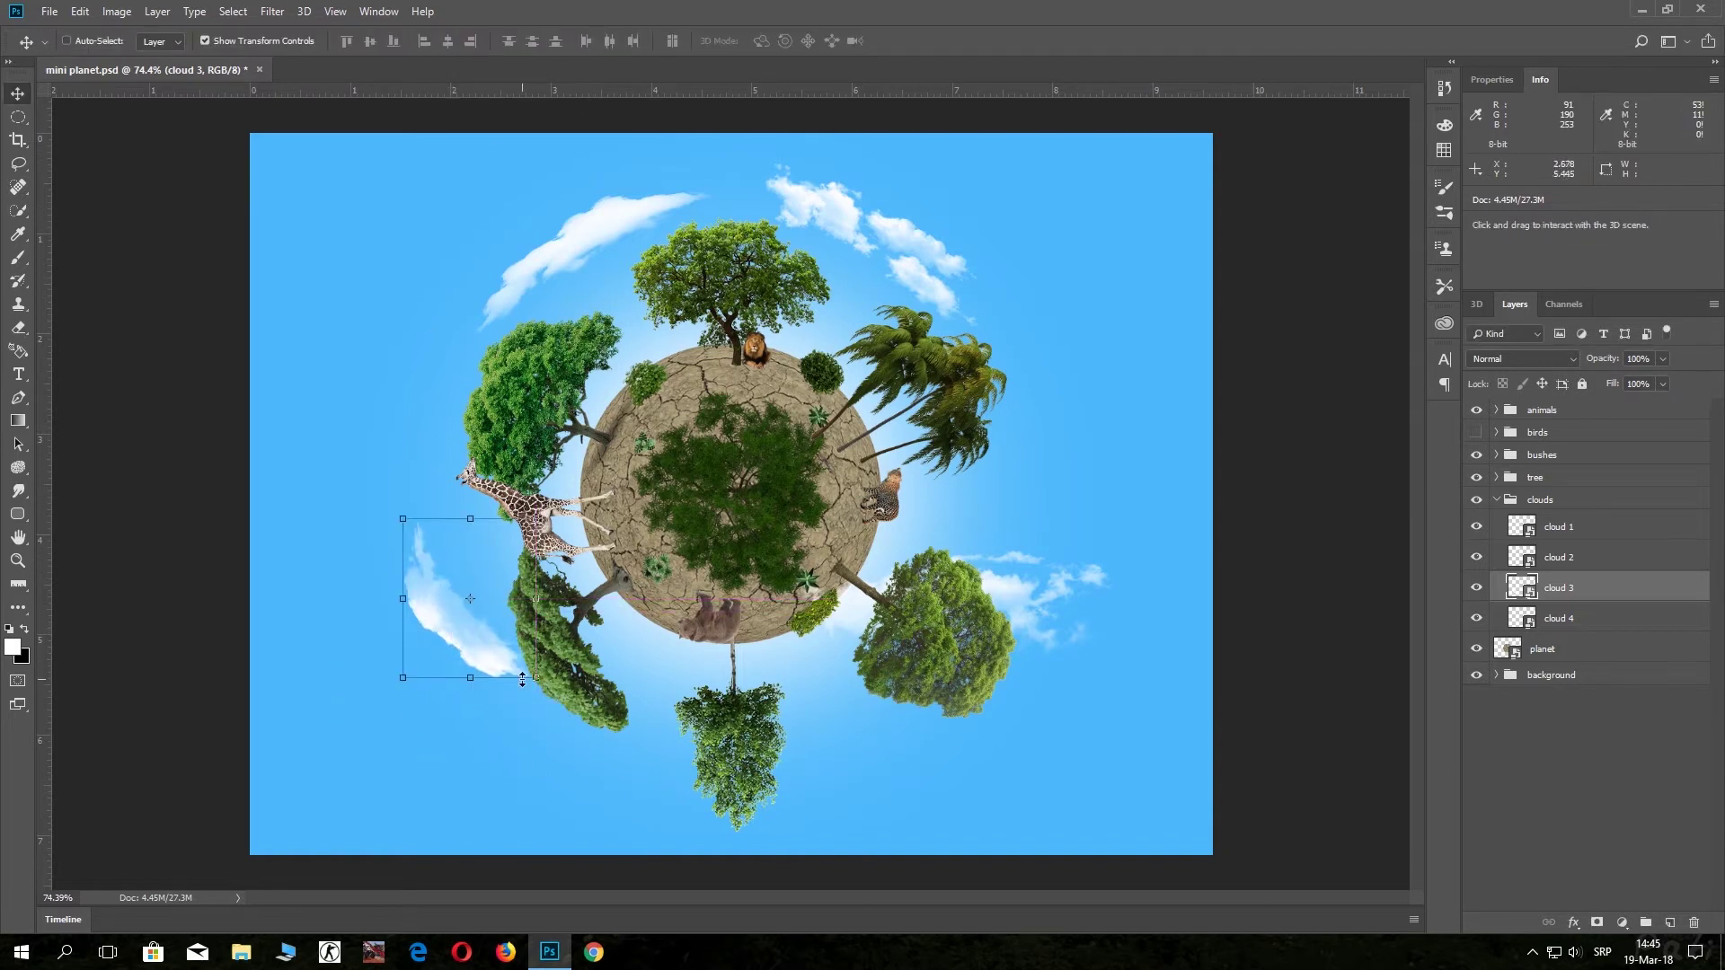
drag(553, 692, 594, 685)
drag(474, 653, 465, 614)
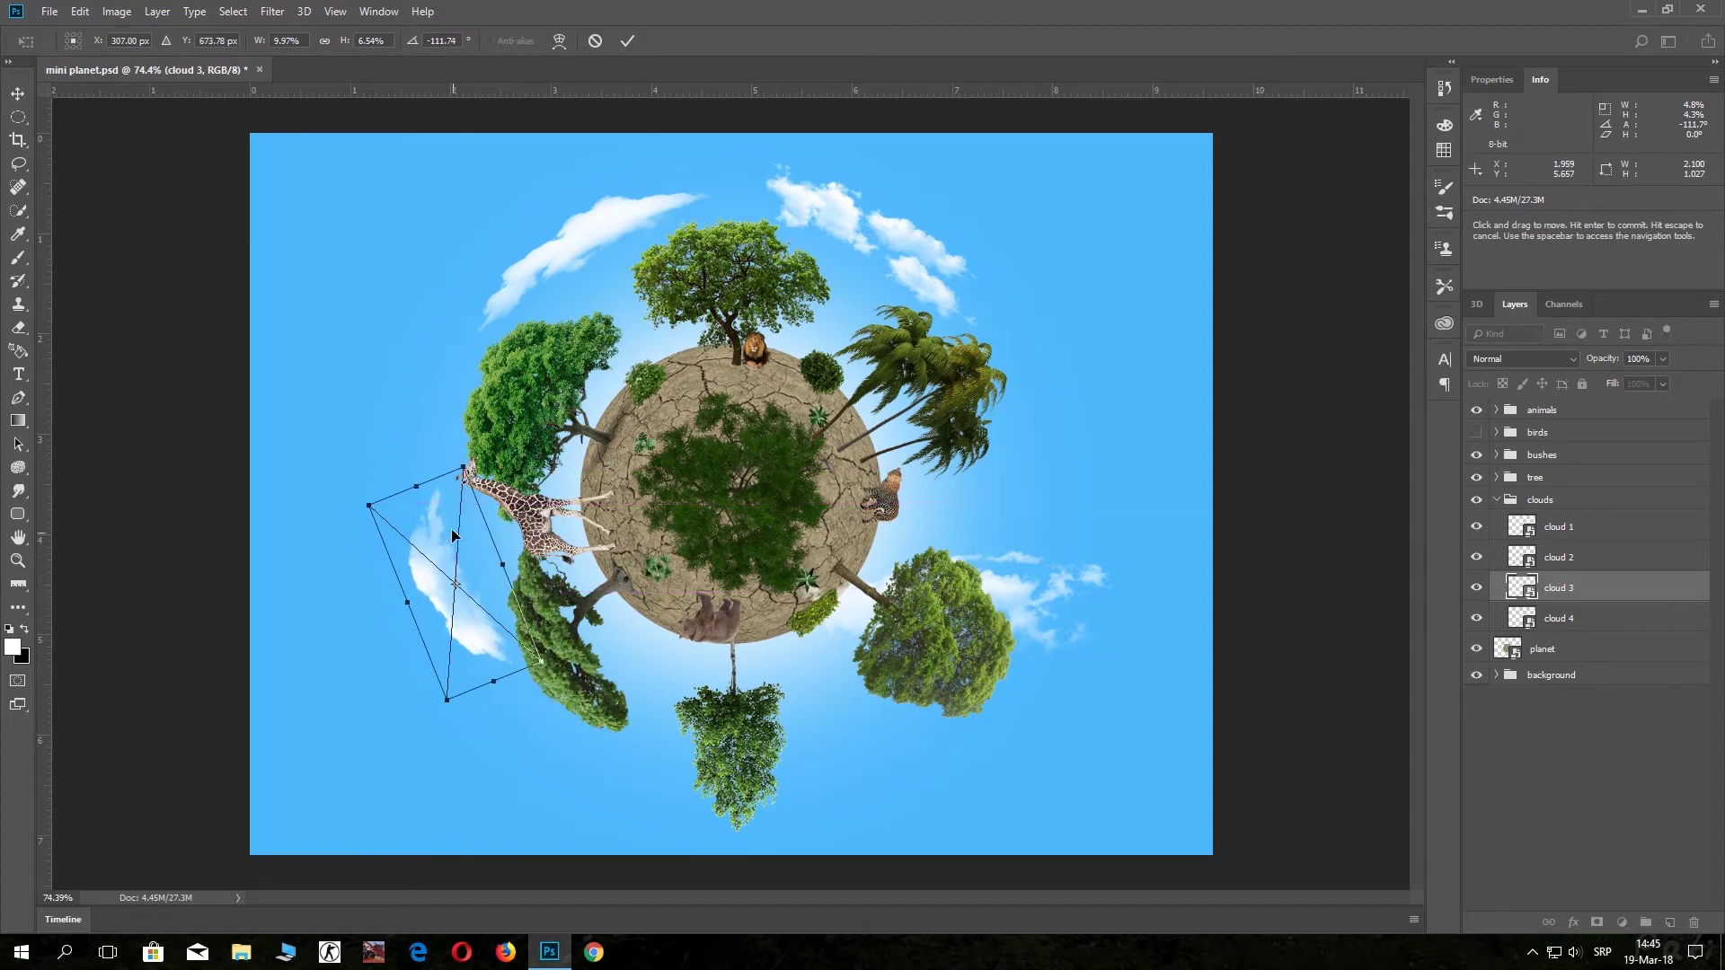
drag(346, 501, 352, 495)
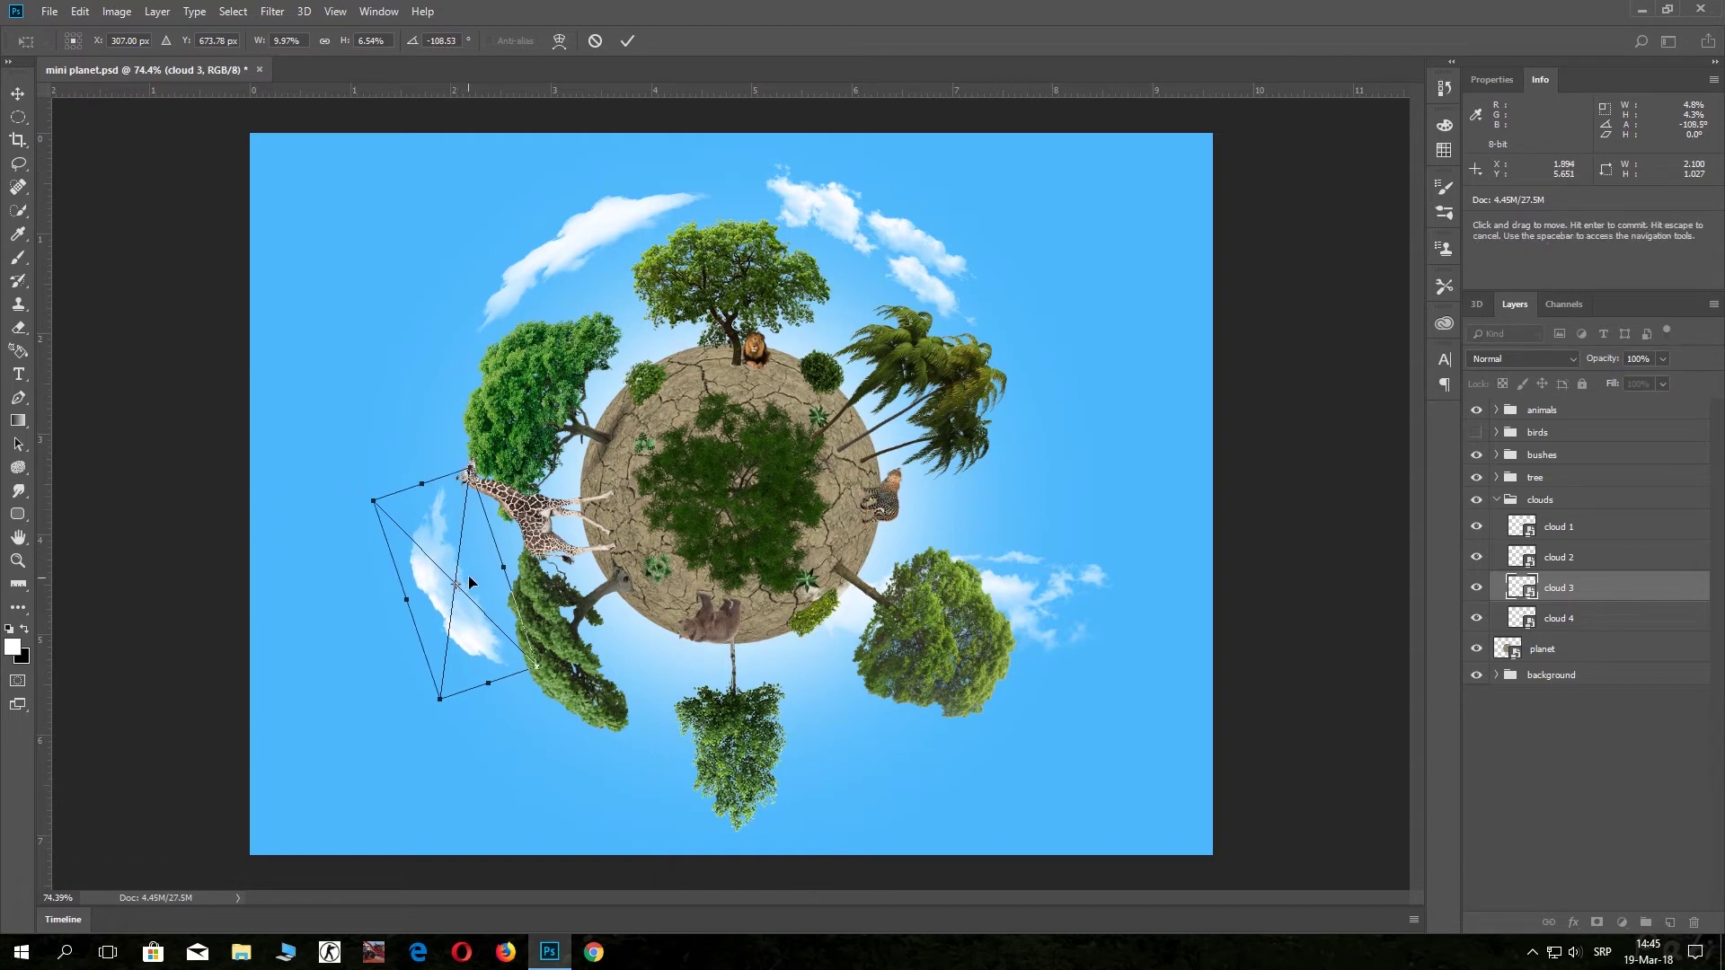
drag(469, 582, 474, 580)
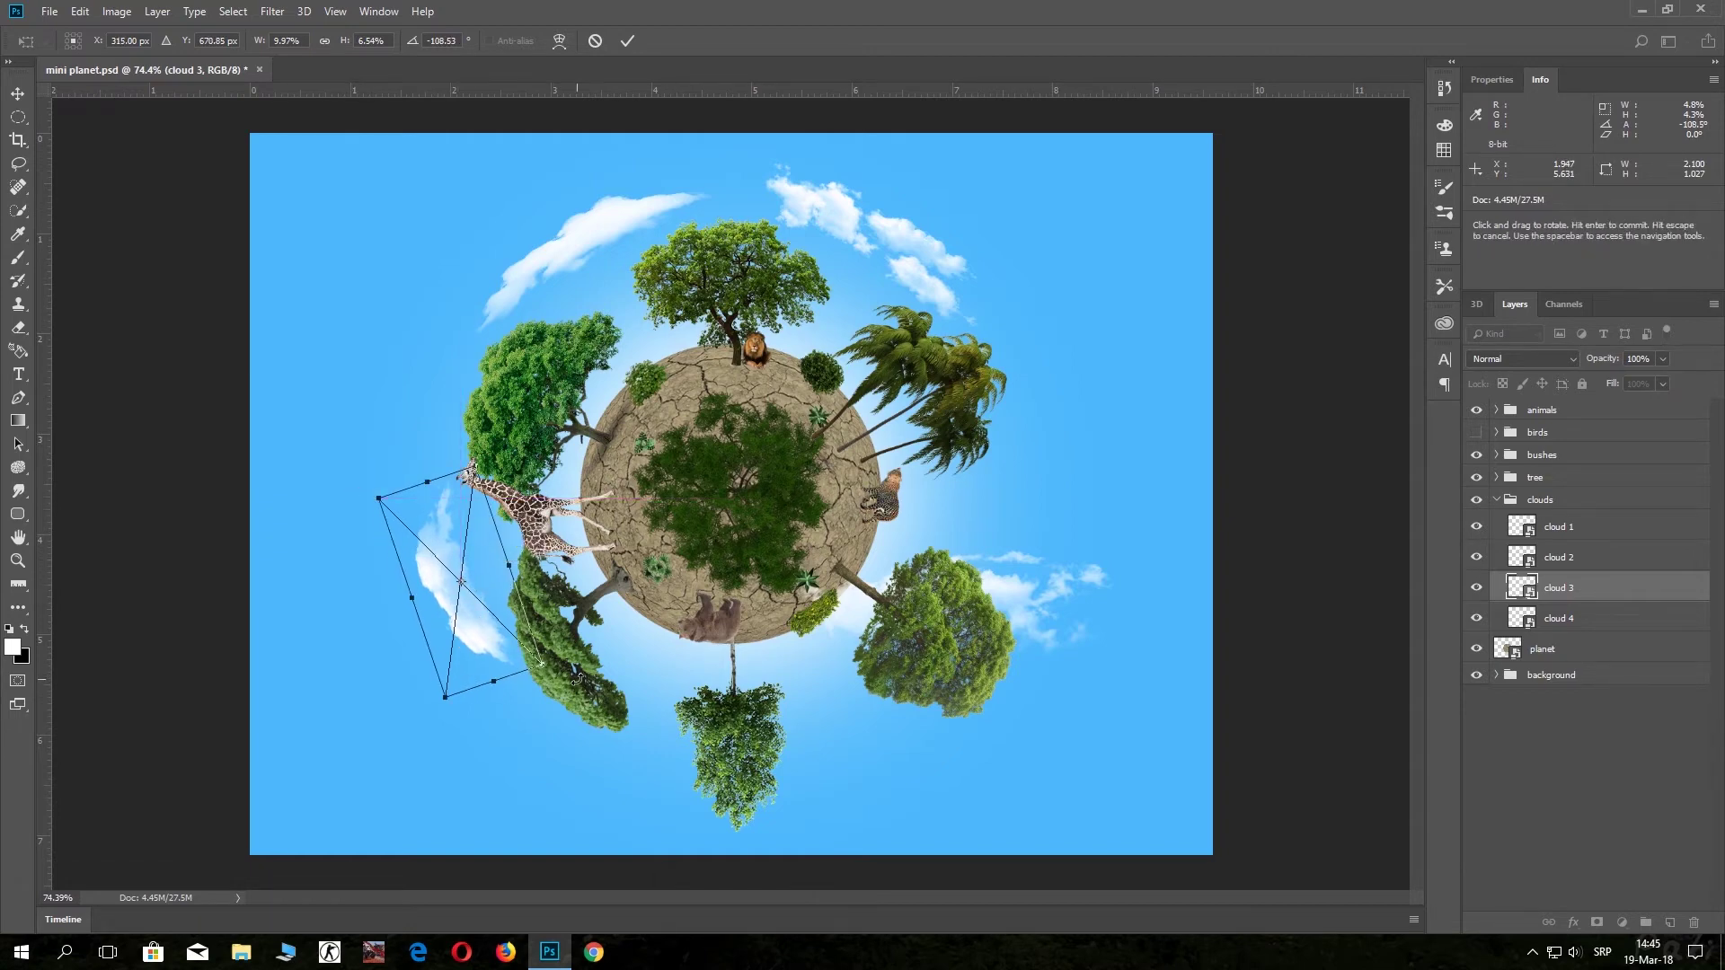
drag(578, 679, 573, 683)
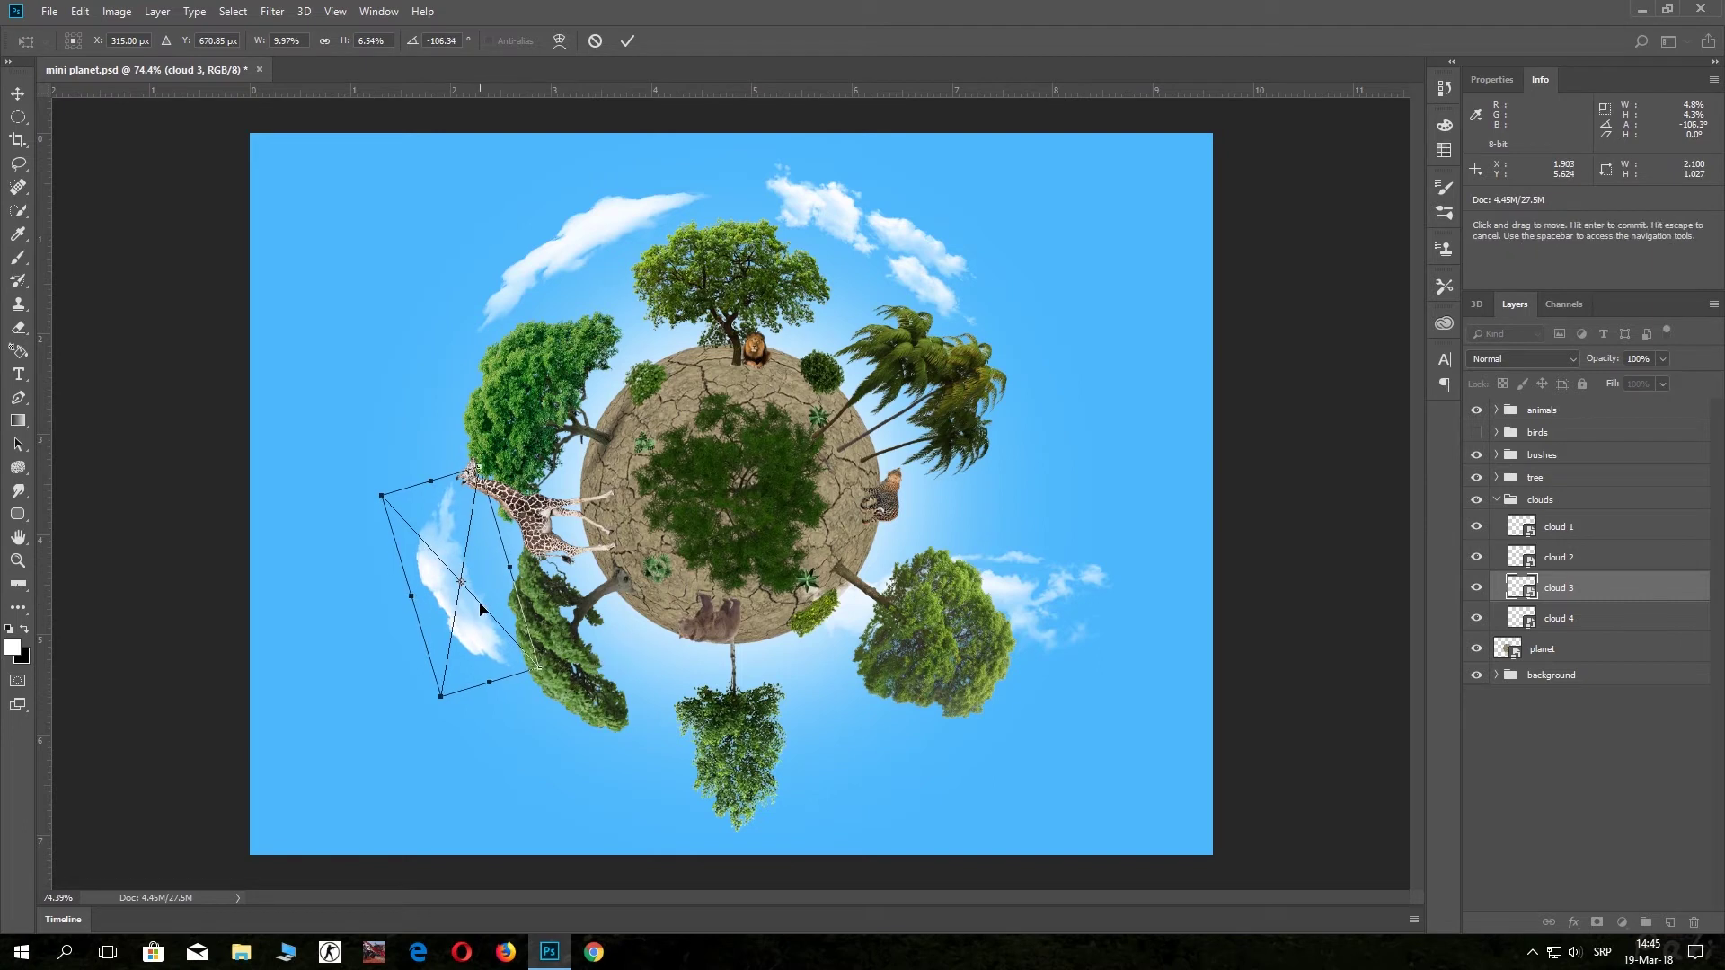
click(627, 41)
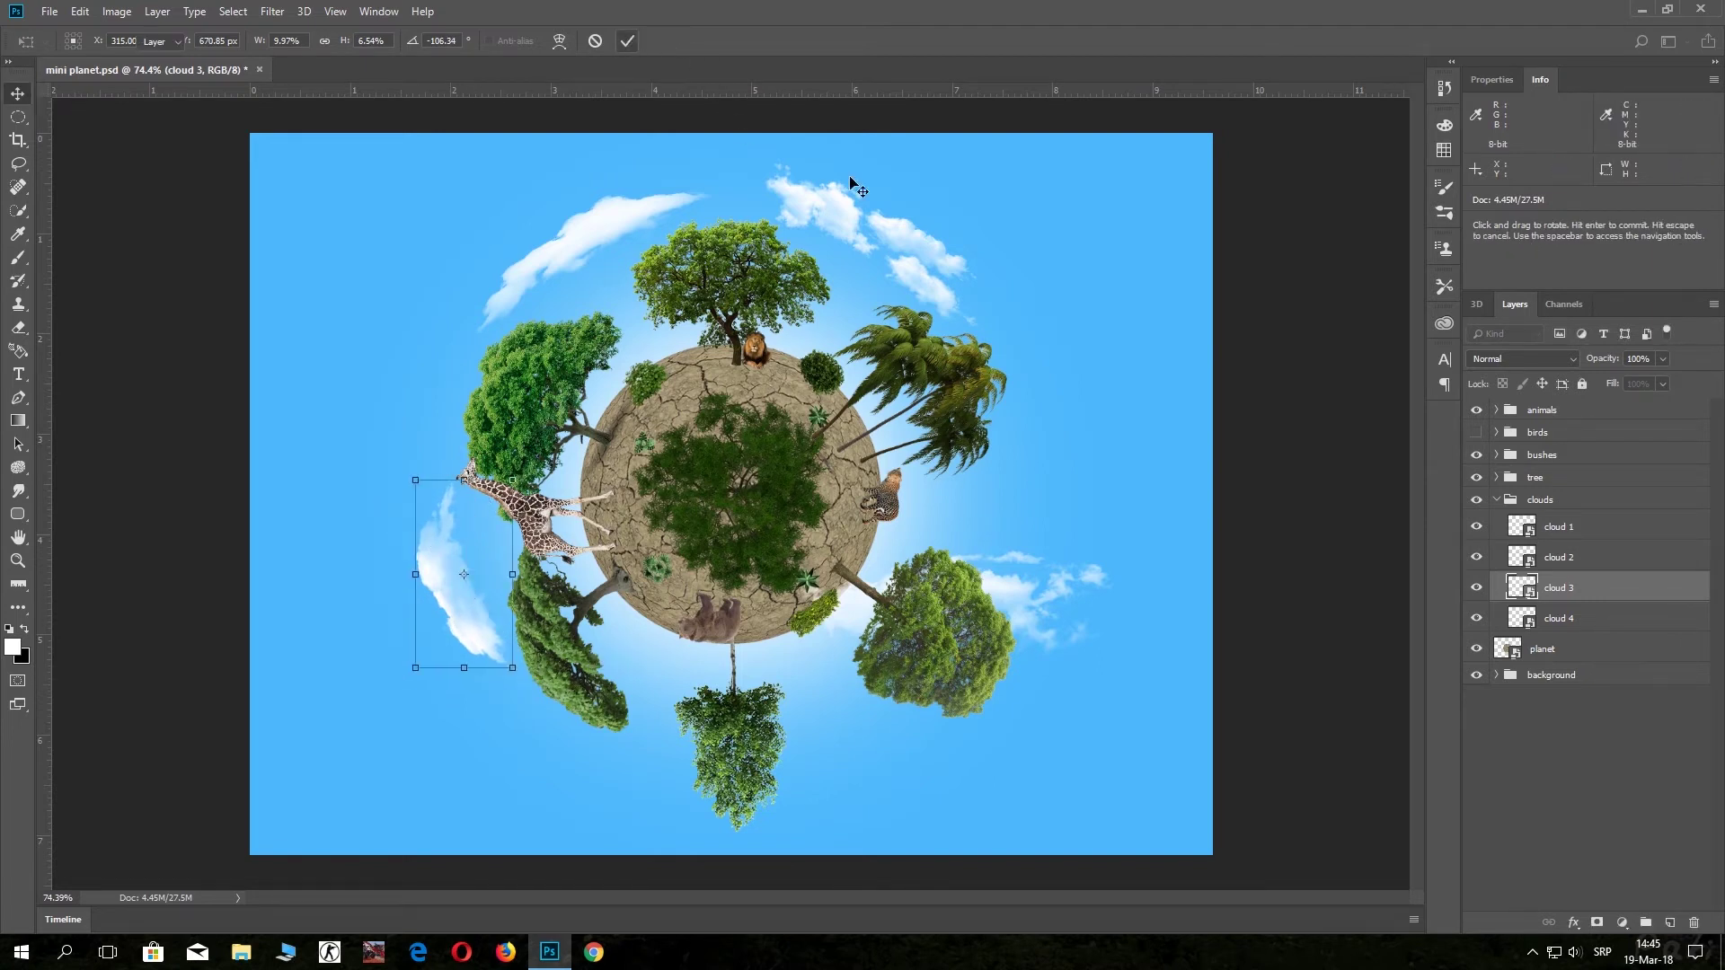
click(1536, 620)
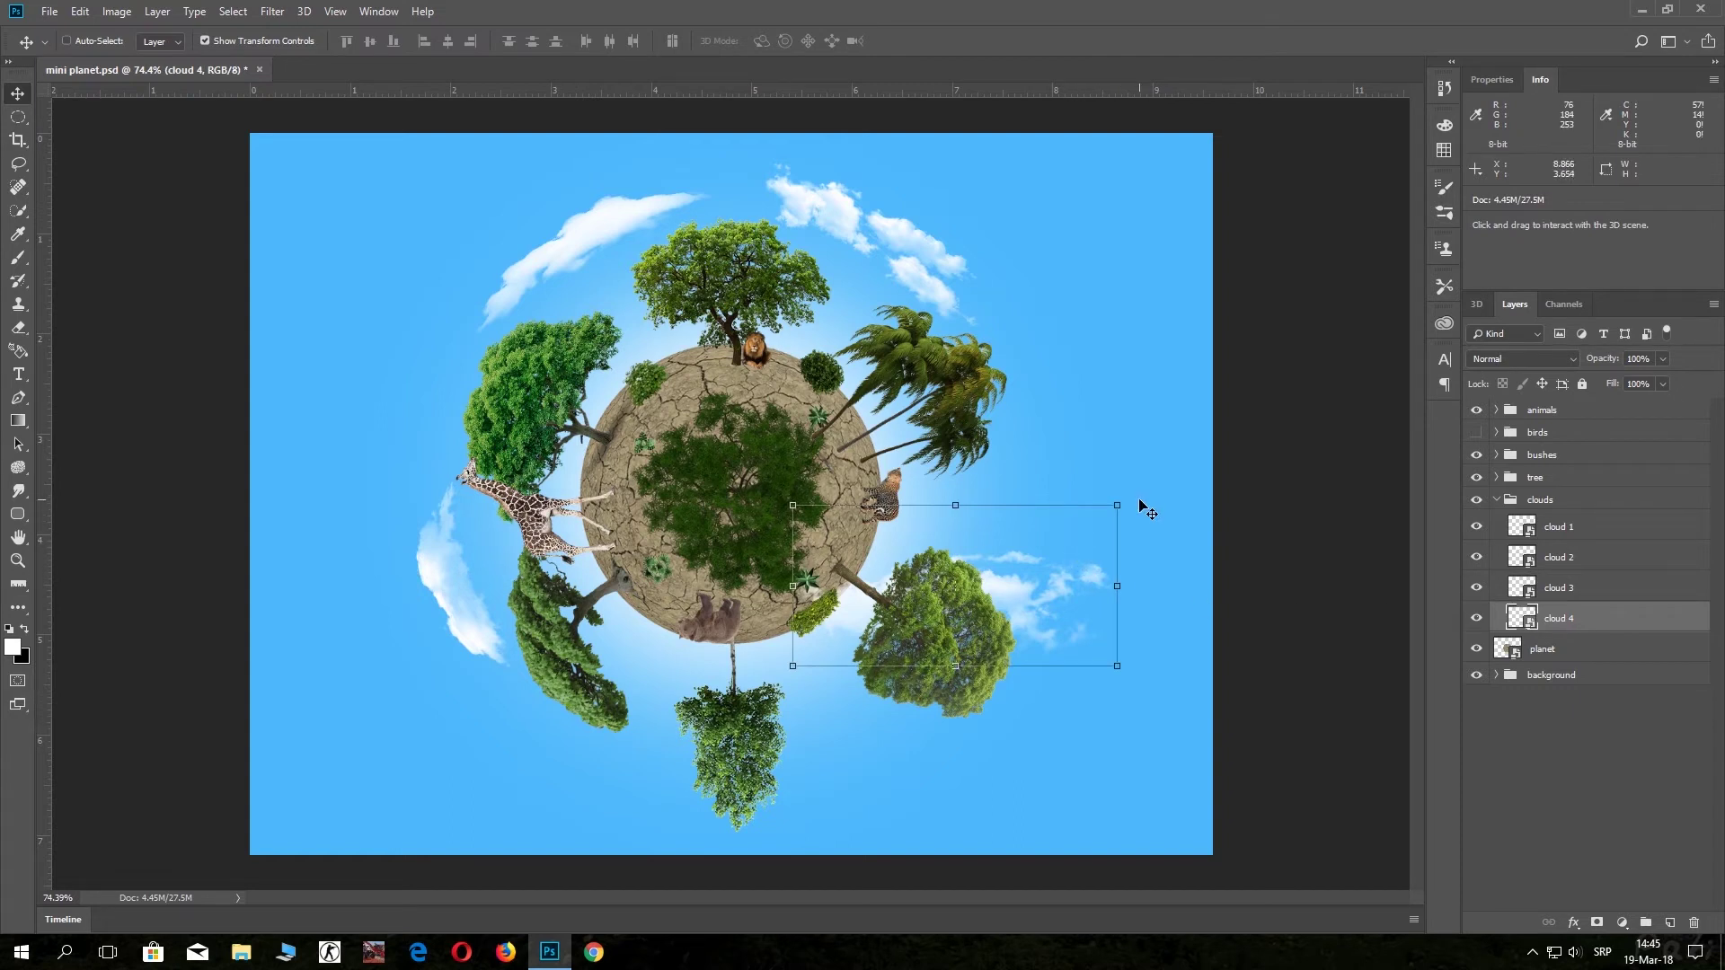
key(ctrl+t)
mouse_move(1150, 512)
mouse_down()
mouse_move(1022, 813)
mouse_move(921, 831)
mouse_up()
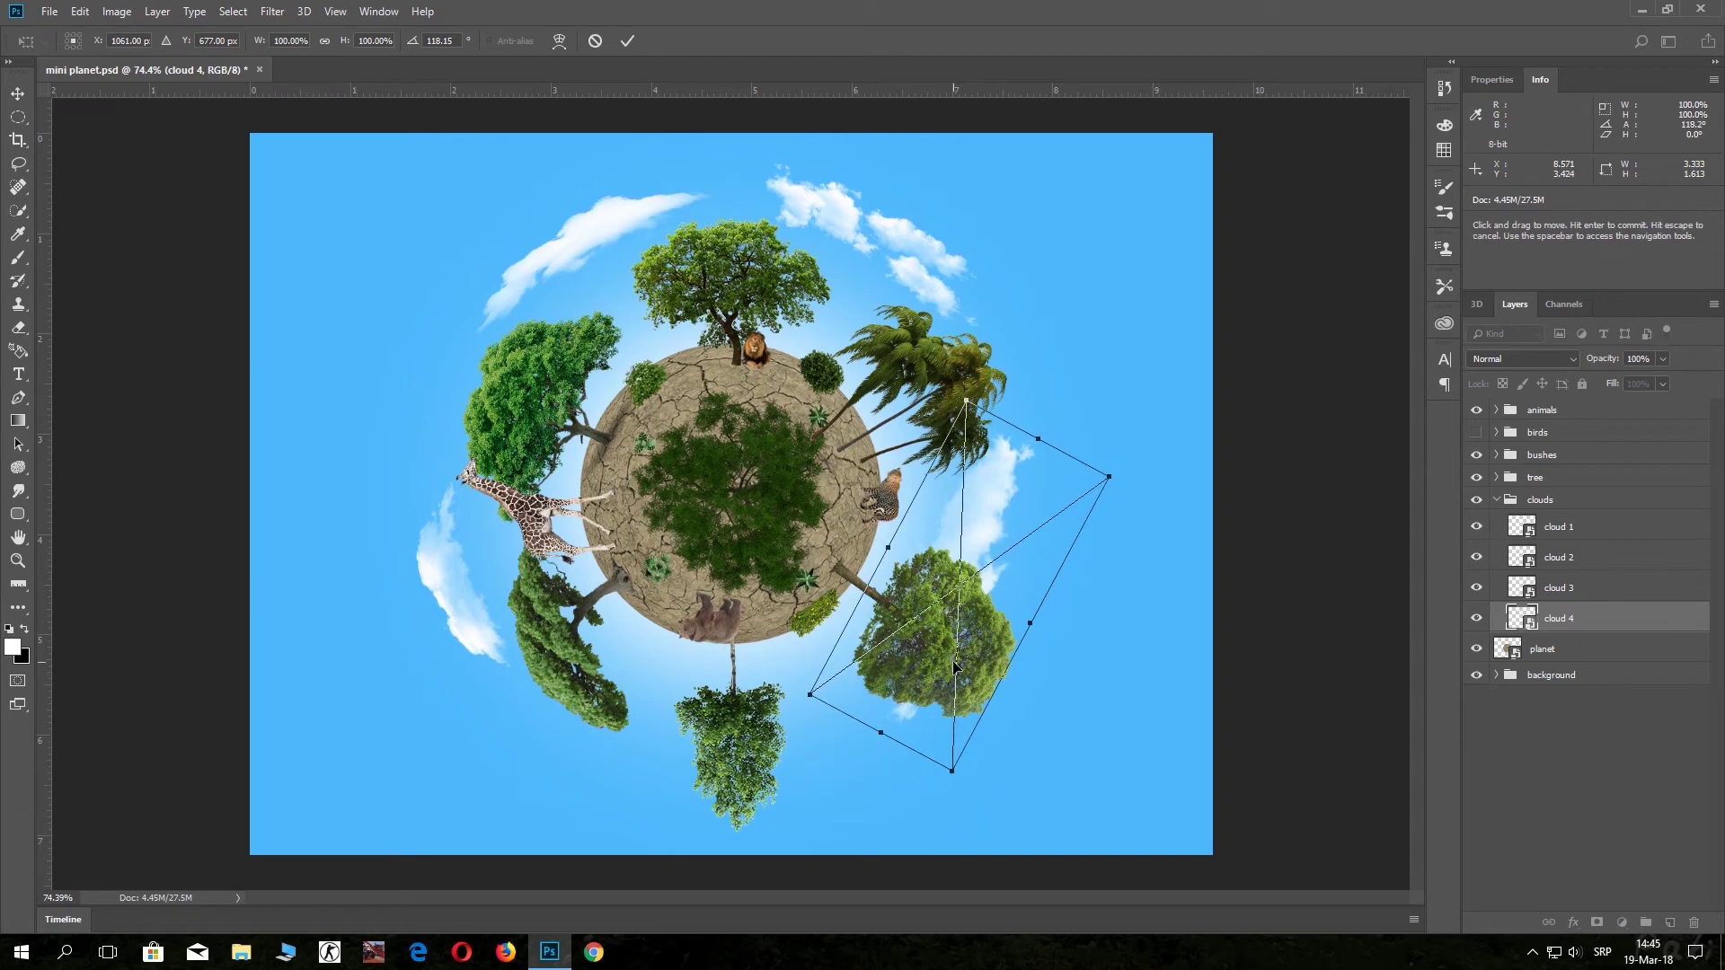
drag(954, 666, 1034, 646)
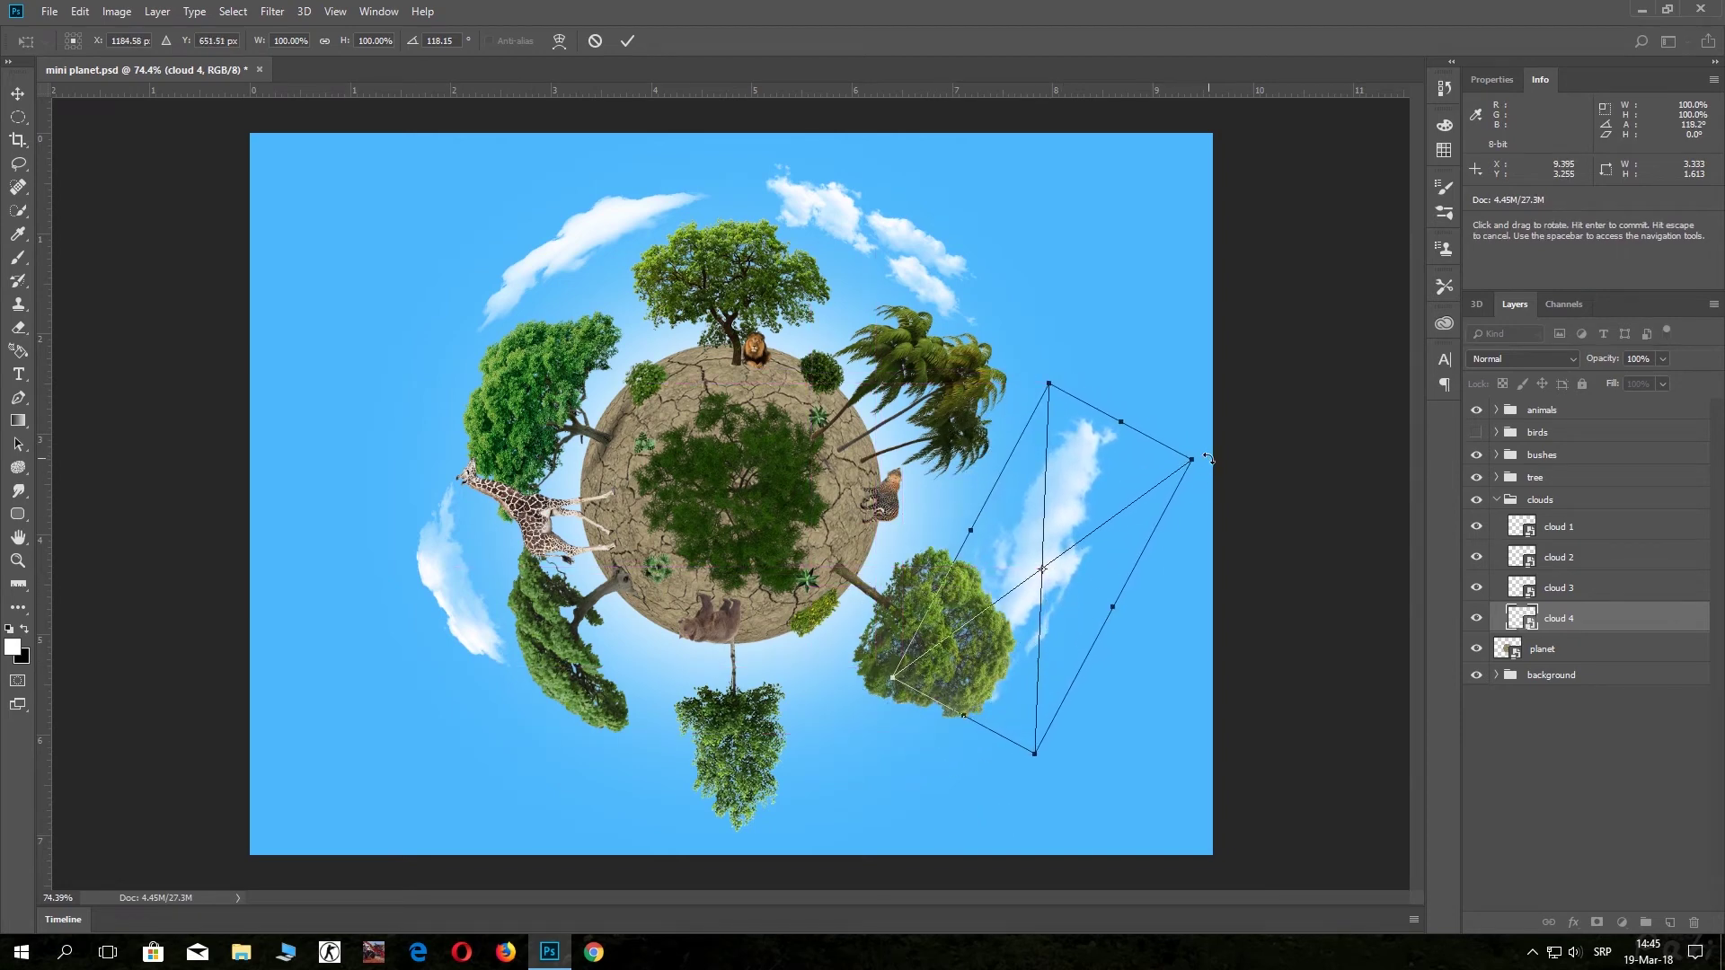
drag(1208, 458, 1215, 387)
drag(1040, 560, 1067, 510)
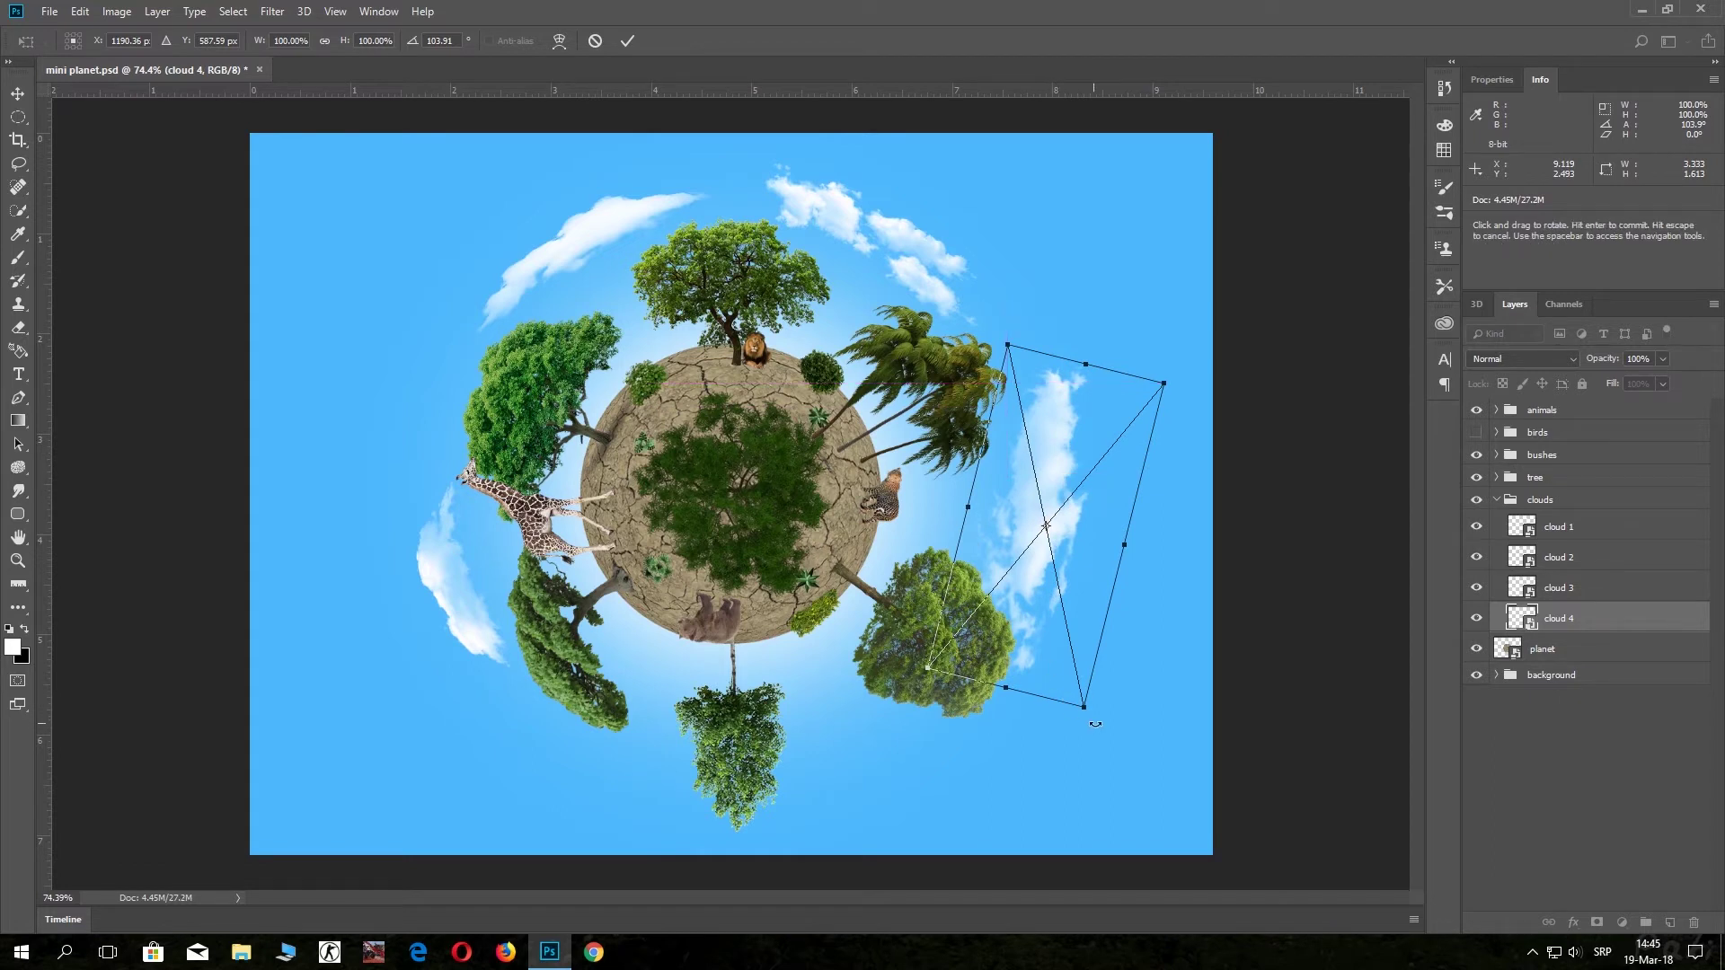
drag(1095, 723, 1107, 705)
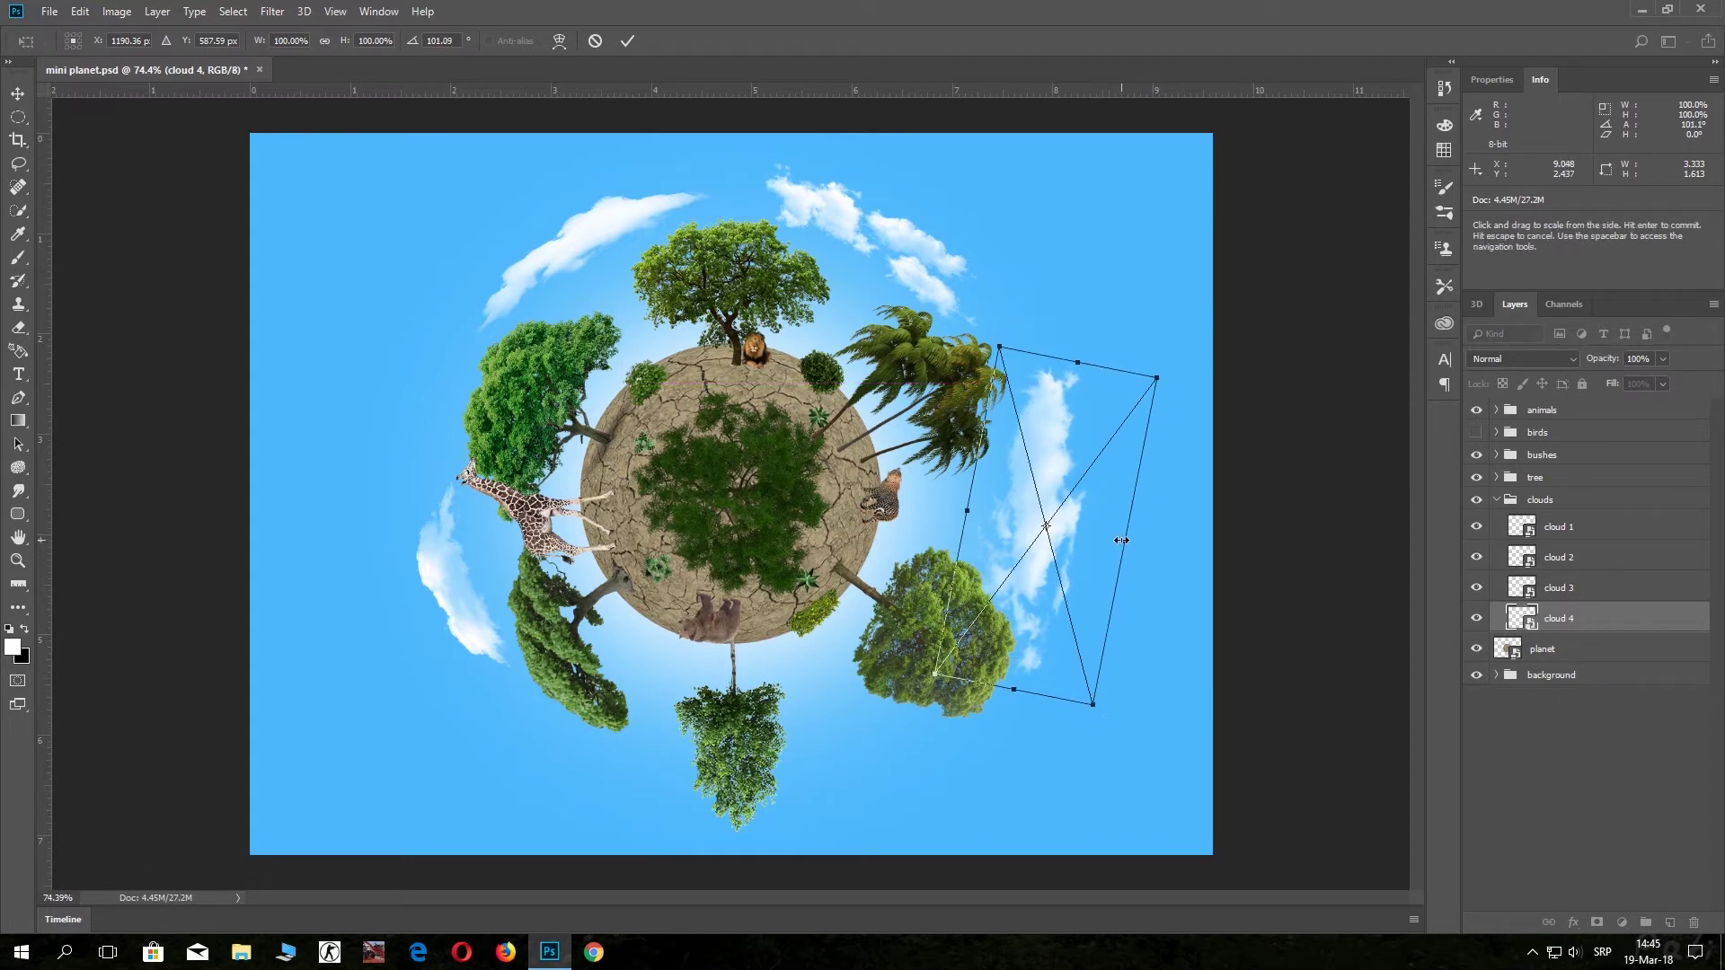
drag(1121, 540, 1092, 535)
click(560, 40)
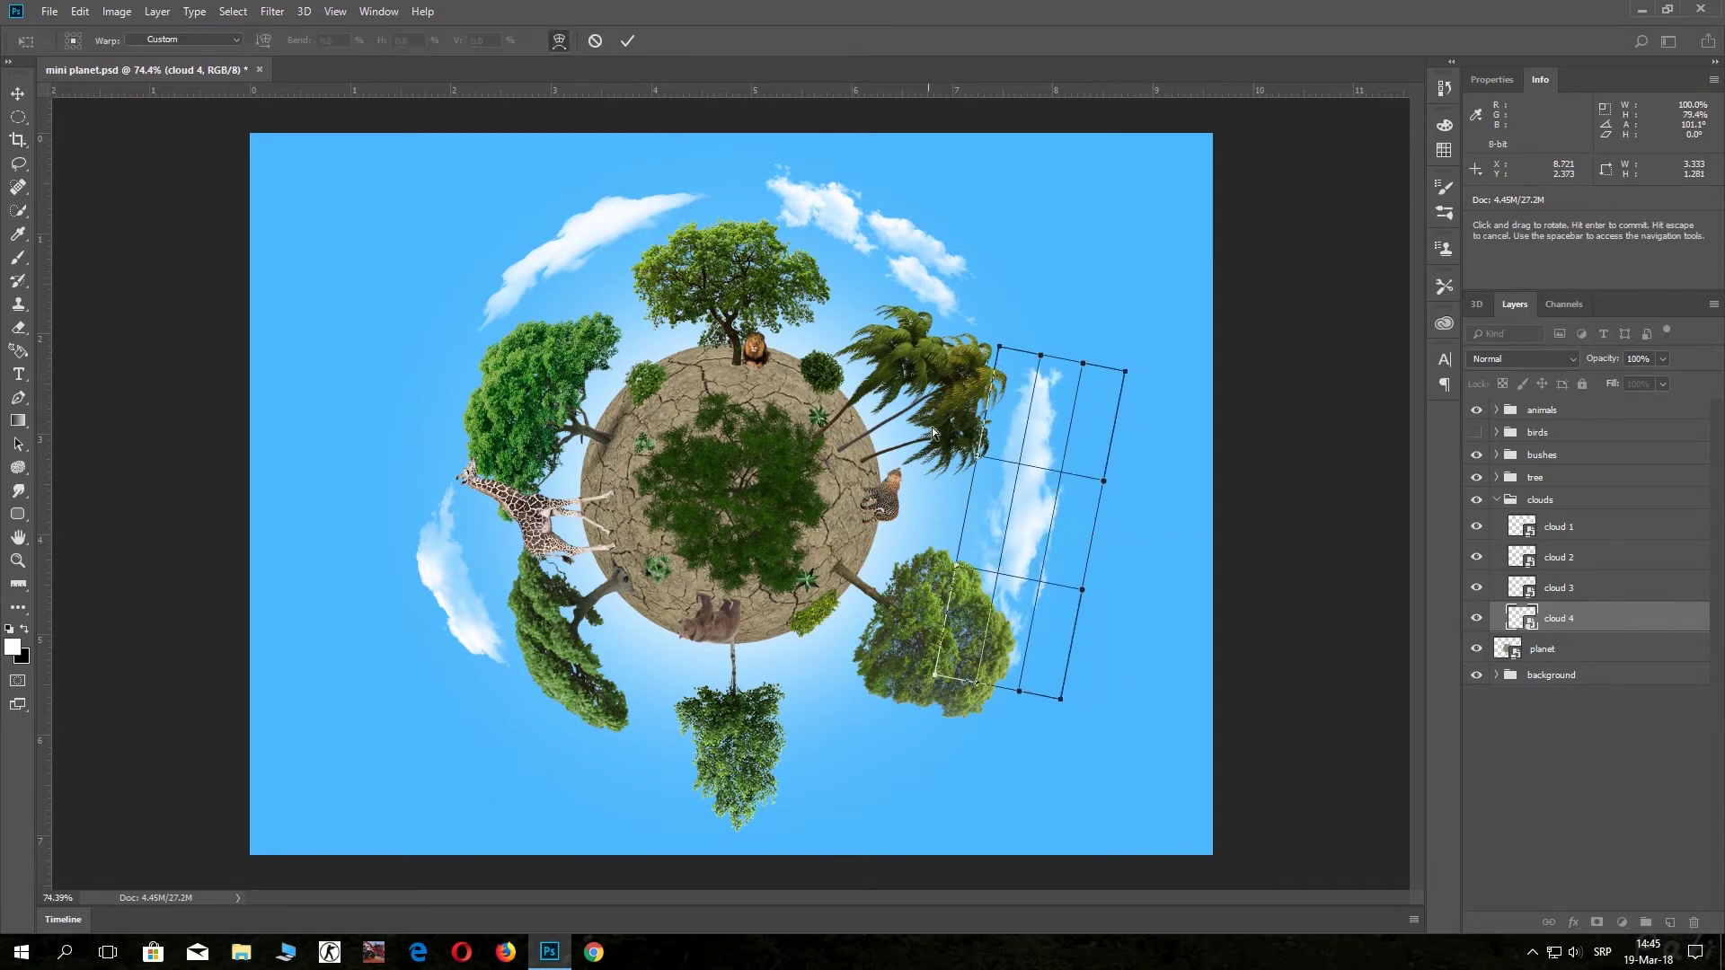
drag(1053, 530, 1082, 530)
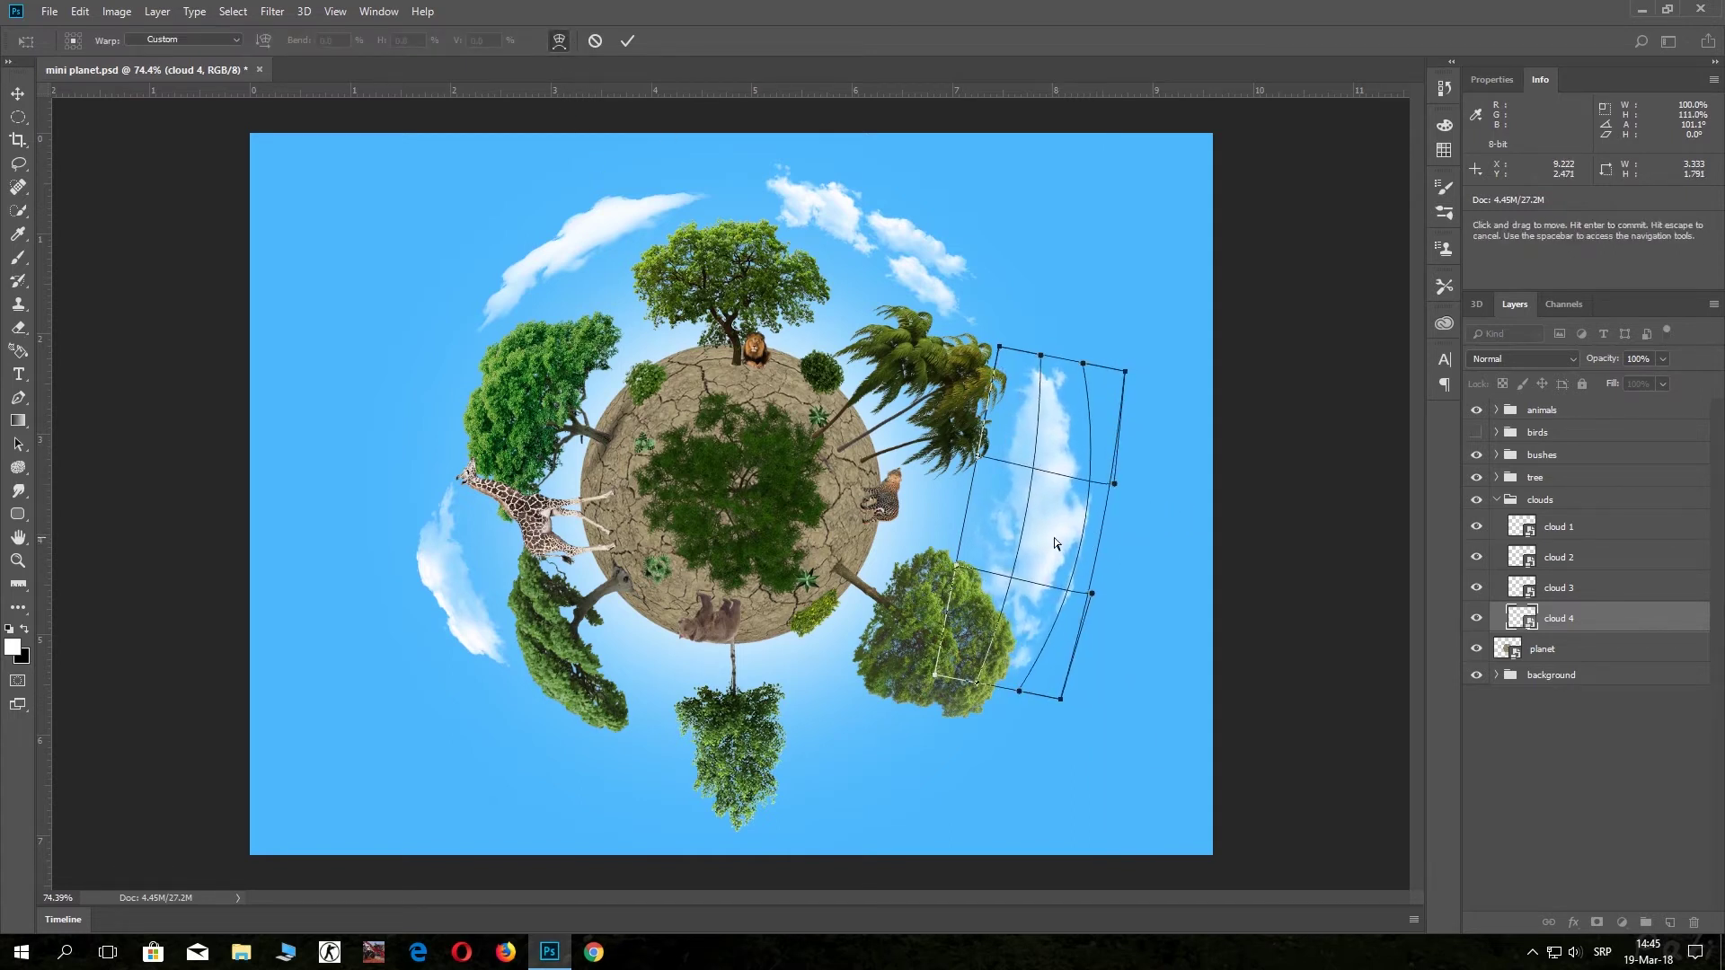
click(592, 42)
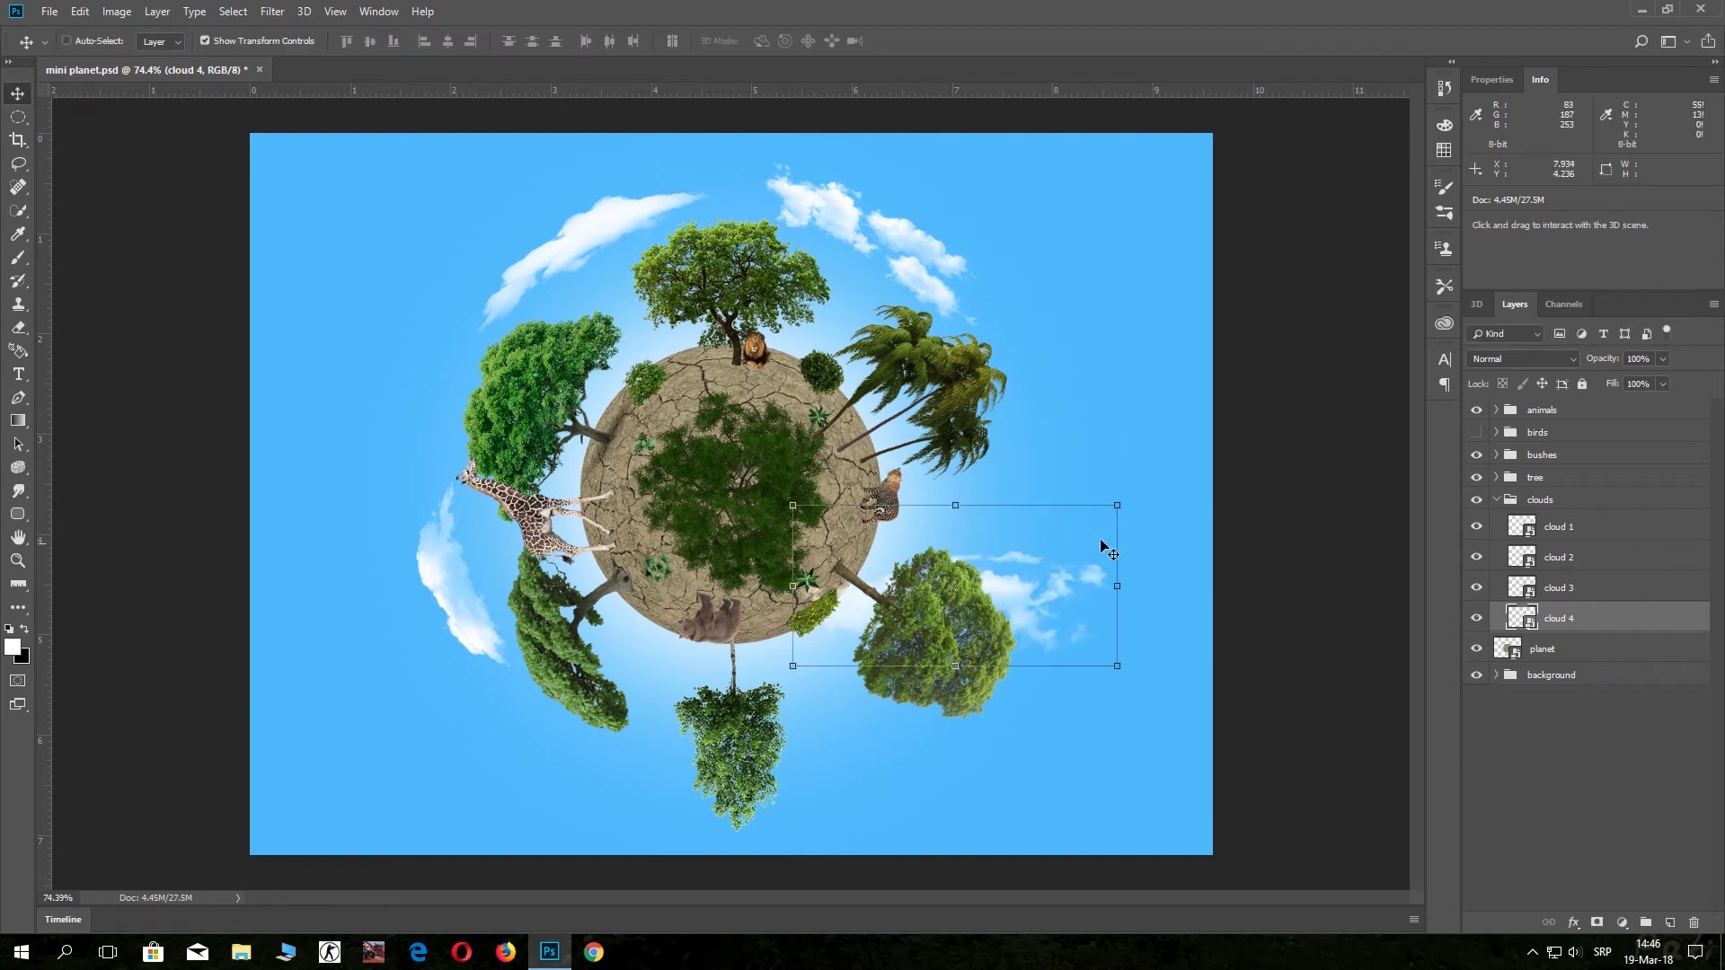
Rotate cloud 4 about 120° and warp it into a curve around the planet.
key(ctrl+t)
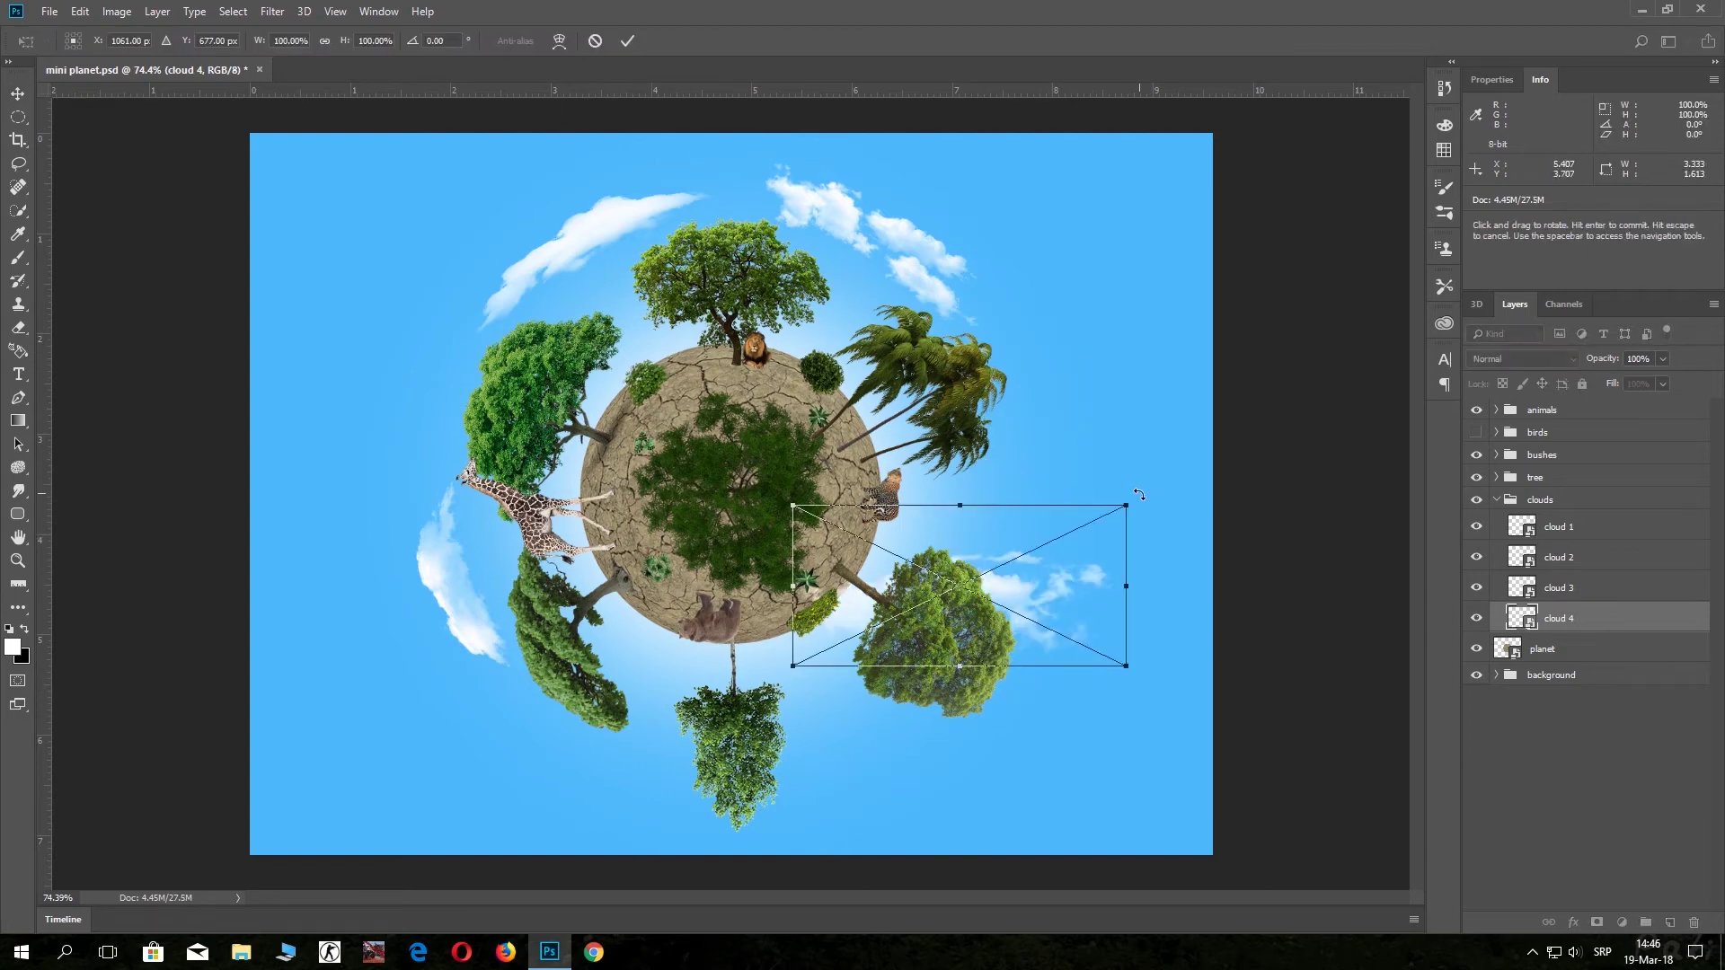
mouse_move(1138, 494)
mouse_down()
mouse_move(1047, 705)
mouse_move(1002, 714)
mouse_move(961, 674)
mouse_up()
drag(1033, 545, 1084, 532)
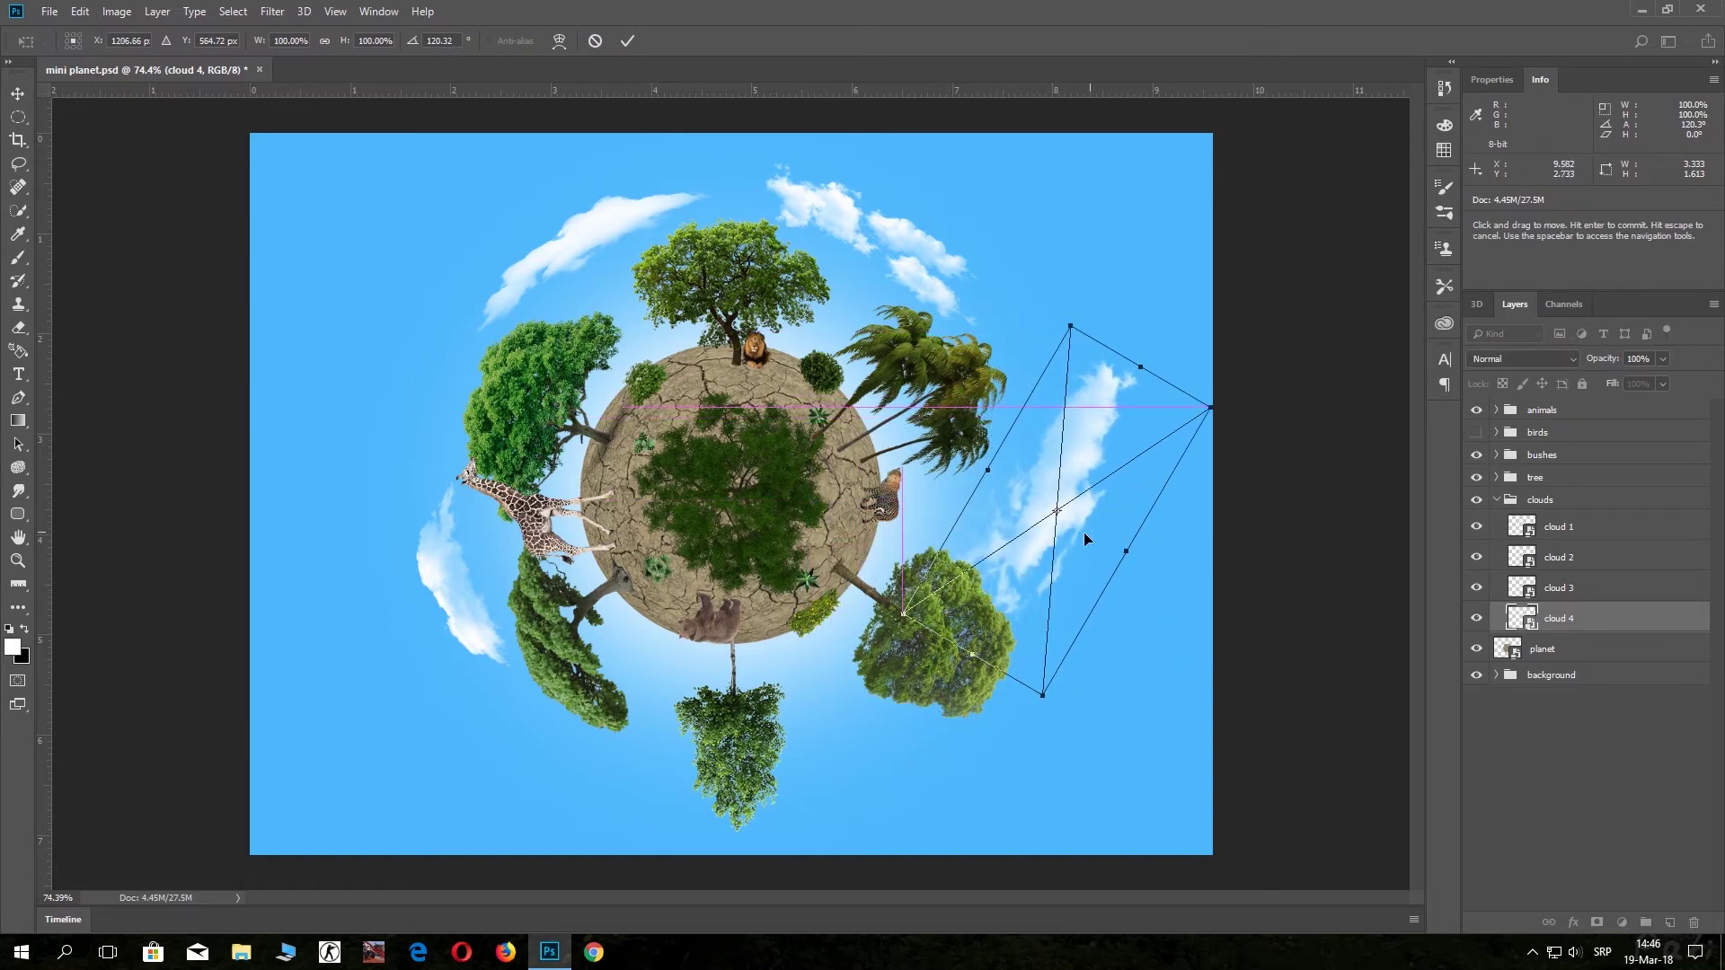
click(558, 40)
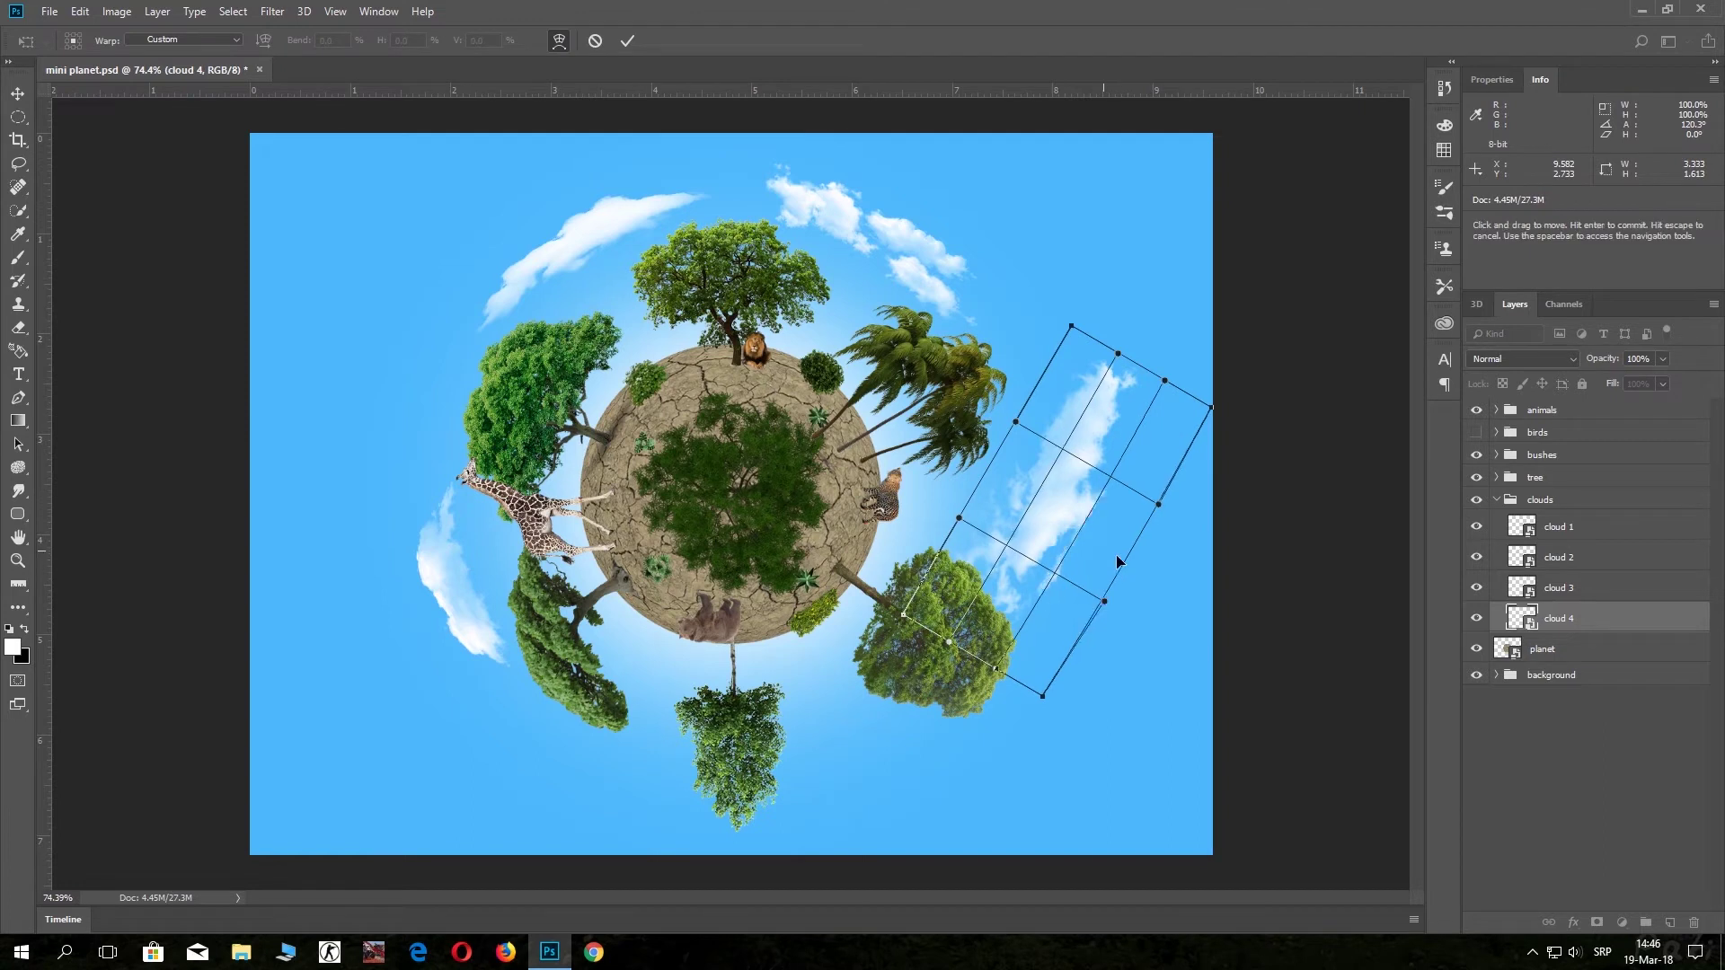
drag(1117, 561, 1130, 566)
drag(1006, 499, 1039, 510)
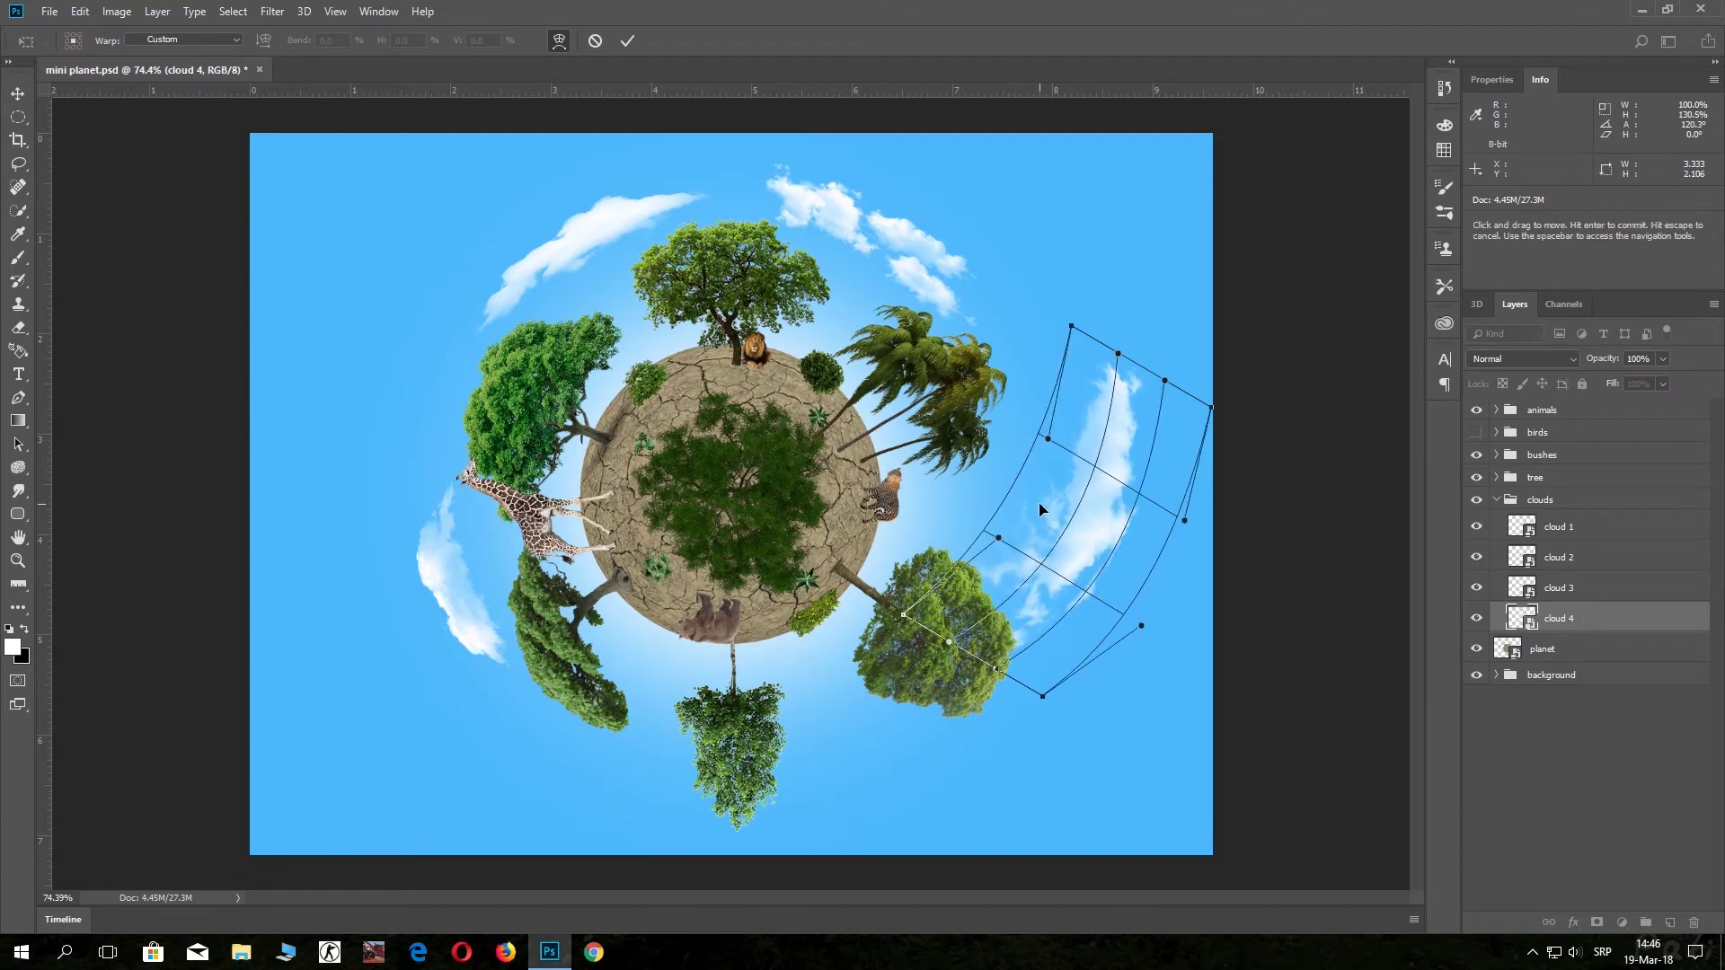
click(627, 41)
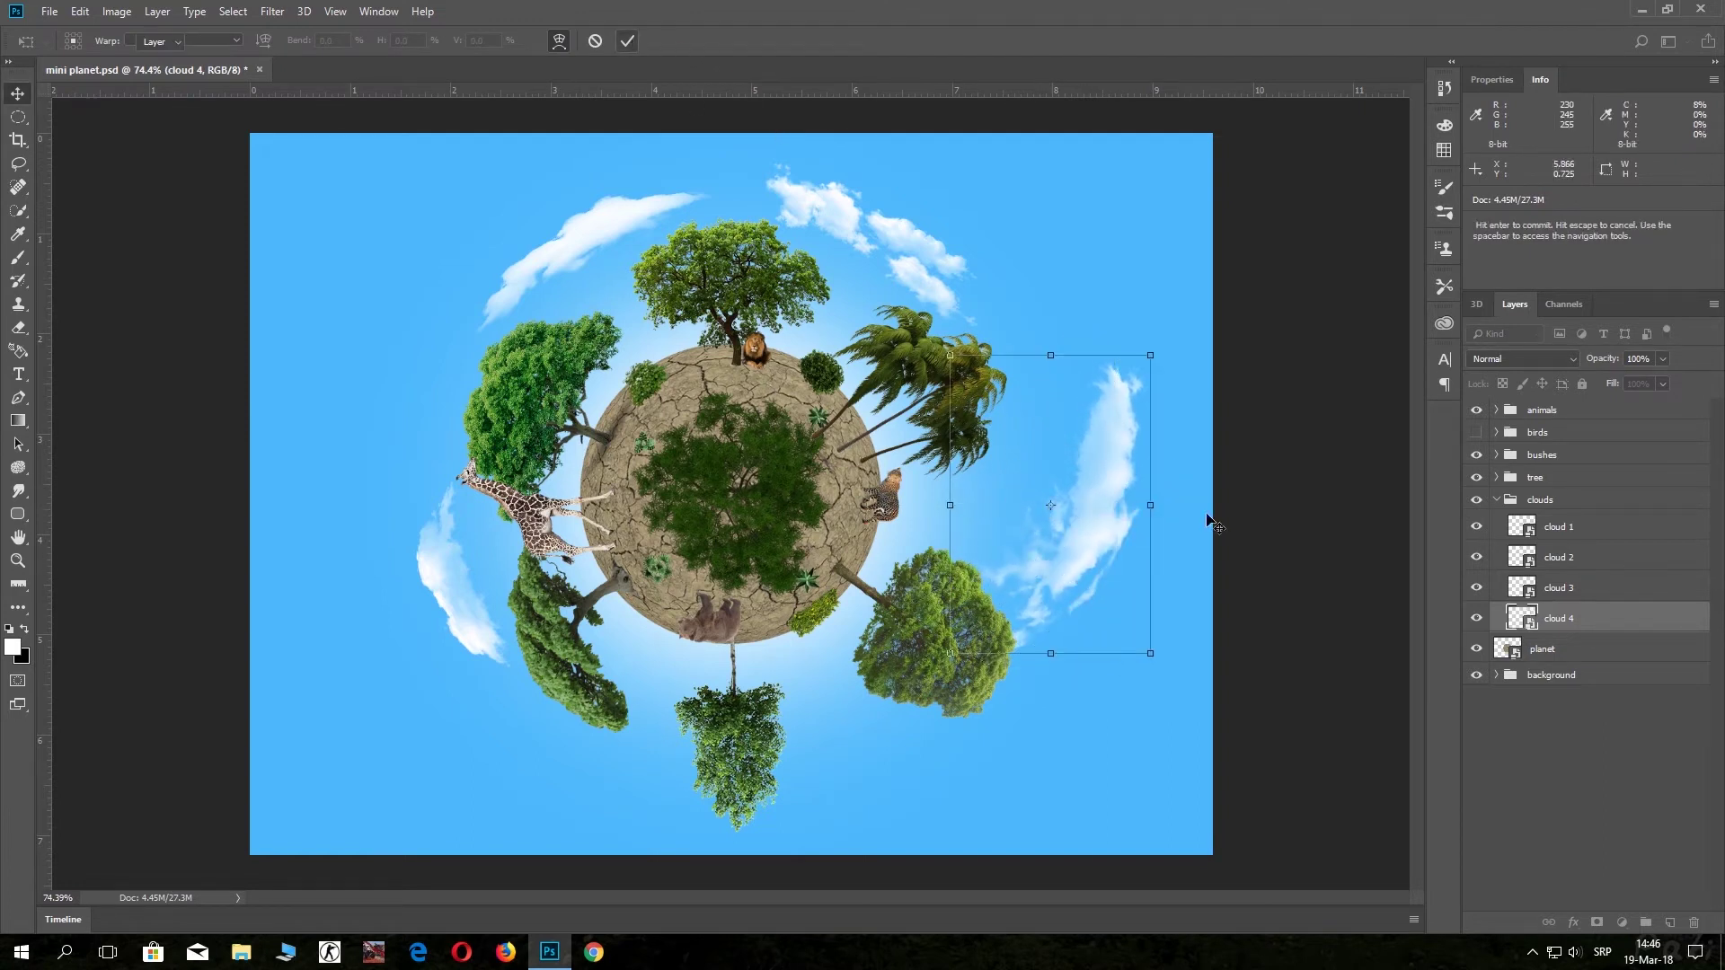
Tilt the curved cloud 4 to about 115° and move it to the planet's lower right.
mouse_move(1177, 667)
mouse_down()
mouse_move(1208, 605)
mouse_move(1190, 629)
mouse_up()
mouse_move(1123, 544)
mouse_down()
mouse_move(1116, 516)
mouse_move(1048, 688)
mouse_up()
drag(1152, 521, 1186, 582)
drag(1062, 696, 1129, 724)
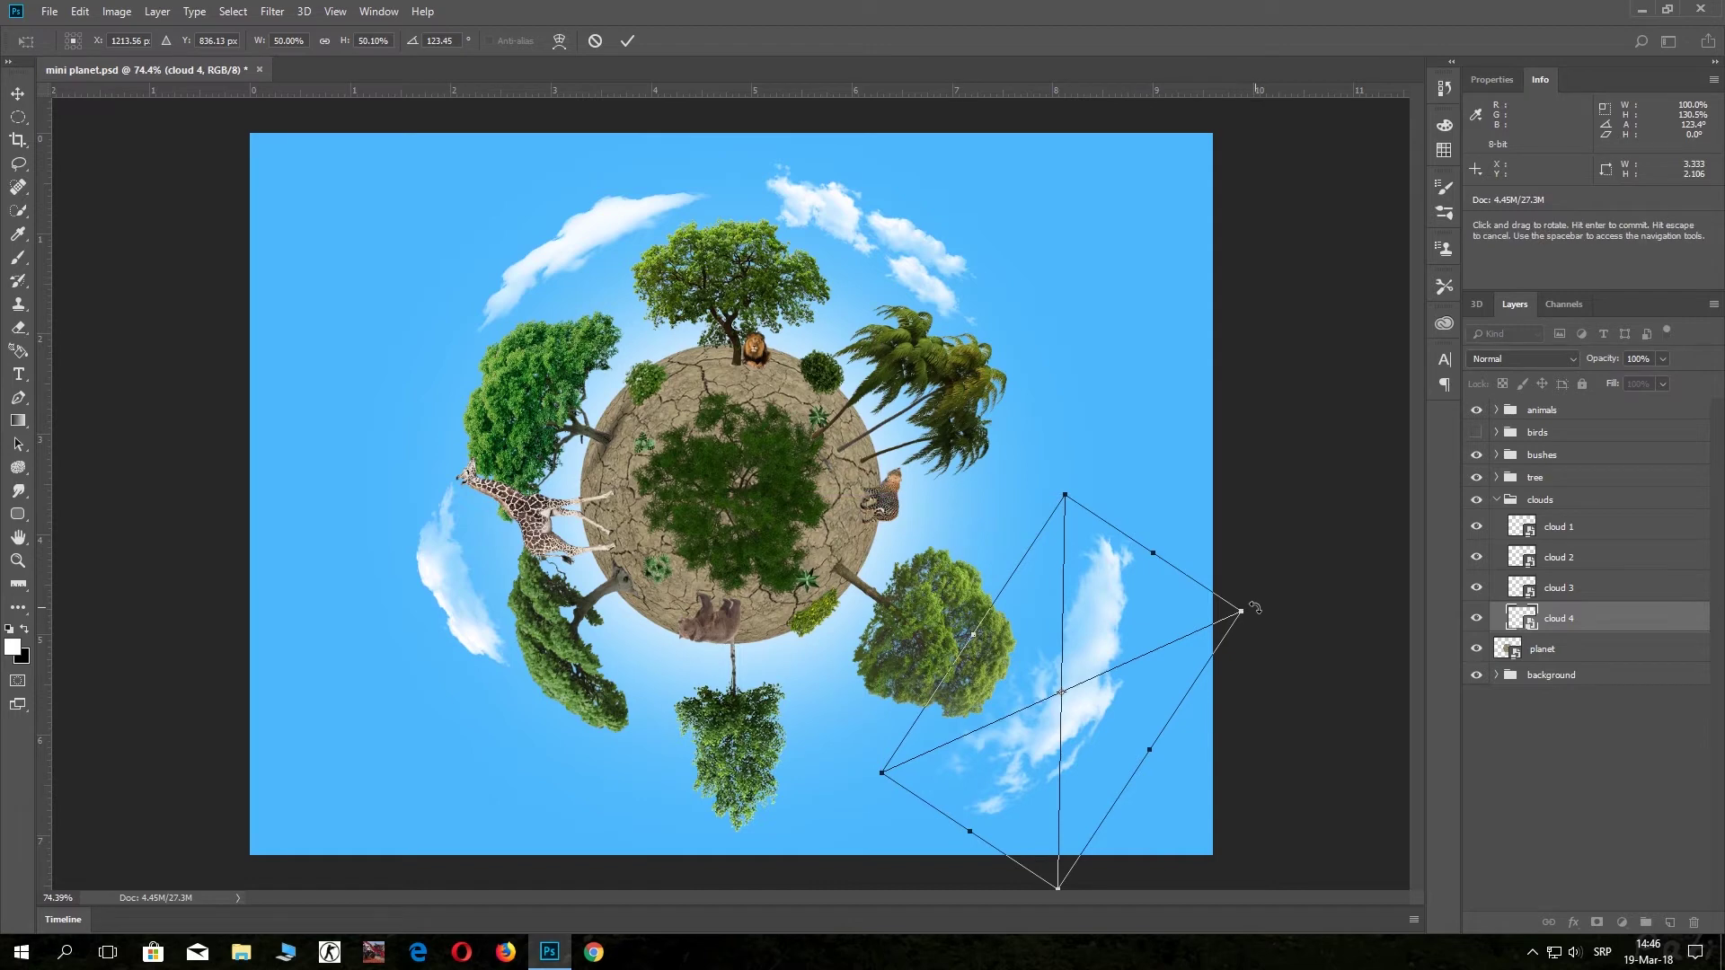
drag(1255, 608, 1238, 577)
drag(1132, 699, 1132, 691)
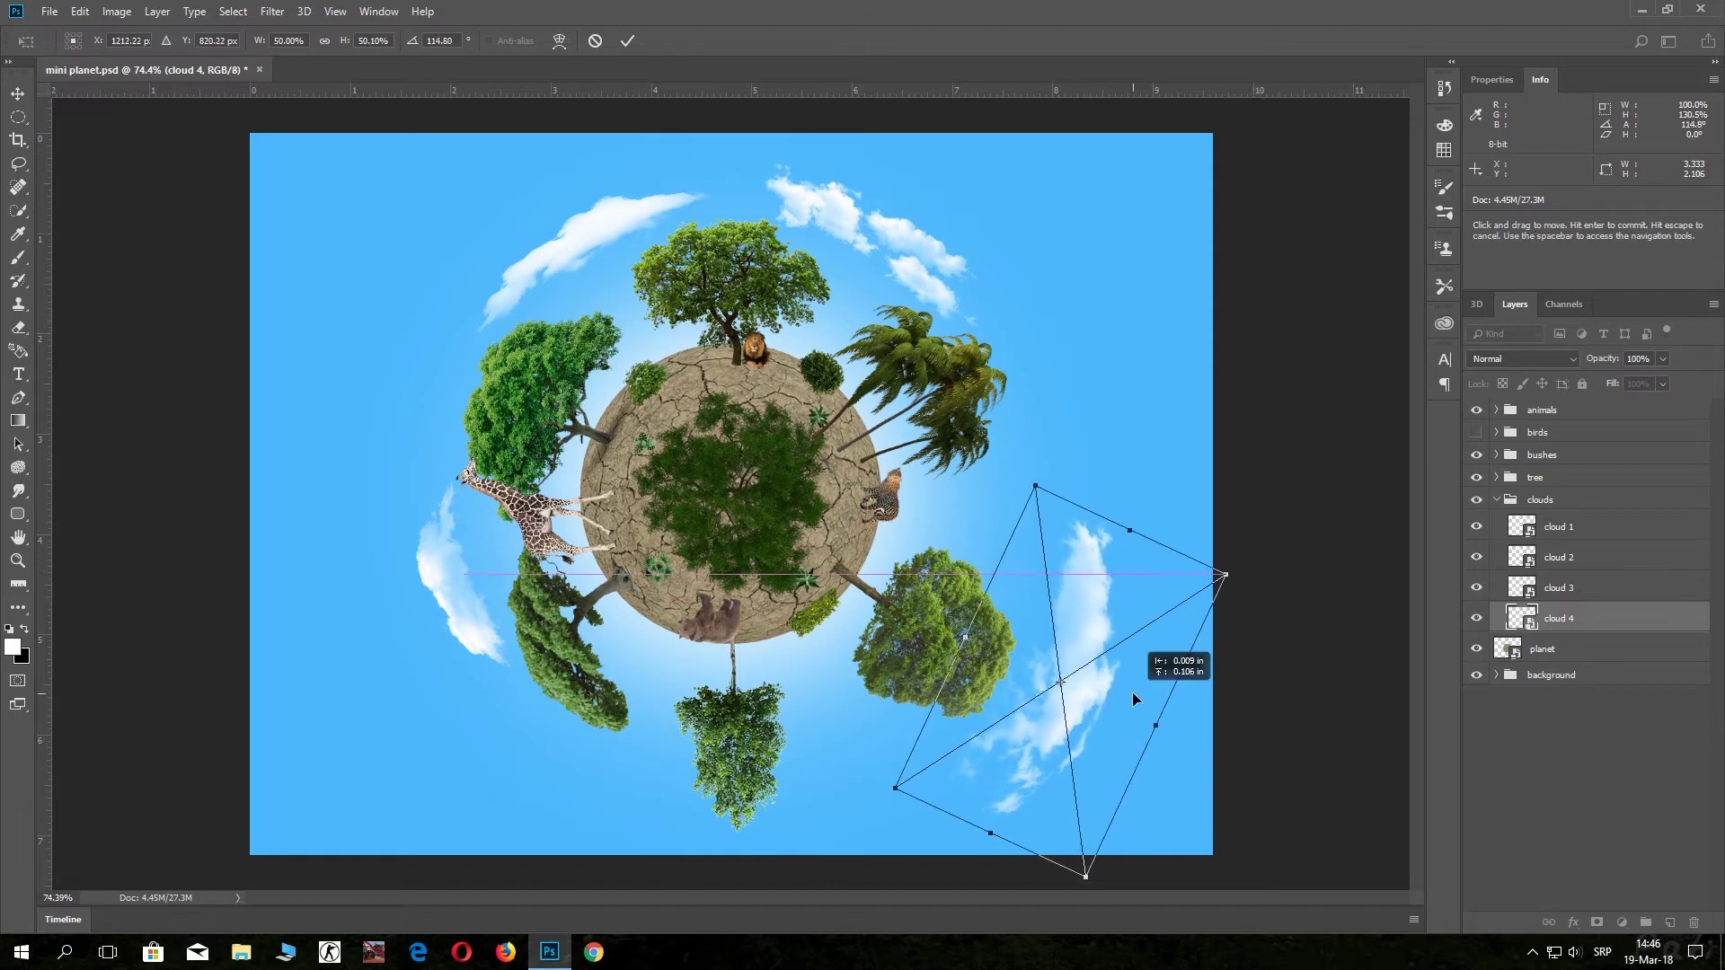
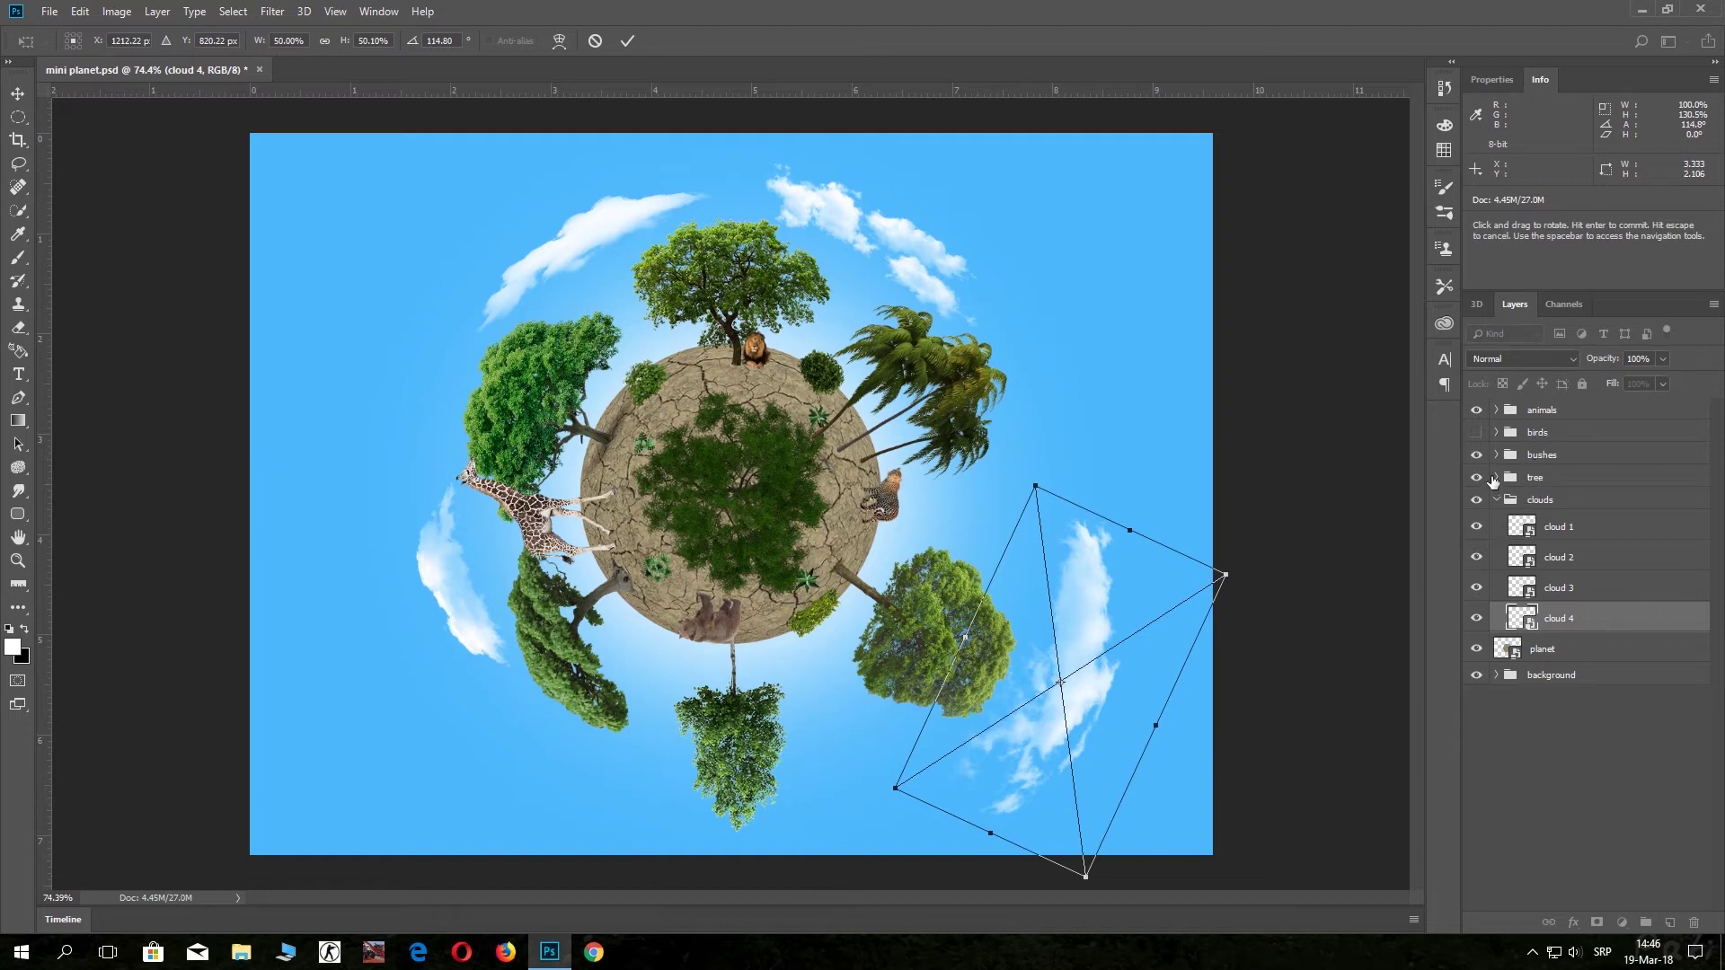
Commit the cloud rotation and select tree 4 in the expanded tree group.
click(628, 42)
click(1518, 483)
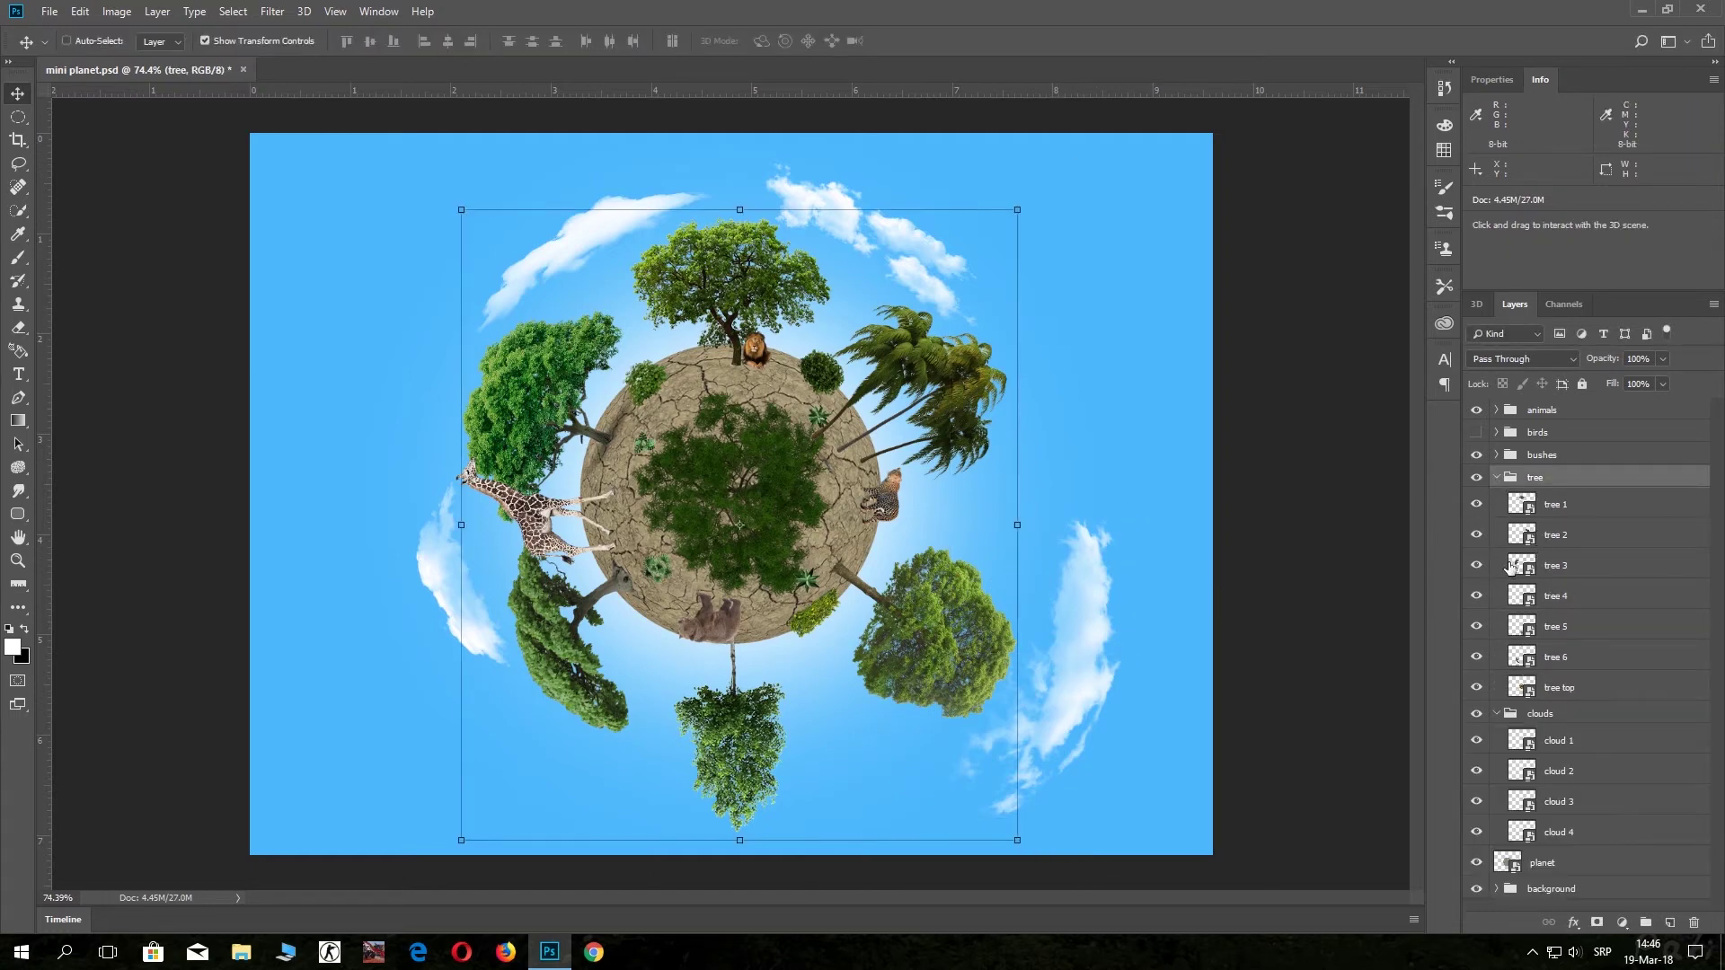
click(1524, 507)
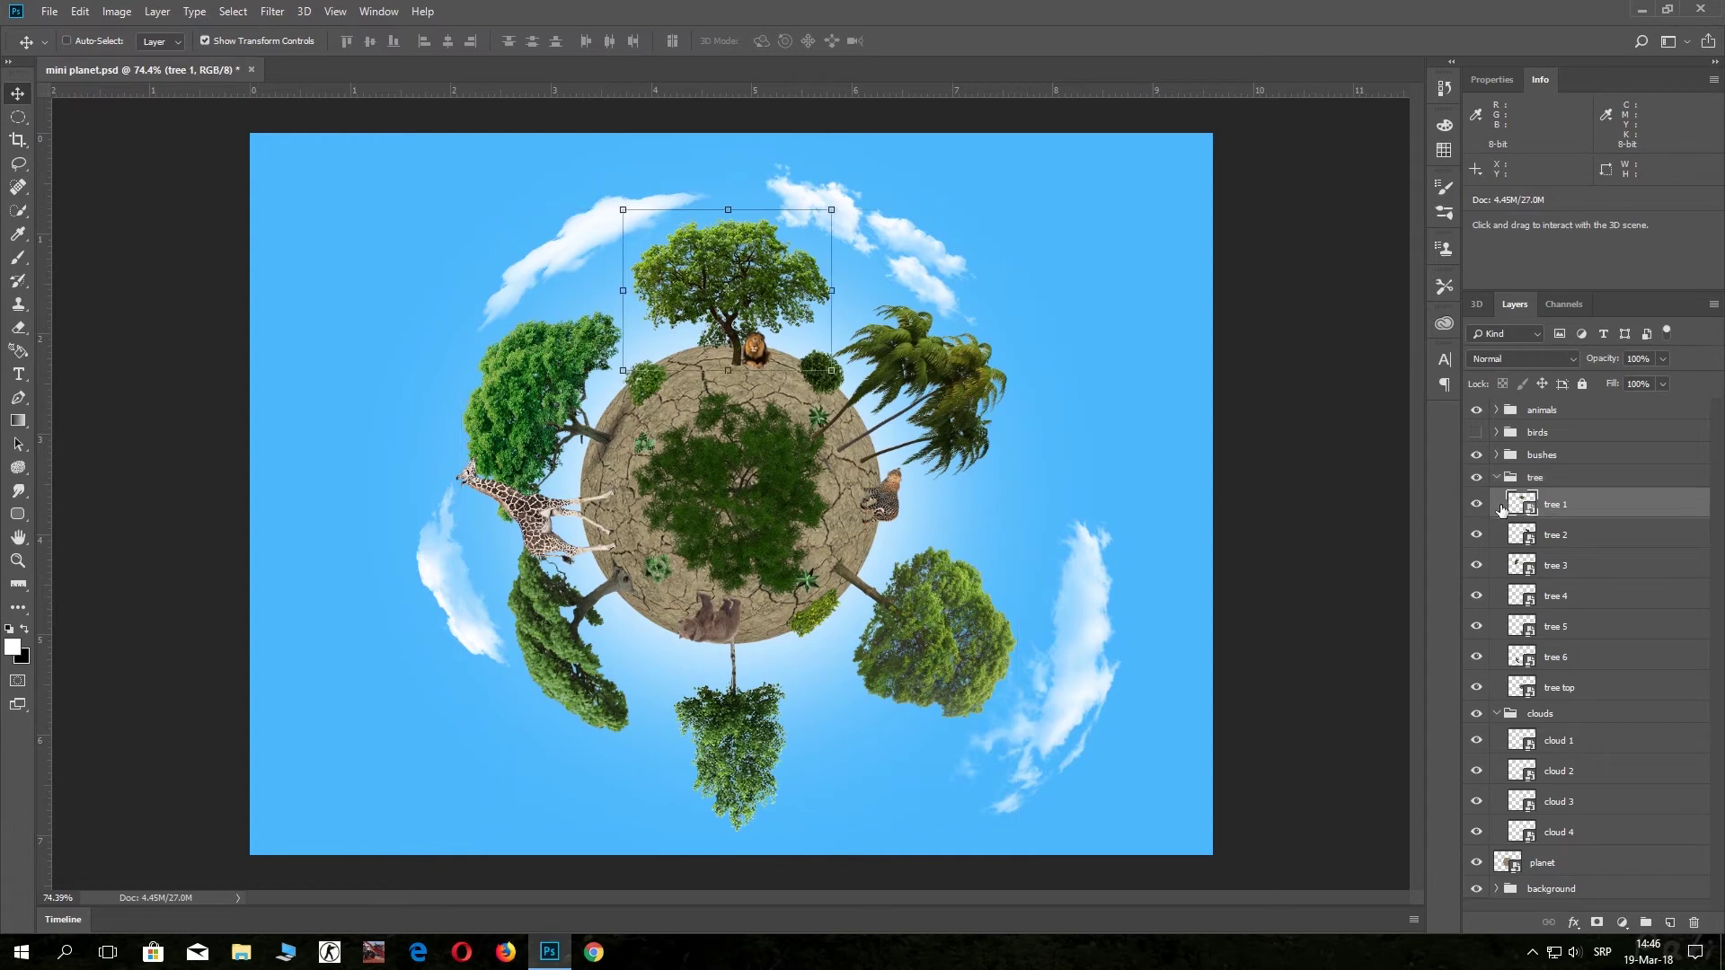
click(1514, 539)
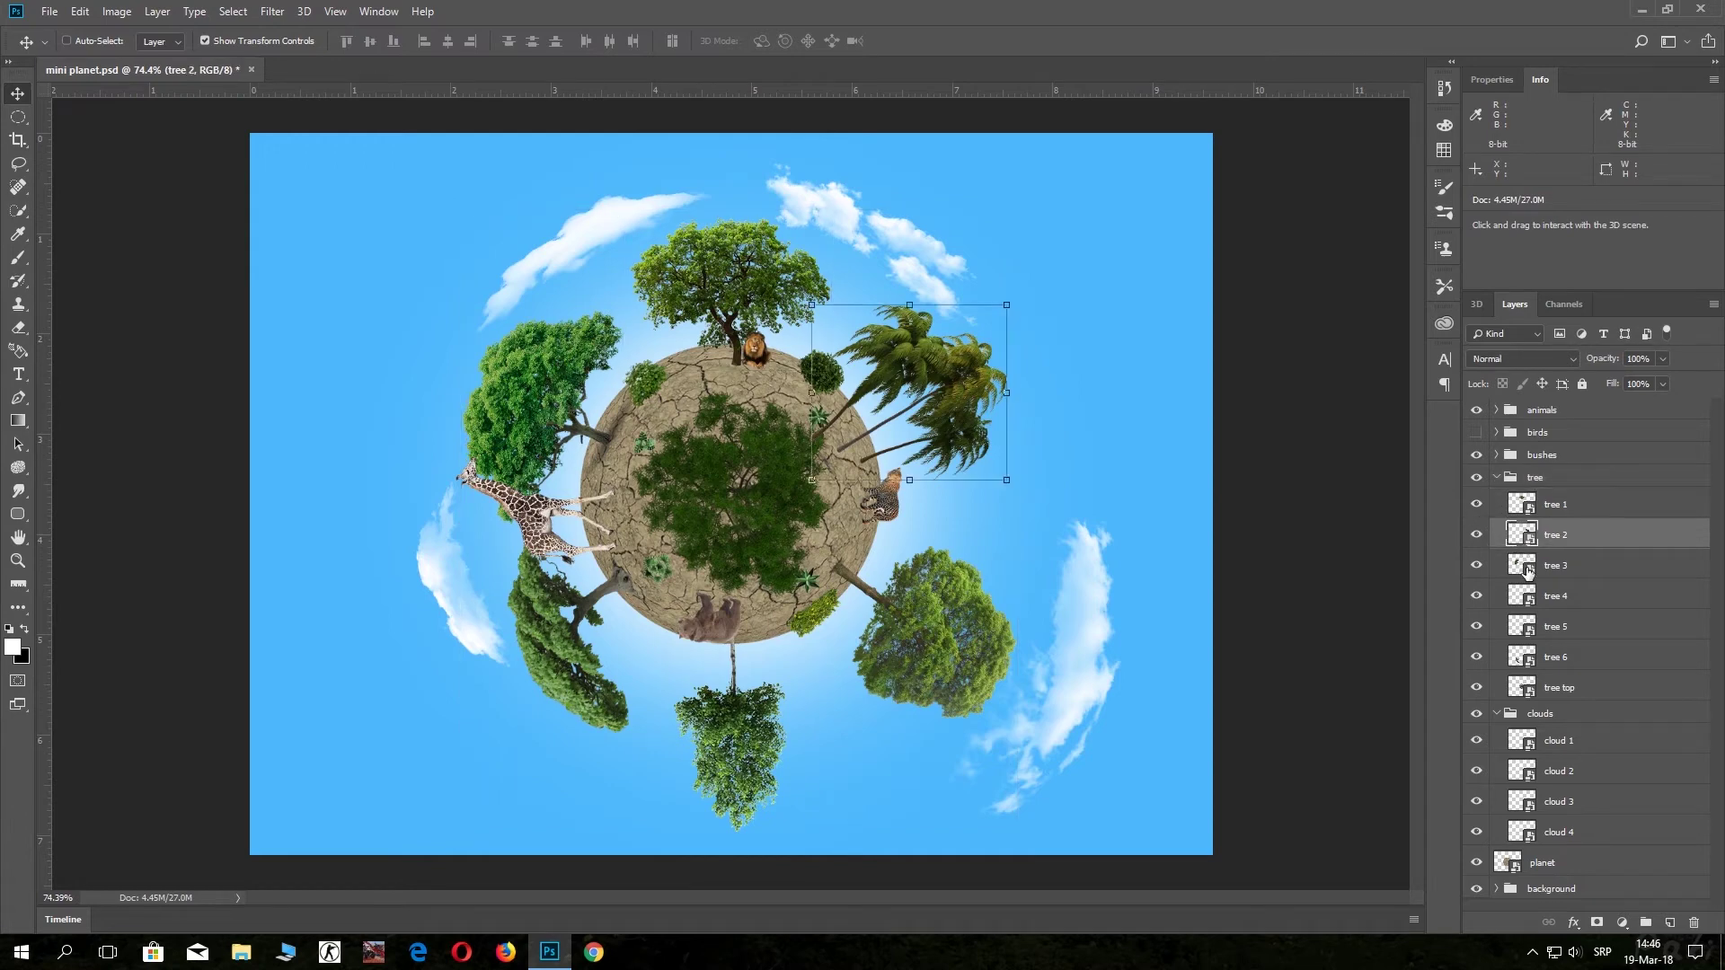
click(1527, 571)
click(1531, 606)
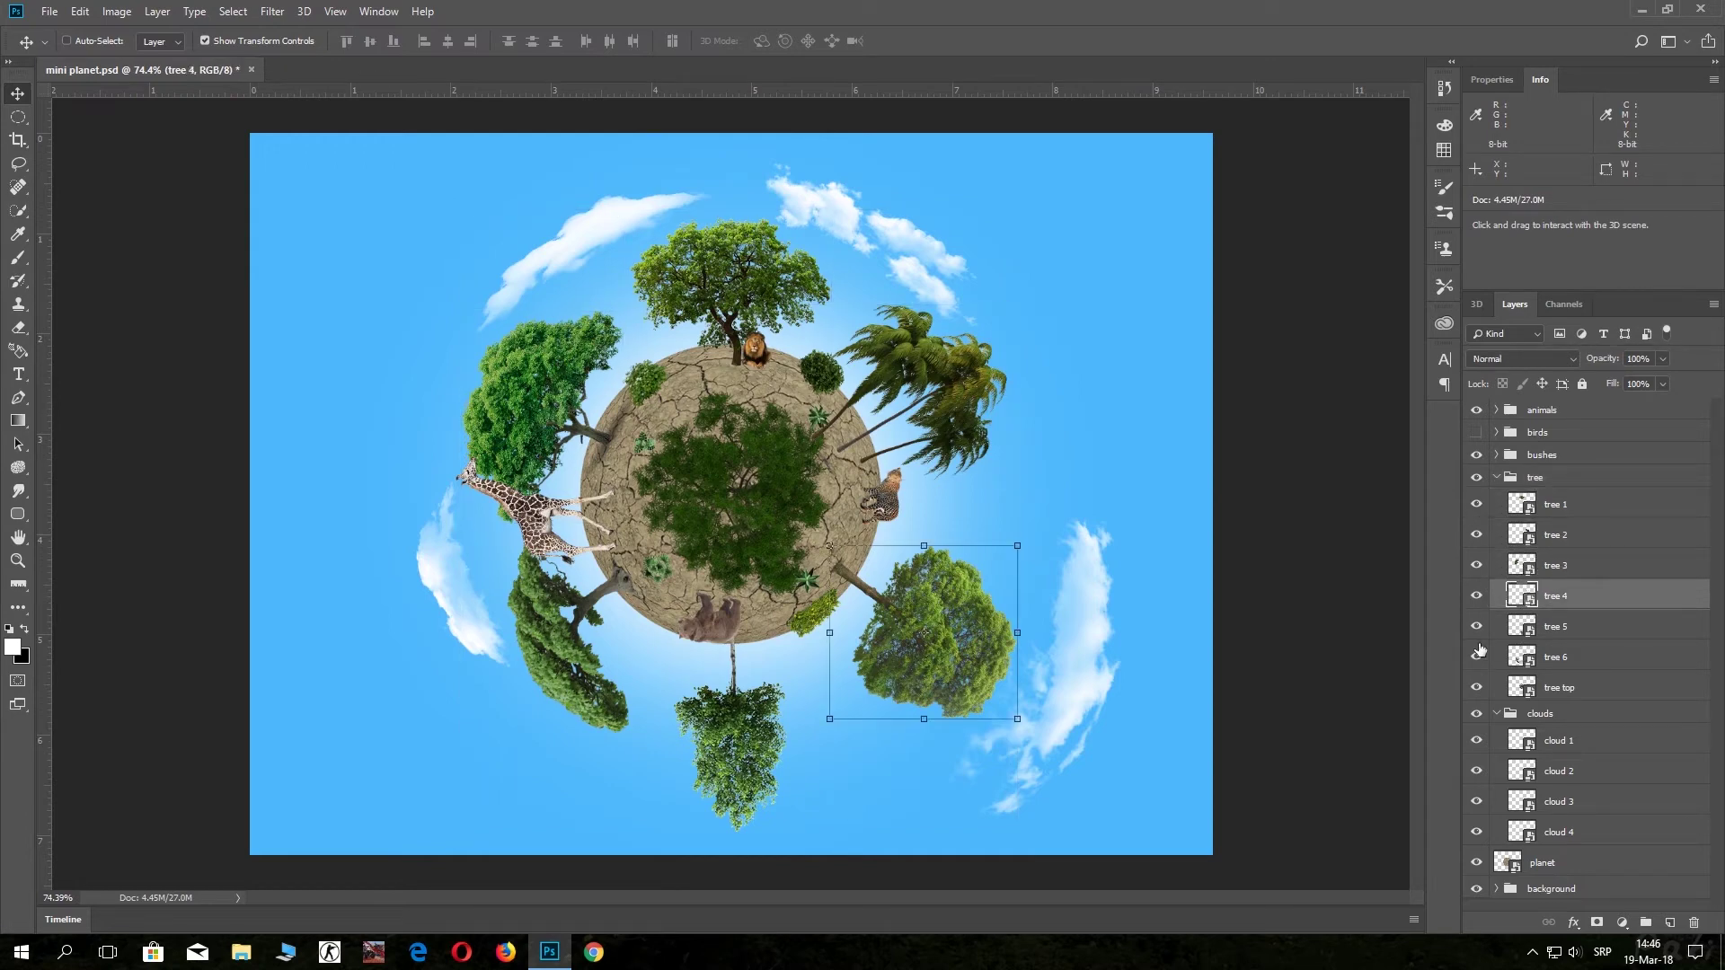
Tilt tree 4 outward, shrink it to about 8%, and set it on the planet's rim.
drag(1023, 722, 955, 759)
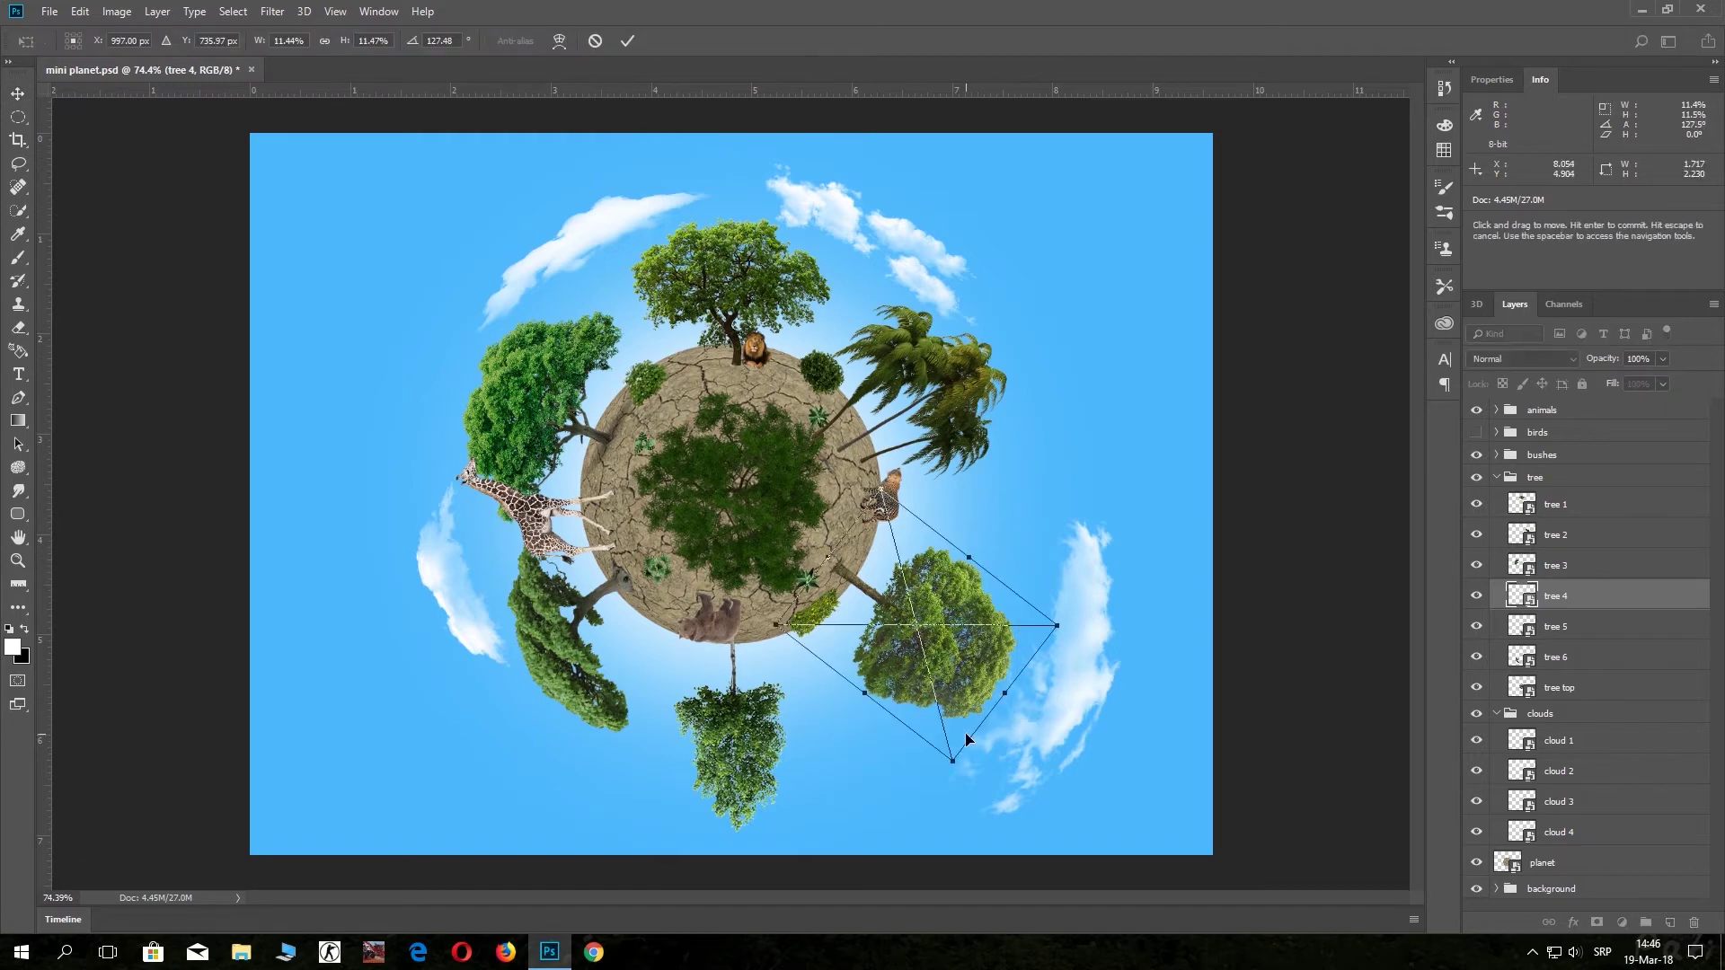
drag(953, 764, 931, 682)
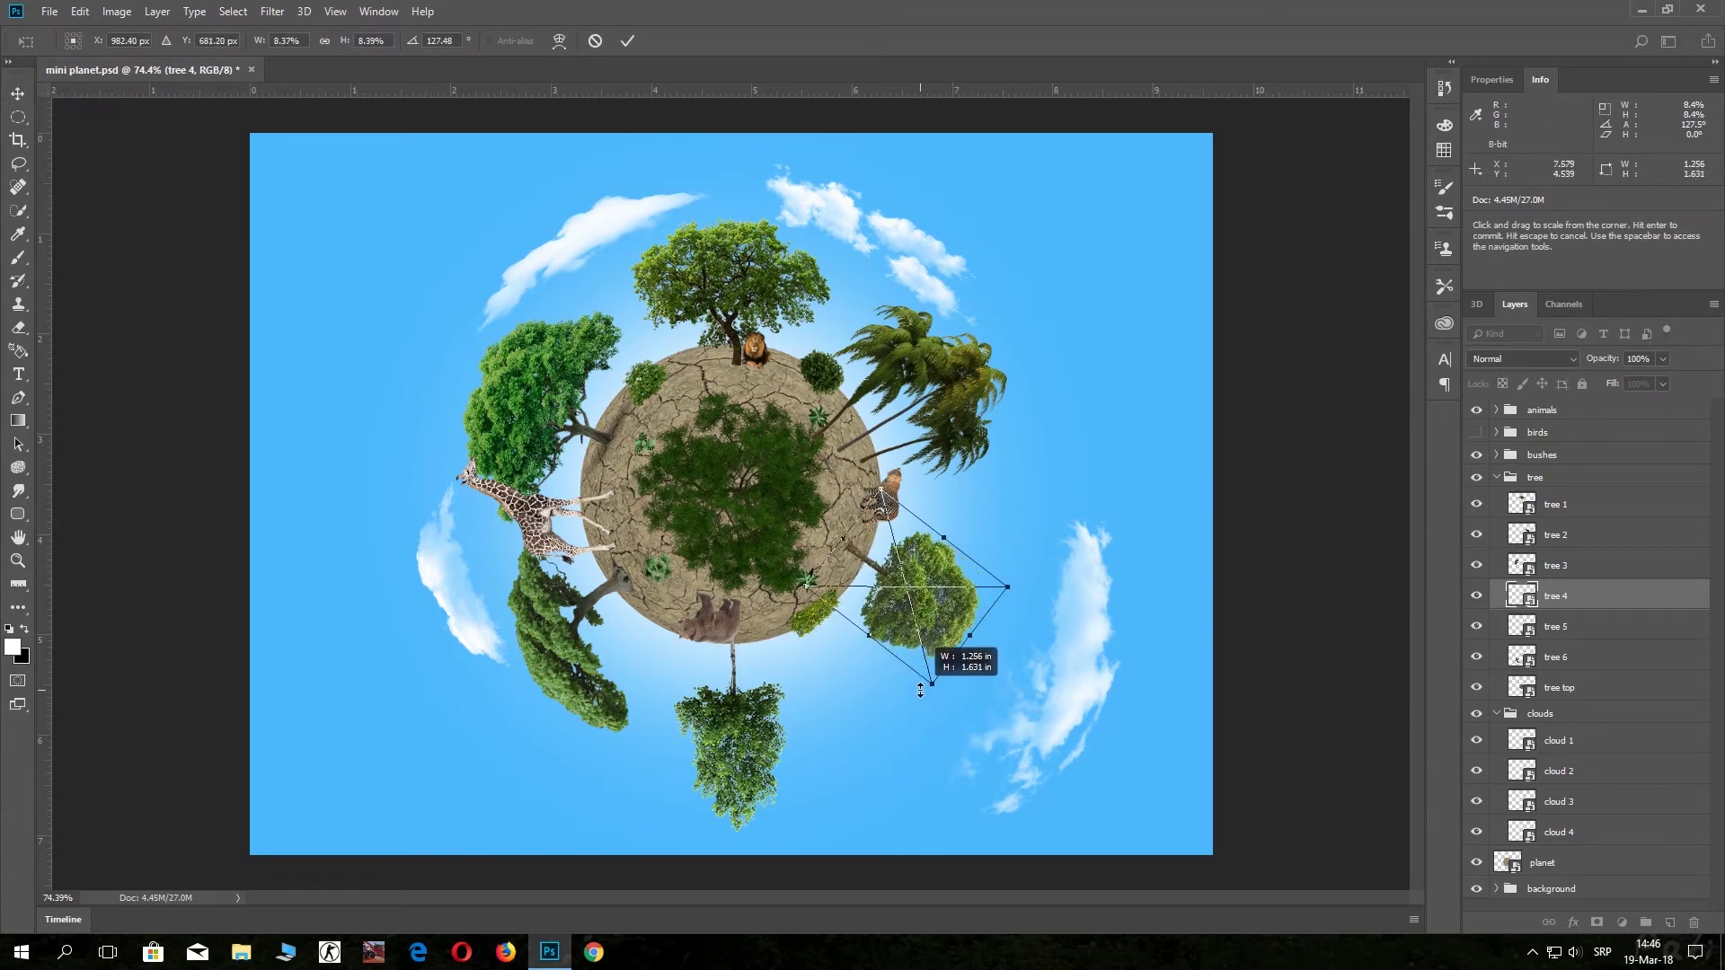
drag(946, 614, 940, 626)
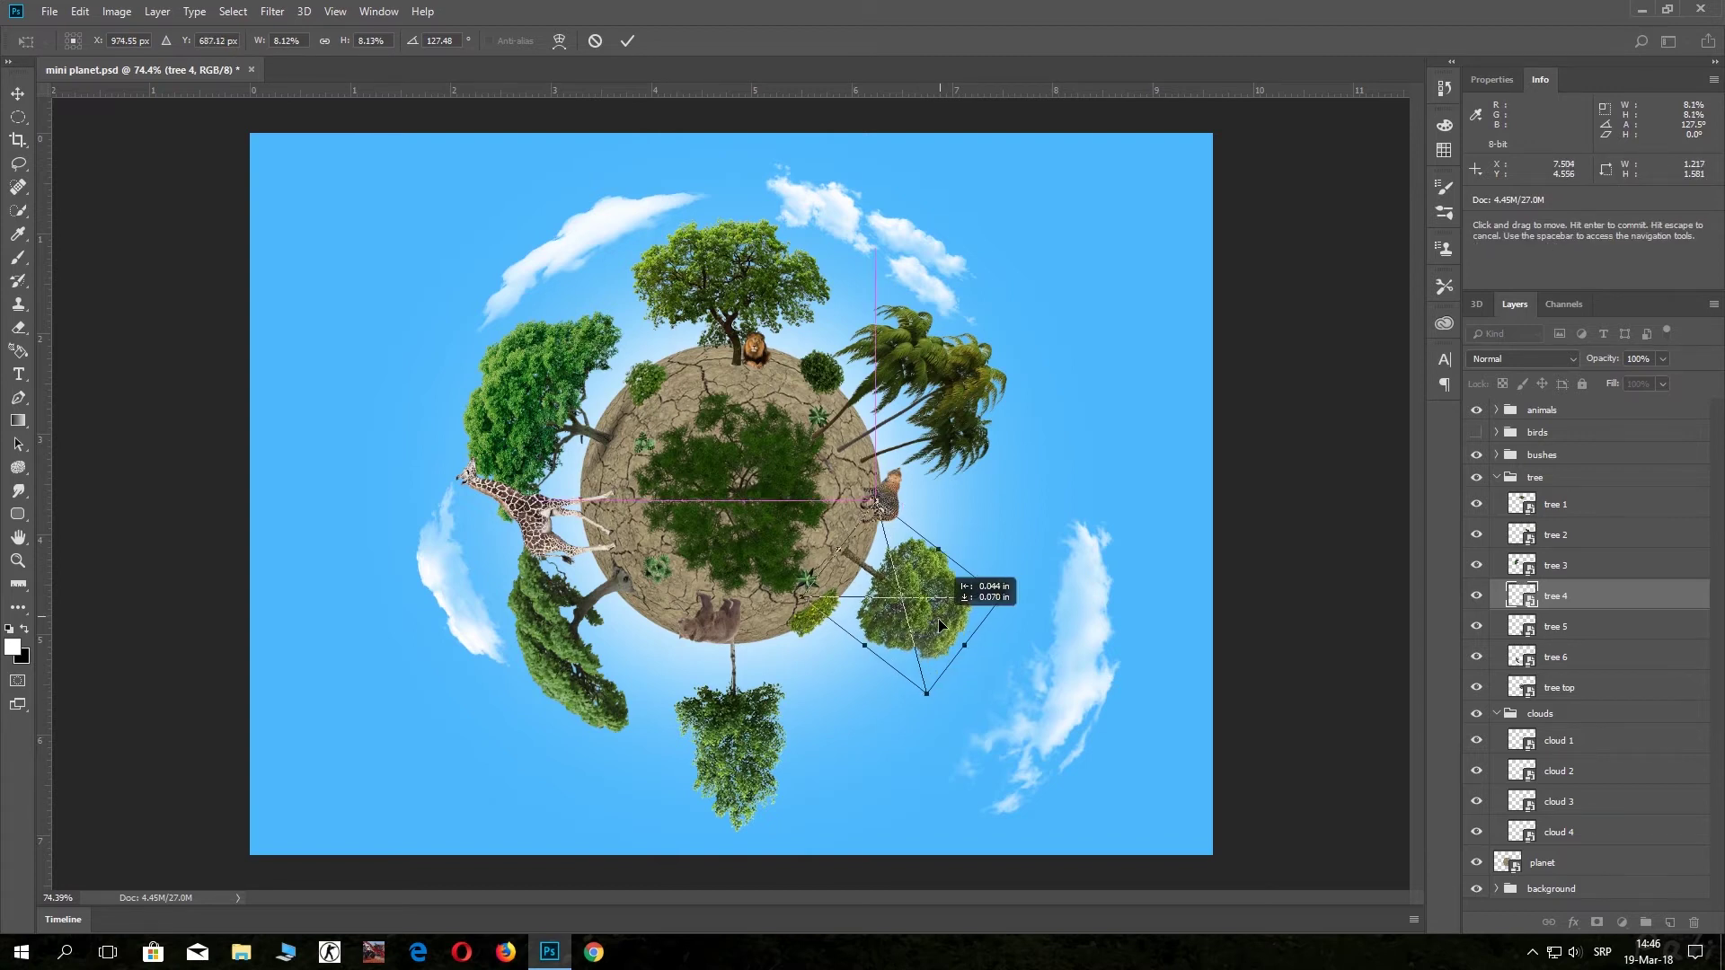
click(628, 41)
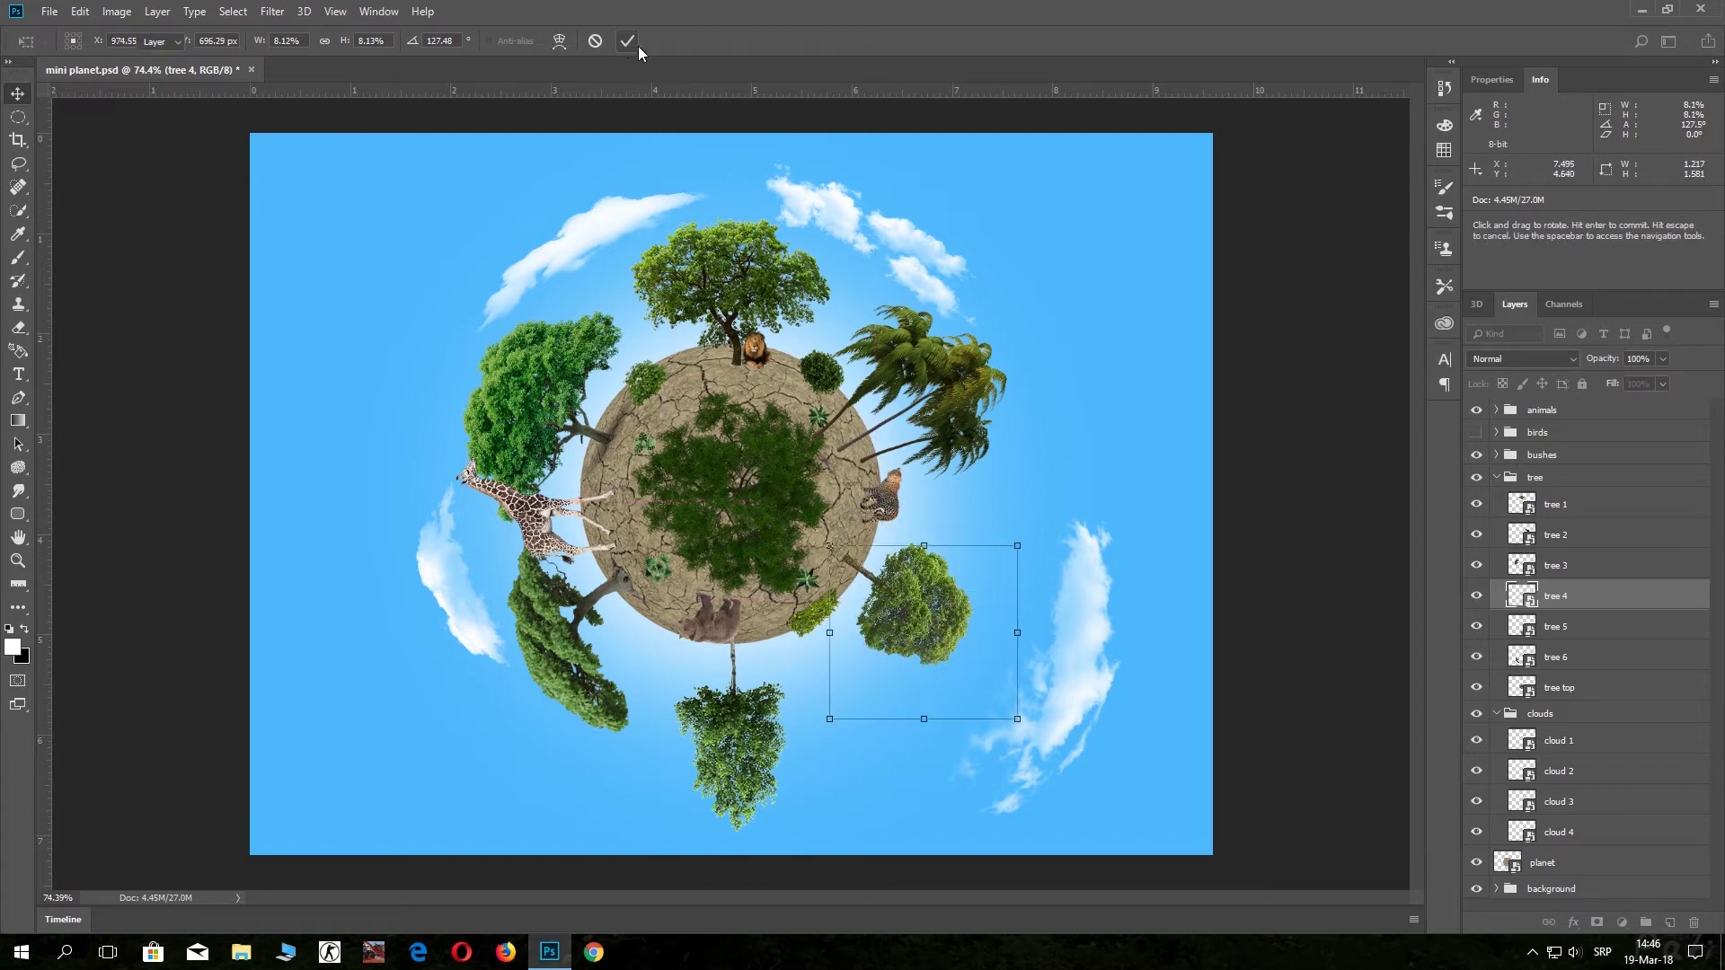
Collapse the tree group, select cloud 4, and move it up and left.
click(1496, 479)
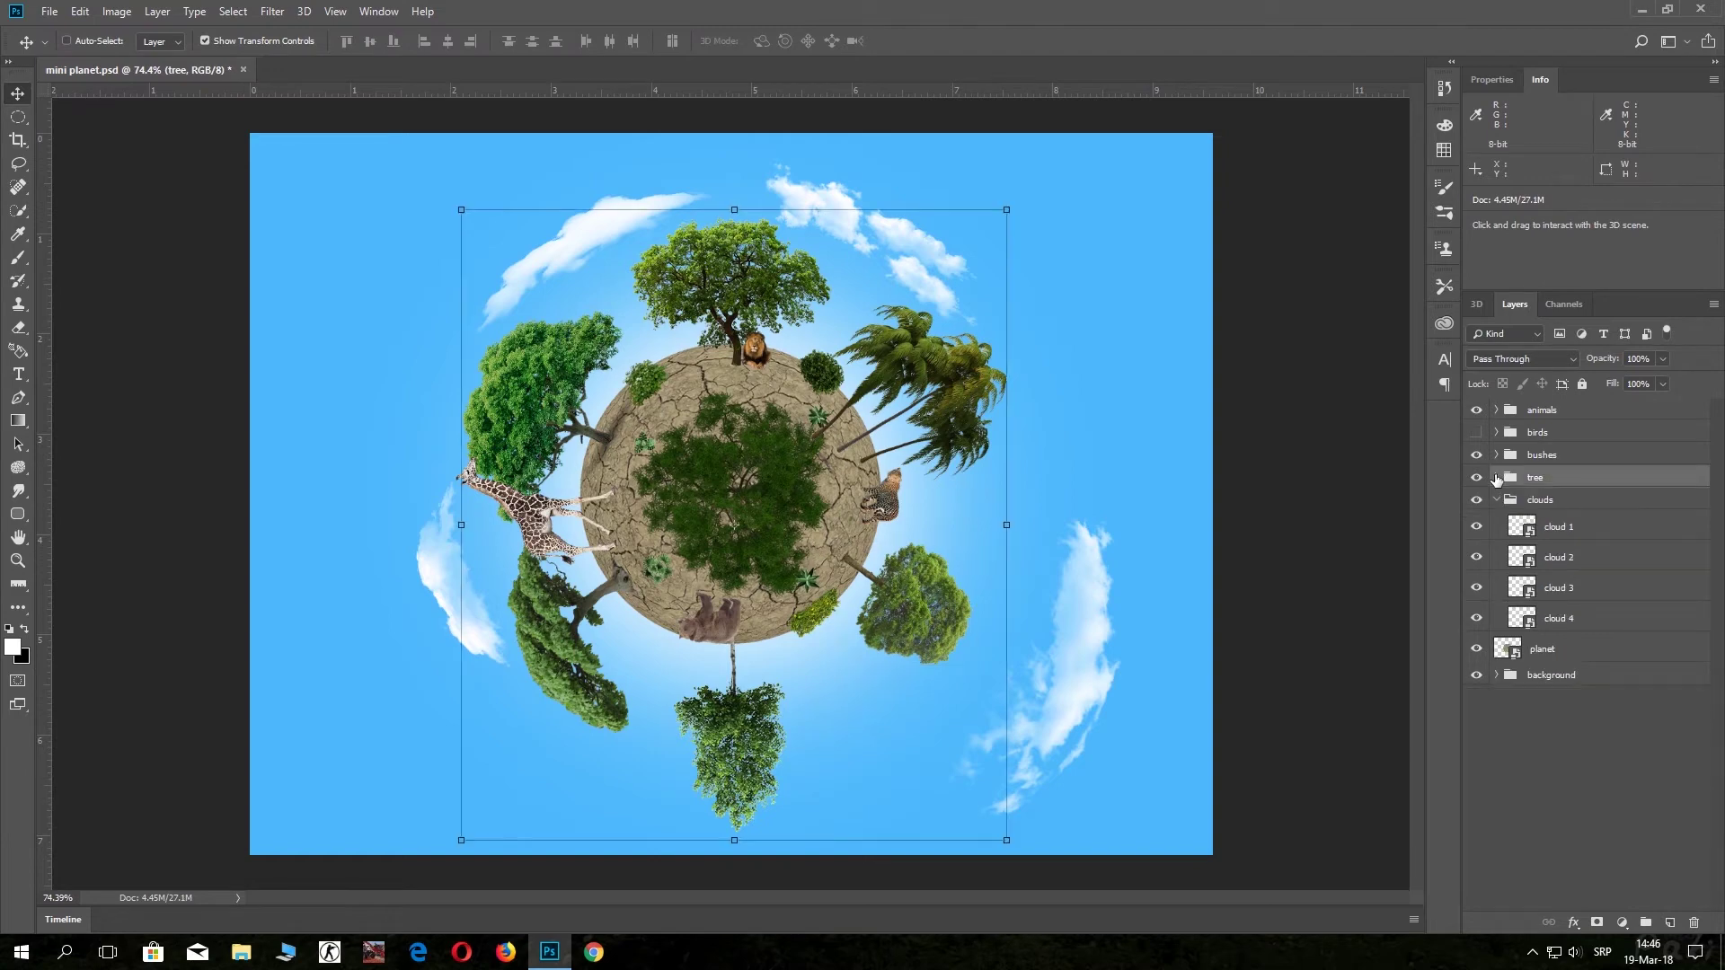
click(1521, 593)
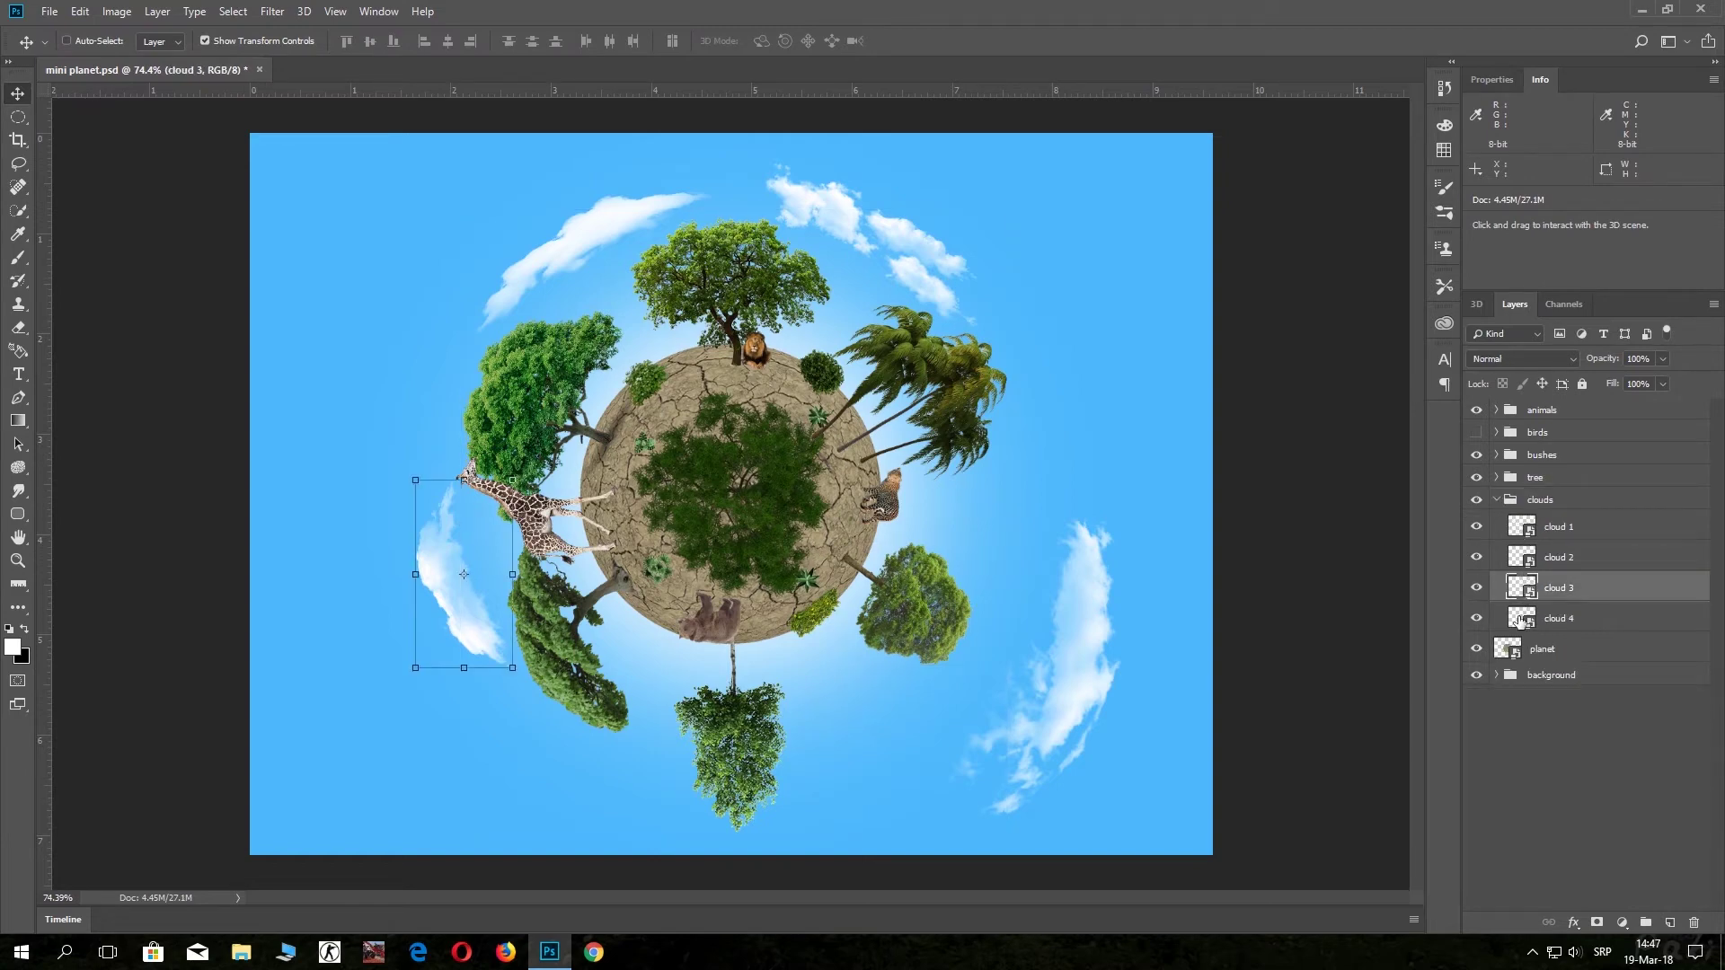
click(1521, 620)
drag(1068, 719, 1024, 696)
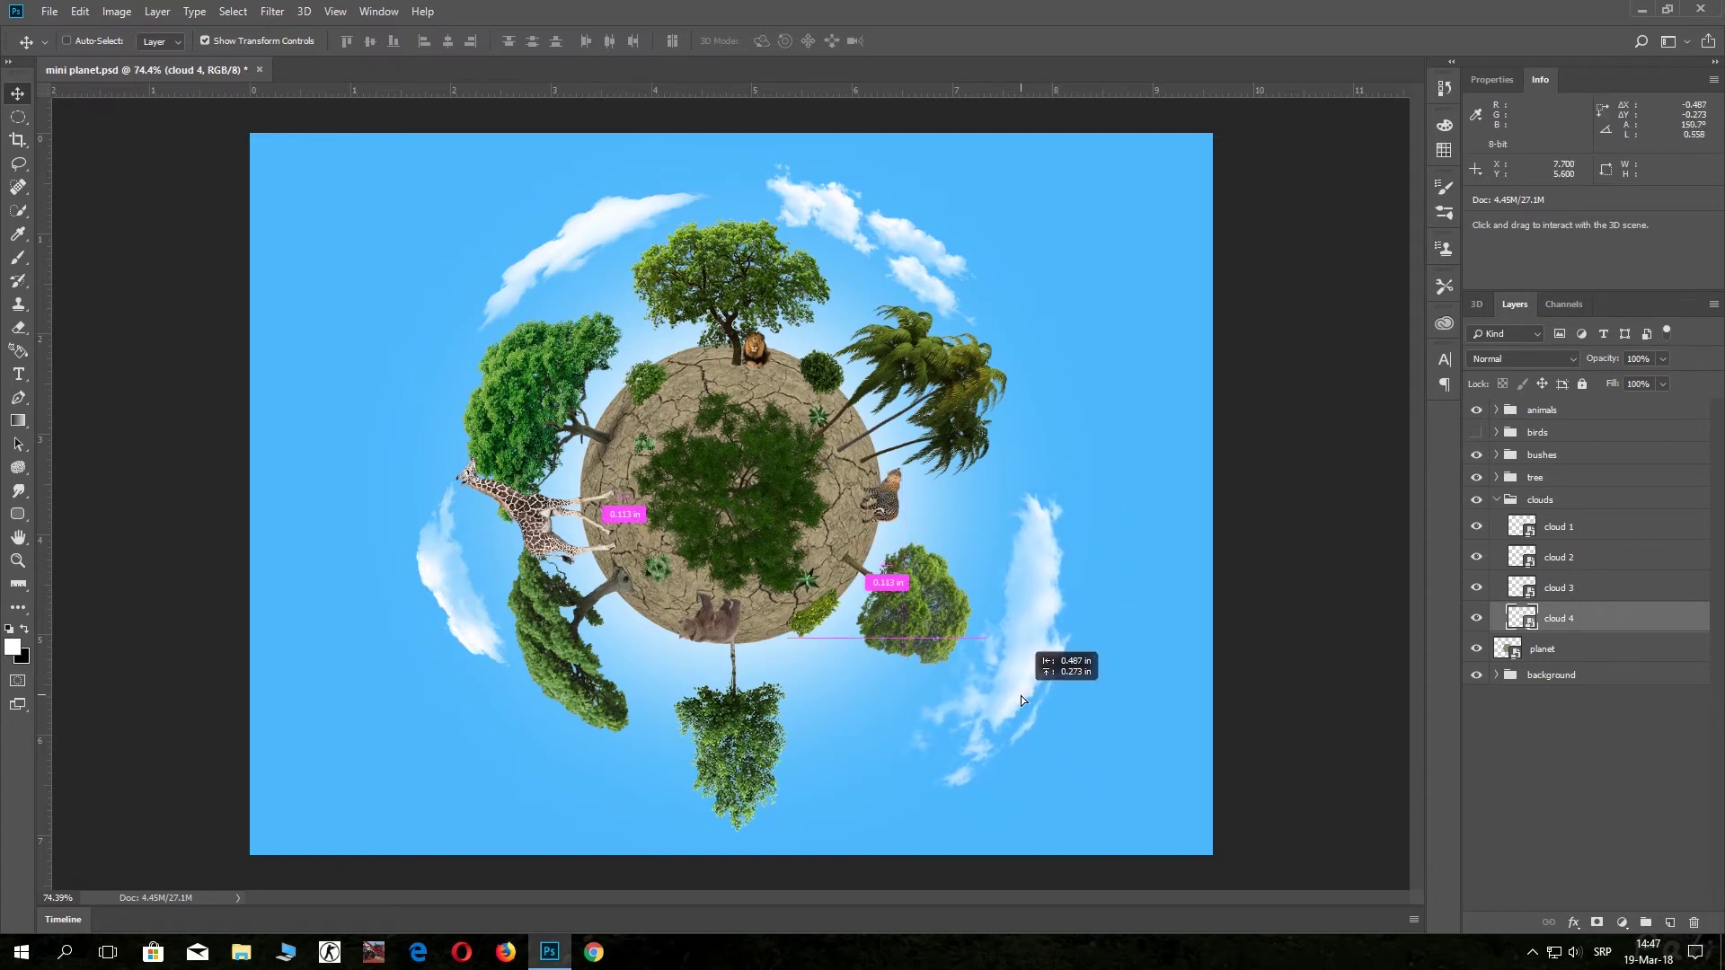
drag(1023, 696, 1018, 690)
Rotate cloud 4 to about 117° along the planet's curve and commit it.
drag(1097, 796, 1092, 798)
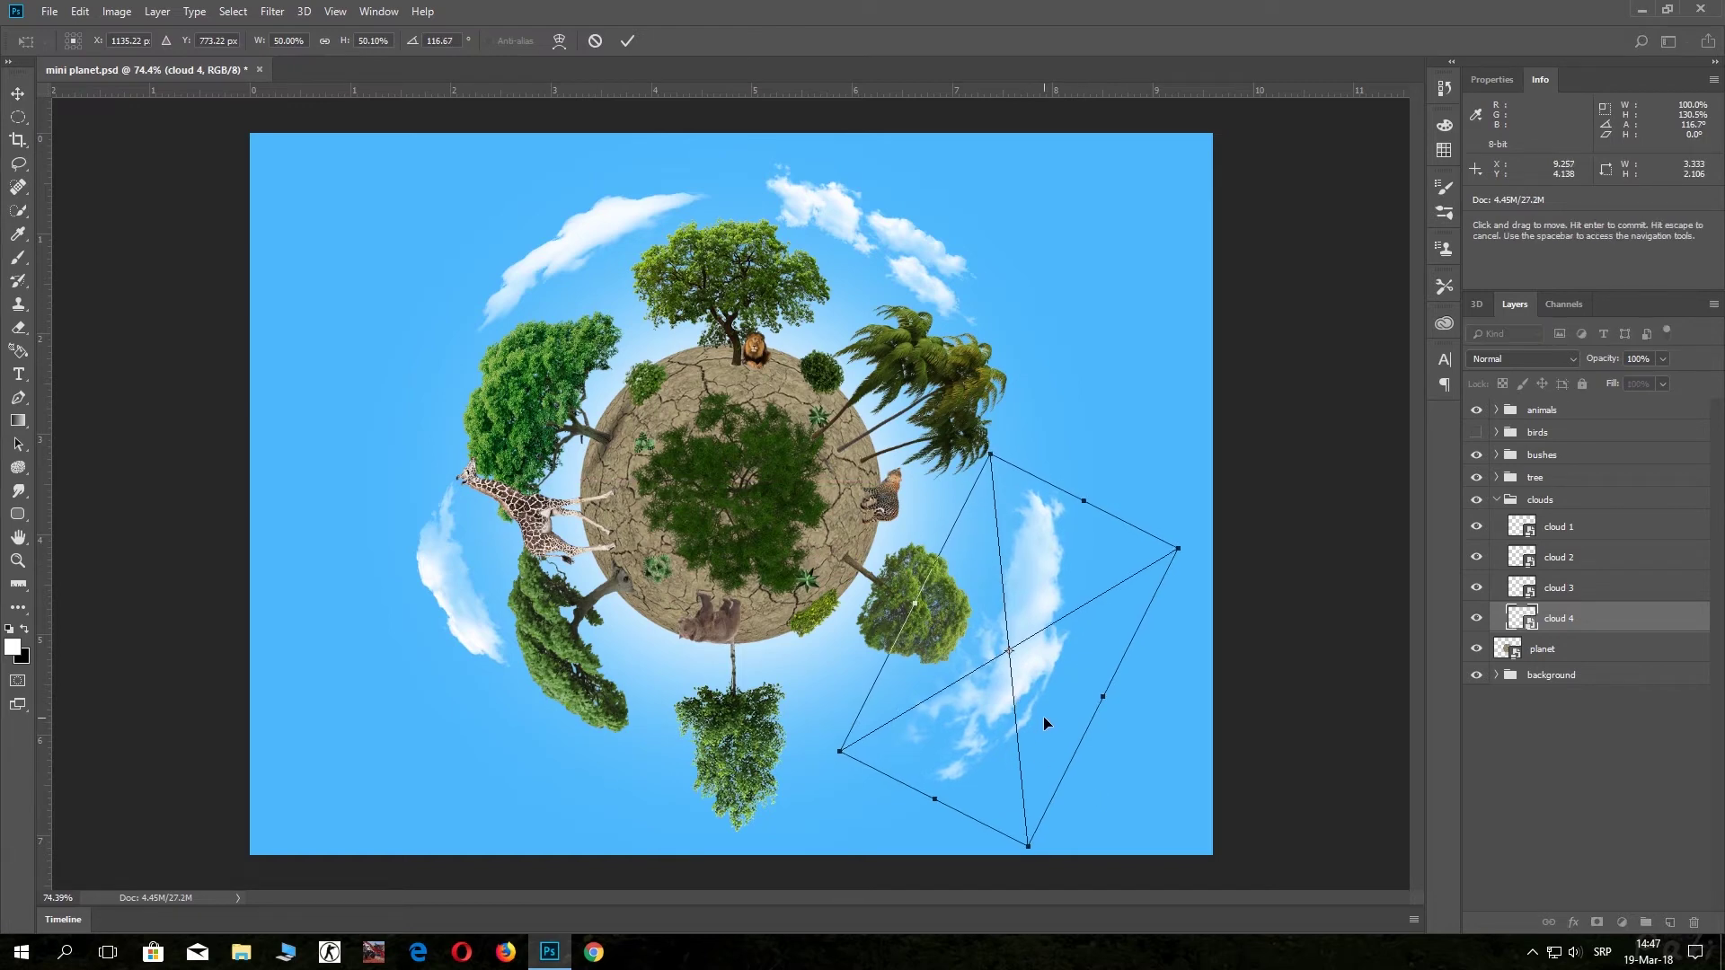
key(Left)
key(Left)
key(Left)
key(Up)
key(Up)
key(Up)
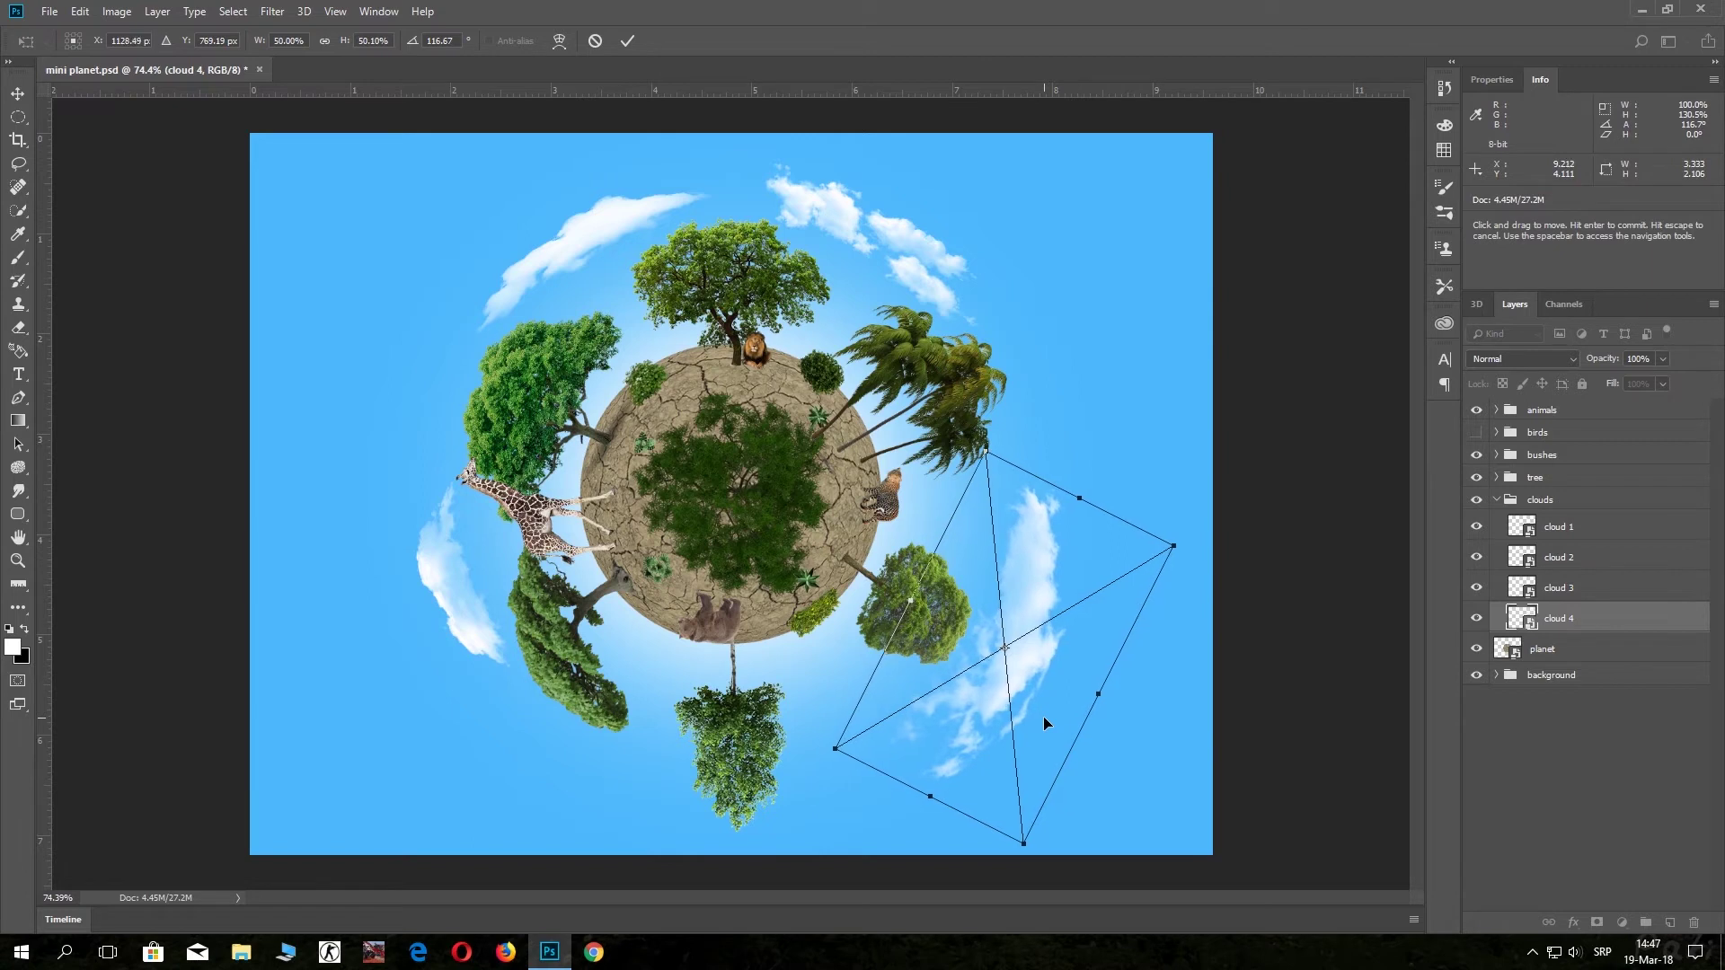
click(627, 48)
click(205, 40)
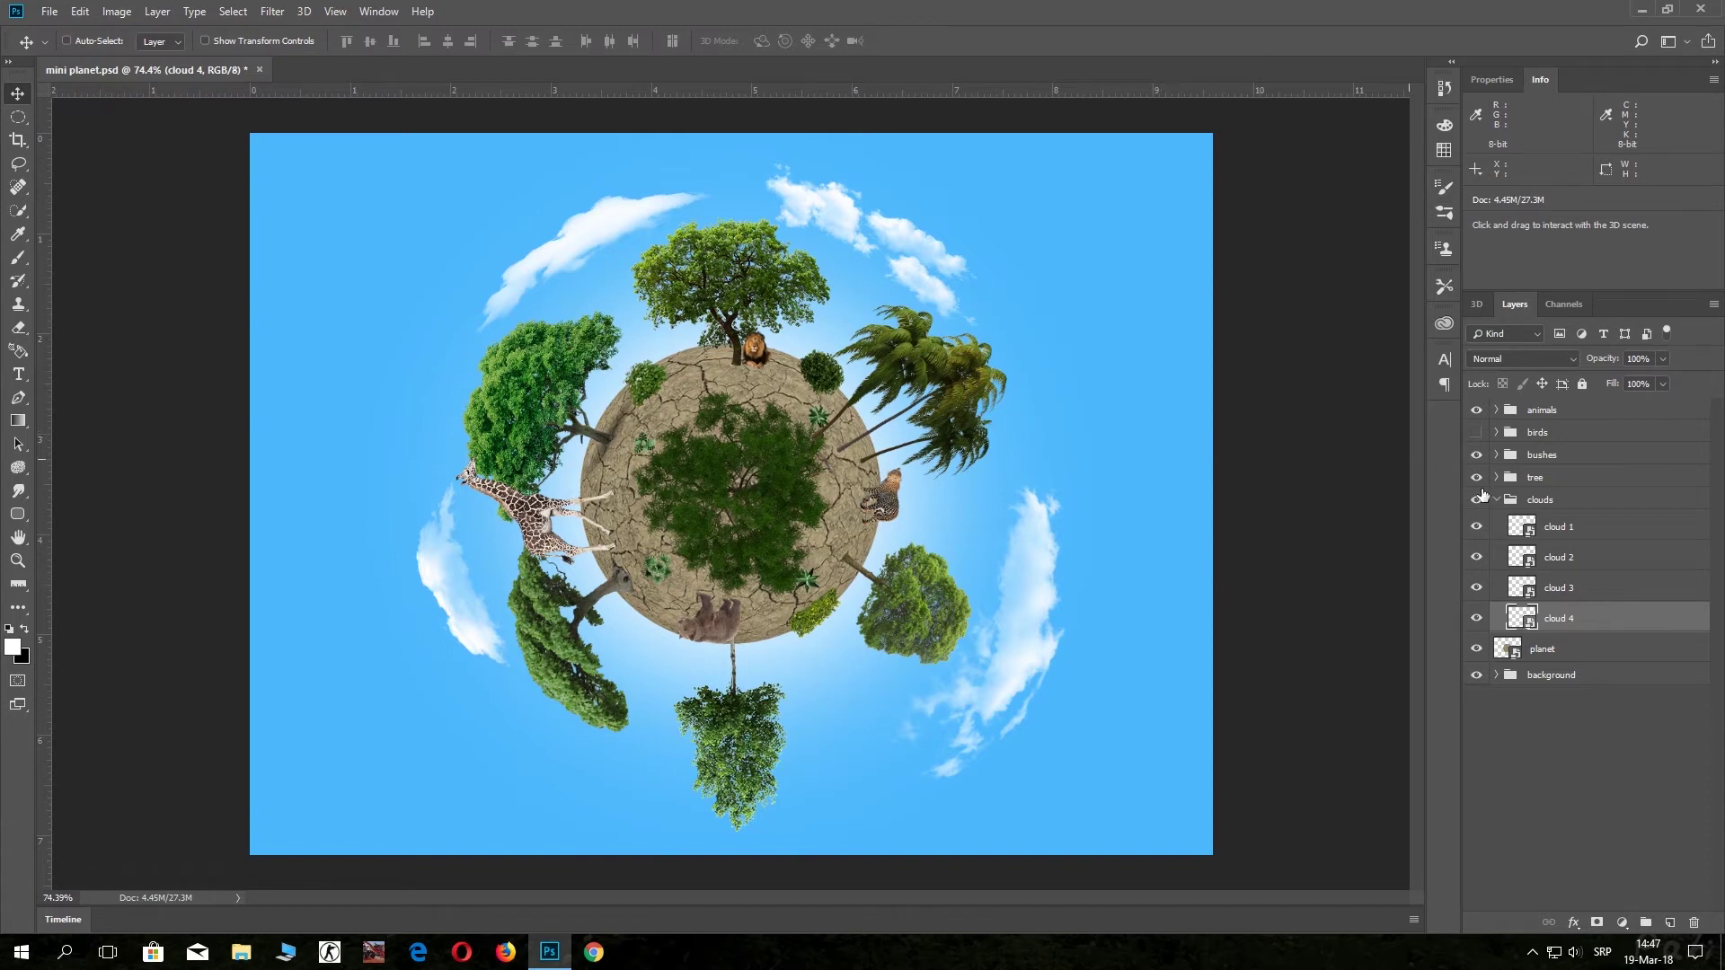
Nudge cloud 3 left and cloud 2 up and left.
click(1526, 588)
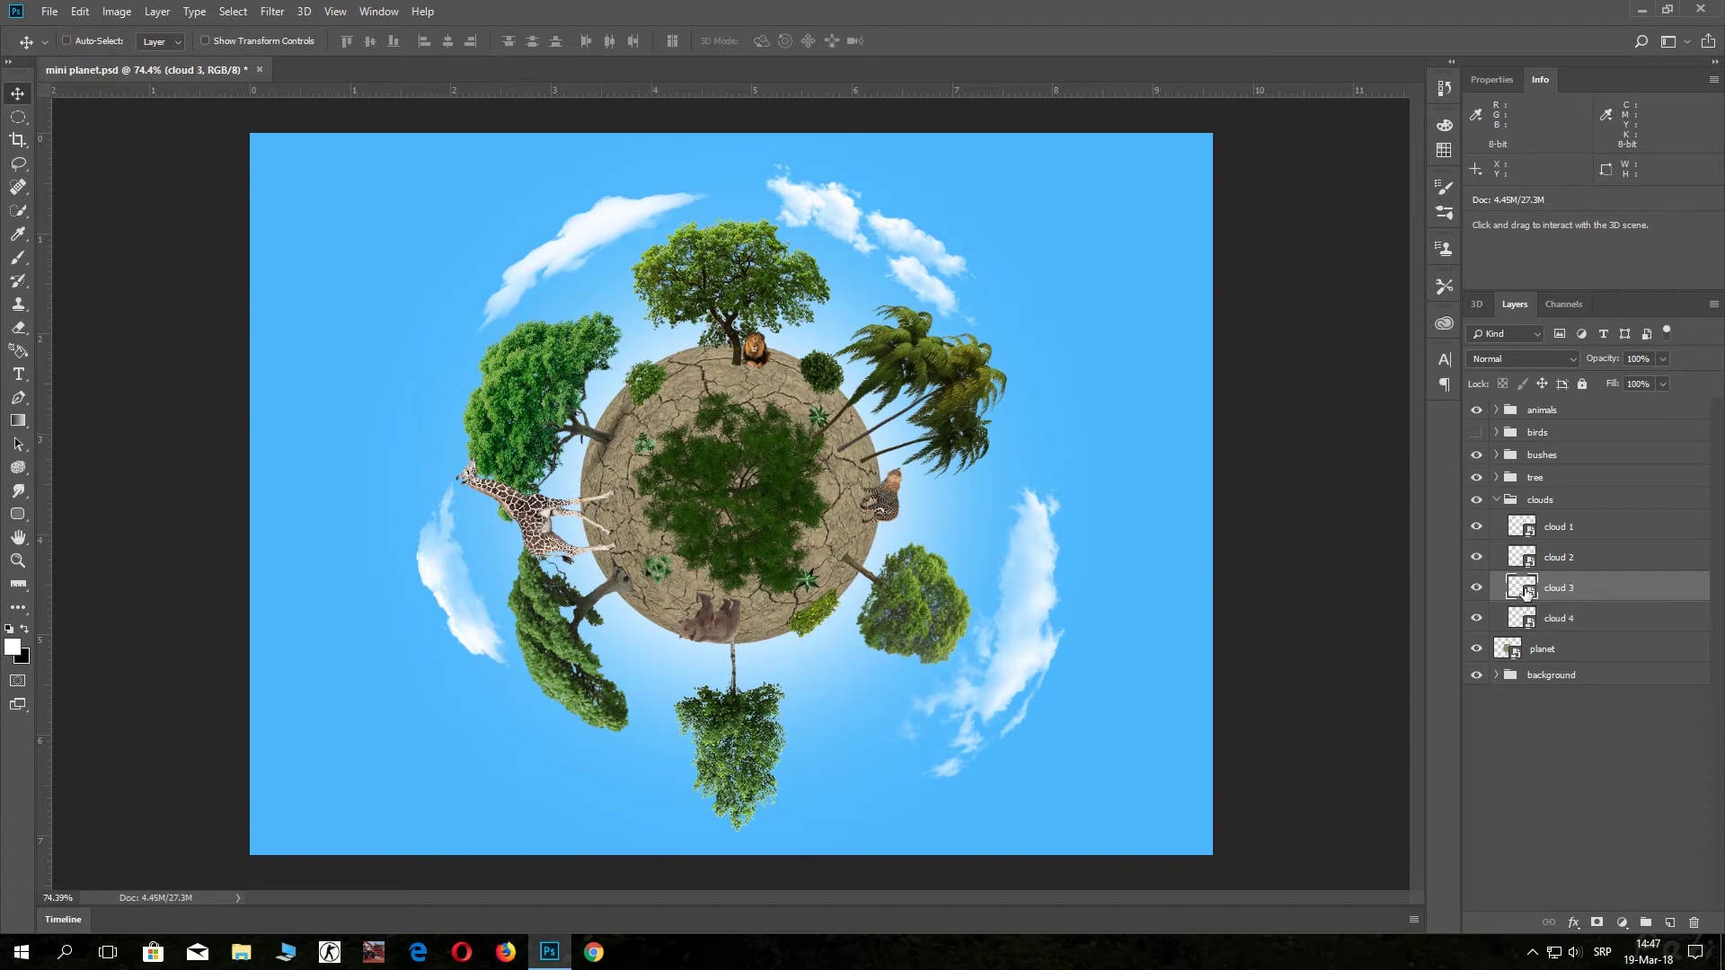
click(206, 40)
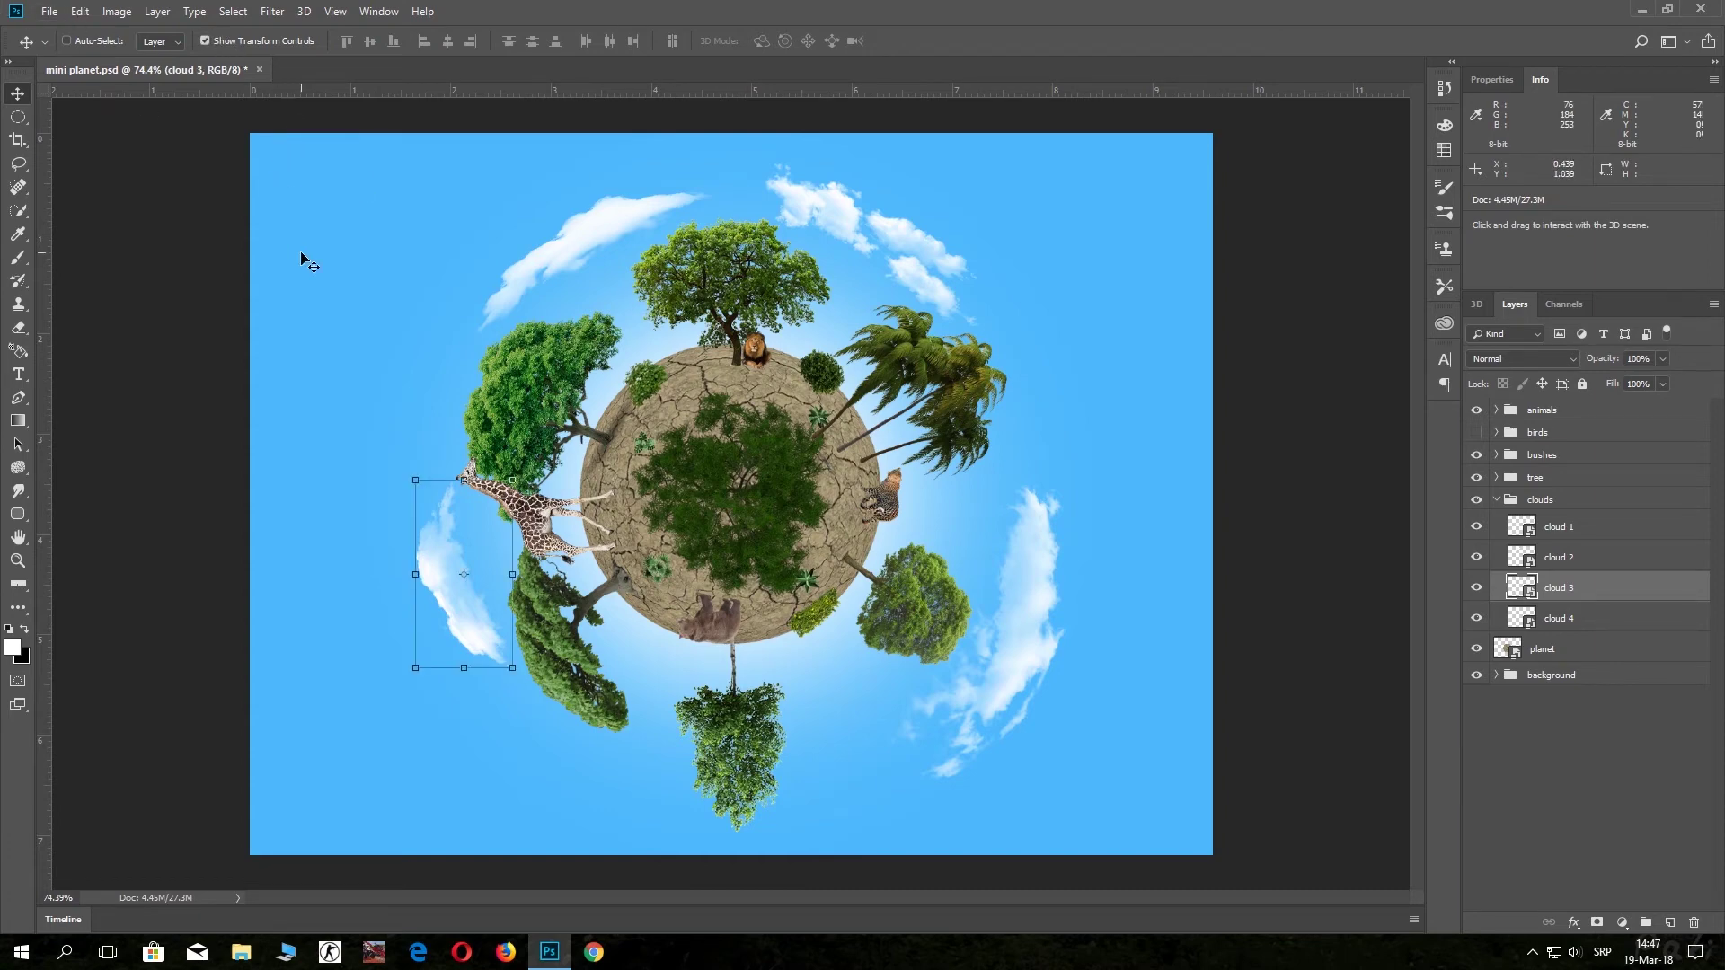
key(Left)
key(Left)
key(Left)
key(Left)
key(Left)
key(Left)
key(Left)
key(Left)
key(Left)
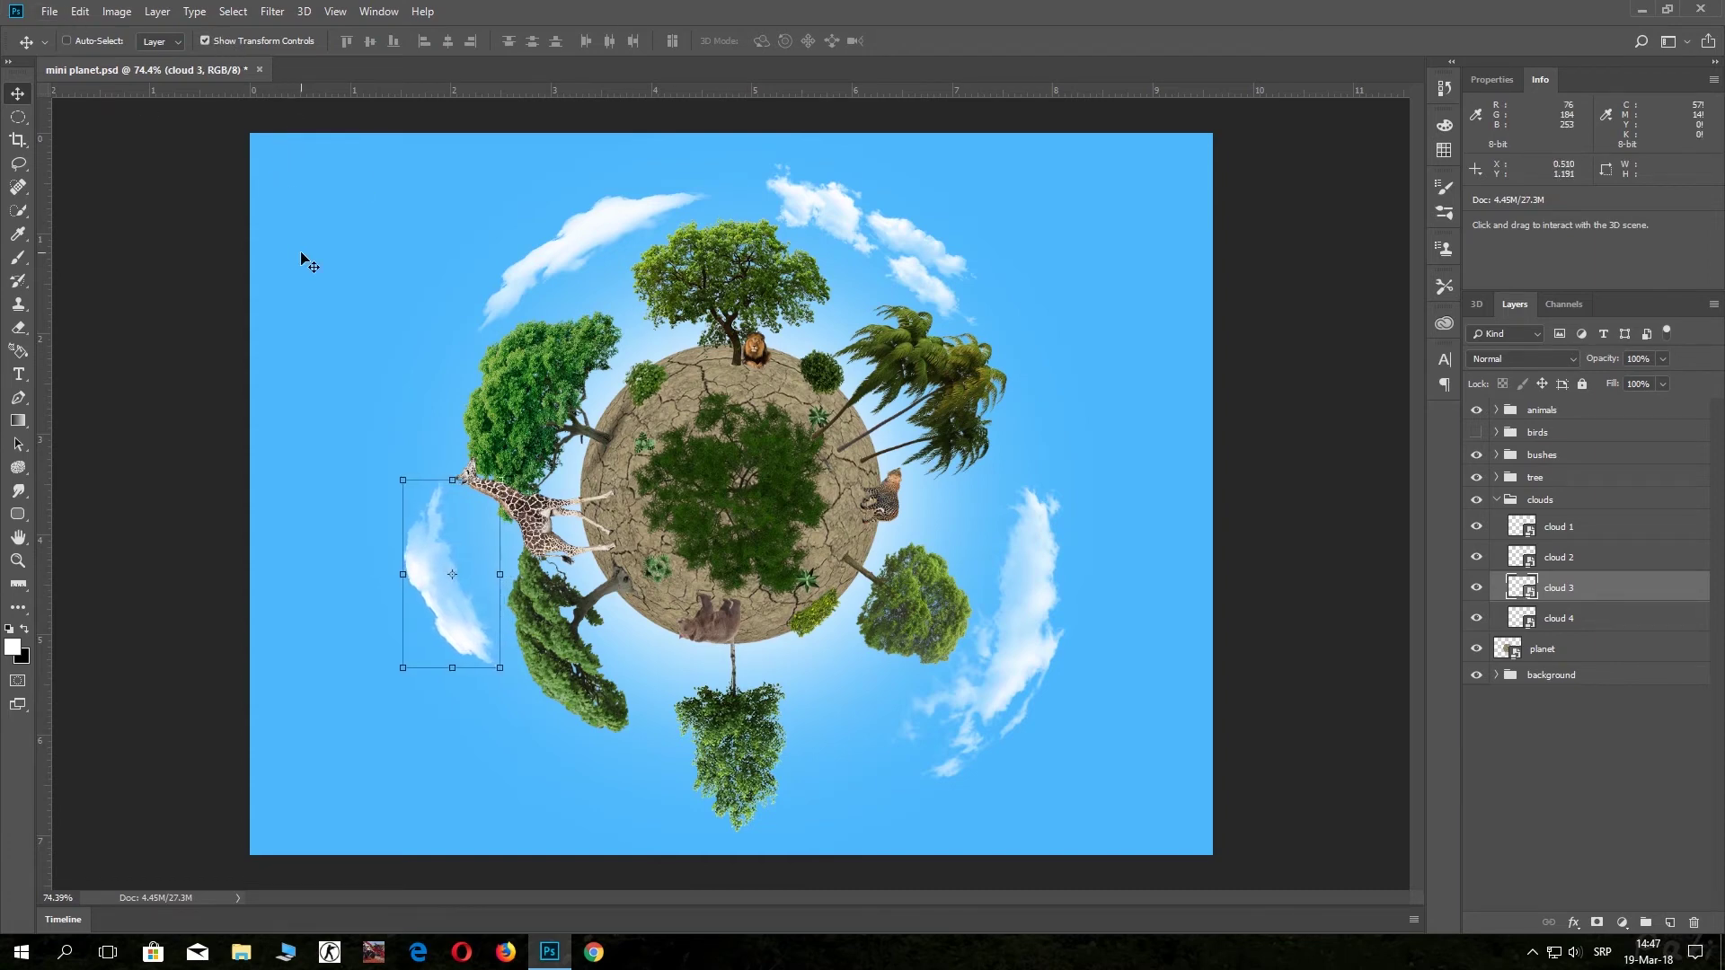
click(1529, 561)
key(Up)
key(Up)
key(Up)
key(Up)
key(Up)
key(Up)
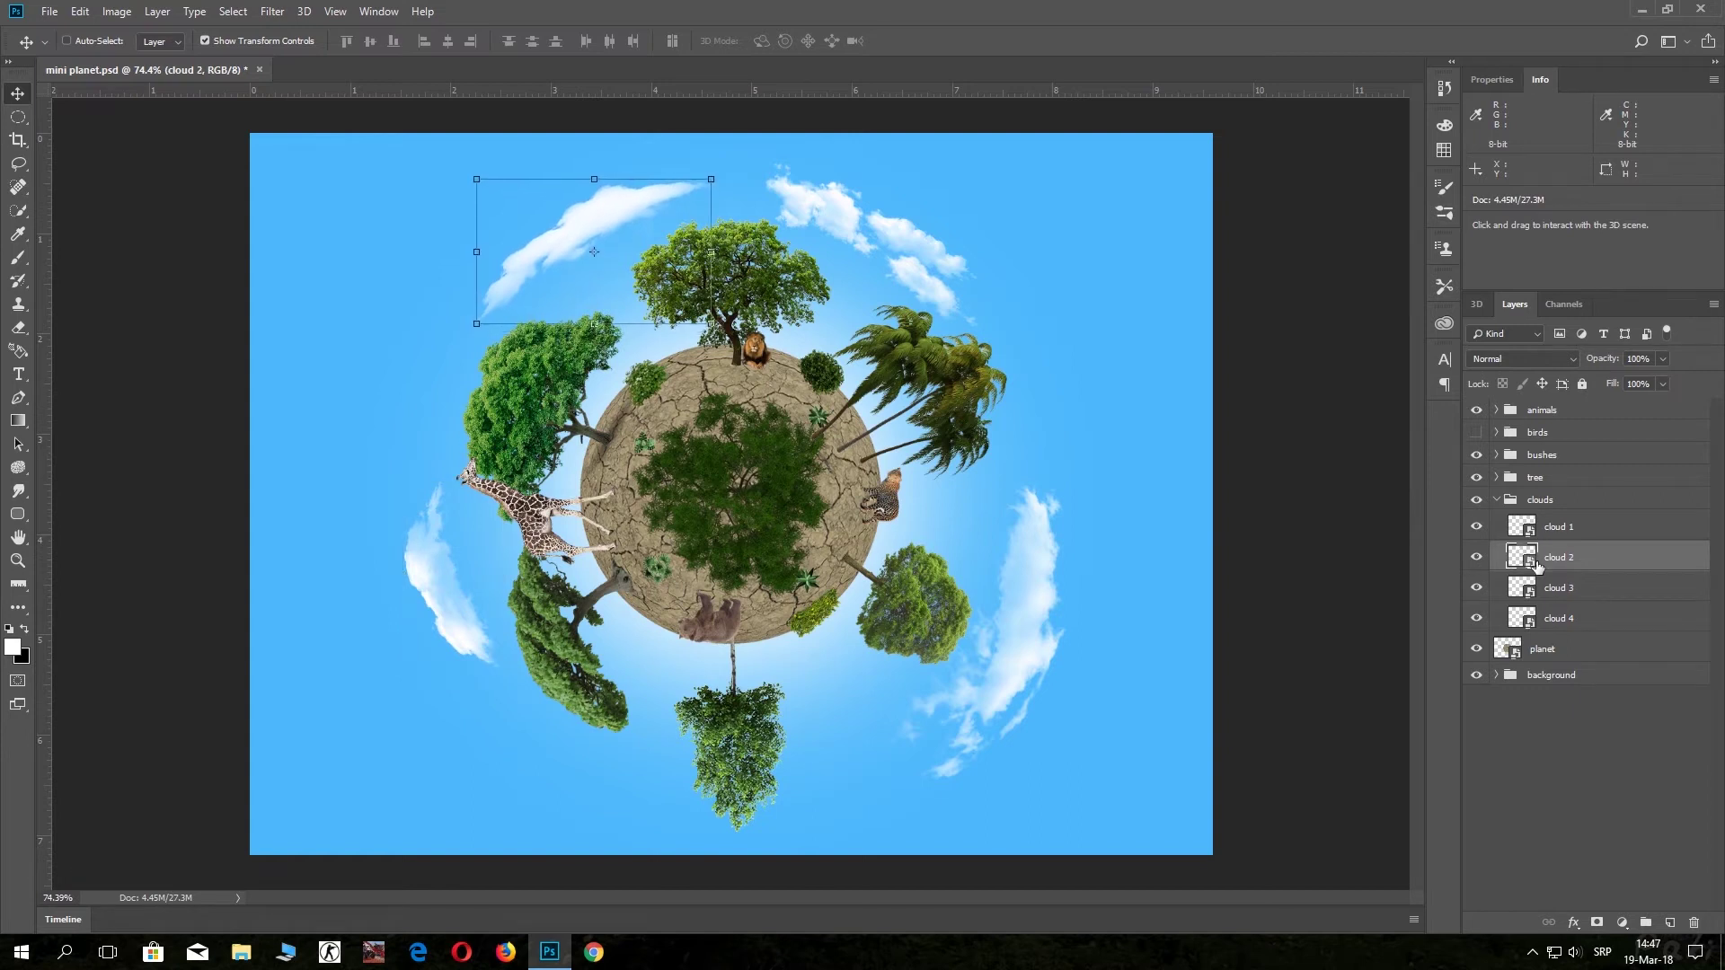
key(Up)
key(Up)
key(Up)
key(Left)
key(Left)
key(Left)
key(Left)
key(Left)
key(Left)
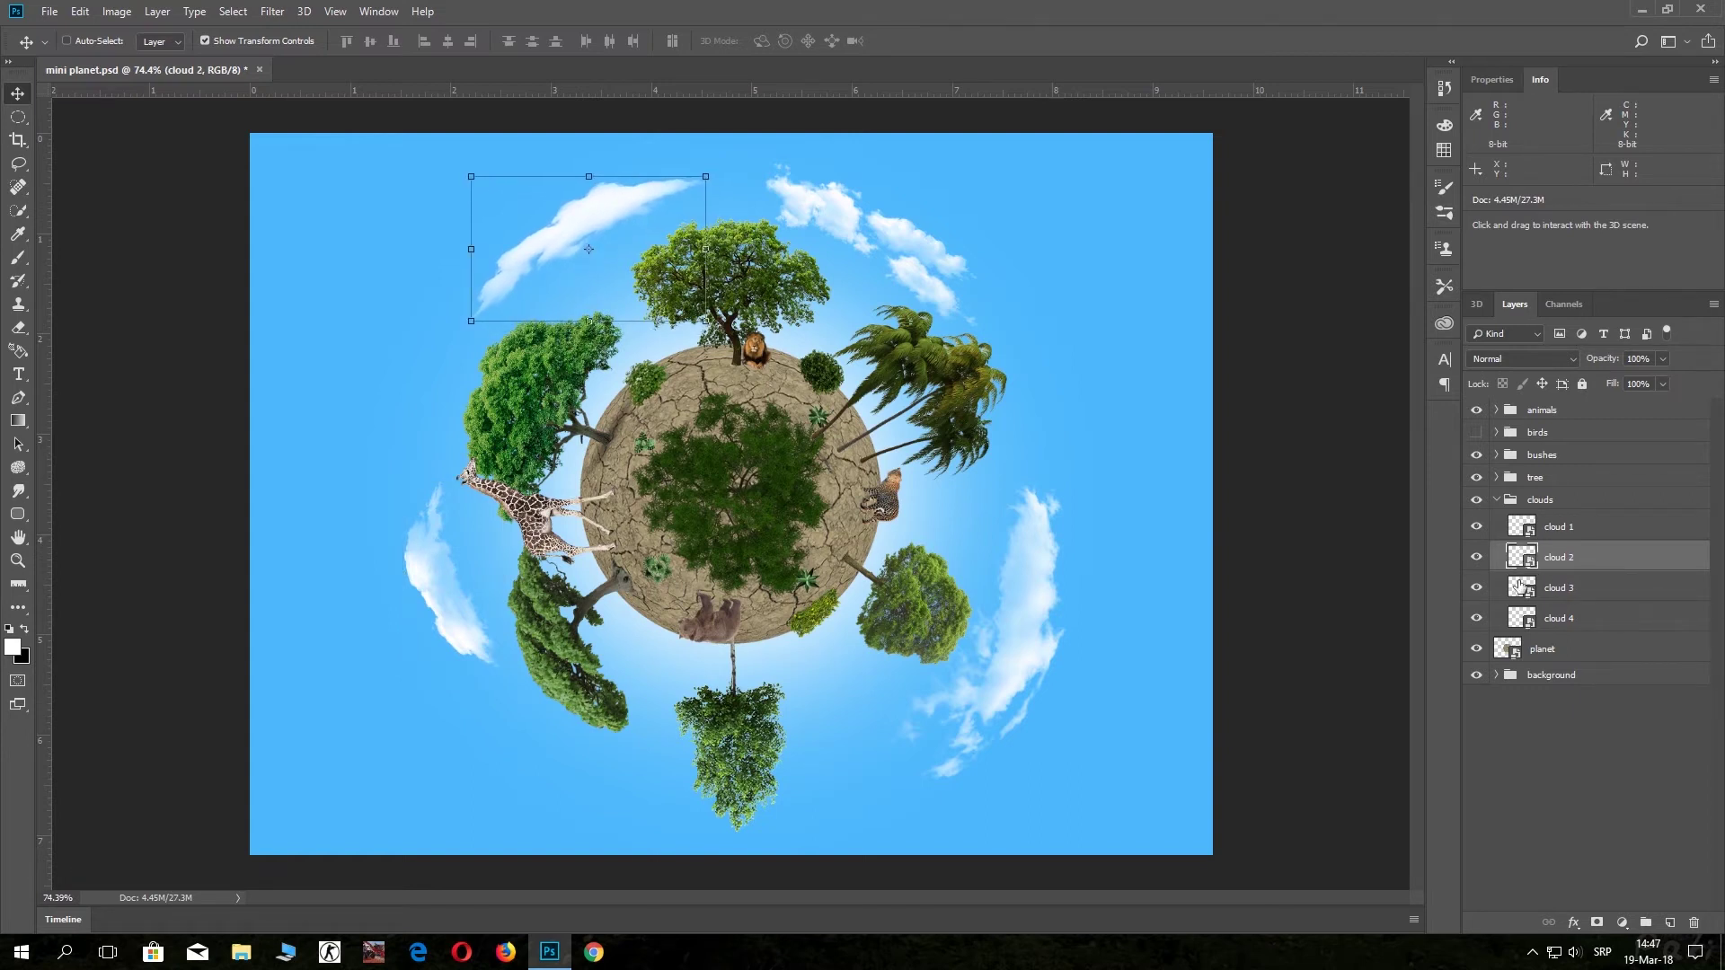
Nudge cloud 1 slightly right, then collapse the clouds group.
click(1523, 530)
key(Up)
key(Up)
key(Up)
key(Up)
key(Up)
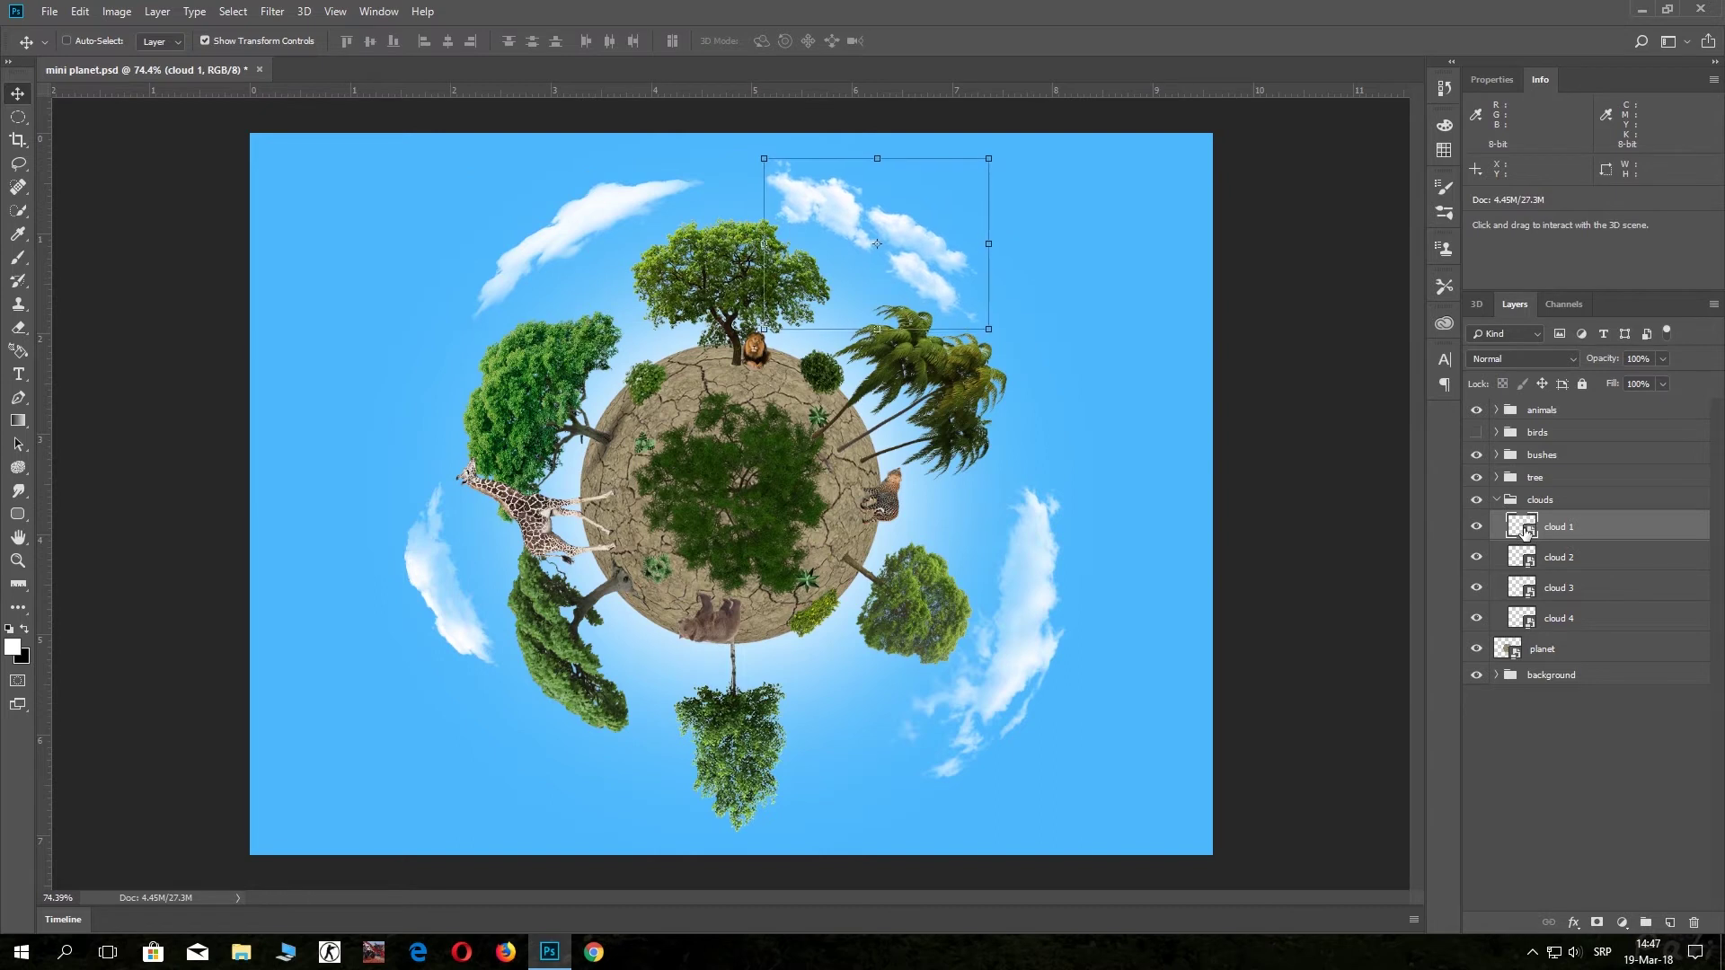
key(Right)
key(Right)
key(Right)
key(Right)
key(Right)
key(Right)
key(Right)
key(Right)
key(Right)
key(Down)
key(Down)
key(Down)
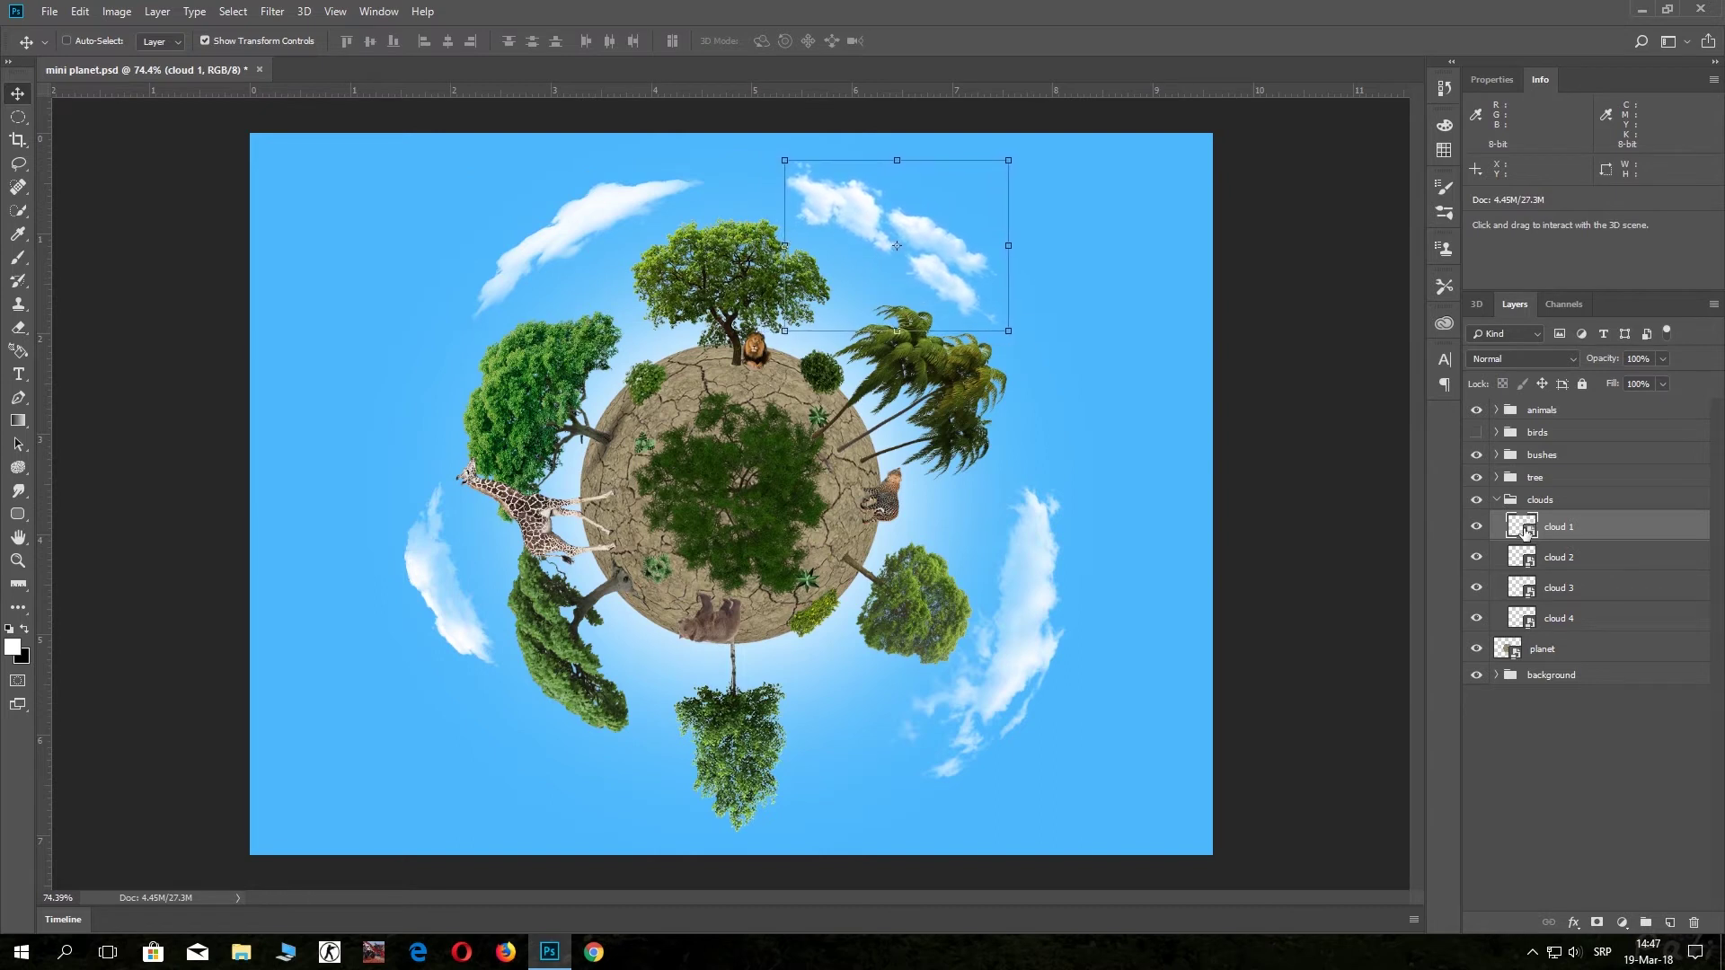
key(Right)
key(Right)
key(Right)
key(Right)
key(Down)
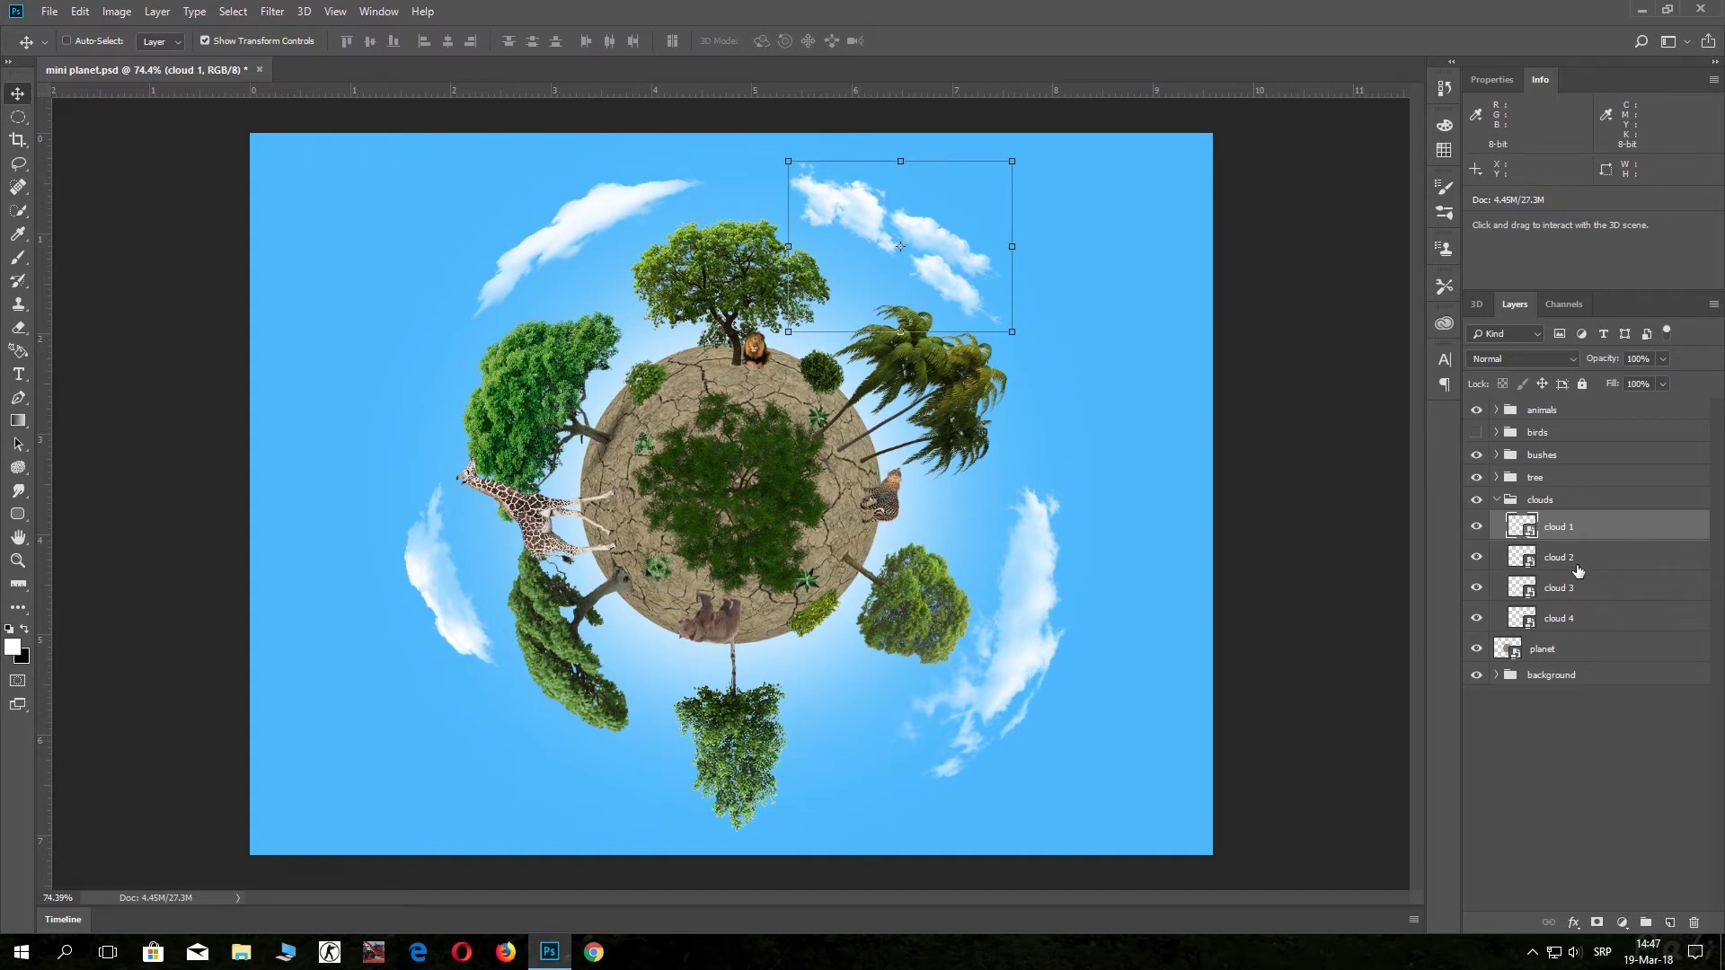
click(1496, 500)
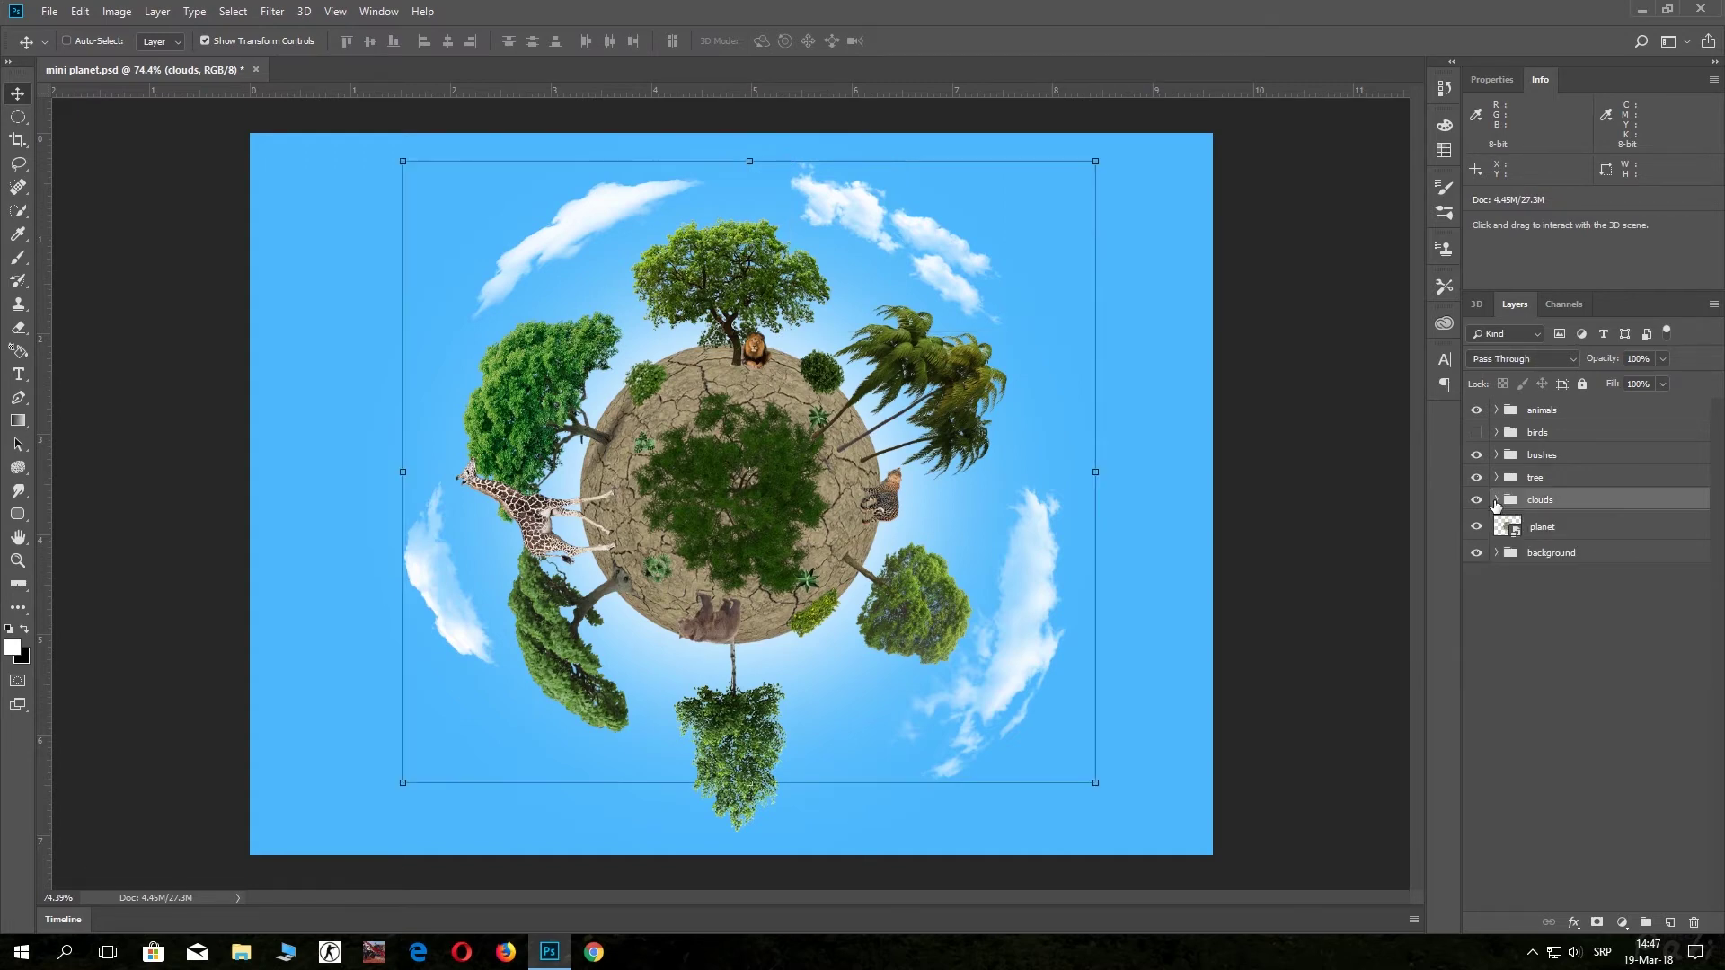
Show the birds group and move the birds 1 flock up to the top-right clouds.
click(1511, 435)
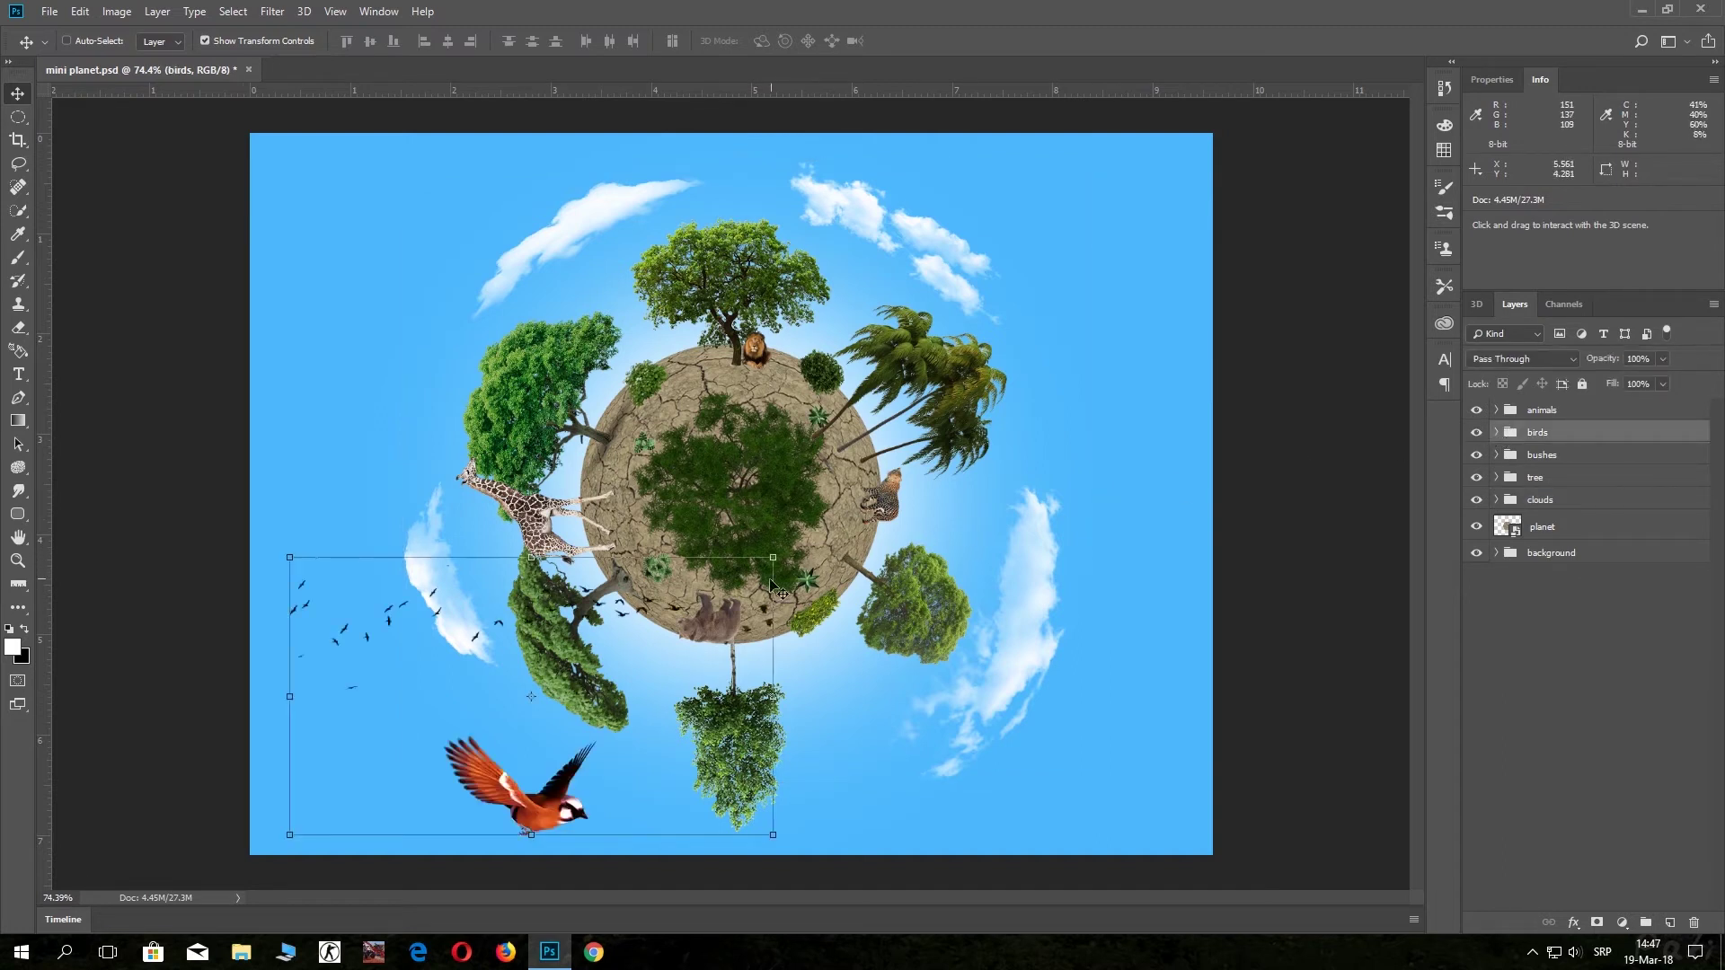
click(1495, 432)
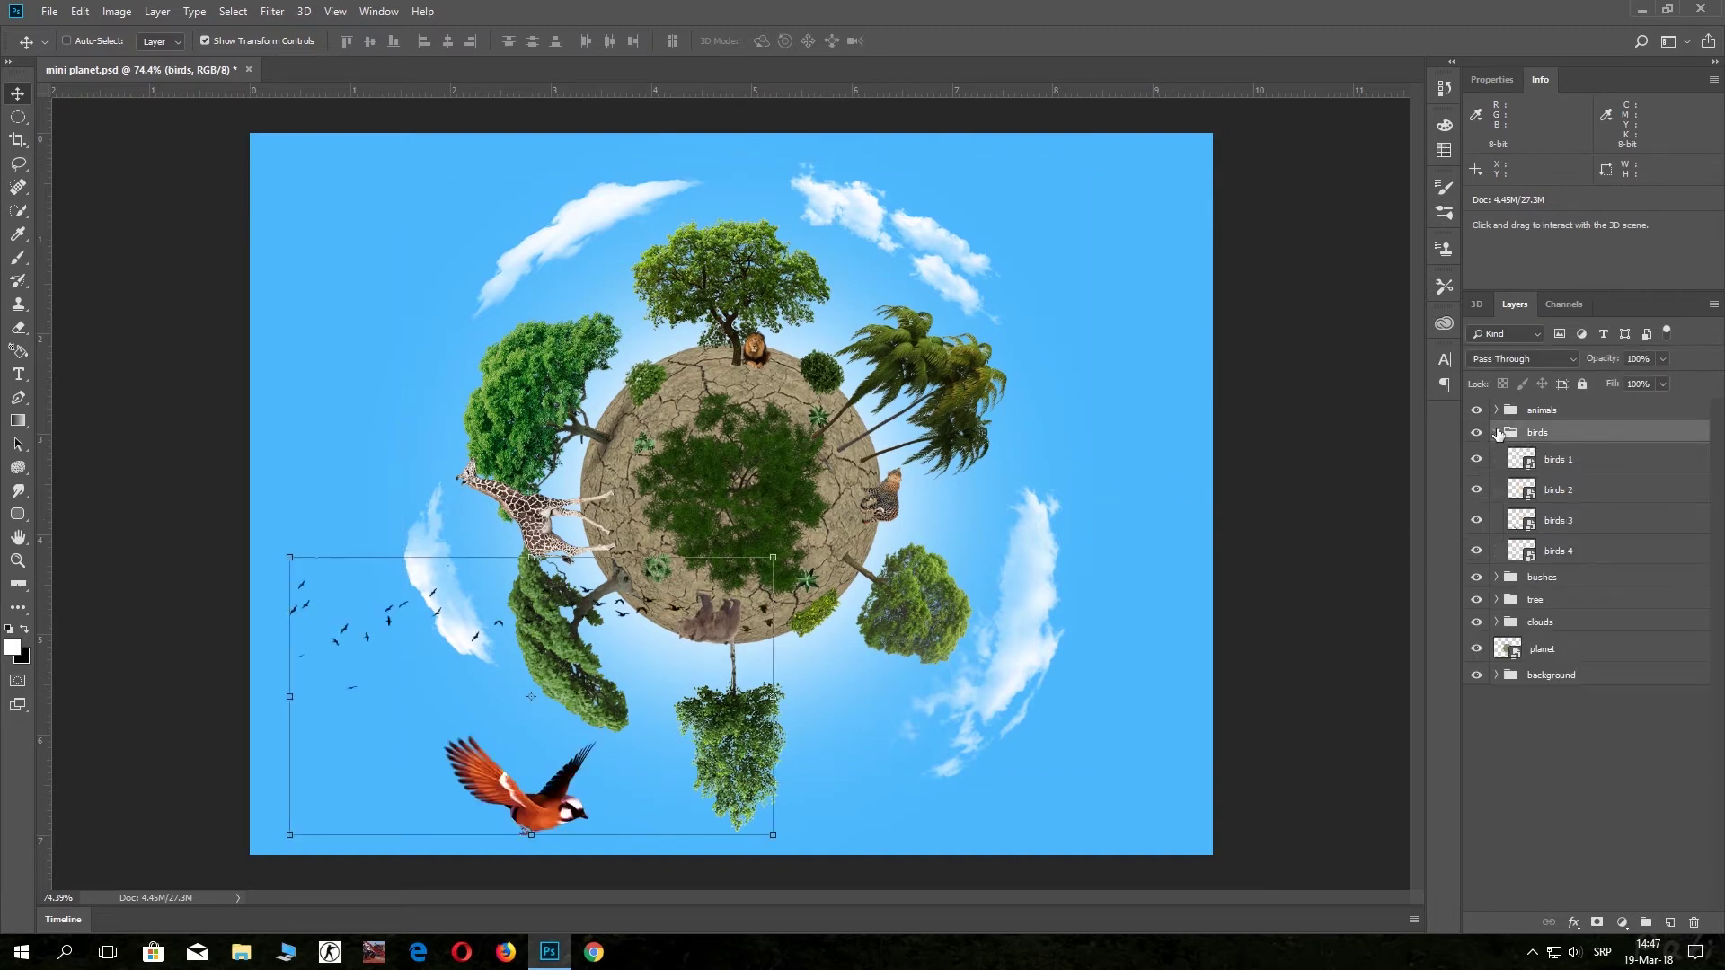
click(1514, 461)
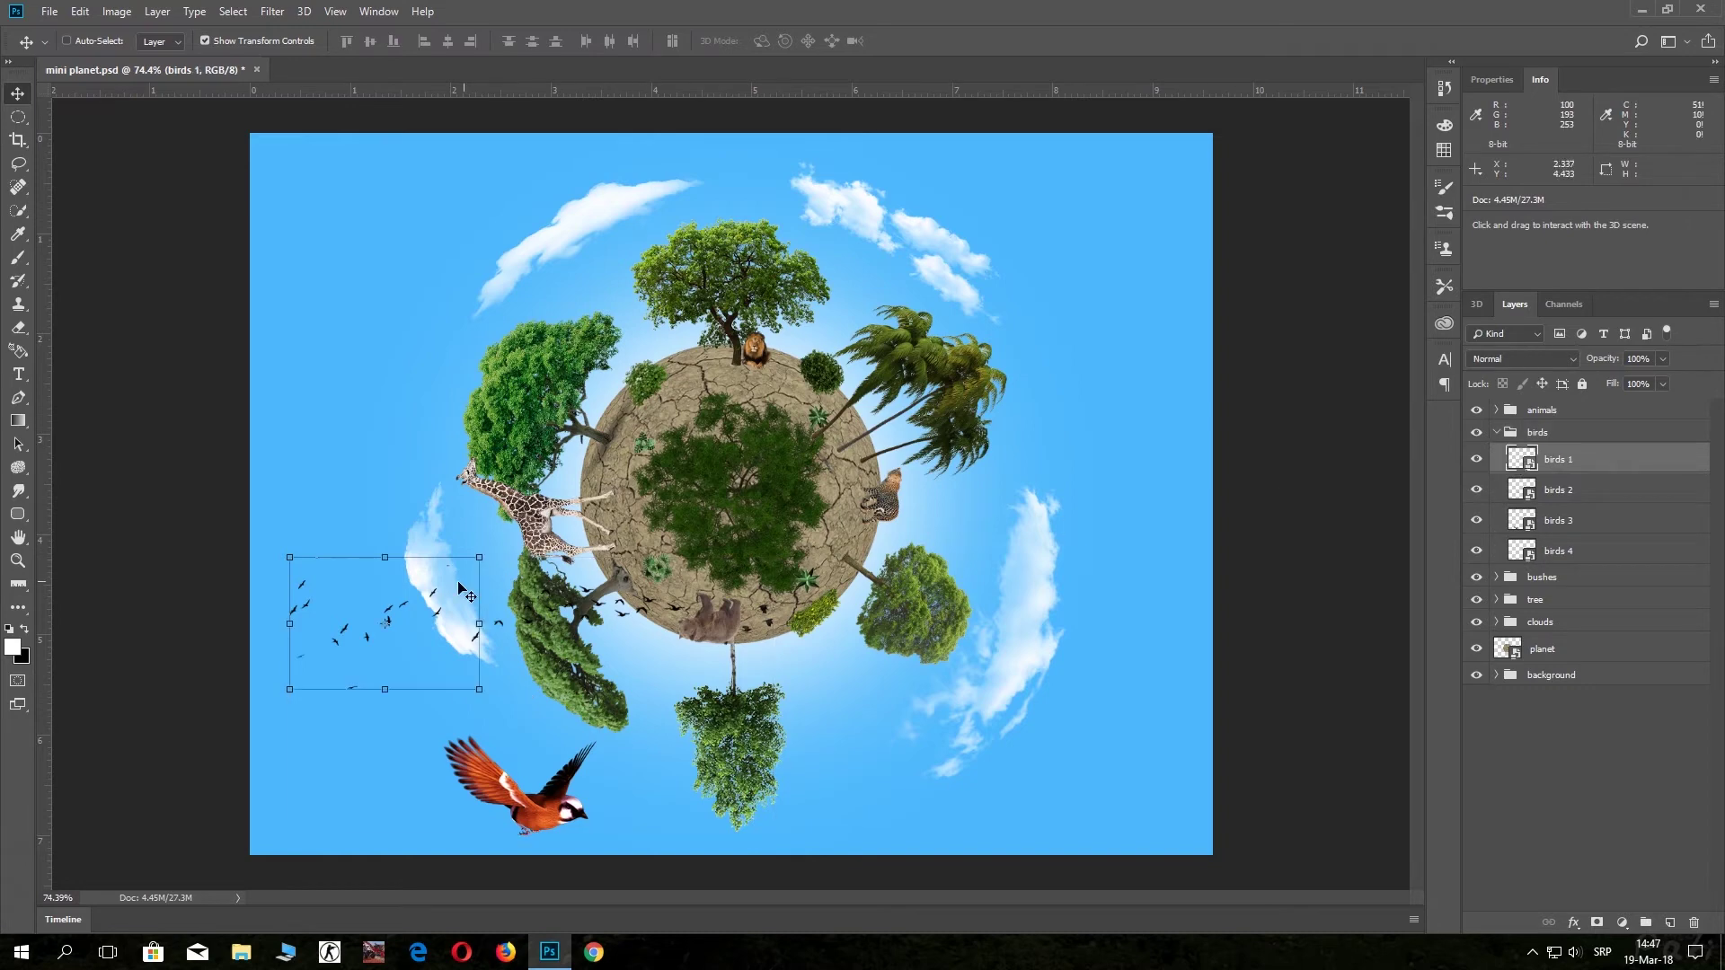
mouse_move(440, 577)
mouse_down()
mouse_move(467, 554)
mouse_move(522, 264)
mouse_move(592, 235)
mouse_move(1026, 219)
mouse_move(988, 220)
mouse_up()
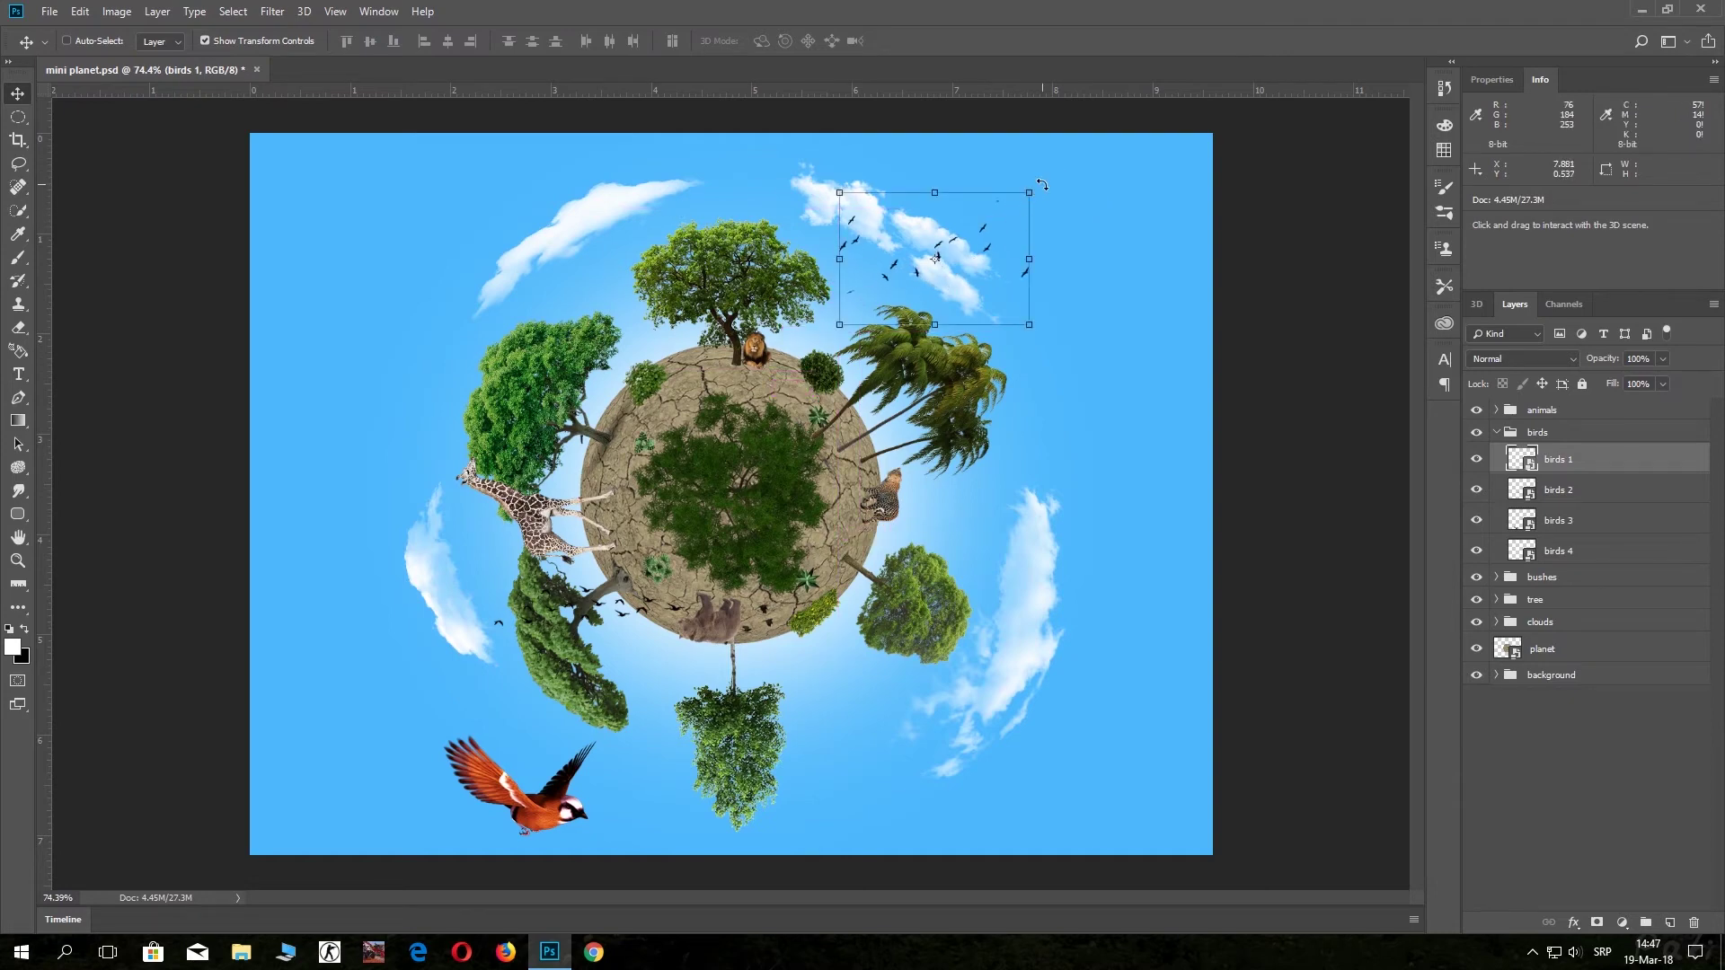
Rotate birds 1 about 40°, lower it slightly, and commit the transform.
key(ctrl+t)
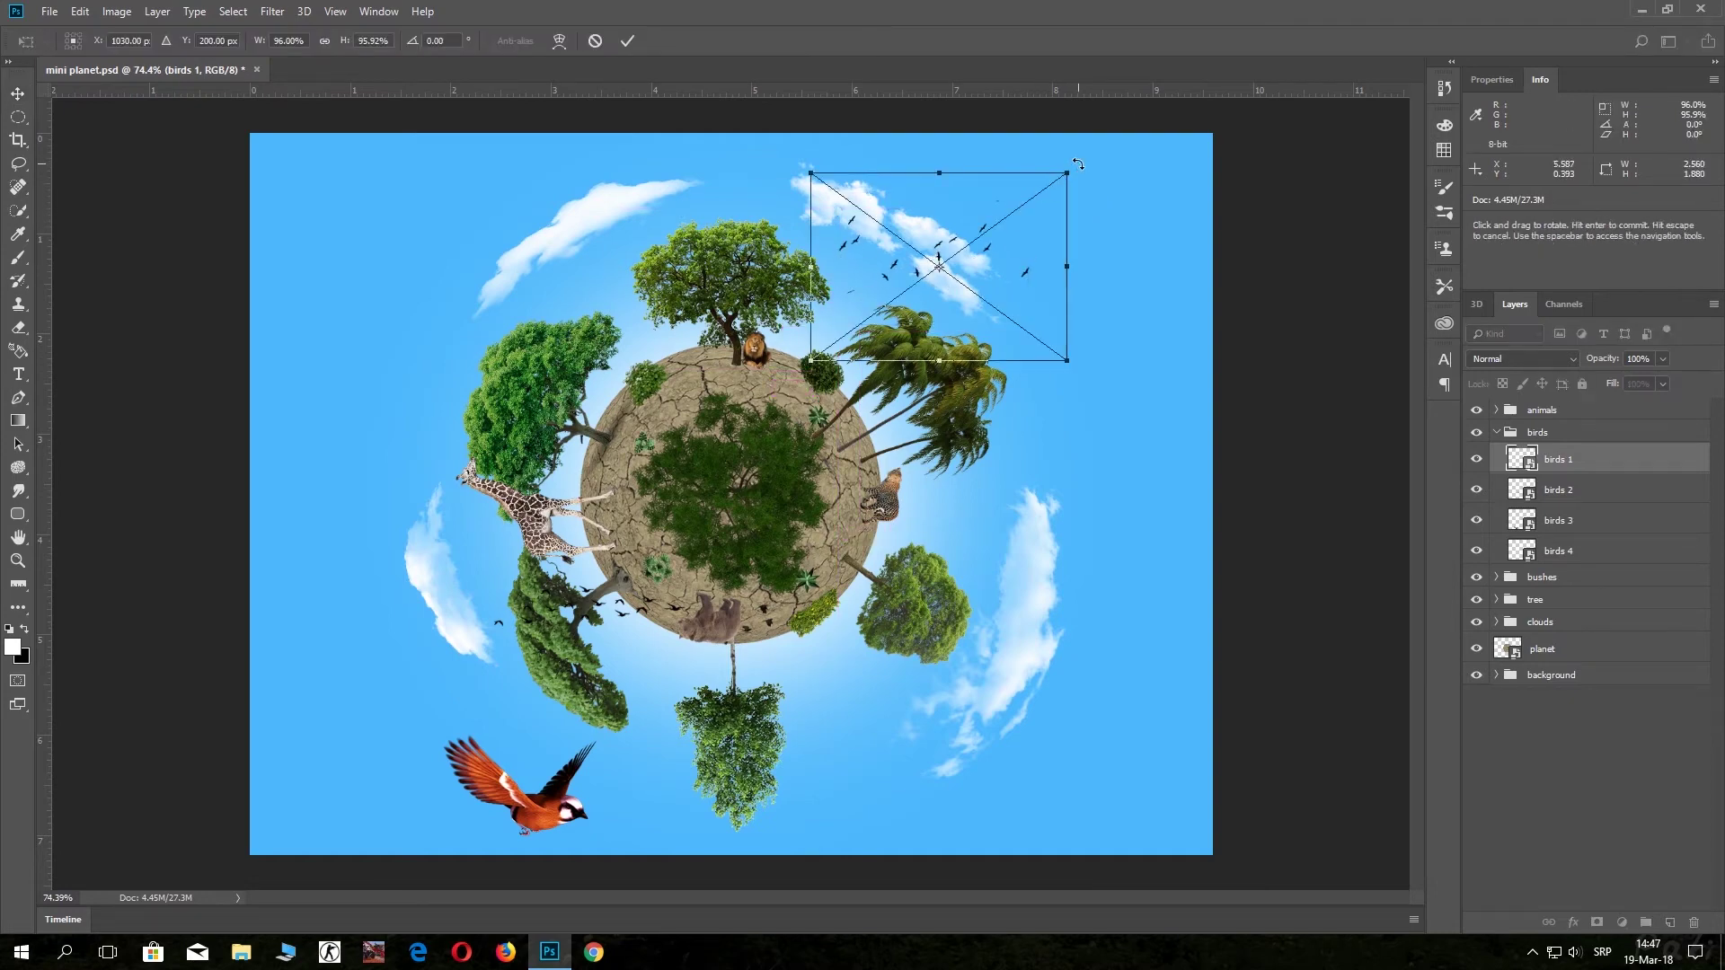
mouse_move(1078, 165)
mouse_down()
mouse_move(1071, 274)
mouse_move(938, 260)
mouse_move(935, 278)
mouse_up()
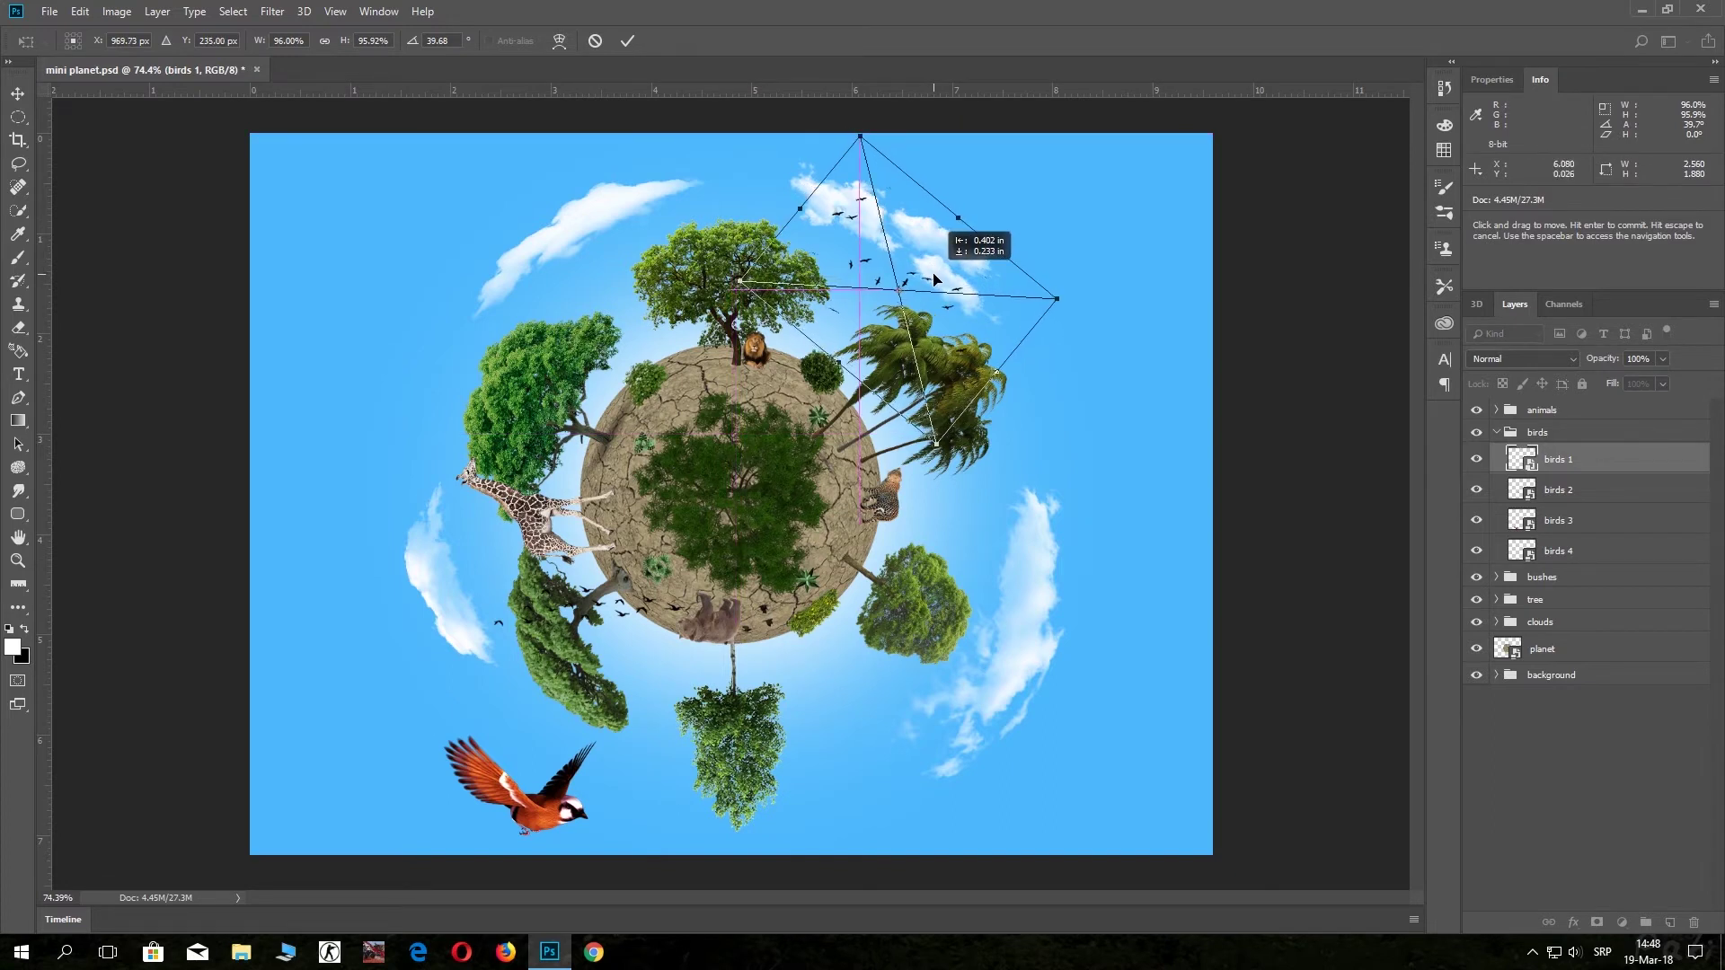
drag(934, 278, 935, 284)
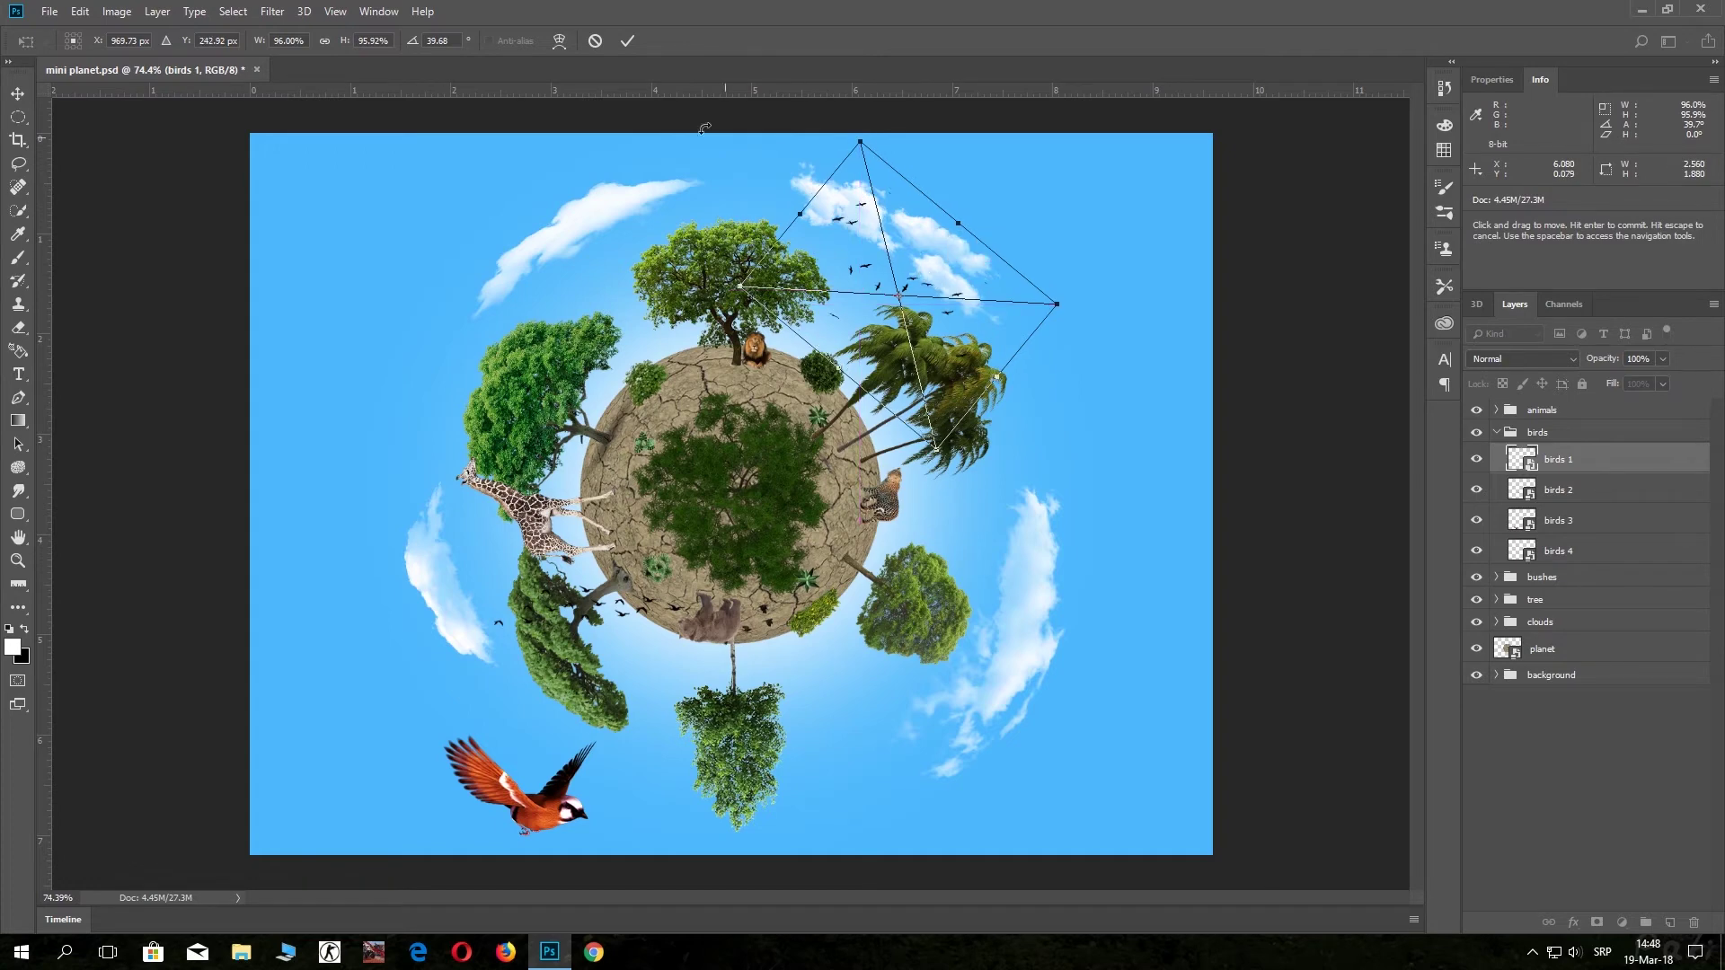
click(632, 40)
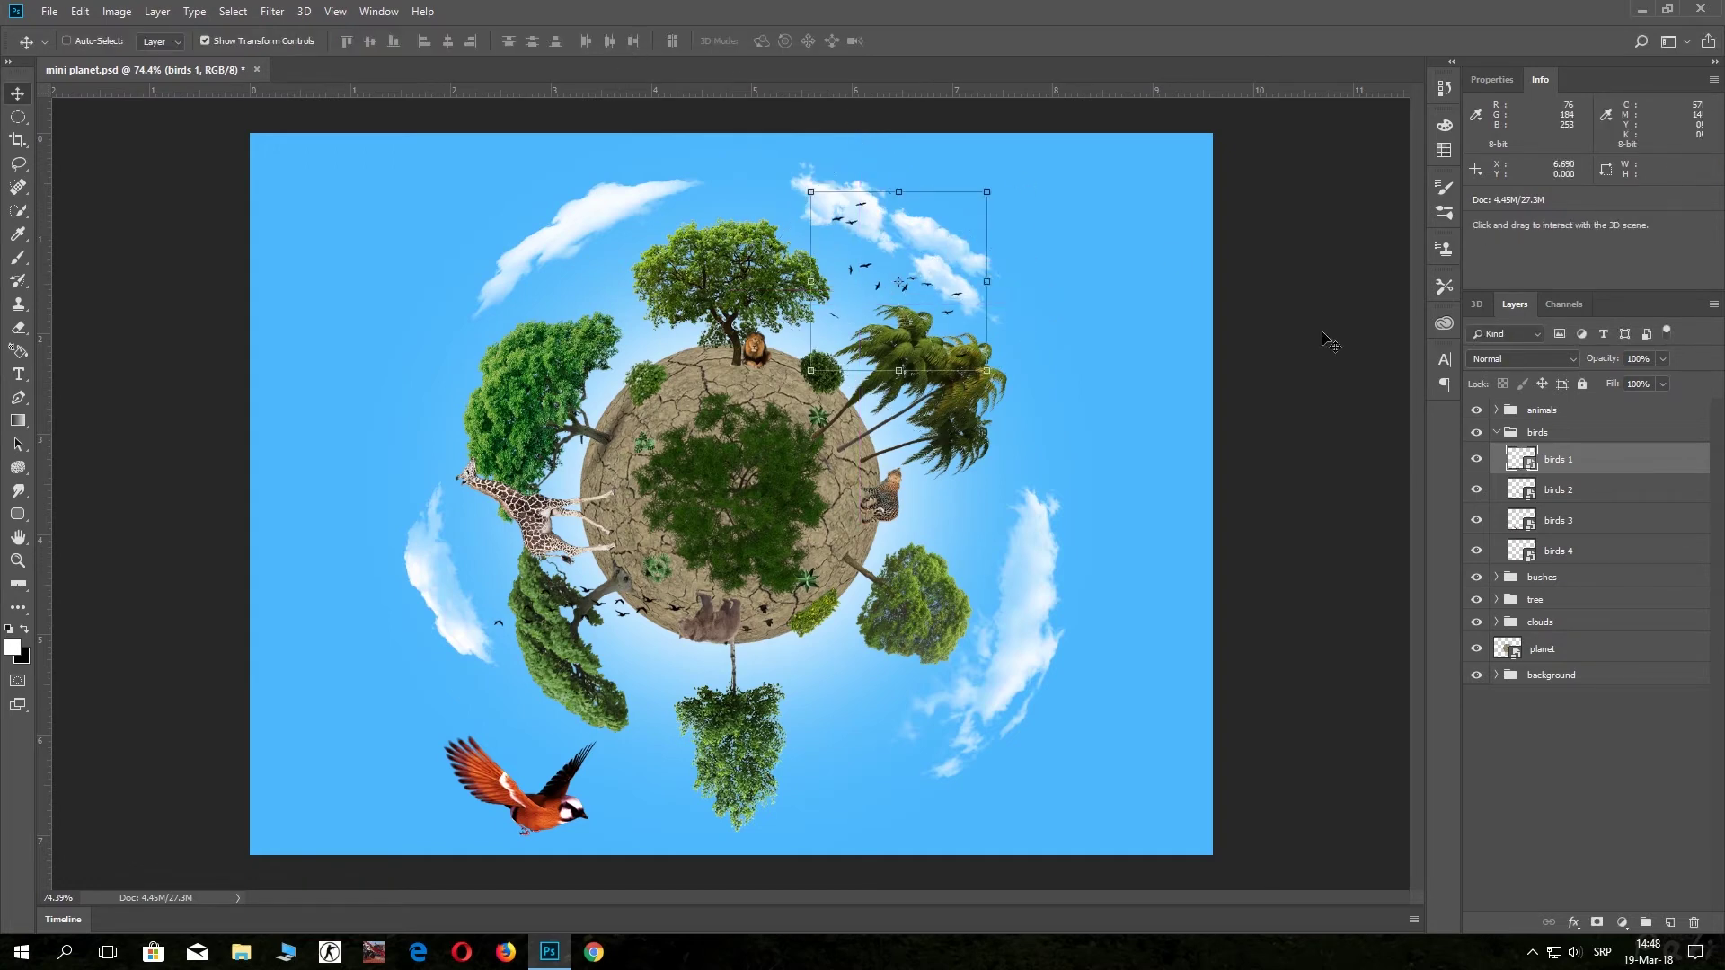
click(1524, 496)
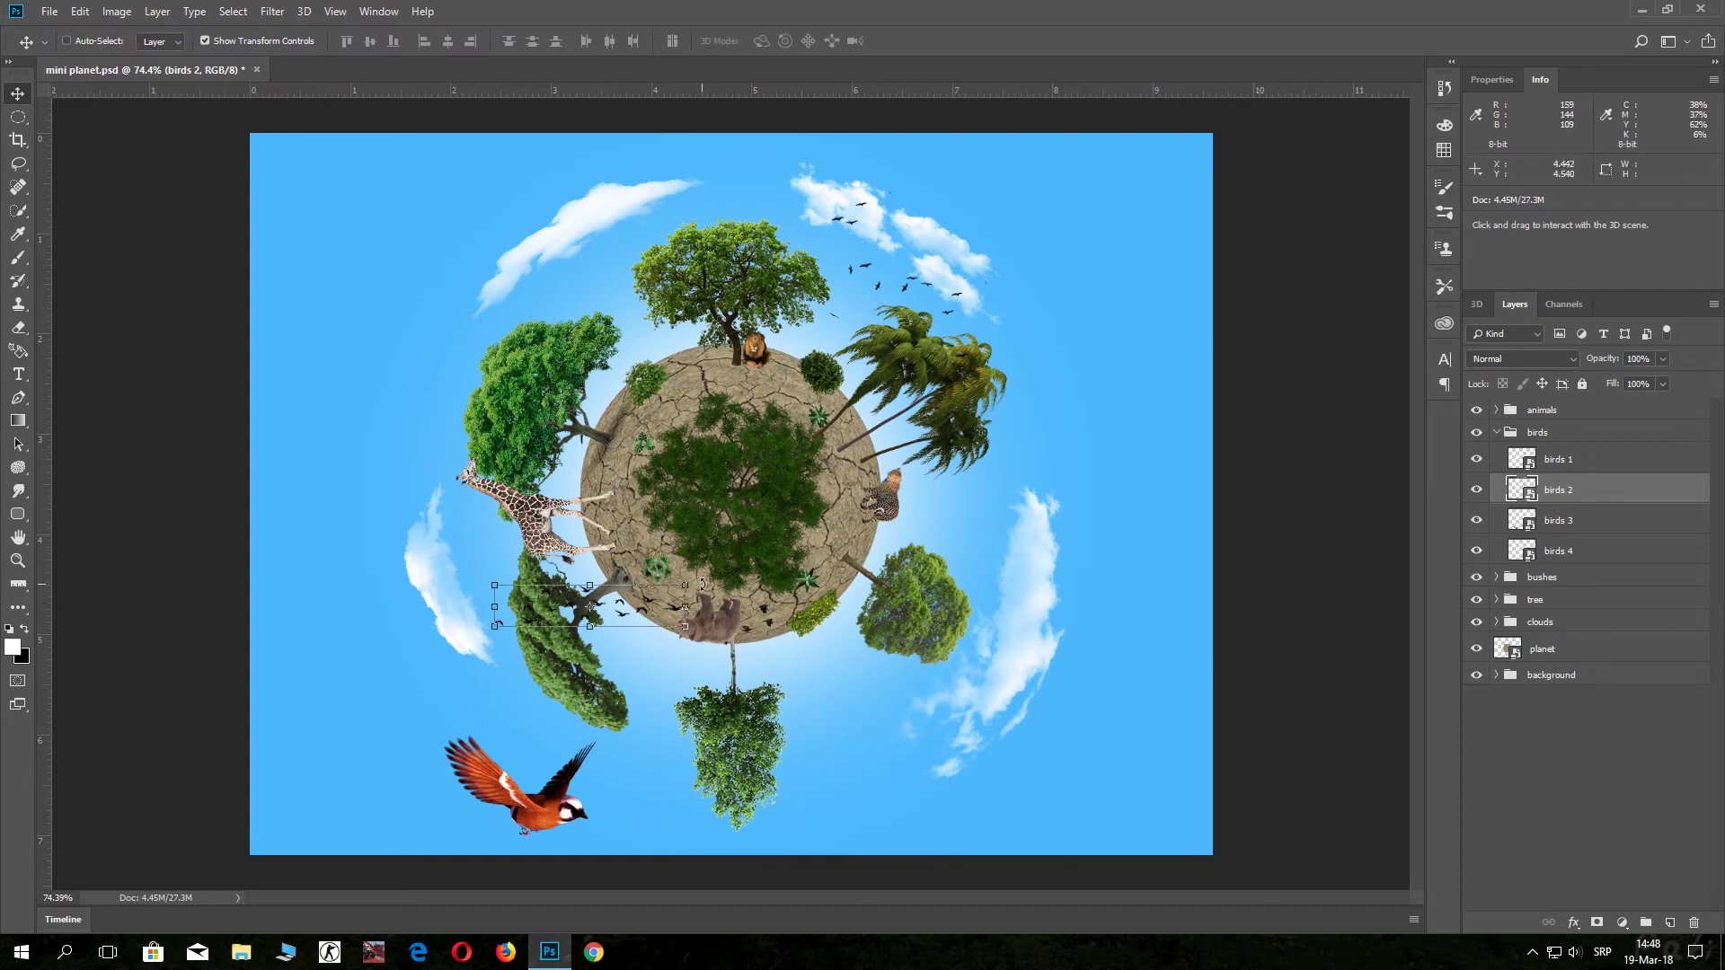
Rotate the birds 2 flock and move it up beside the upper-left cloud.
key(ctrl+t)
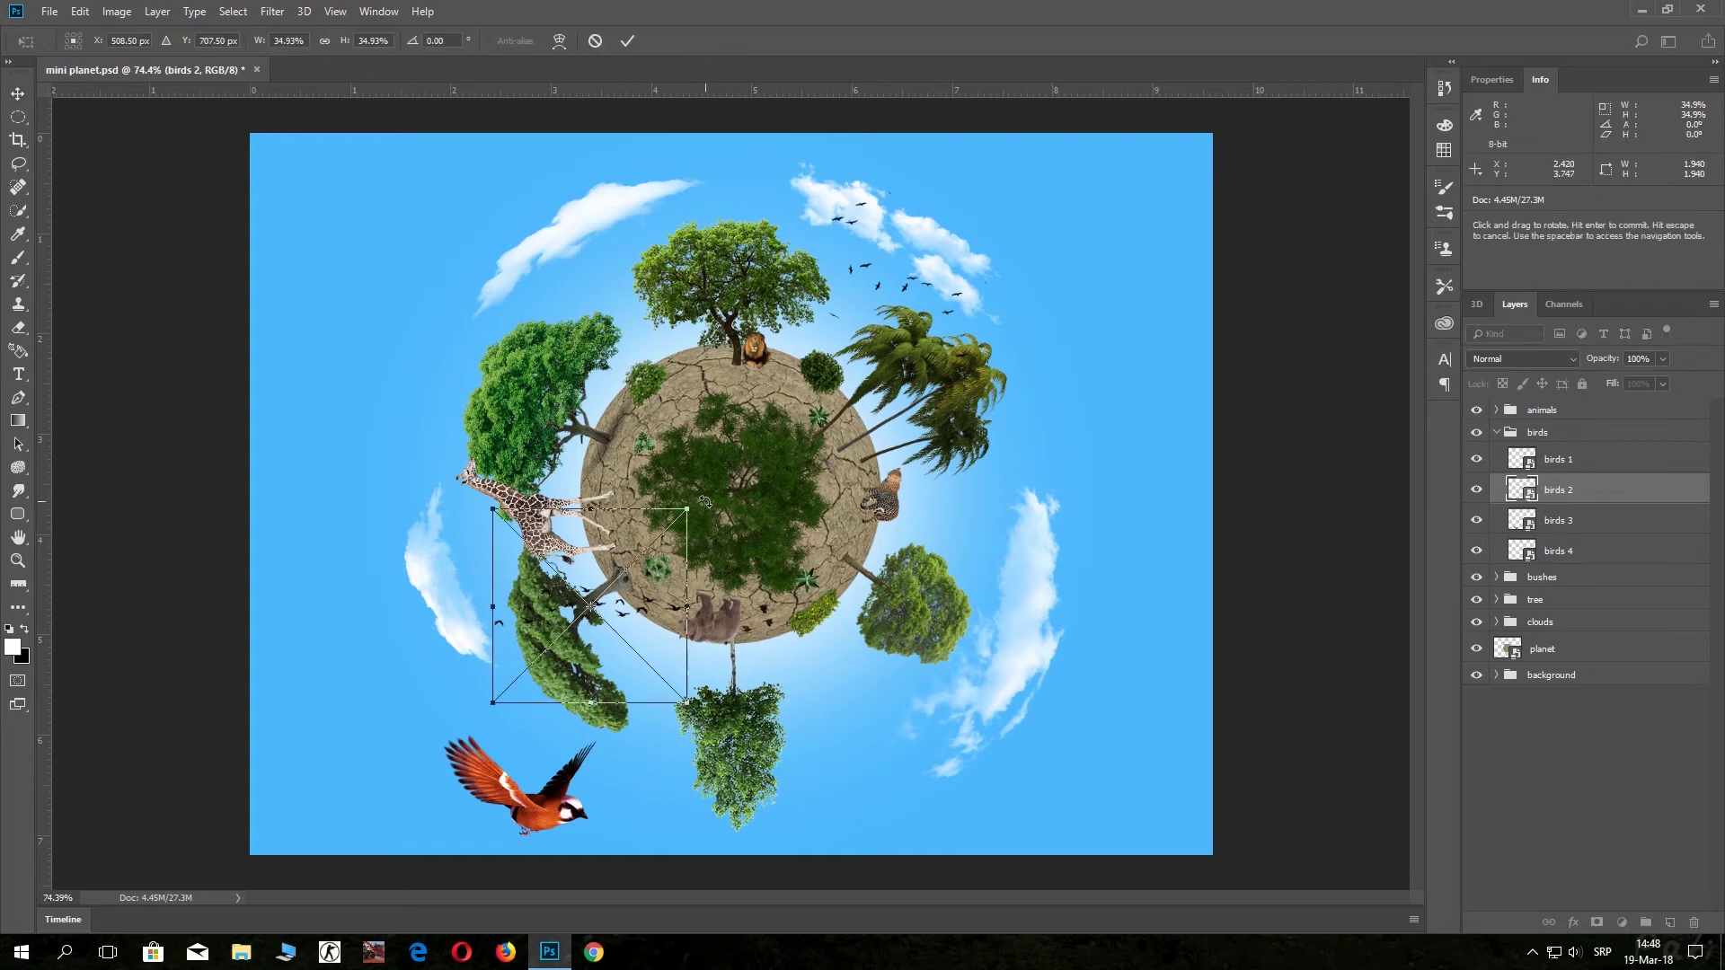
drag(705, 502, 586, 481)
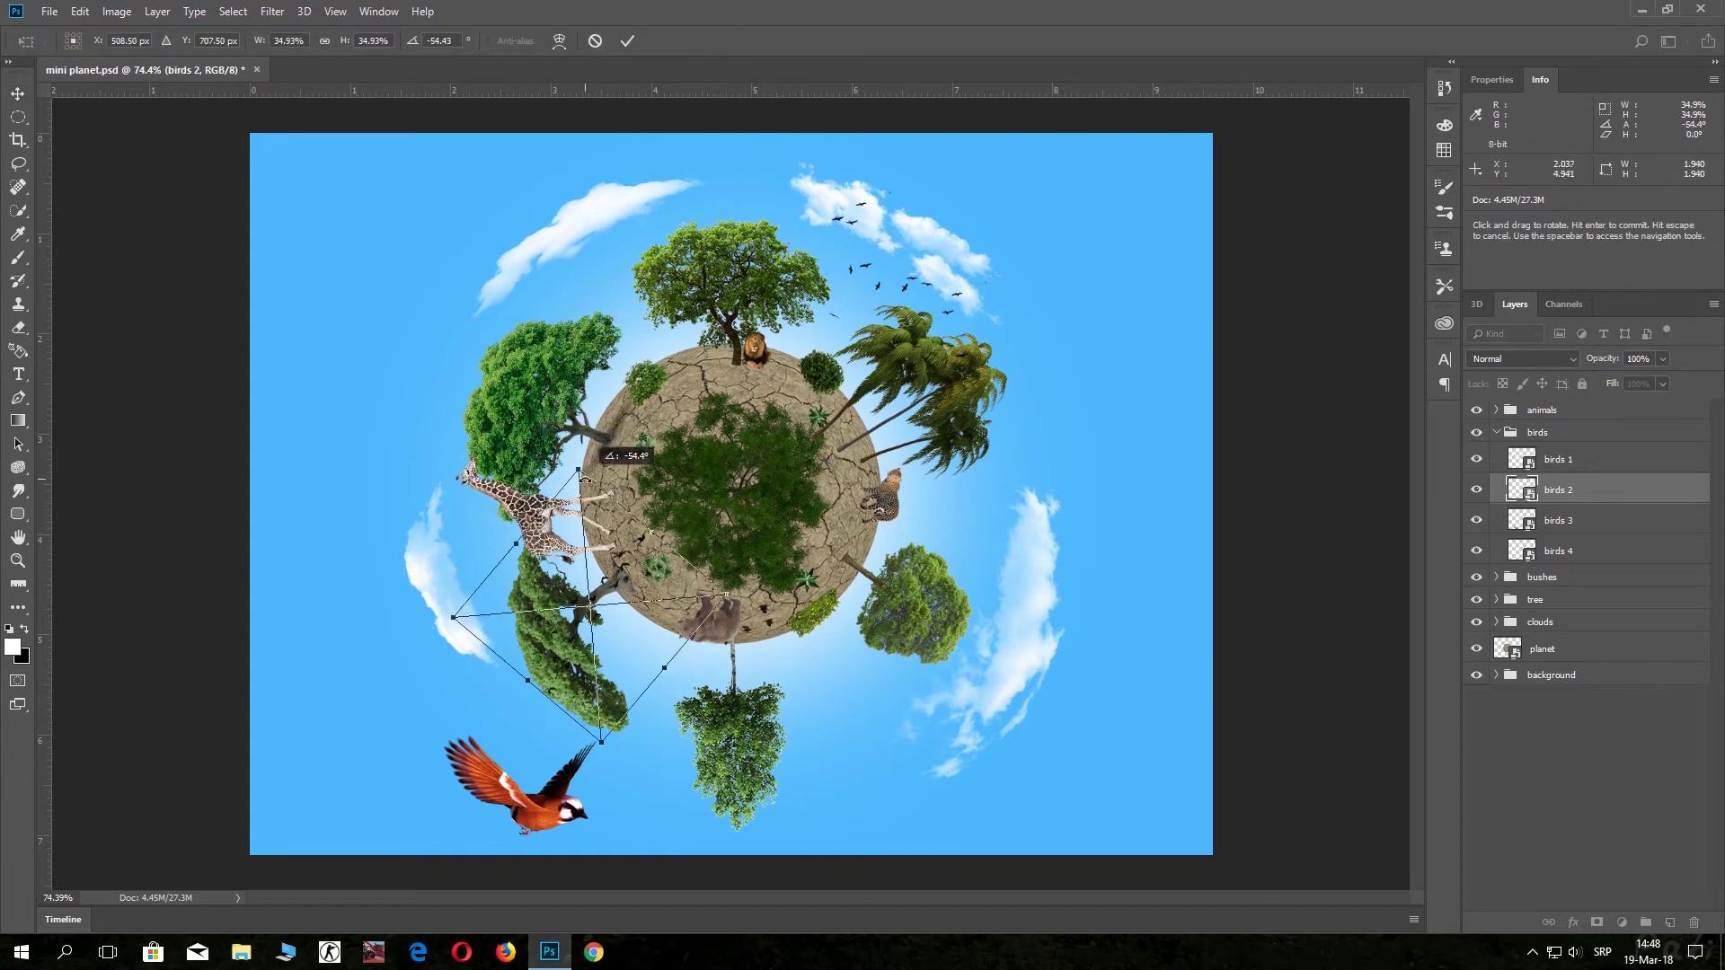
drag(633, 576, 610, 210)
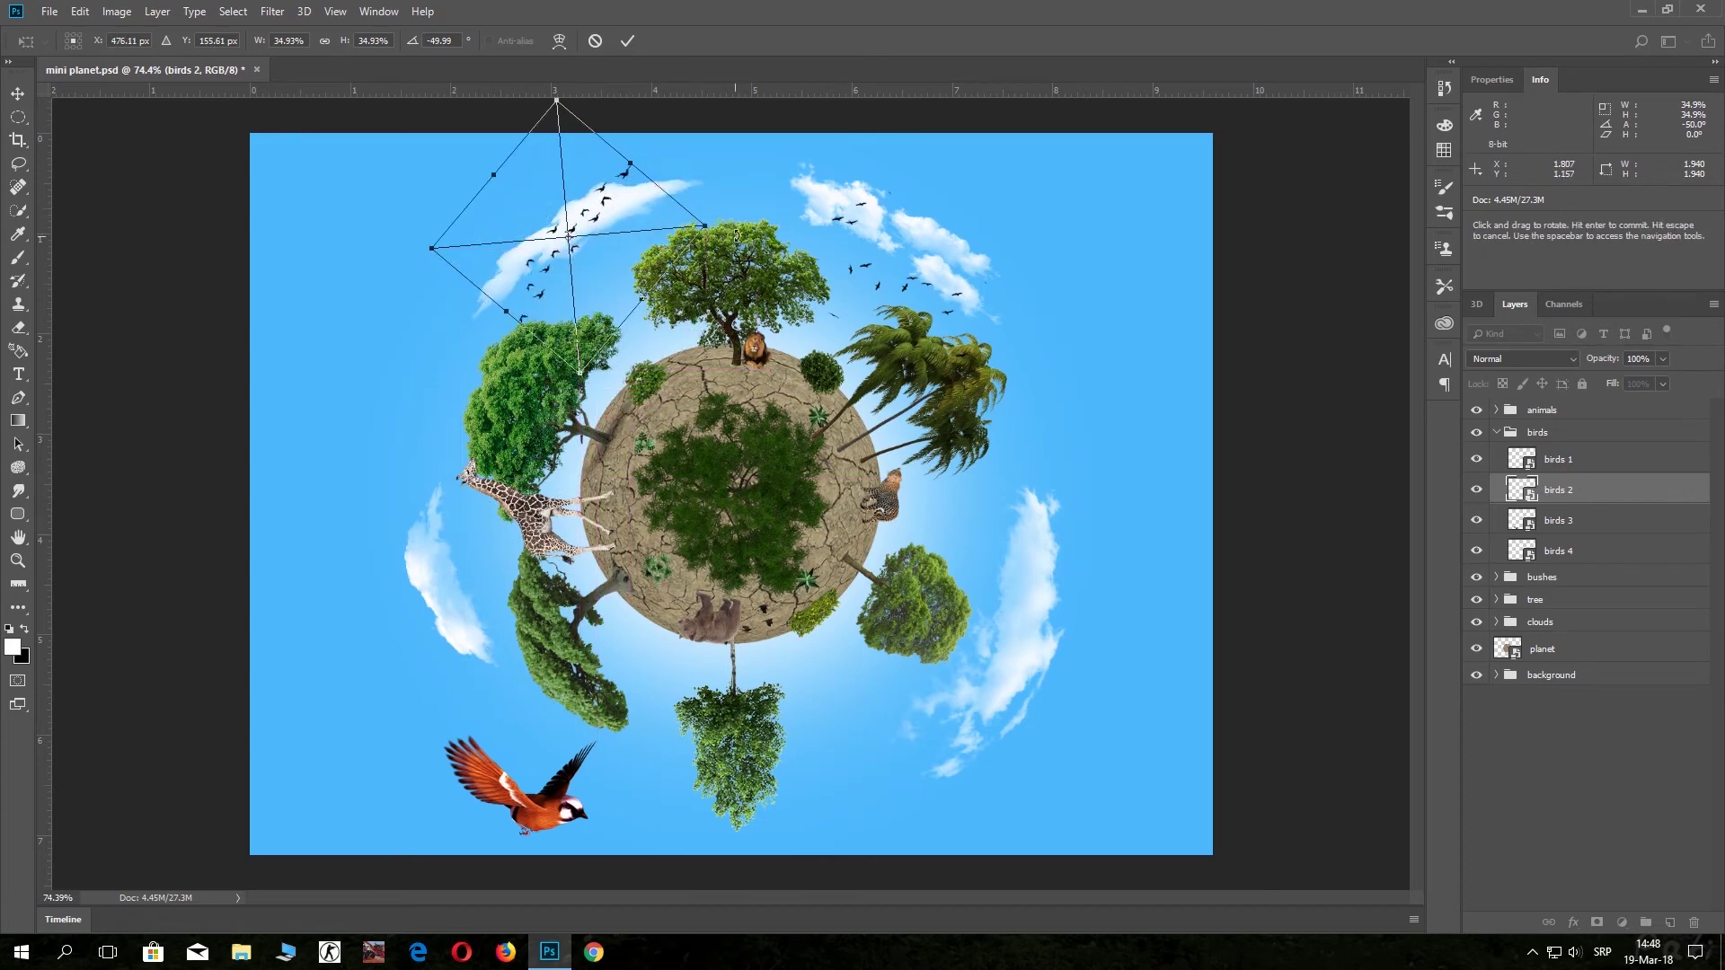
drag(725, 223, 729, 262)
drag(614, 274, 616, 289)
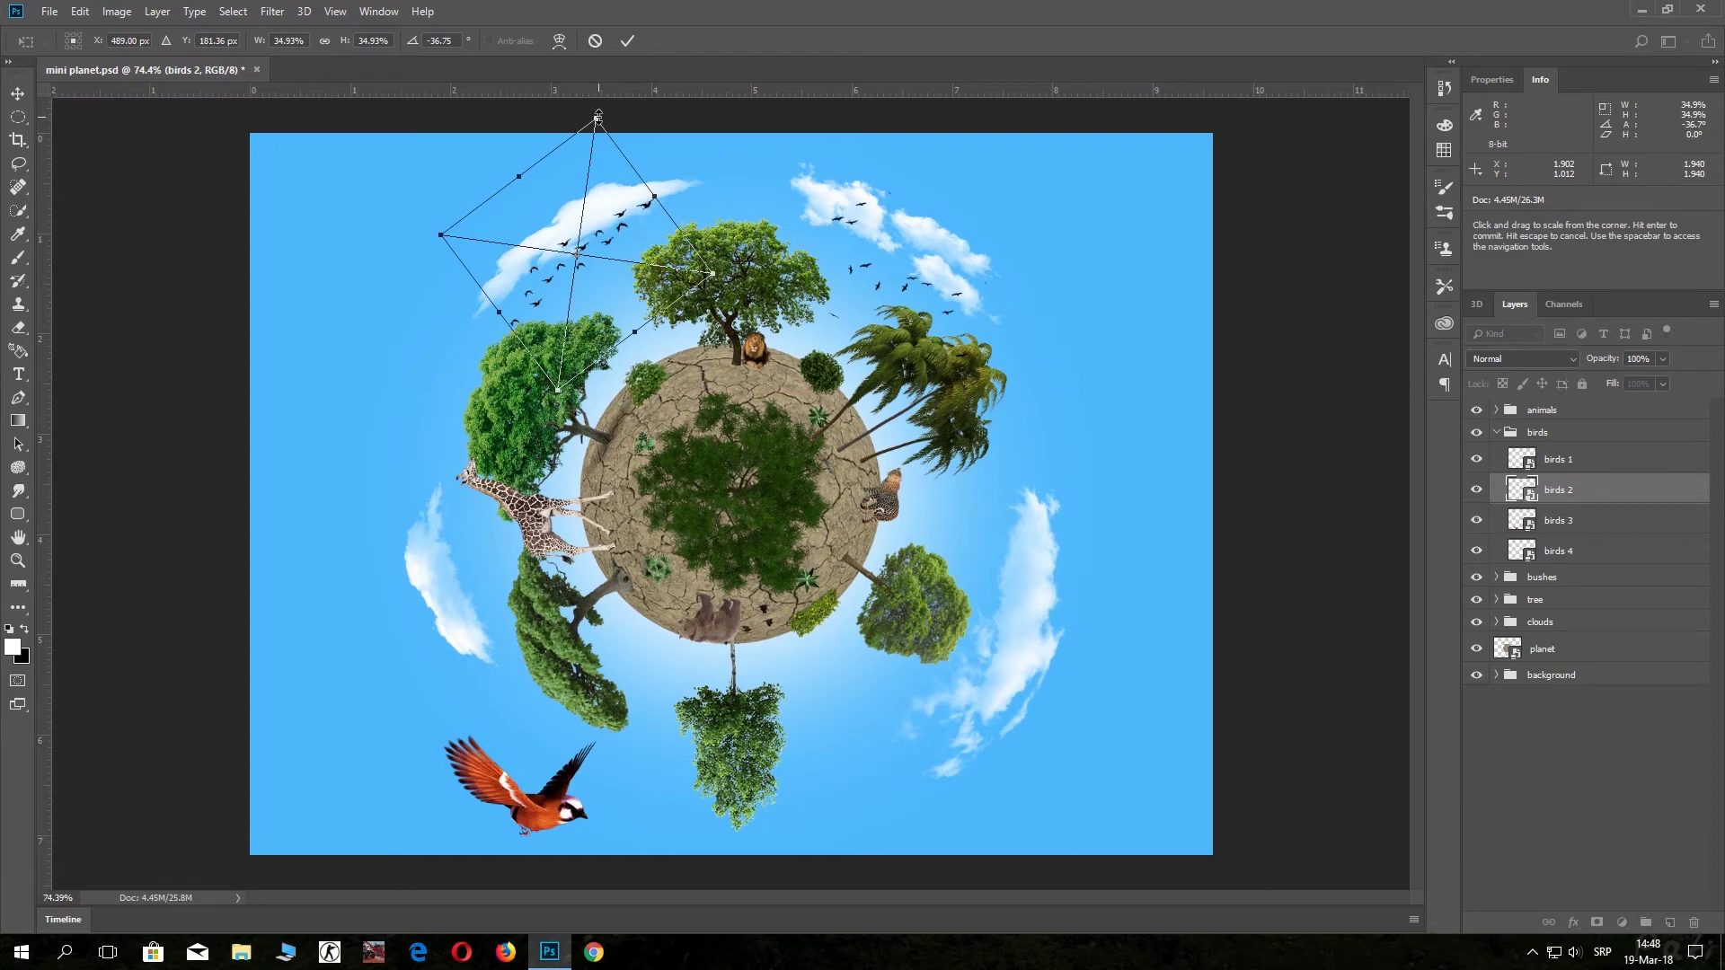
Shrink birds 2 to about 26.49% at −30.56° rotation, fine-tune its position, and commit.
drag(599, 117, 593, 182)
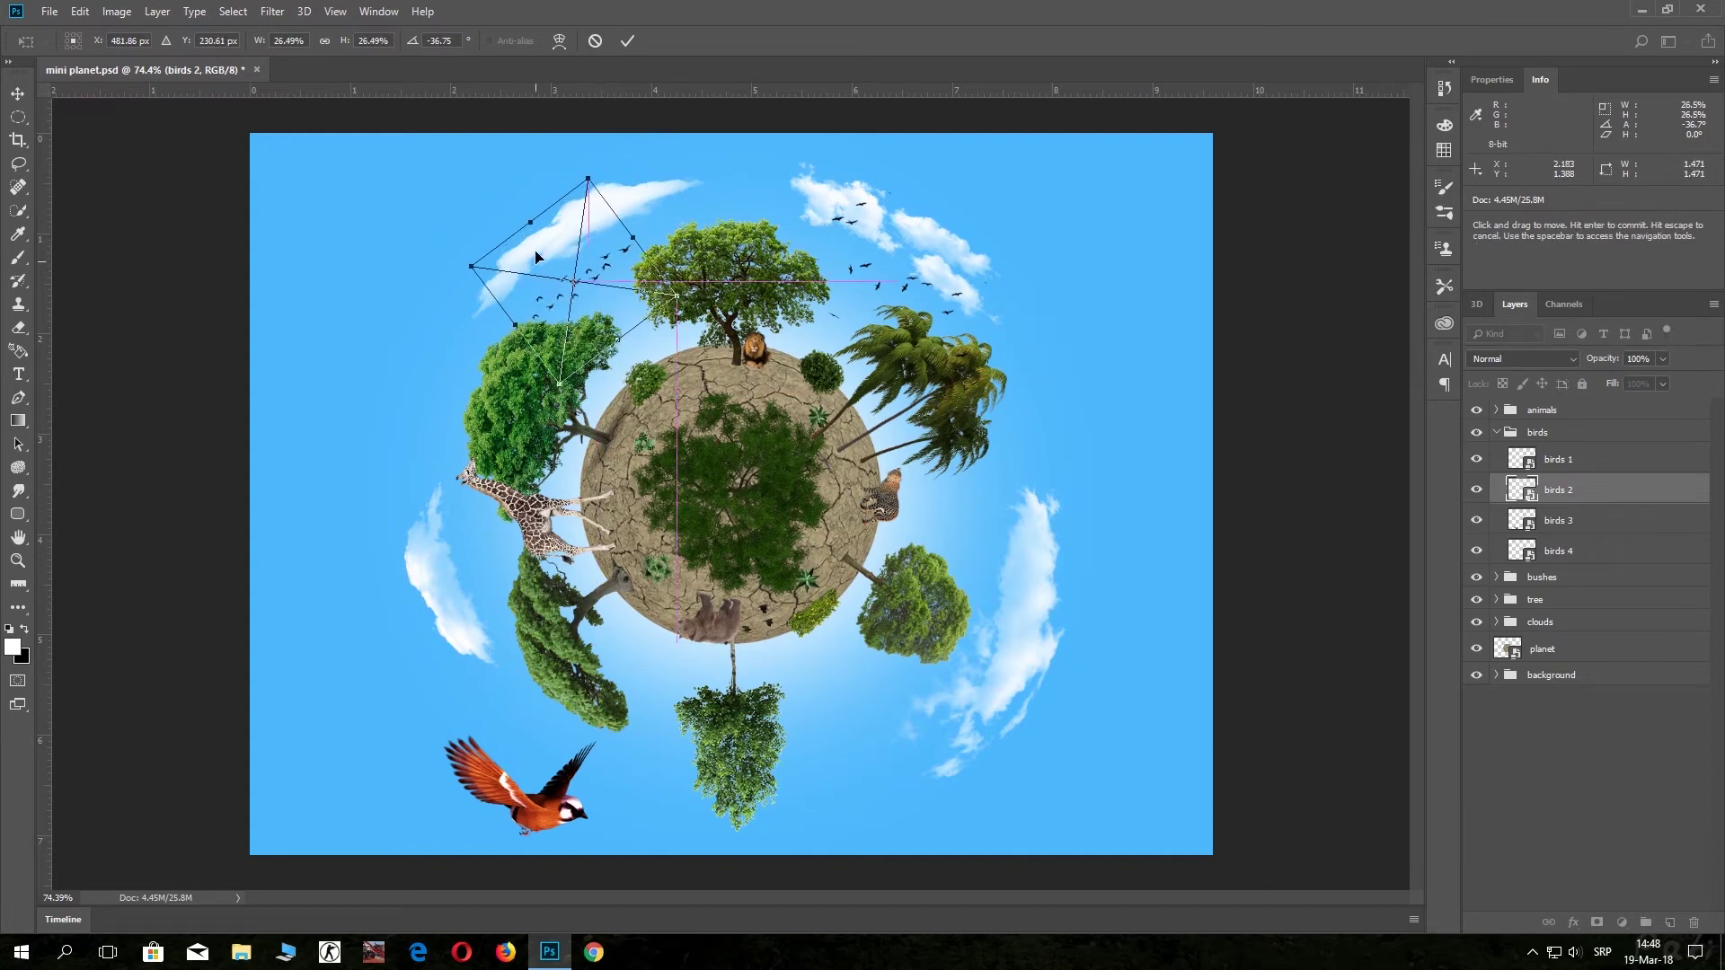
drag(537, 263, 541, 238)
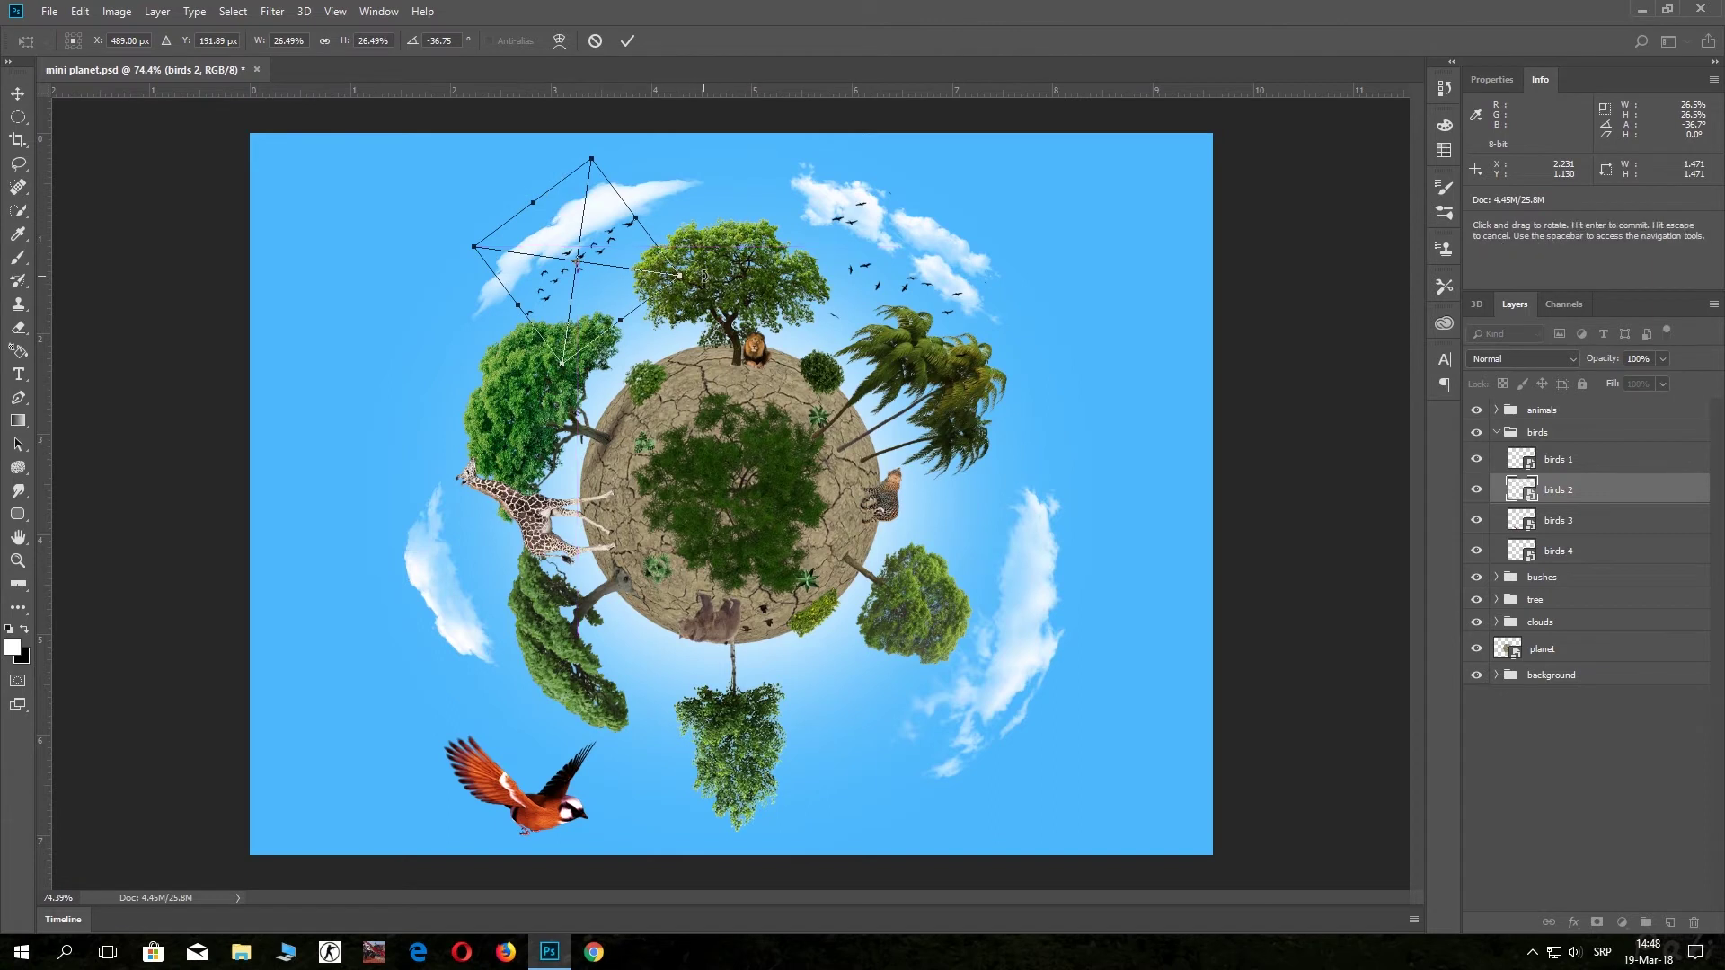
drag(704, 275, 703, 288)
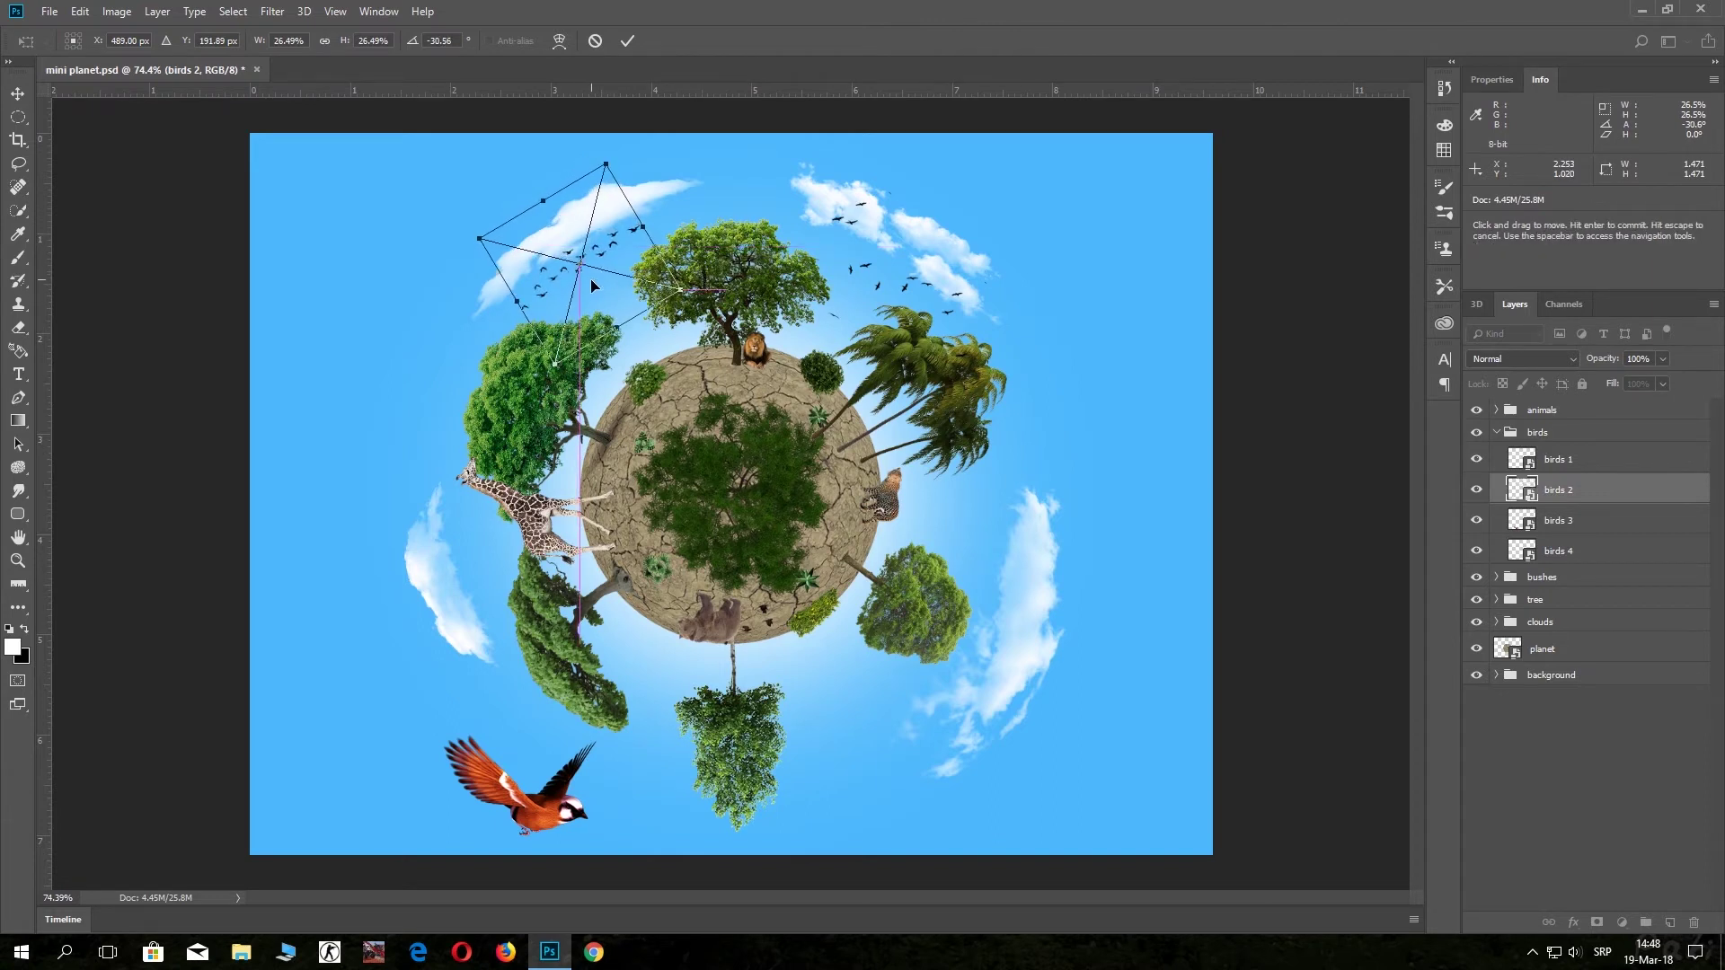
drag(591, 281, 595, 287)
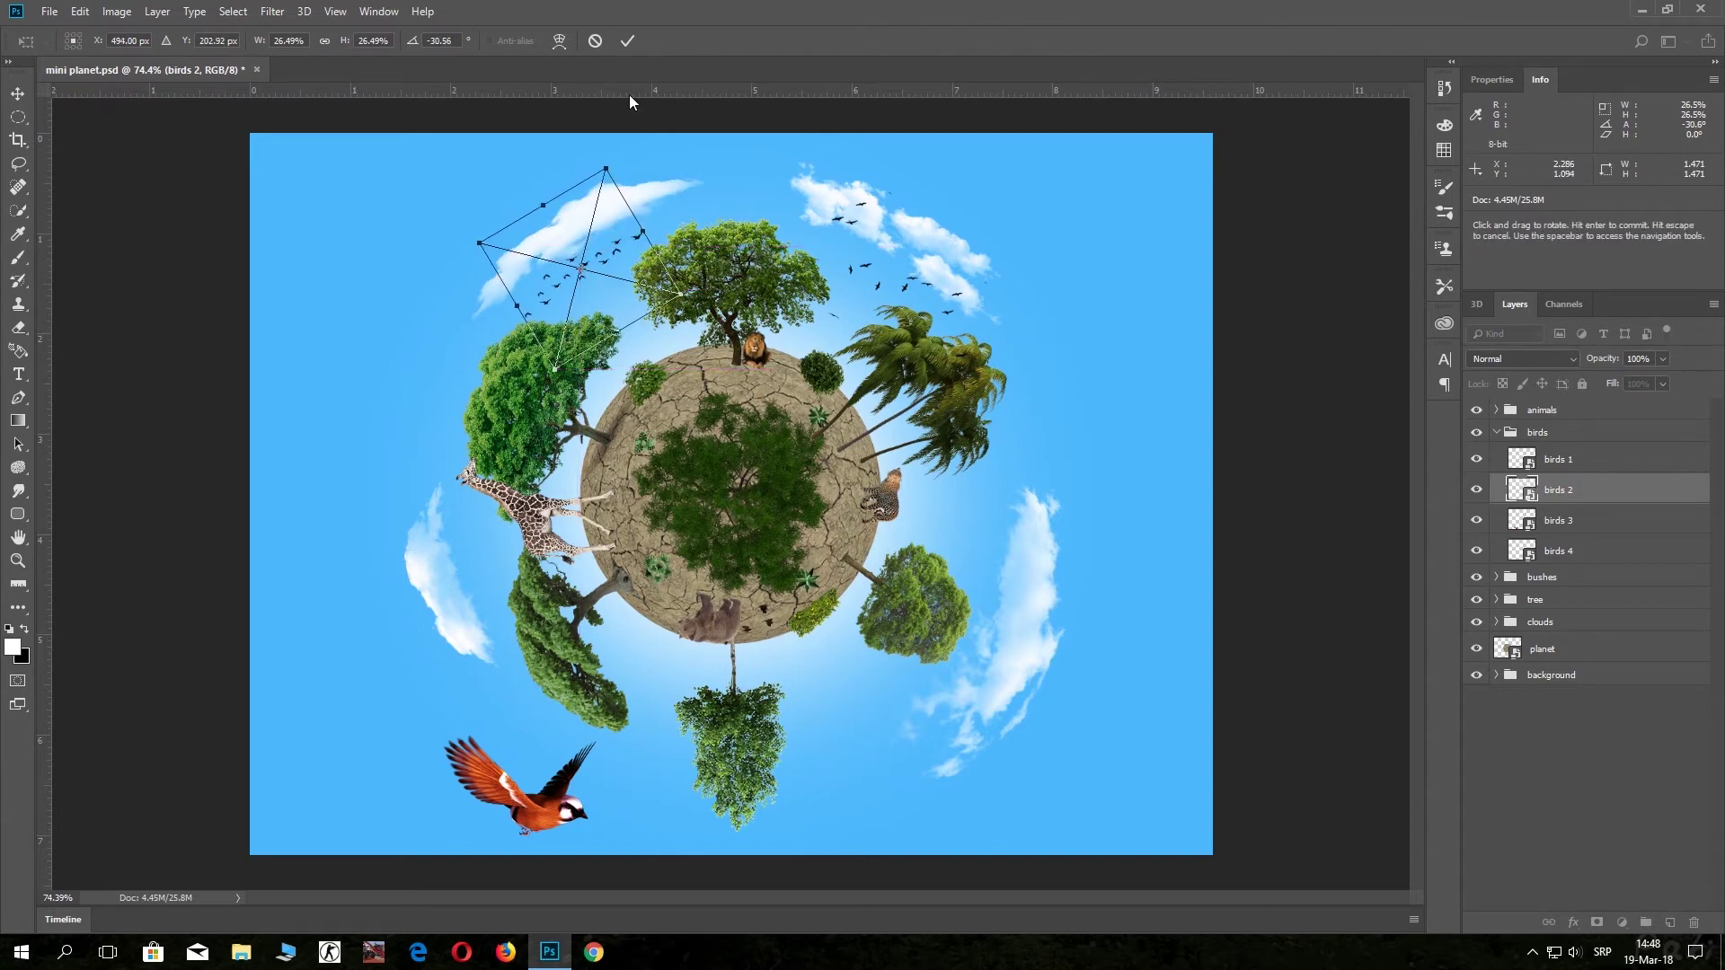
click(632, 45)
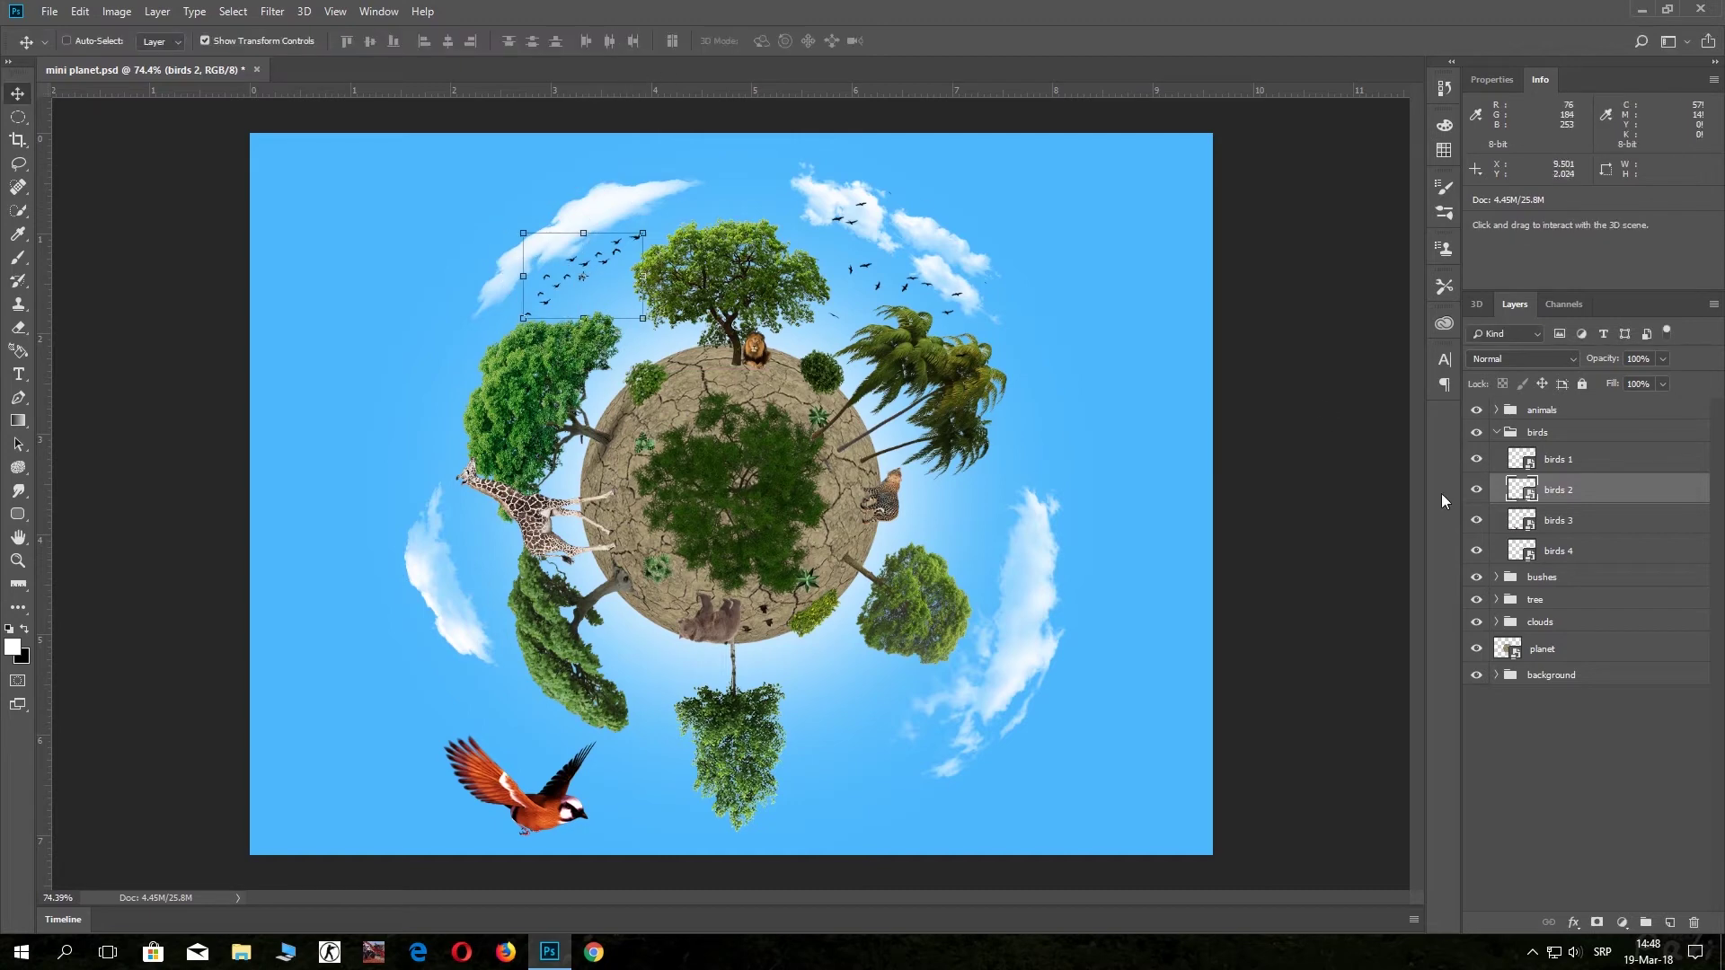
click(1531, 522)
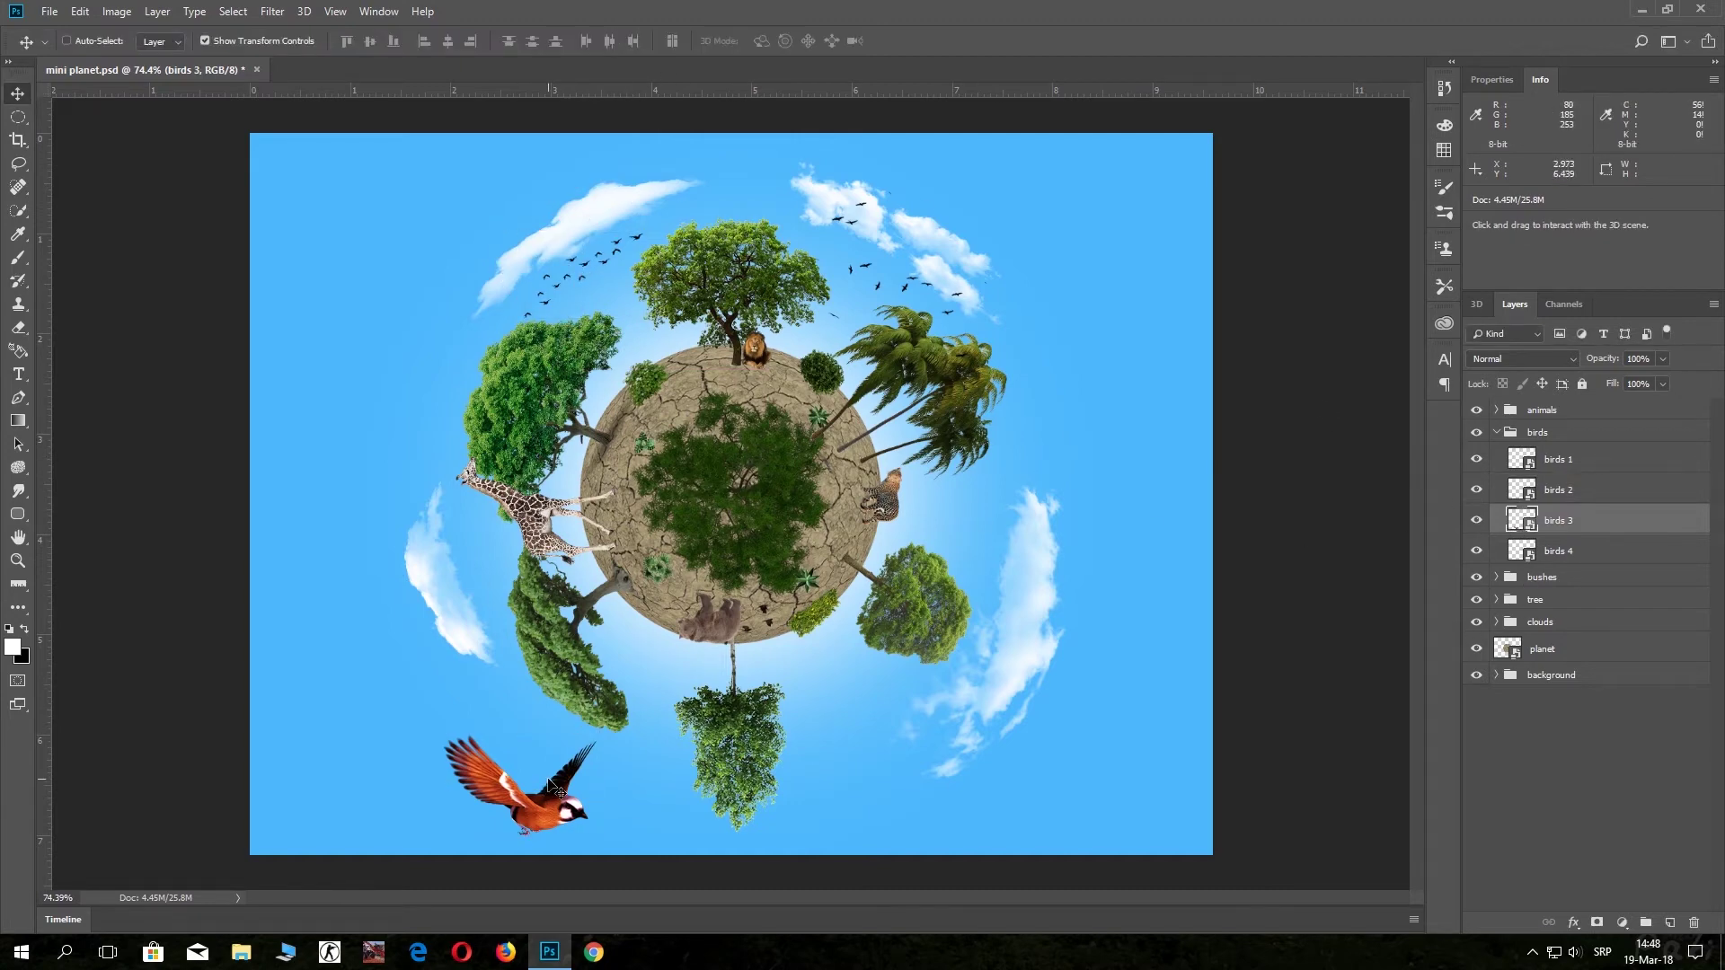
Move the red bird onto the planet's upper left, shrink it to about 6%, and nudge it into place.
drag(556, 788, 711, 374)
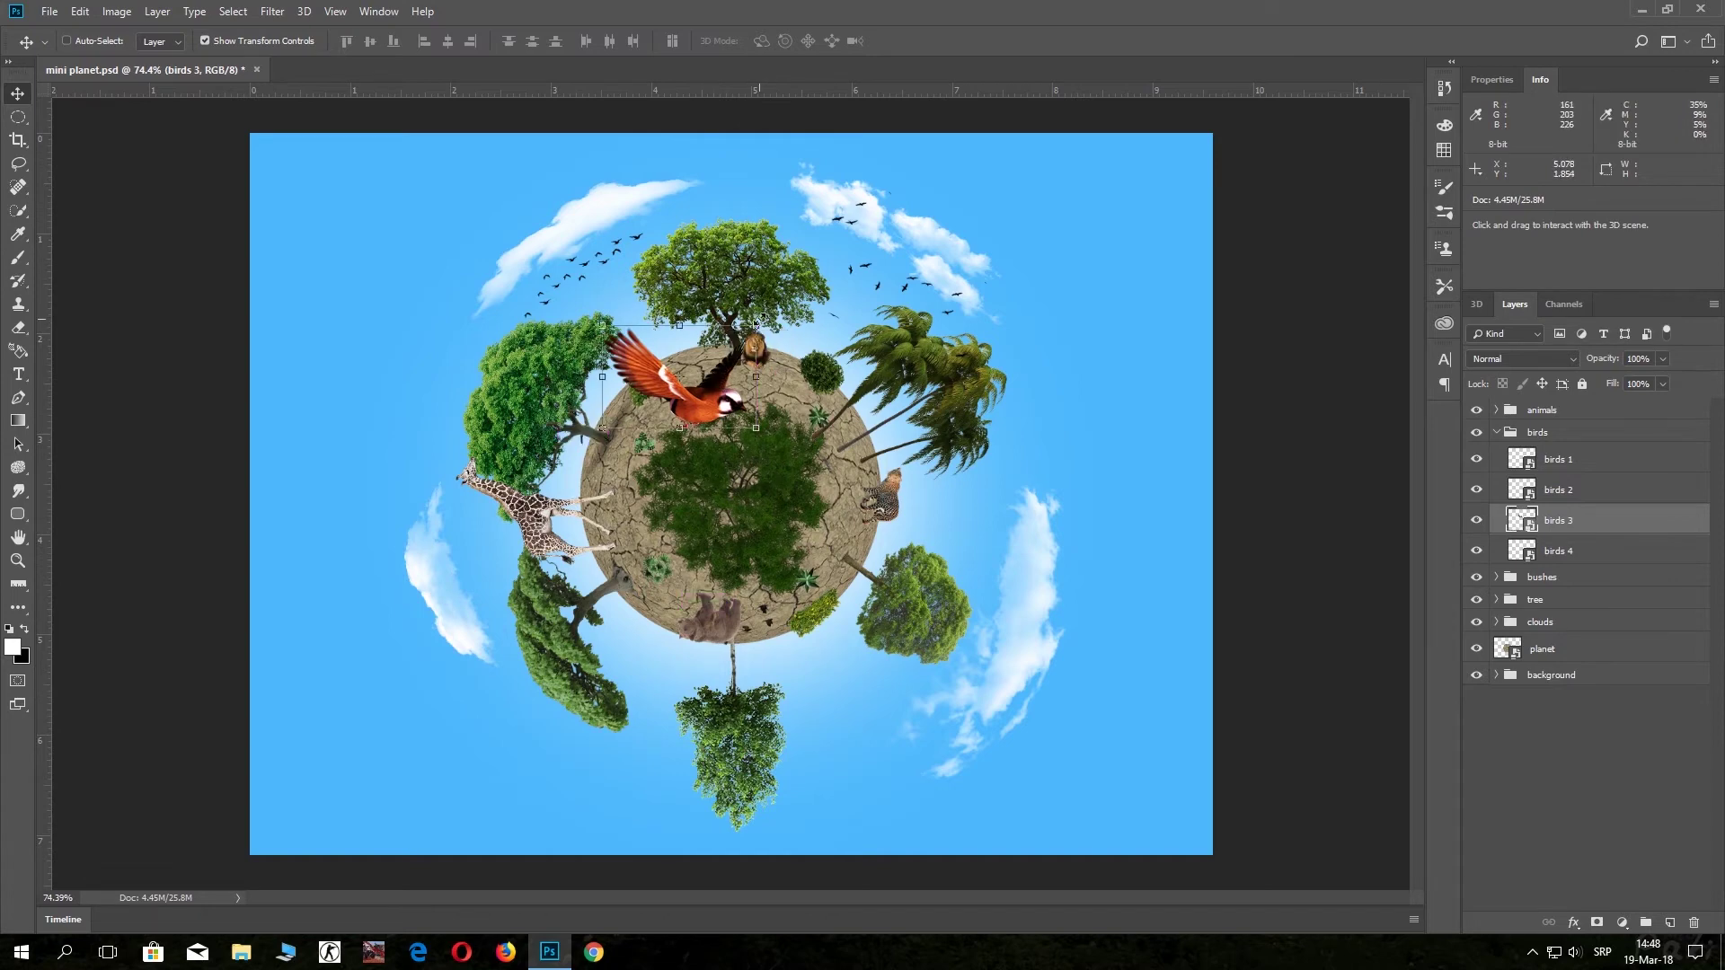
key(ctrl+t)
drag(756, 324, 640, 402)
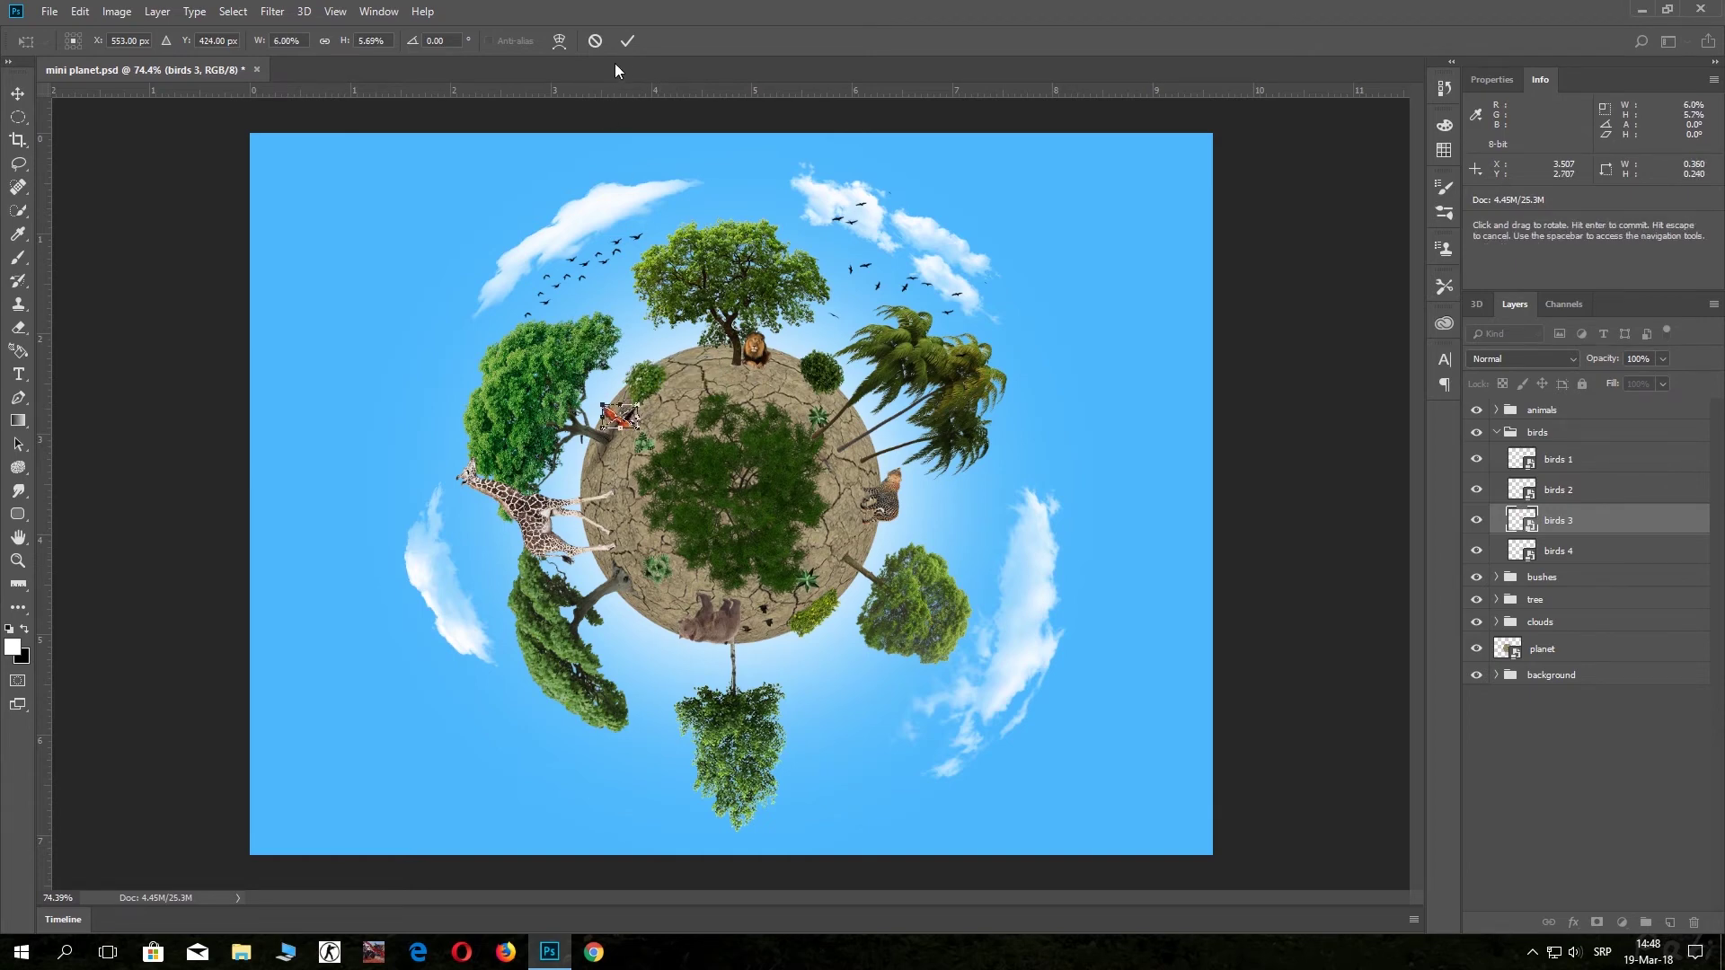
click(628, 40)
drag(645, 485, 682, 478)
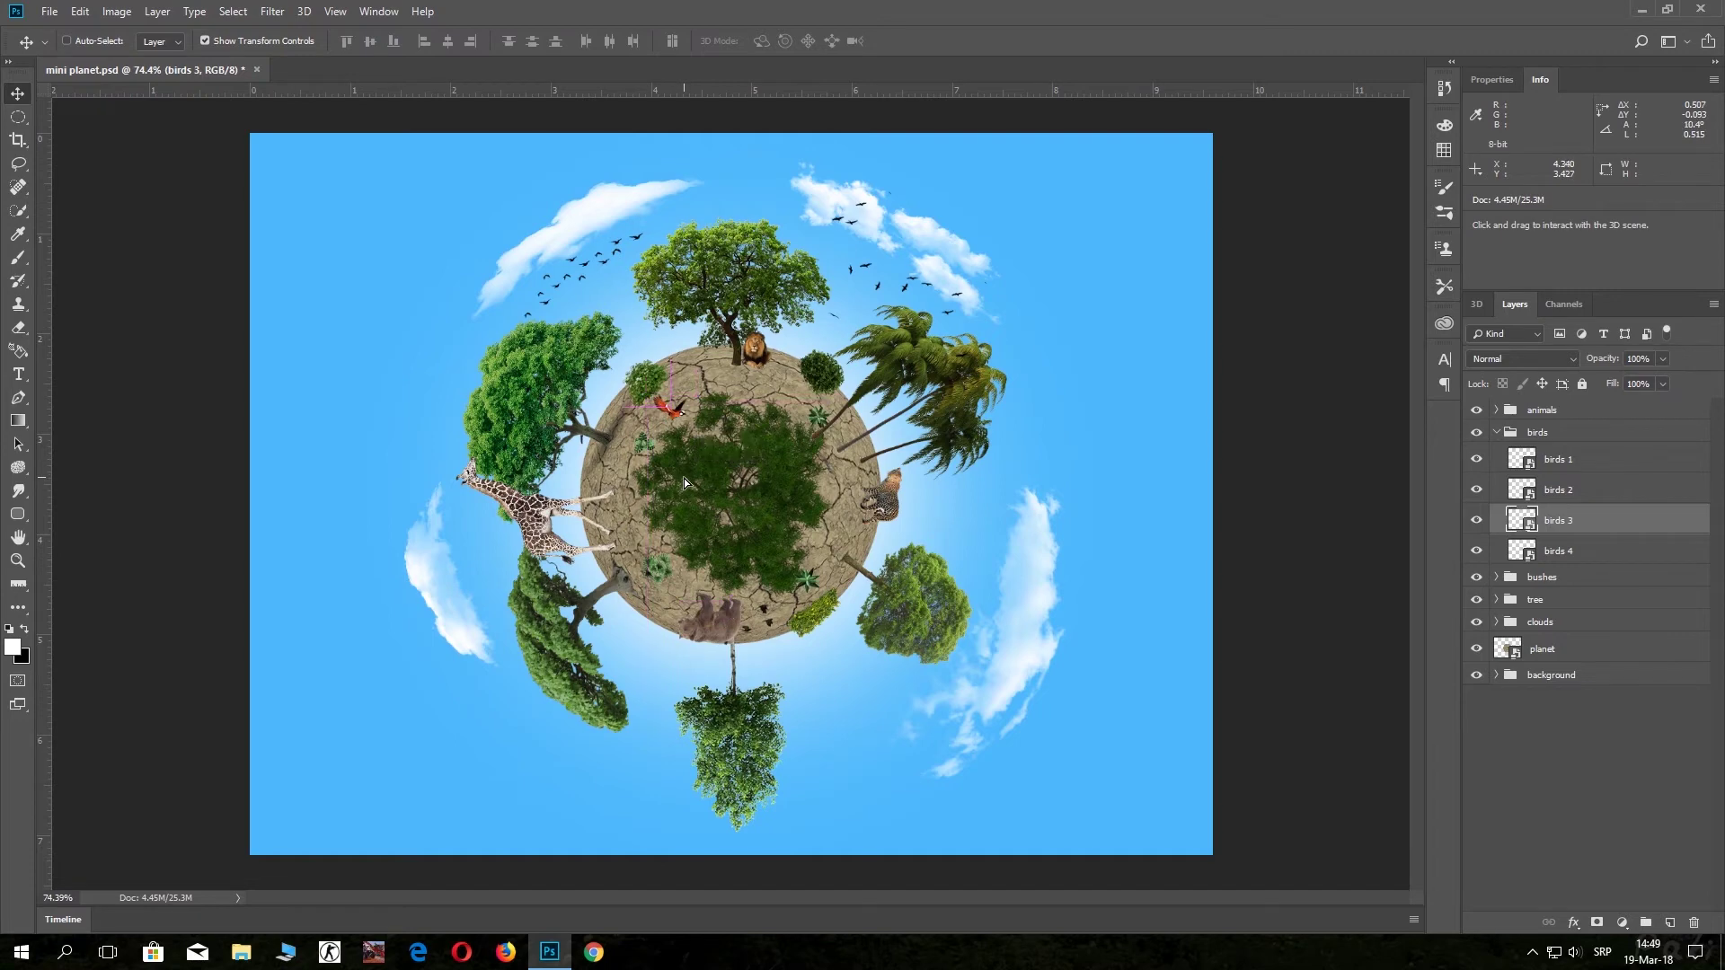
Select birds 4, move it into the lower-right sky, and resize it.
click(1546, 550)
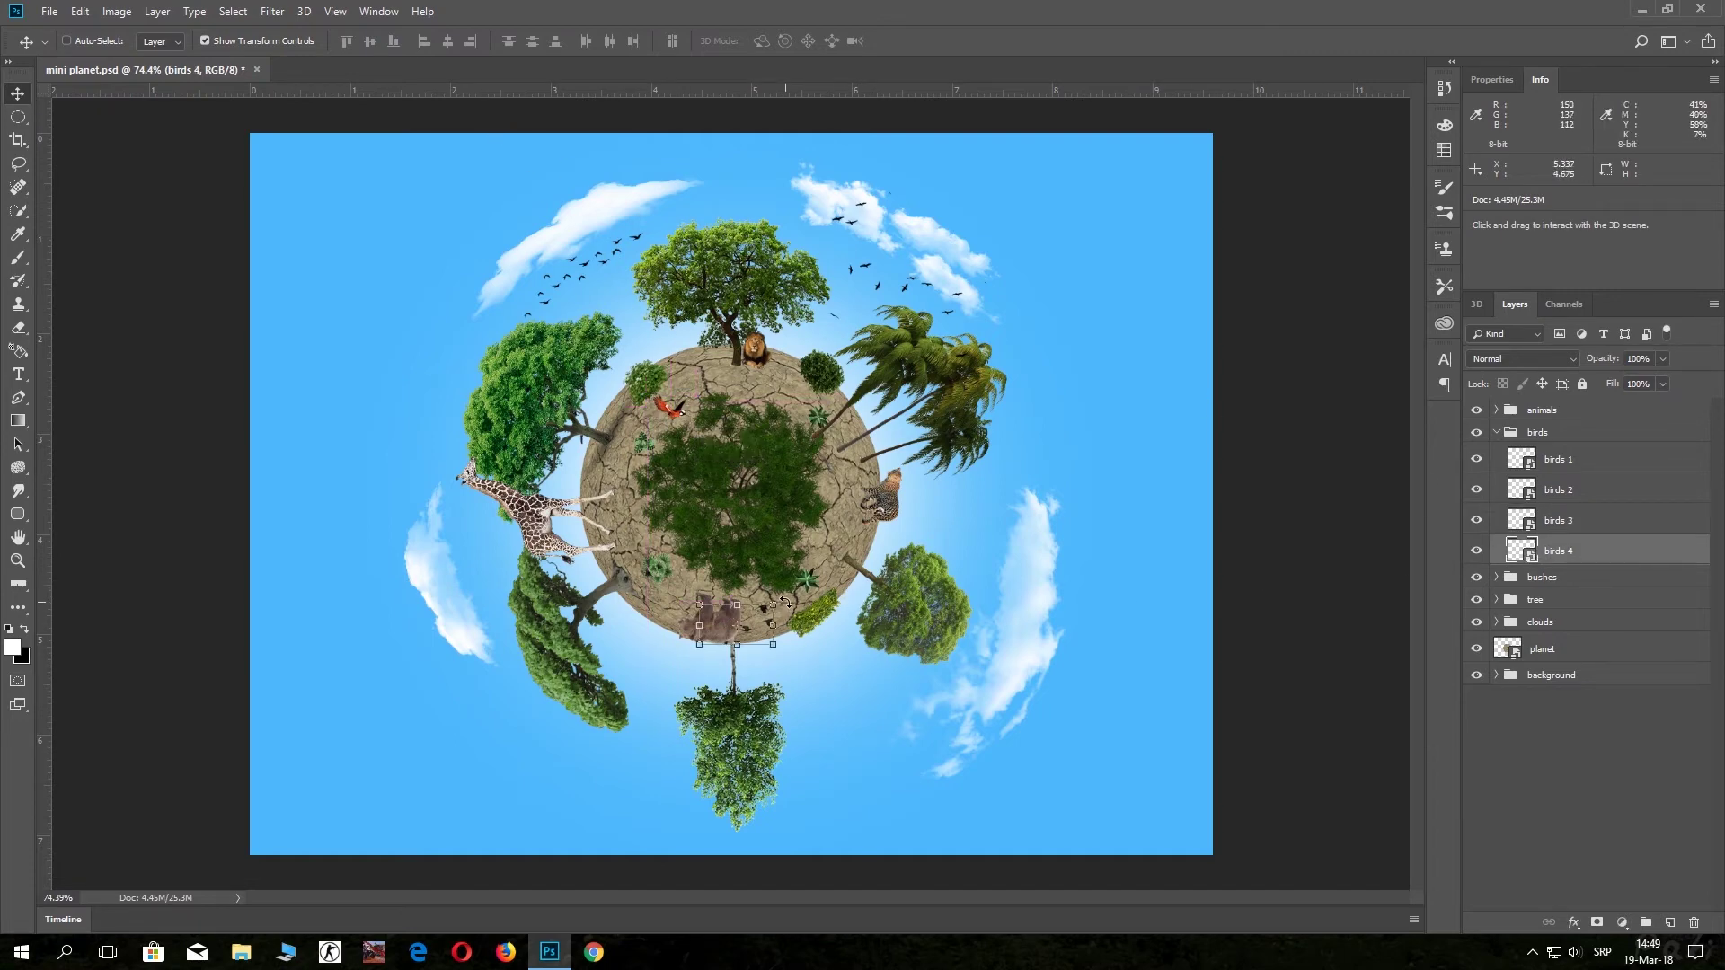
mouse_move(772, 604)
mouse_down()
mouse_move(796, 593)
mouse_move(667, 693)
mouse_up()
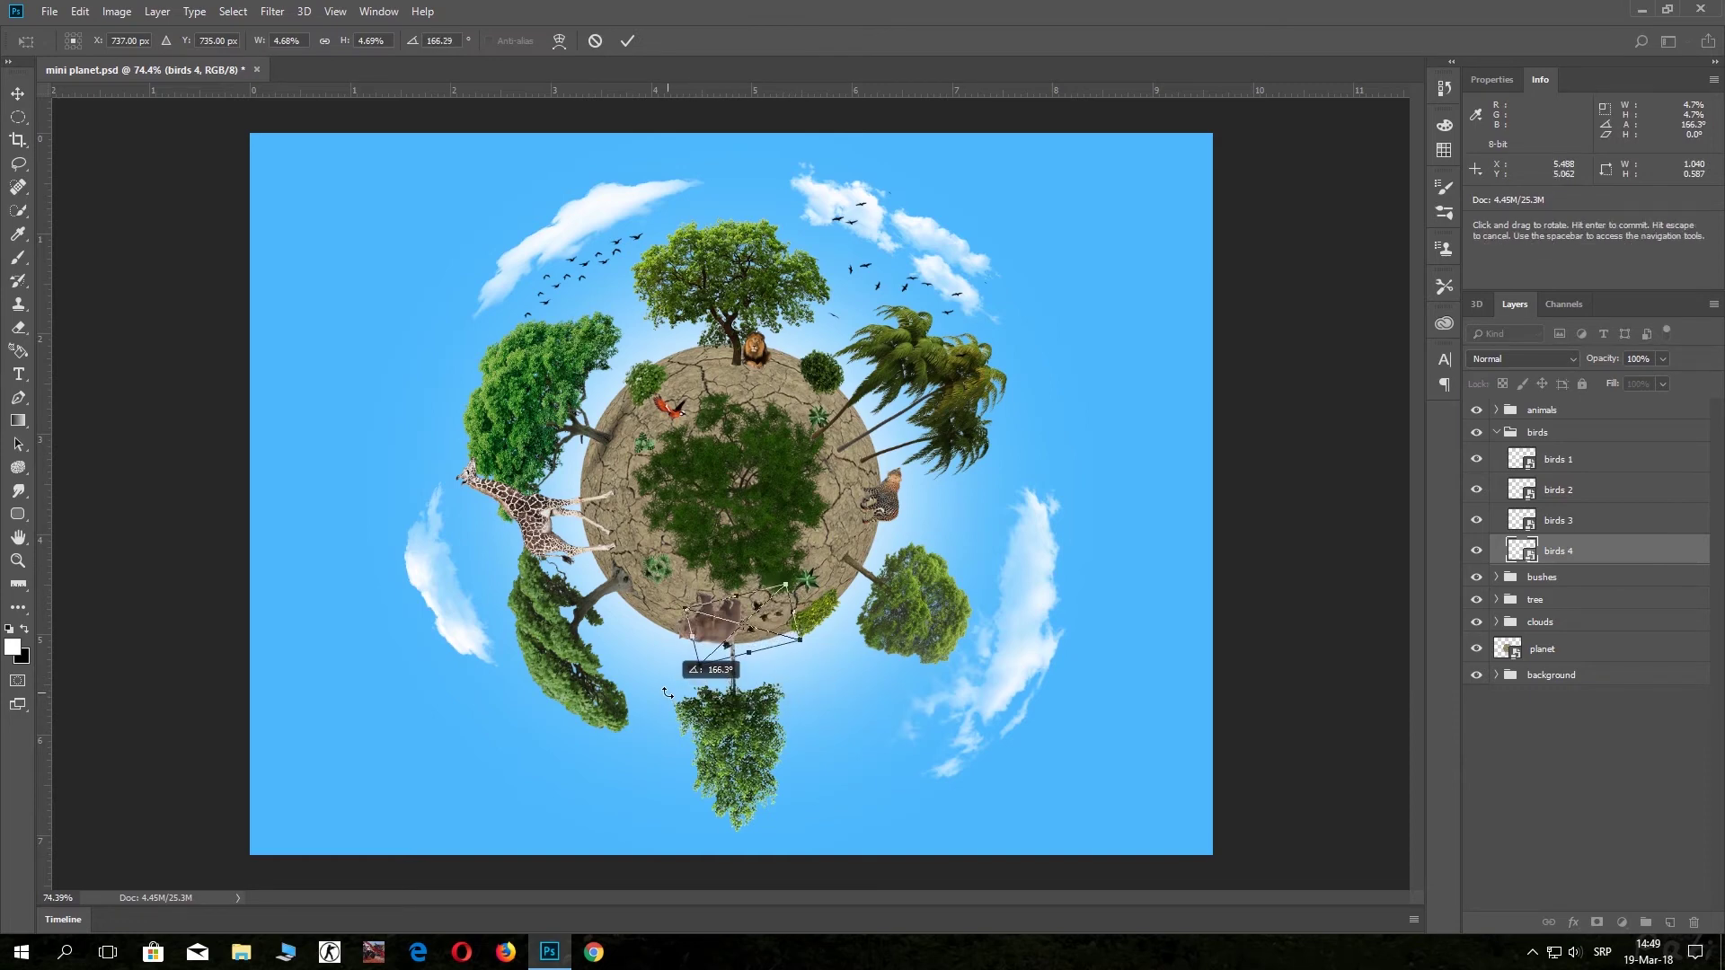
drag(773, 640, 878, 709)
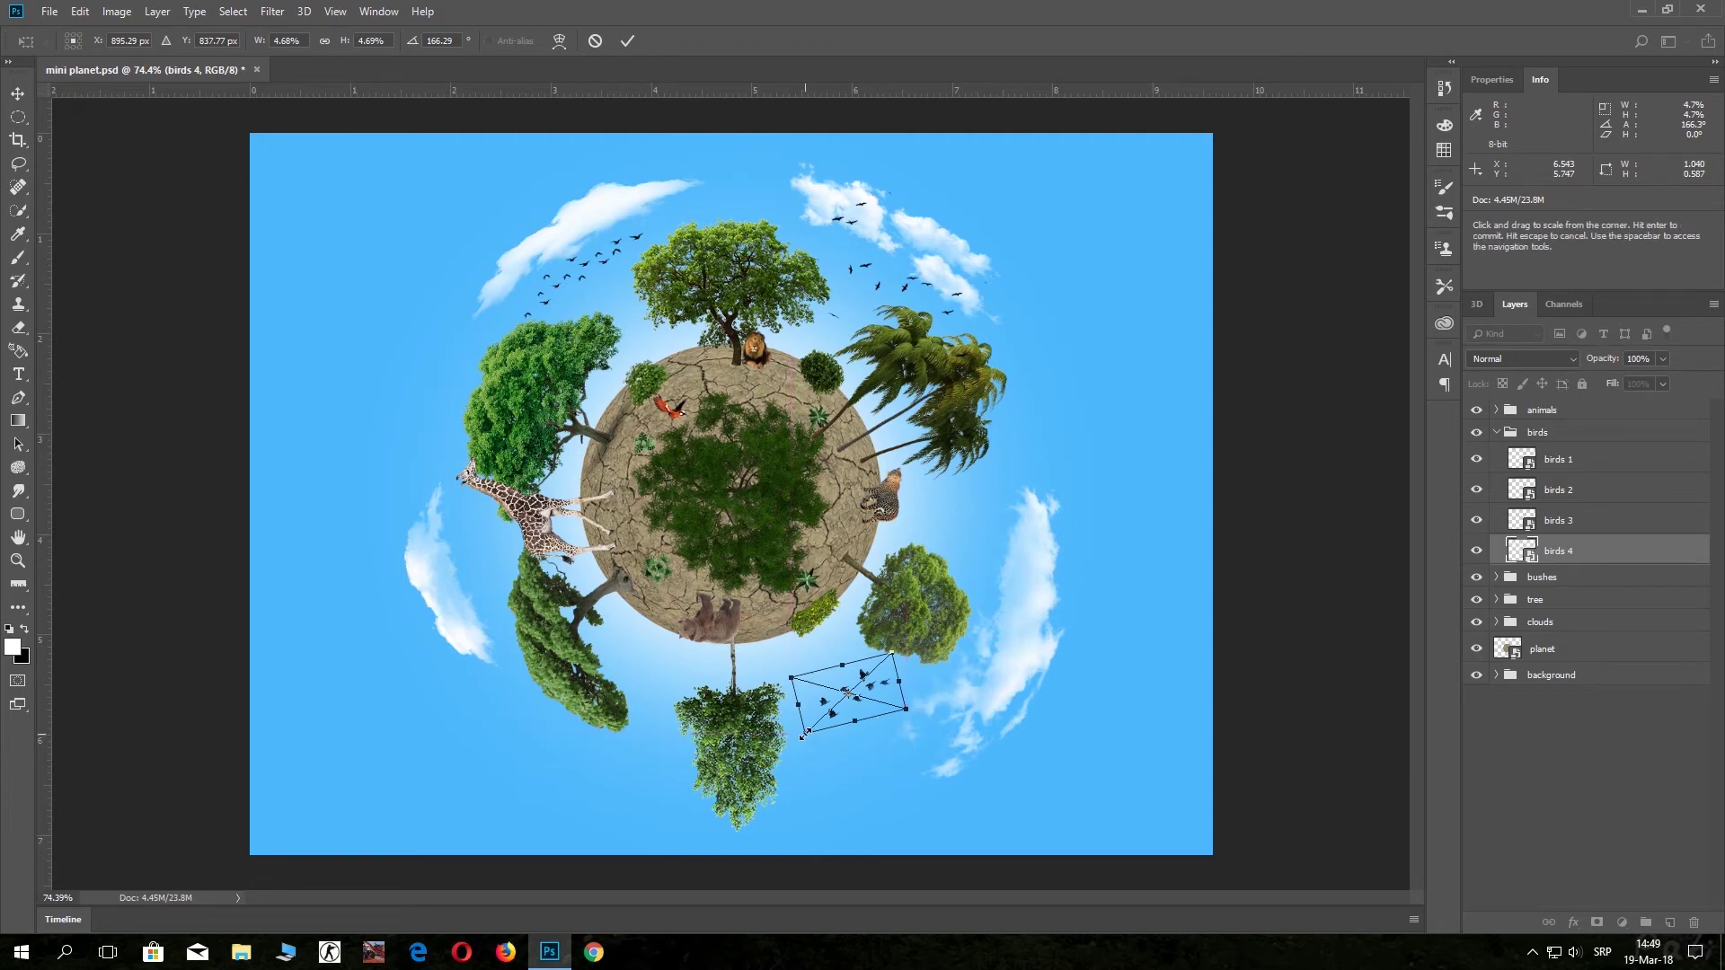
drag(804, 735, 835, 703)
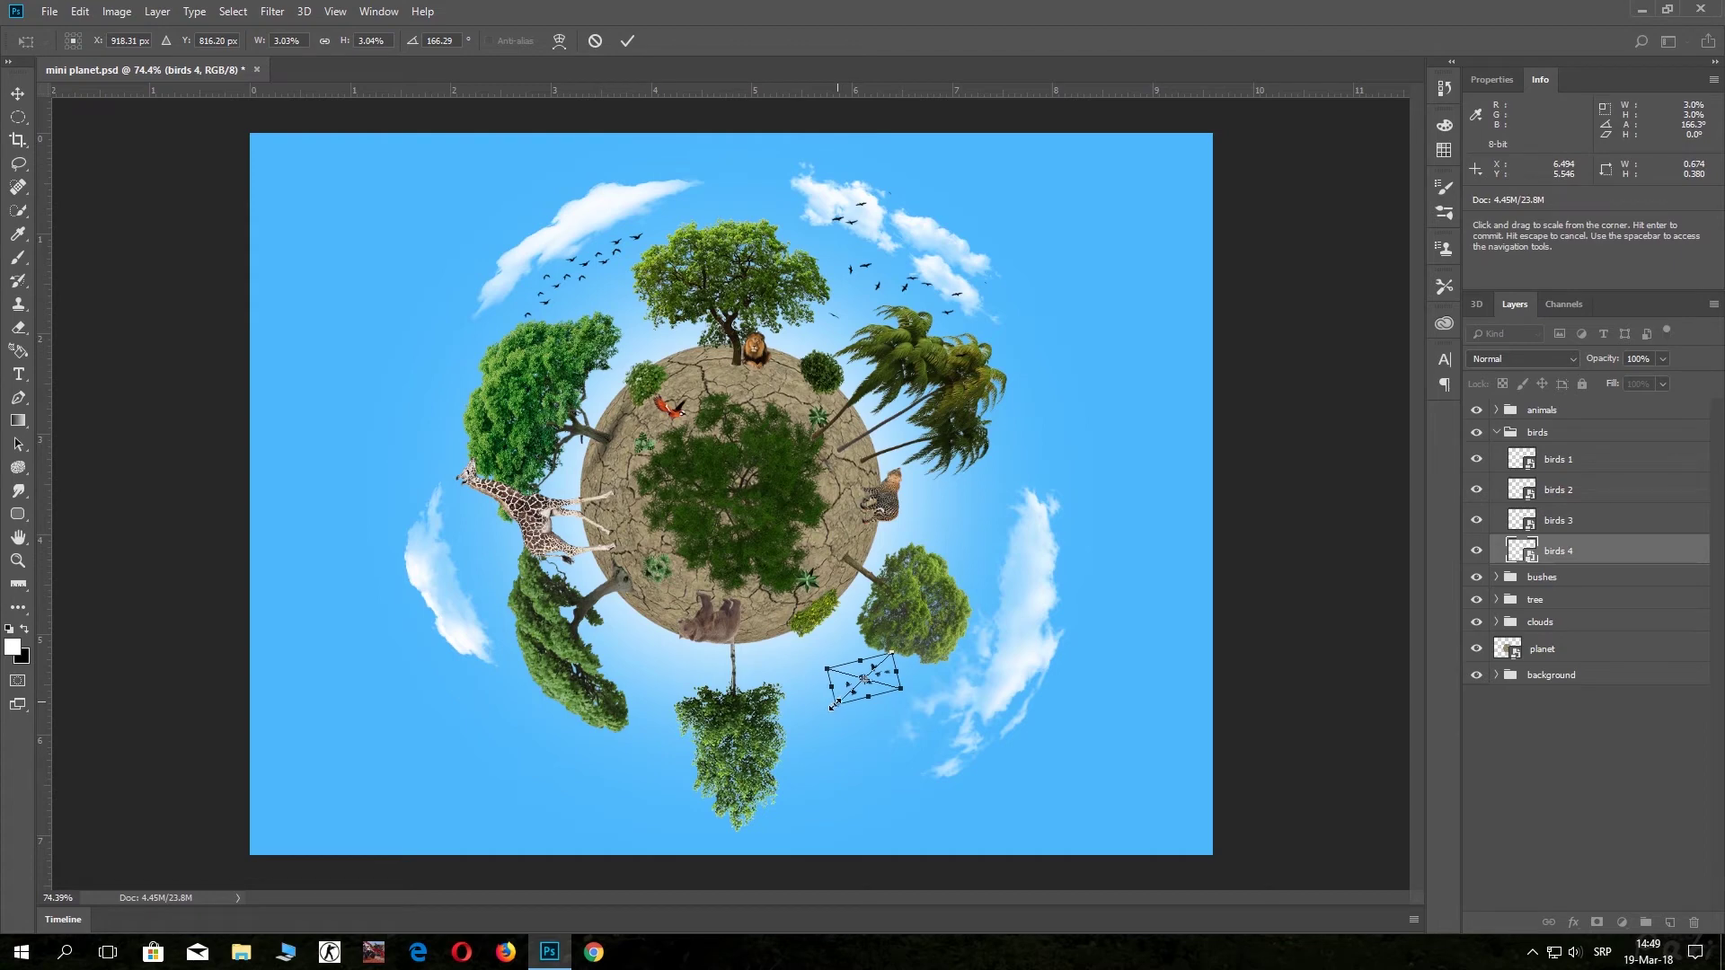
drag(832, 706, 813, 725)
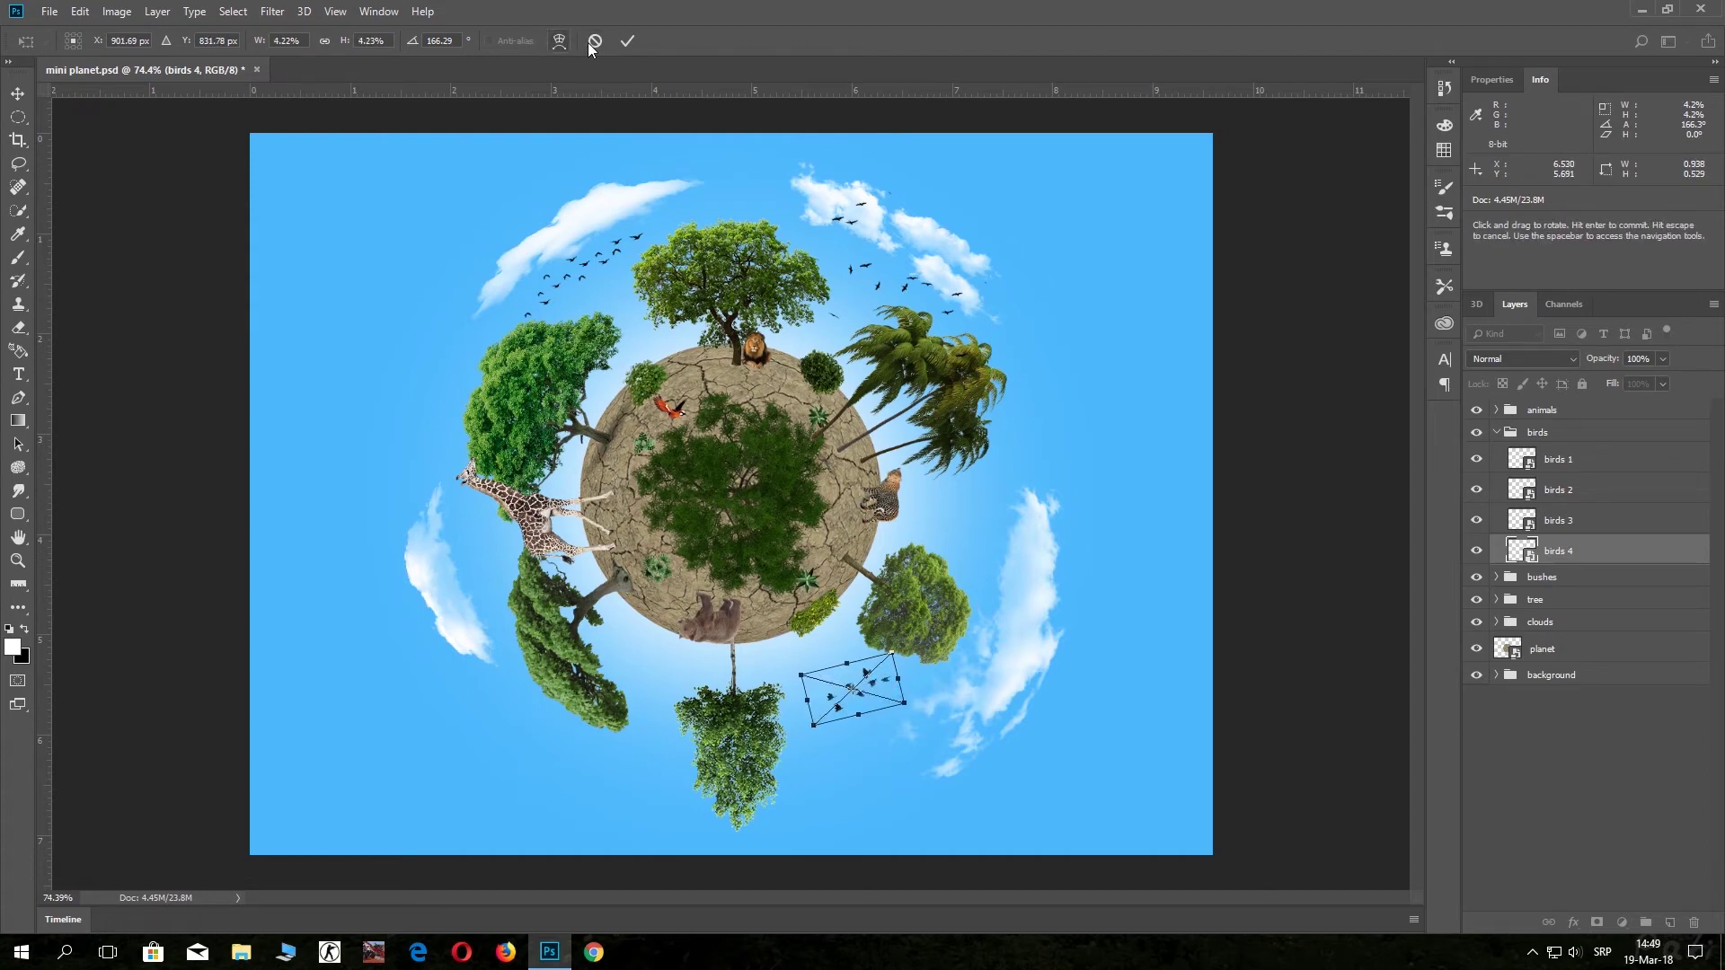
Commit the birds 4 flock, nudge it down-left, hide transform controls, and collapse the birds group.
click(628, 40)
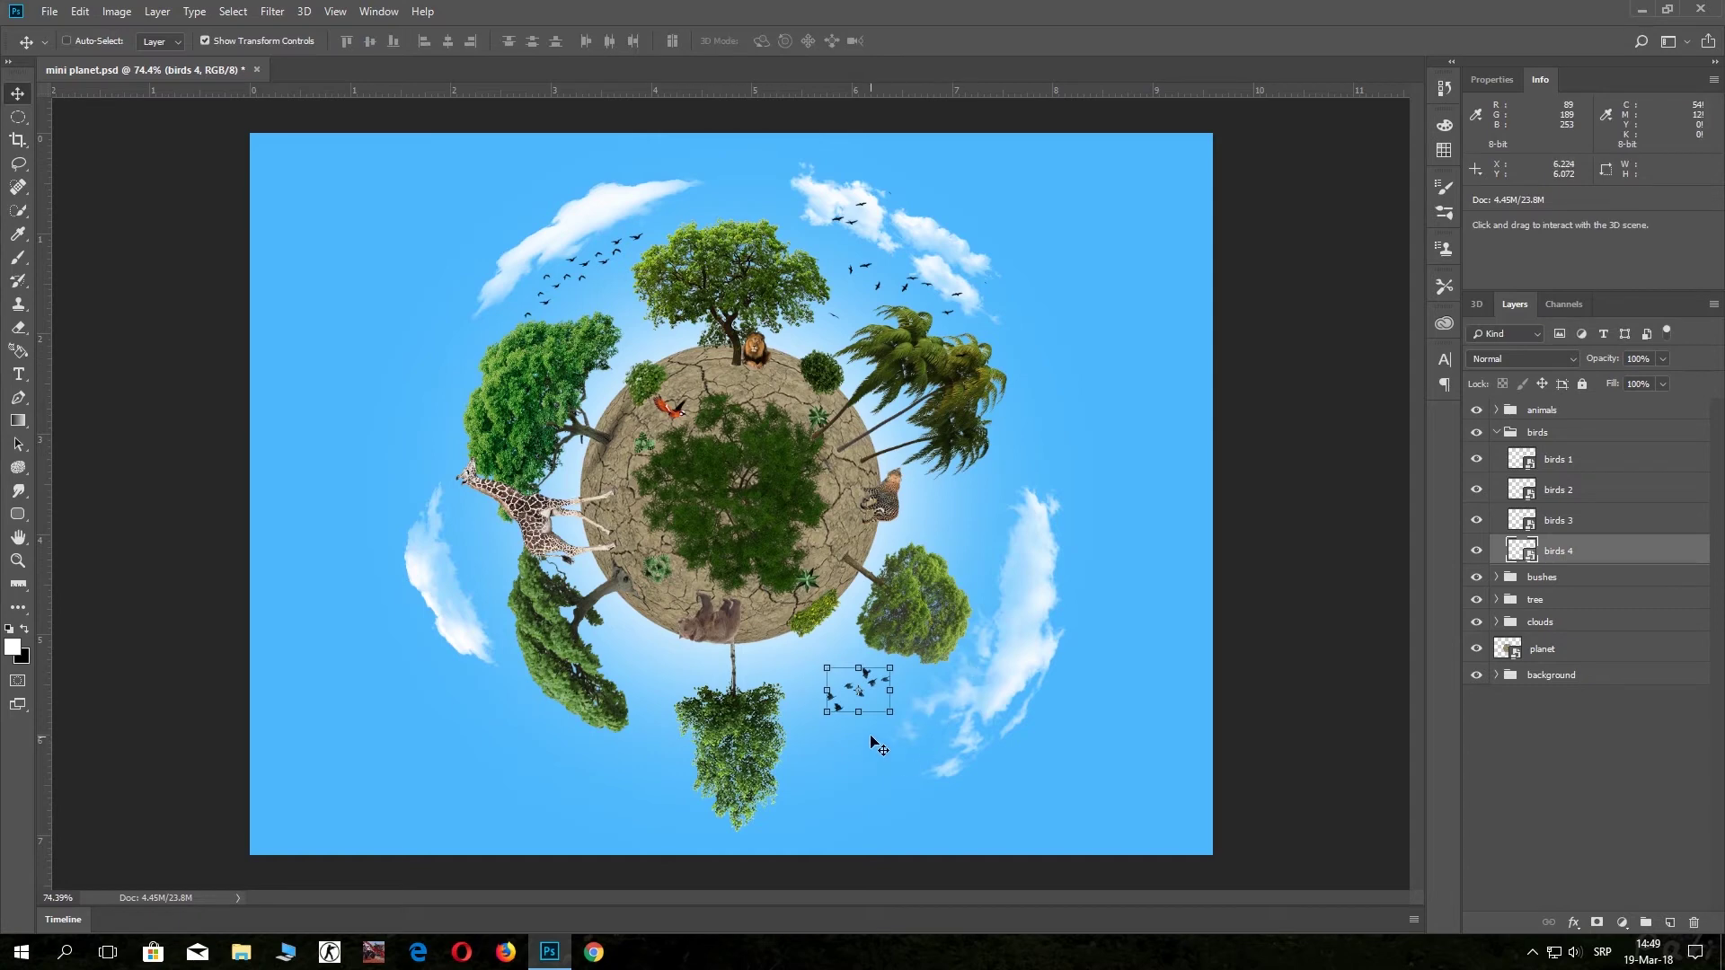
drag(869, 741, 859, 753)
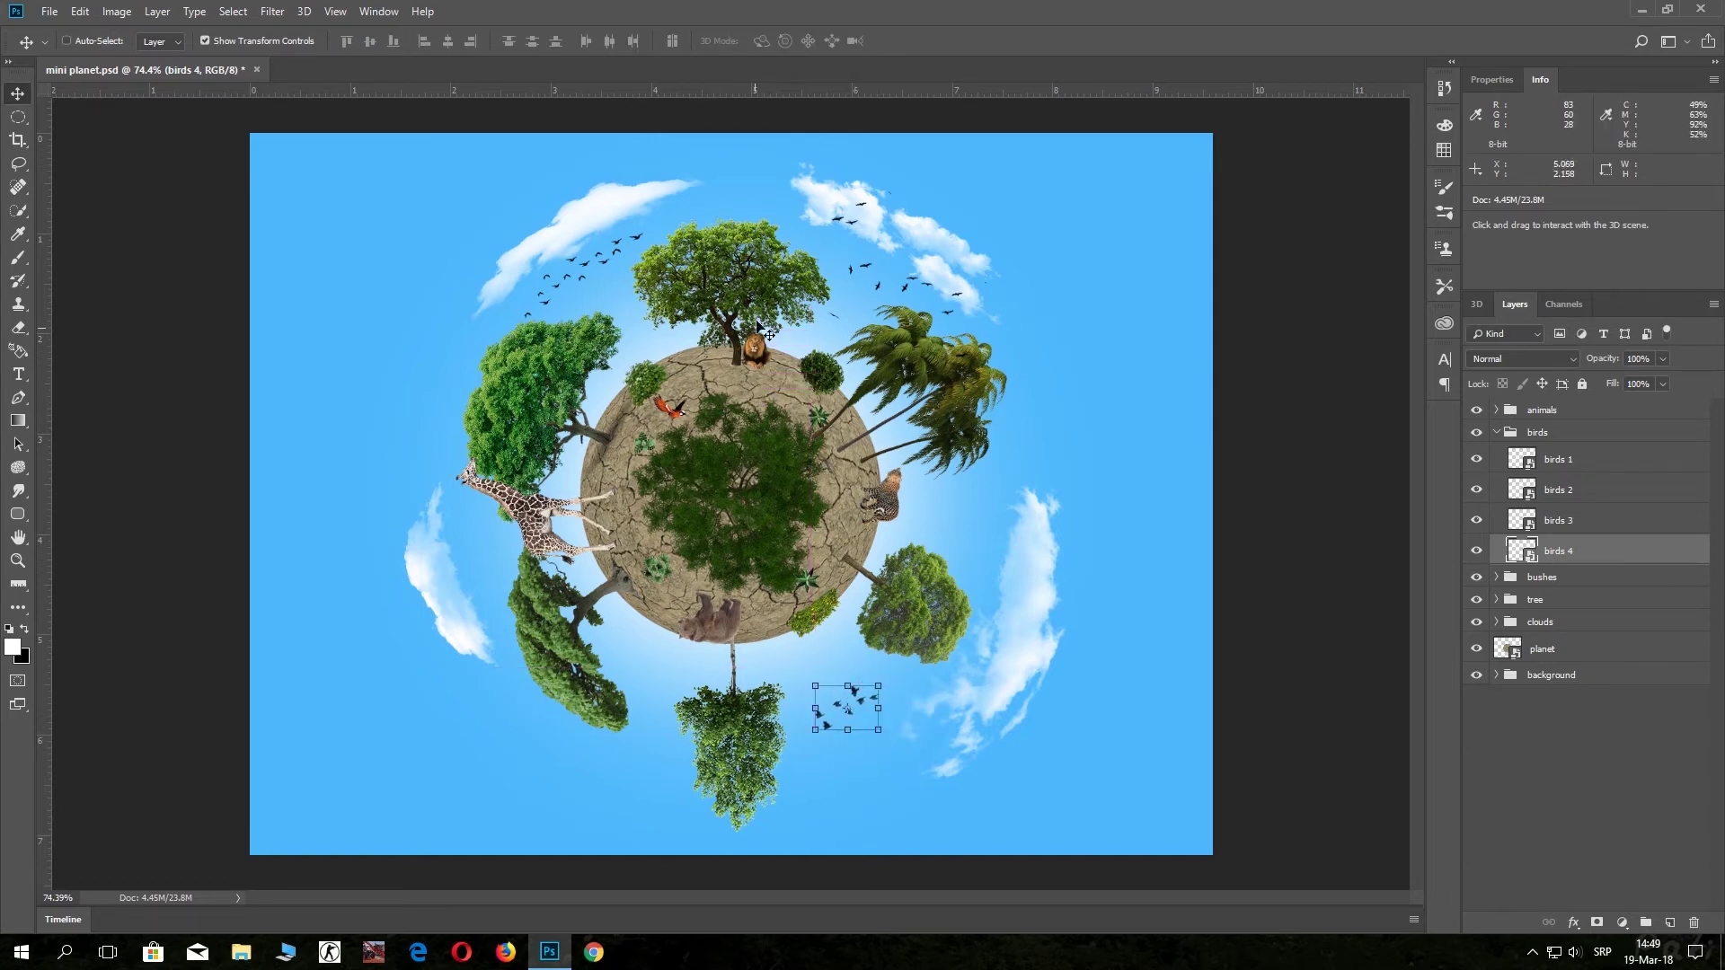
click(289, 39)
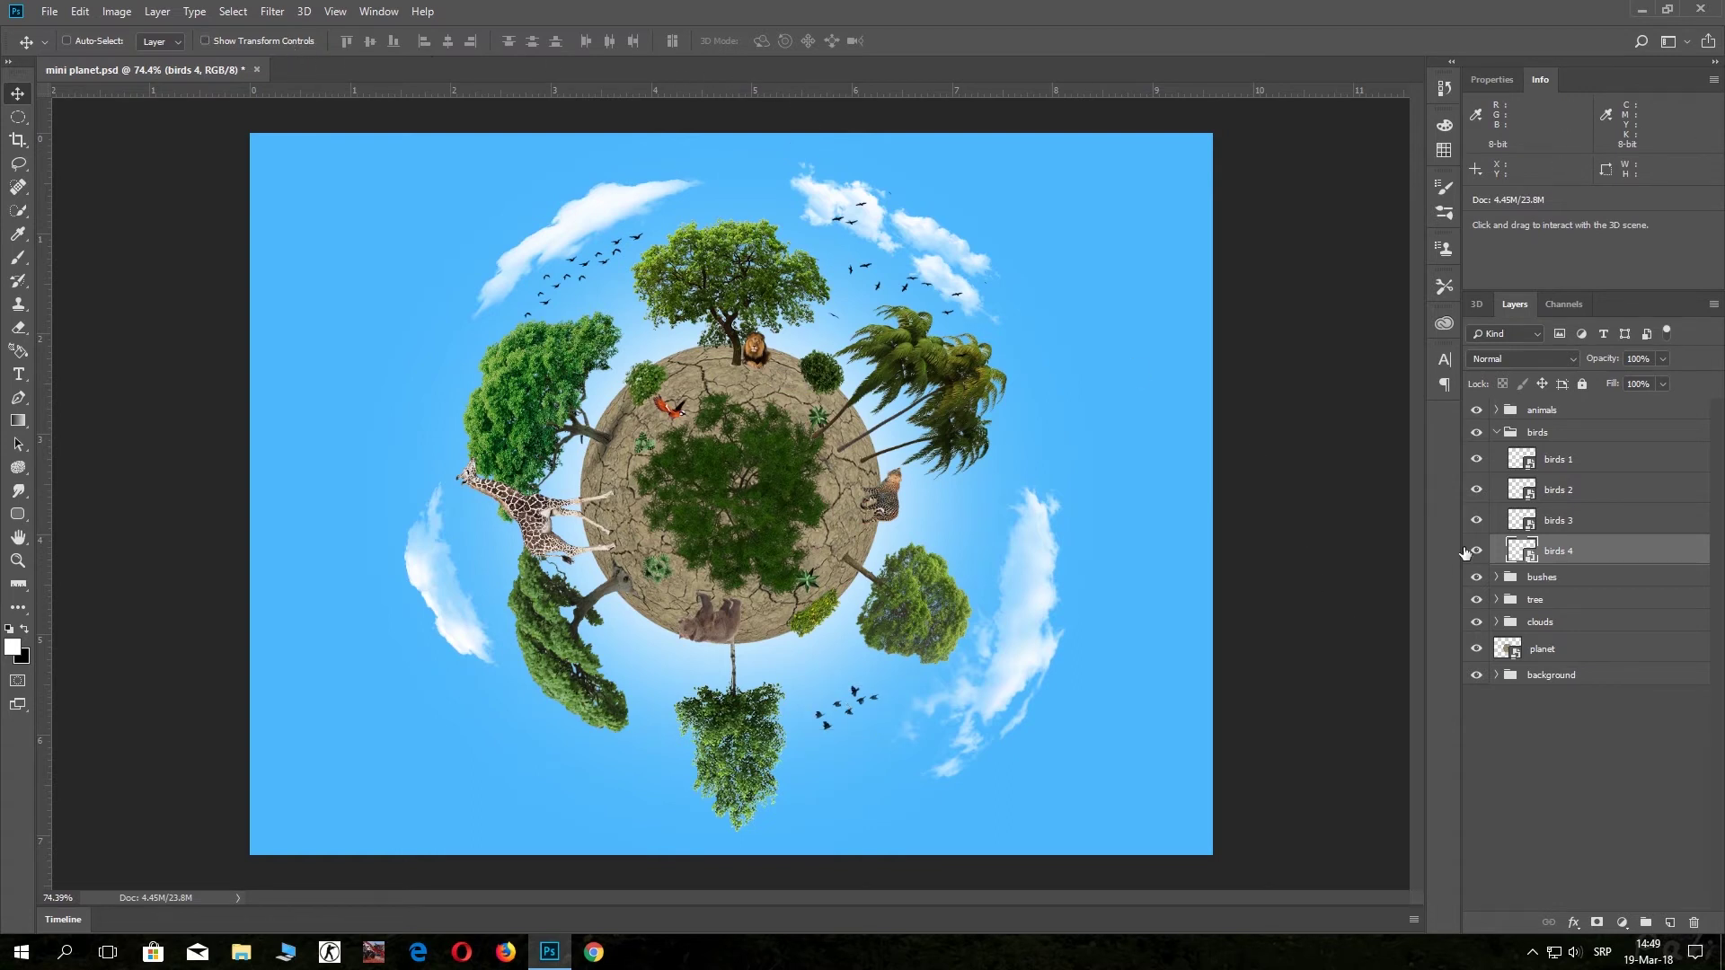
click(1496, 433)
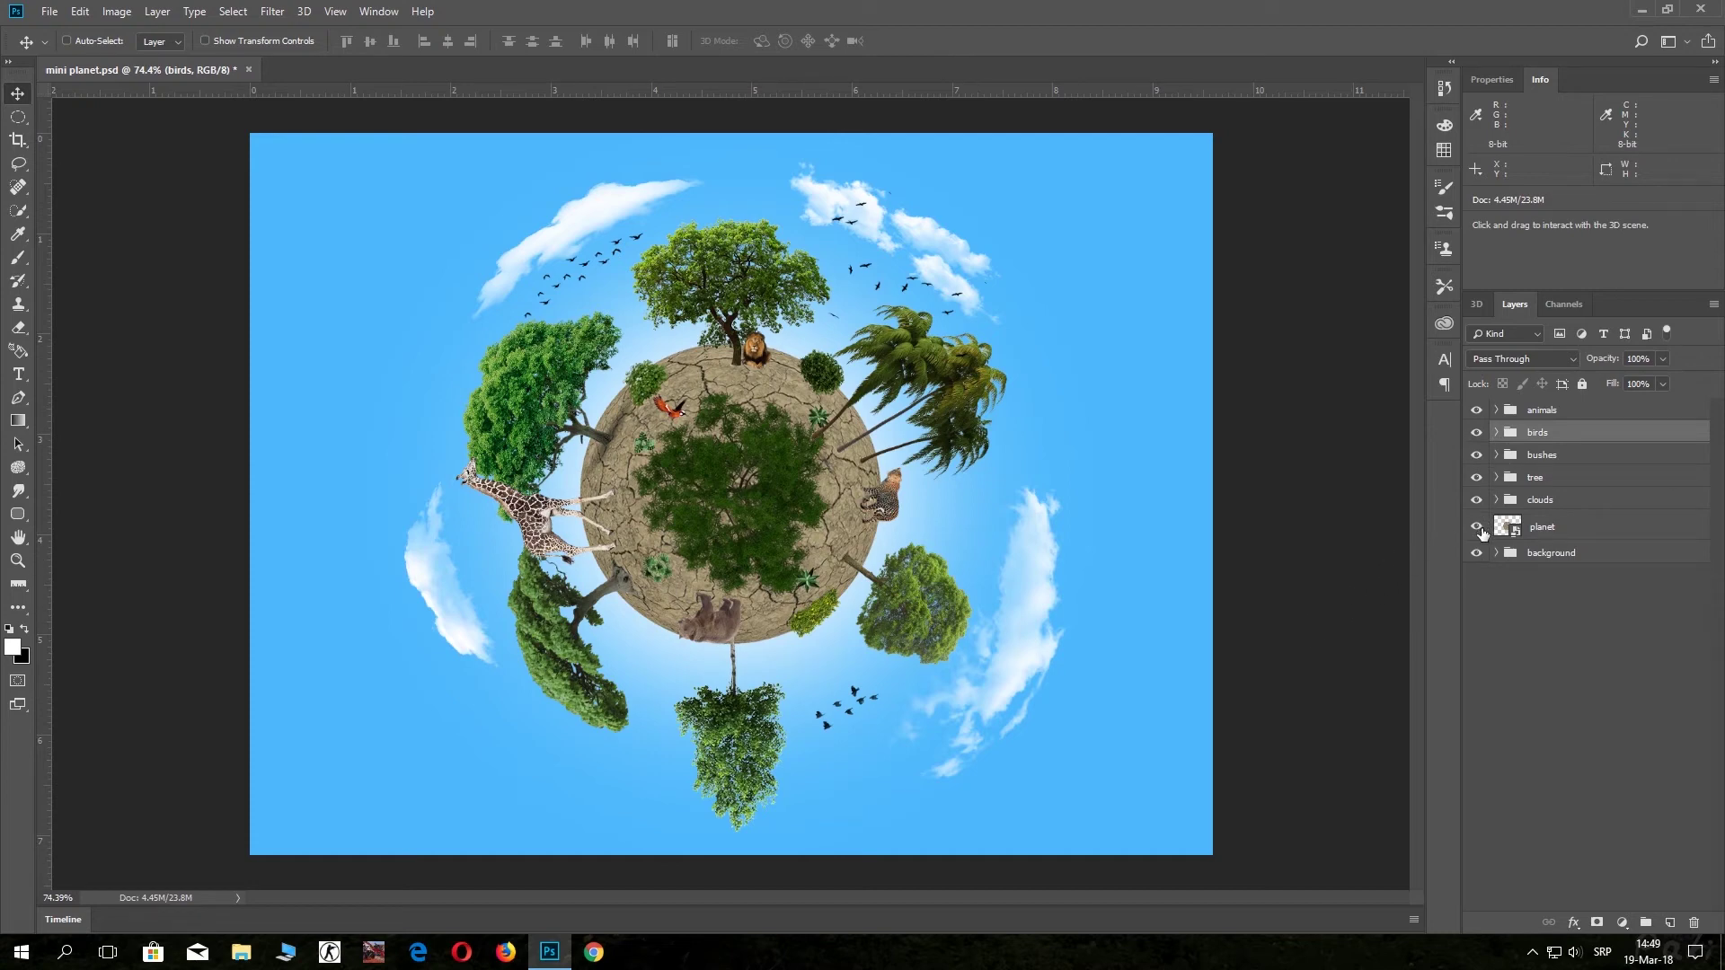
Add a new empty layer named 'shadows' directly above the background group.
click(1530, 559)
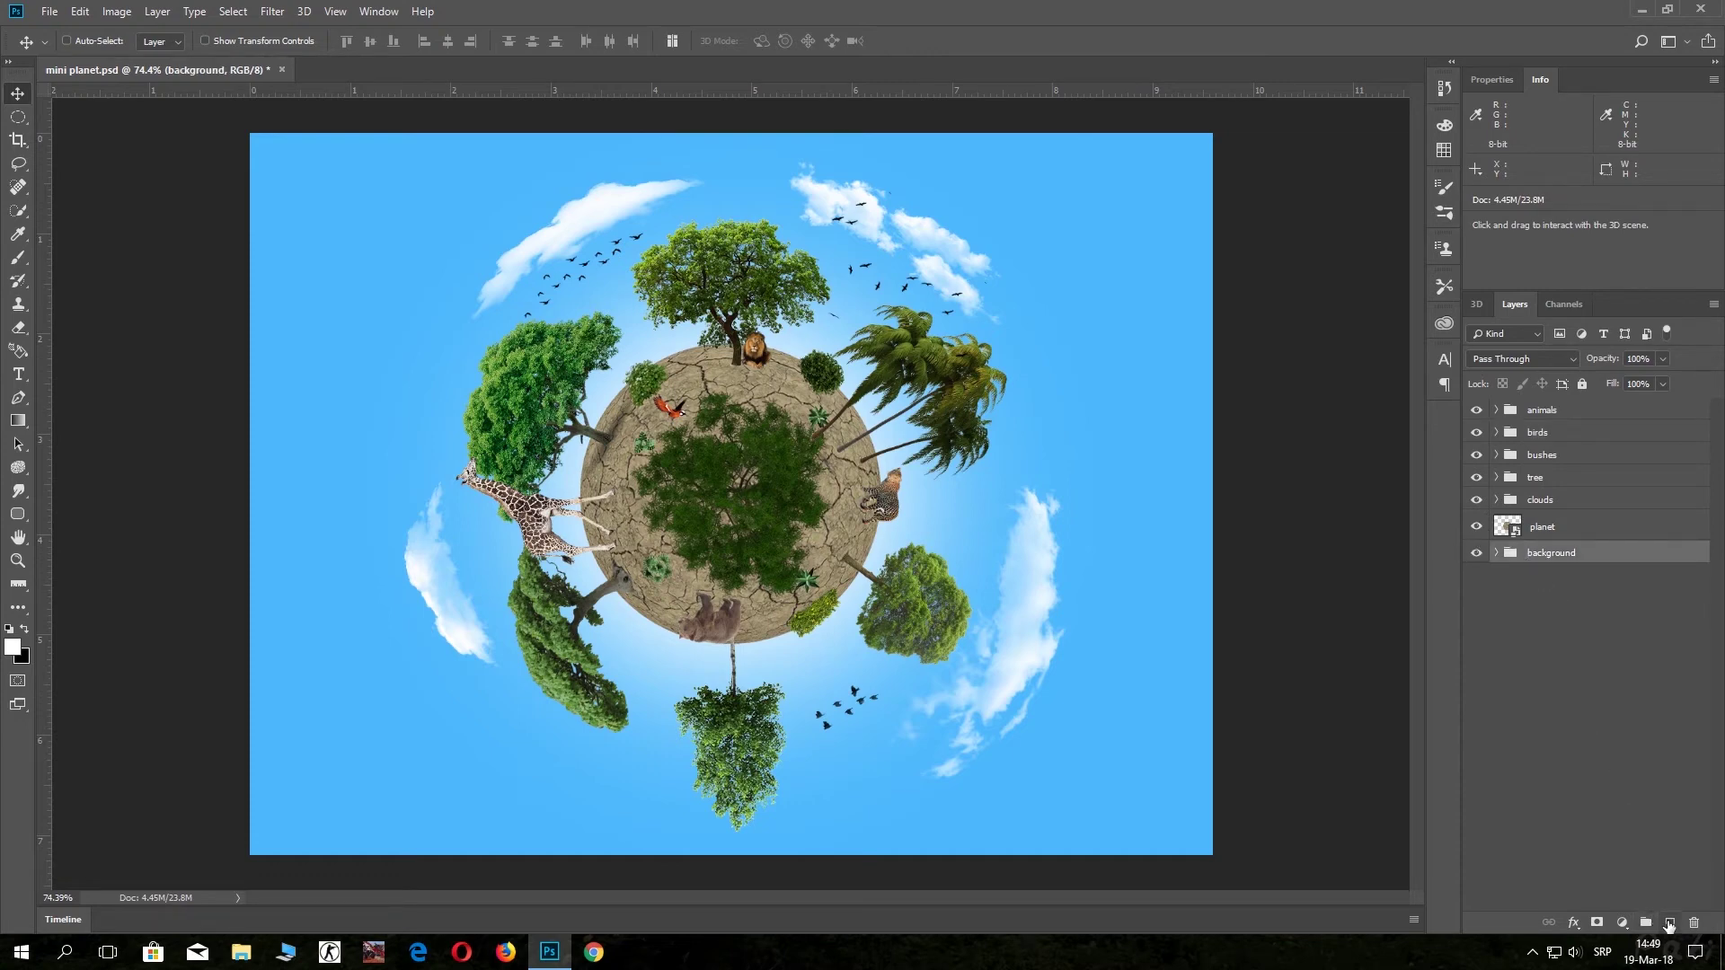
click(1668, 923)
double_click(1544, 558)
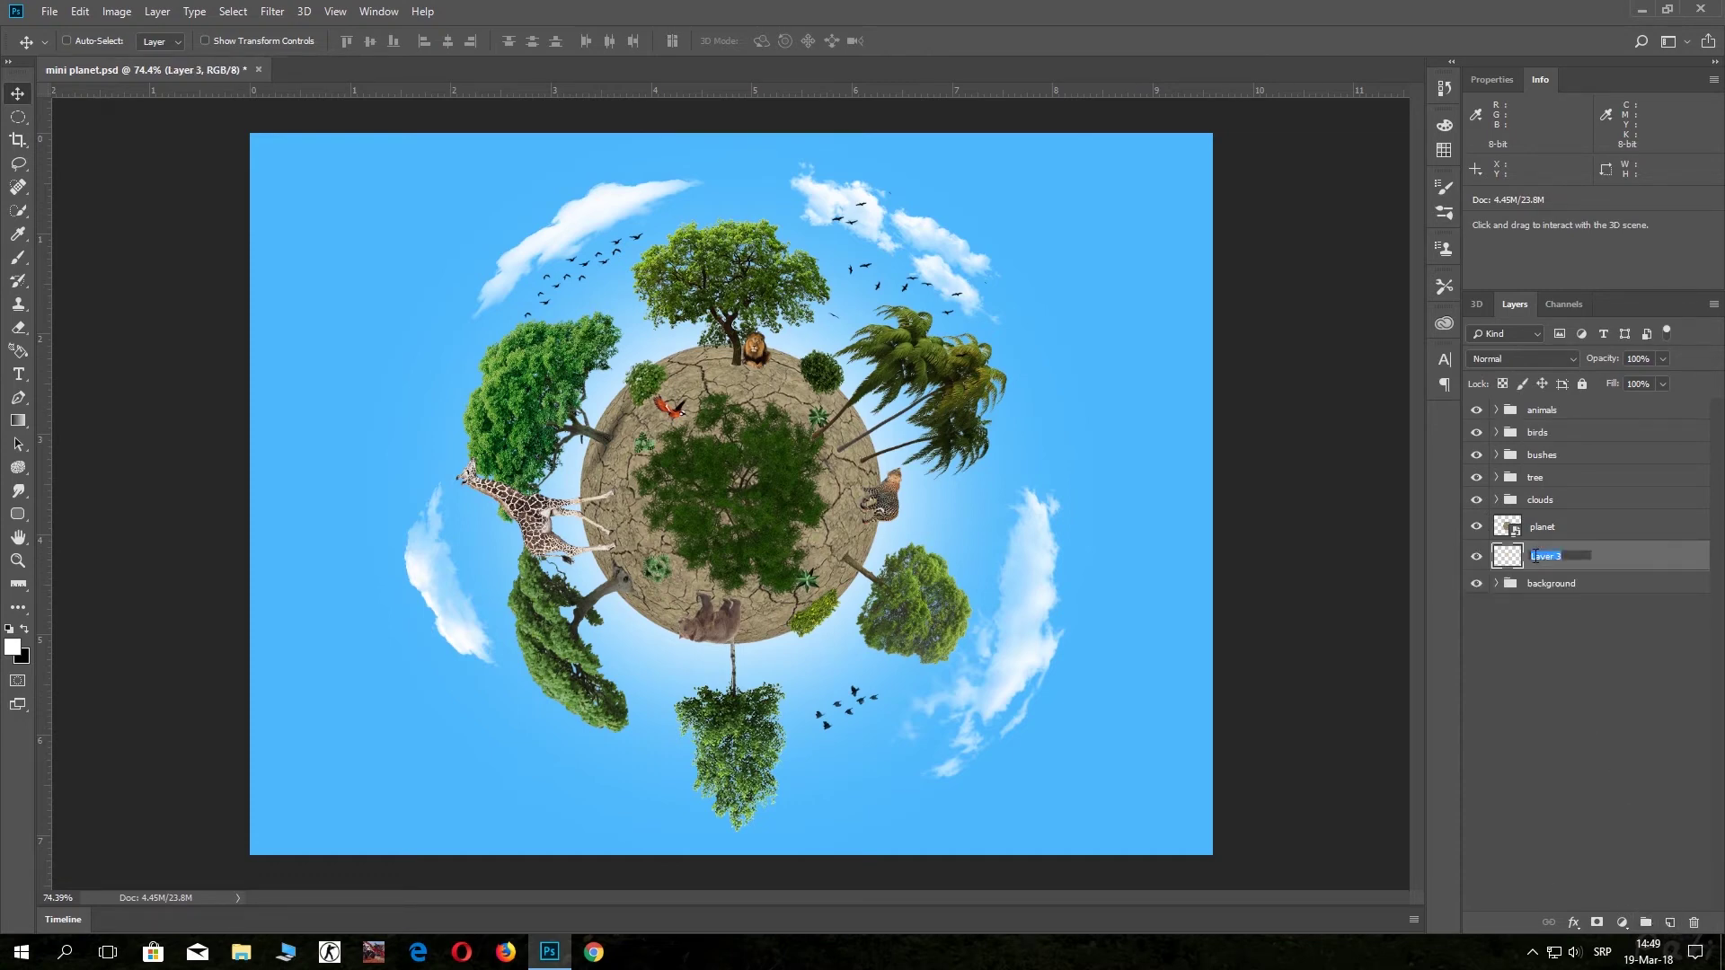
text(shadows)
key(Return)
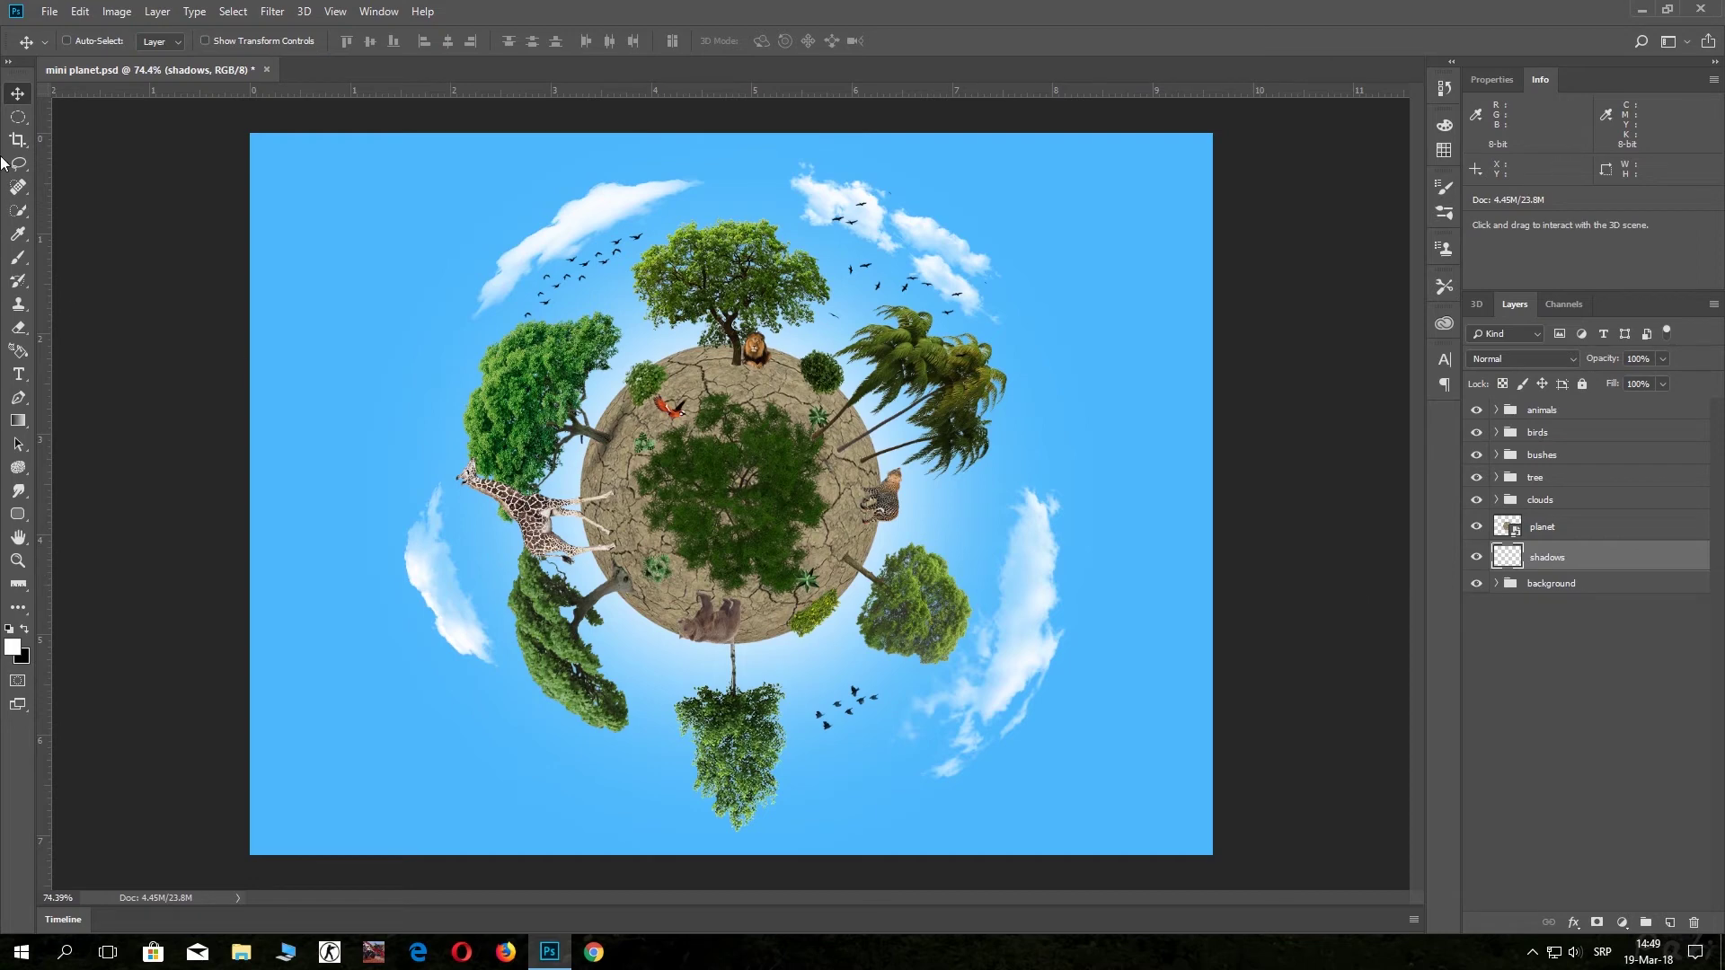
click(17, 261)
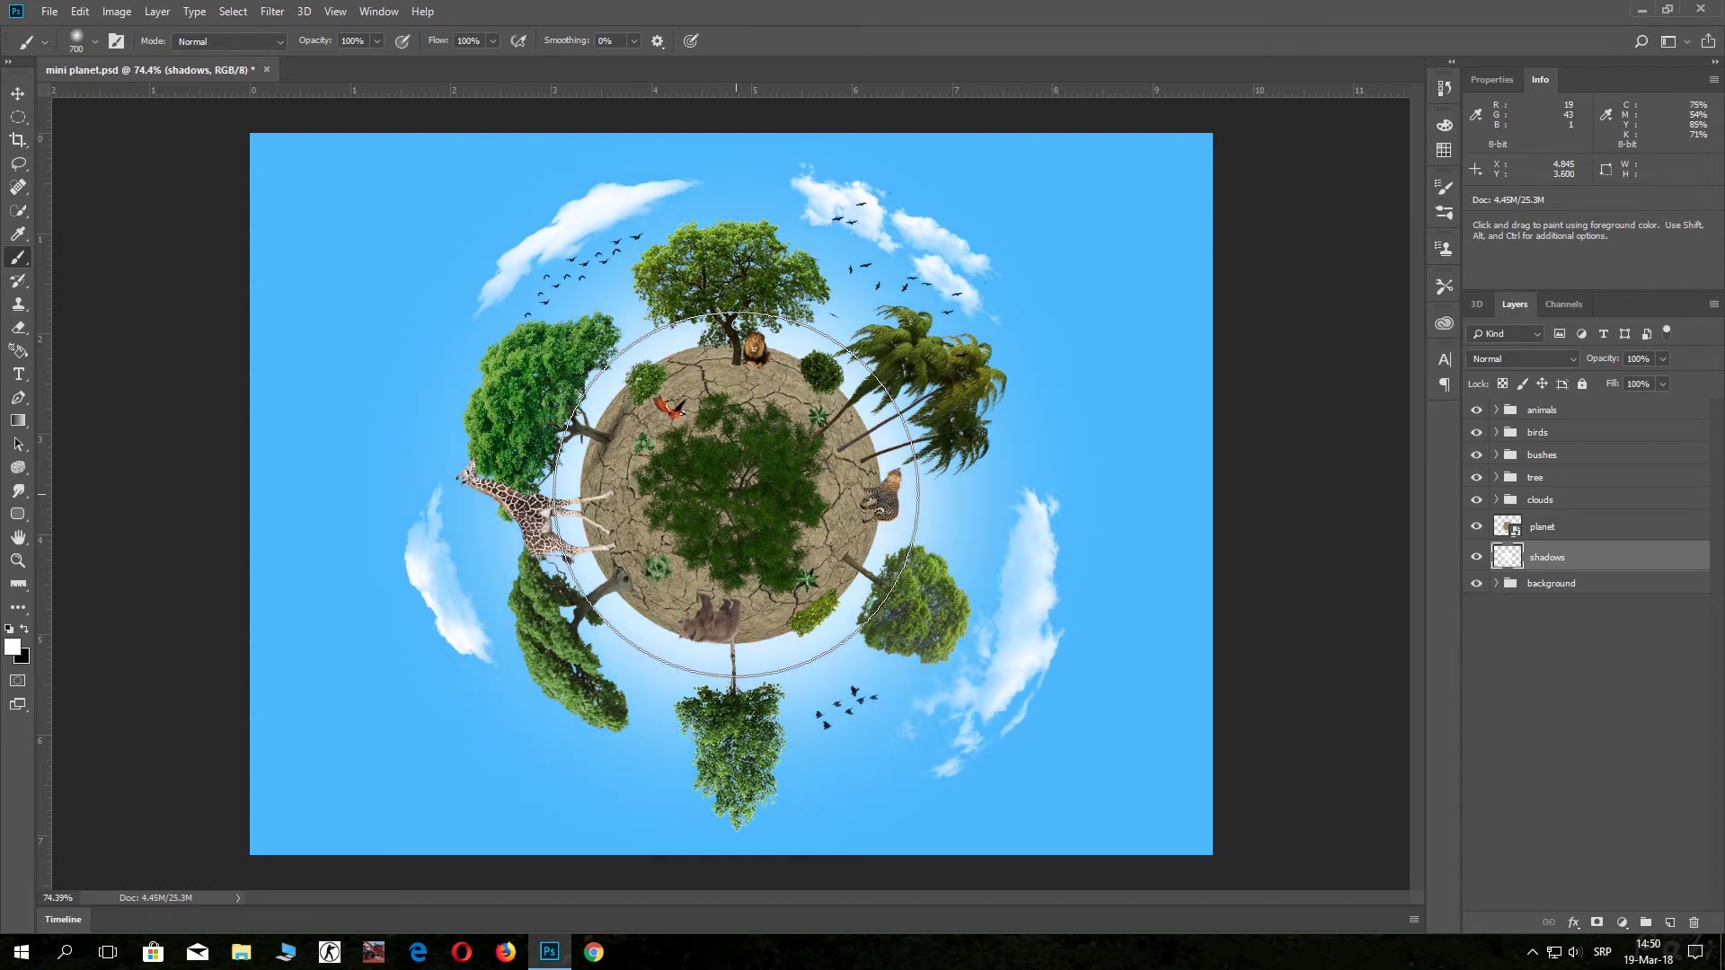
Set the foreground colour to black (000000) and paint a soft shadow around the planet.
key(ctrl+y)
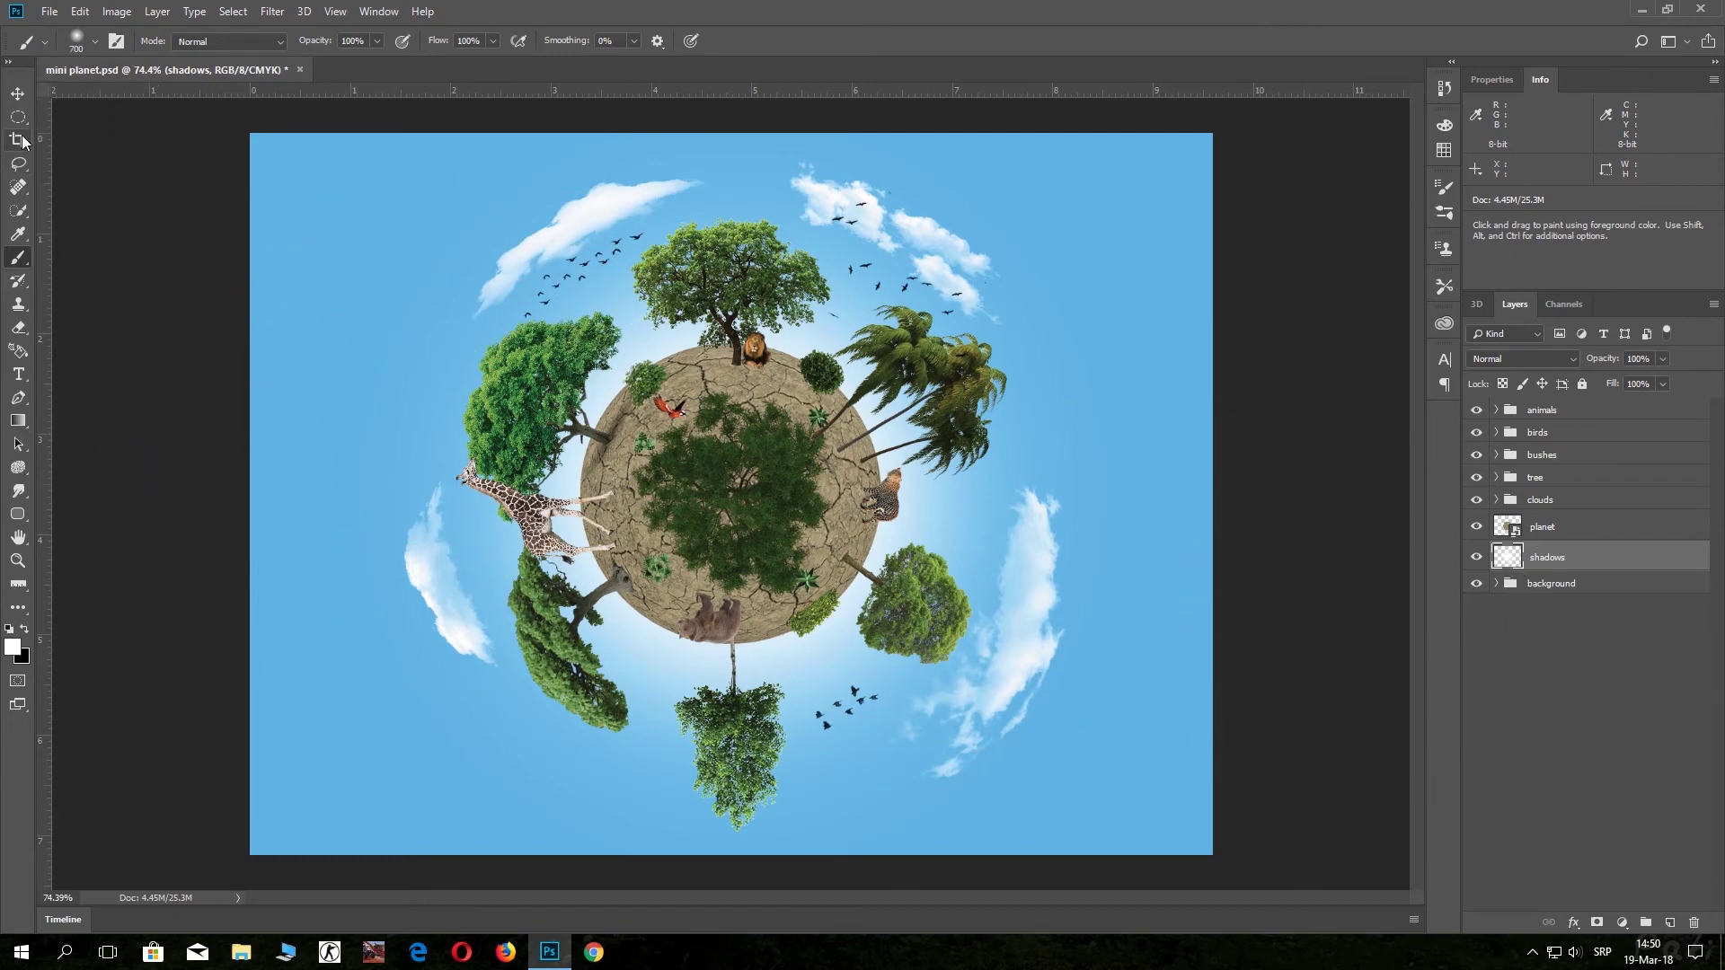
click(14, 649)
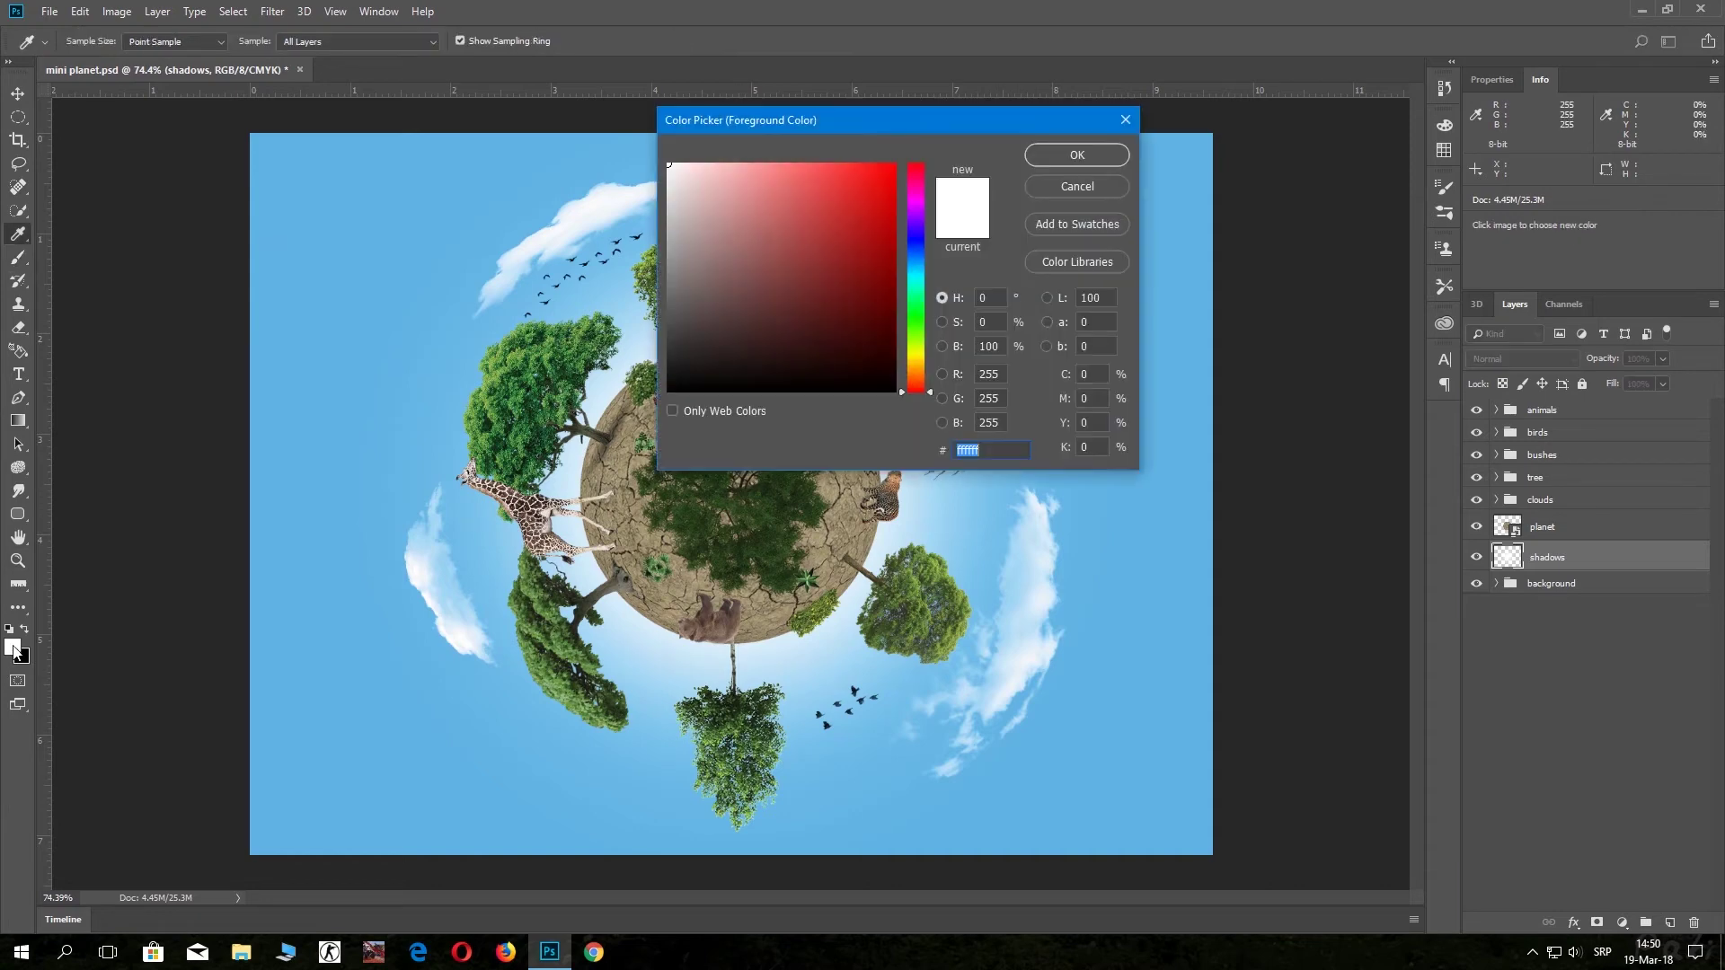
text(000000)
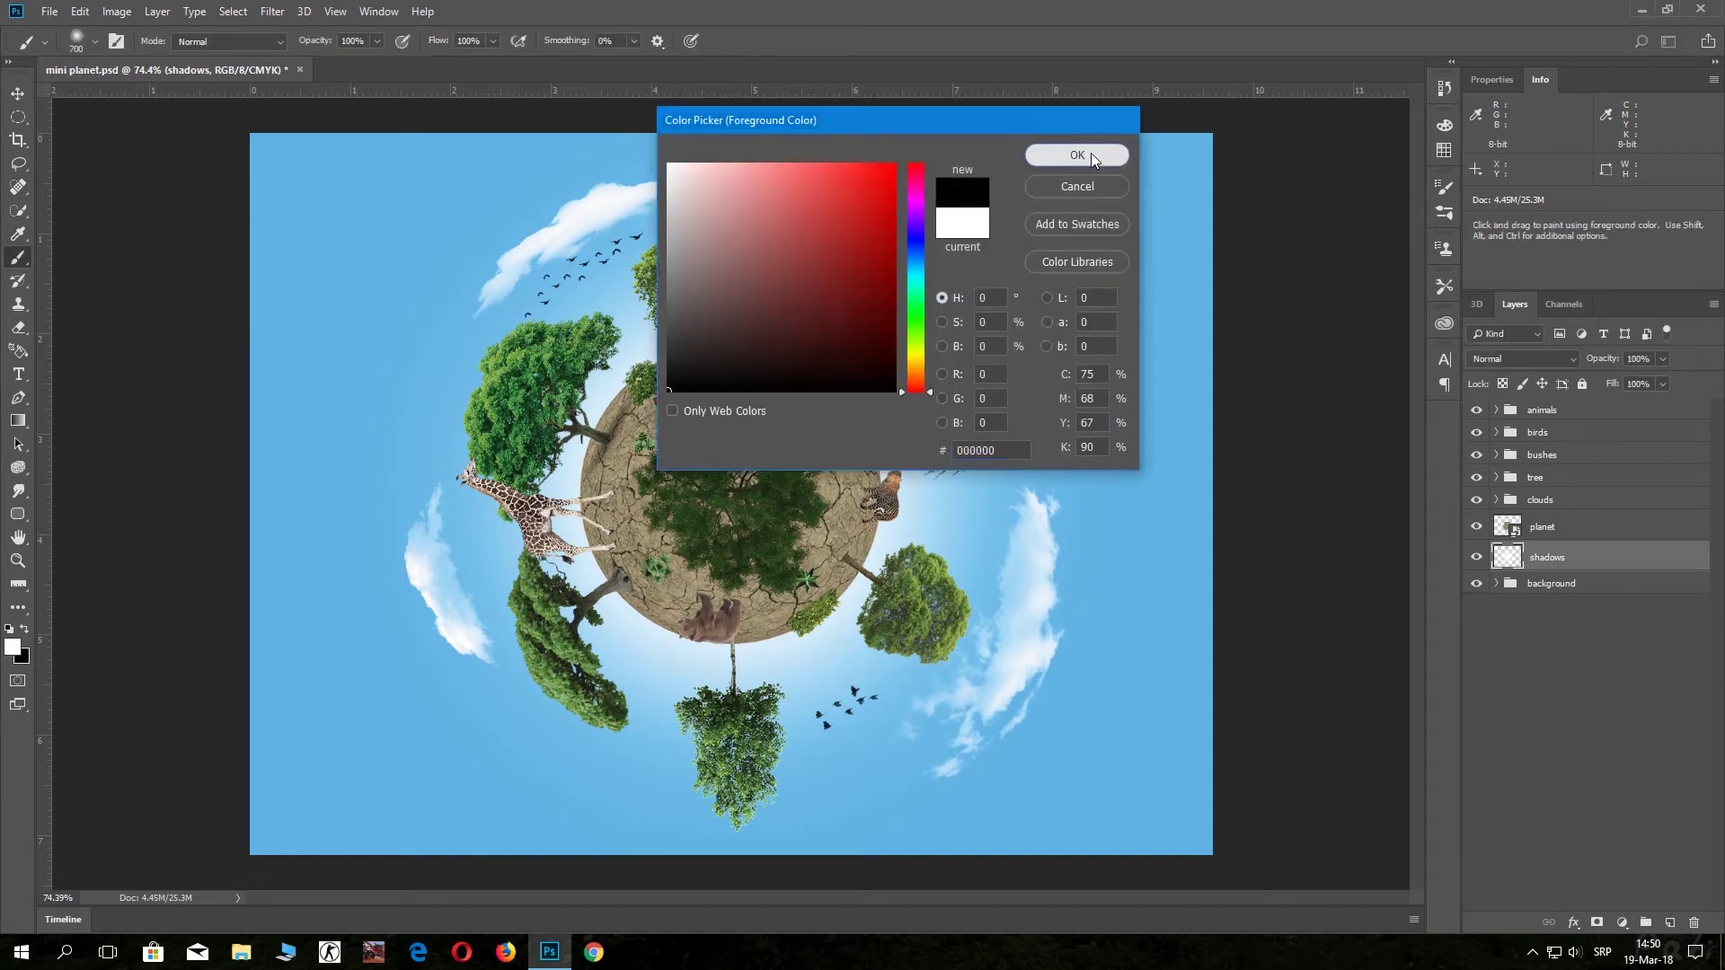
click(1090, 155)
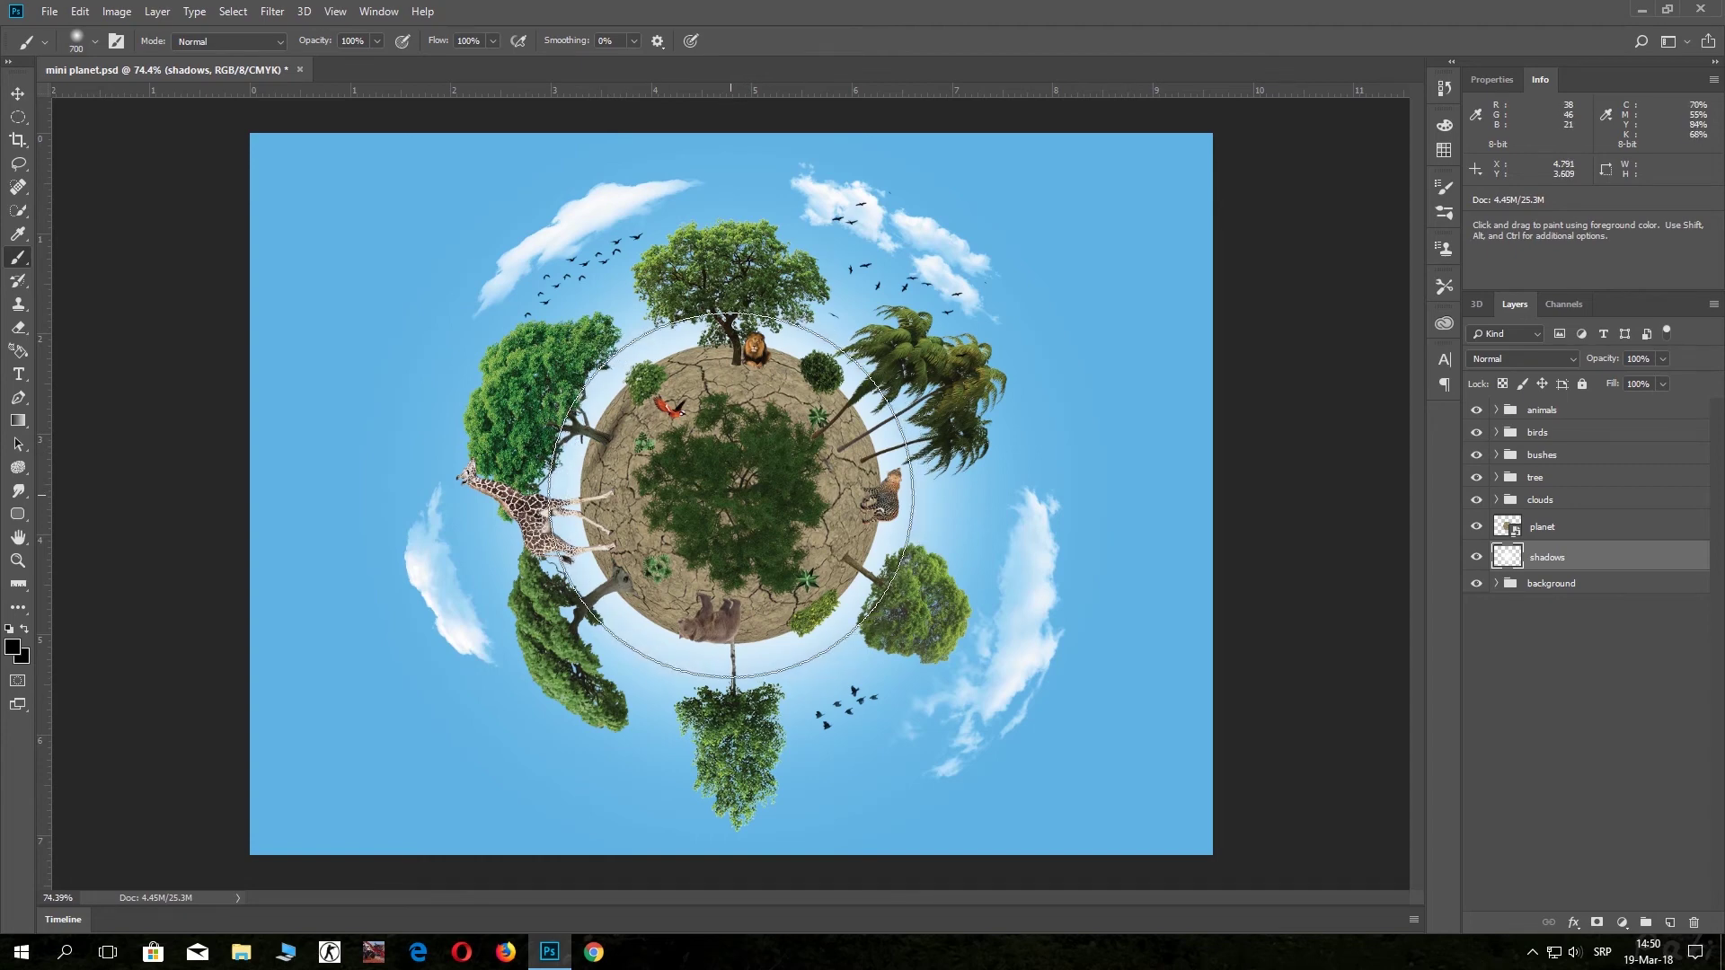
click(730, 498)
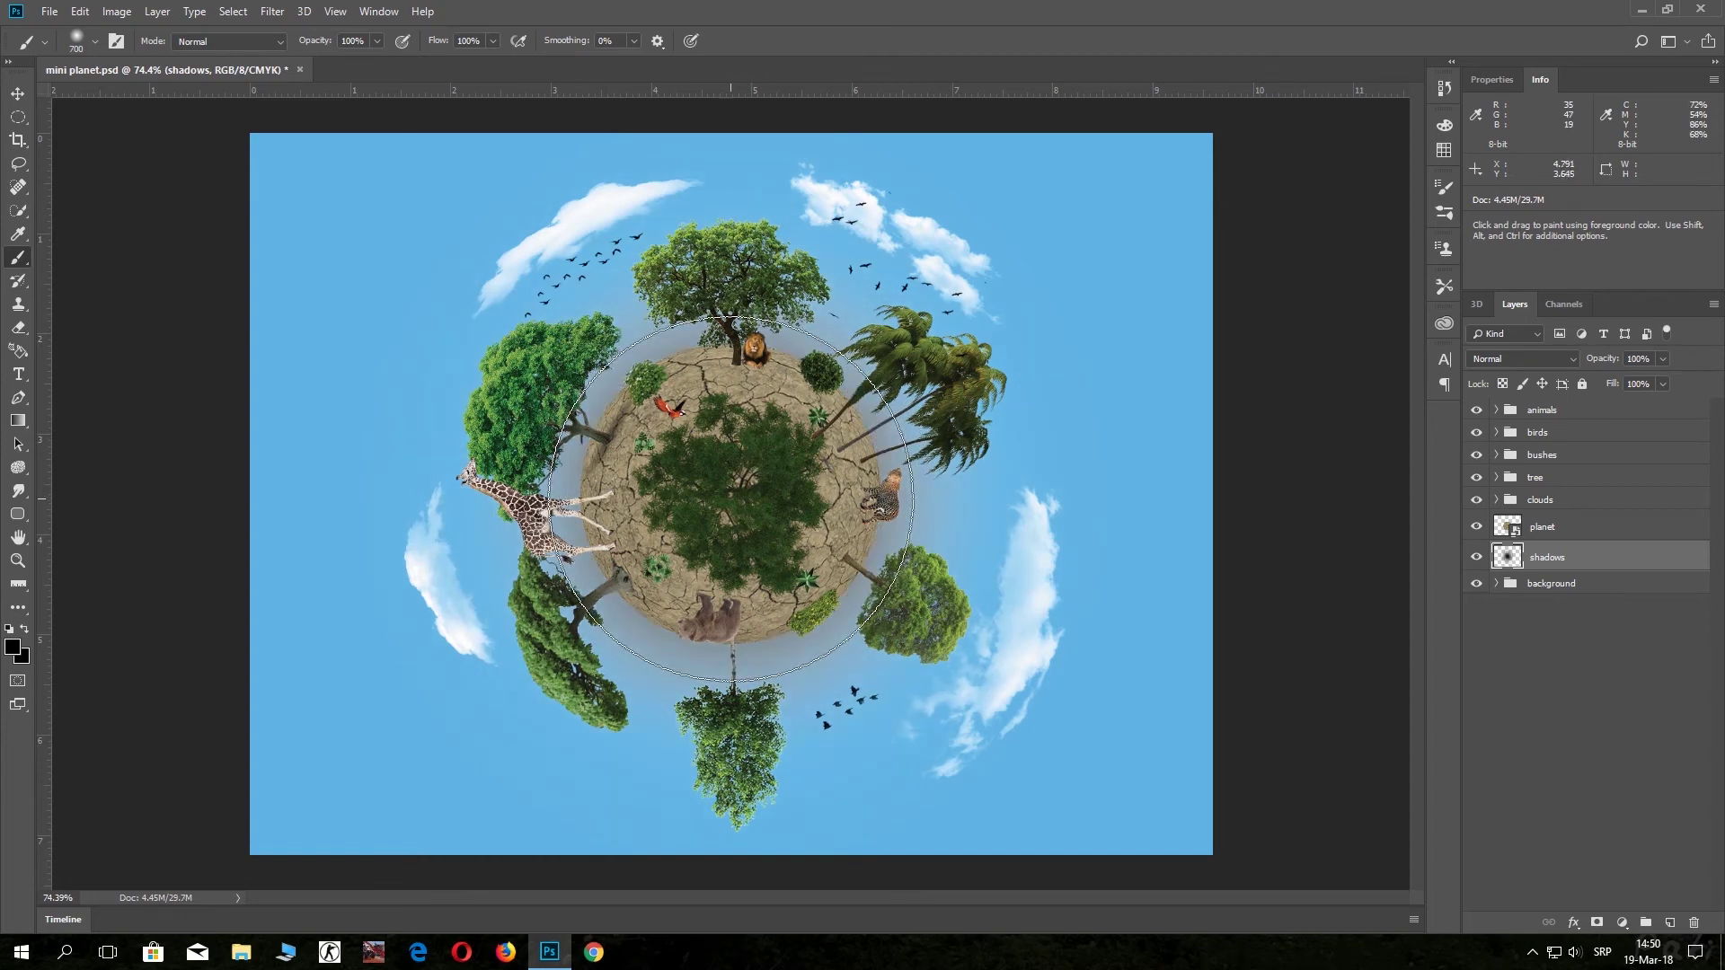
click(731, 499)
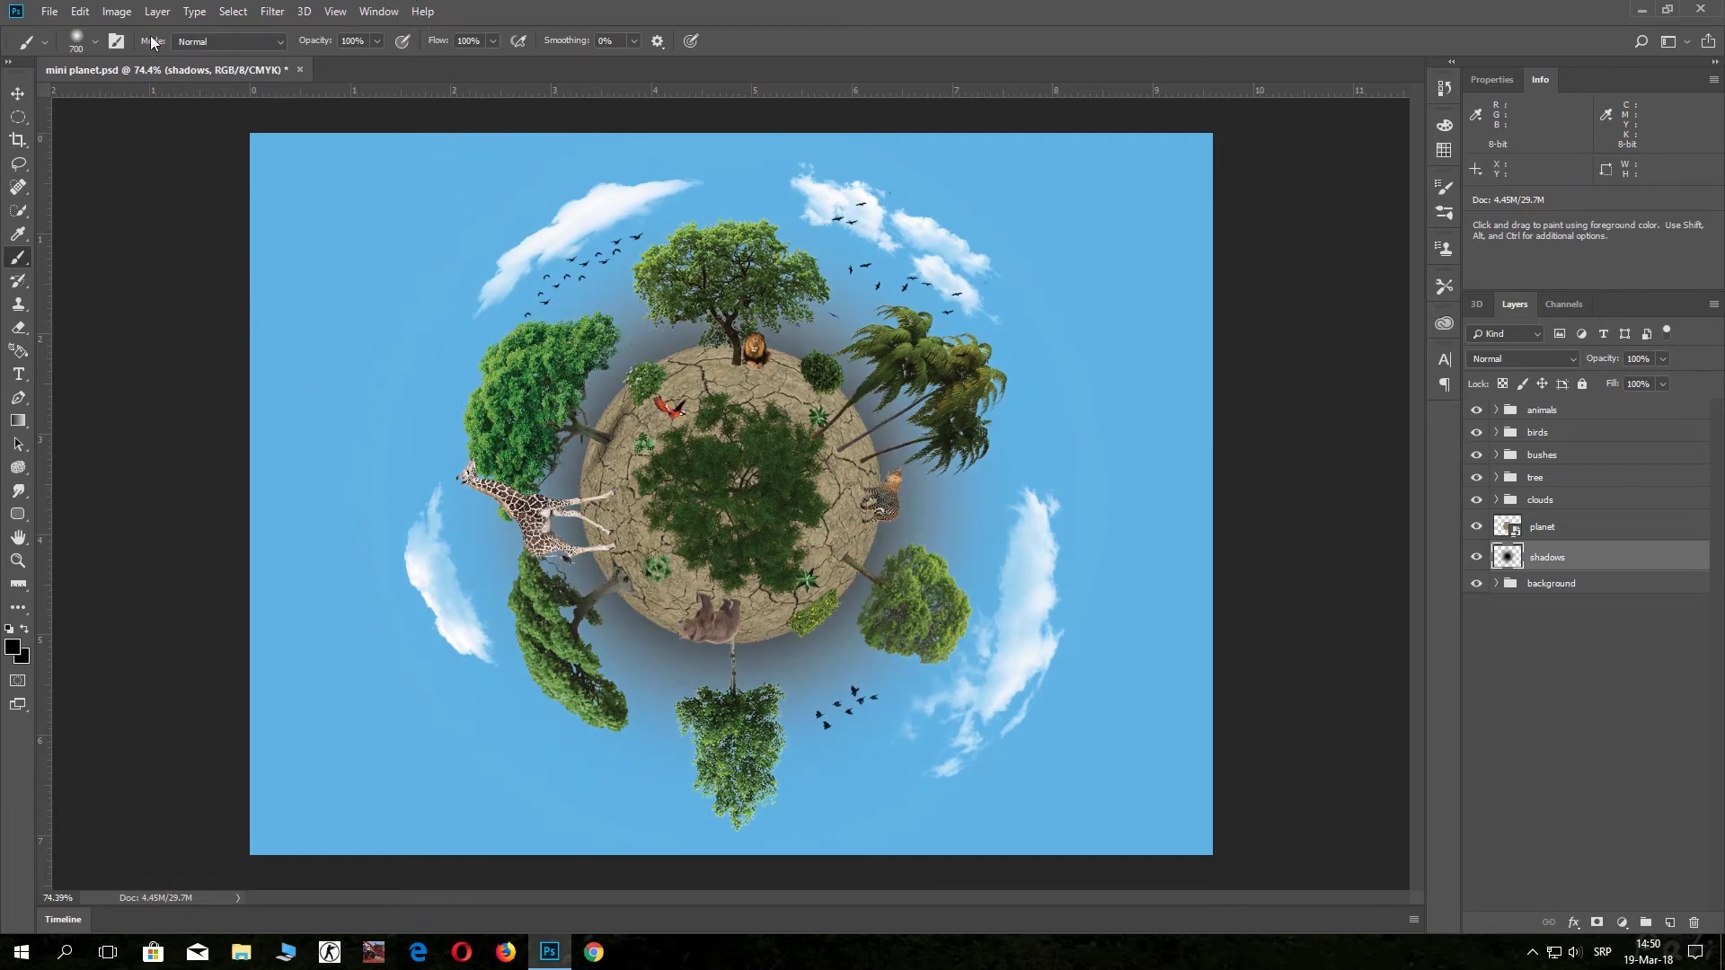
Enlarge the brush to 2520 px, paint a large dark patch, then remove it.
click(95, 42)
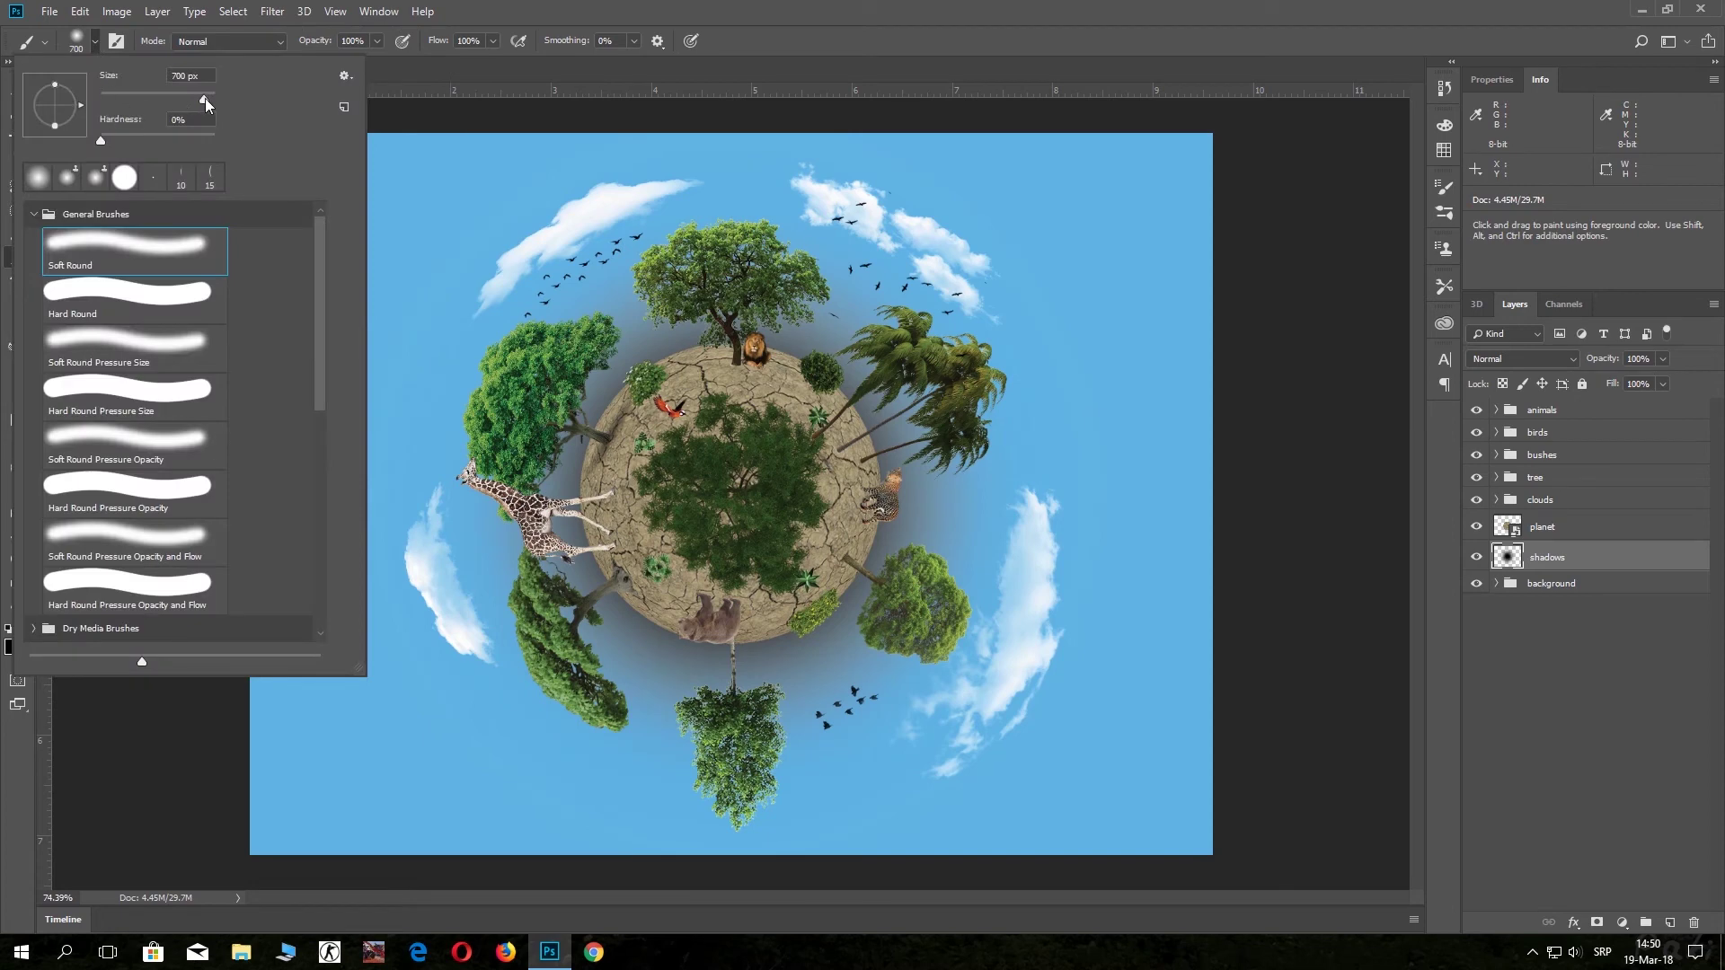
drag(207, 98, 210, 99)
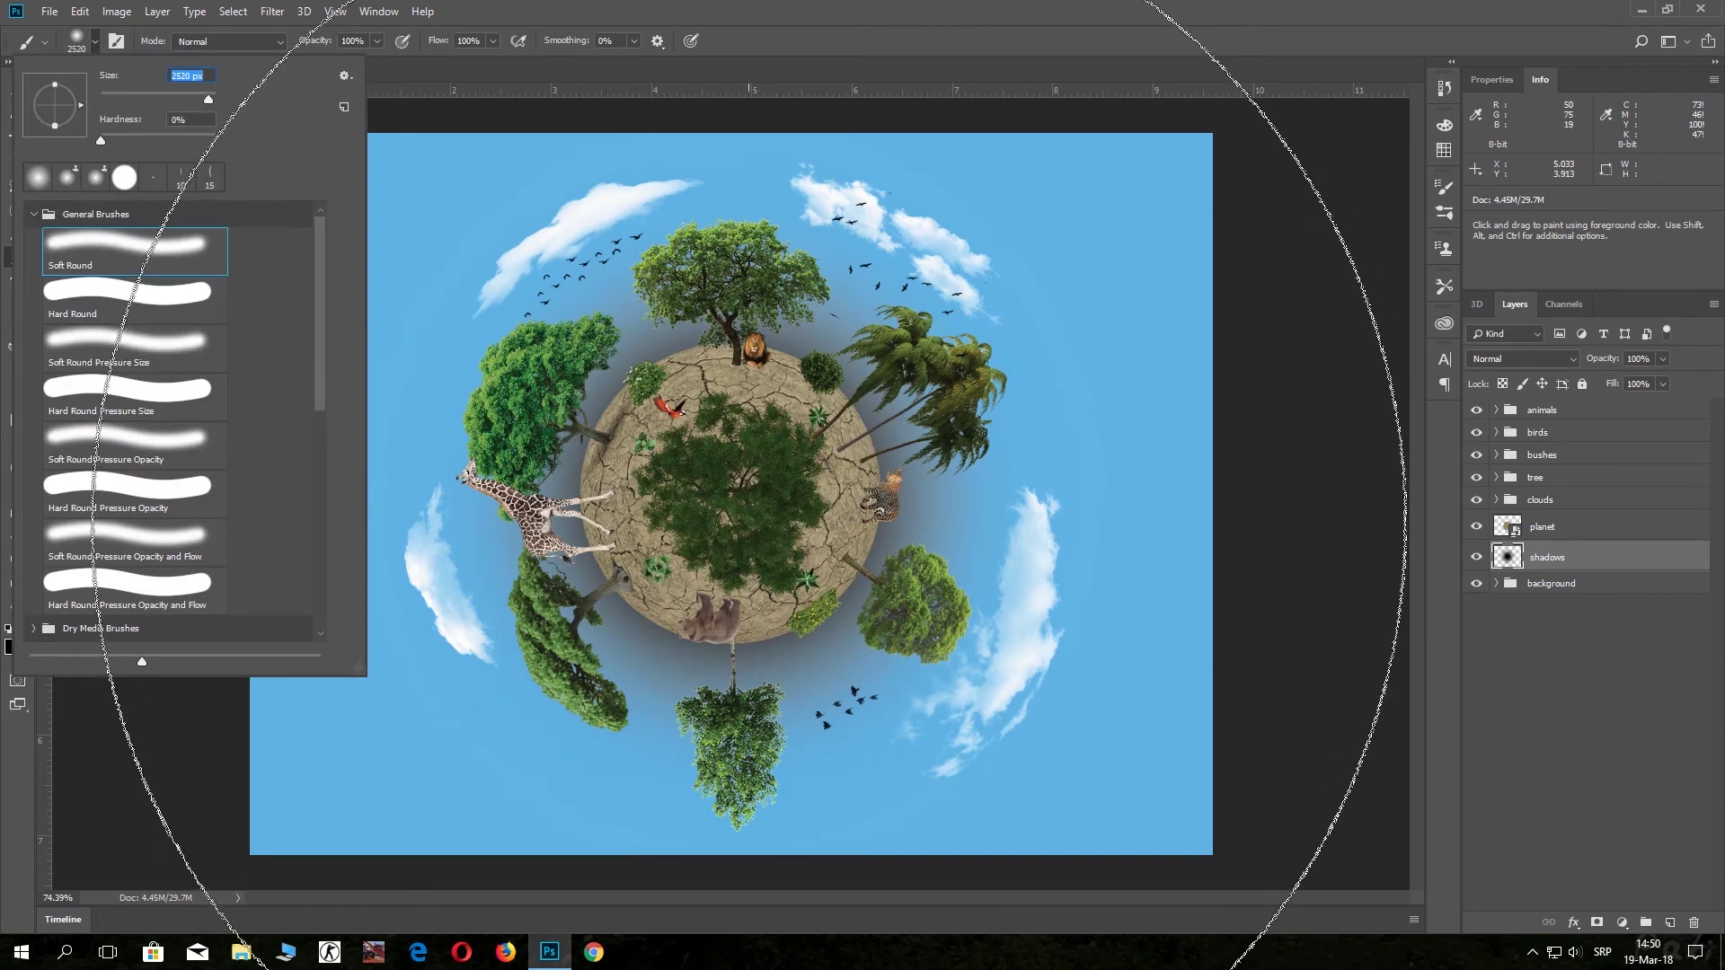
click(747, 485)
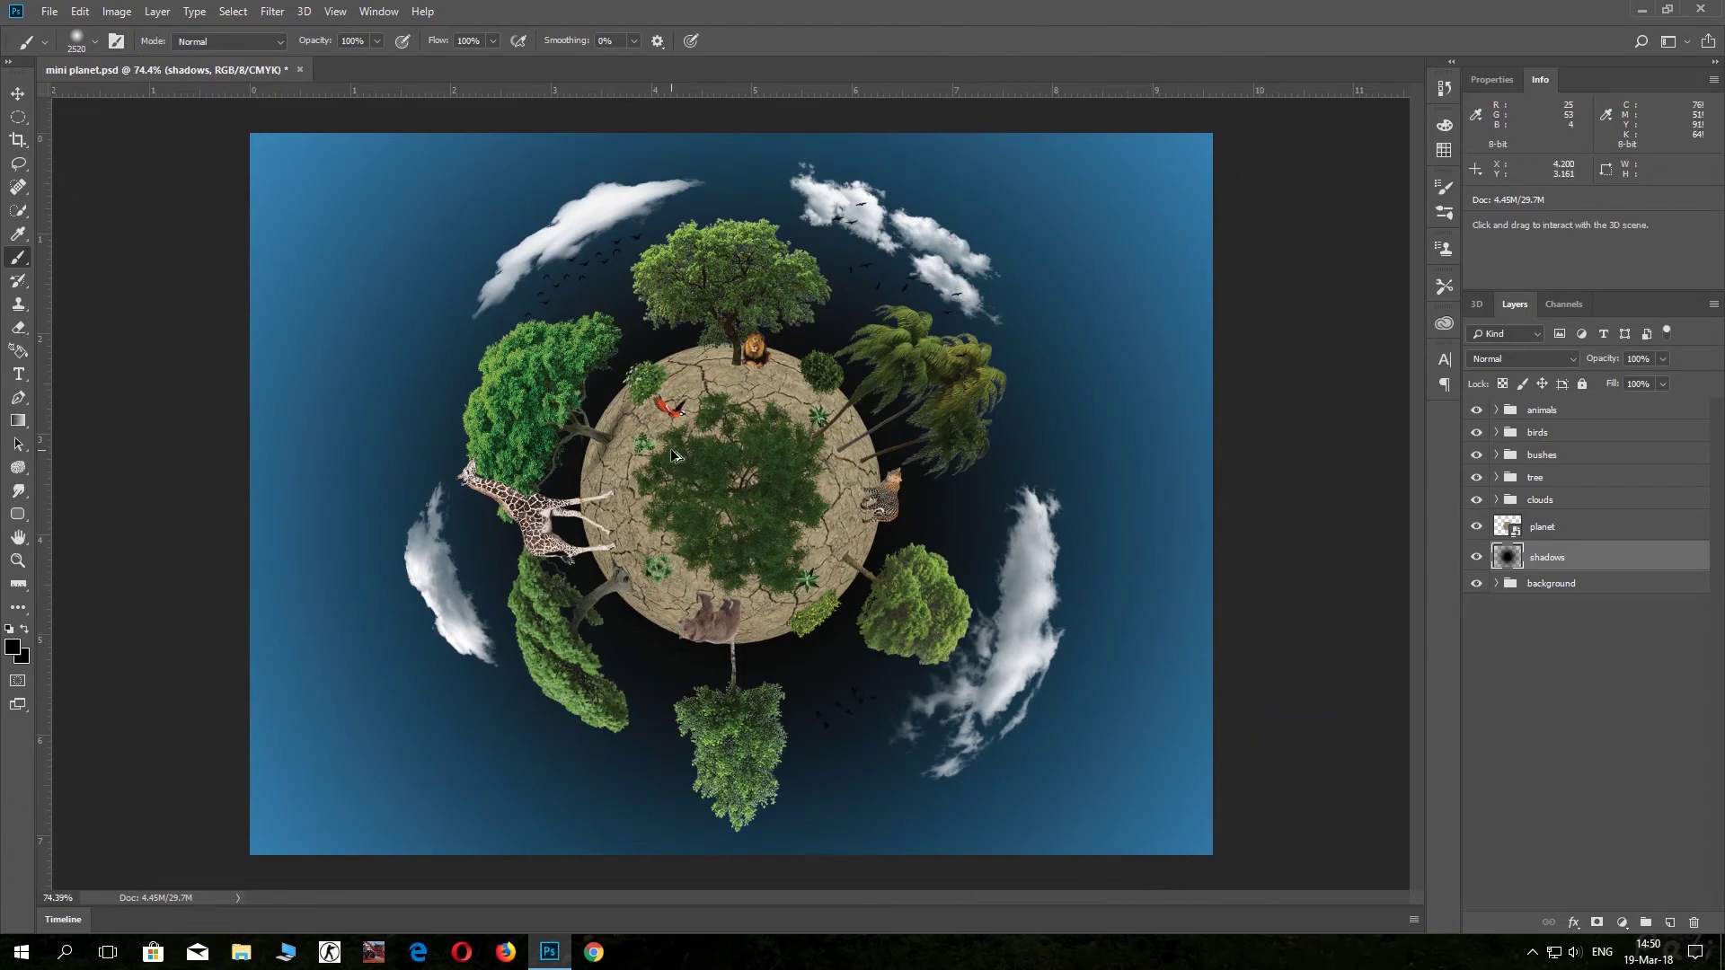
key(ctrl+i)
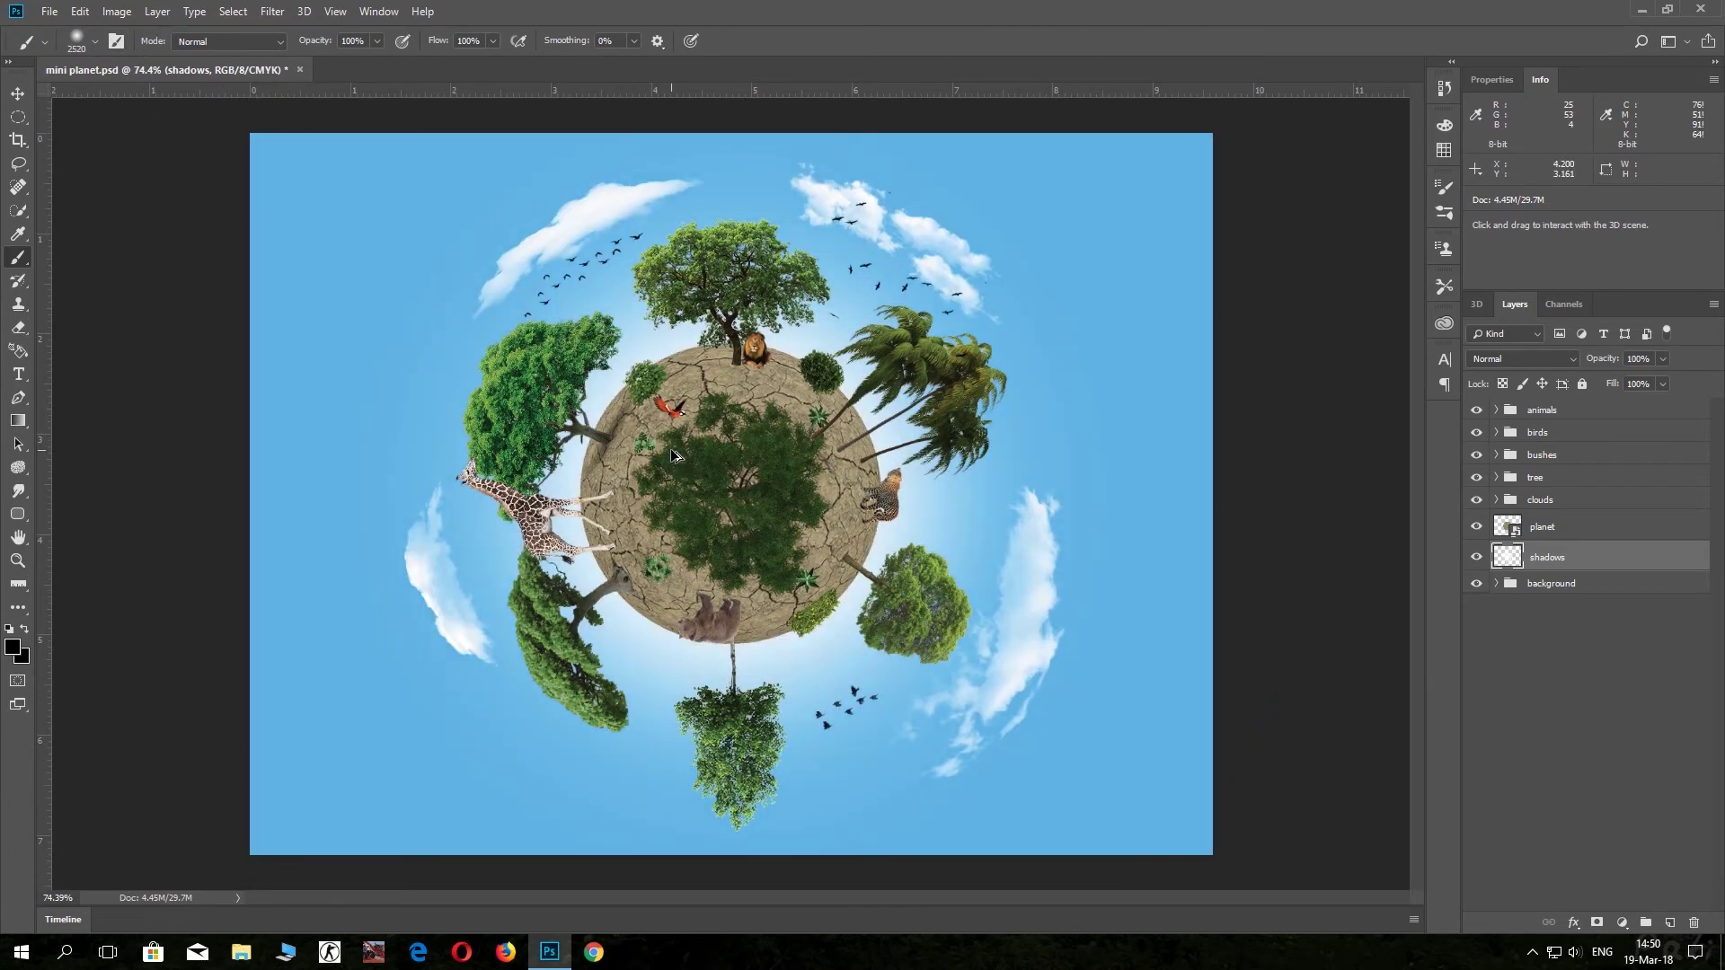
Repaint a darker halo around the planet with a smaller 1000–1500 px brush.
key(bracketleft)
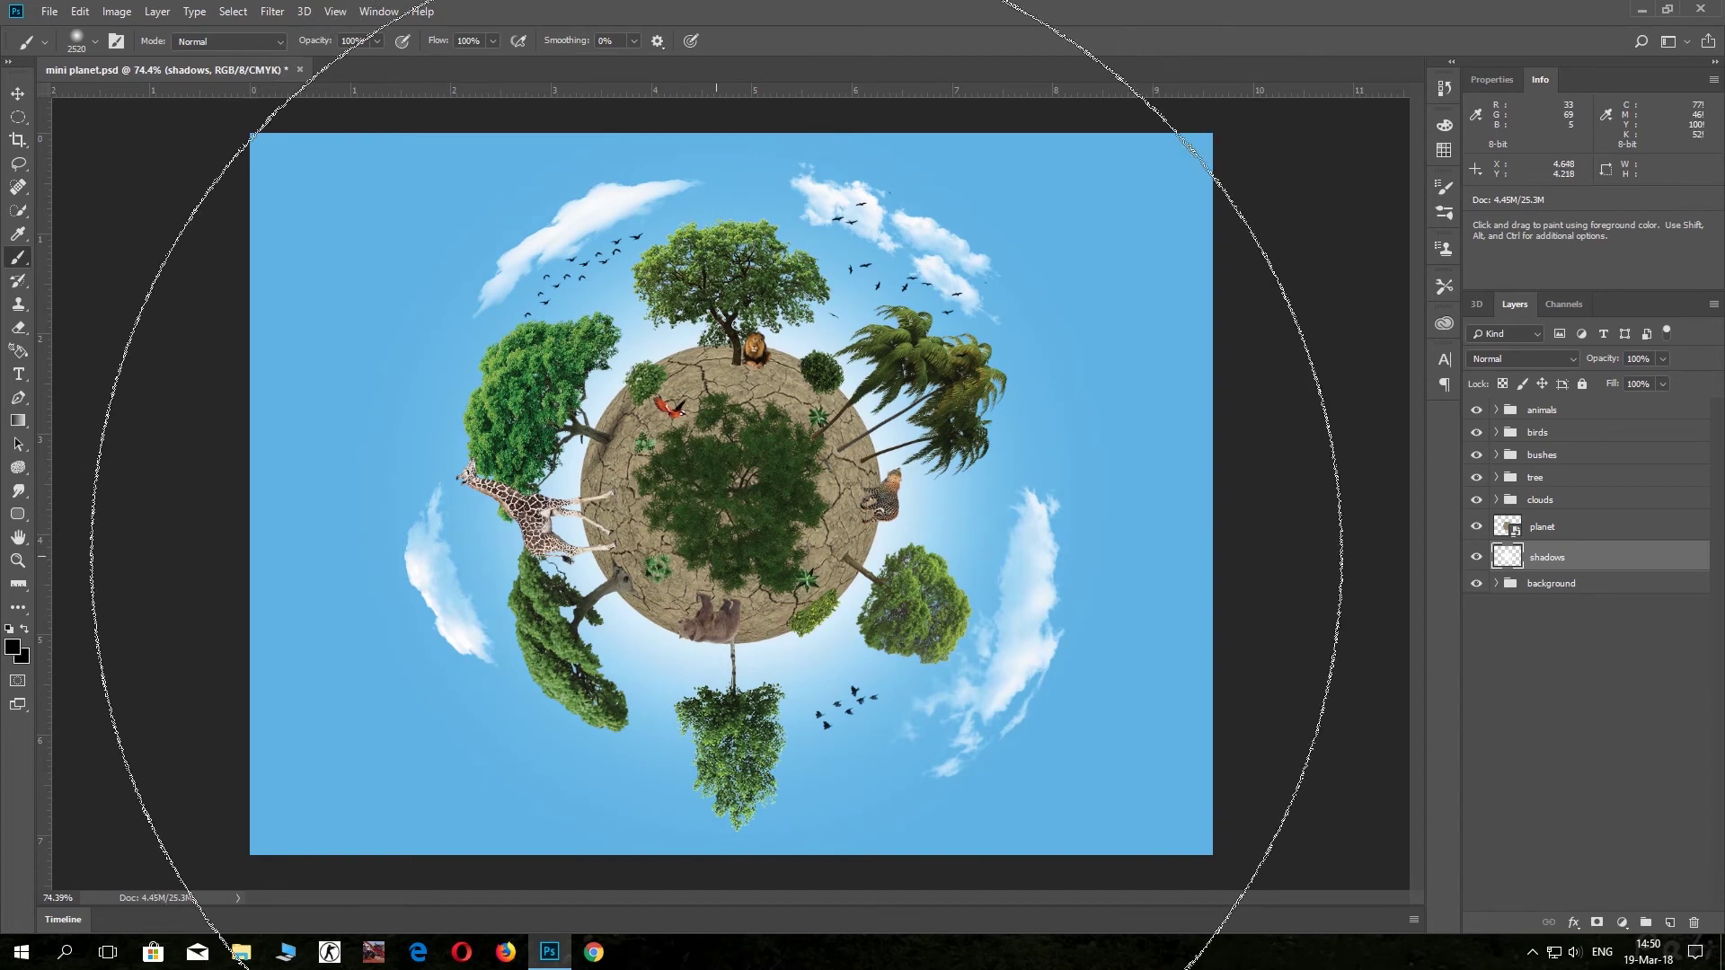
key(bracketleft)
key(bracketleft)
key(bracketleft)
key(bracketleft)
key(bracketleft)
key(bracketleft)
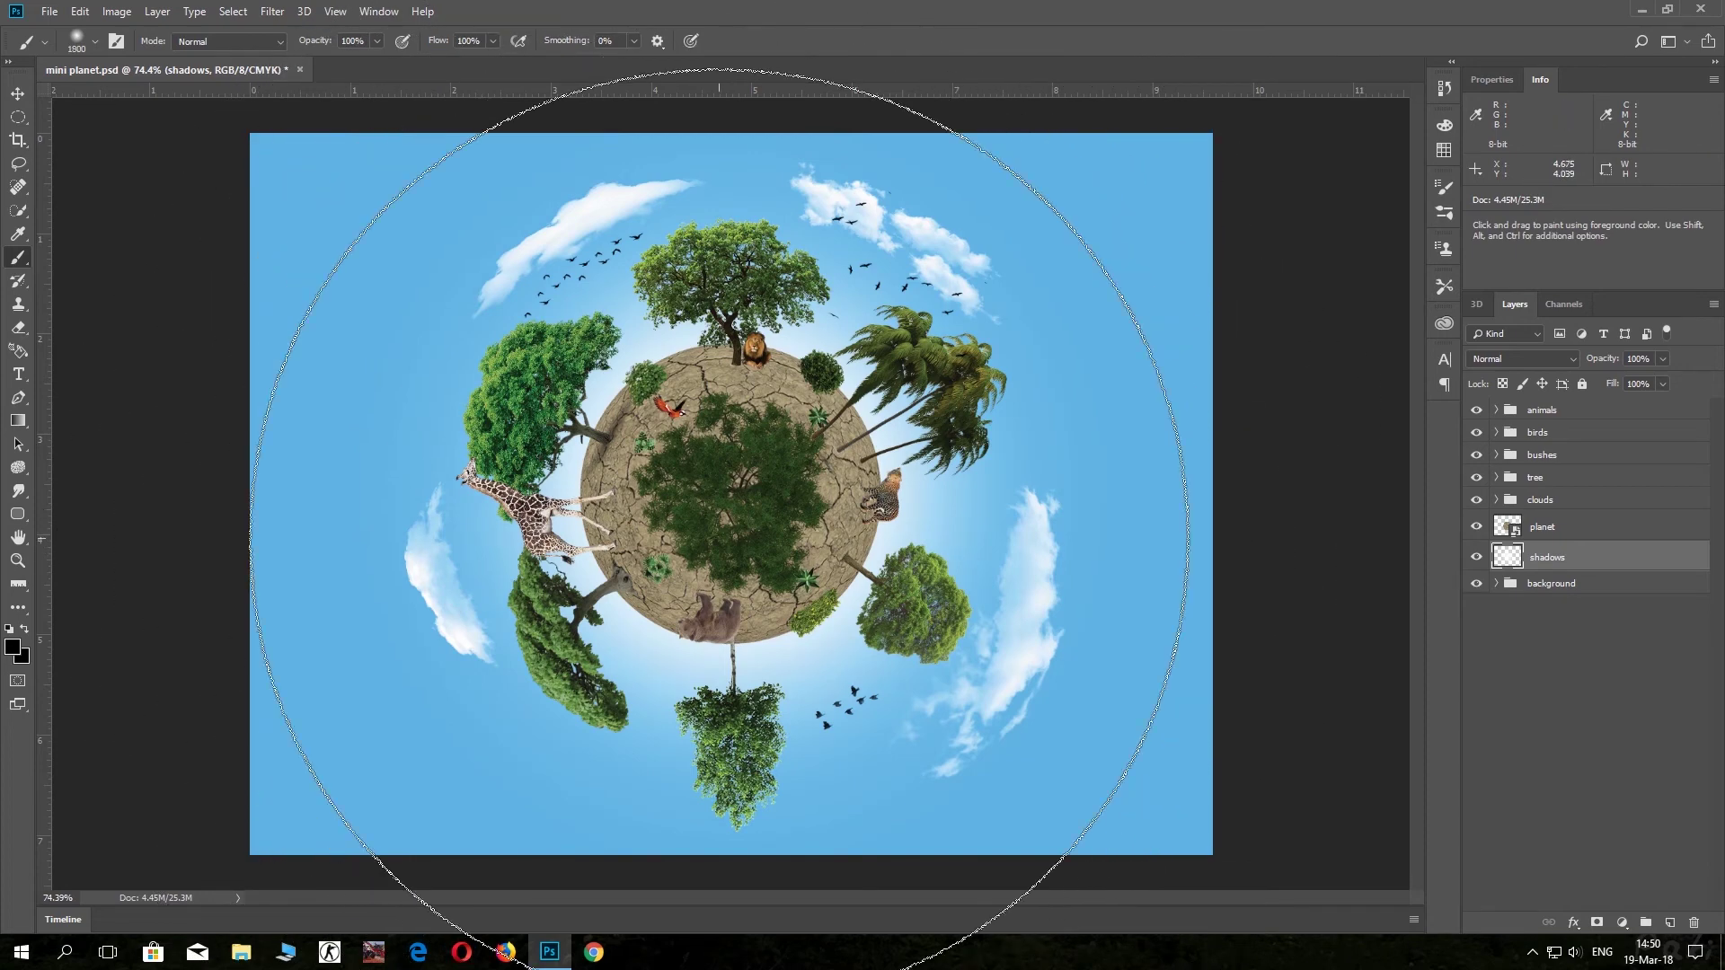
key(bracketleft)
key(bracketleft)
key(bracketleft)
key(bracketleft)
key(bracketleft)
key(bracketleft)
key(bracketleft)
key(bracketleft)
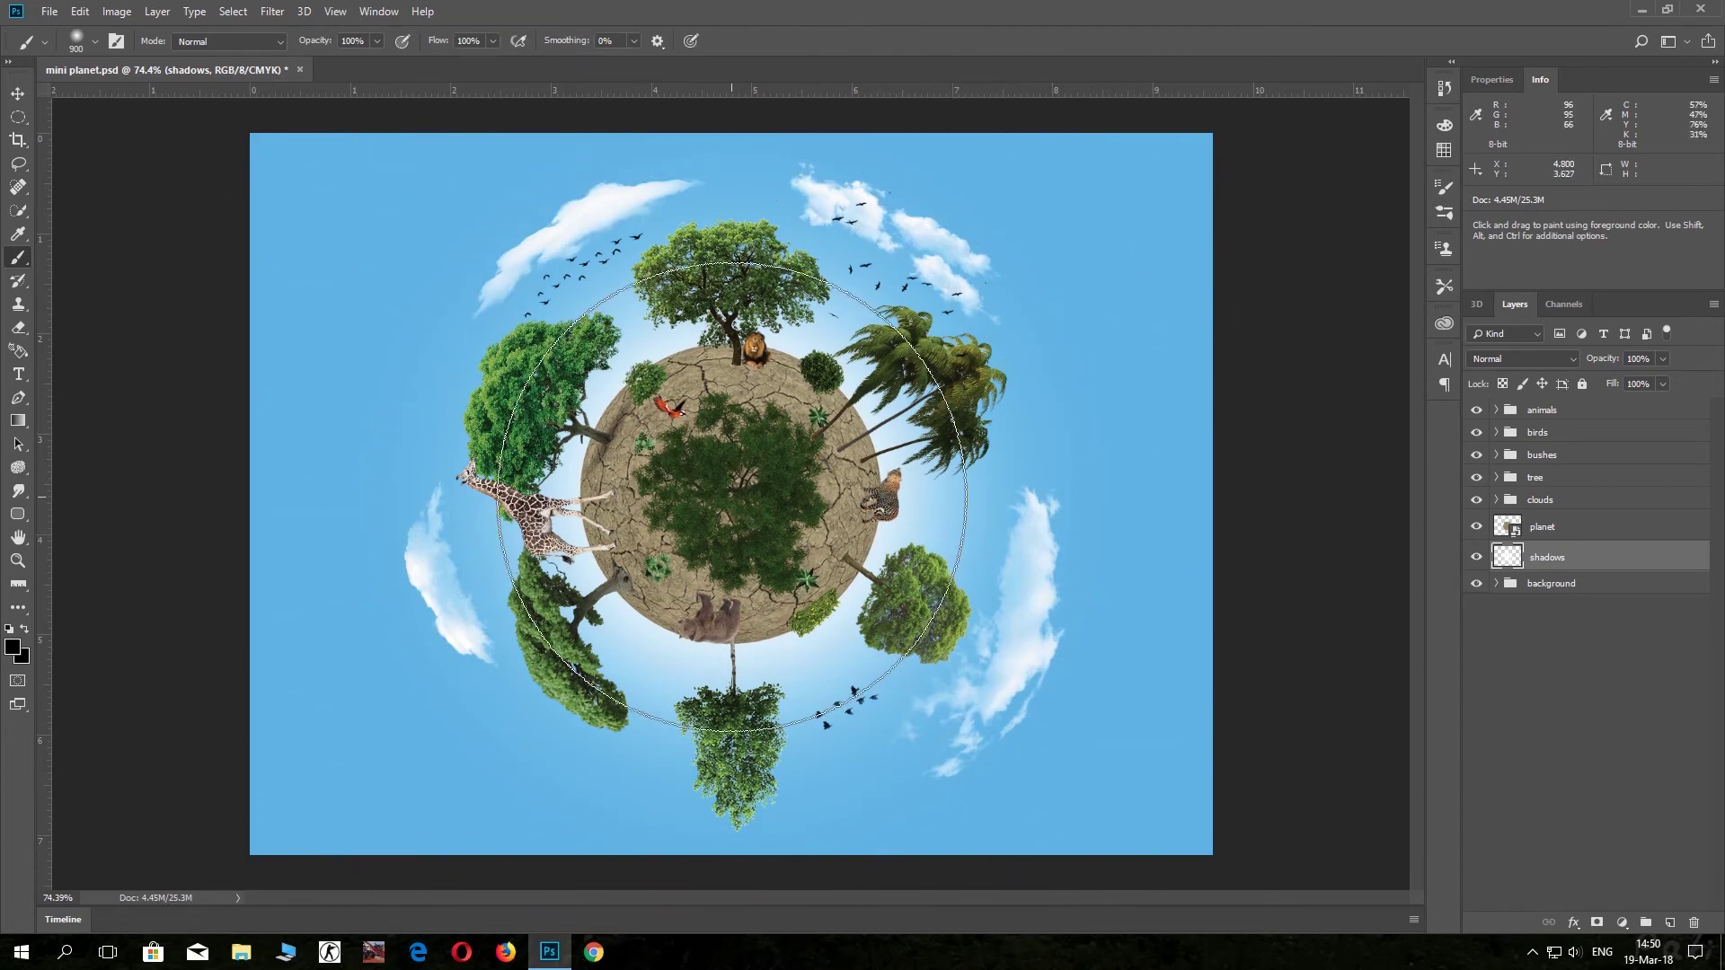
click(731, 496)
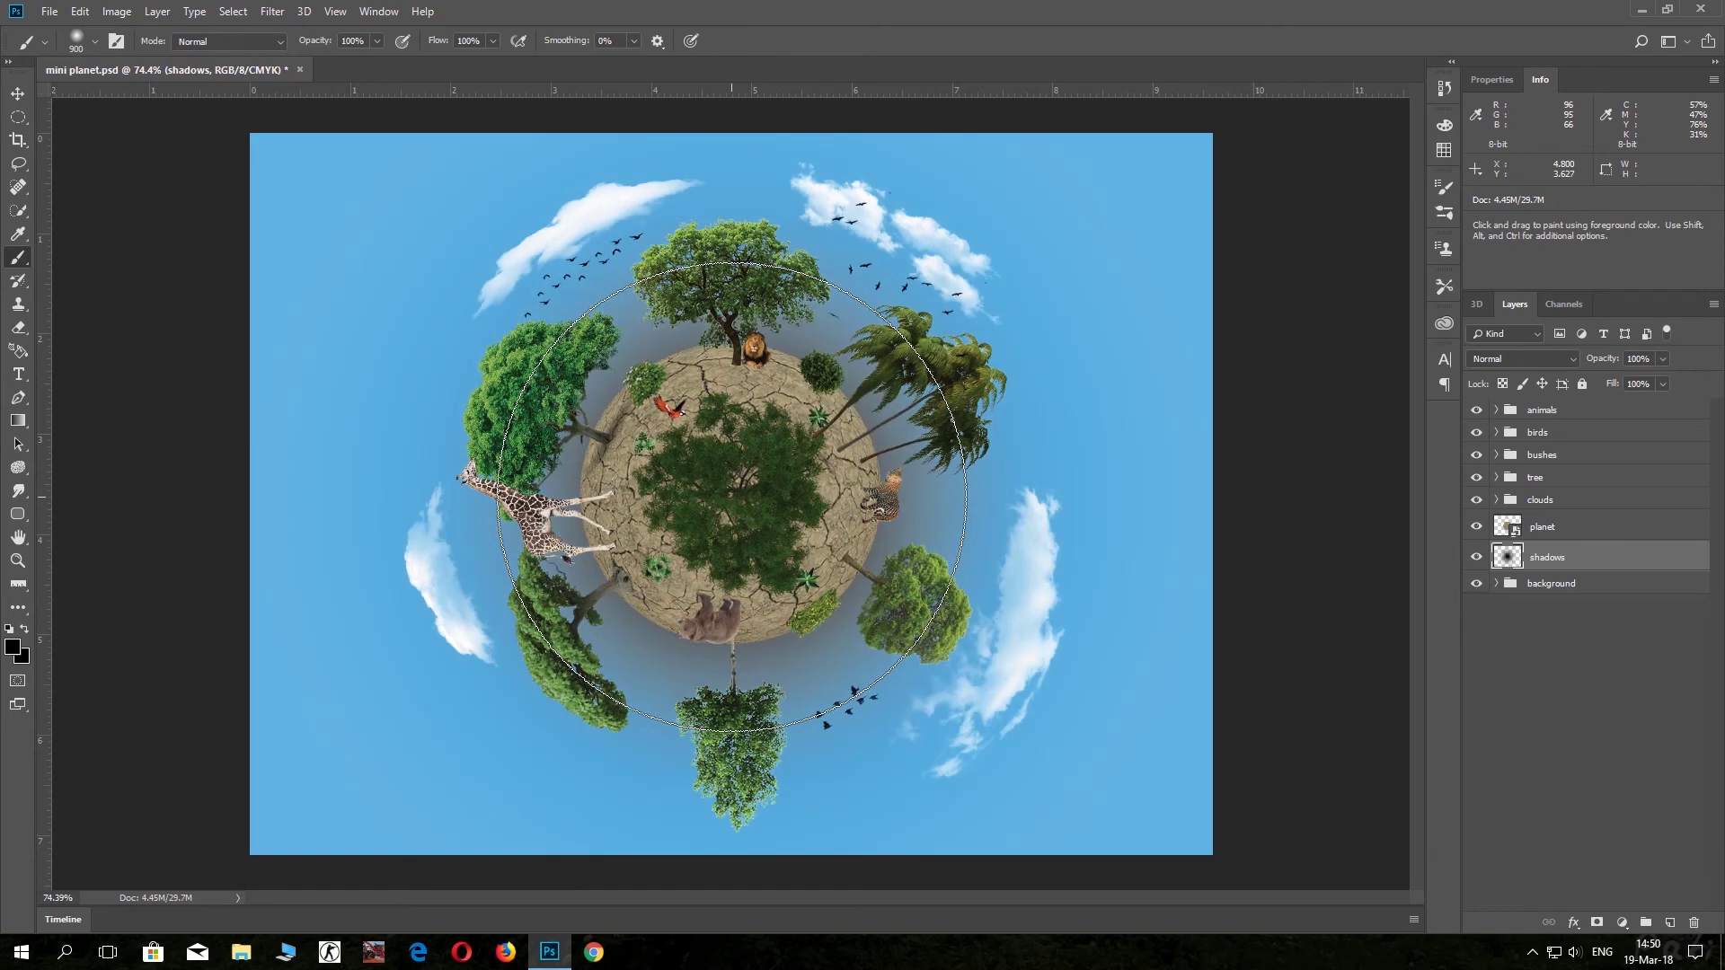
key(bracketright)
click(731, 497)
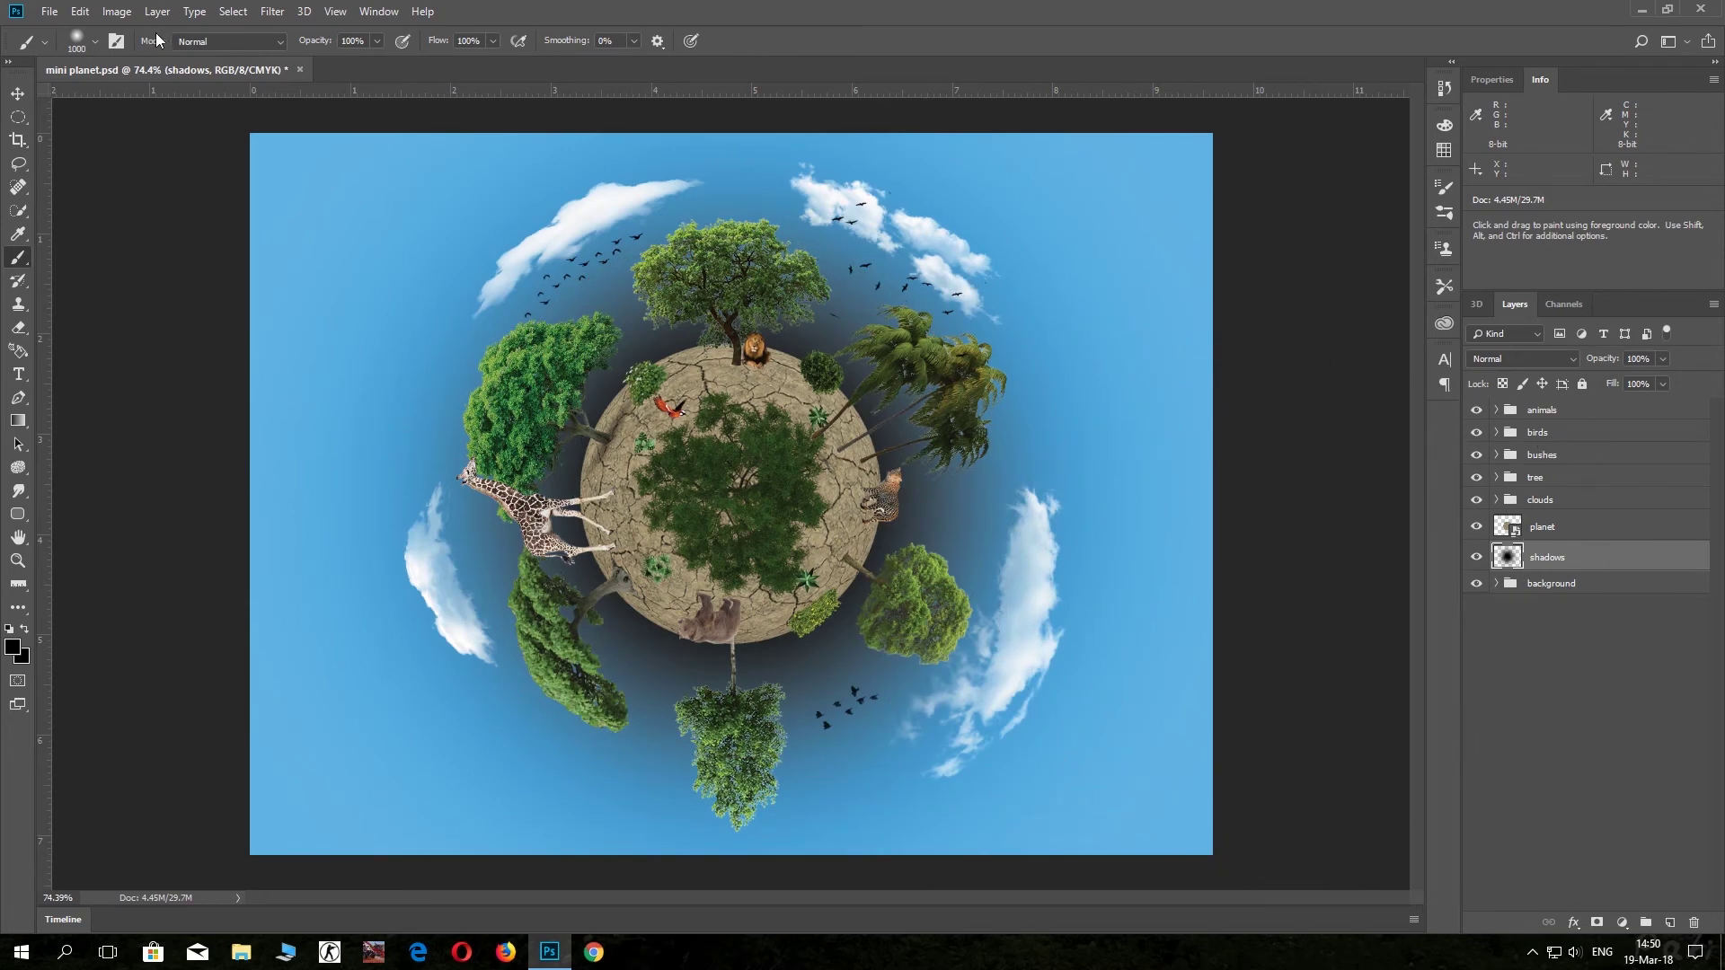
Duplicate the shadows layer into six copies with transform controls shown.
click(16, 95)
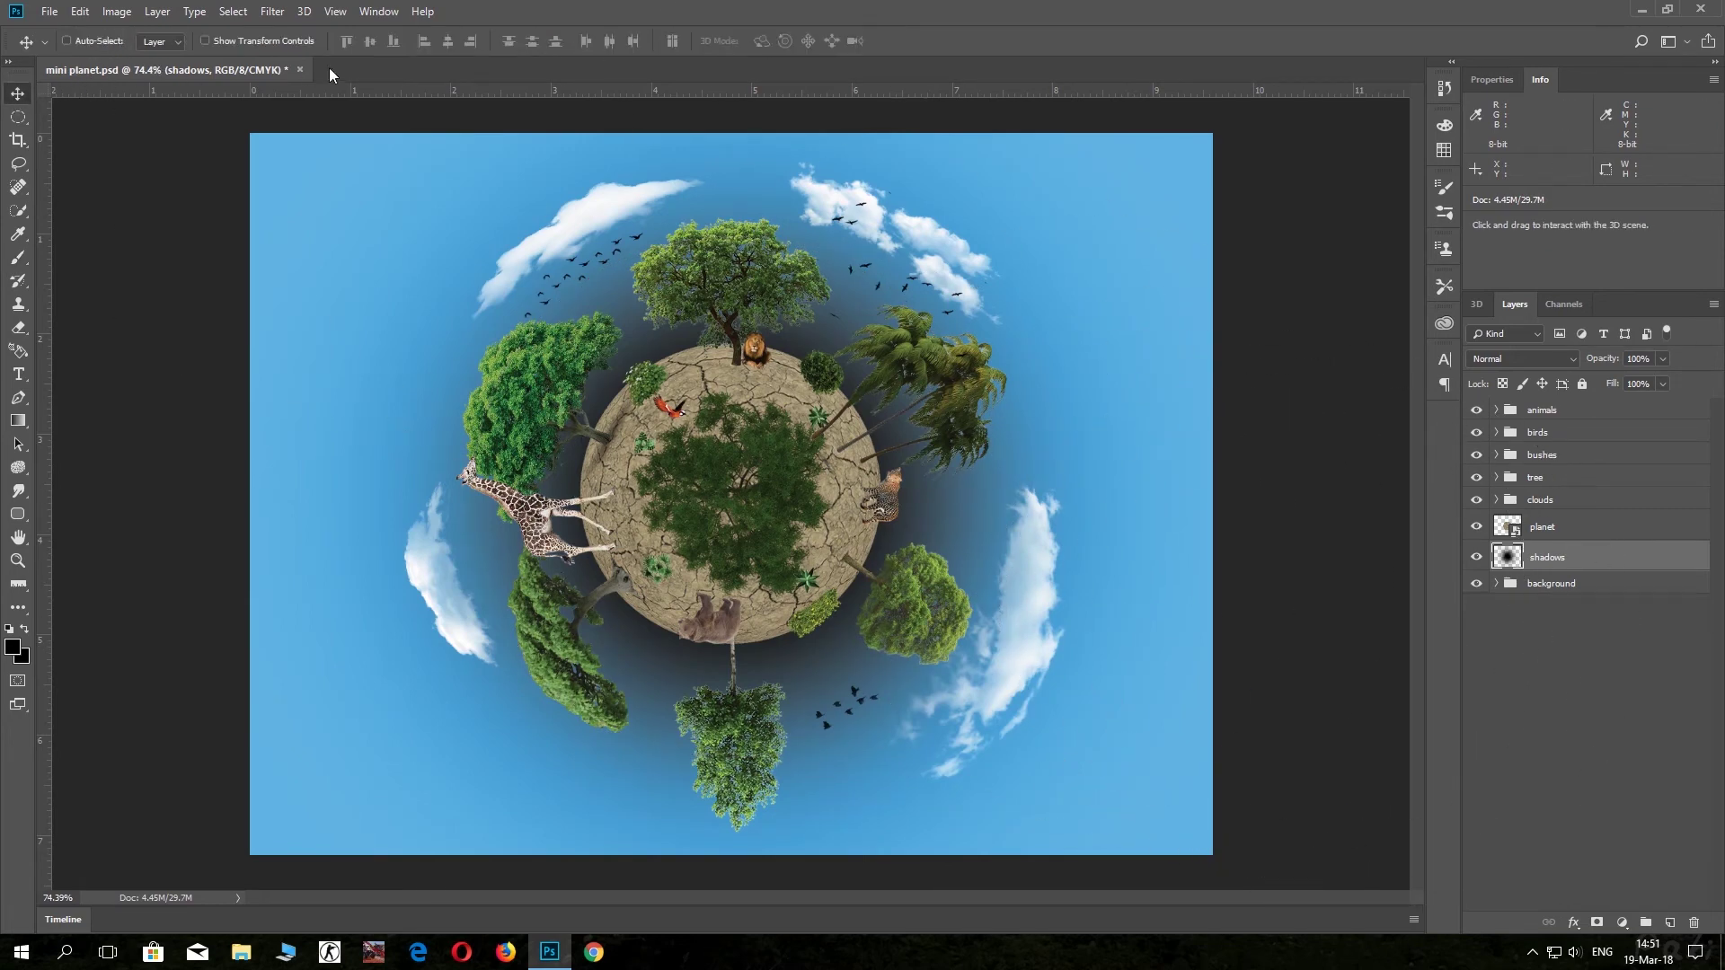
click(237, 41)
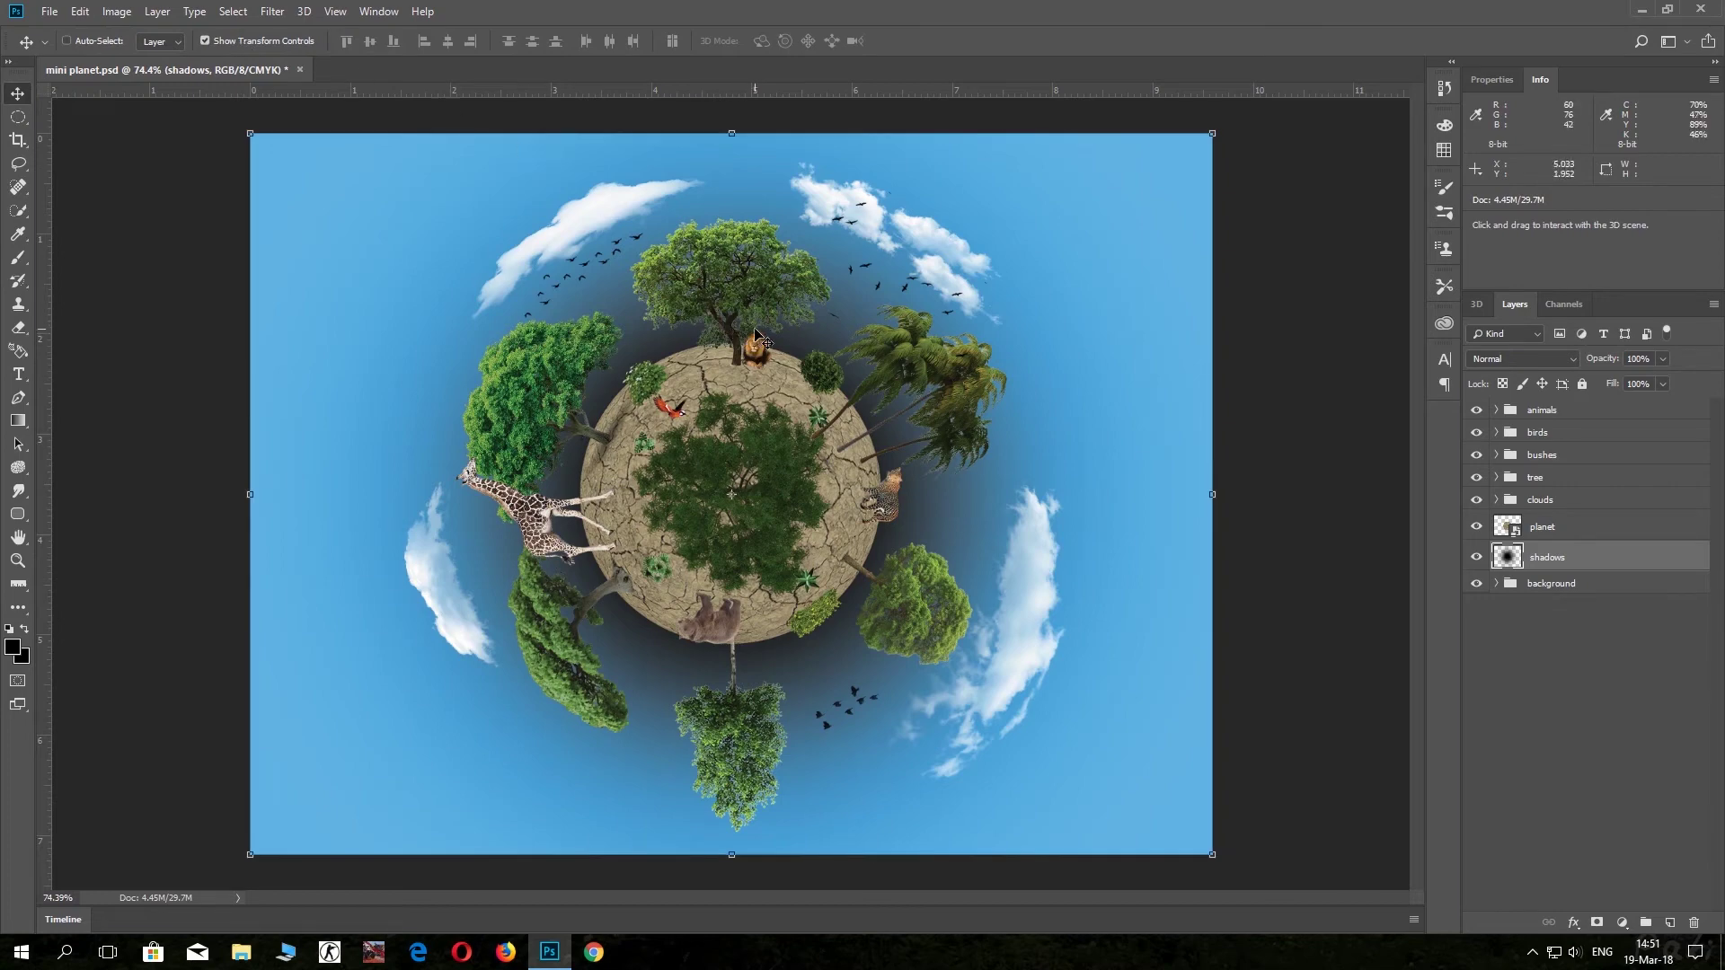
key(ctrl)
key(ctrl+j)
key(ctrl+j)
key(ctrl+j)
key(ctrl+j)
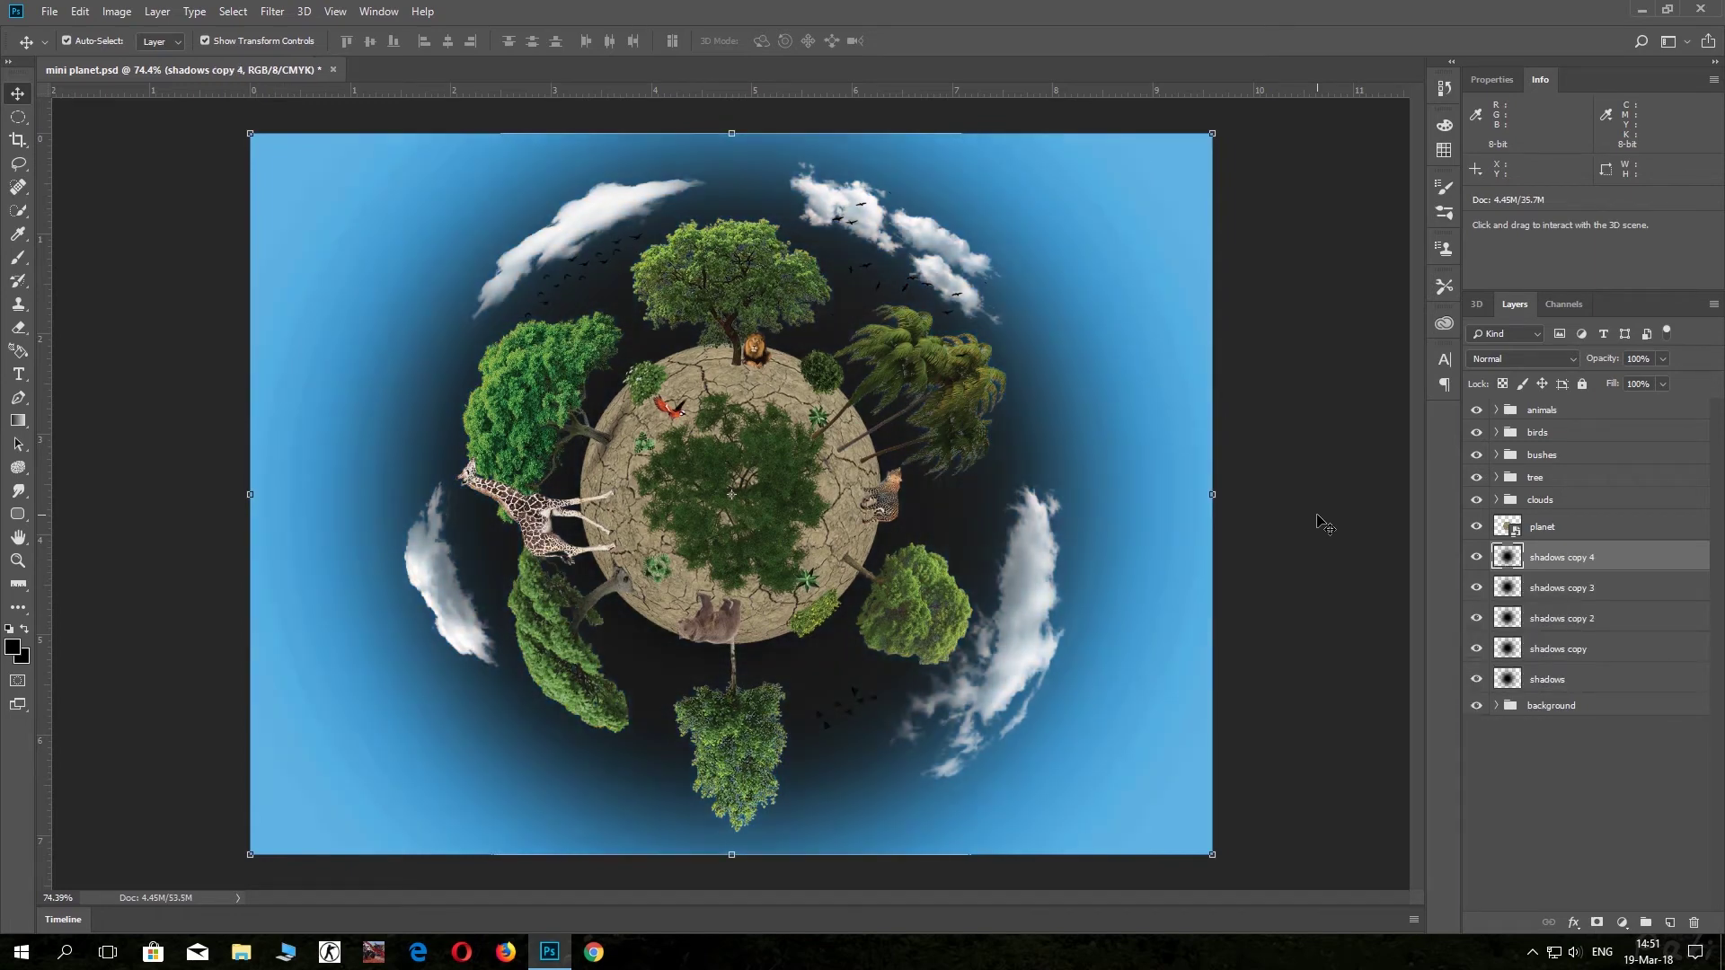
key(ctrl+j)
key(ctrl+j)
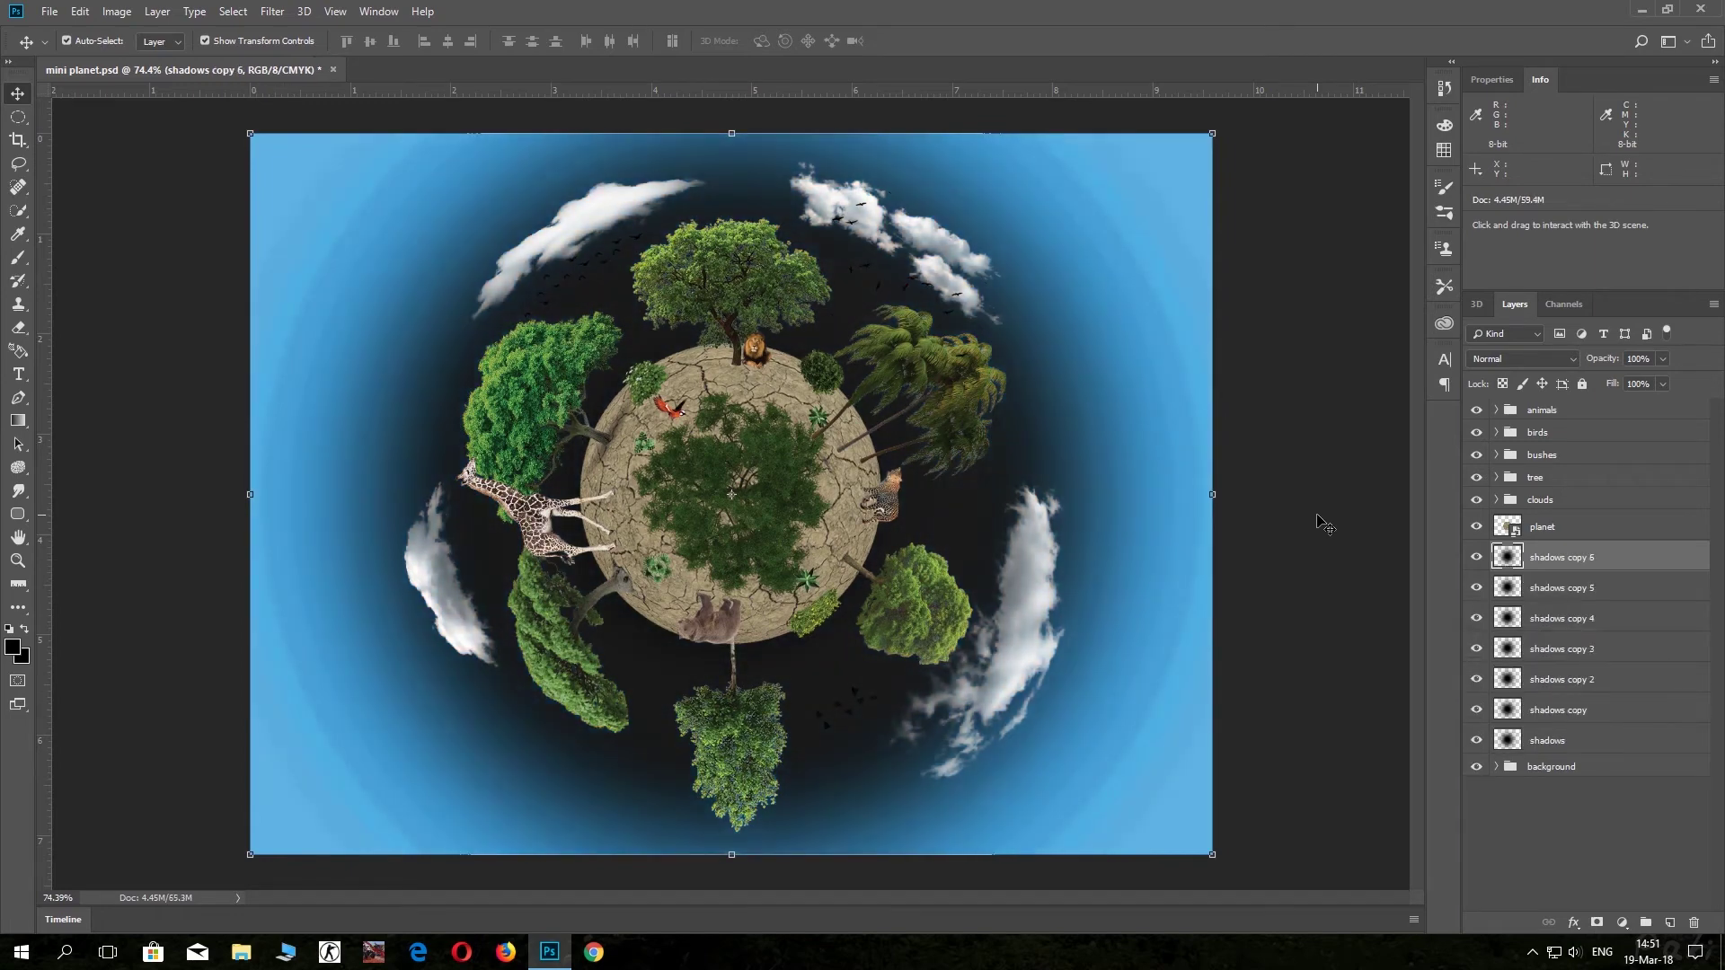
Hide the original shadows layer and copies 1–5, leaving only shadows copy 6 visible.
click(1476, 740)
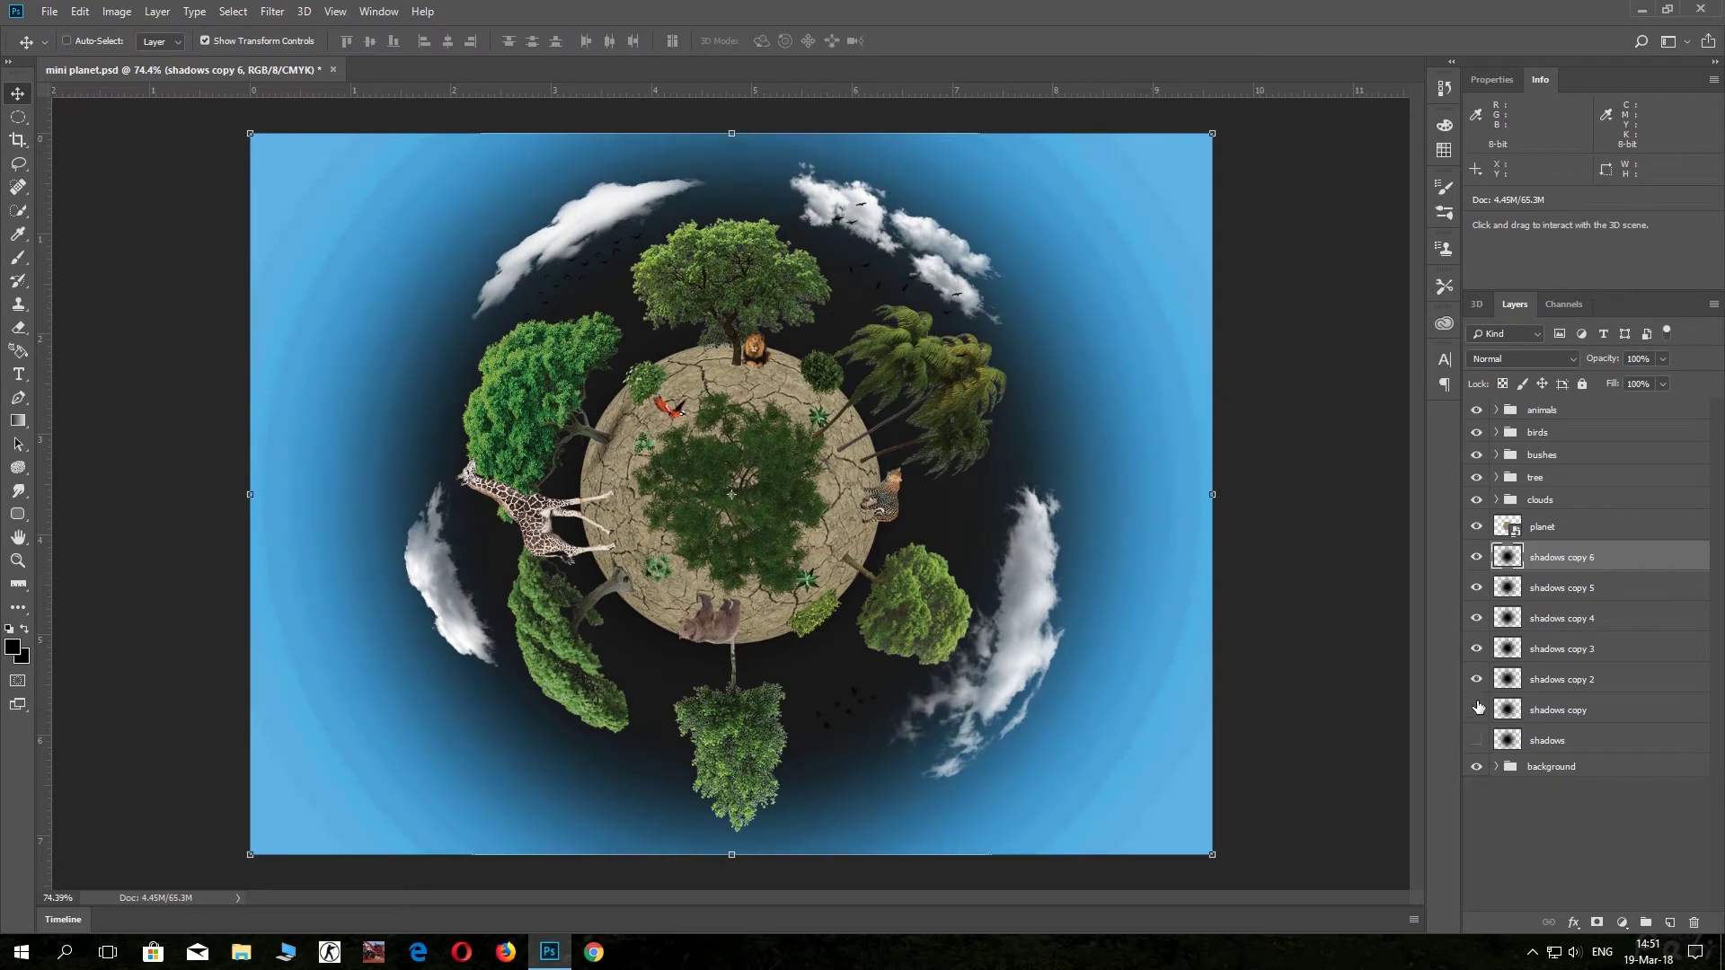
drag(1478, 708, 1466, 578)
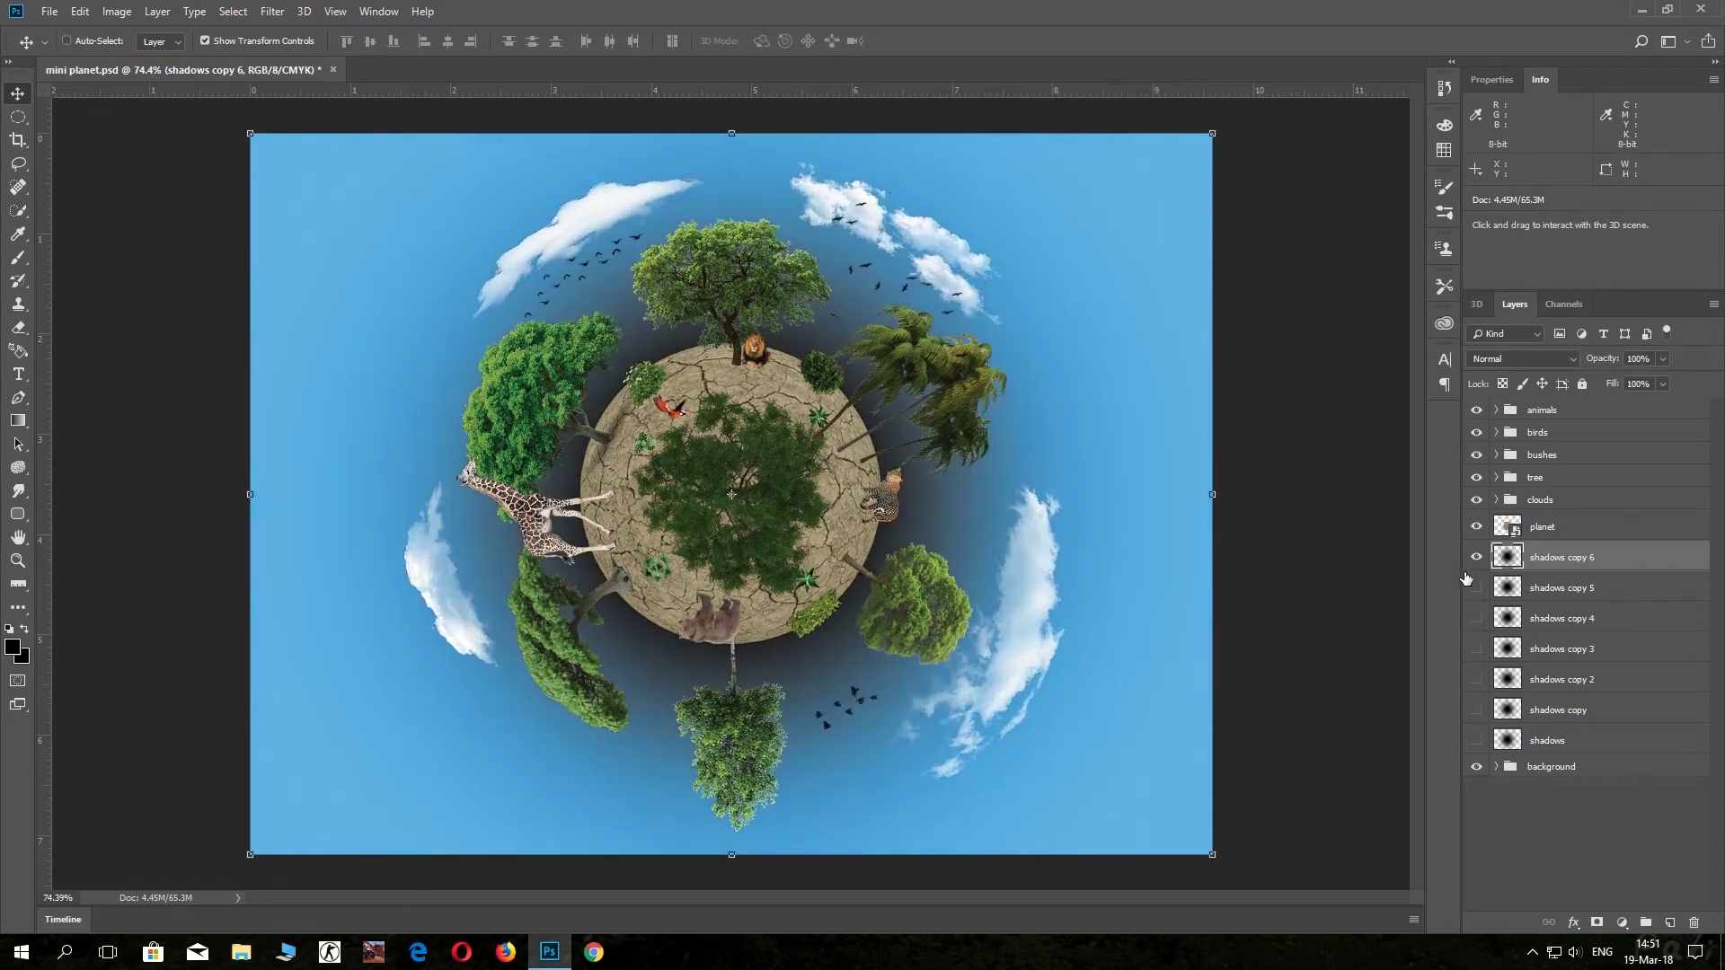
click(1212, 132)
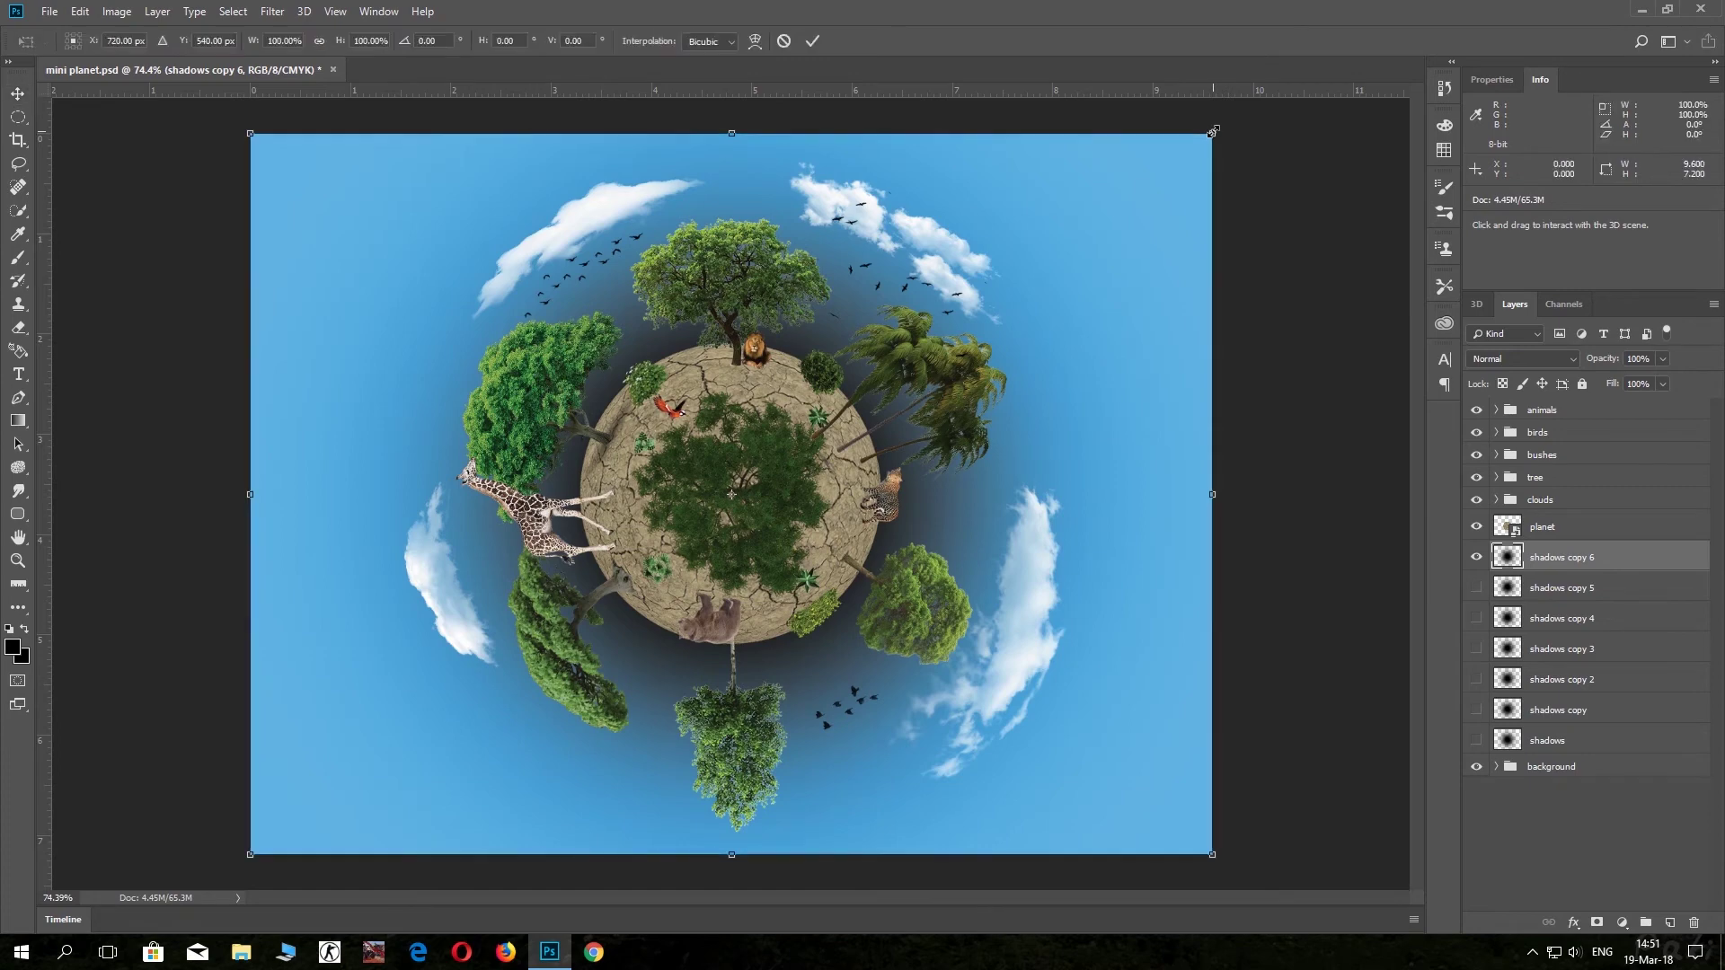
Shrink shadows copy 6 into a 51° streak beside the giraffe, and move planet below the shadows.
mouse_move(1212, 131)
mouse_down()
mouse_move(734, 540)
mouse_move(414, 732)
mouse_move(310, 824)
mouse_up()
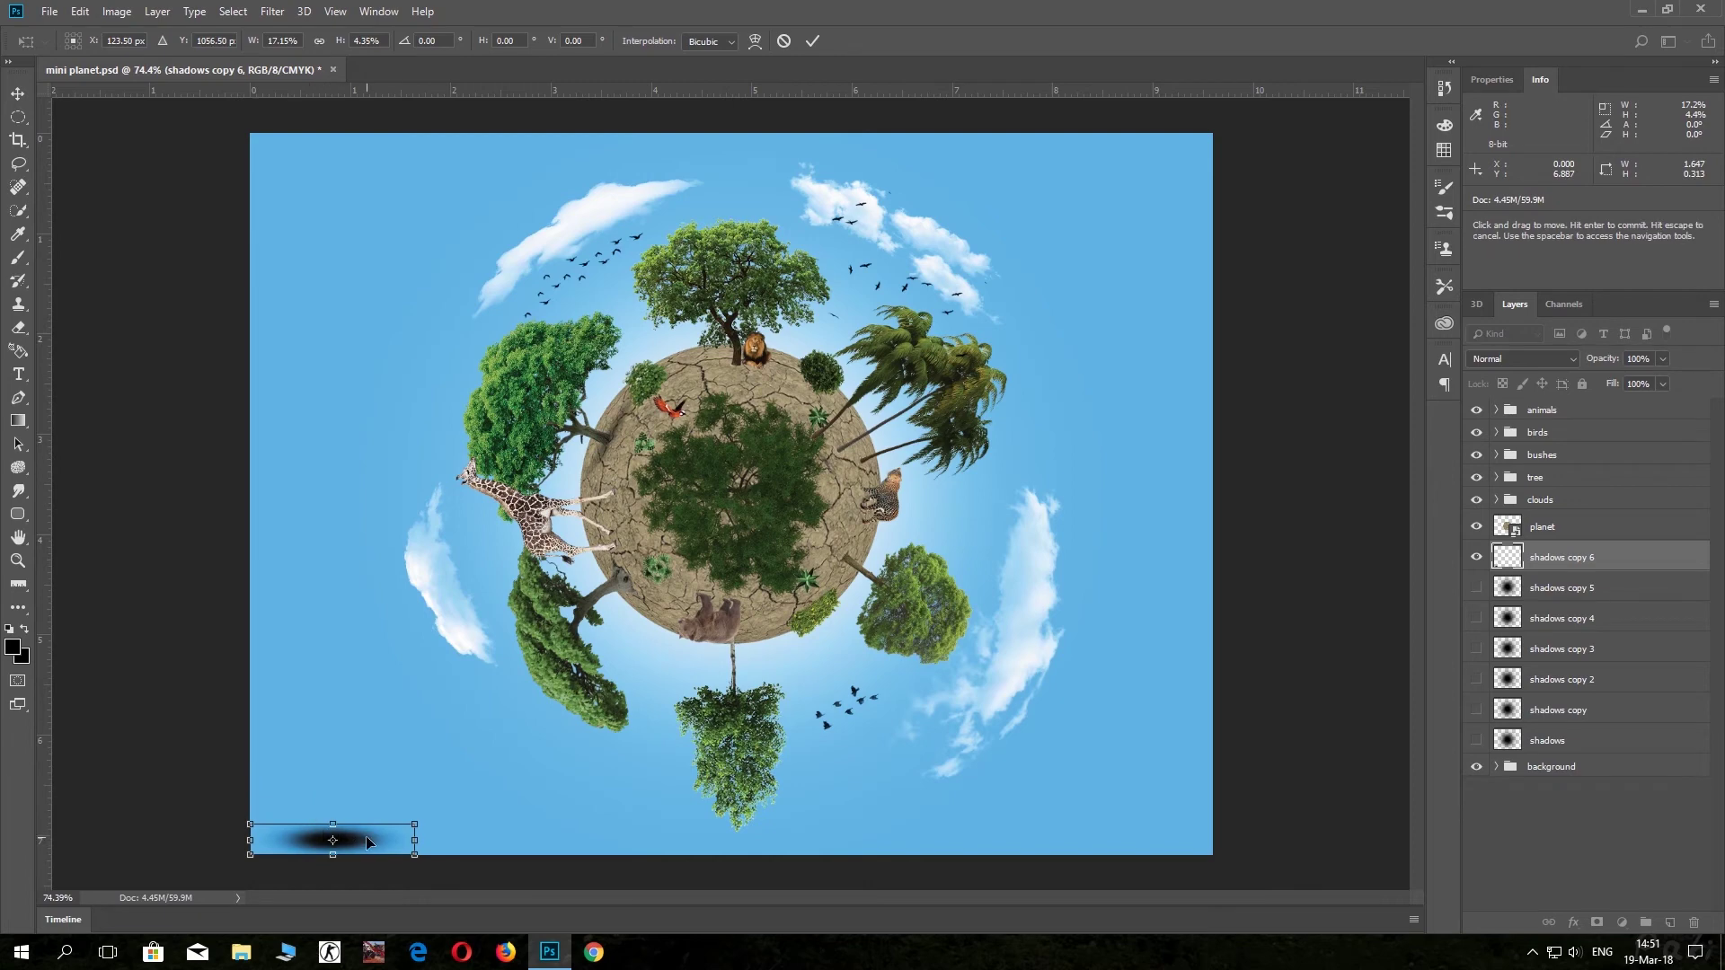
drag(386, 841, 522, 679)
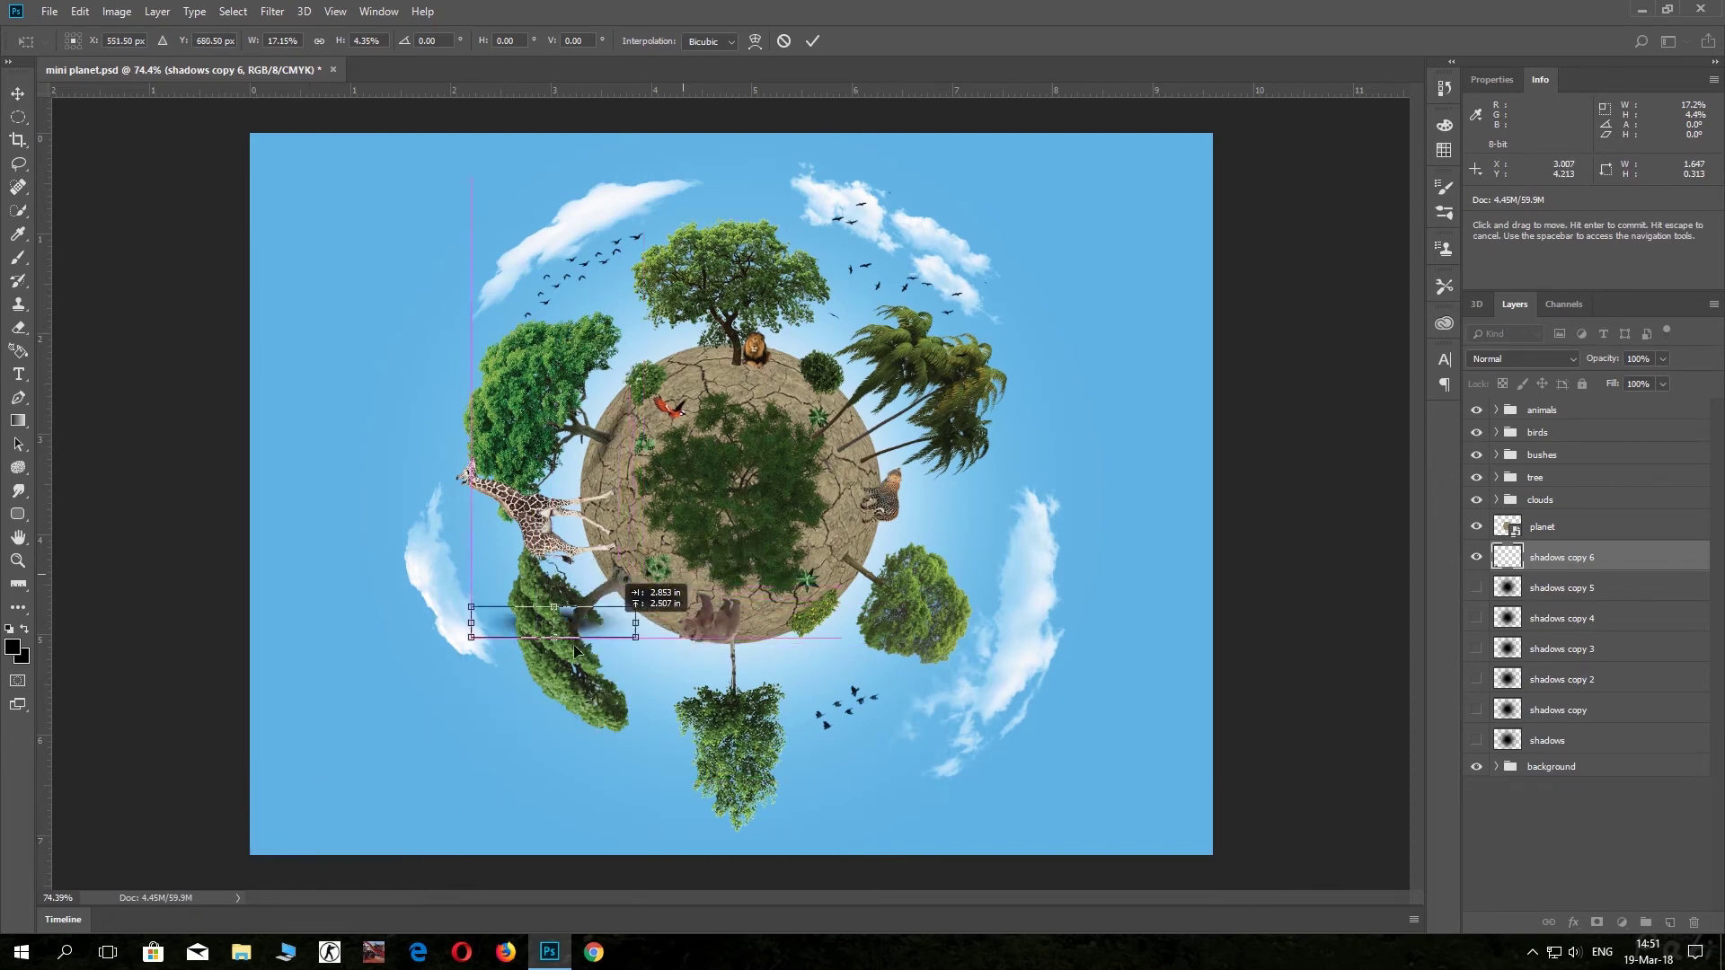
mouse_move(573, 648)
mouse_down()
mouse_move(506, 716)
mouse_move(648, 638)
mouse_up()
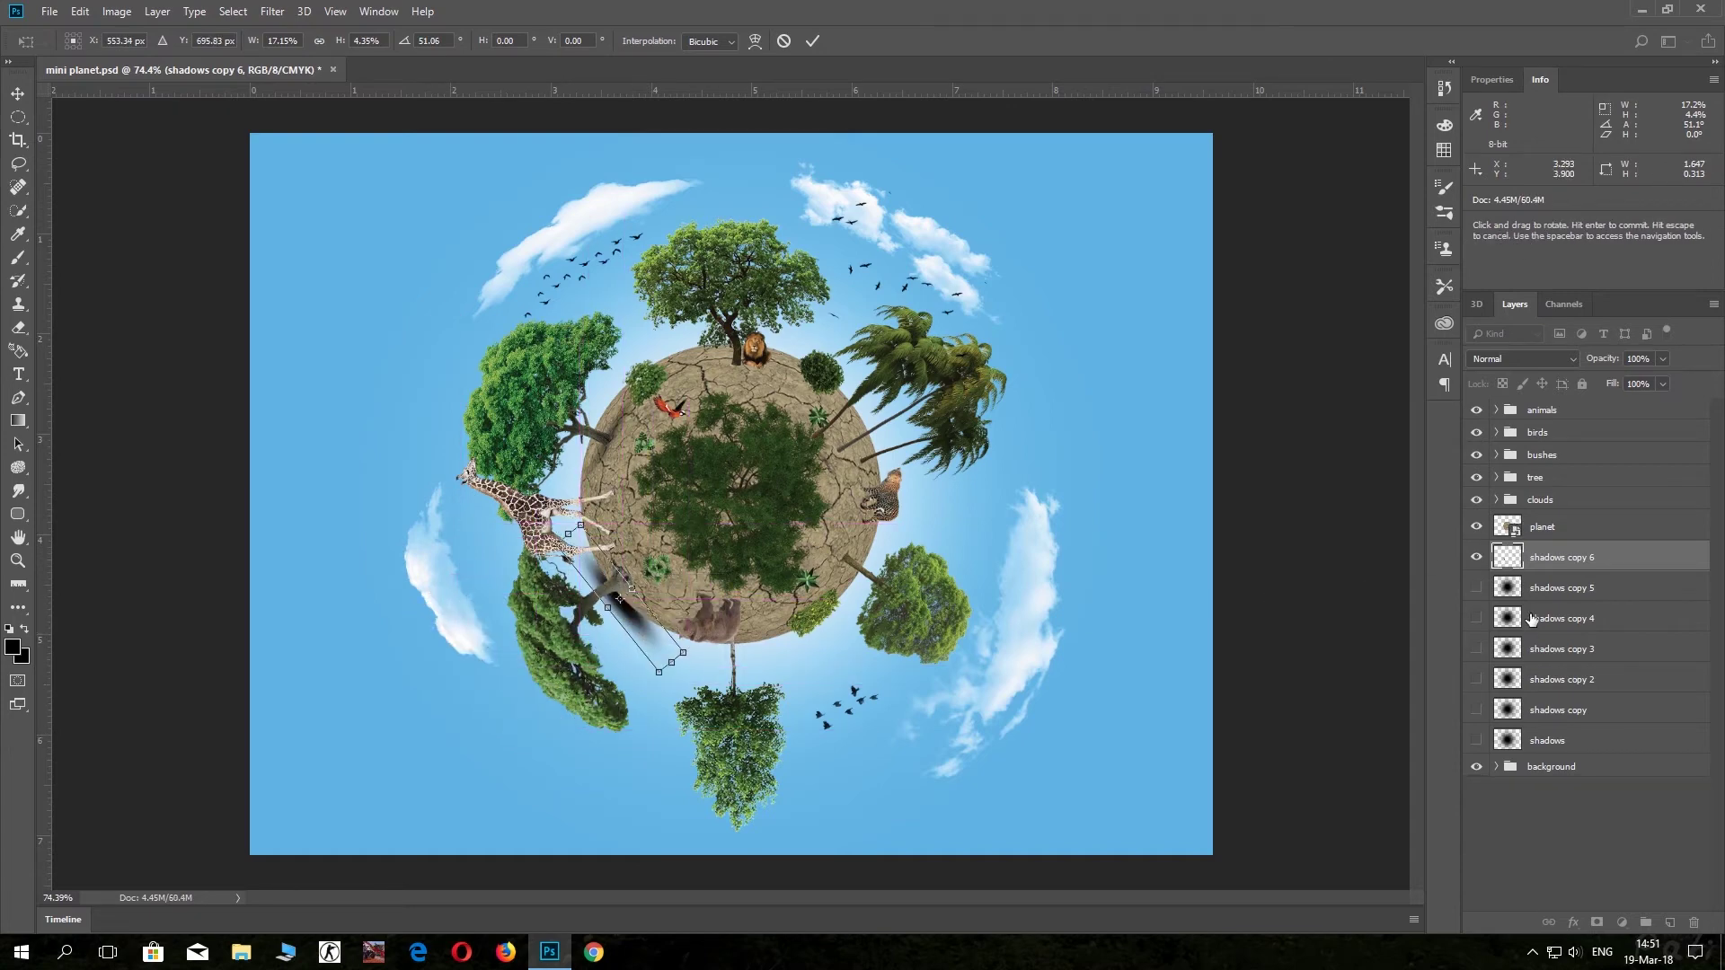
click(811, 42)
drag(1509, 530, 1510, 754)
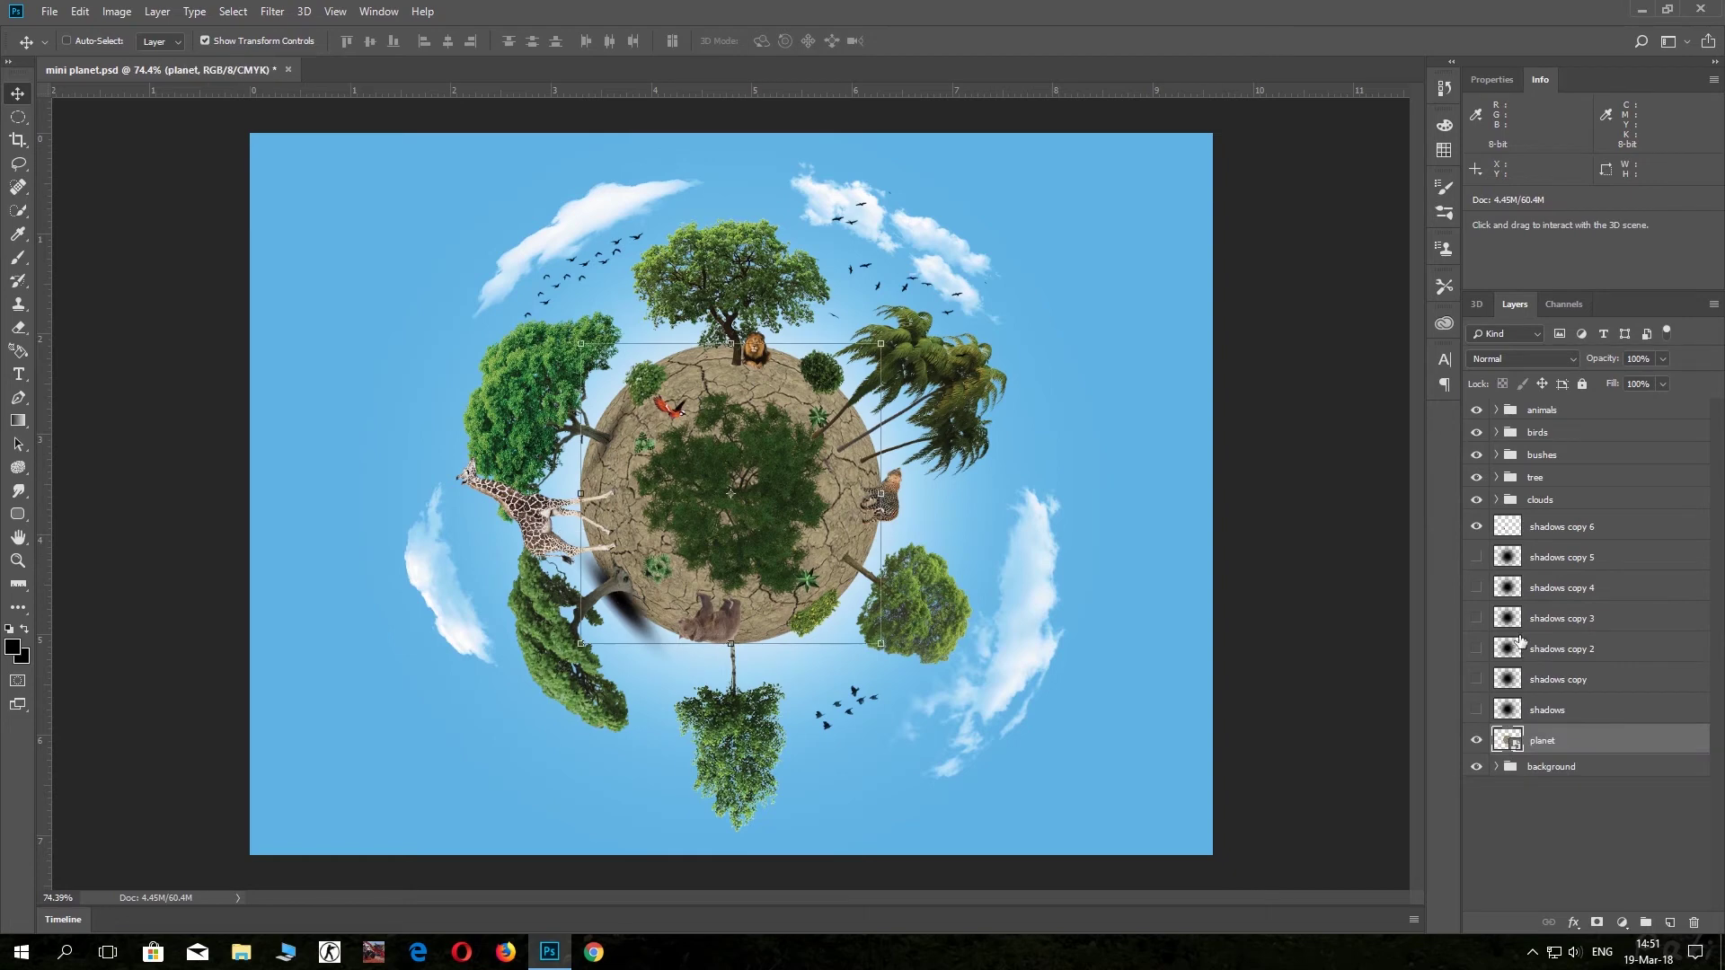
Nudge shadows copy 6 up, enlarge it to about 111%, and set it to Multiply.
drag(651, 620, 656, 610)
click(1508, 530)
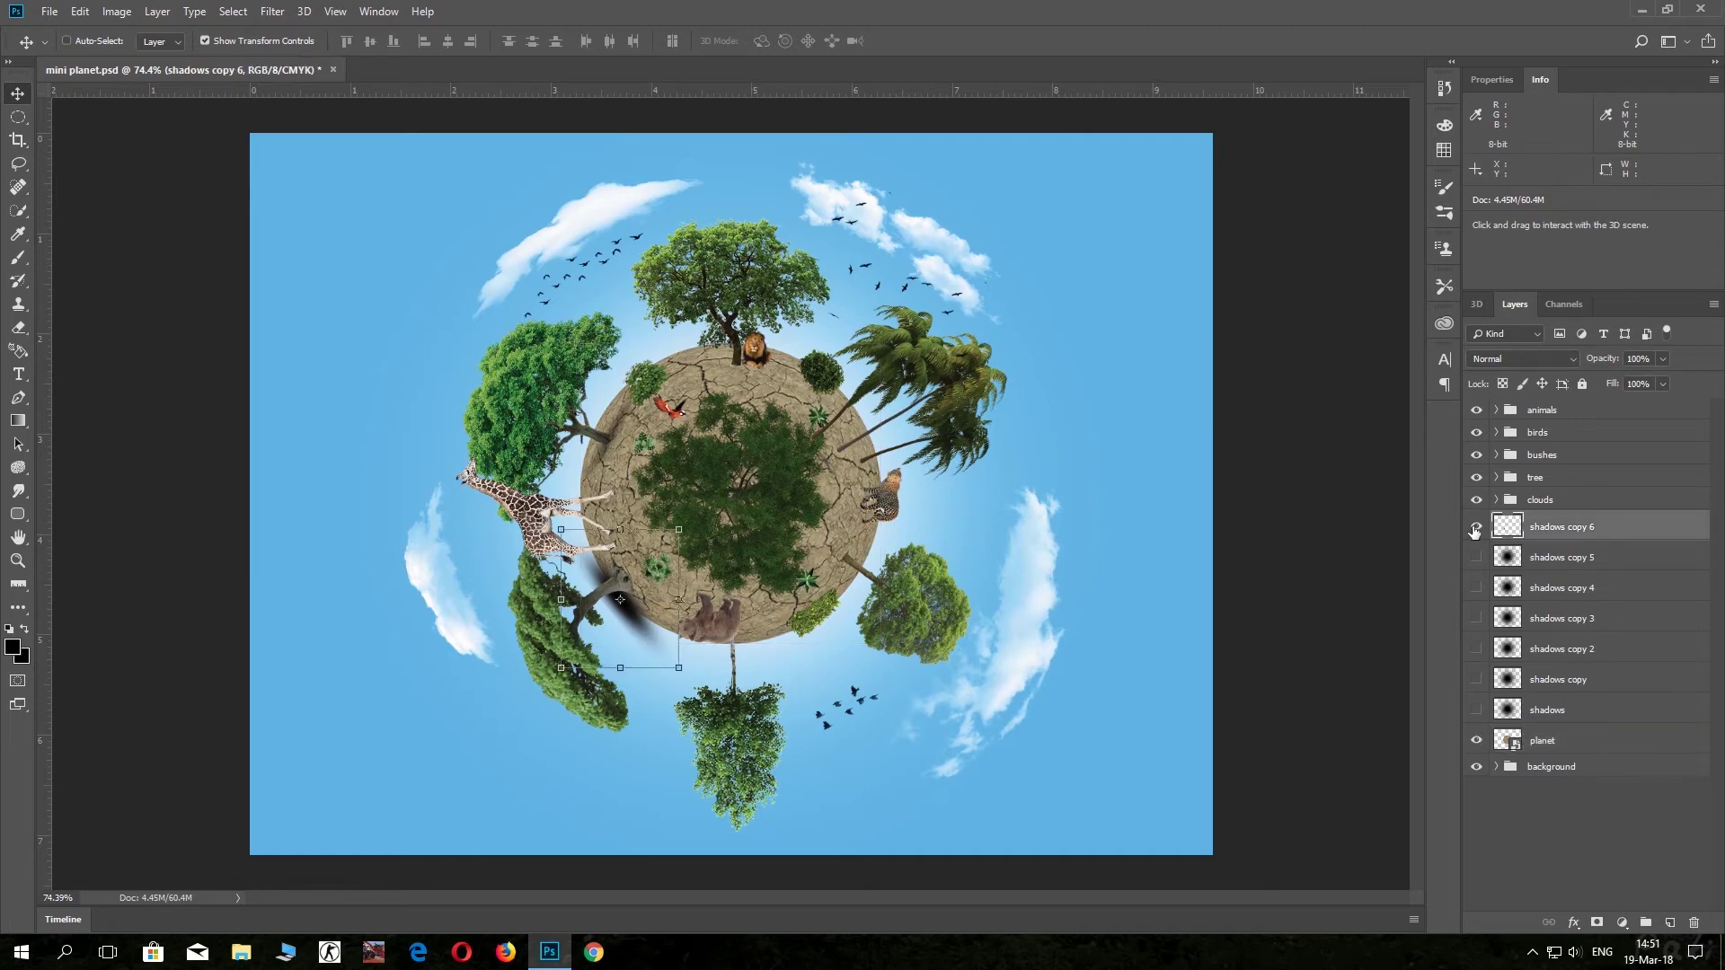
drag(647, 637, 652, 618)
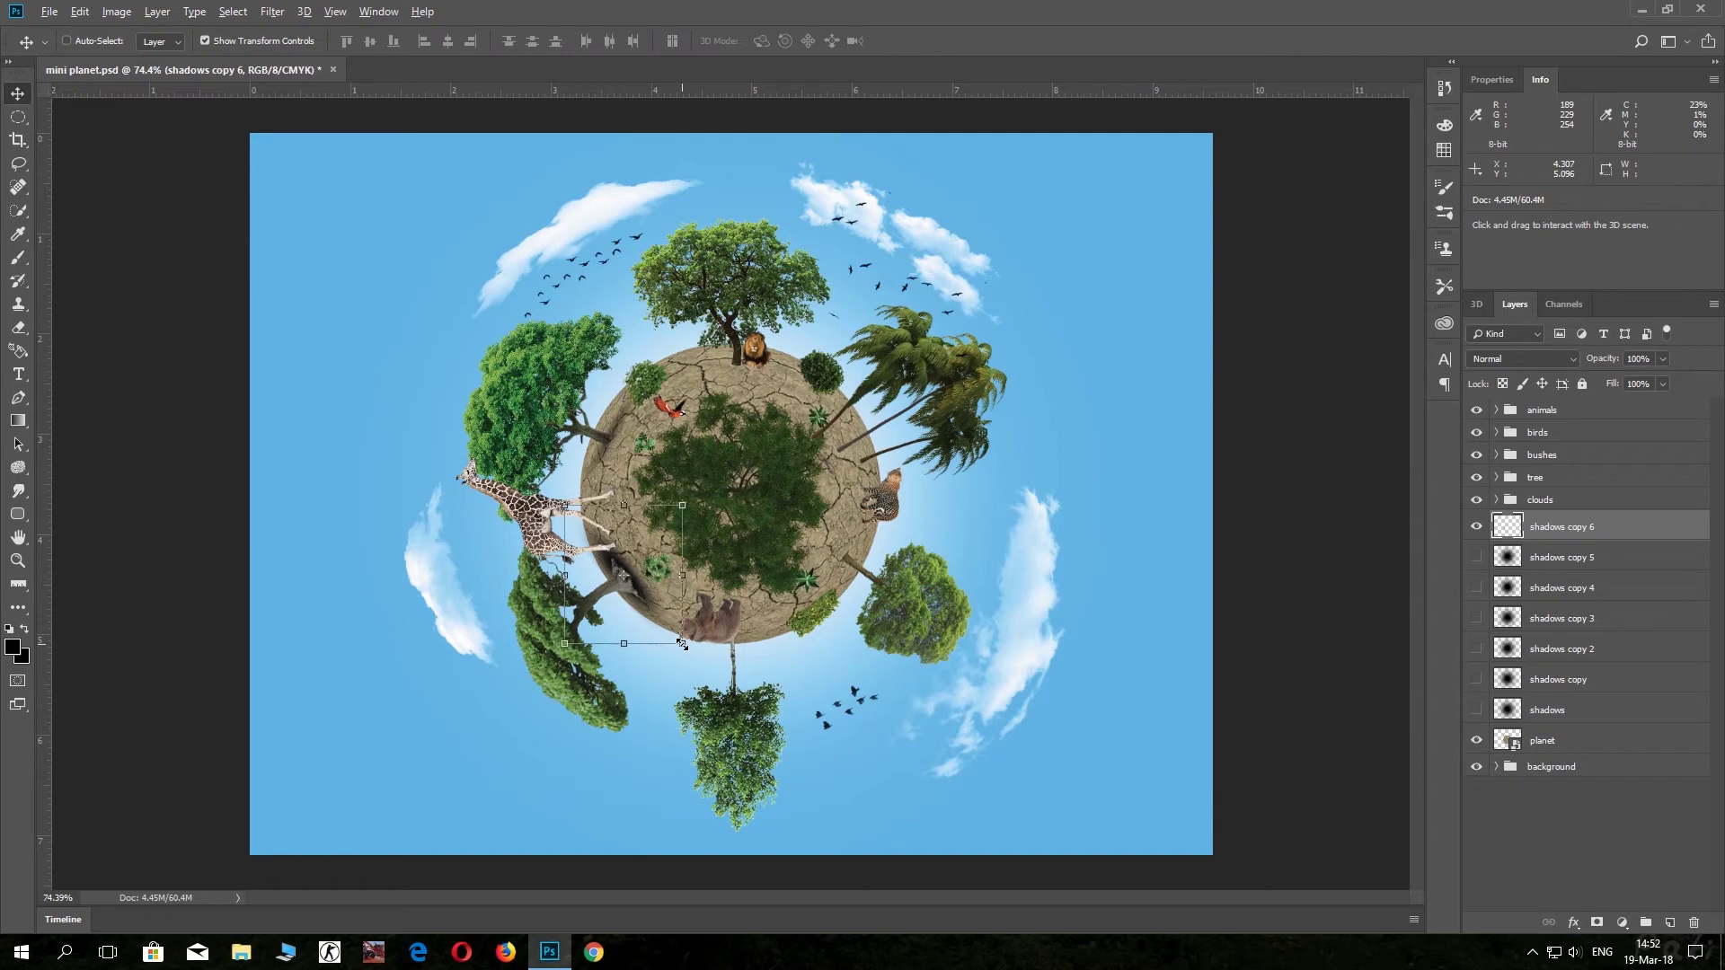
drag(682, 643, 670, 595)
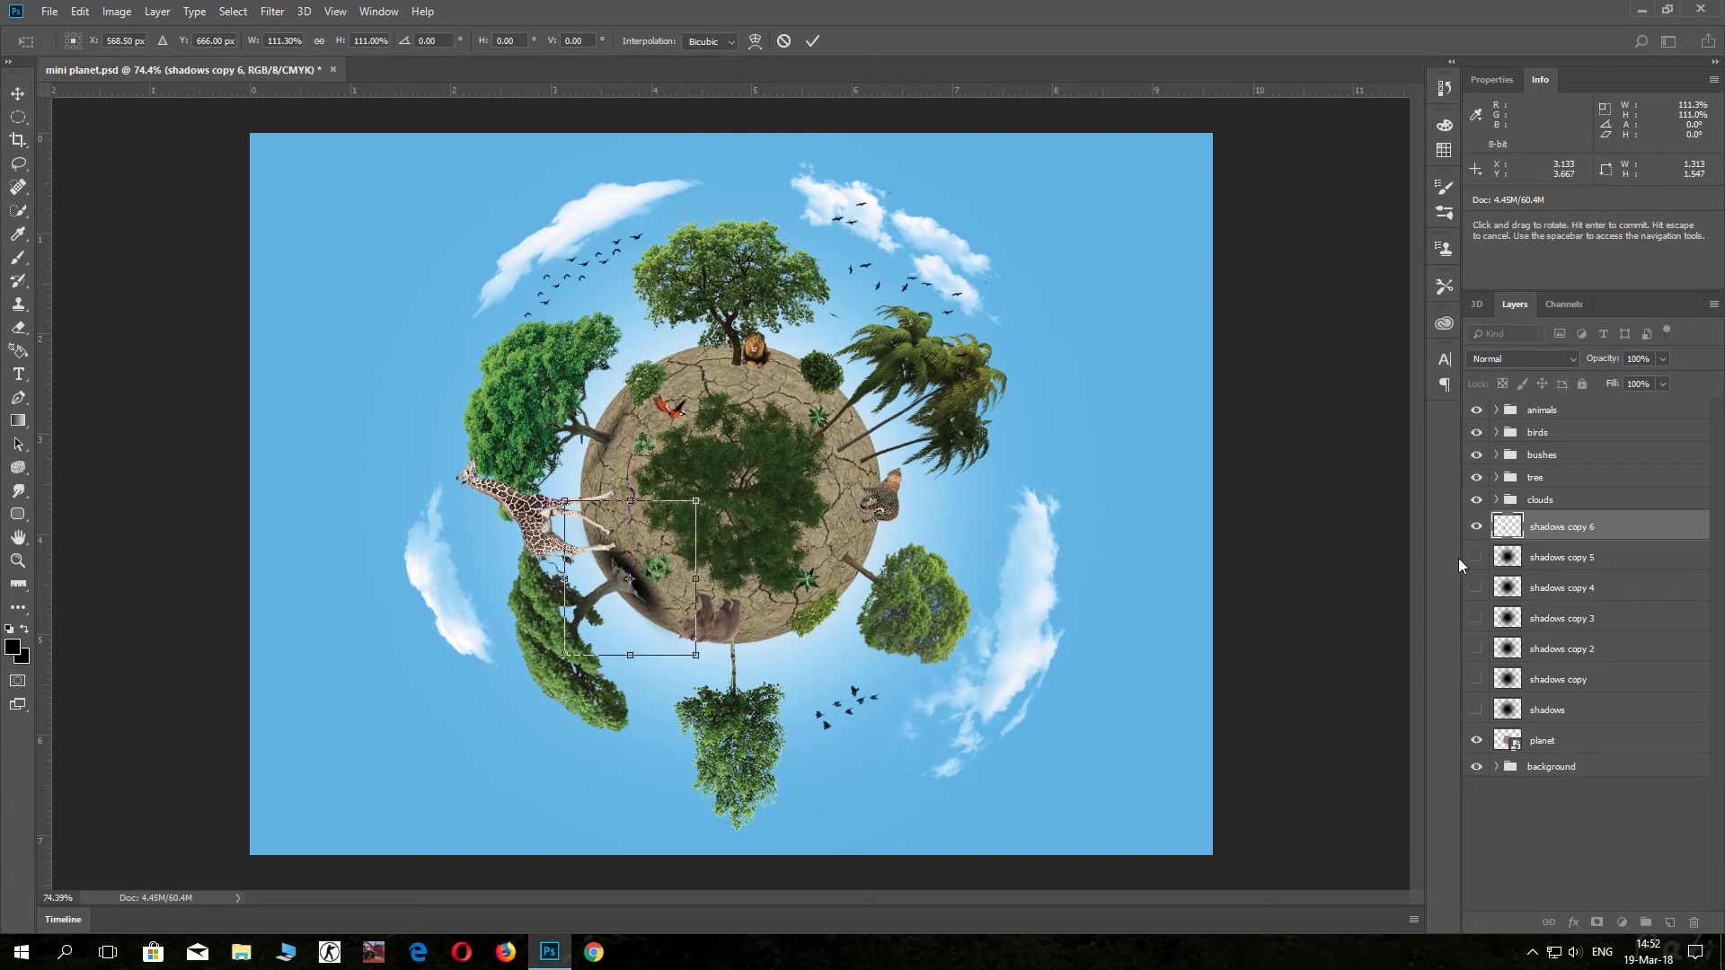
click(1529, 363)
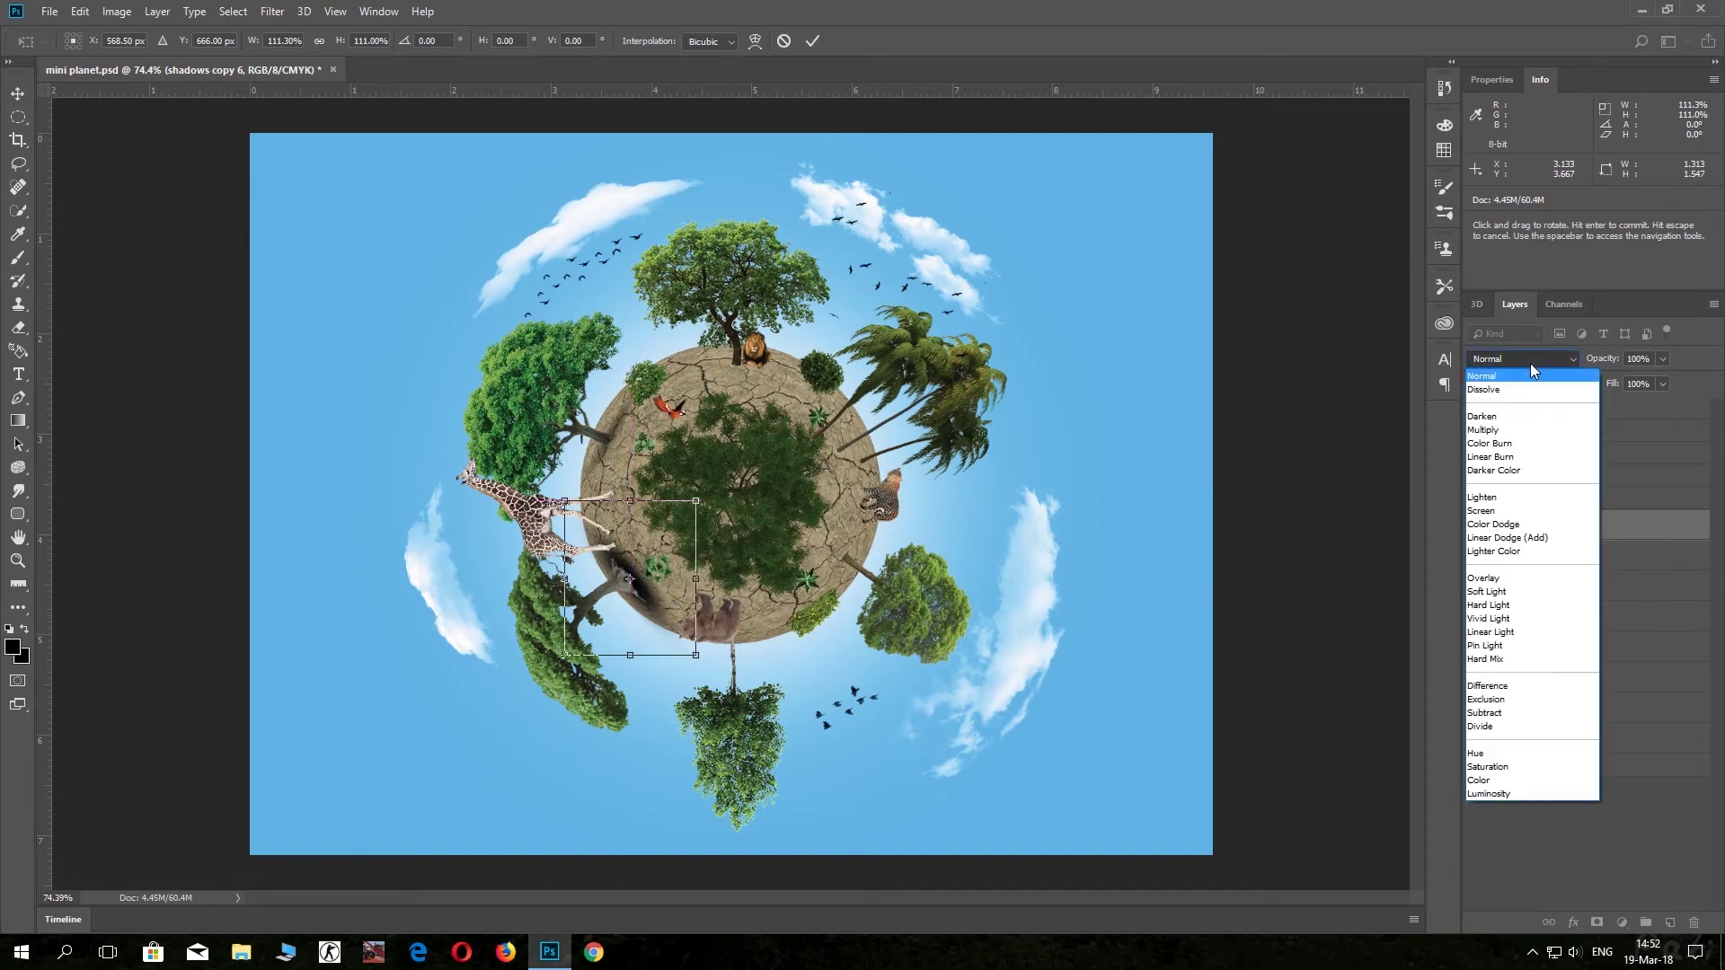
click(1494, 430)
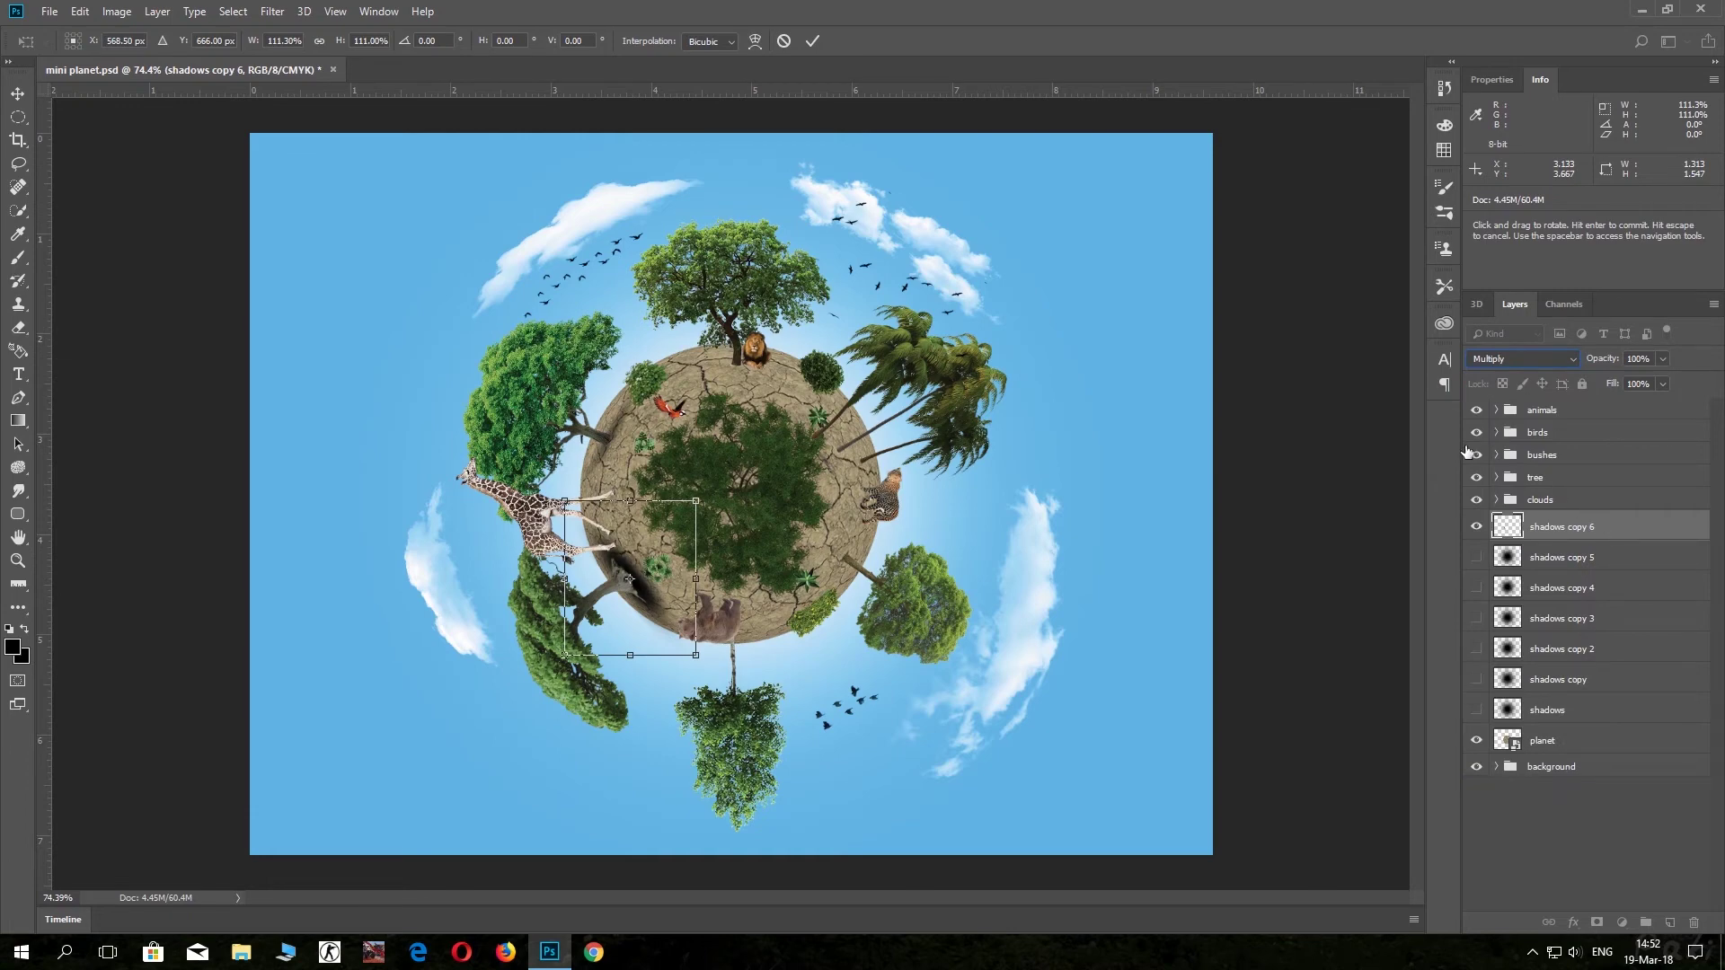
key(Return)
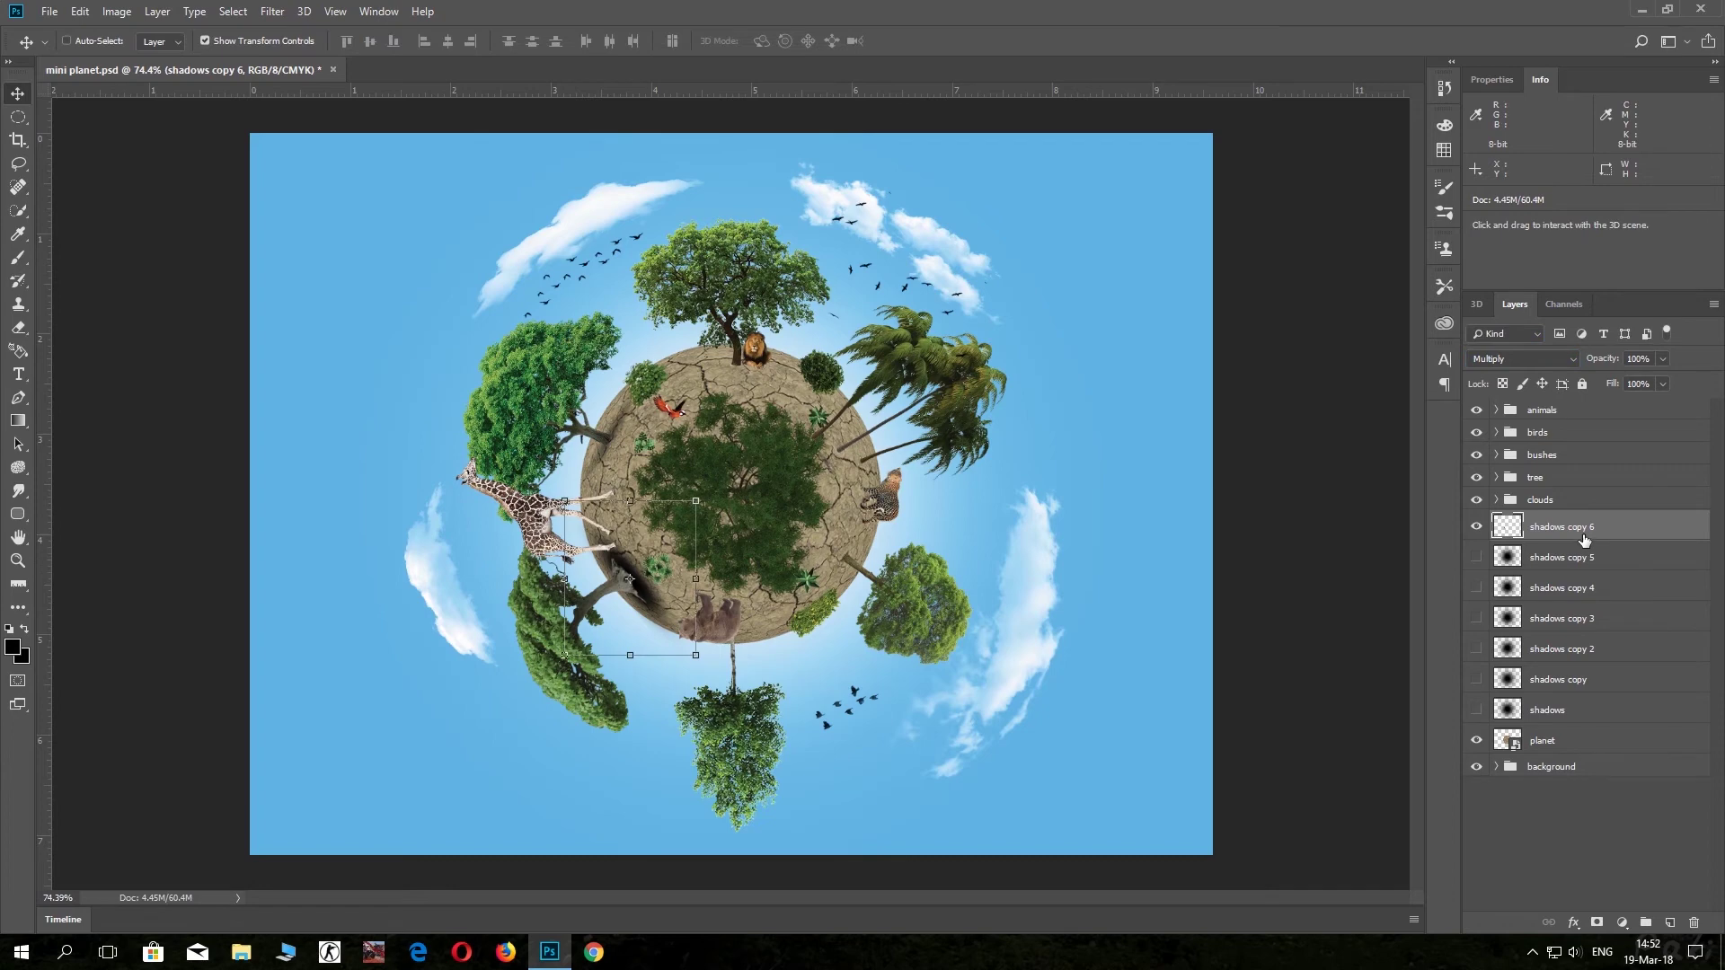
Try clipping shadows copy 6, then move it directly above the planet layer.
right_click(1584, 539)
click(1431, 518)
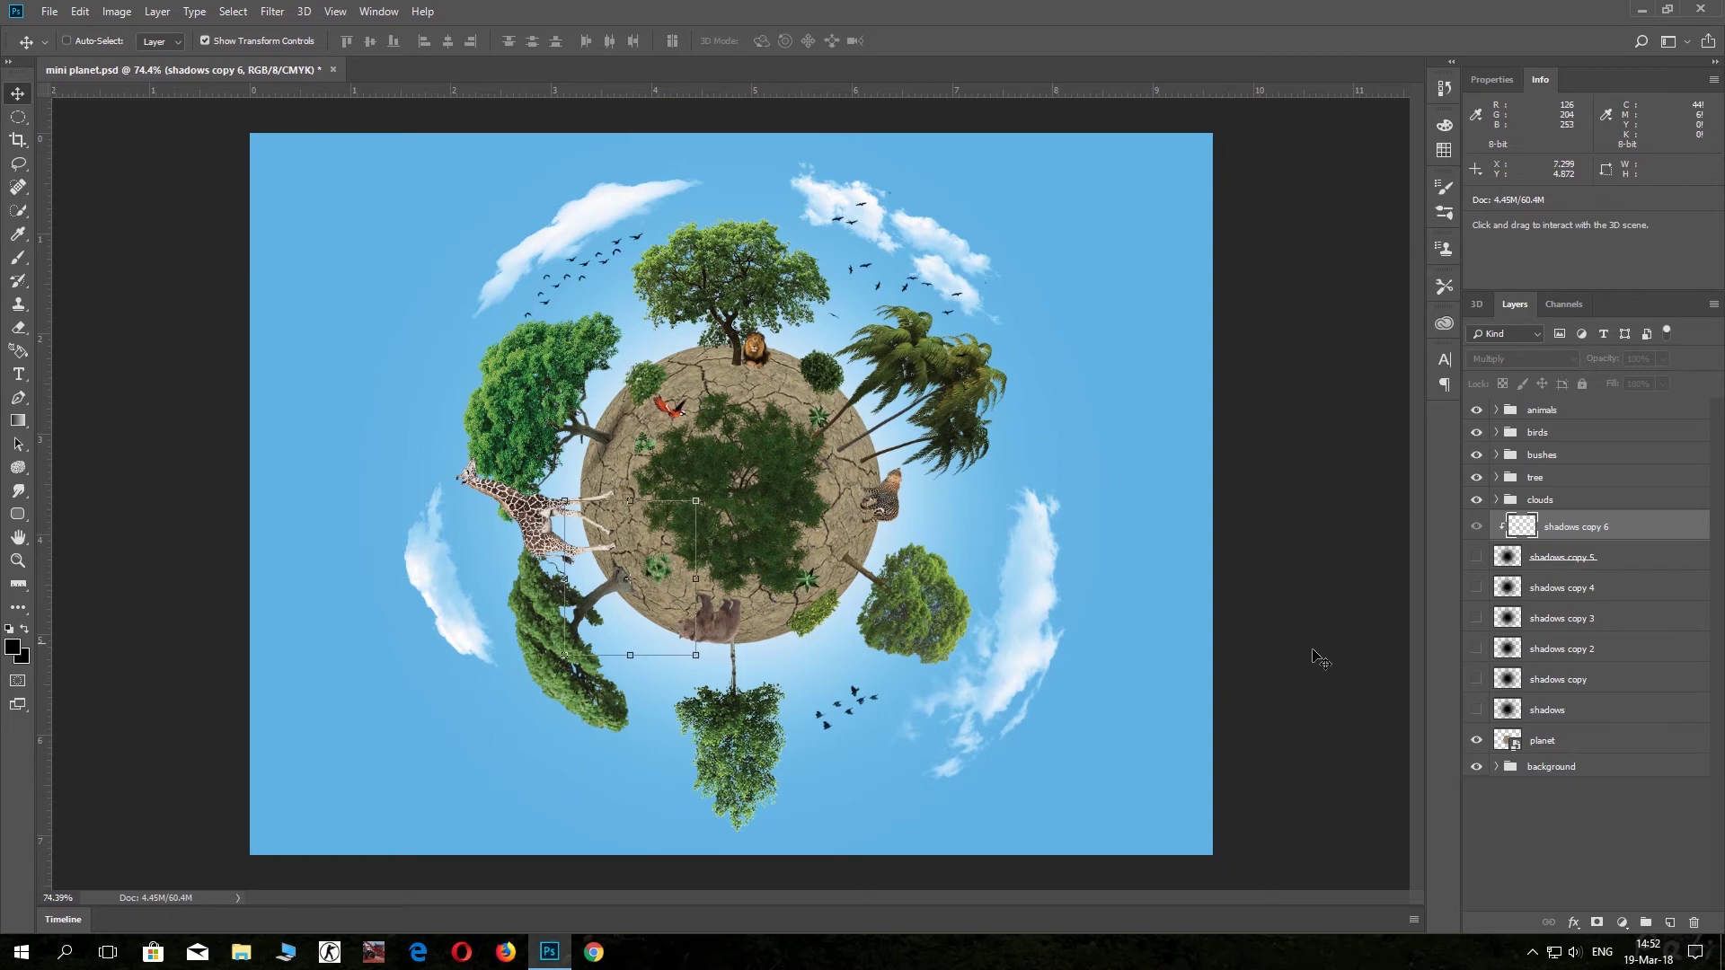
drag(1528, 526, 1514, 727)
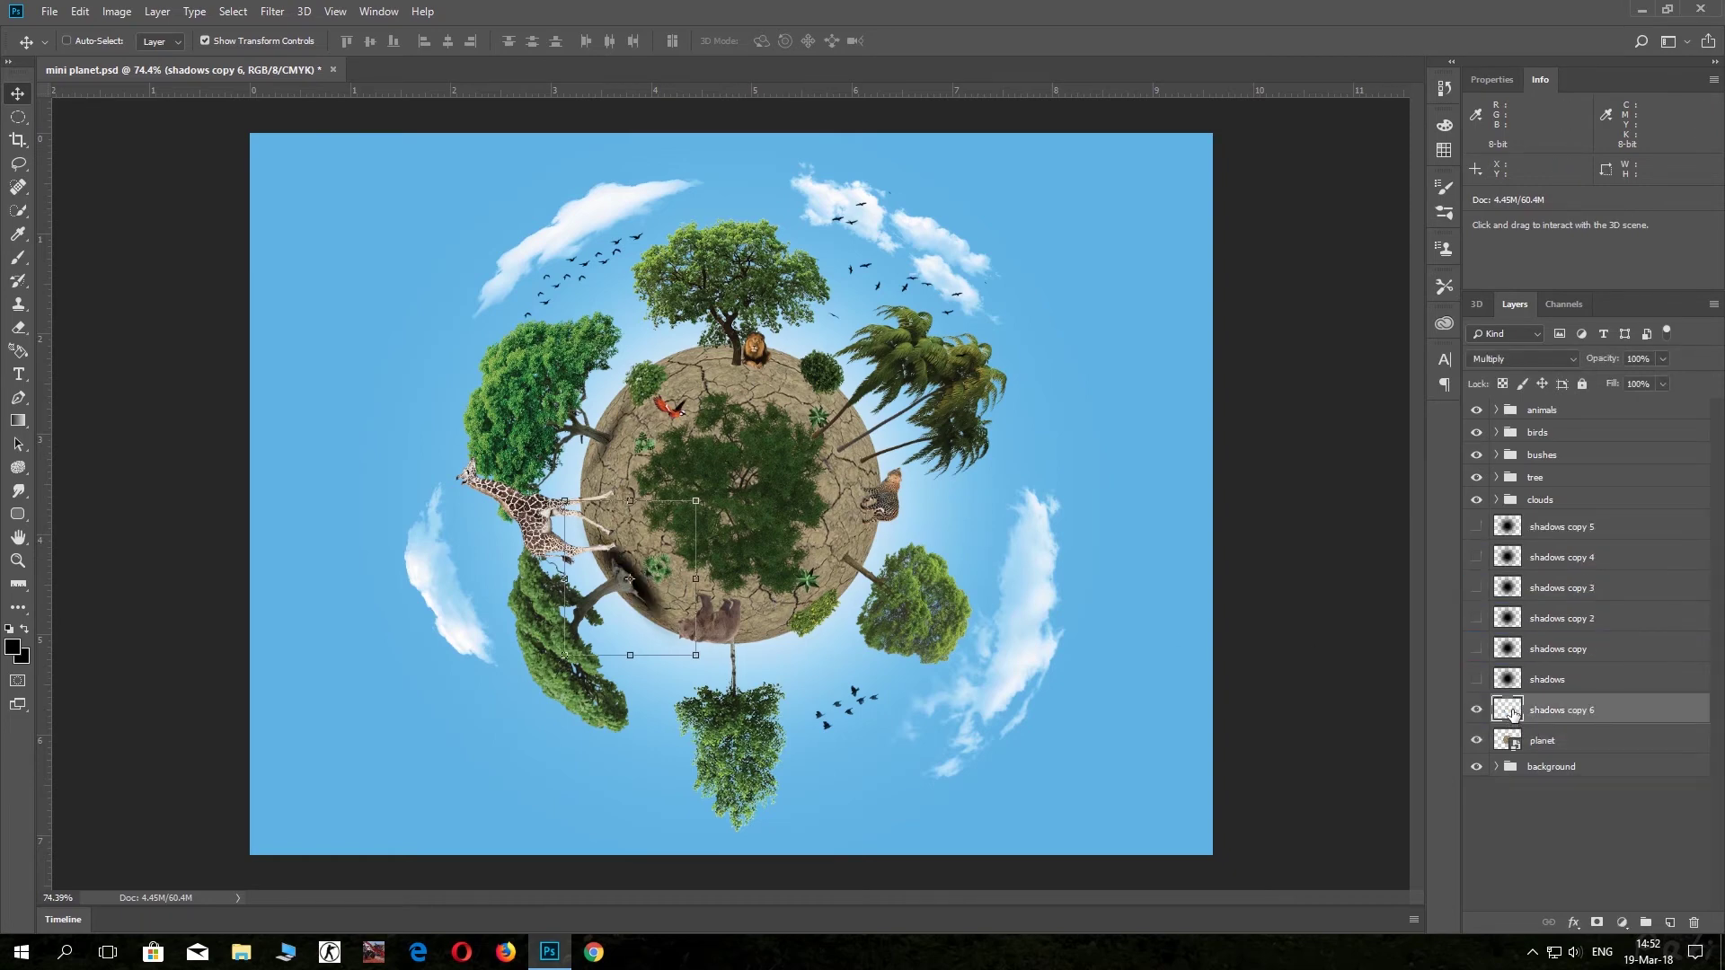
Clip shadows copy 6 to the planet and lower its opacity.
right_click(1598, 714)
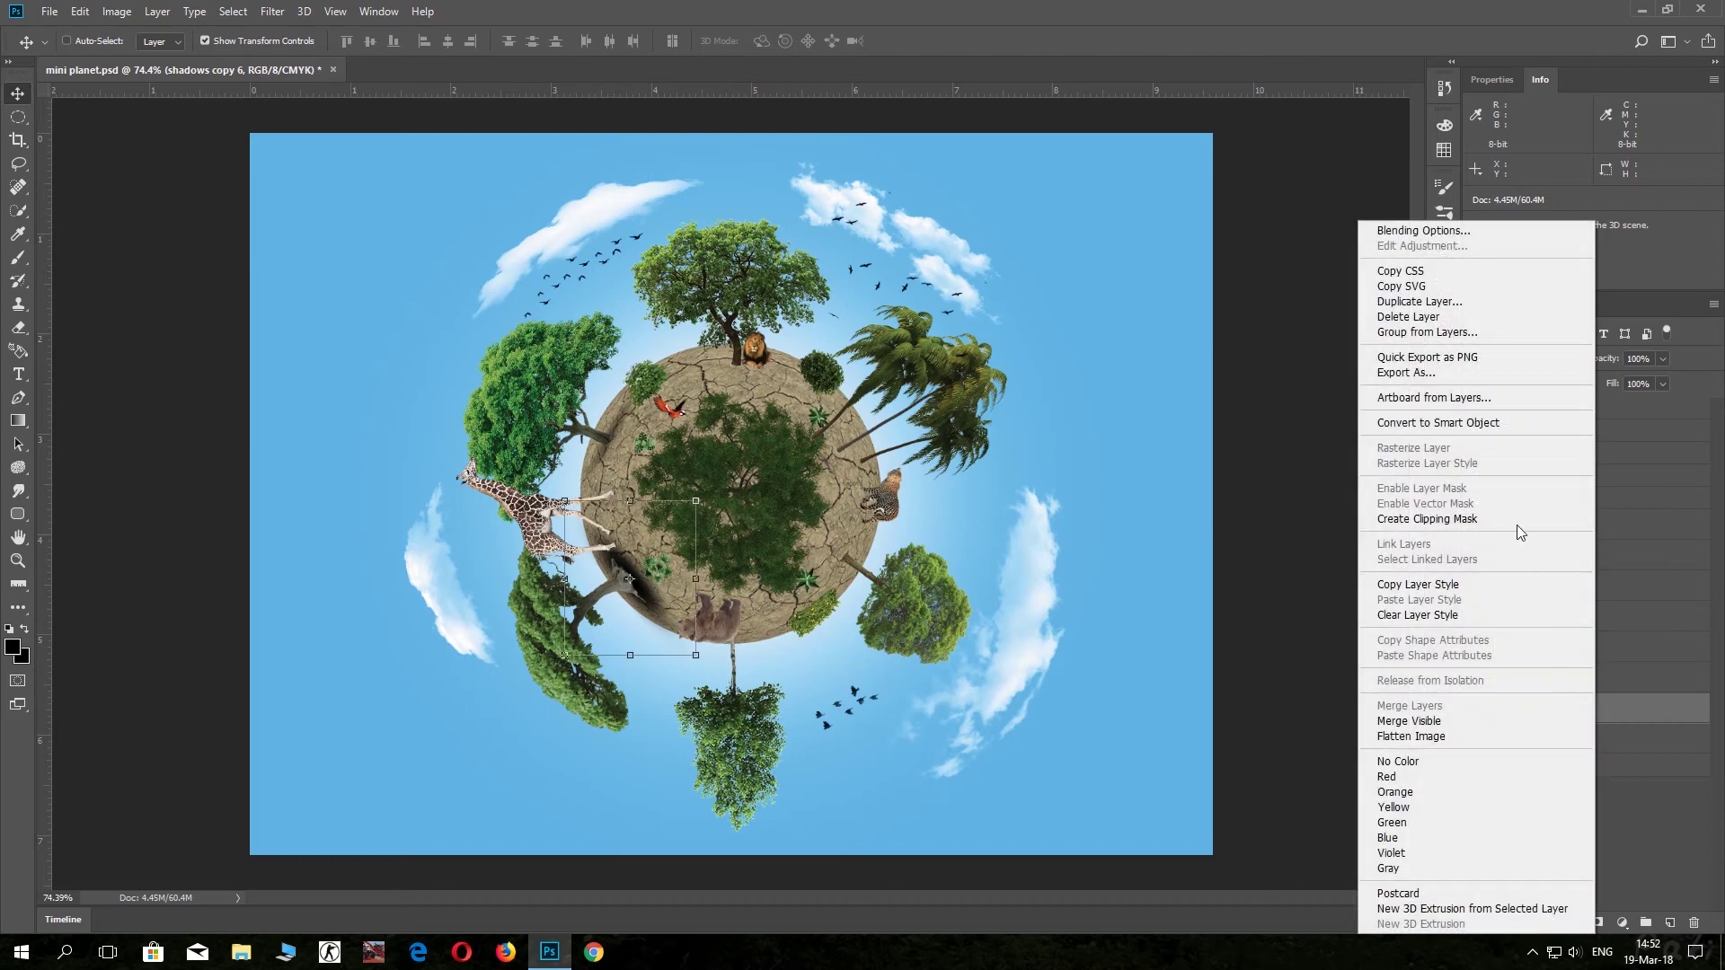
click(1447, 519)
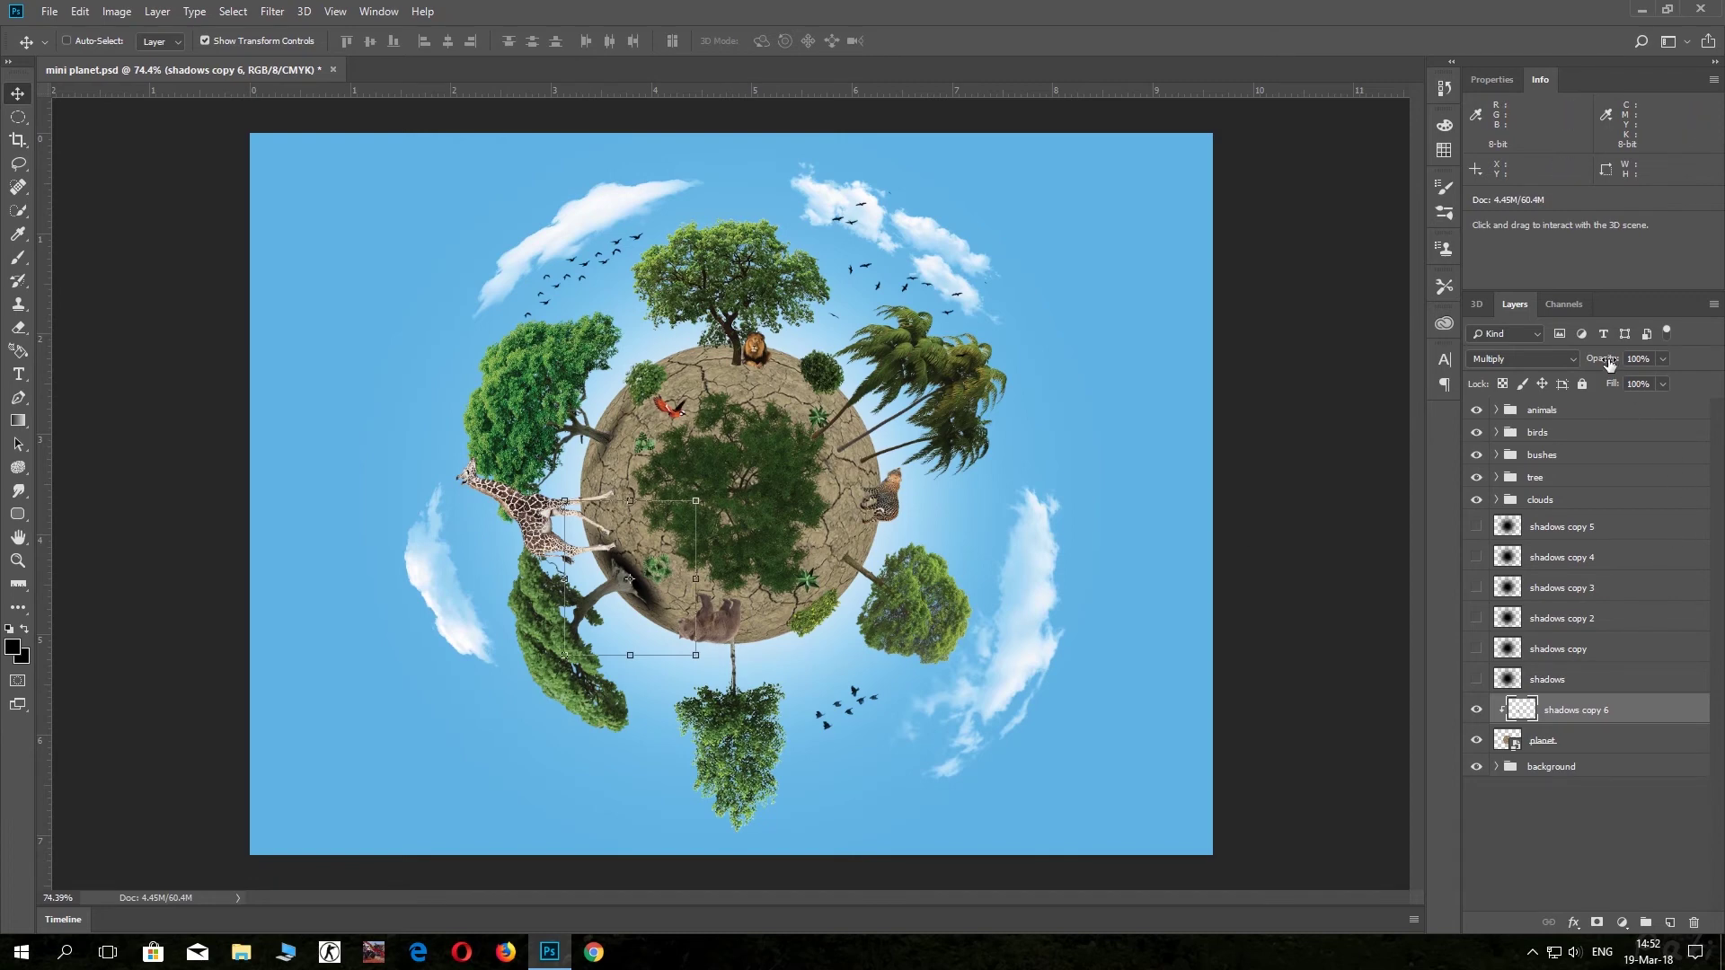
drag(1608, 362, 1588, 363)
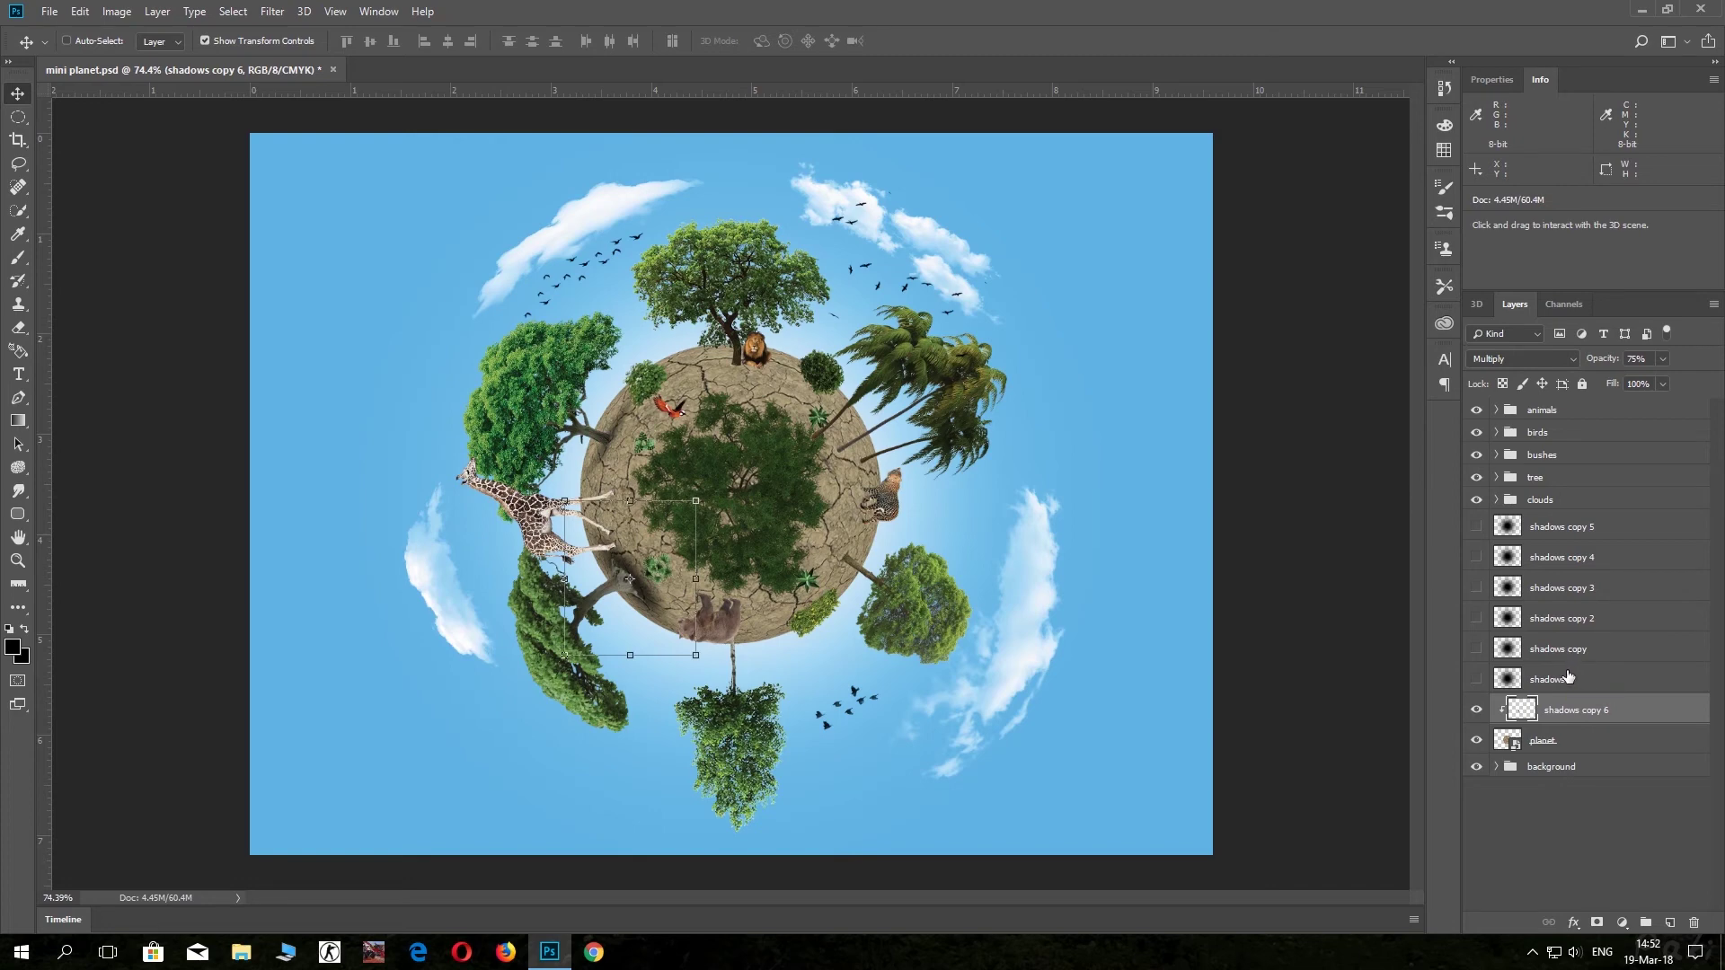
Move shadows copy 6 above the tree group at 50% opacity and show shadows copy 5.
drag(1555, 714, 1558, 470)
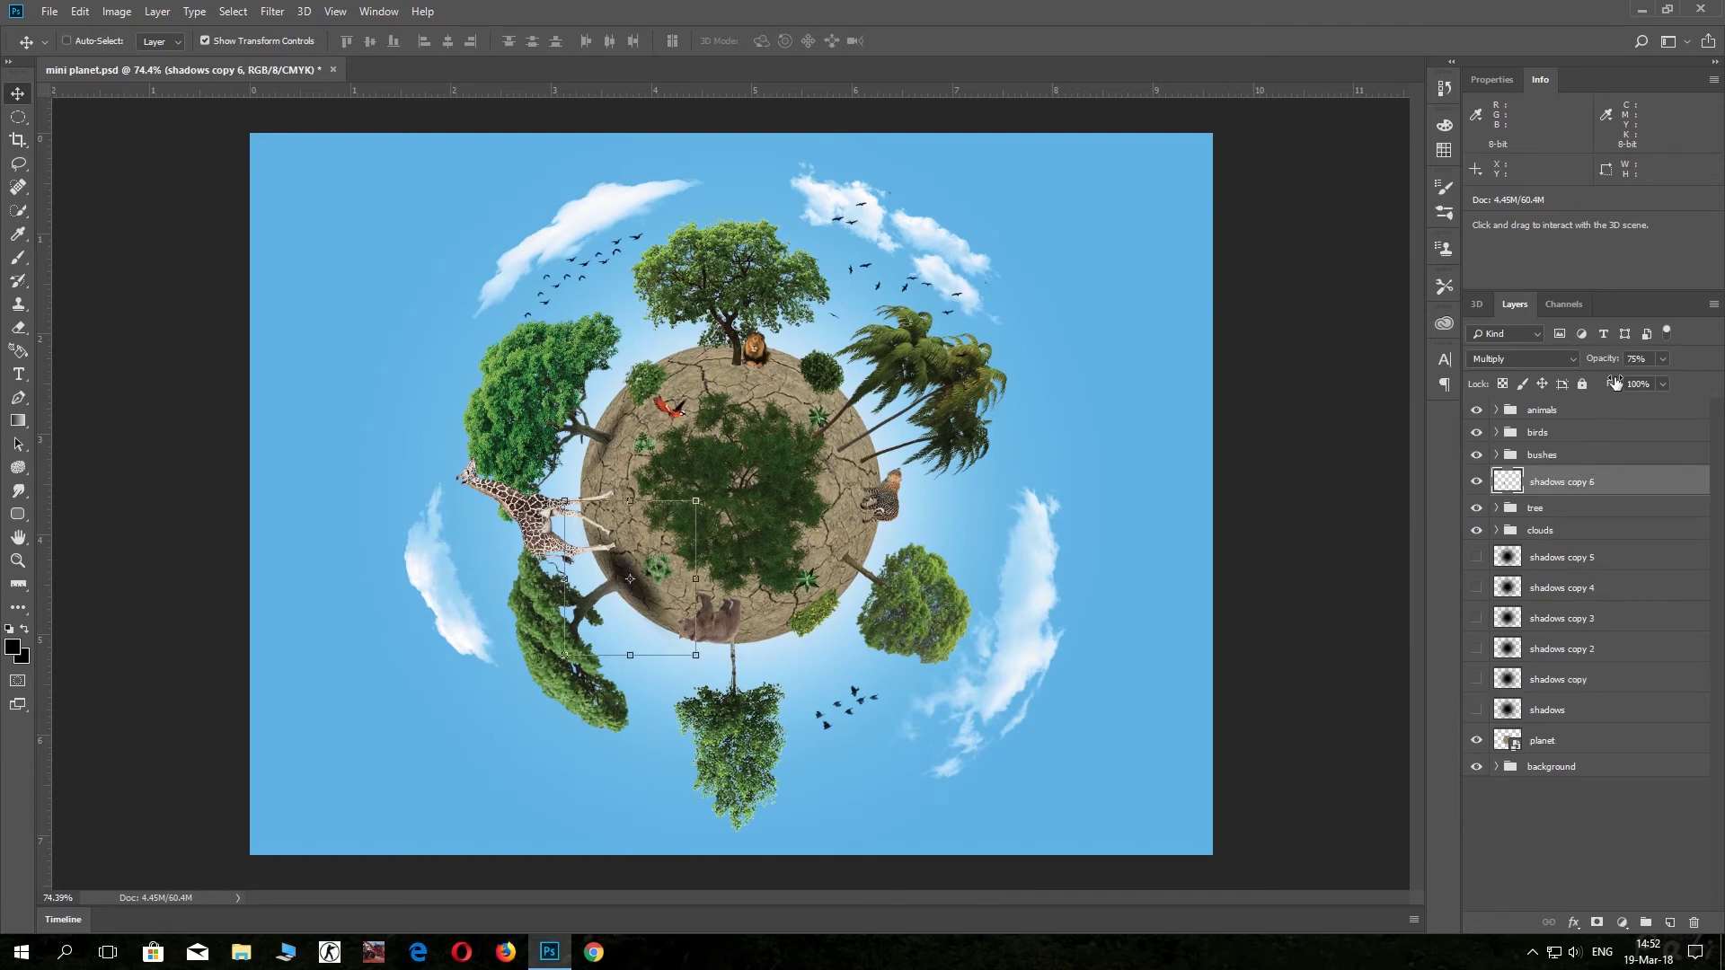
drag(1608, 363, 1595, 362)
click(1476, 557)
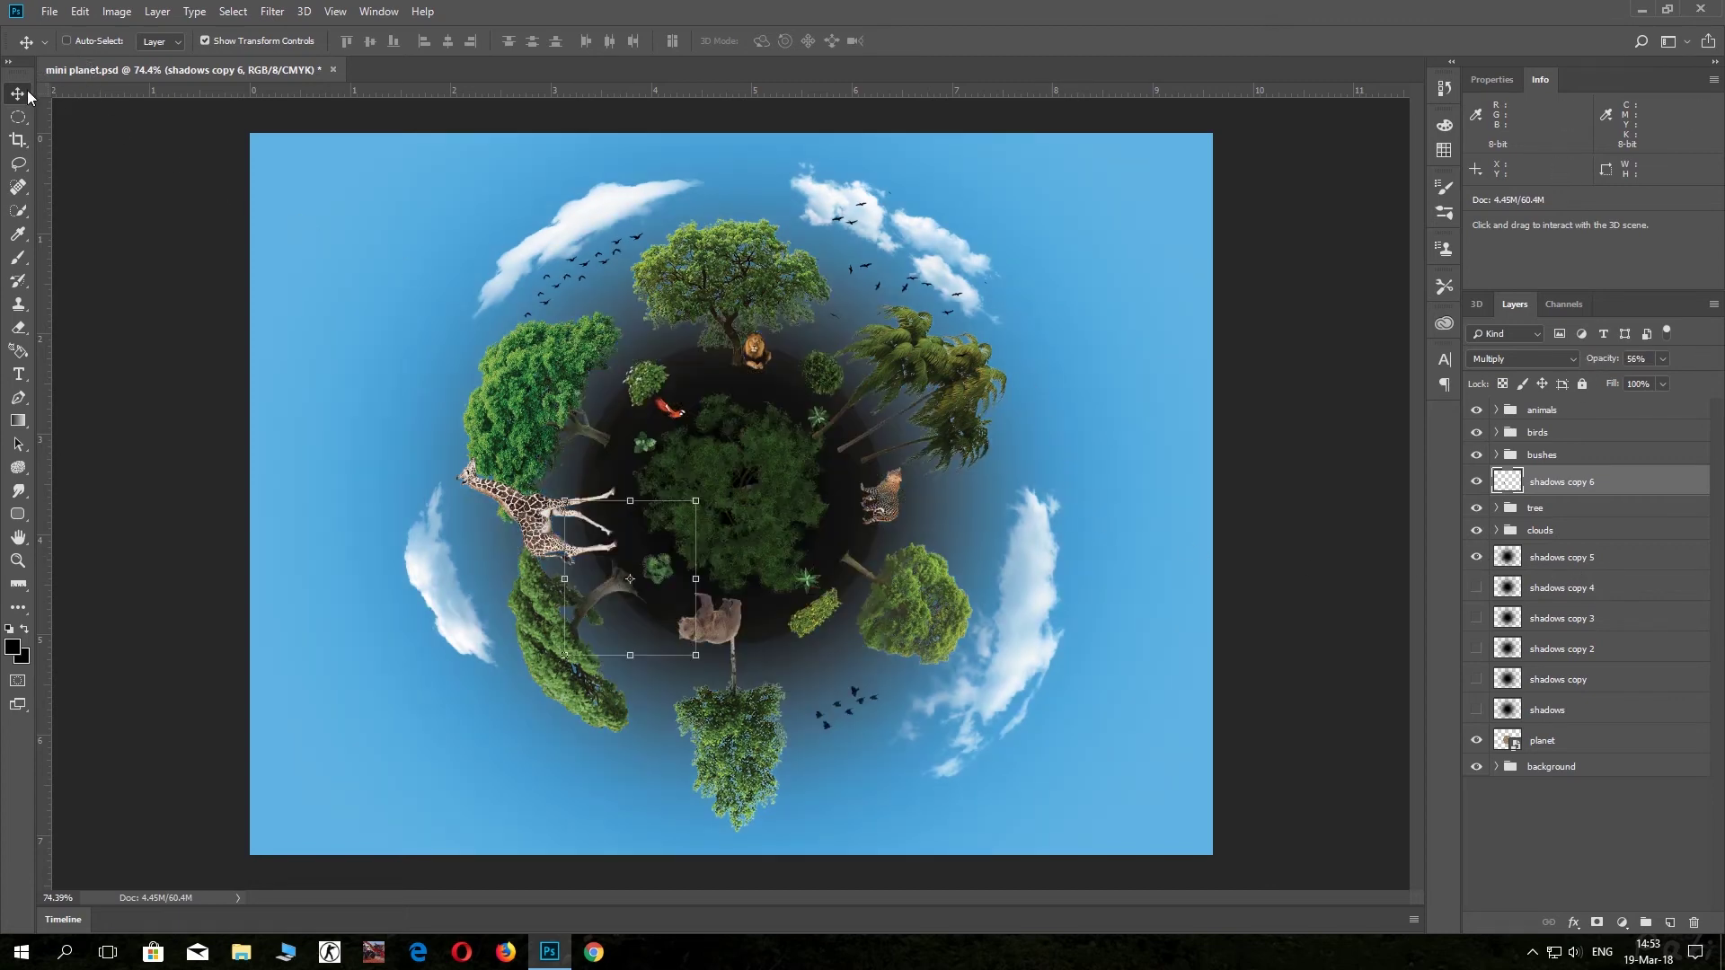
Shrink shadows copy 5 to about 21% and place it under the central tree.
click(1517, 552)
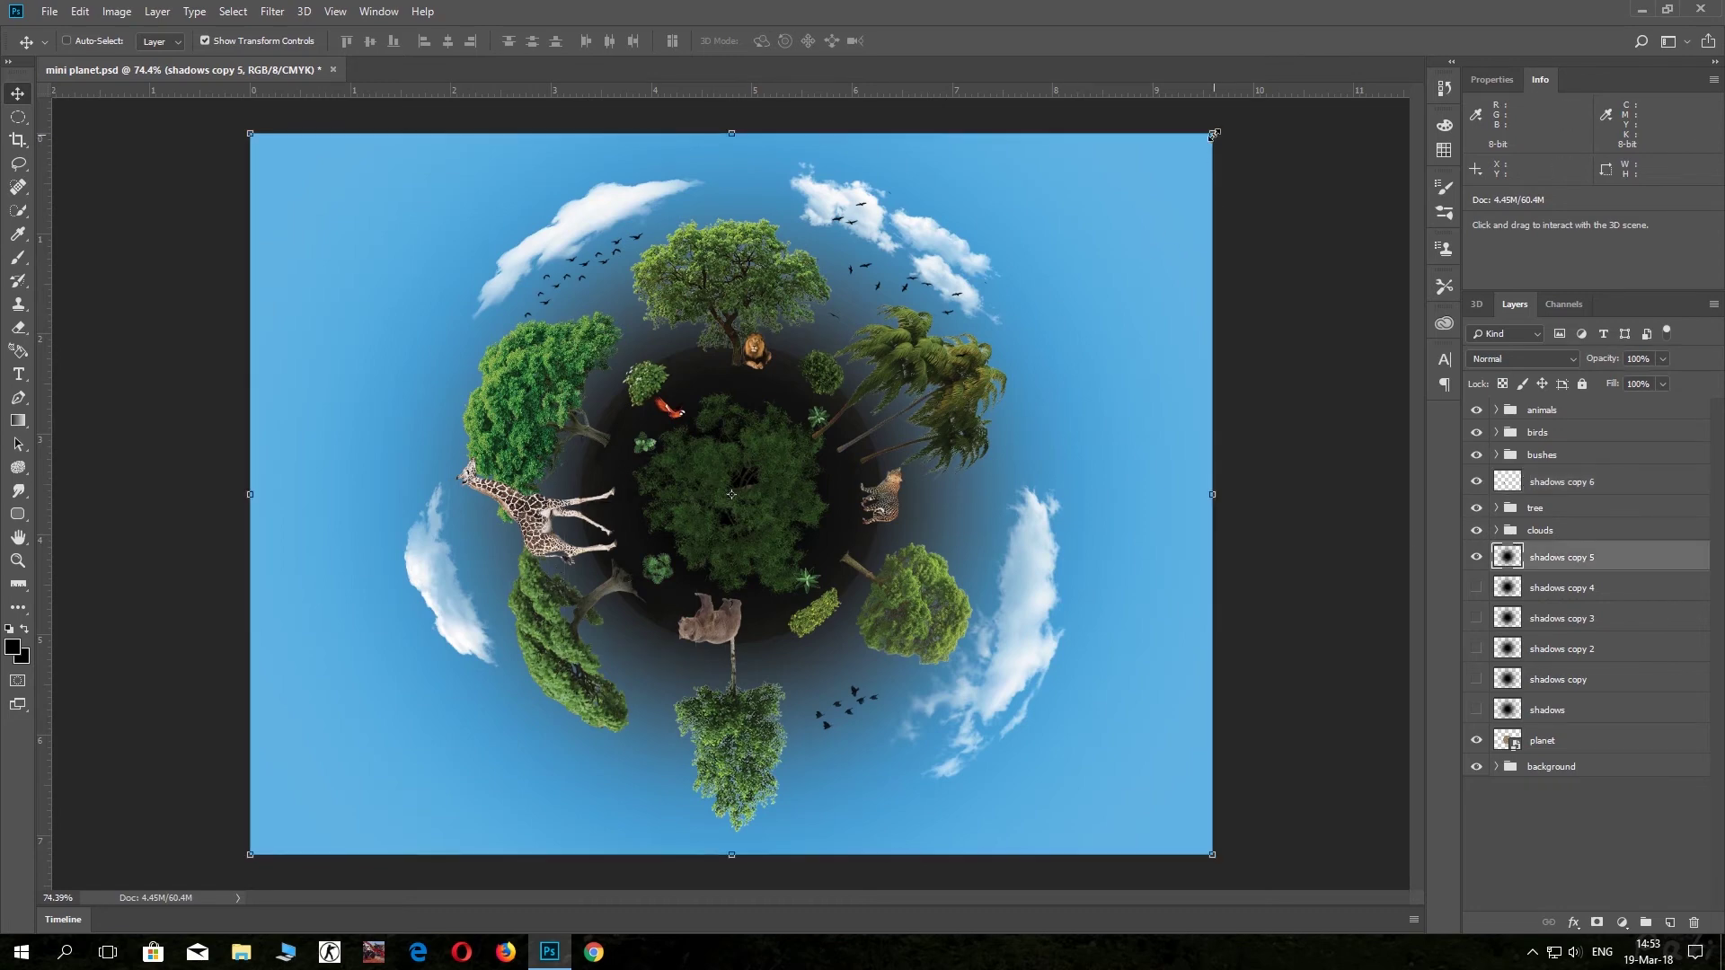
mouse_move(1213, 134)
mouse_down()
mouse_move(925, 460)
mouse_move(636, 649)
mouse_move(692, 604)
mouse_up()
drag(587, 711, 879, 479)
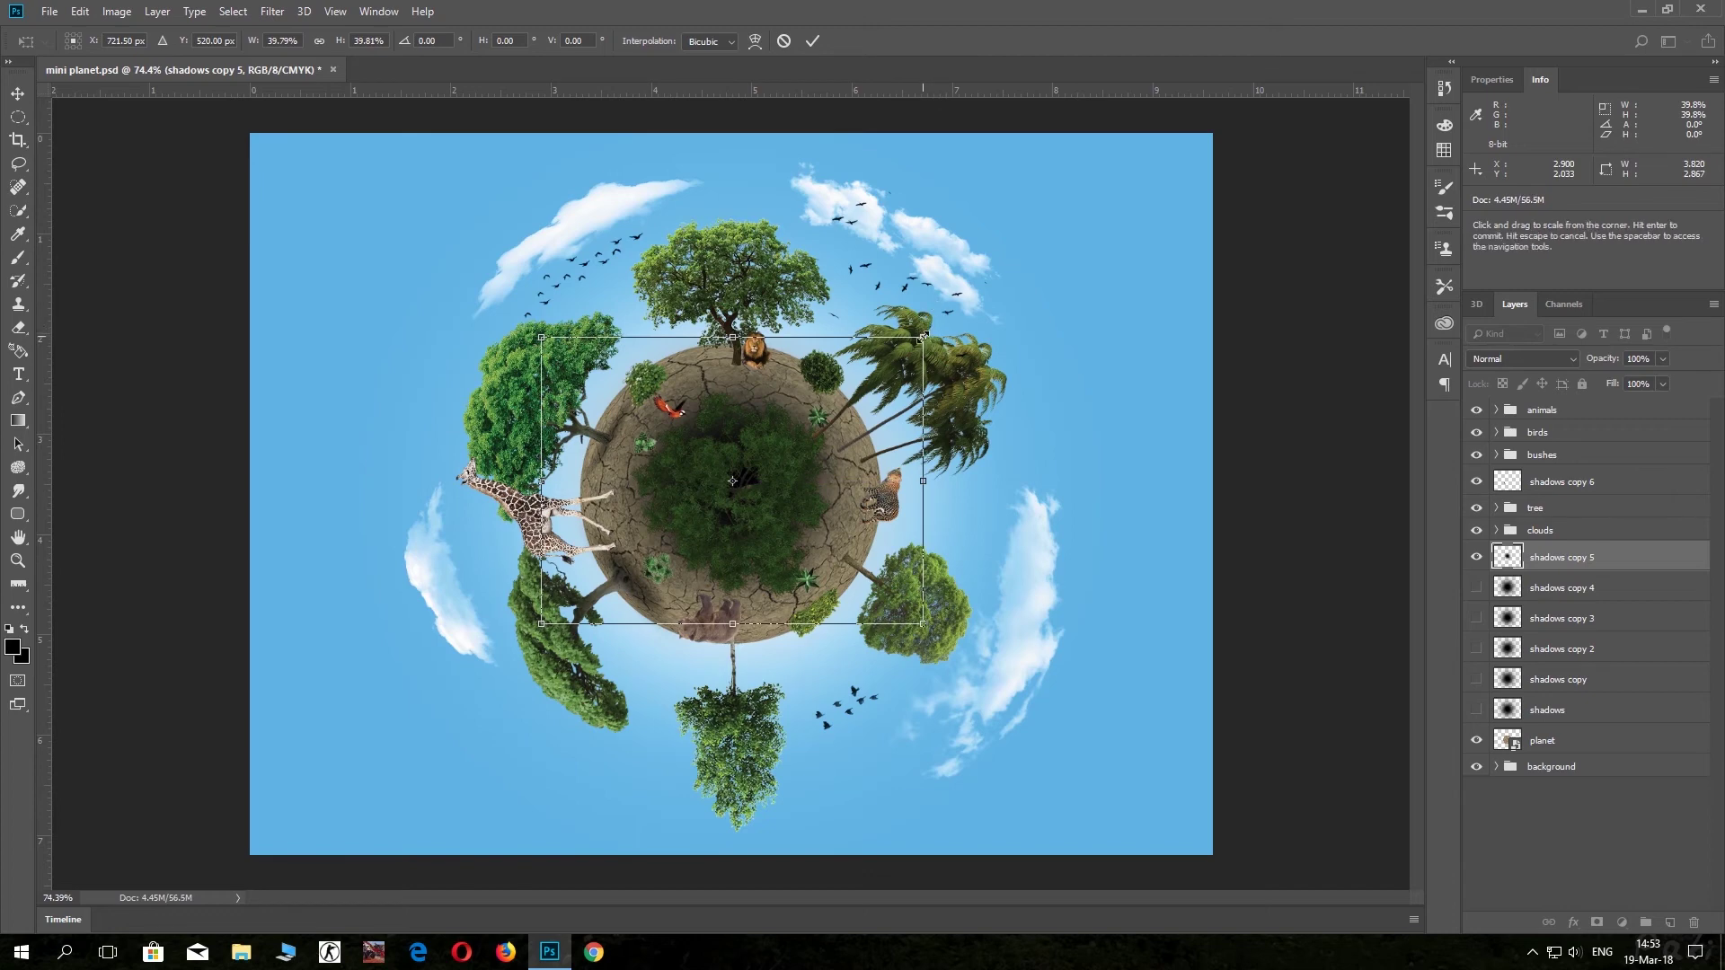
drag(923, 338, 852, 437)
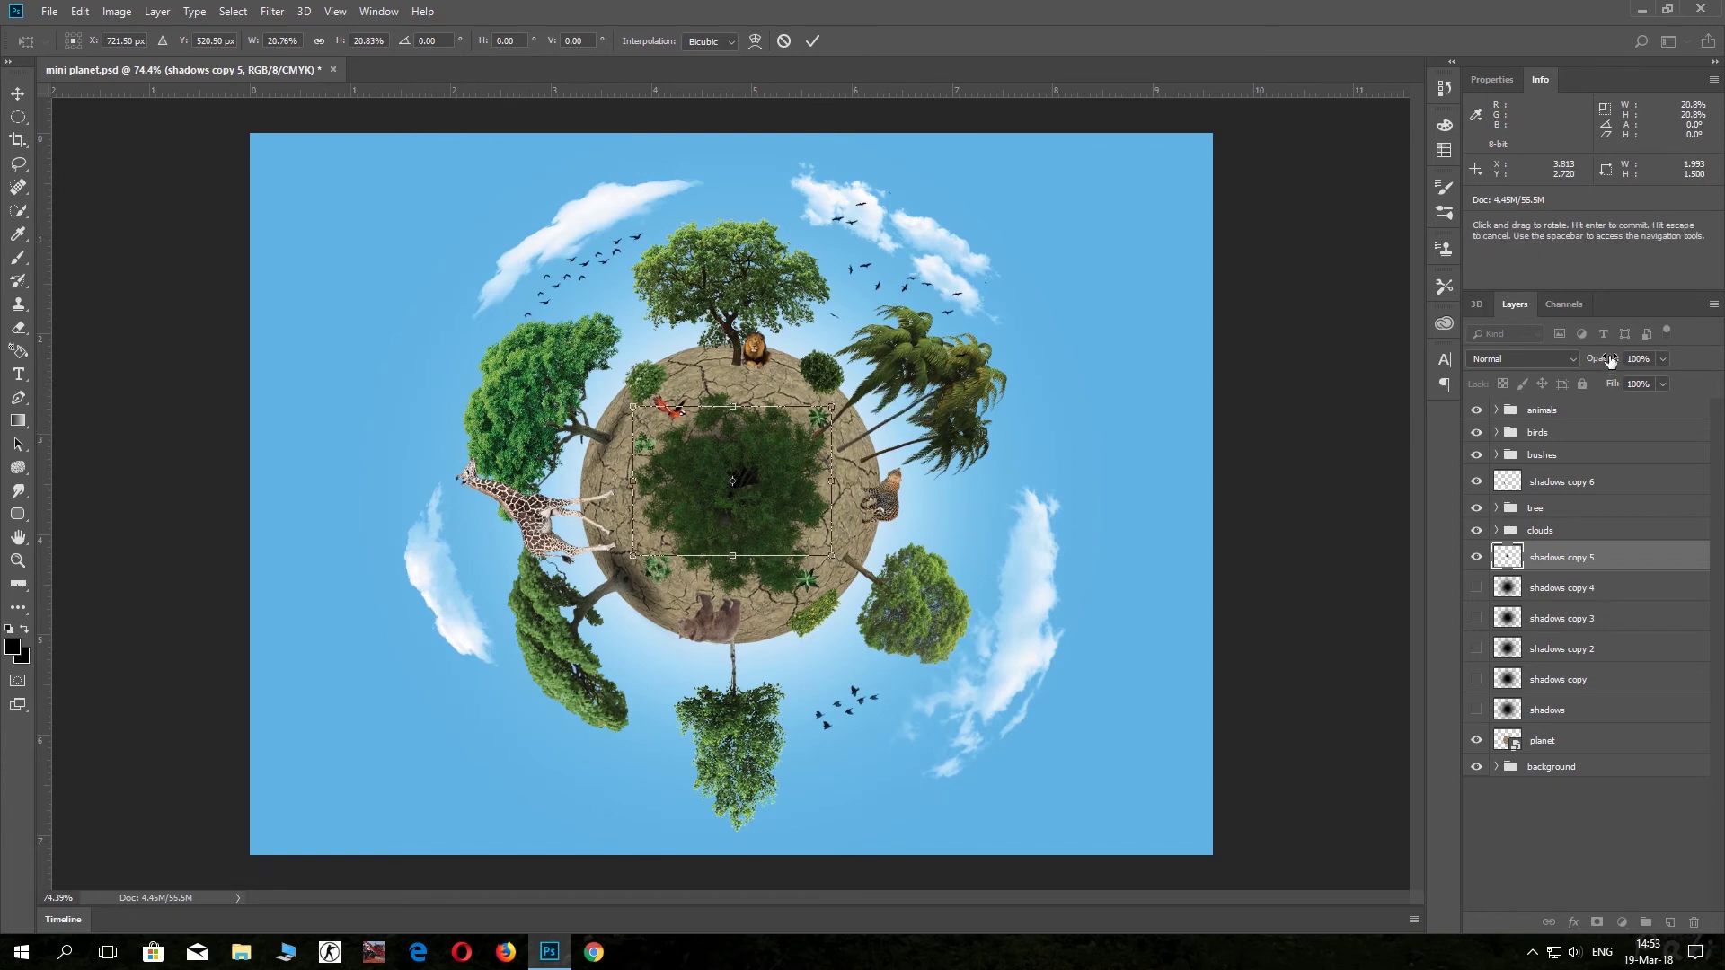
drag(1609, 359, 1569, 369)
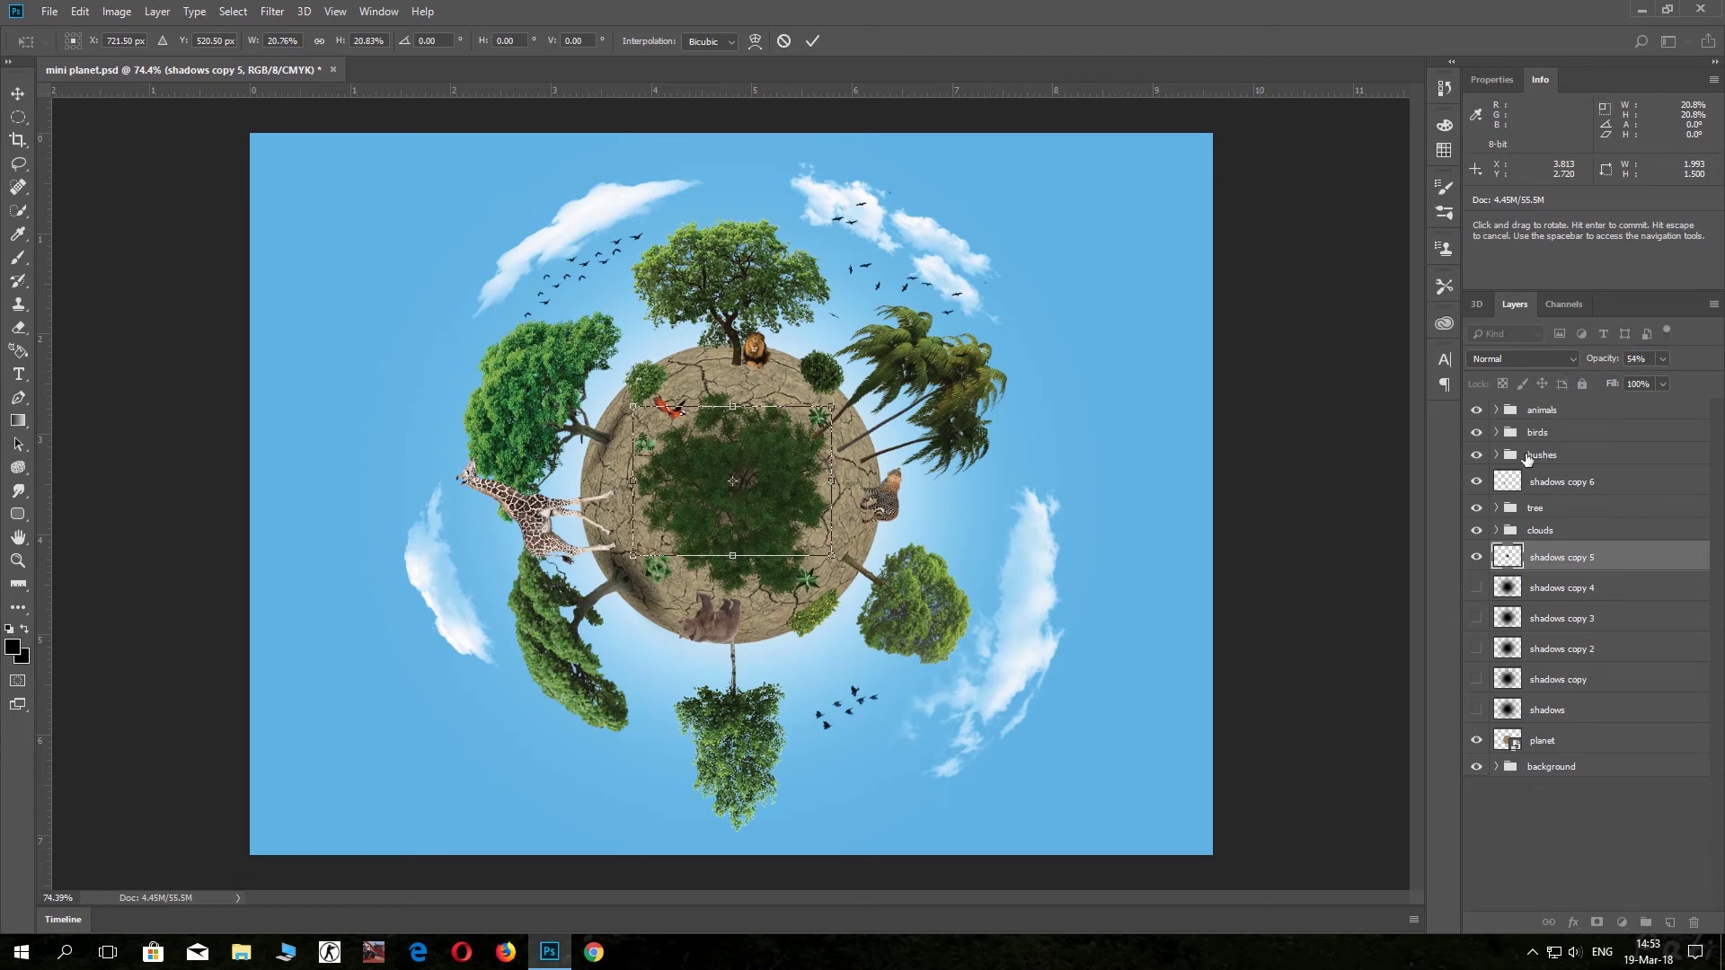
key(Return)
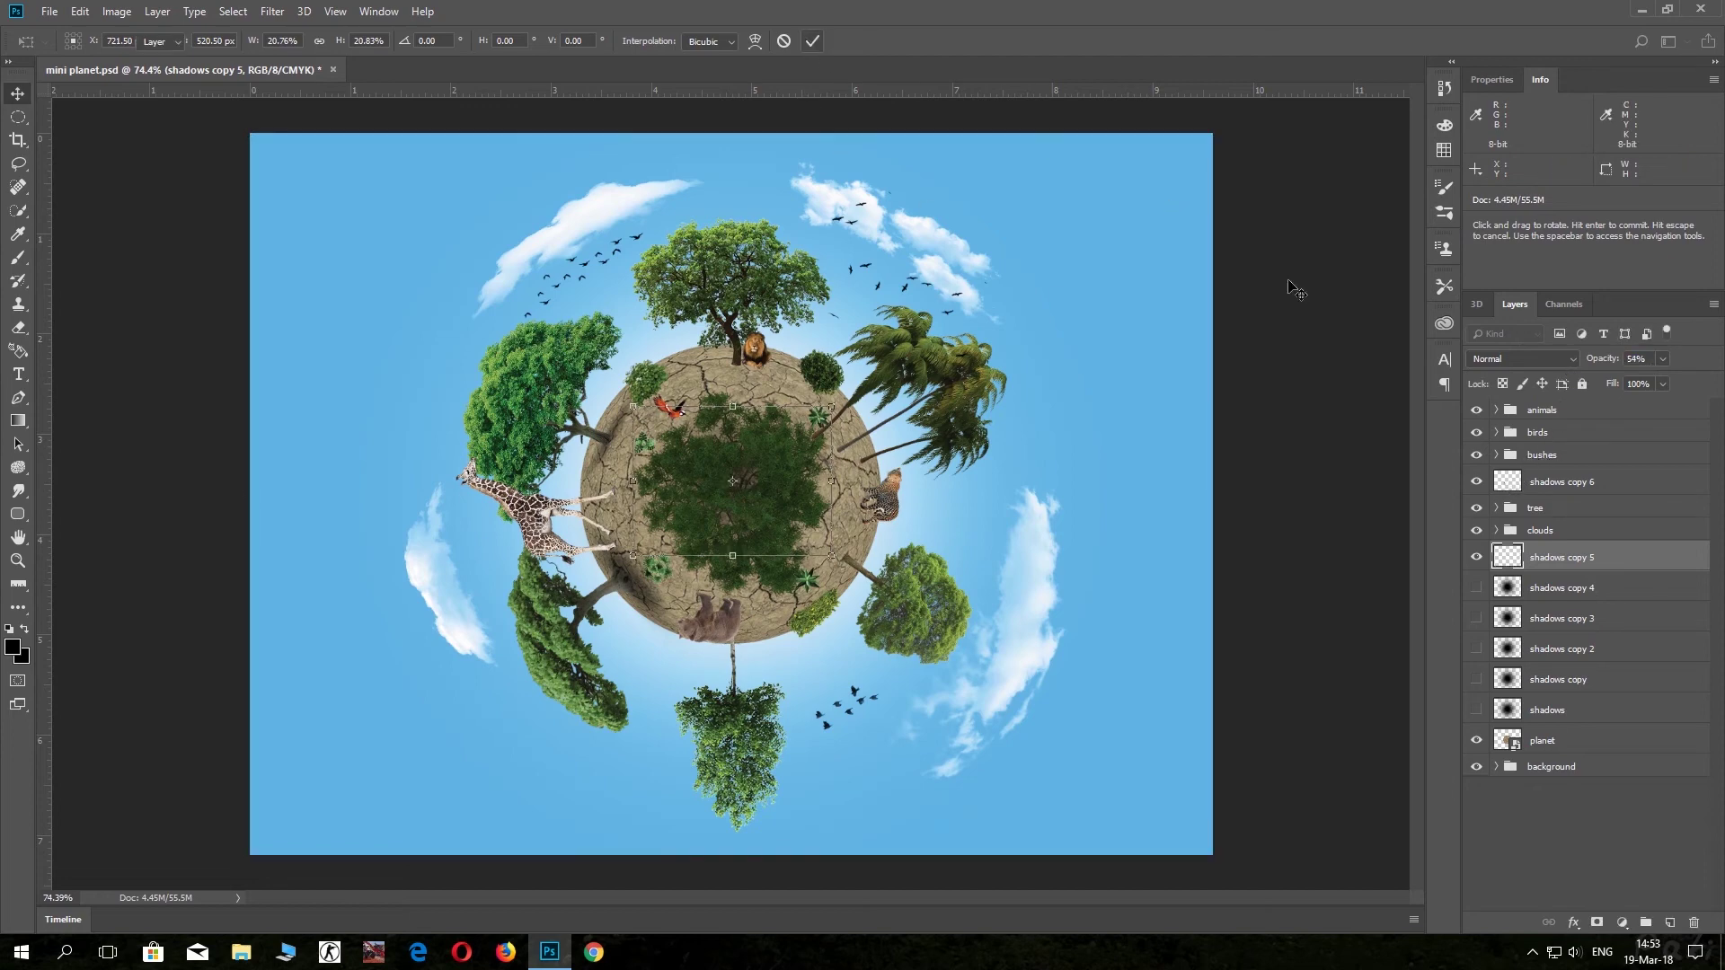
Set shadows copy 5 to 56% opacity and show shadows copy 4.
click(1514, 487)
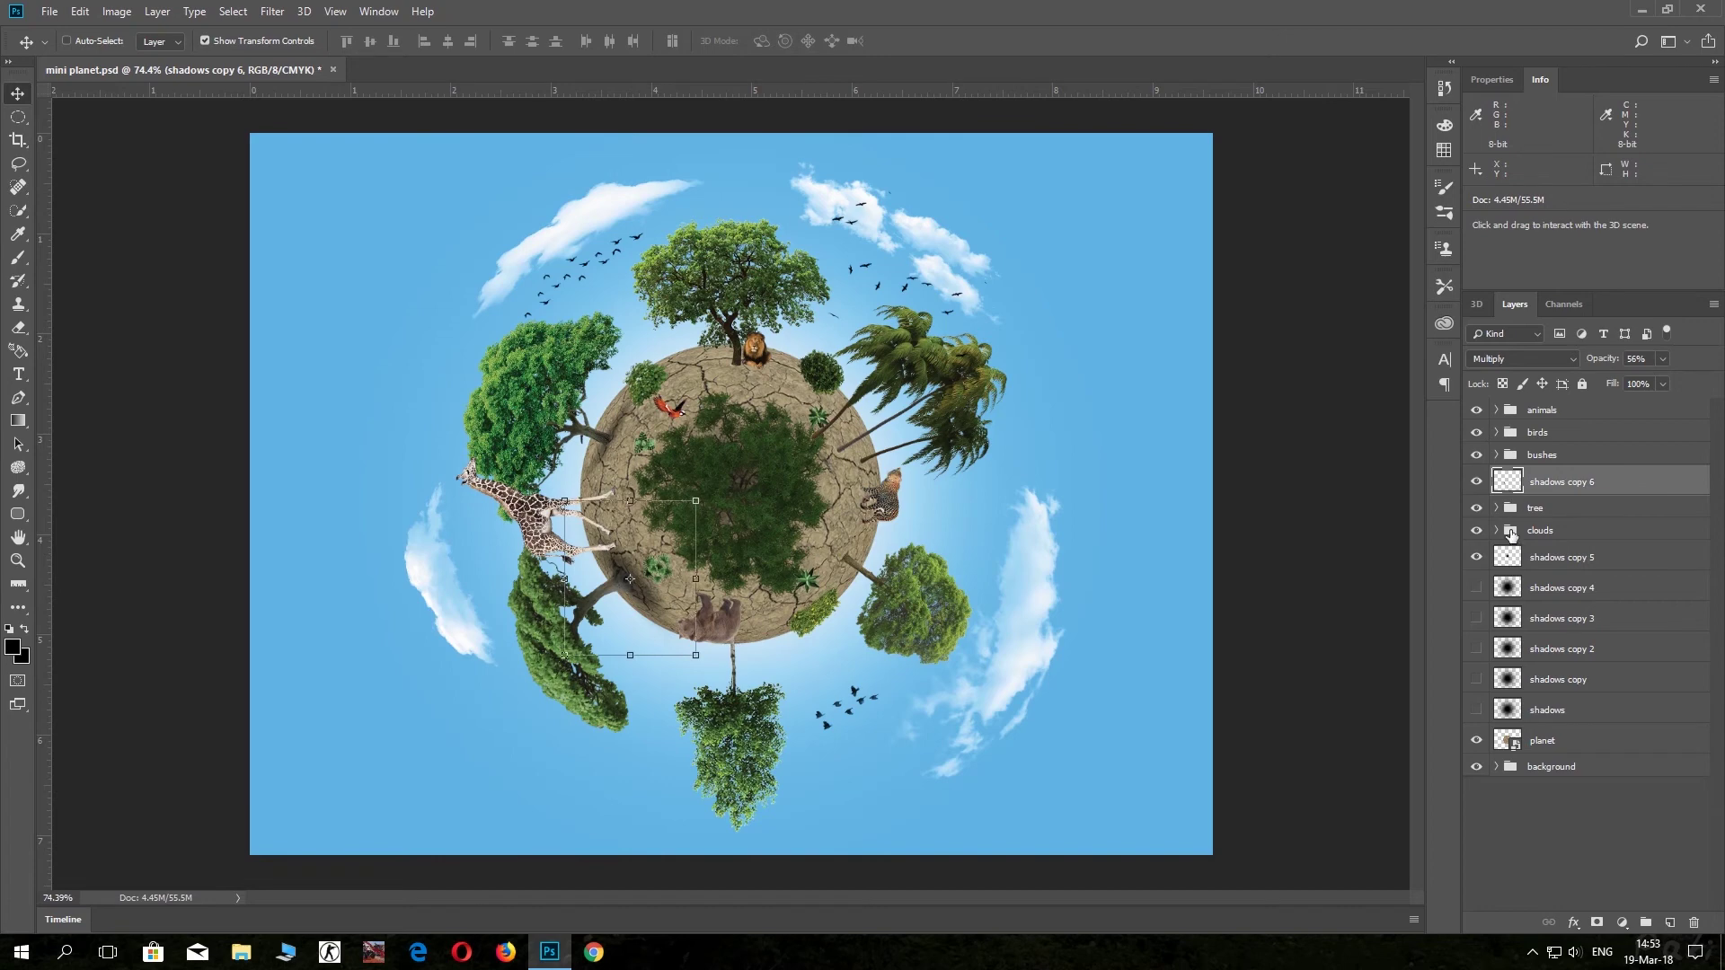
click(1504, 564)
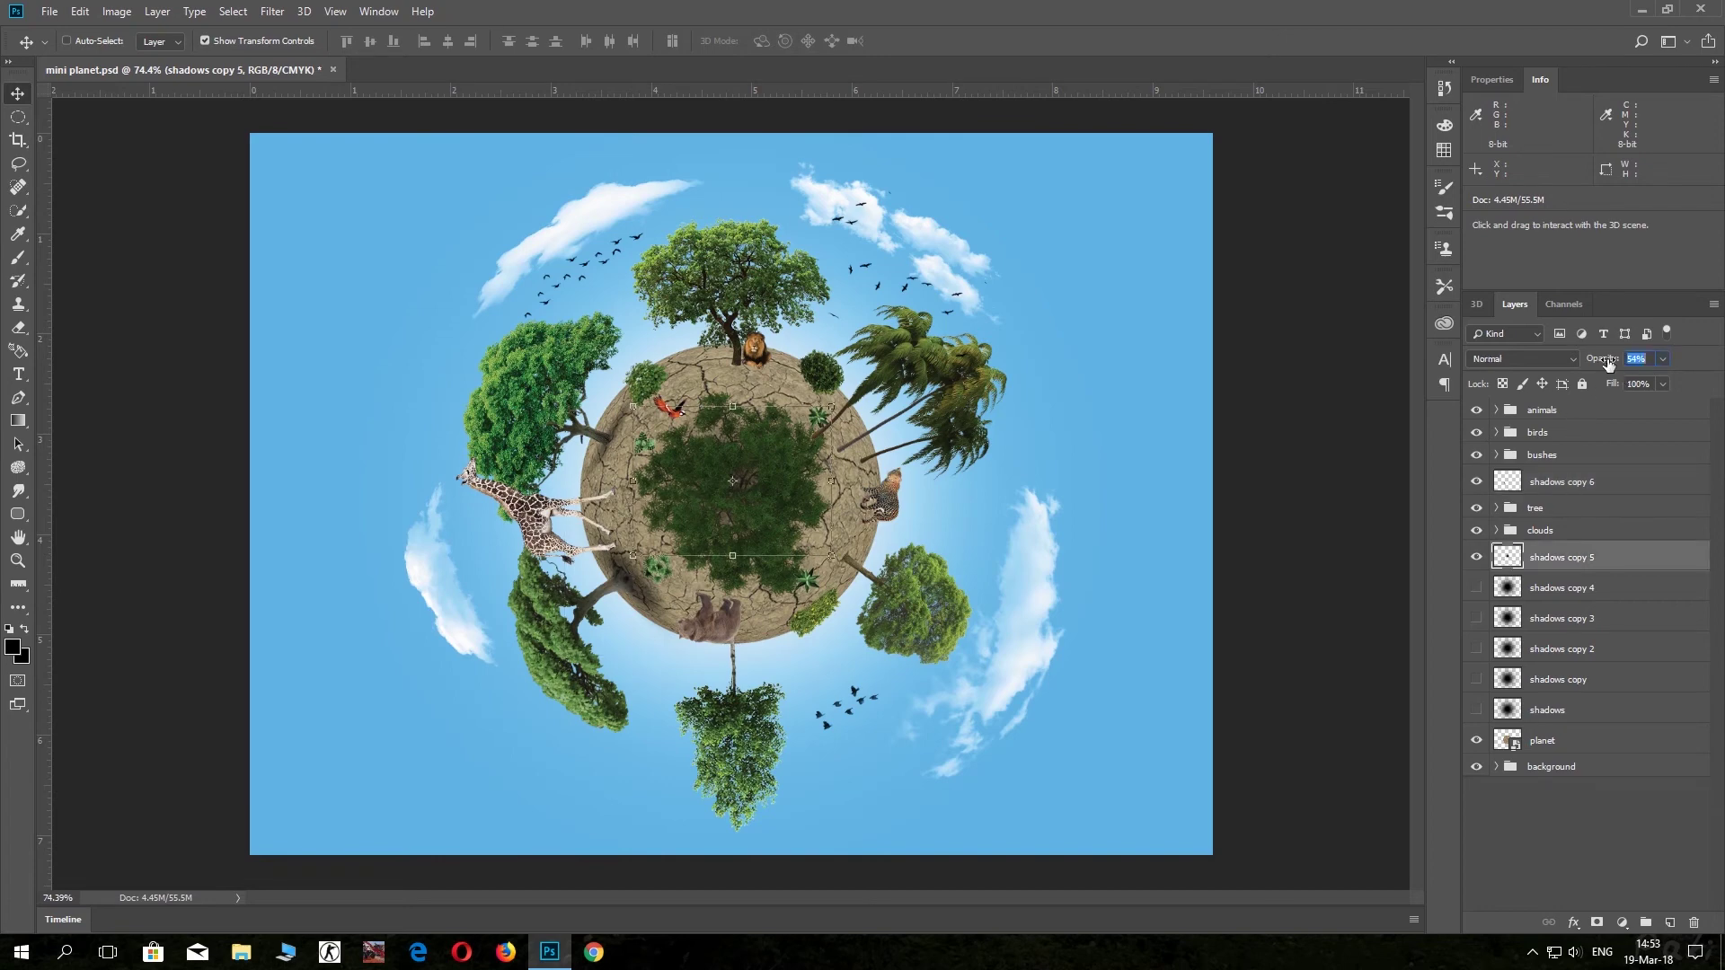
text(56)
key(Return)
click(1506, 588)
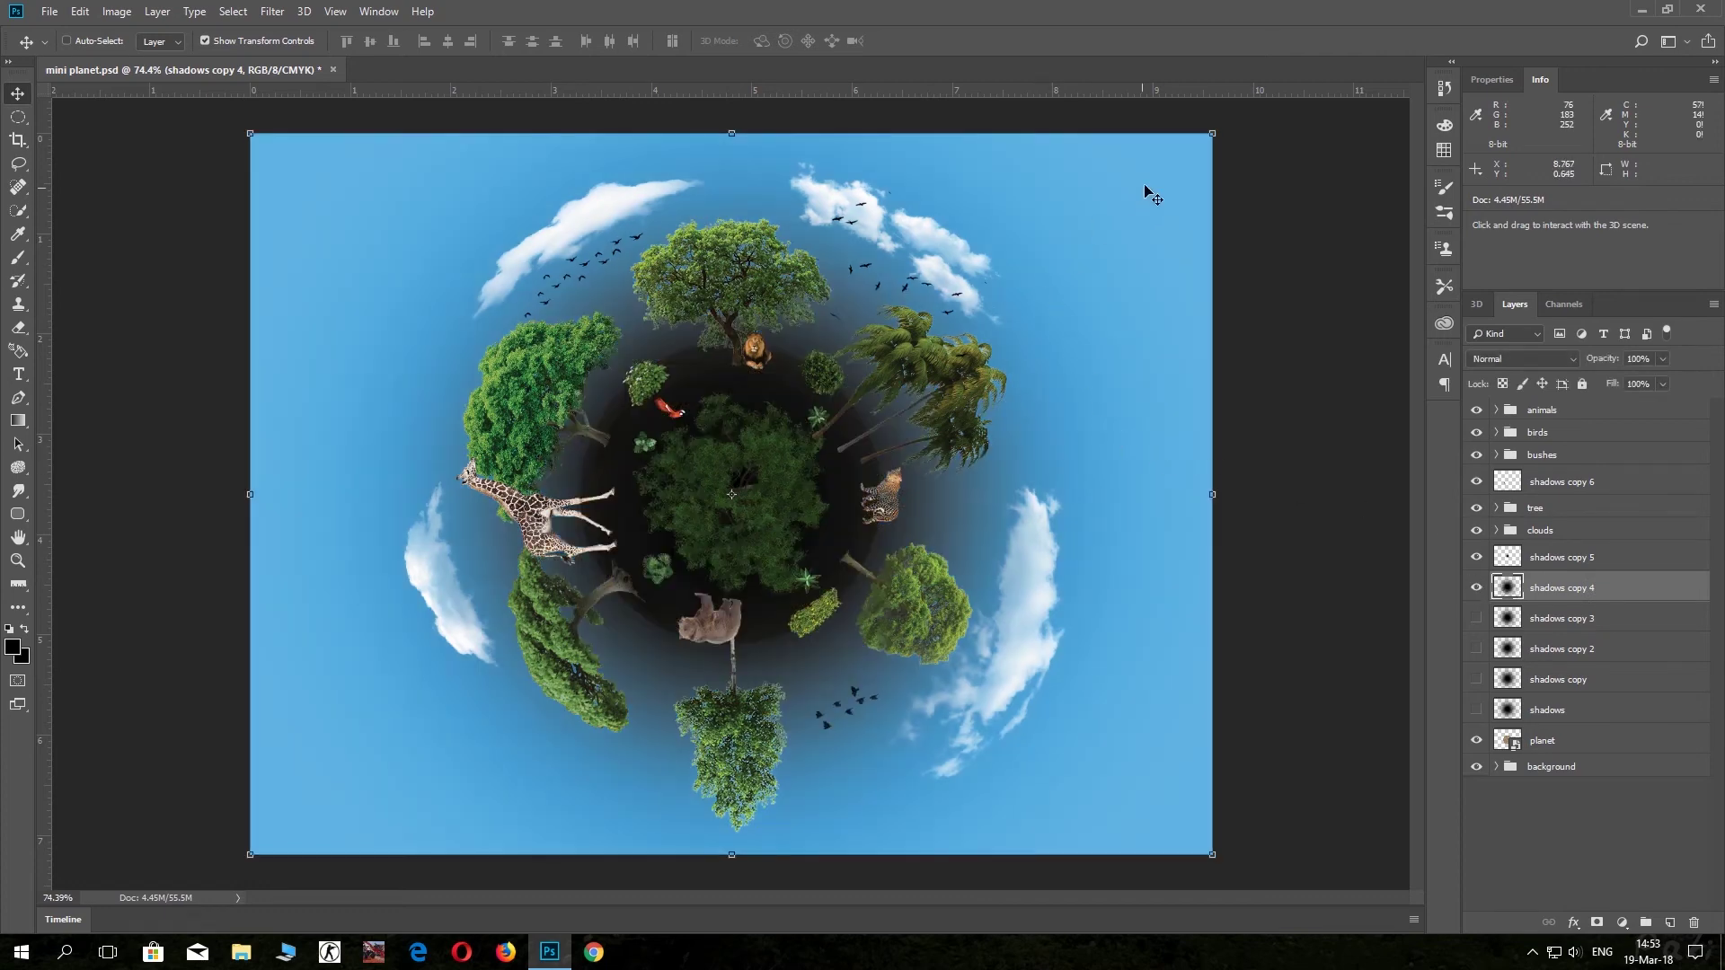
Shrink shadows copy 4 into a small spot at the planet's bottom edge.
drag(1215, 131, 594, 653)
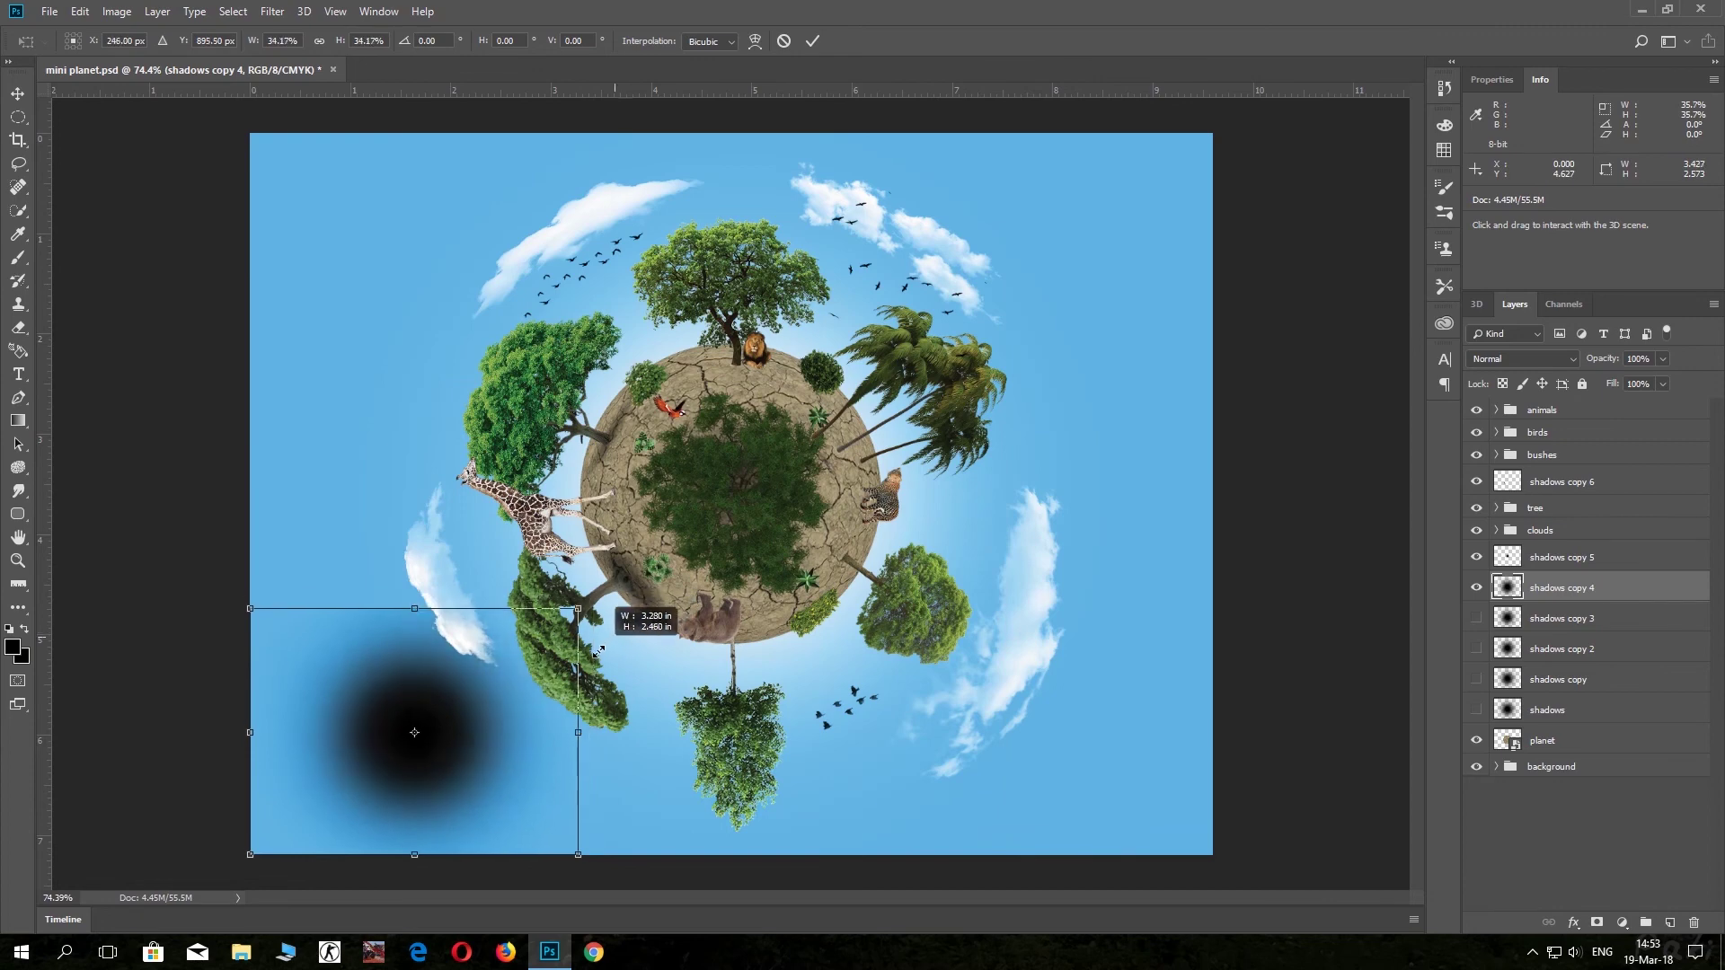
drag(537, 736, 849, 621)
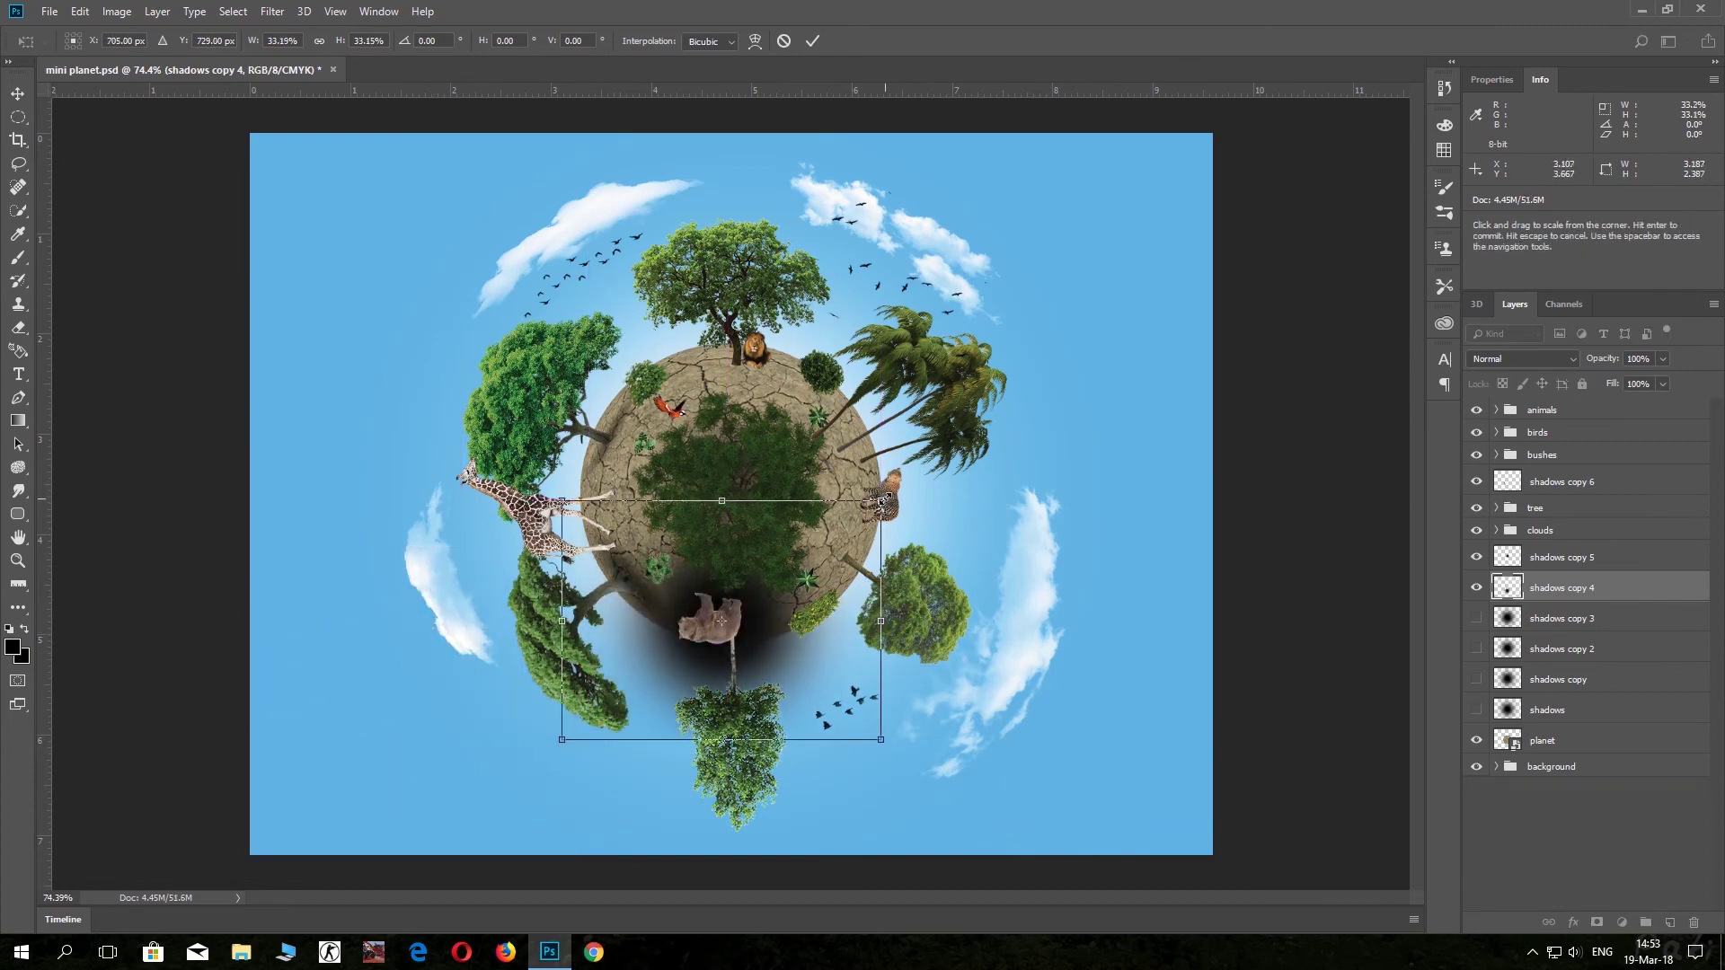
mouse_move(880, 499)
mouse_down()
mouse_move(617, 706)
mouse_move(755, 632)
mouse_up()
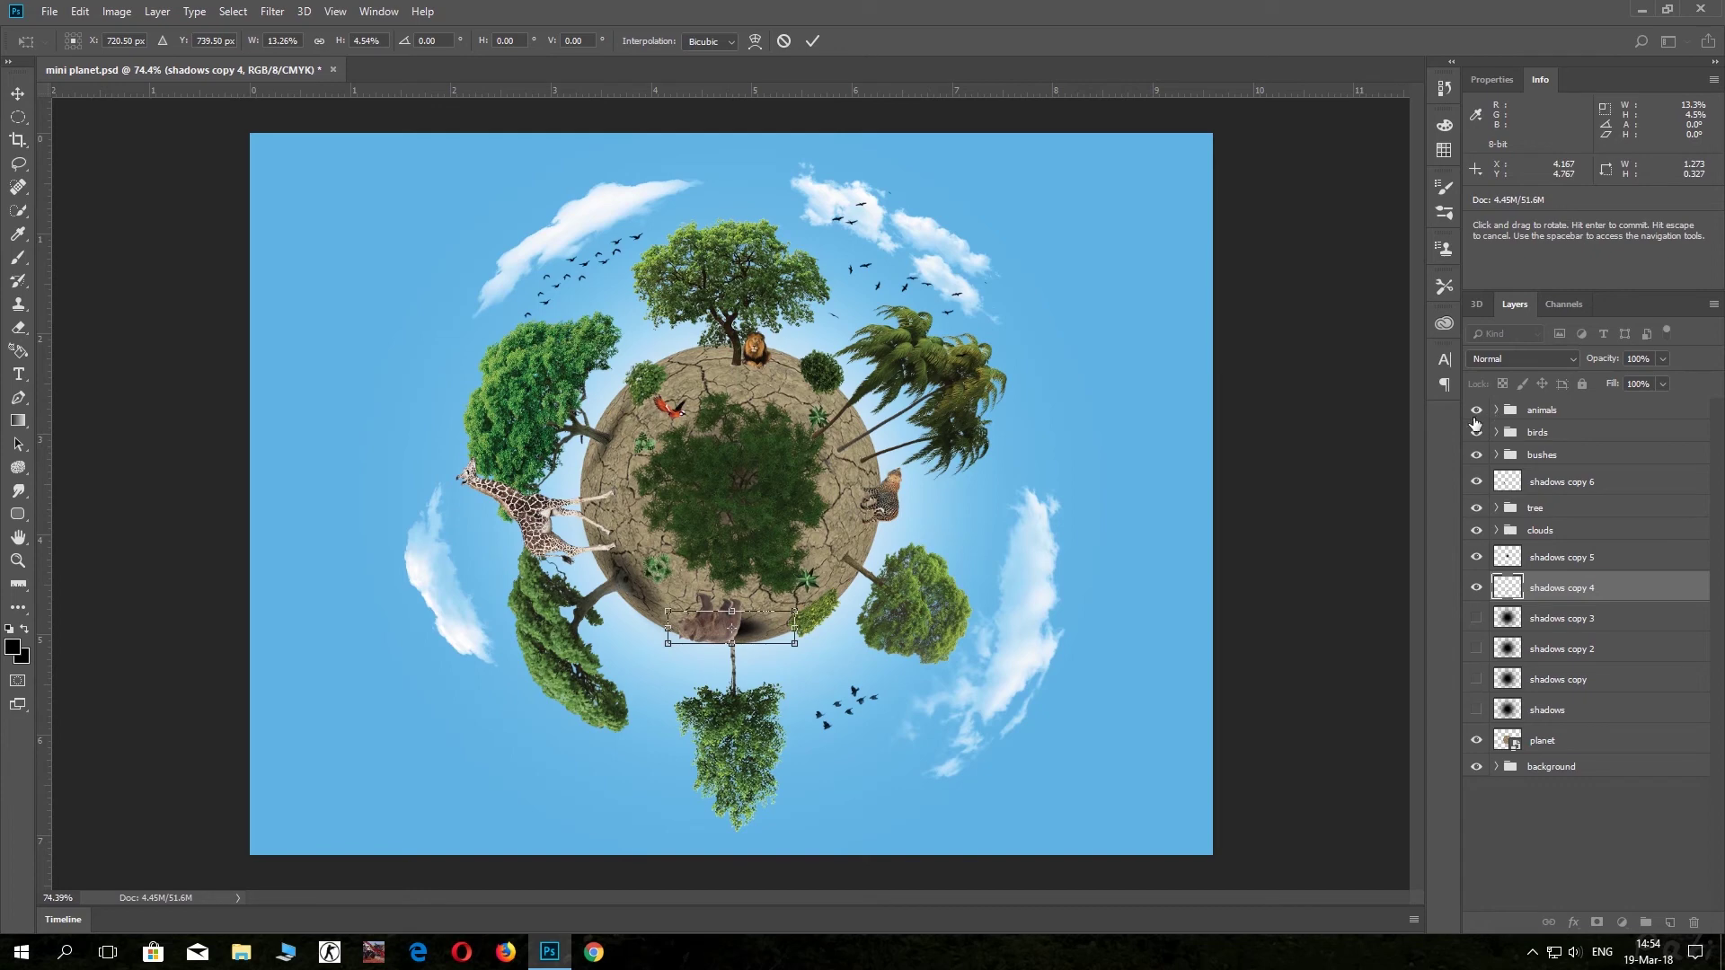
click(812, 41)
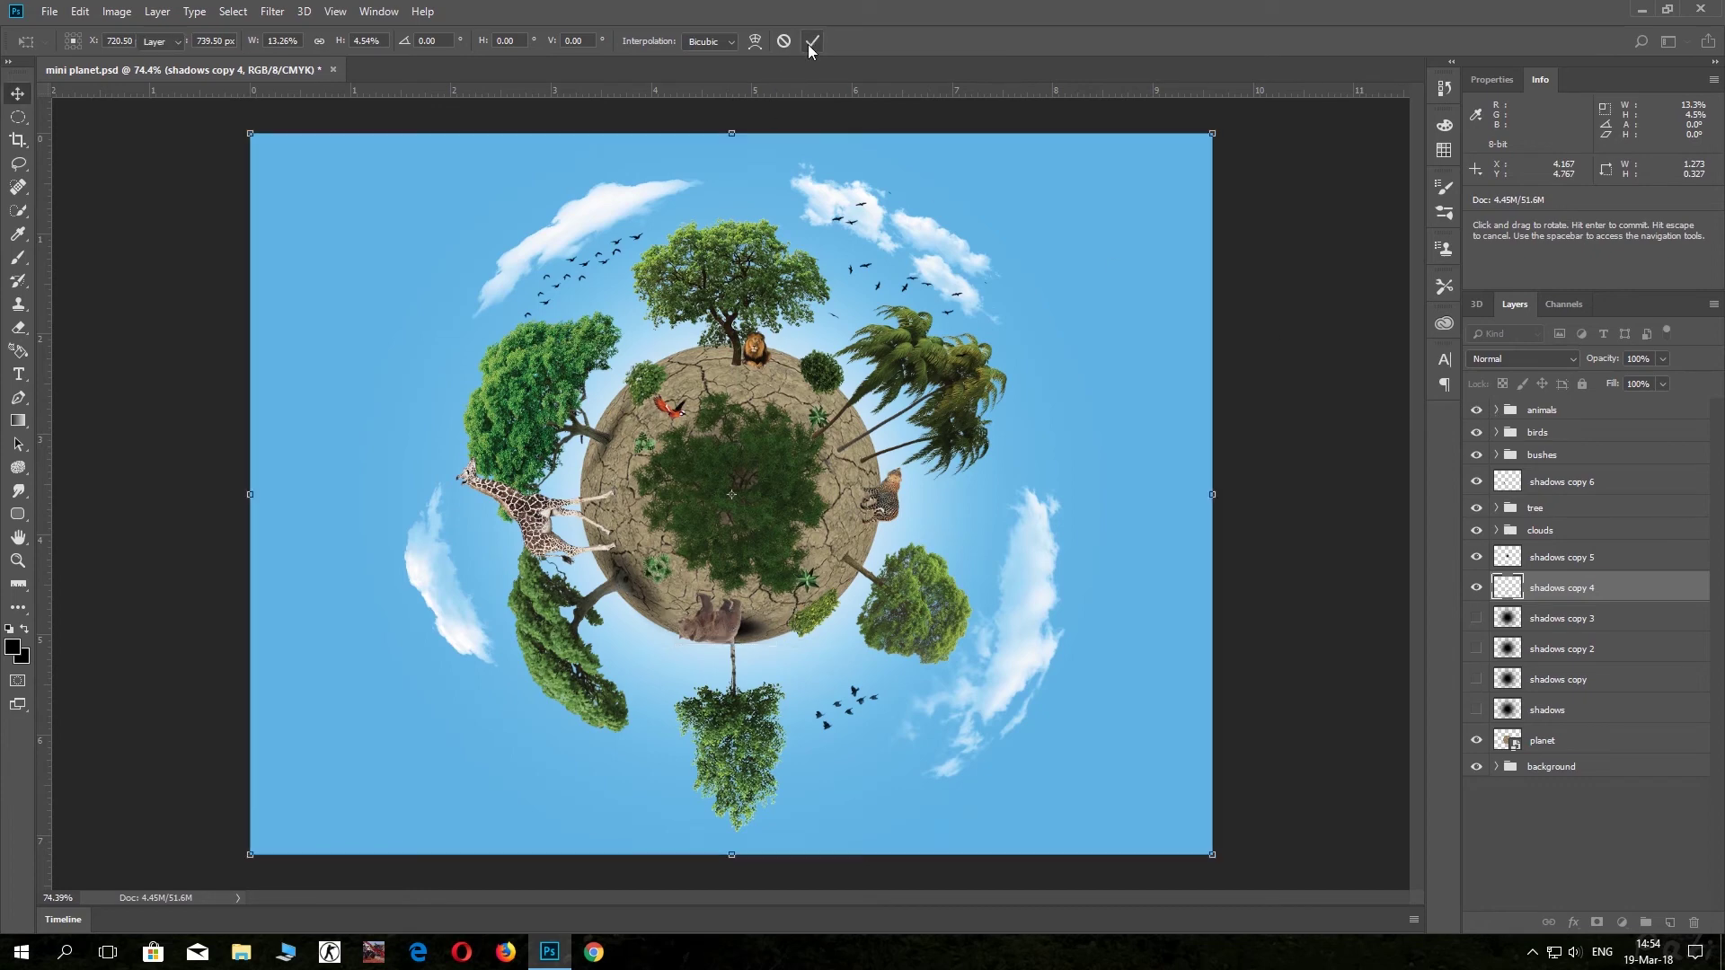
Hide the animals group, nudge the shadow up to 56% opacity, and select shadows copy 3.
click(1476, 409)
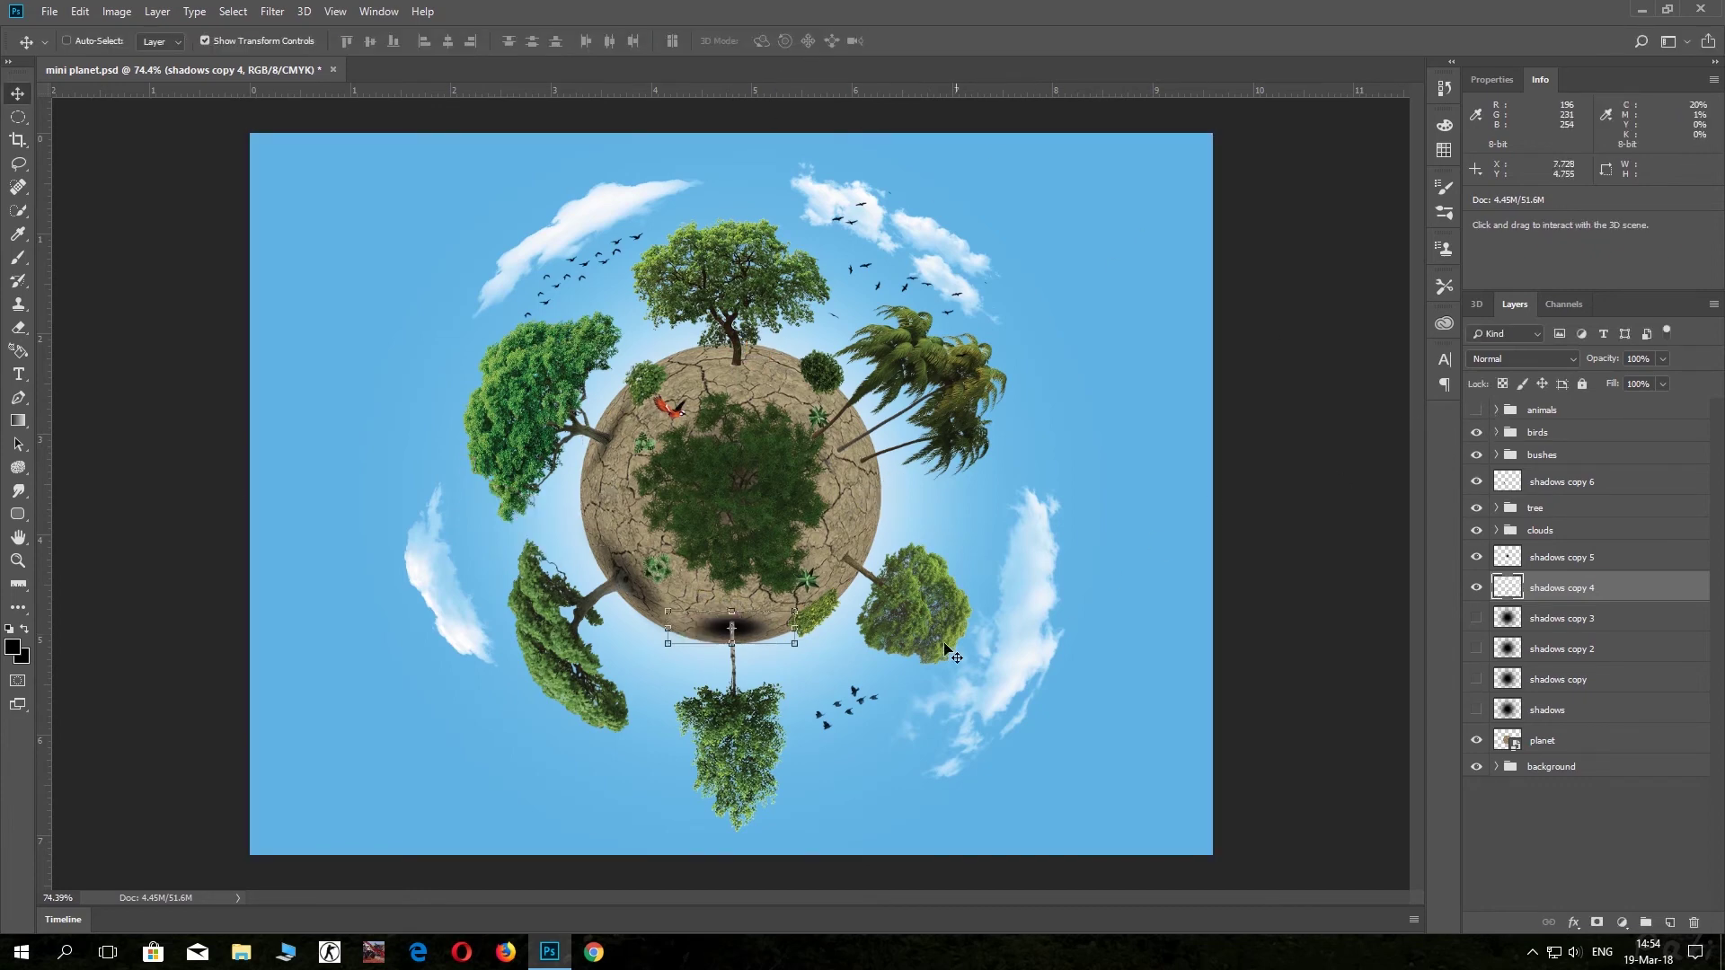
drag(768, 638, 768, 633)
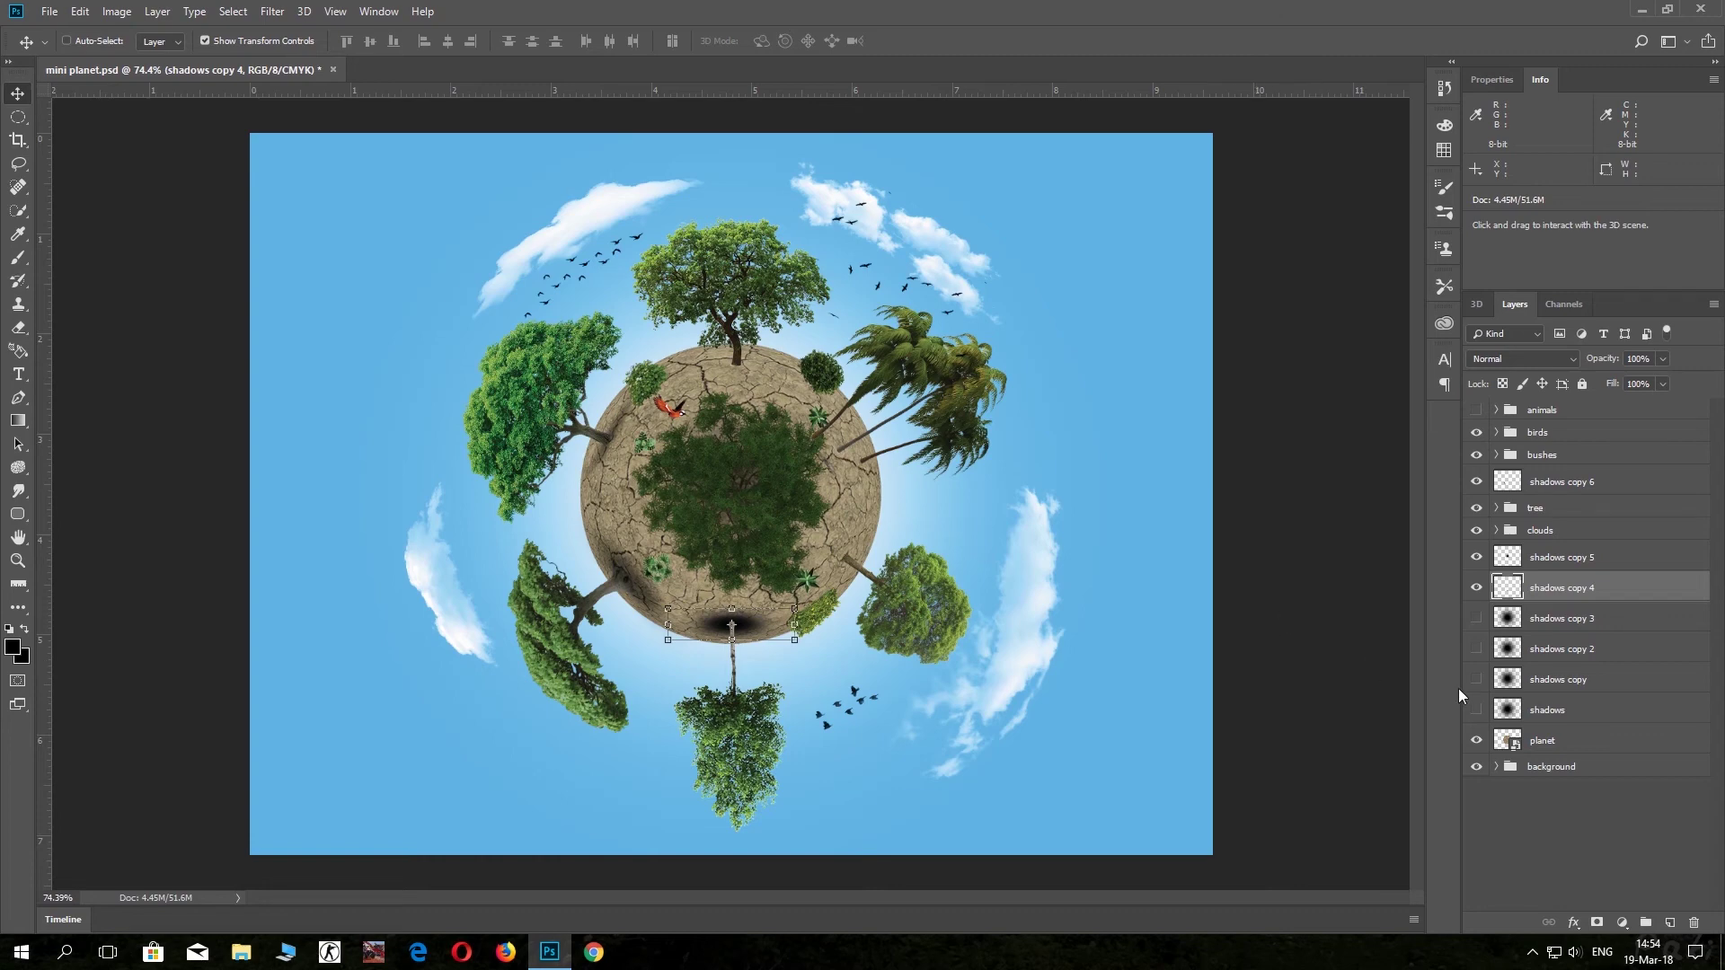
click(1606, 360)
text(56)
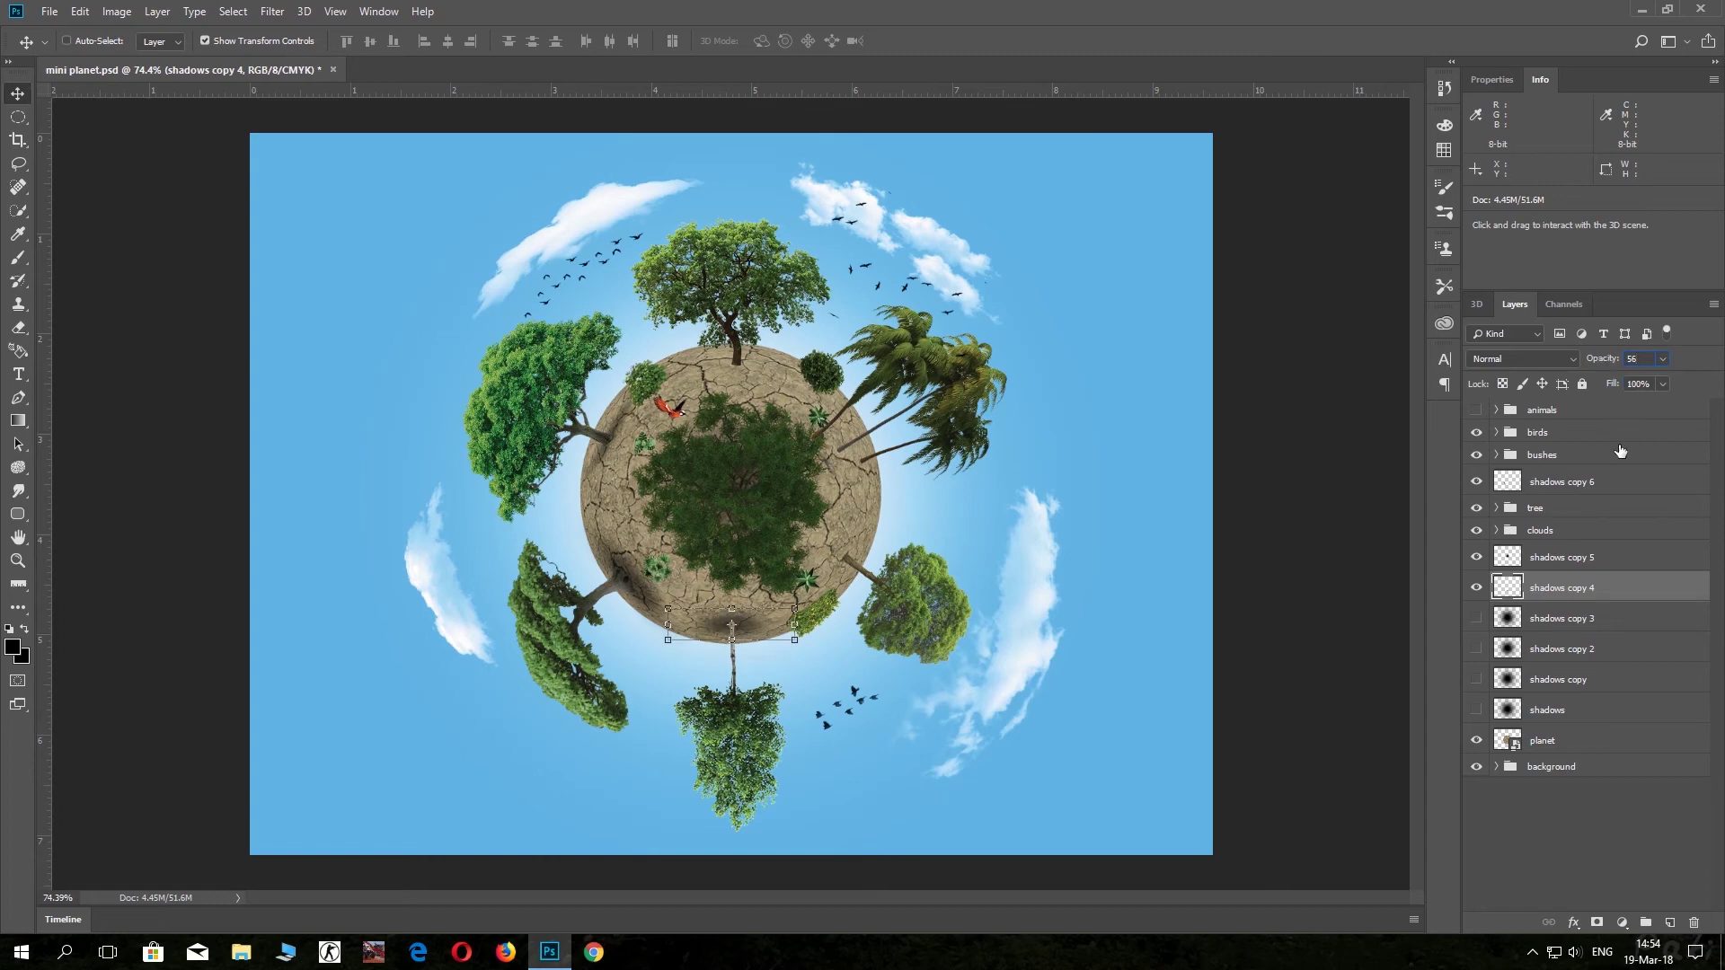
click(1493, 622)
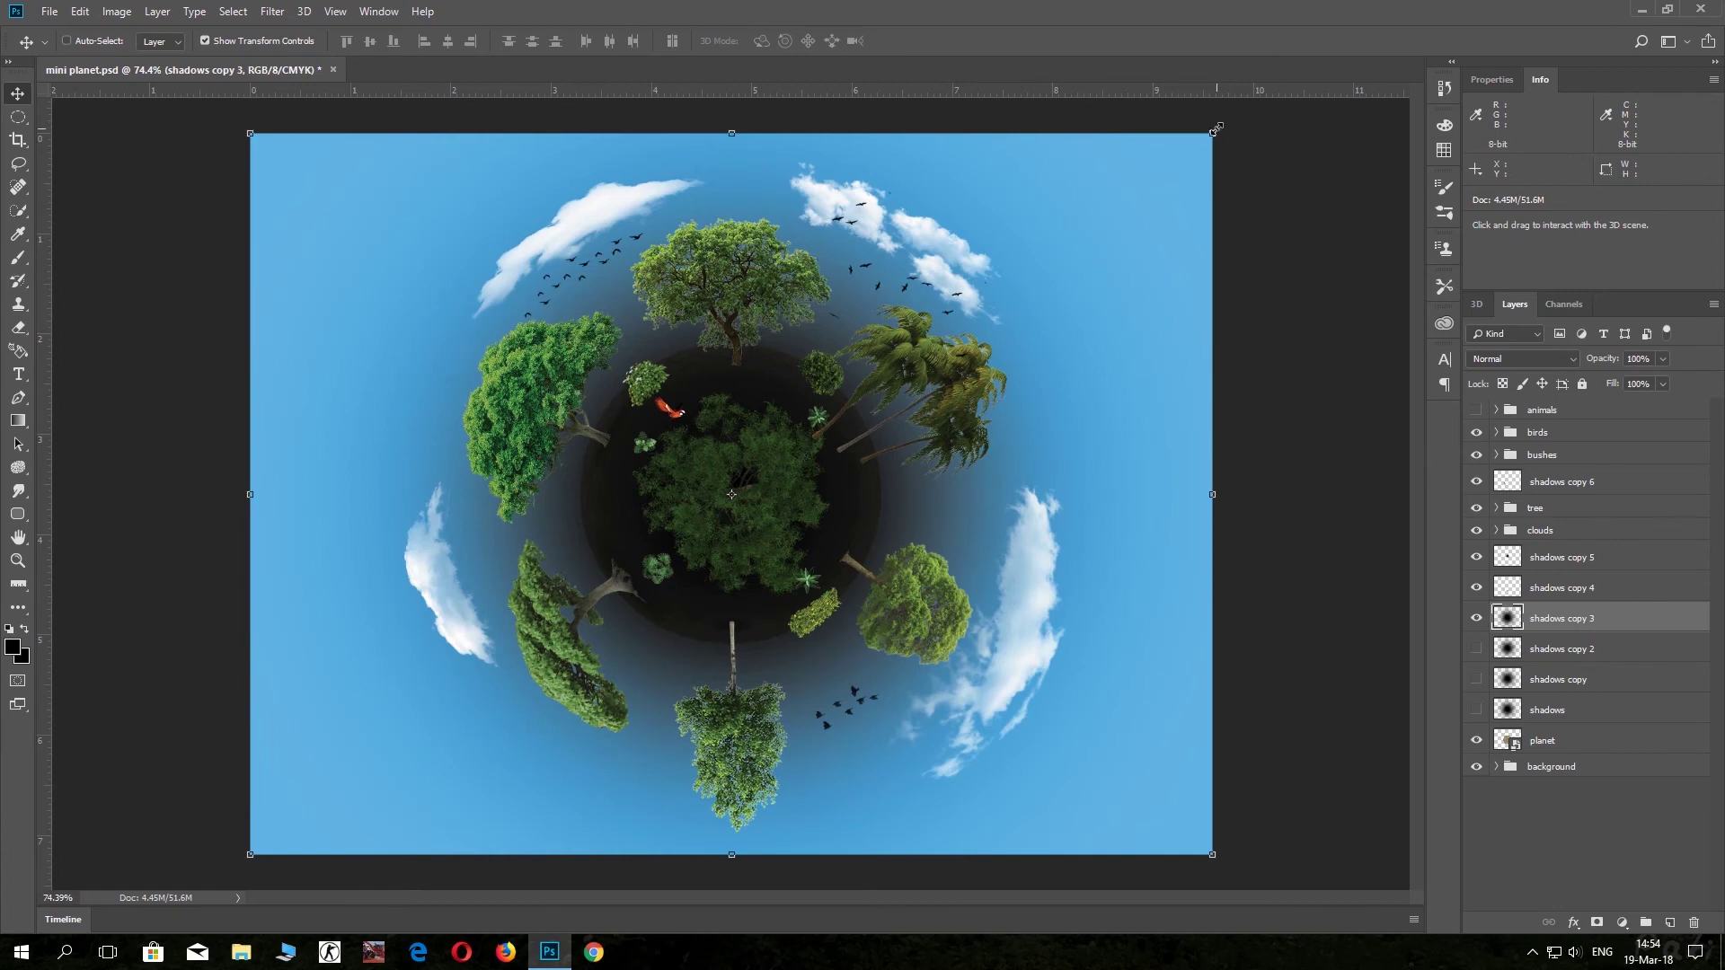
Shrink shadows copy 3 to a thin −63° shadow at the lower-right tree, 56% opacity.
mouse_move(1216, 129)
mouse_down()
mouse_move(349, 705)
mouse_move(302, 818)
mouse_move(823, 559)
mouse_up()
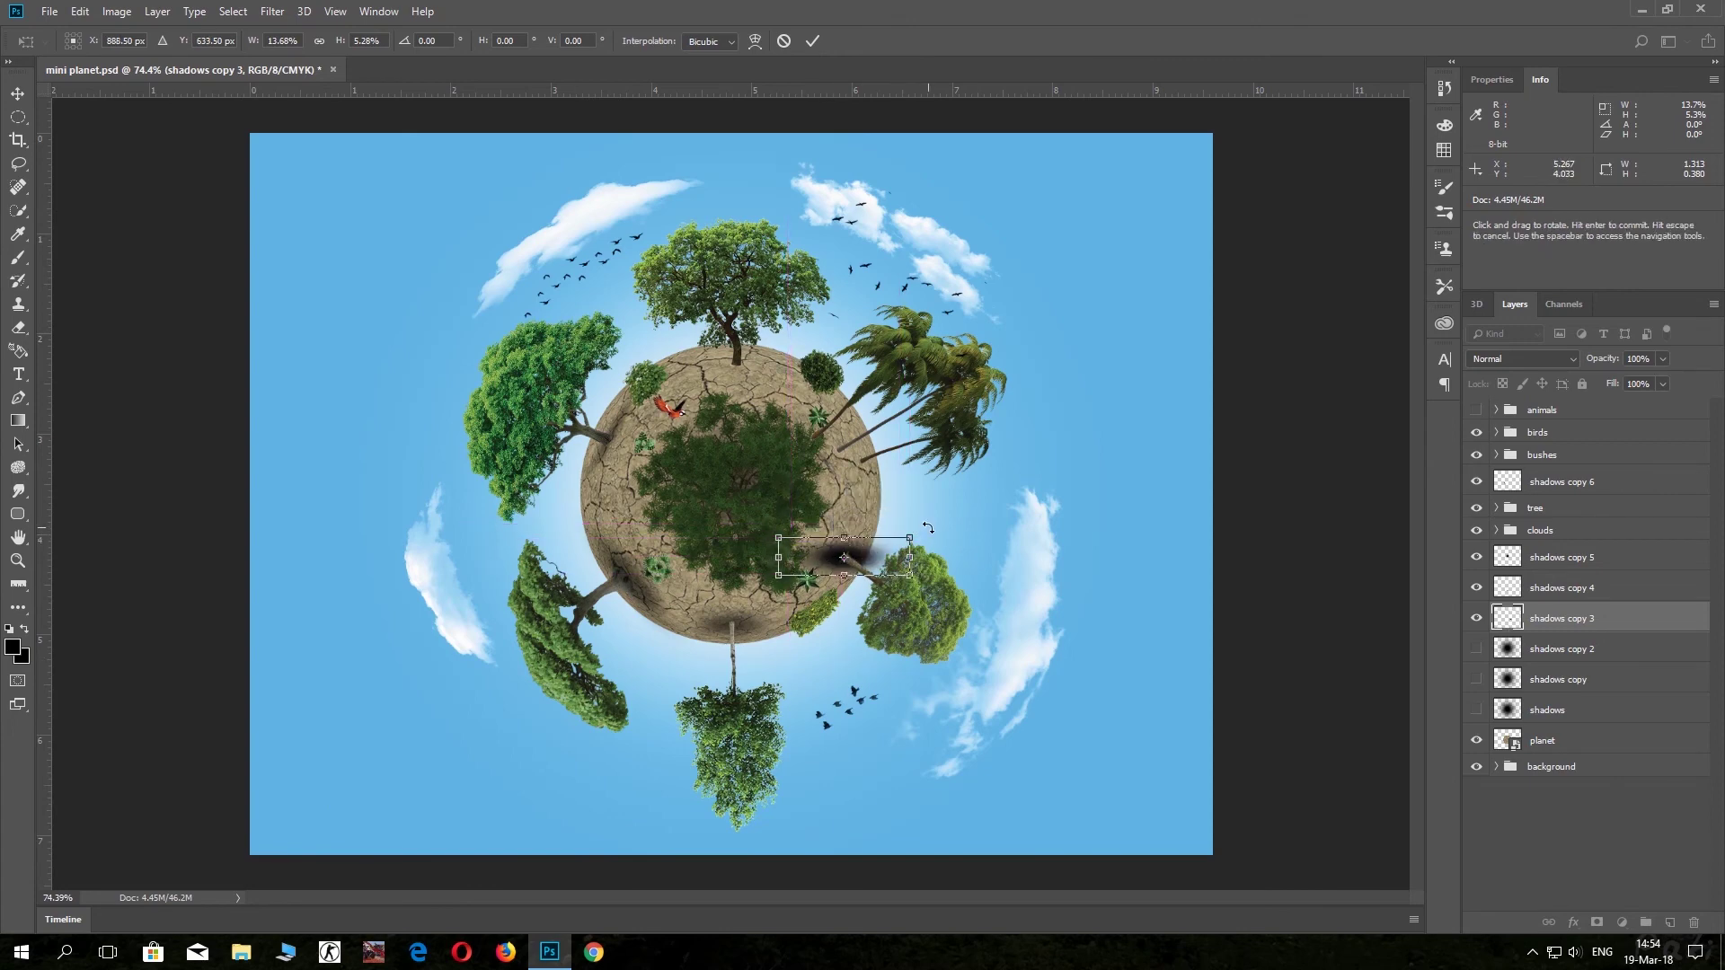
drag(929, 523, 859, 471)
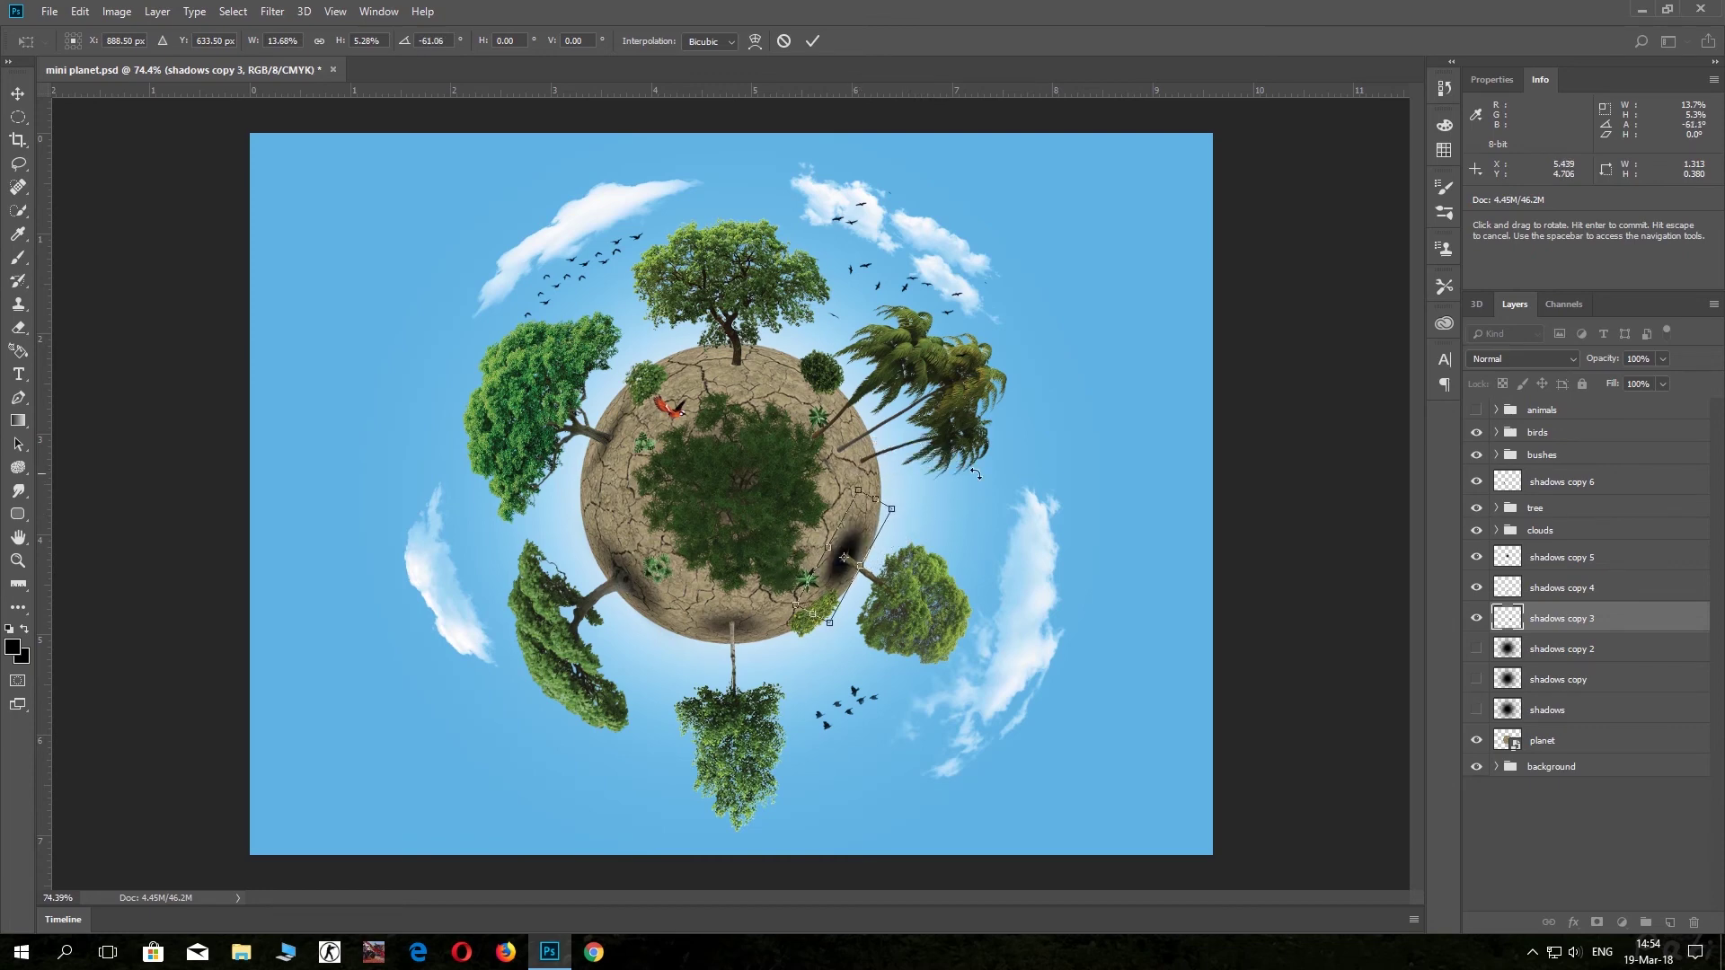
click(812, 41)
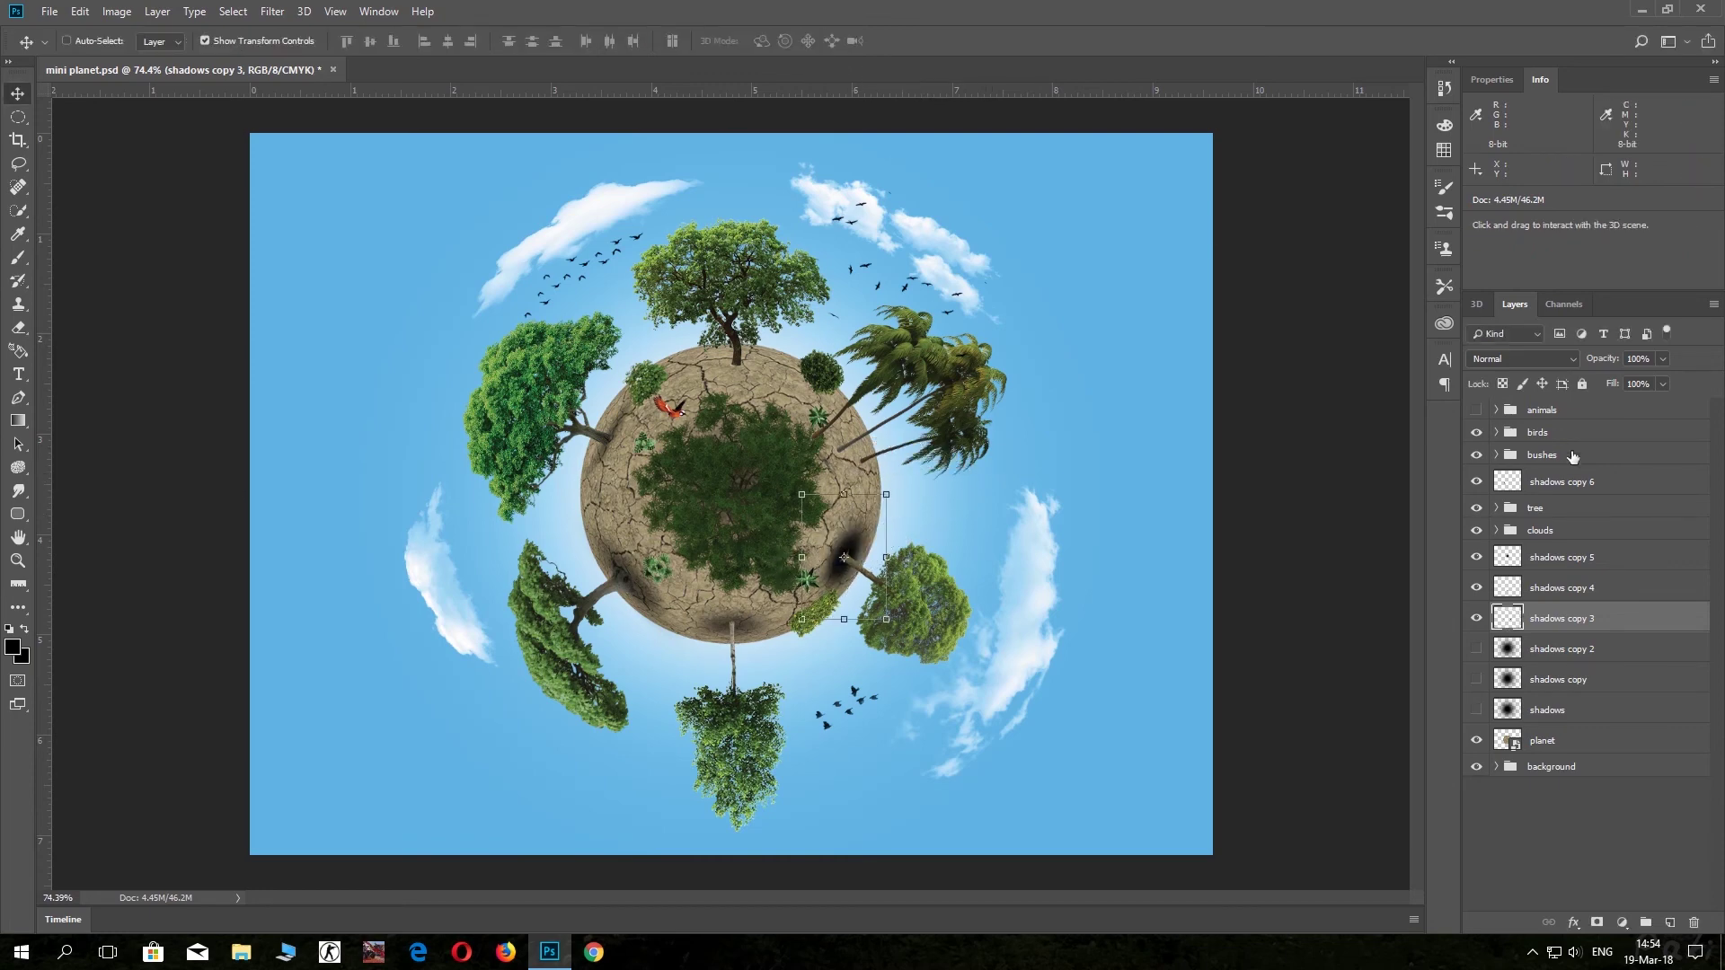
click(1608, 362)
text(56)
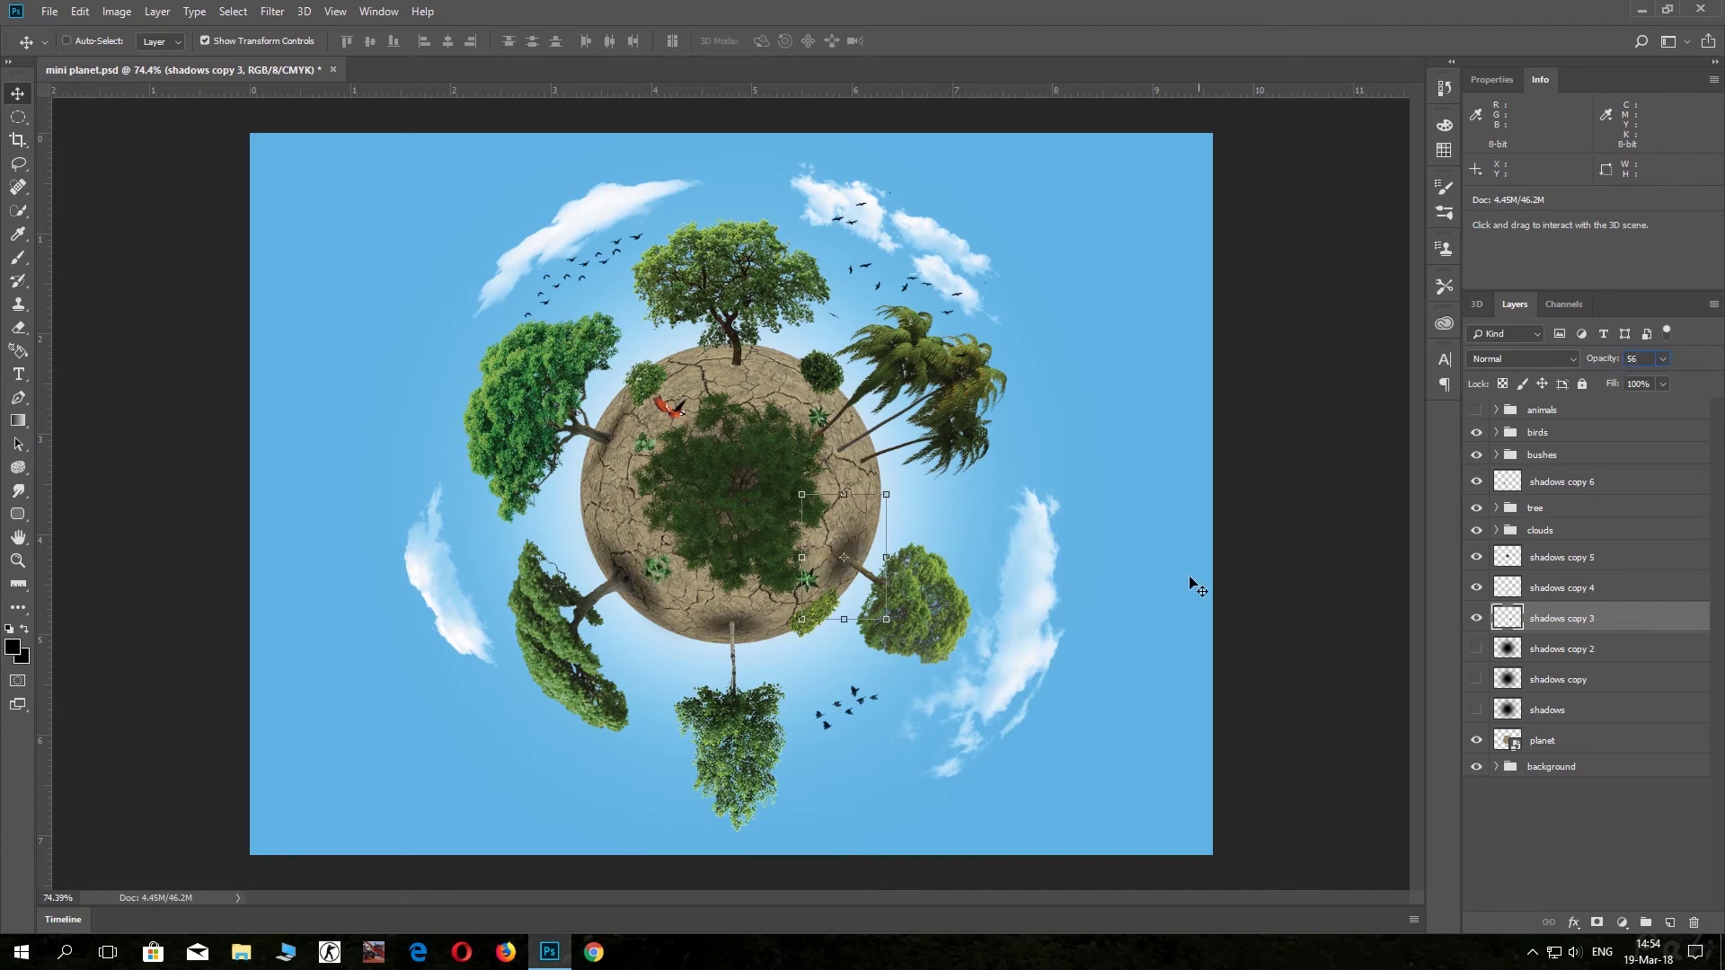
Squash shadows copy 2 into a thin streak tilted about 28° toward the palms, 56% opacity.
click(1510, 656)
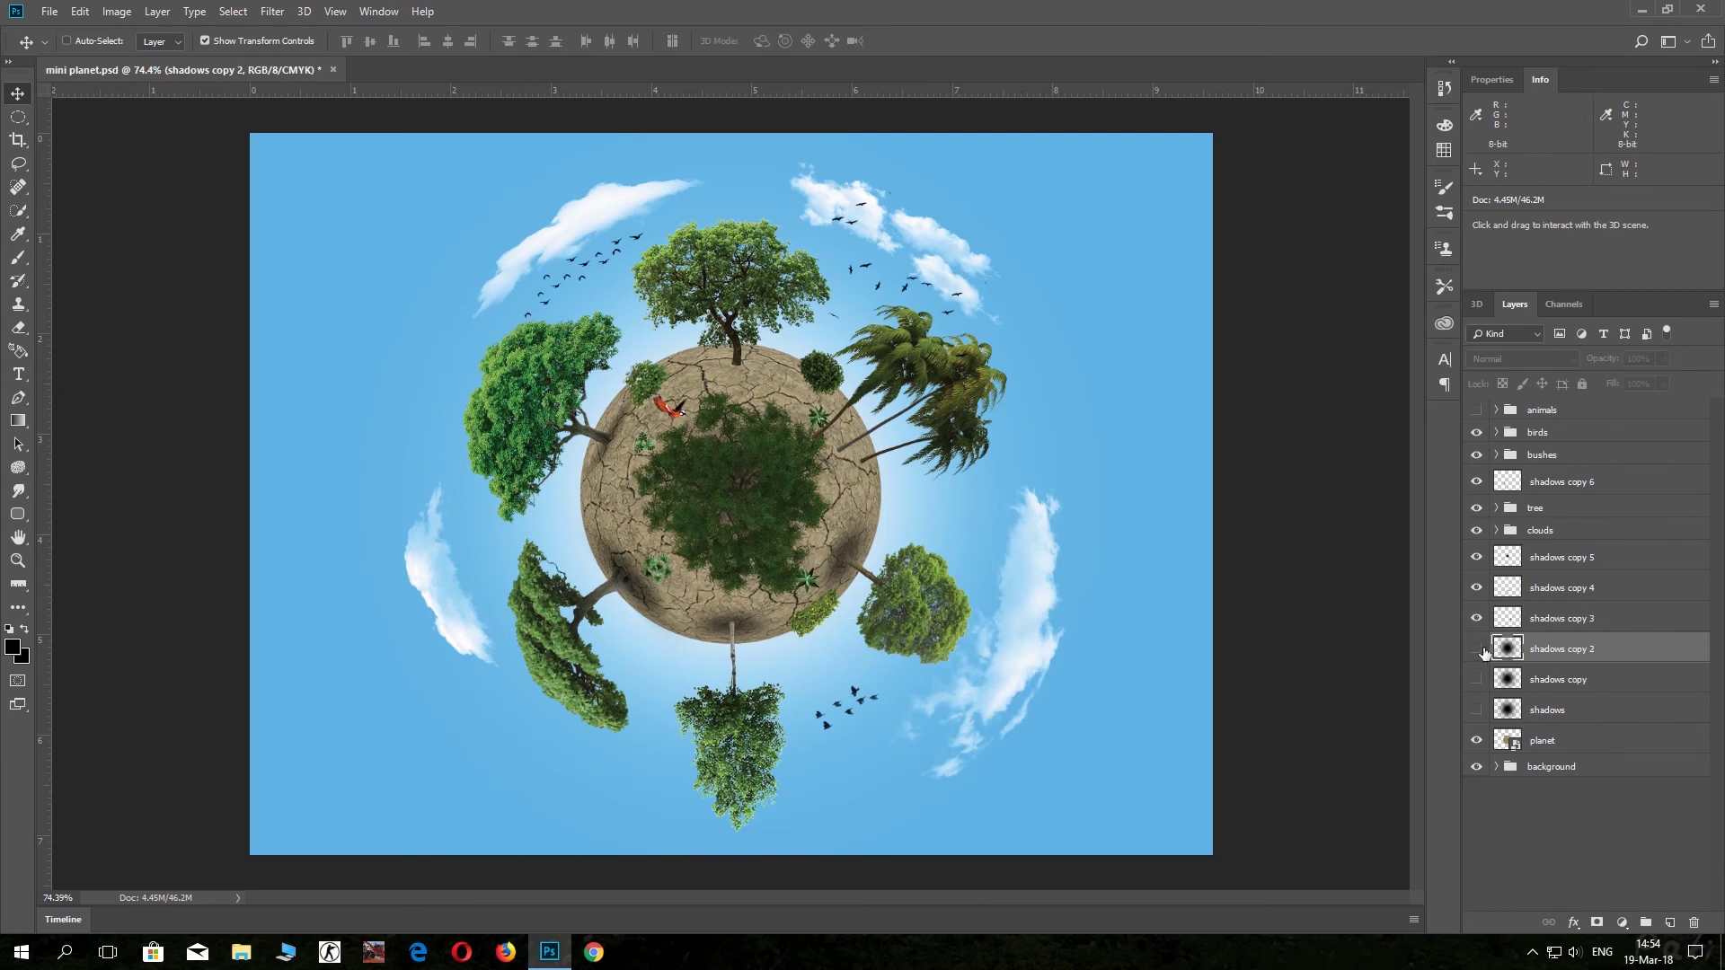
mouse_move(1212, 133)
mouse_down()
mouse_move(422, 700)
mouse_move(480, 682)
mouse_up()
drag(368, 682, 366, 818)
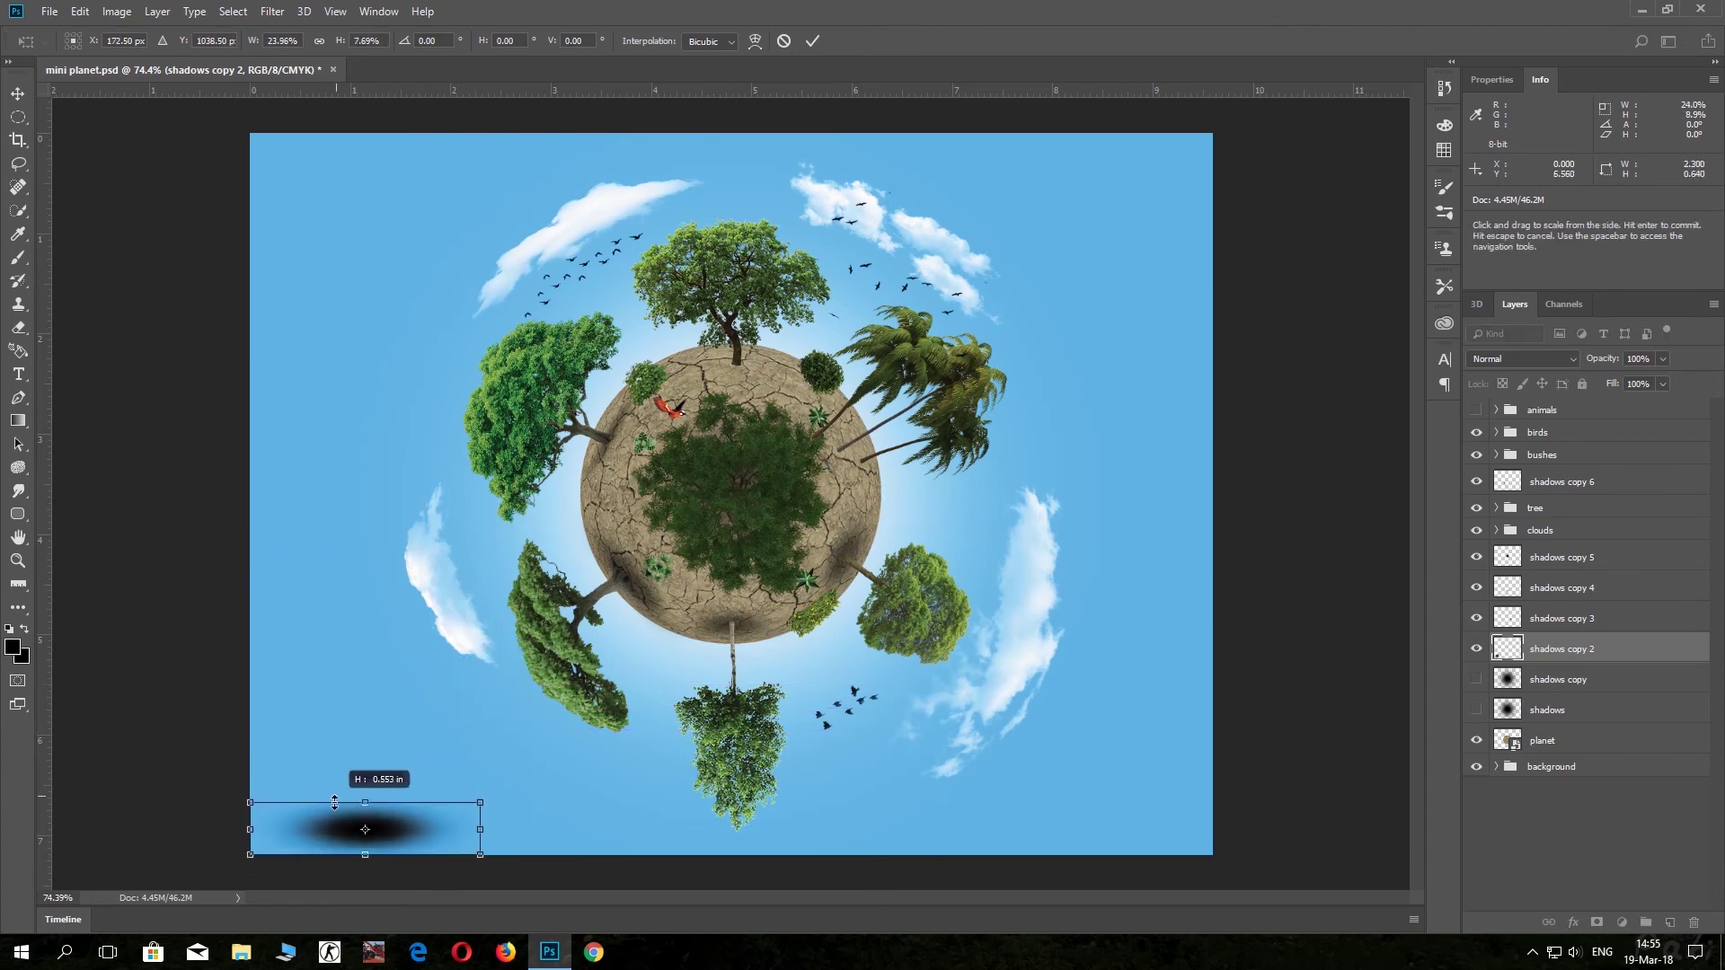
mouse_move(480, 837)
mouse_down()
mouse_move(734, 658)
mouse_move(889, 454)
mouse_up()
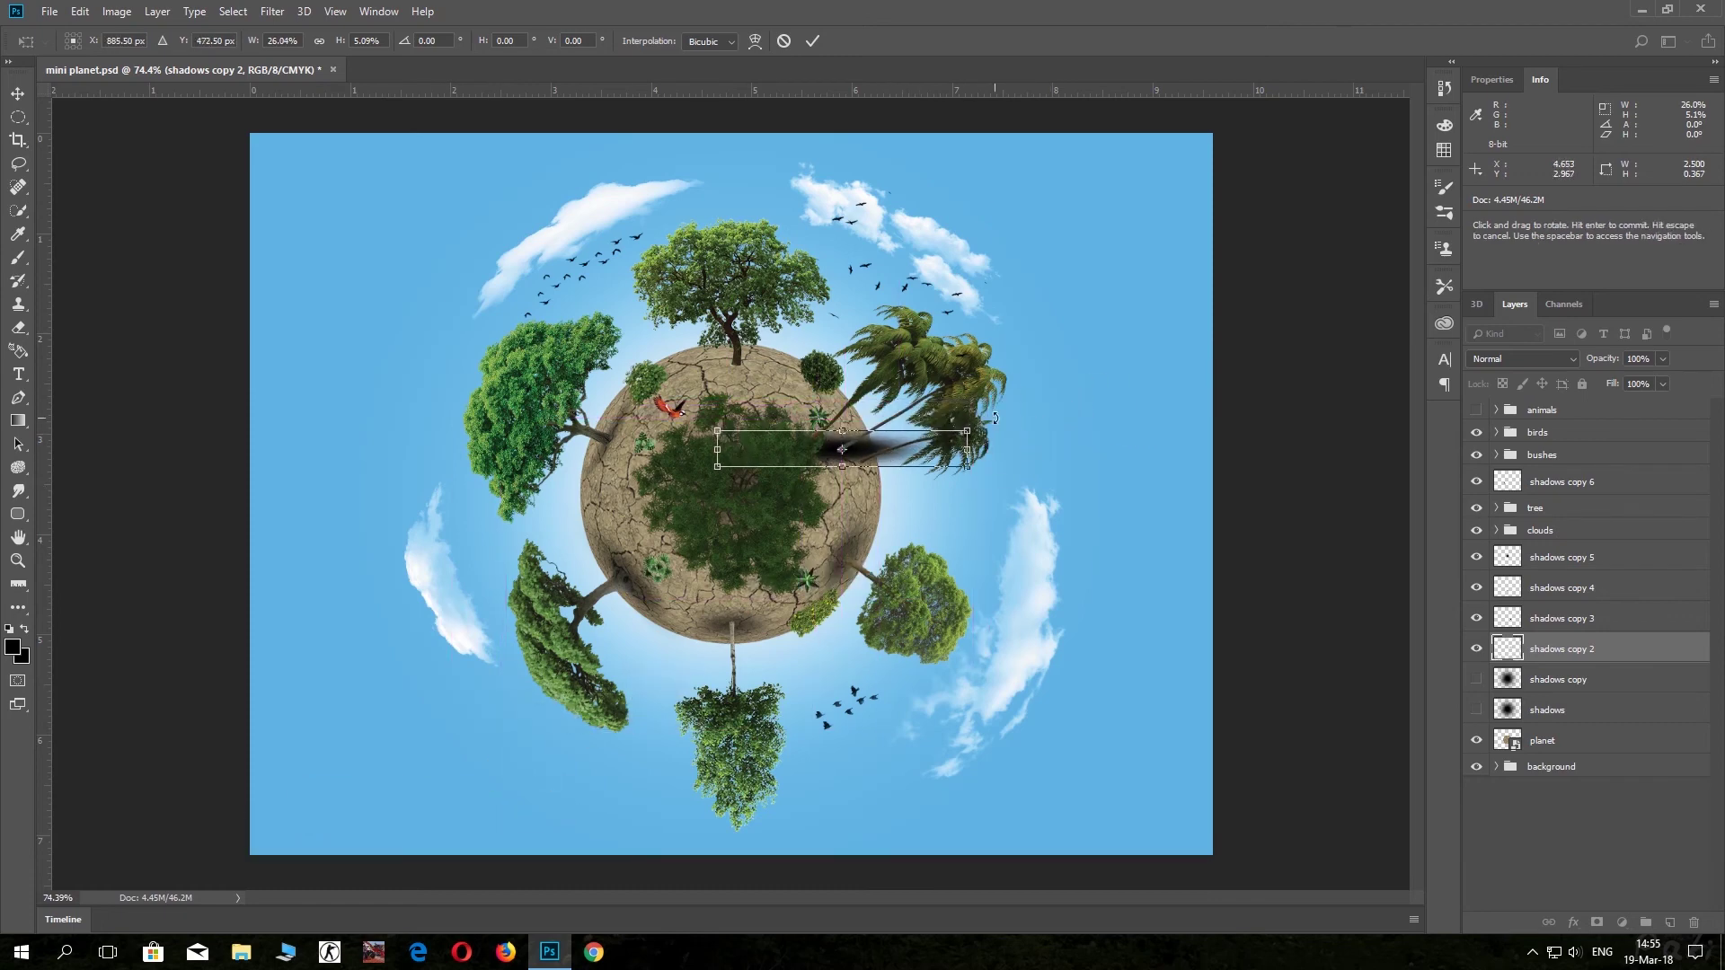
mouse_move(981, 422)
mouse_down()
mouse_move(986, 497)
mouse_move(887, 478)
mouse_move(979, 483)
mouse_move(943, 504)
mouse_move(929, 486)
mouse_up()
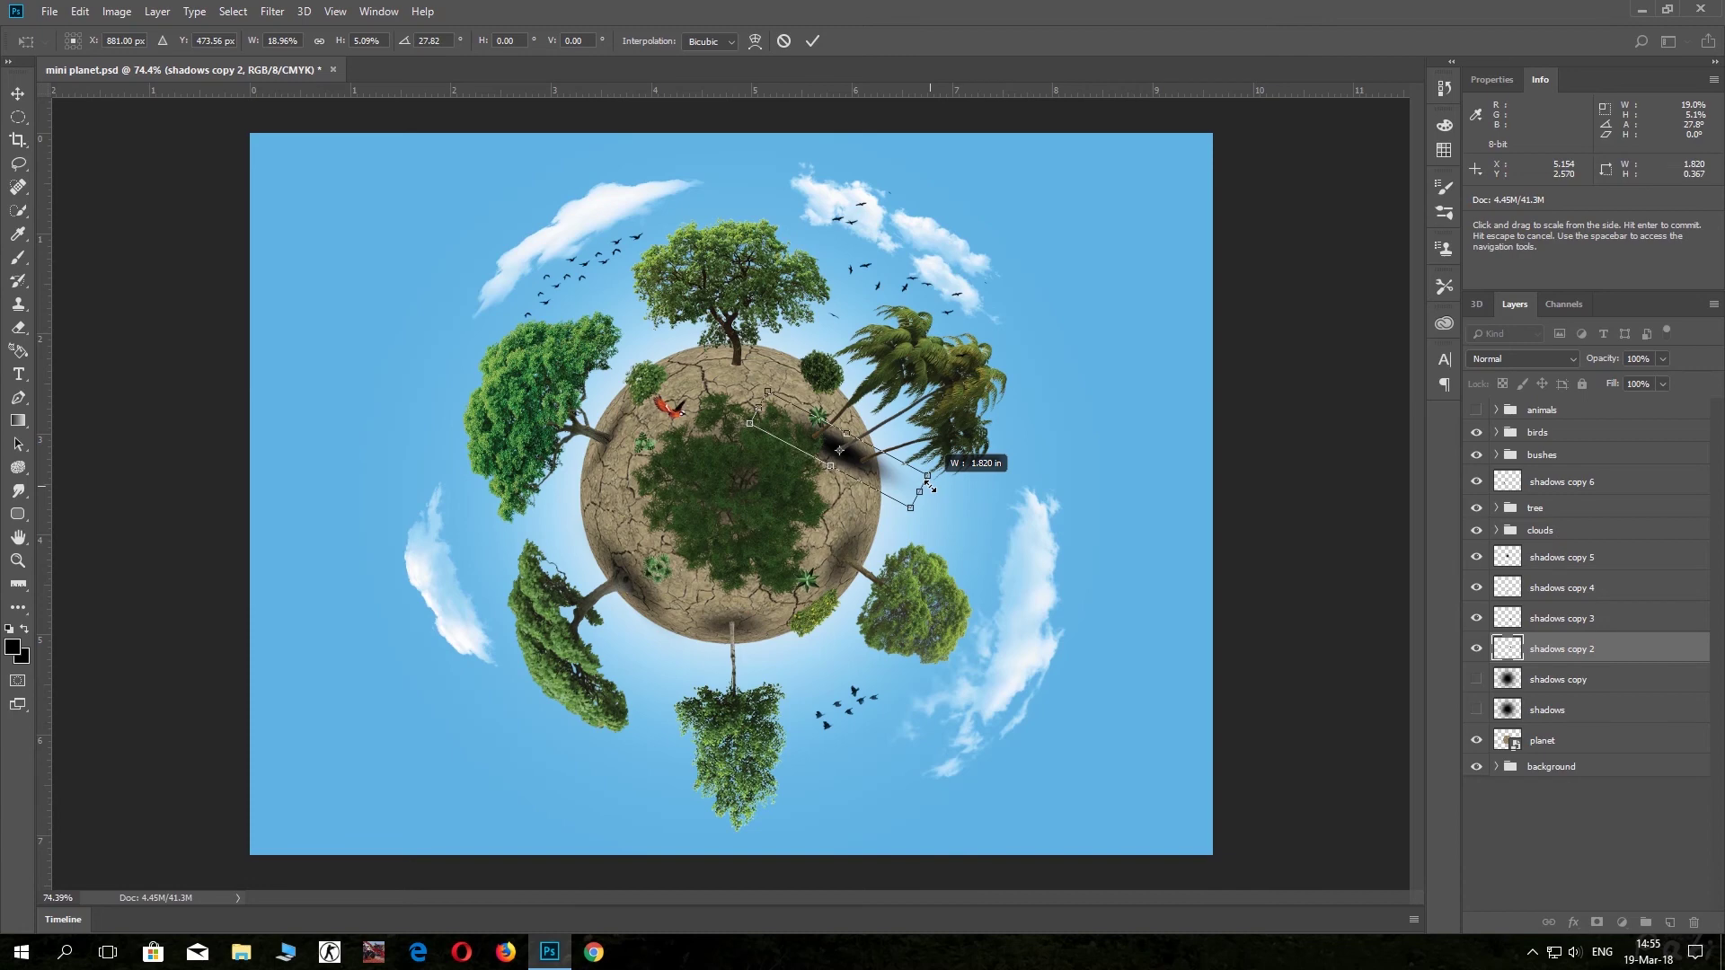
drag(929, 486, 929, 486)
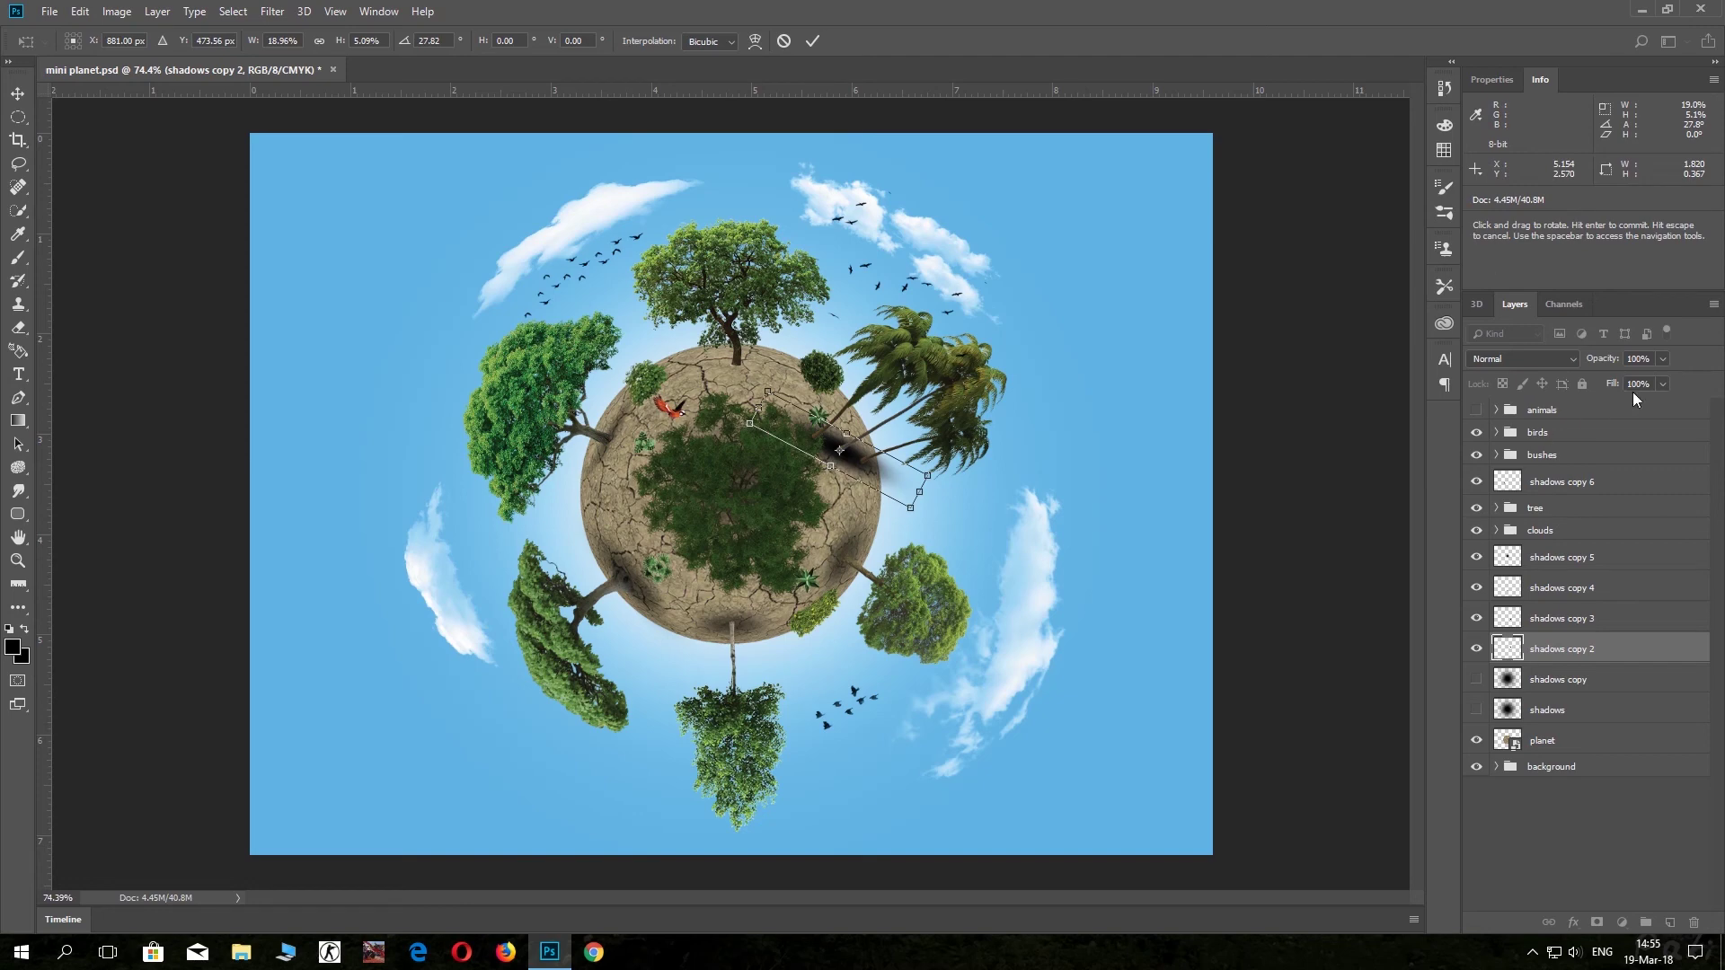
click(1603, 360)
text(5)
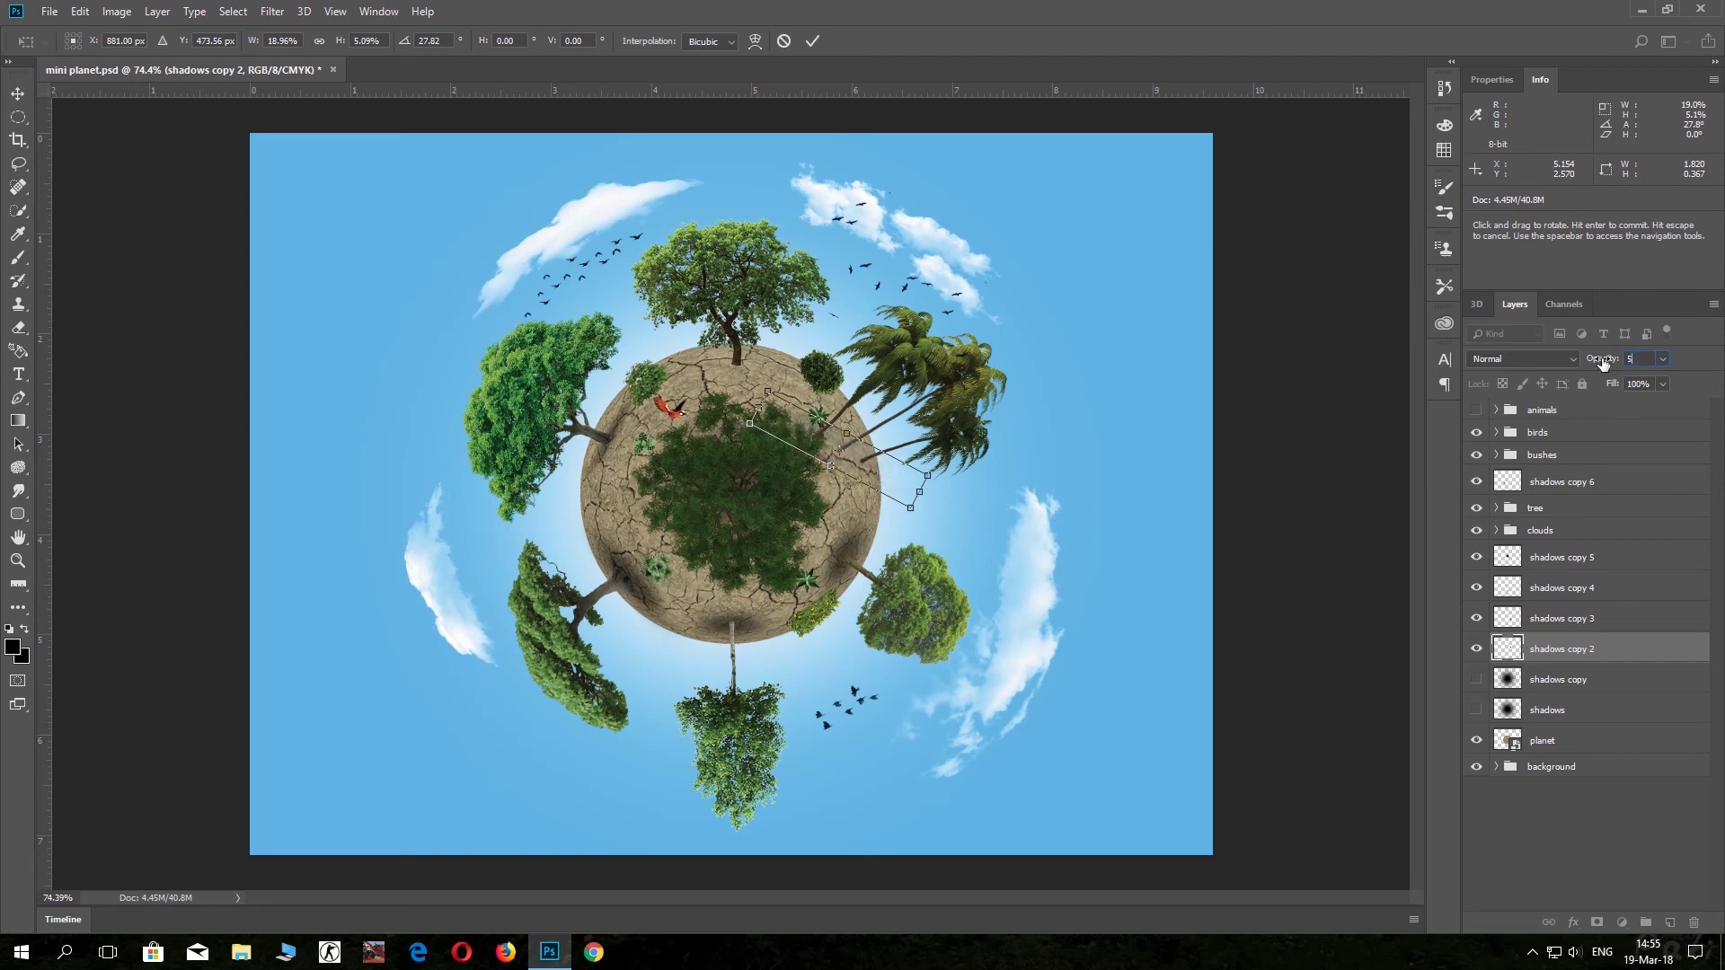
text(6)
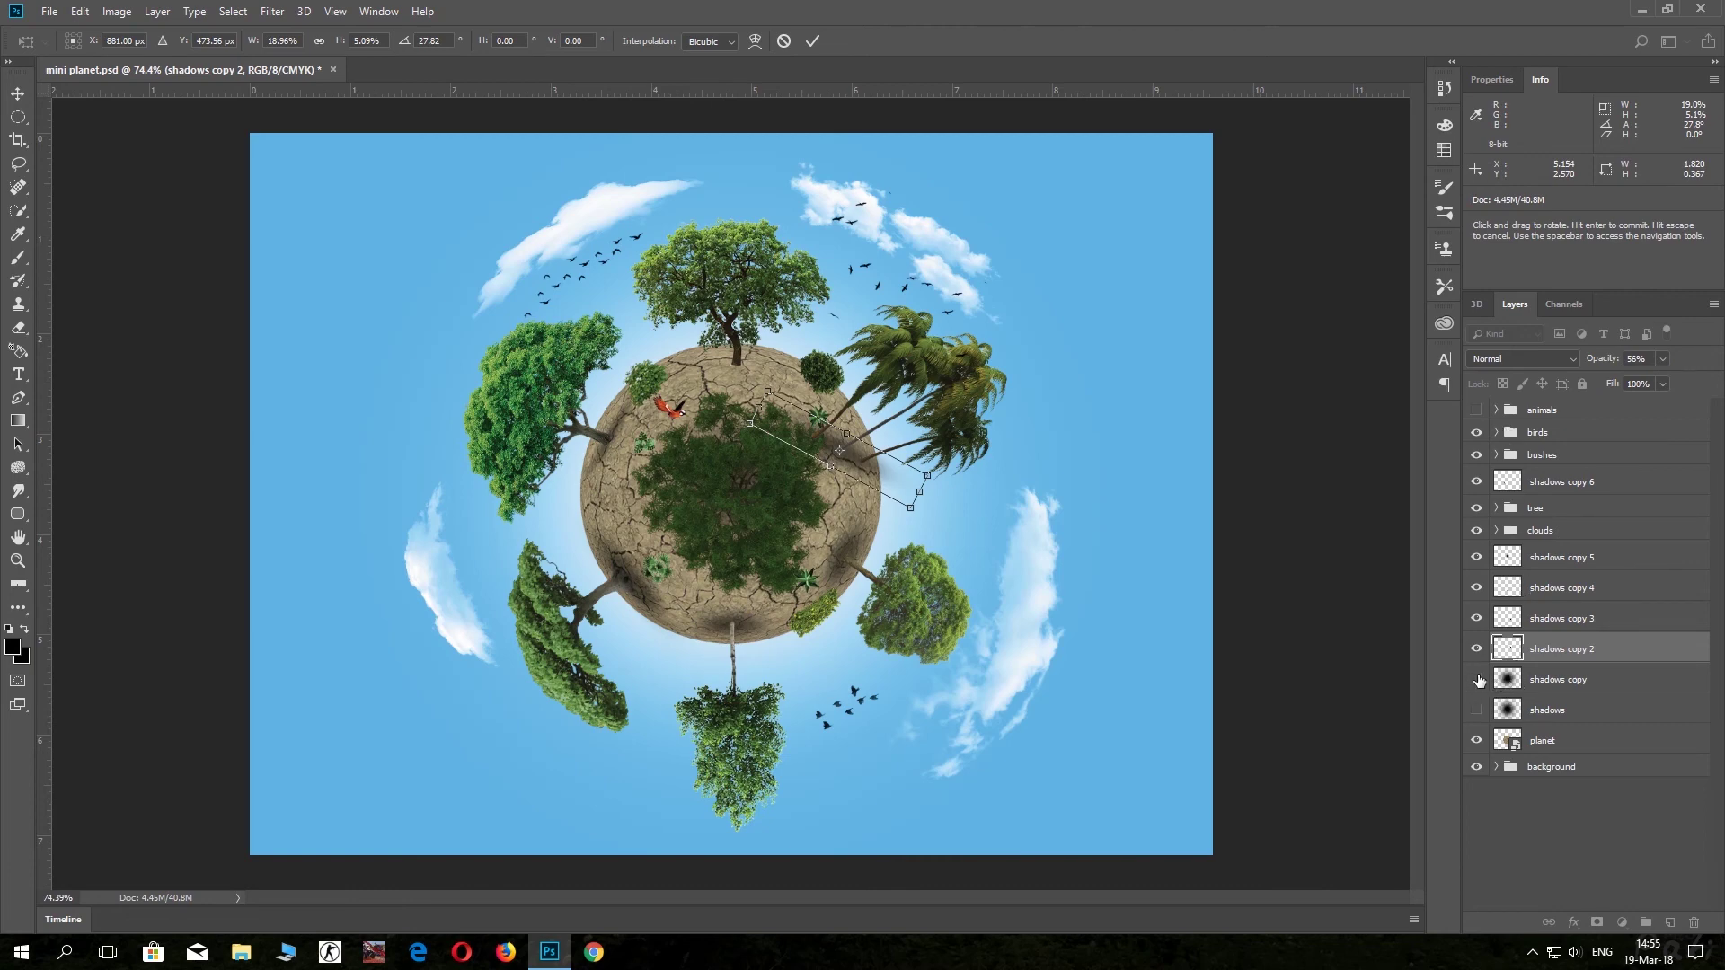
Commit shadows copy 2, then shrink the shadows copy layer into a small flat blur.
click(812, 41)
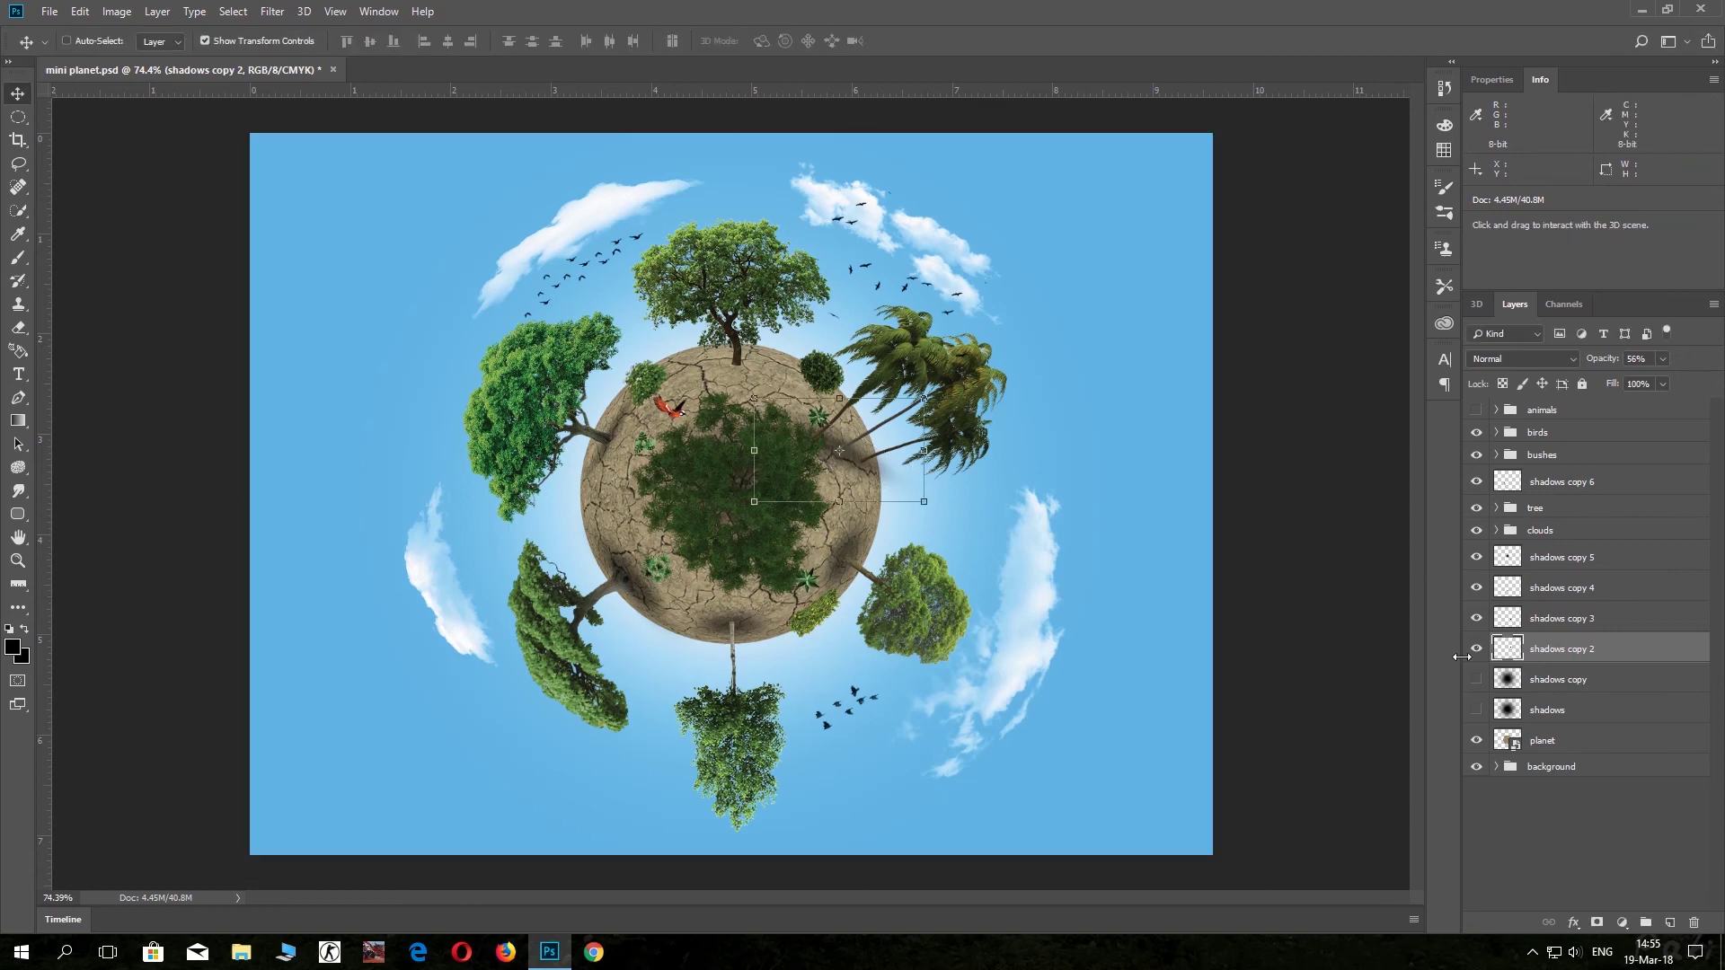
click(1507, 680)
click(1476, 679)
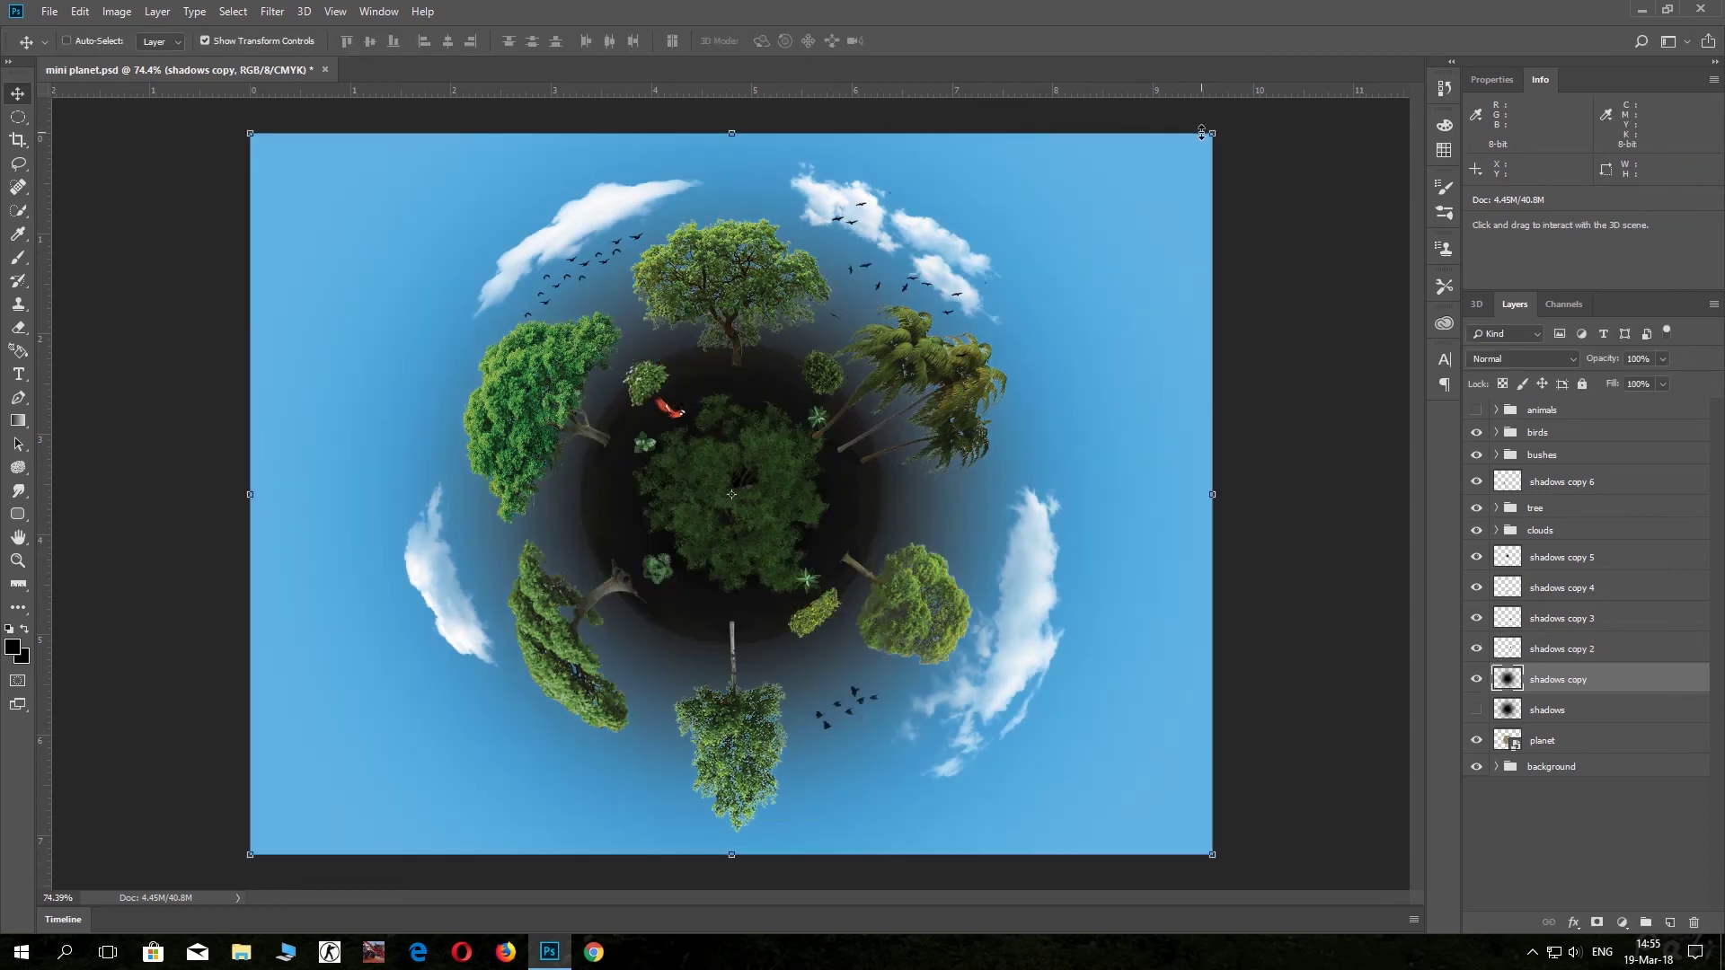
drag(1215, 132, 532, 638)
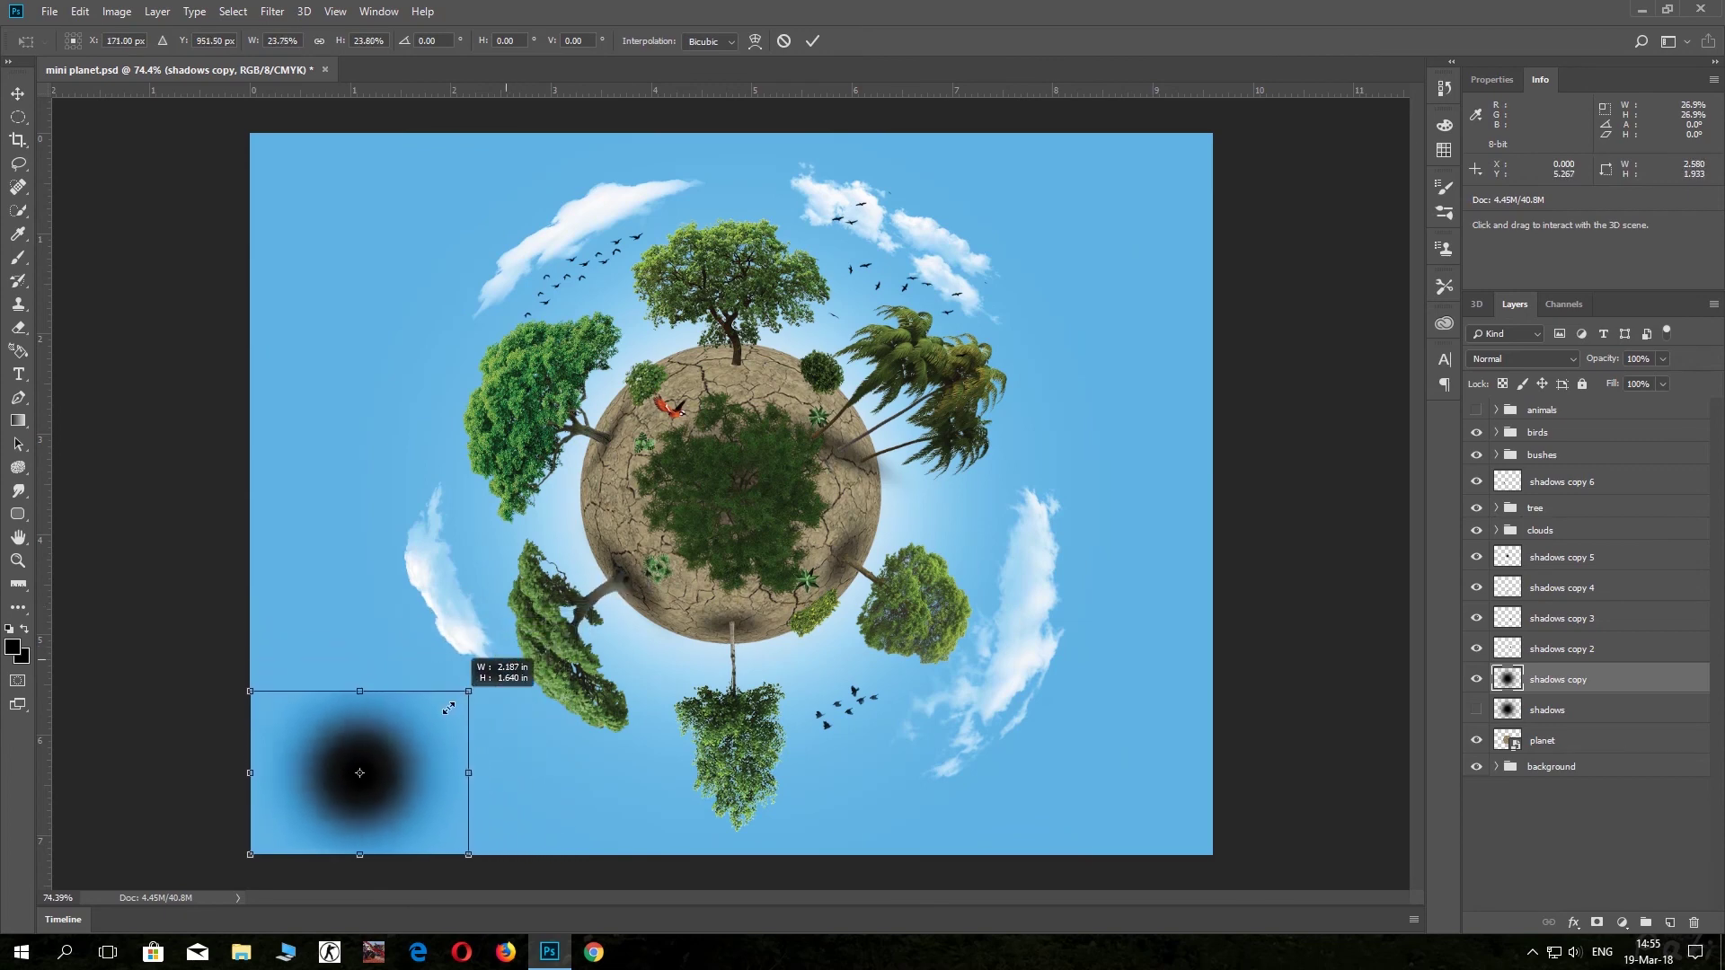
drag(532, 638, 295, 836)
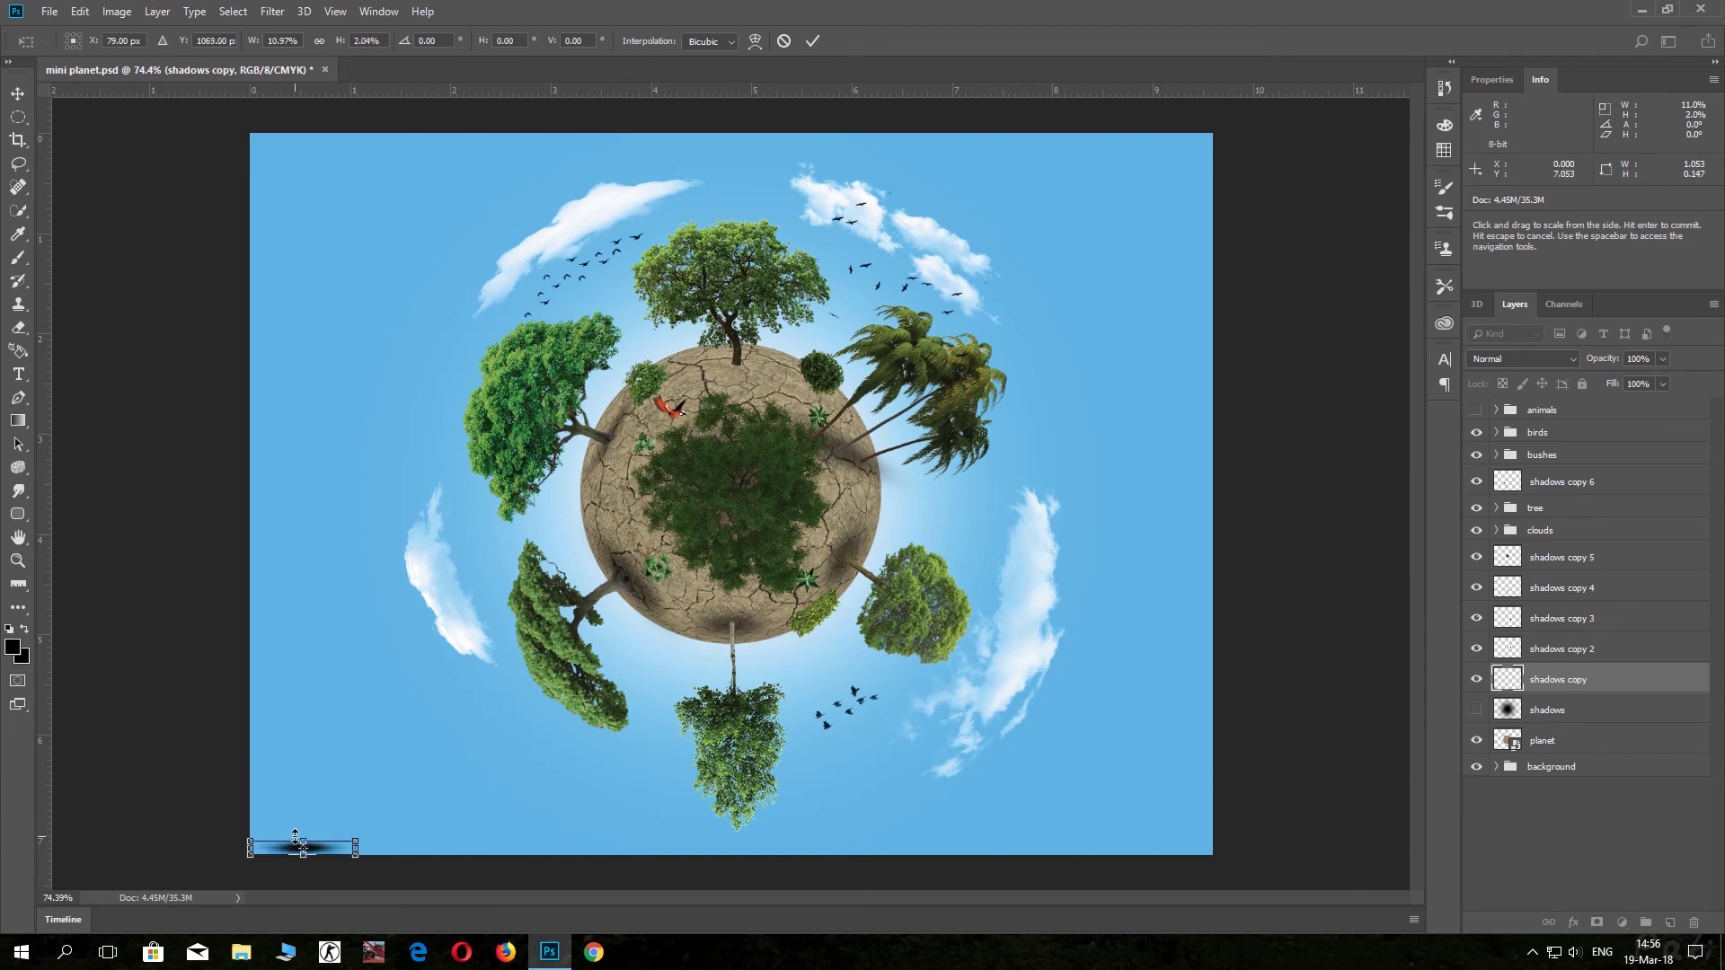
Place the shadow under the top tree, enlarge it slightly, and set 56% opacity.
drag(340, 845, 757, 369)
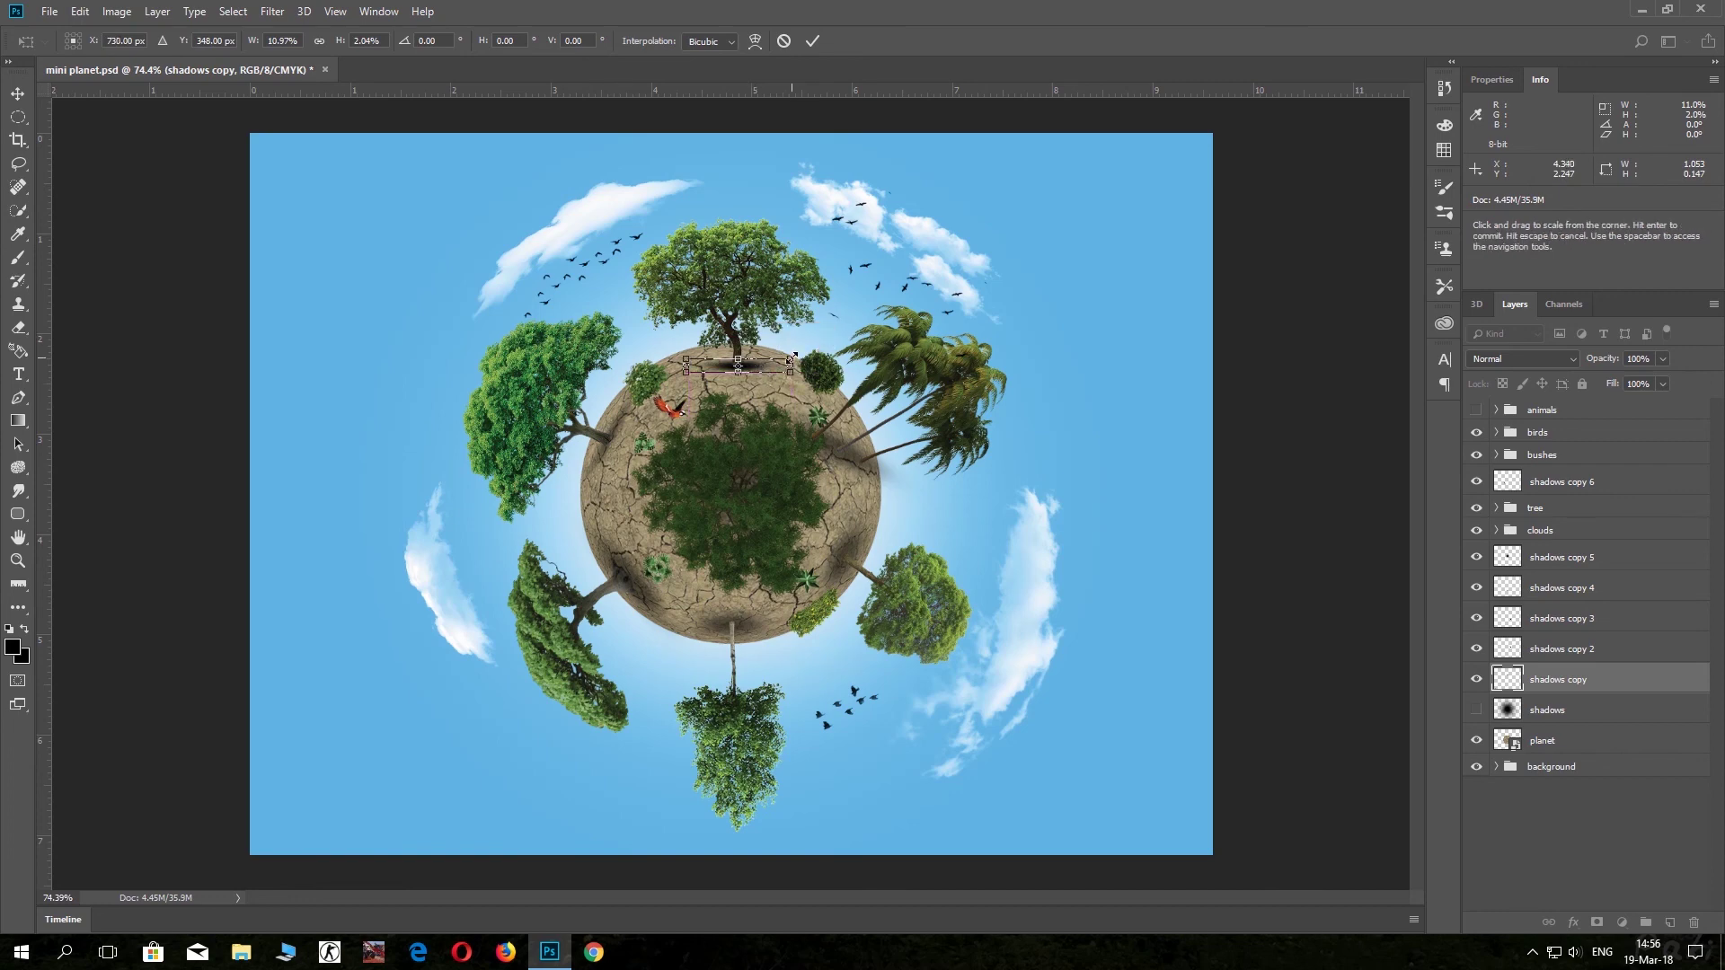
drag(796, 354, 817, 349)
click(813, 41)
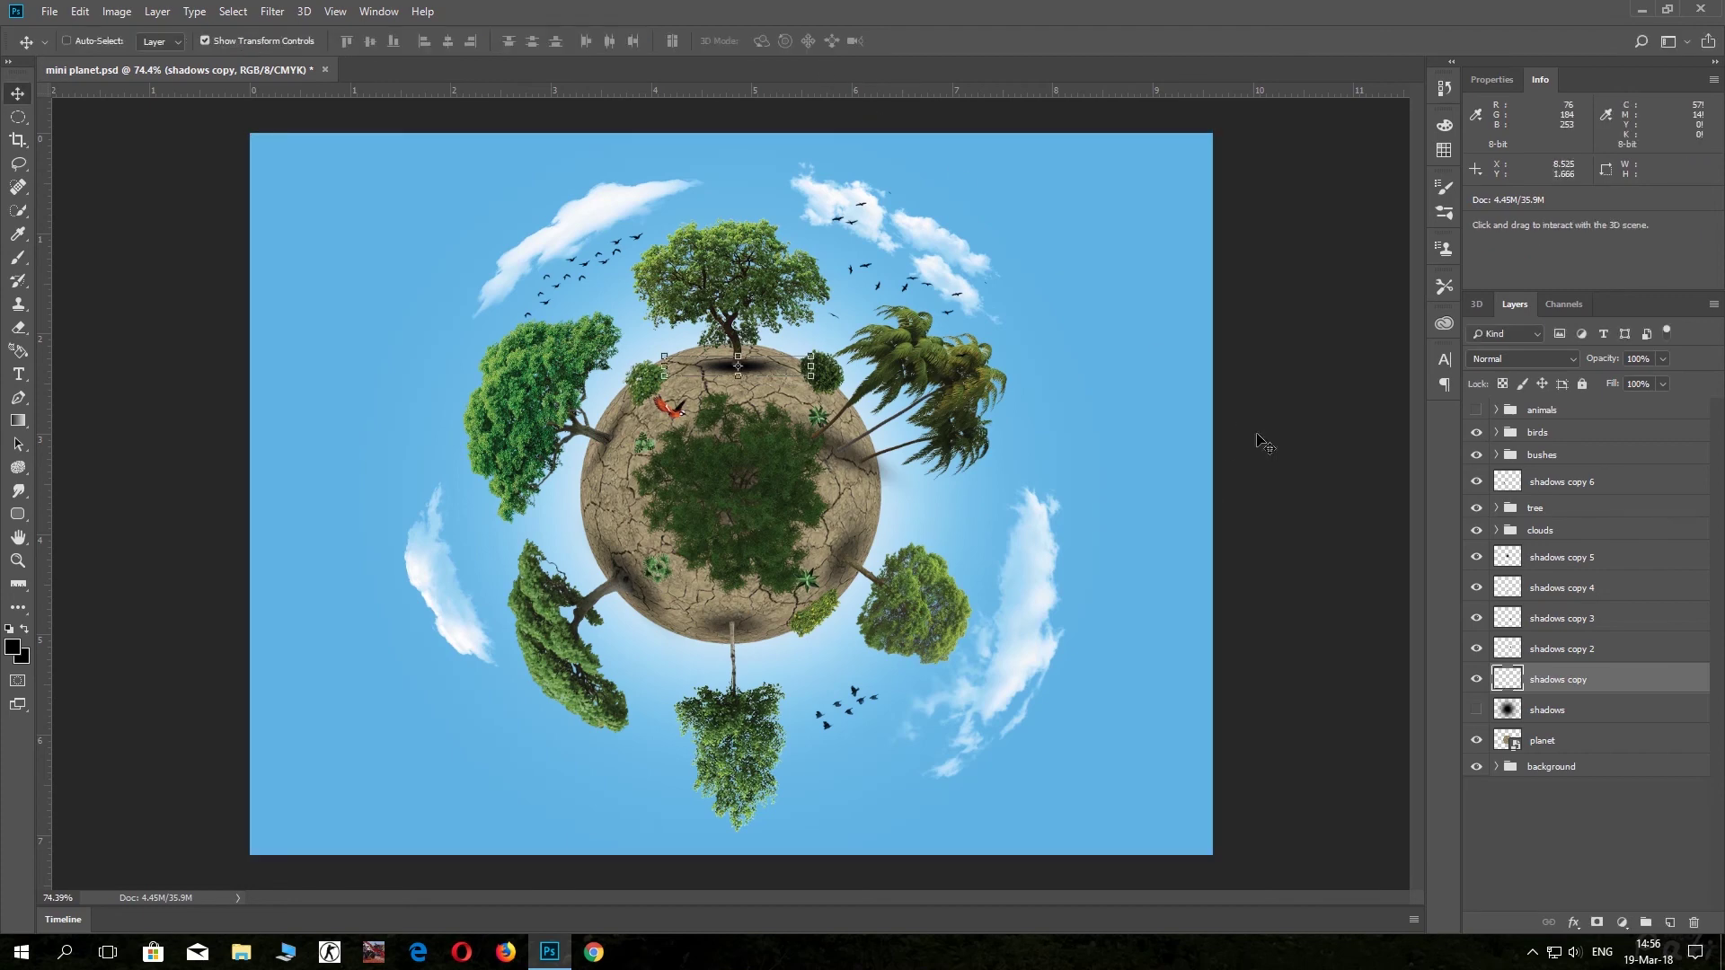
click(1617, 361)
text(56)
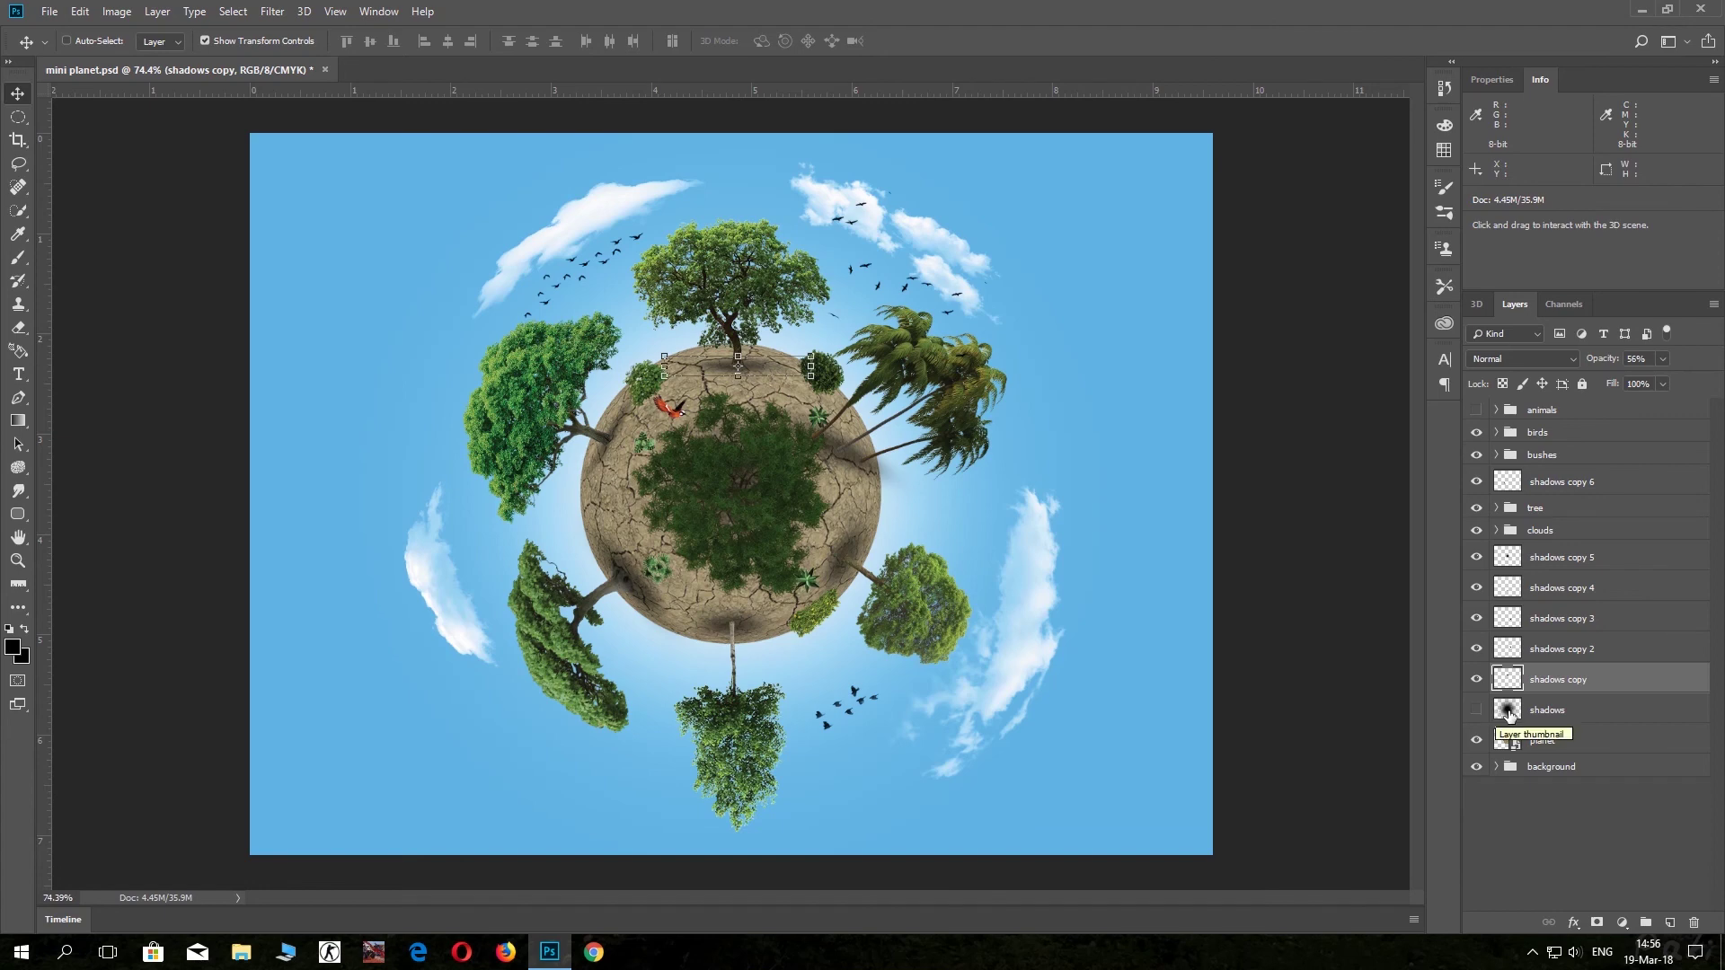
Show the original shadows layer and delete its dark fill, leaving it empty.
click(1510, 713)
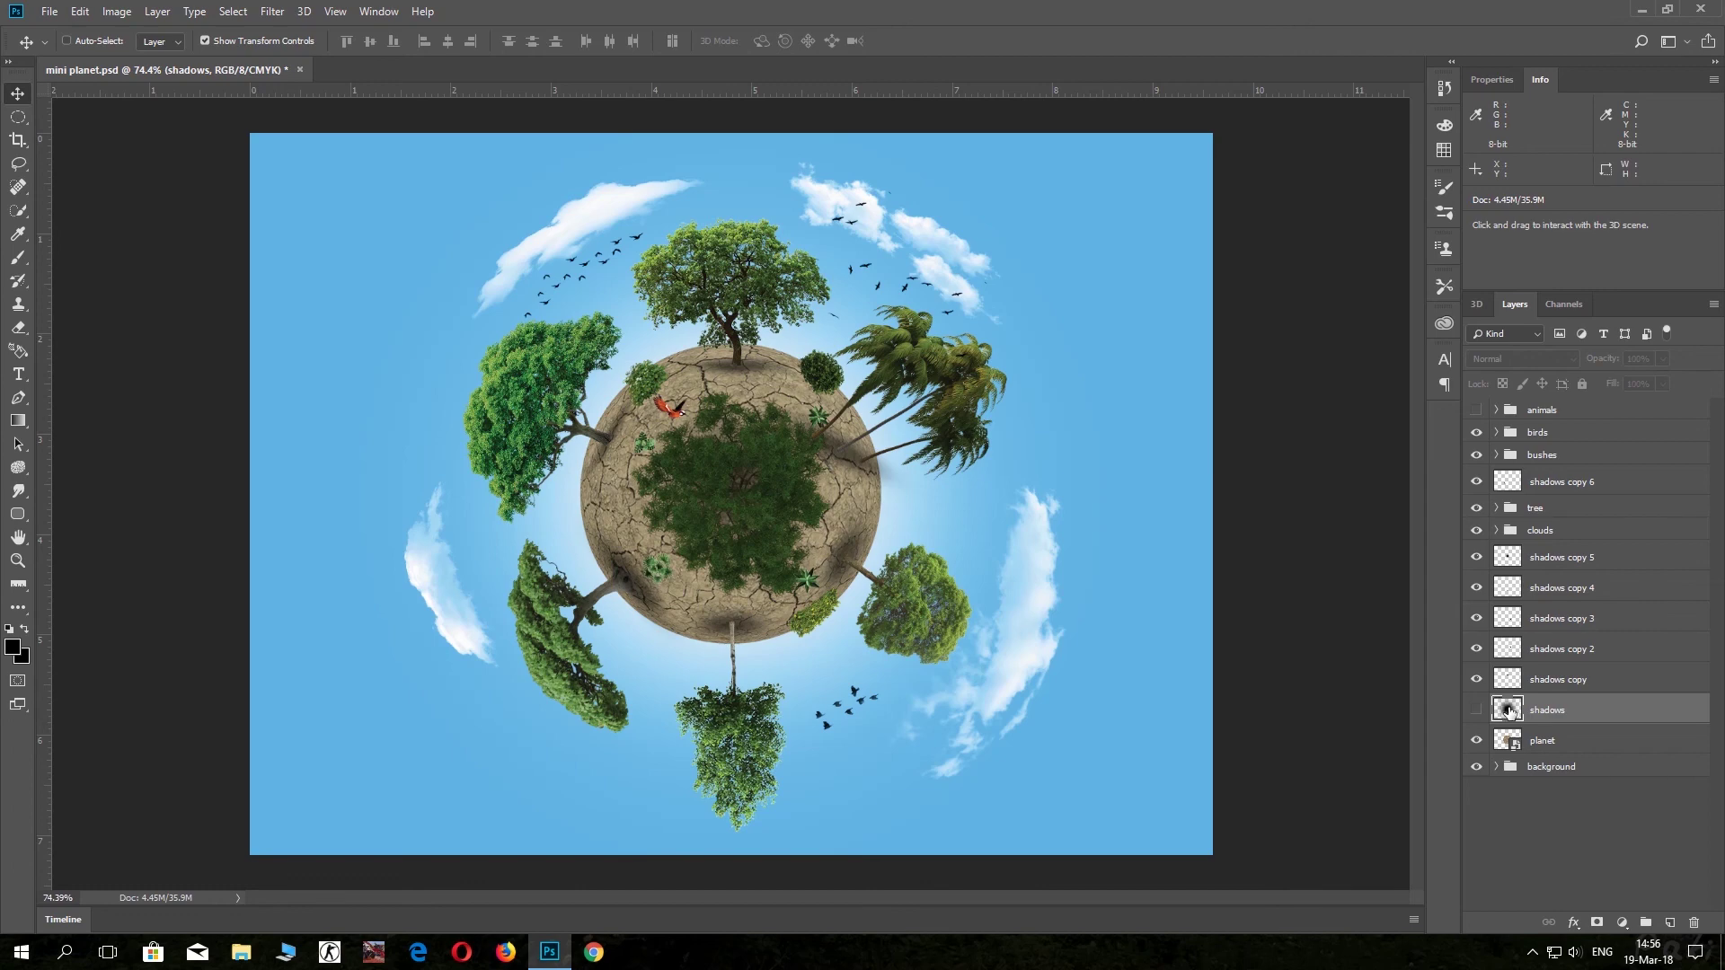
click(1476, 710)
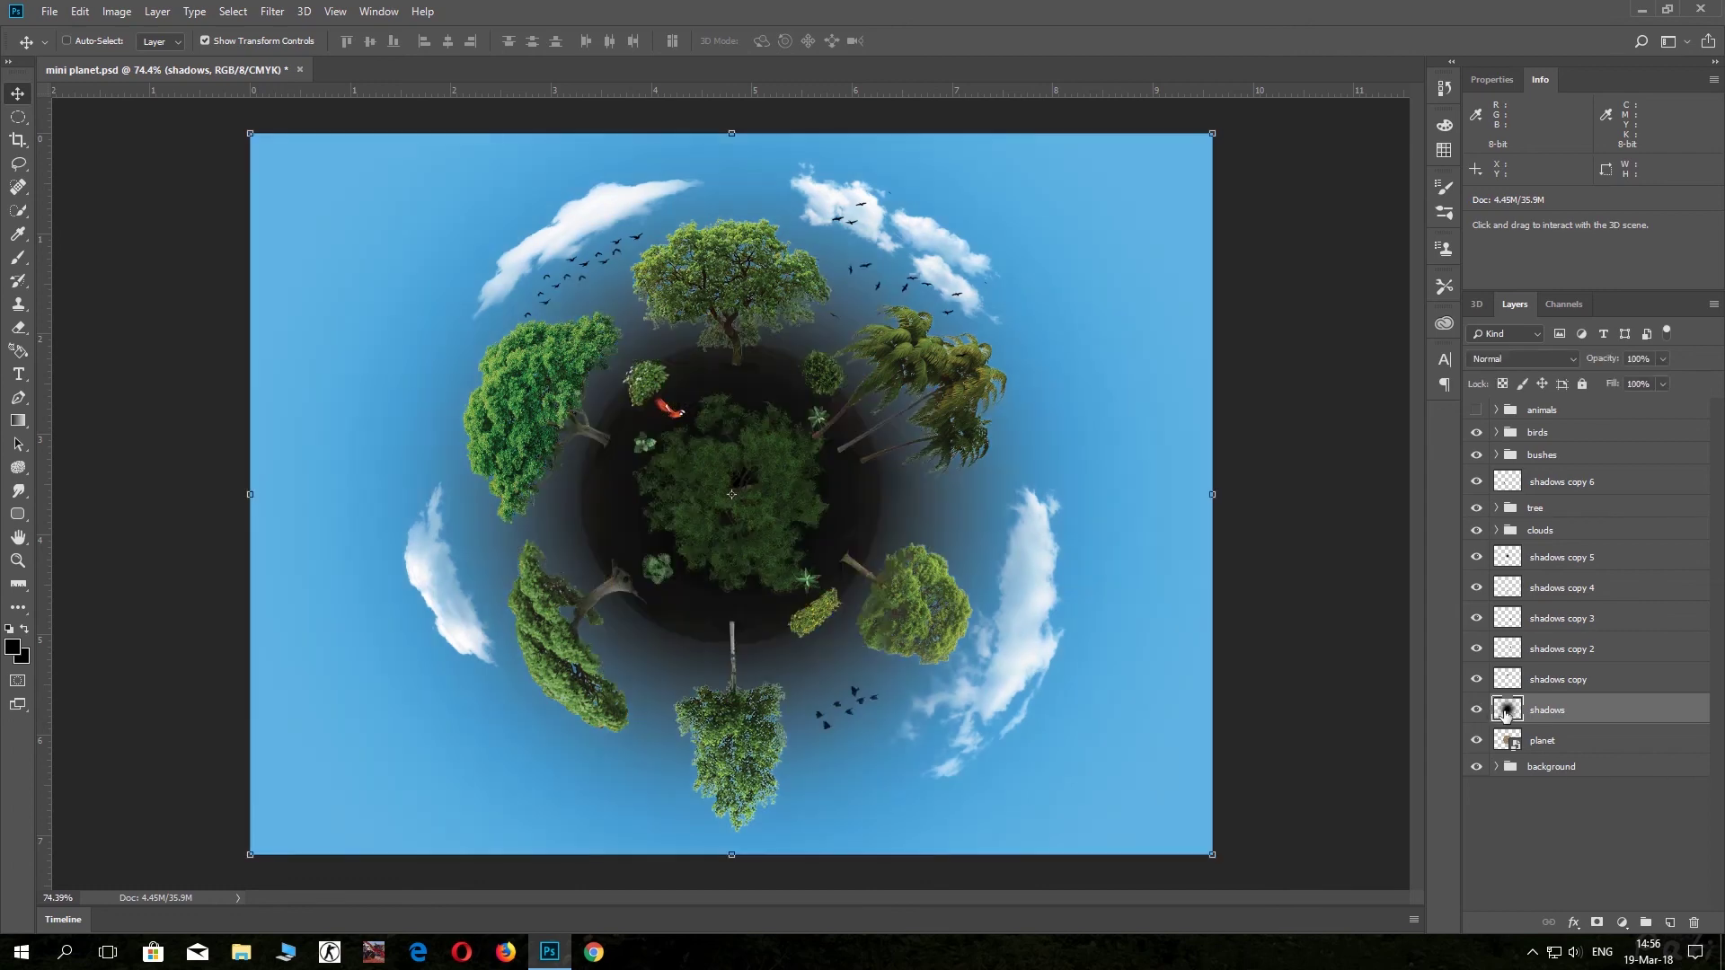
ctrl+click(1506, 713)
key(Delete)
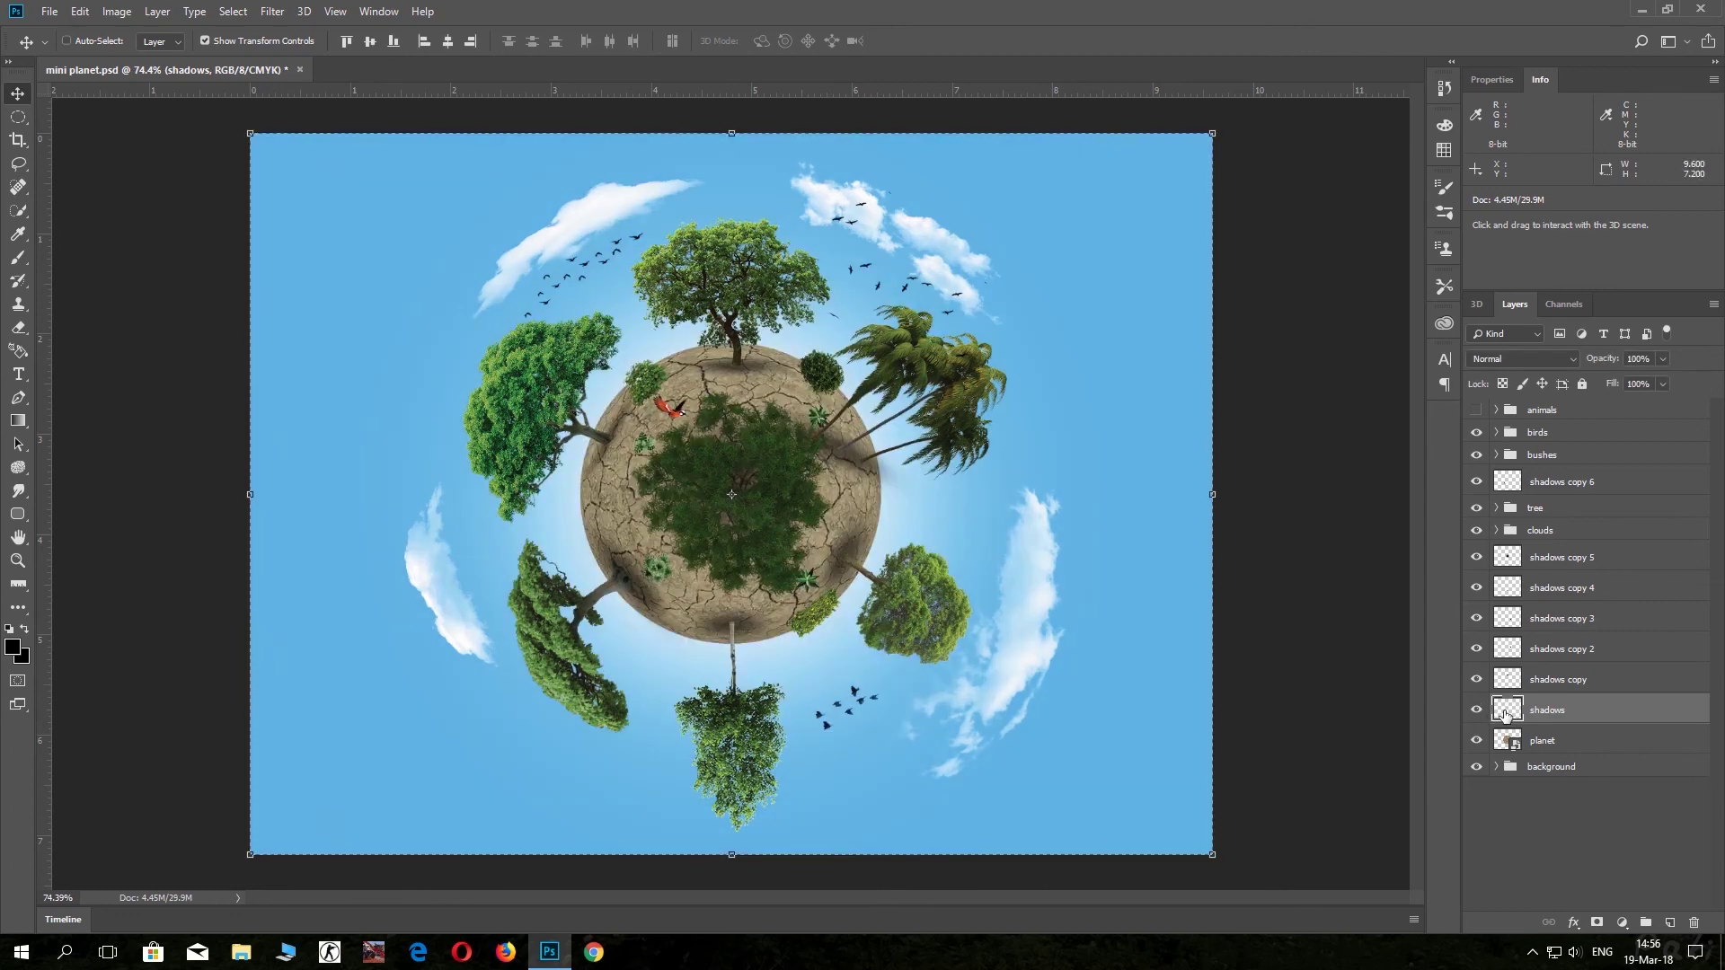
drag(1507, 712, 1509, 716)
key(ctrl+d)
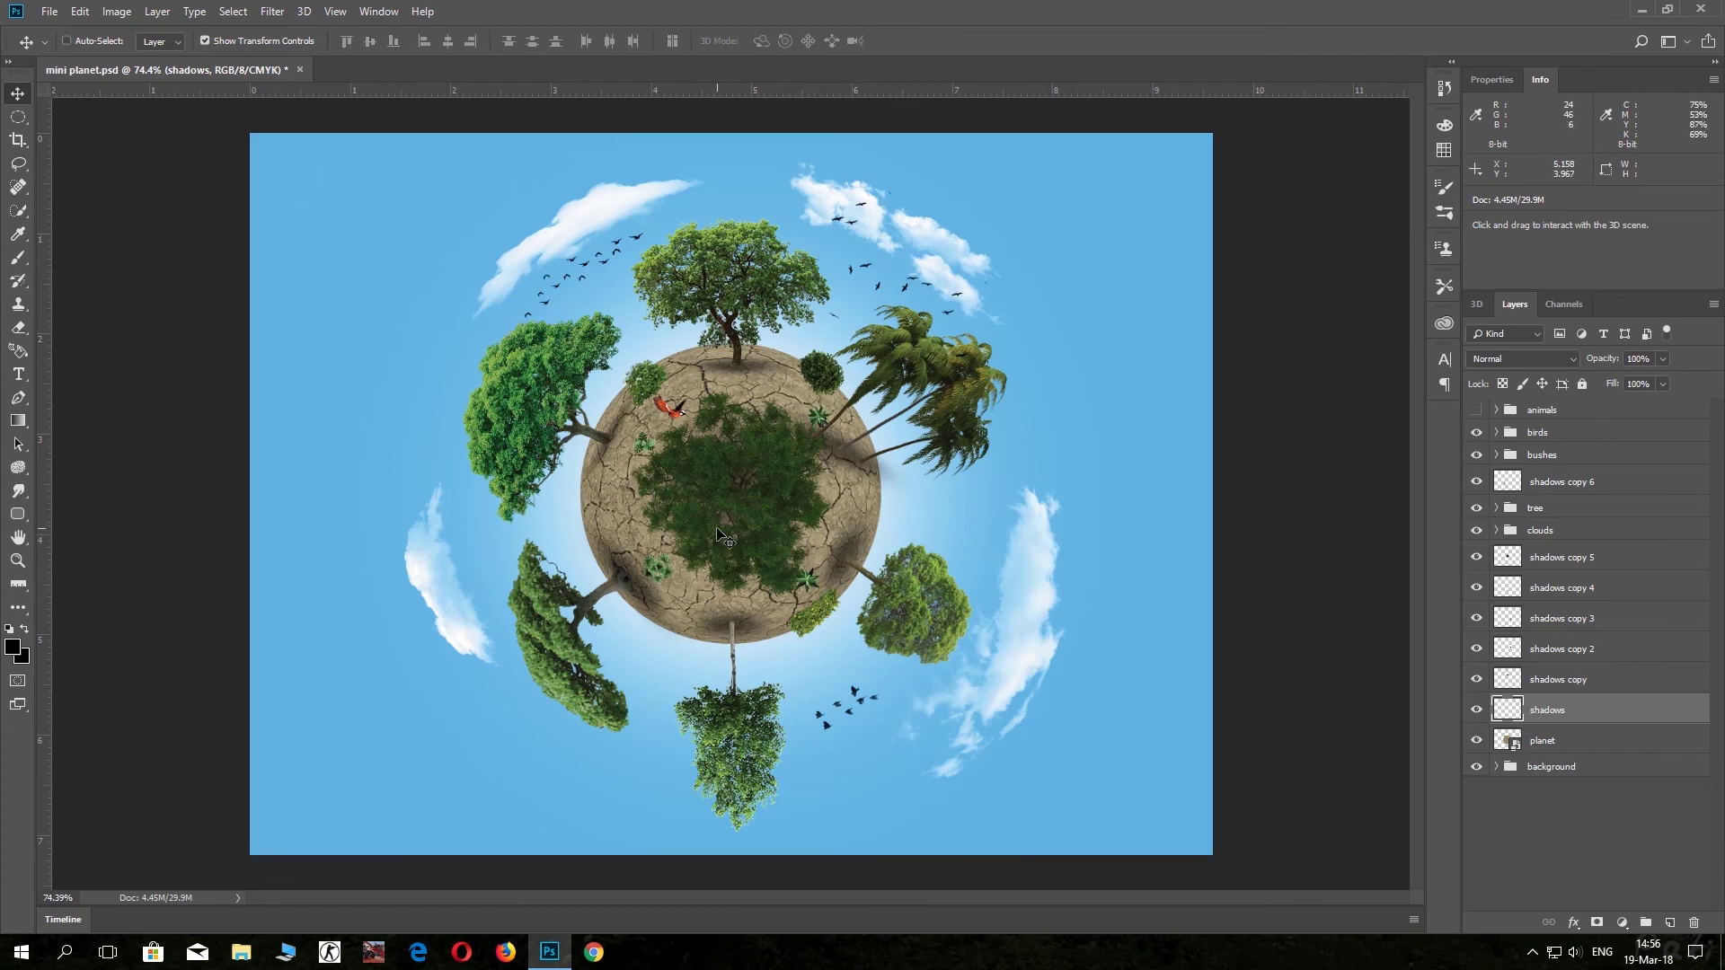
Paint faint shadows with a small 36%-opacity black brush along the planet's right edge and by the lower bush.
key(b)
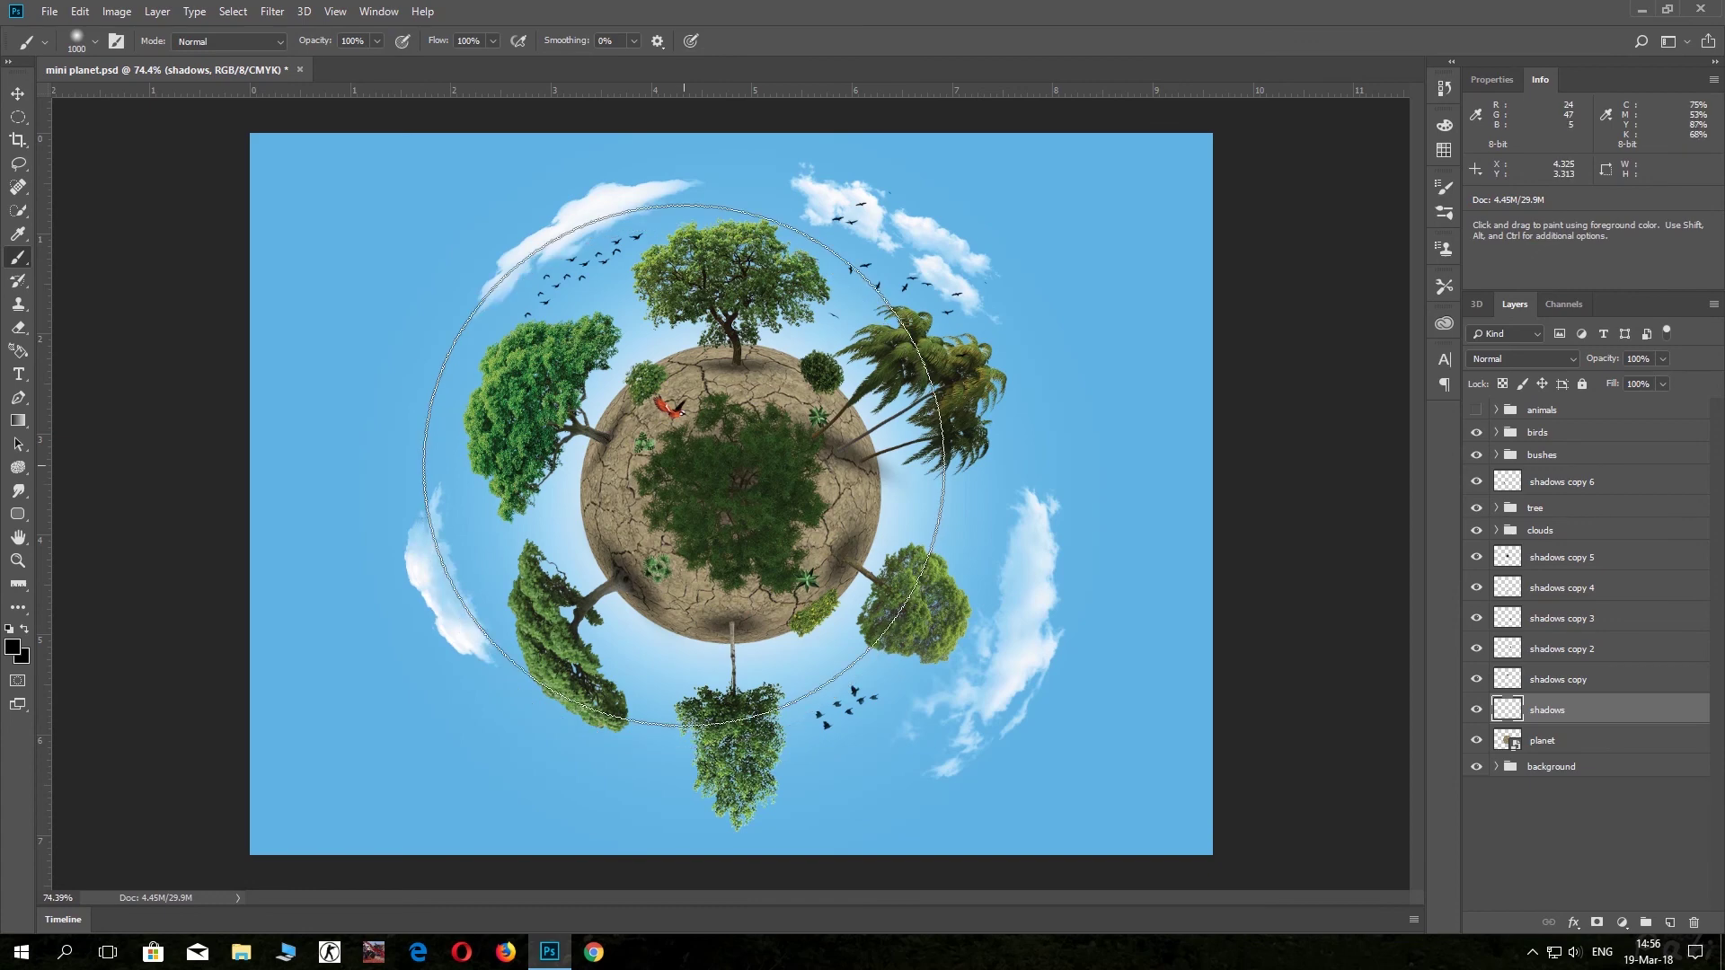
key(bracketleft)
key(bracketleft)
key(bracketleft)
key(bracketleft)
key(bracketleft)
key(bracketleft)
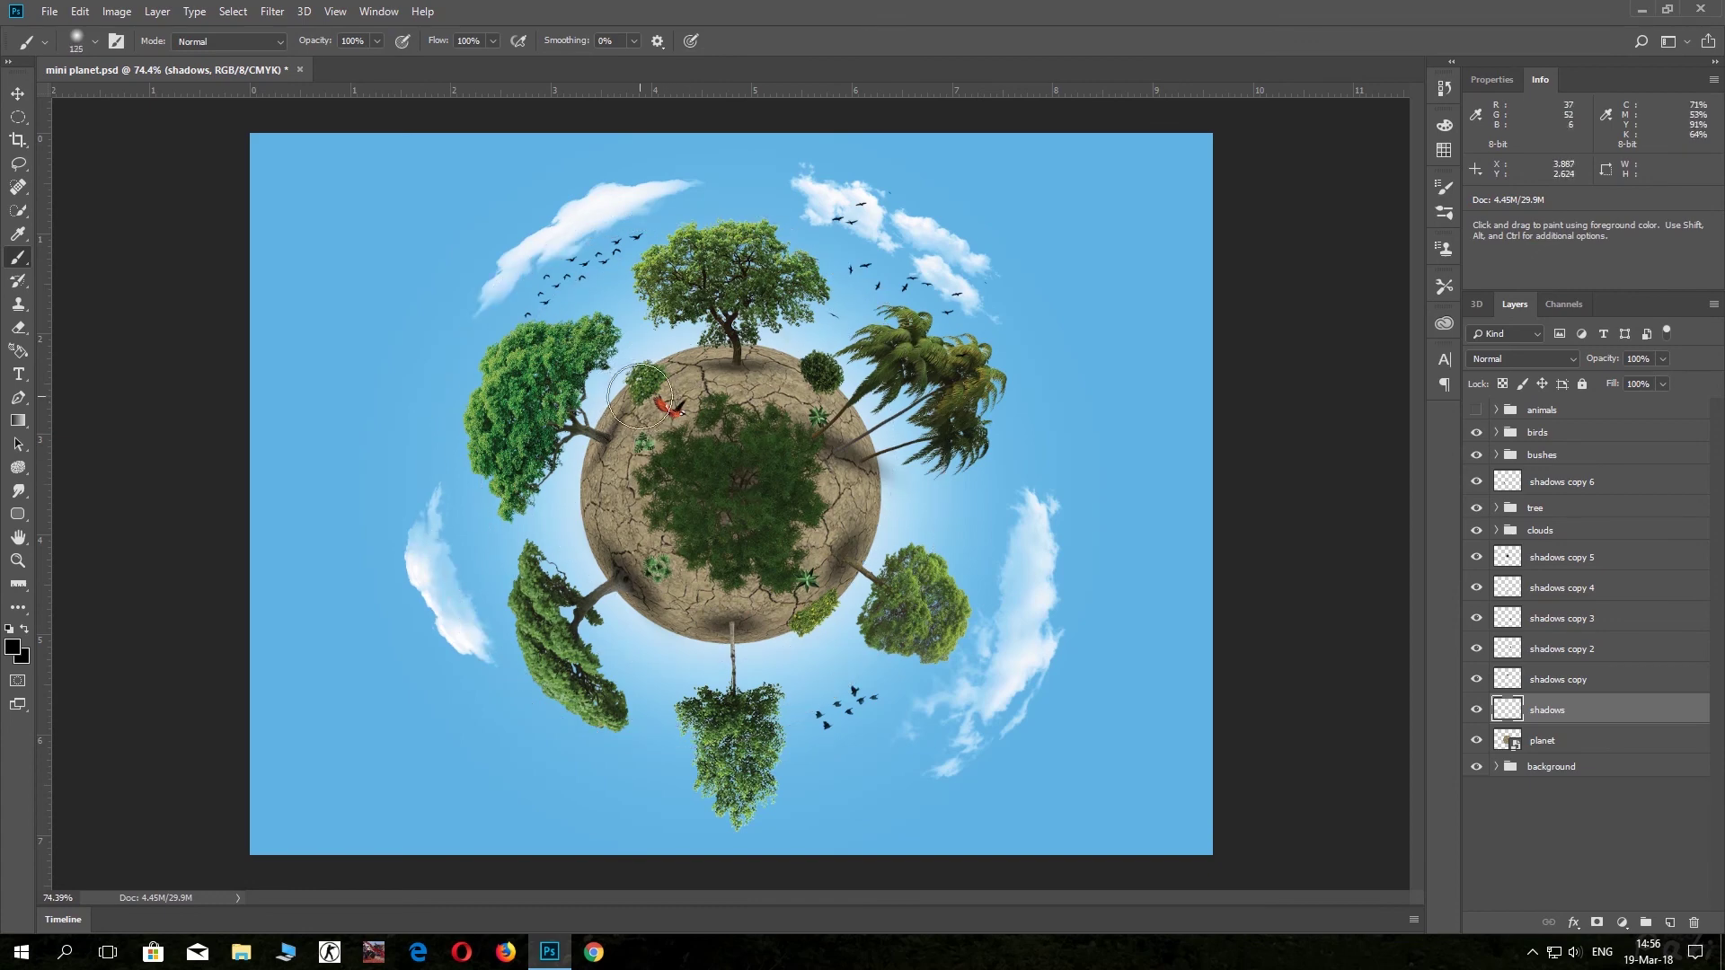
key(bracketleft)
key(bracketleft)
key(bracketleft)
key(bracketleft)
key(bracketleft)
mouse_move(319, 42)
mouse_down()
mouse_move(243, 40)
mouse_move(259, 39)
mouse_up()
drag(822, 387, 816, 605)
key(bracketleft)
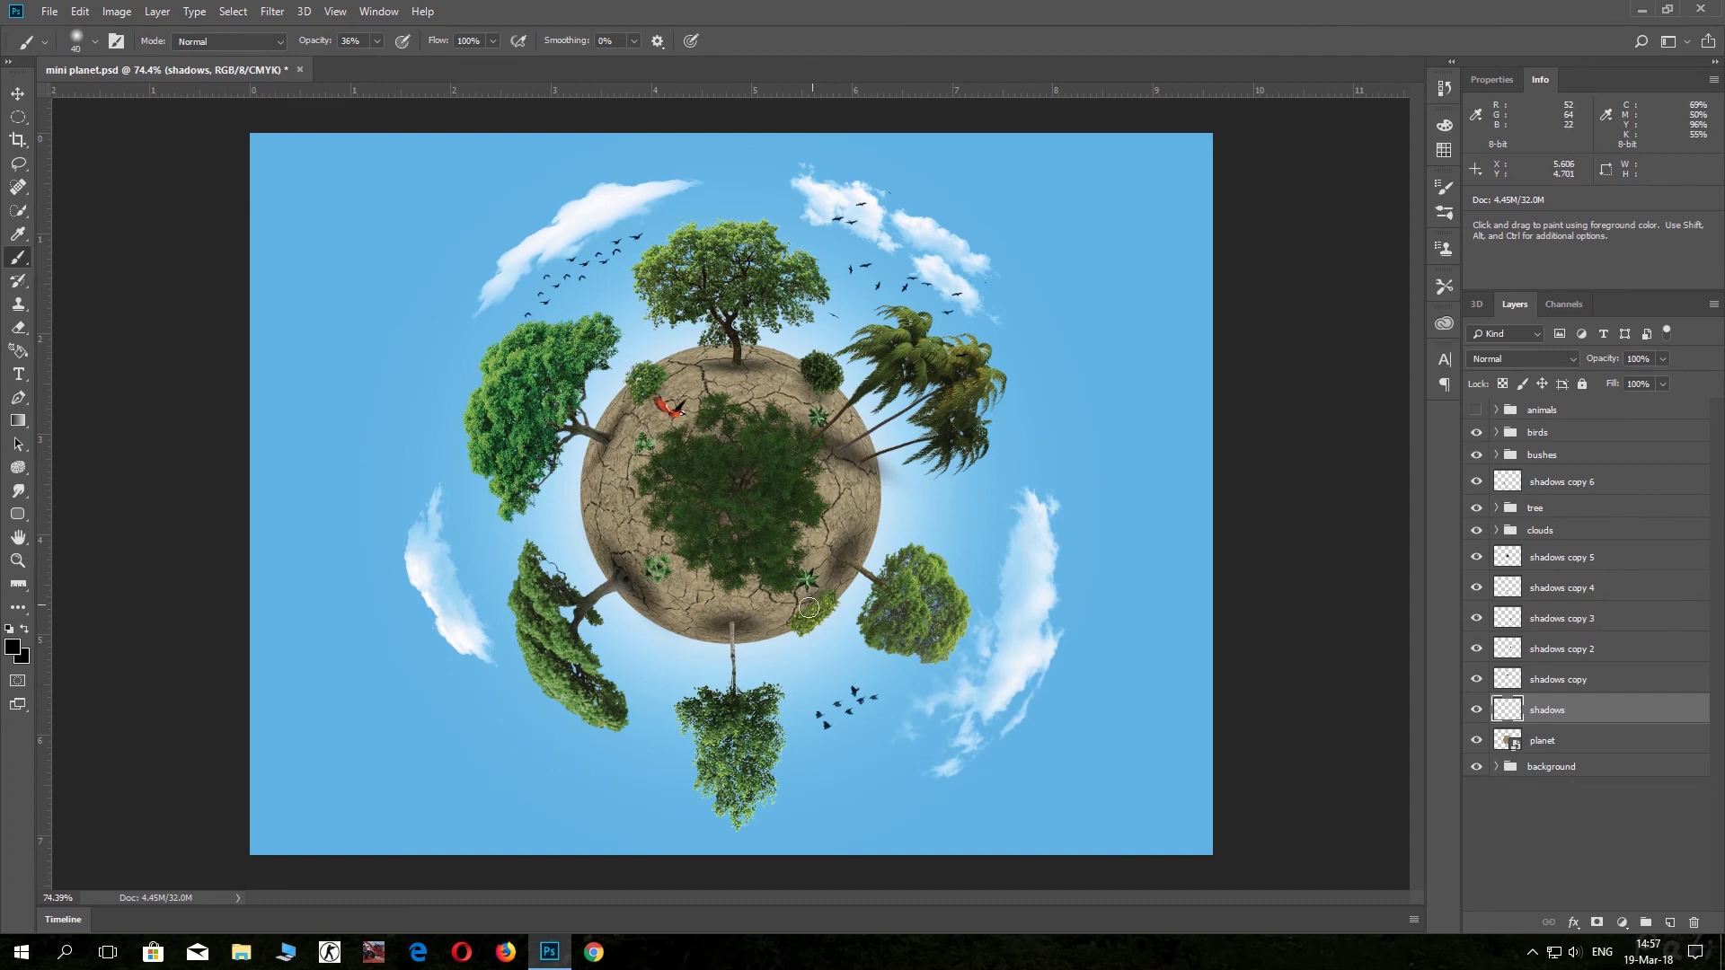
click(659, 566)
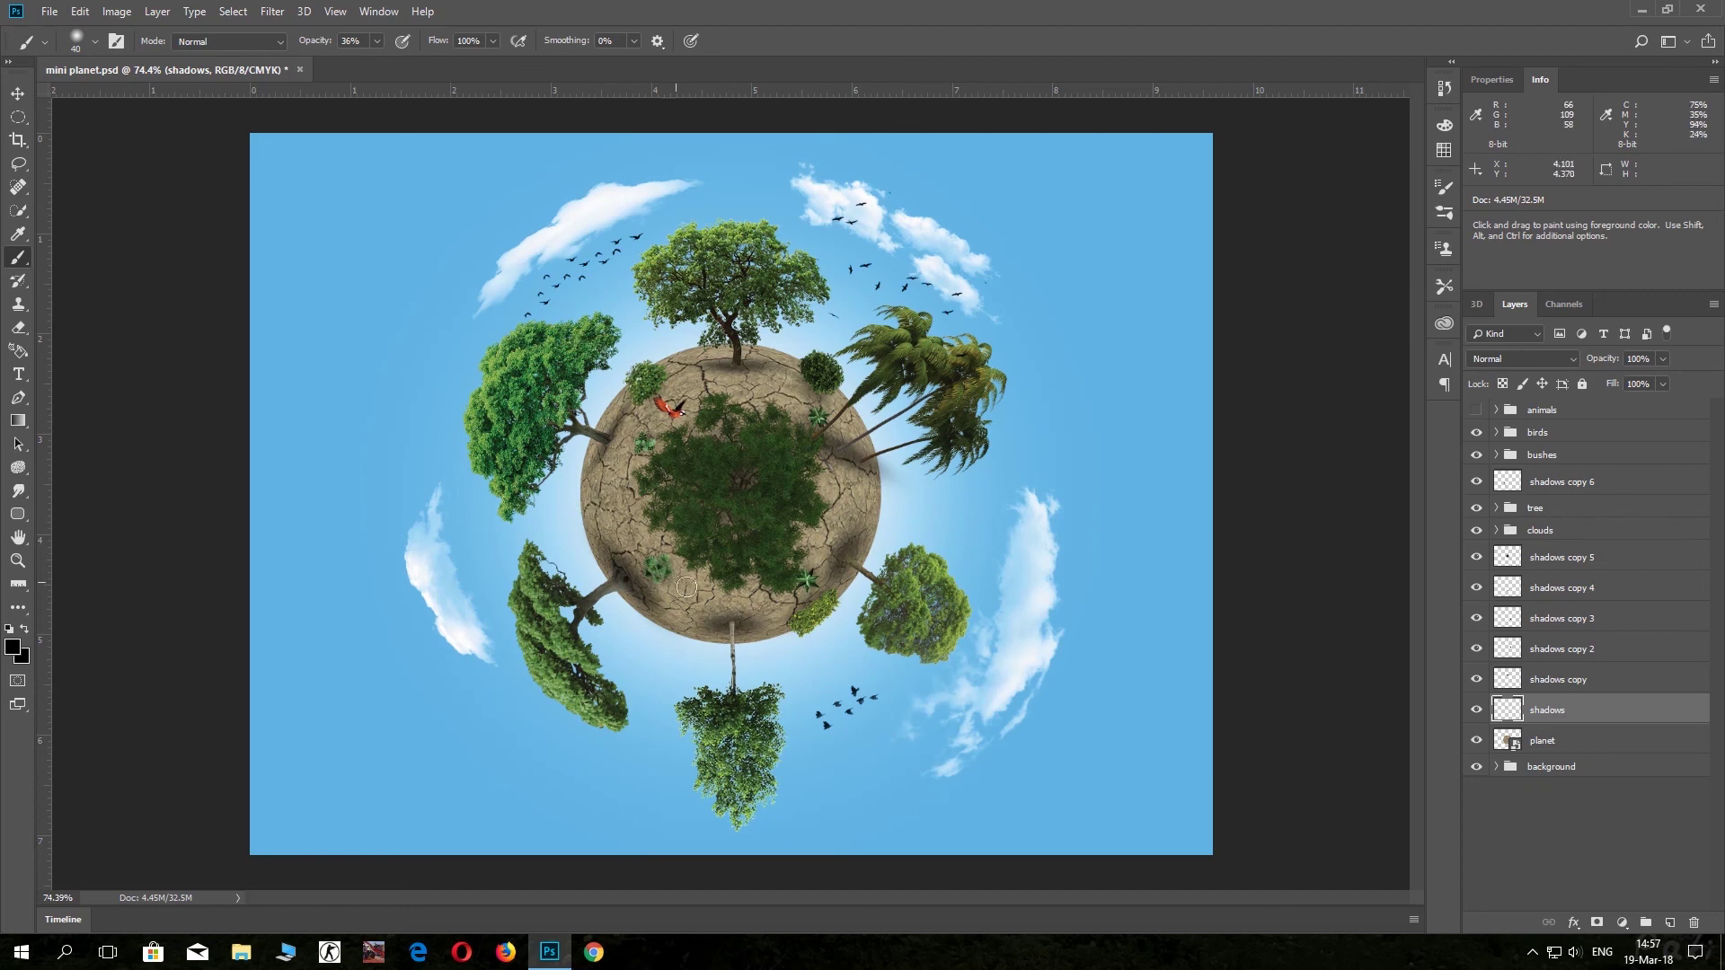
Show the animals group and brush soft shadows under the giraffe's feet and the bottom animal.
click(1477, 410)
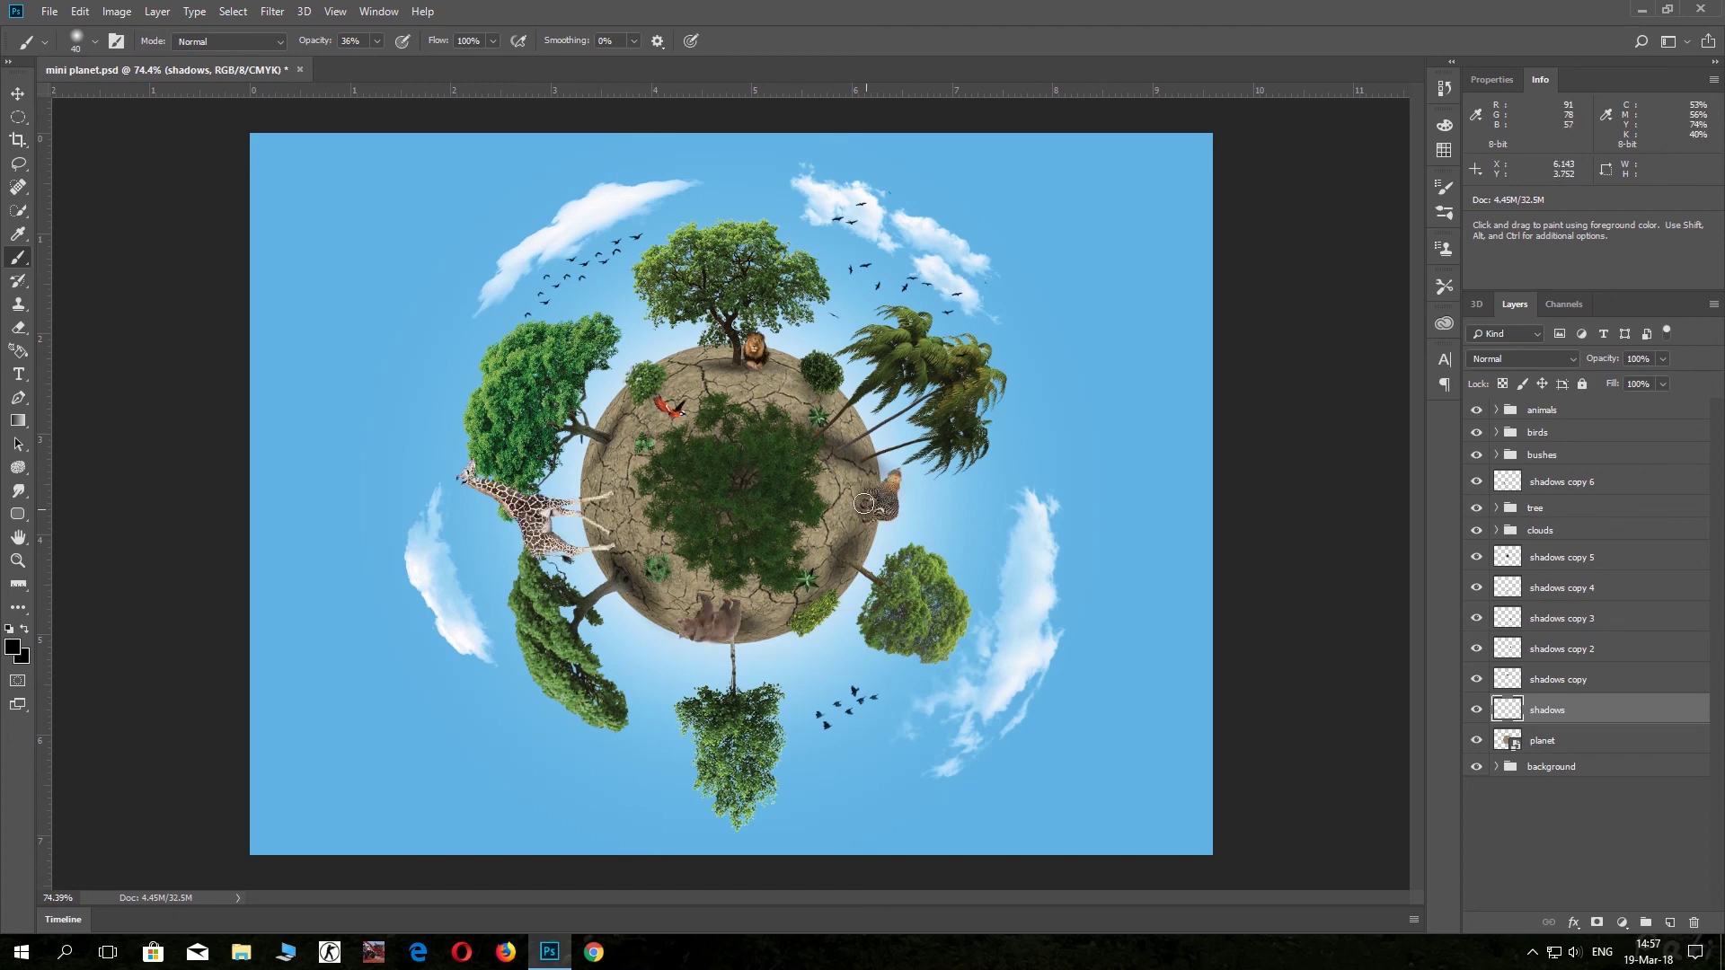
mouse_move(607, 490)
mouse_down()
mouse_move(609, 540)
mouse_move(613, 494)
mouse_up()
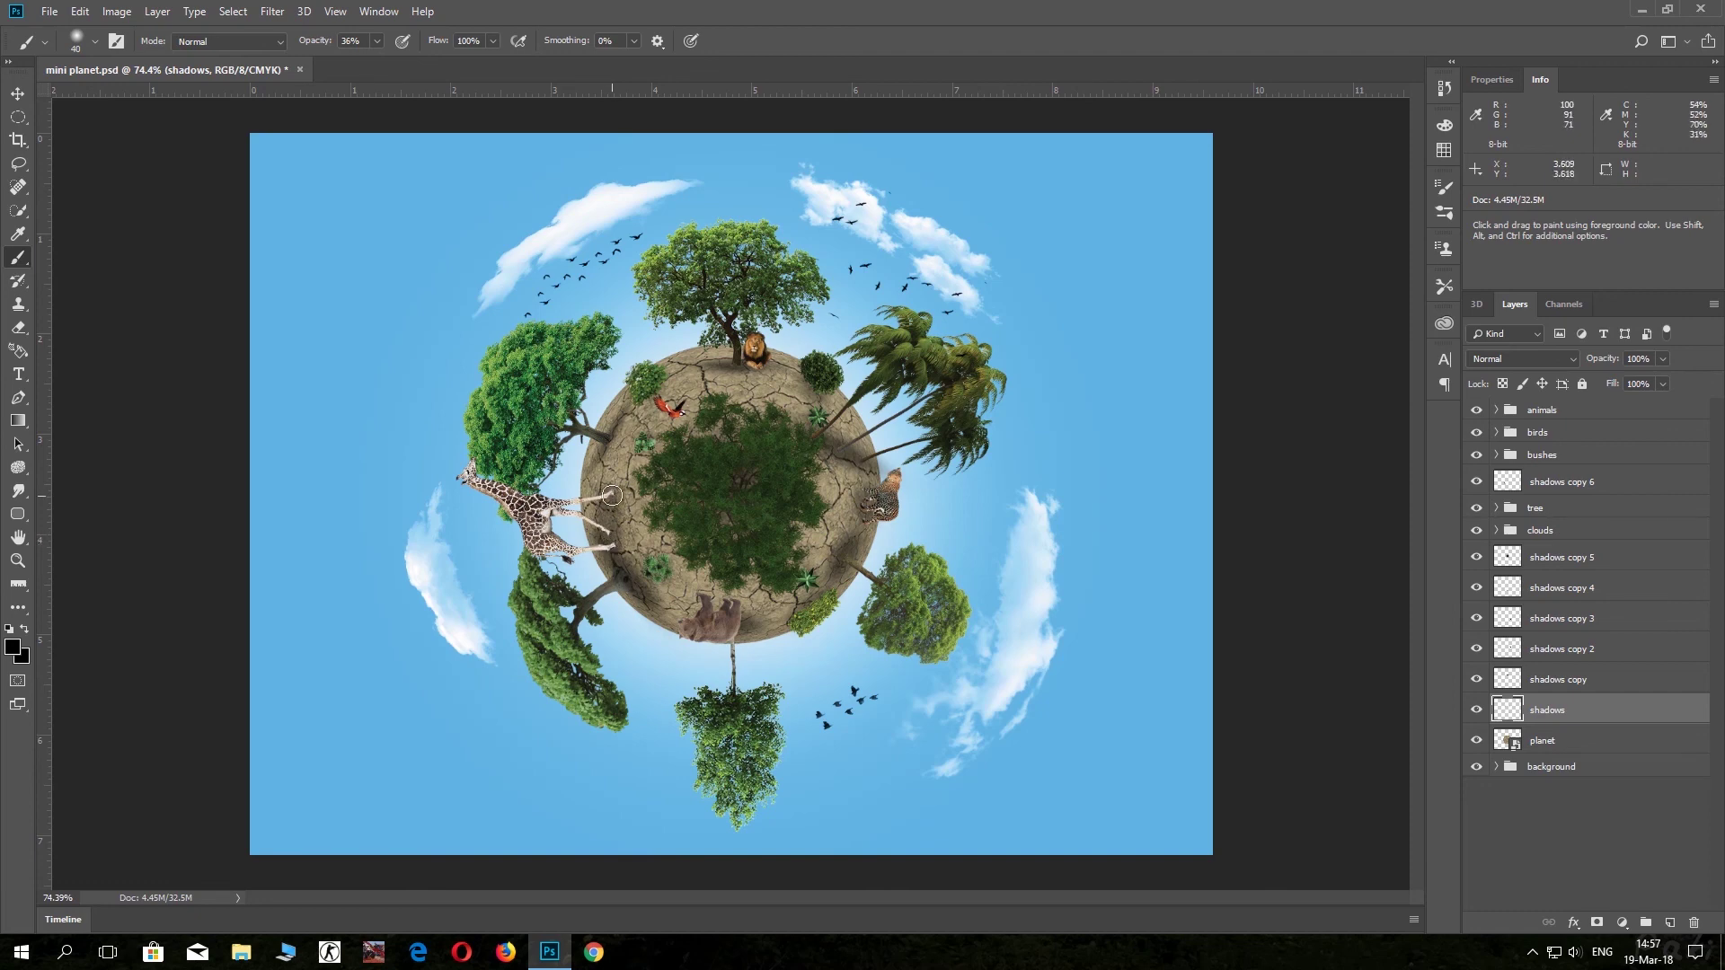
mouse_move(734, 580)
mouse_down()
mouse_move(710, 634)
mouse_move(755, 644)
mouse_up()
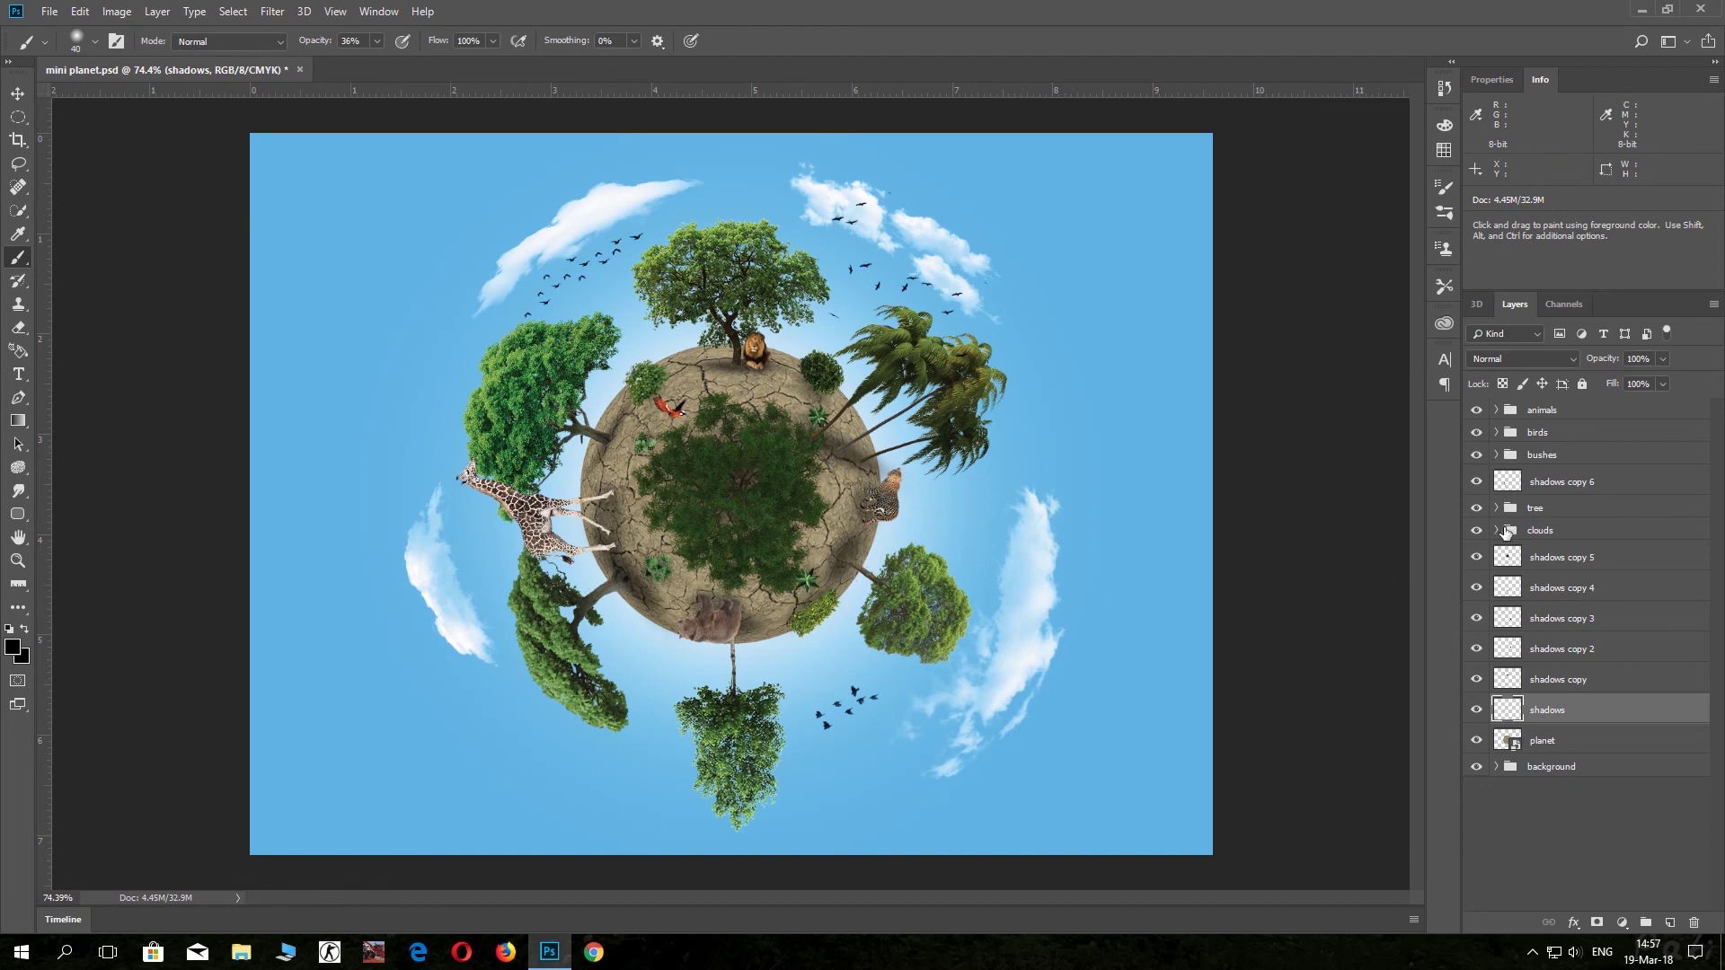
click(1496, 531)
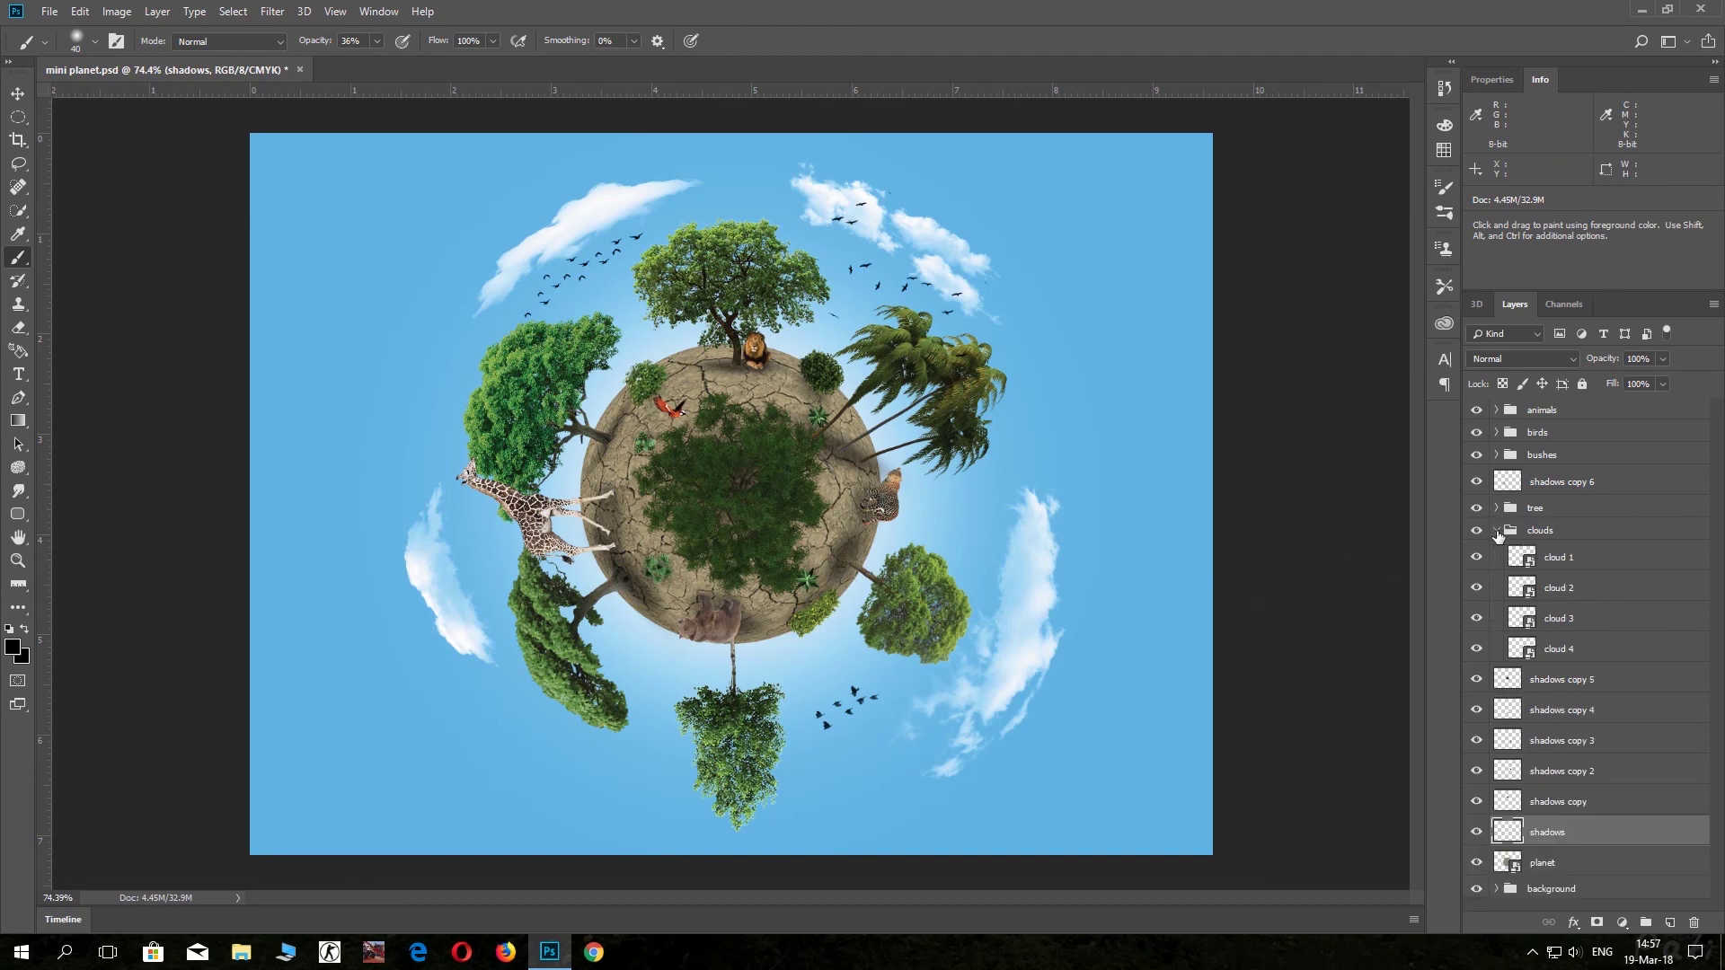
click(1496, 531)
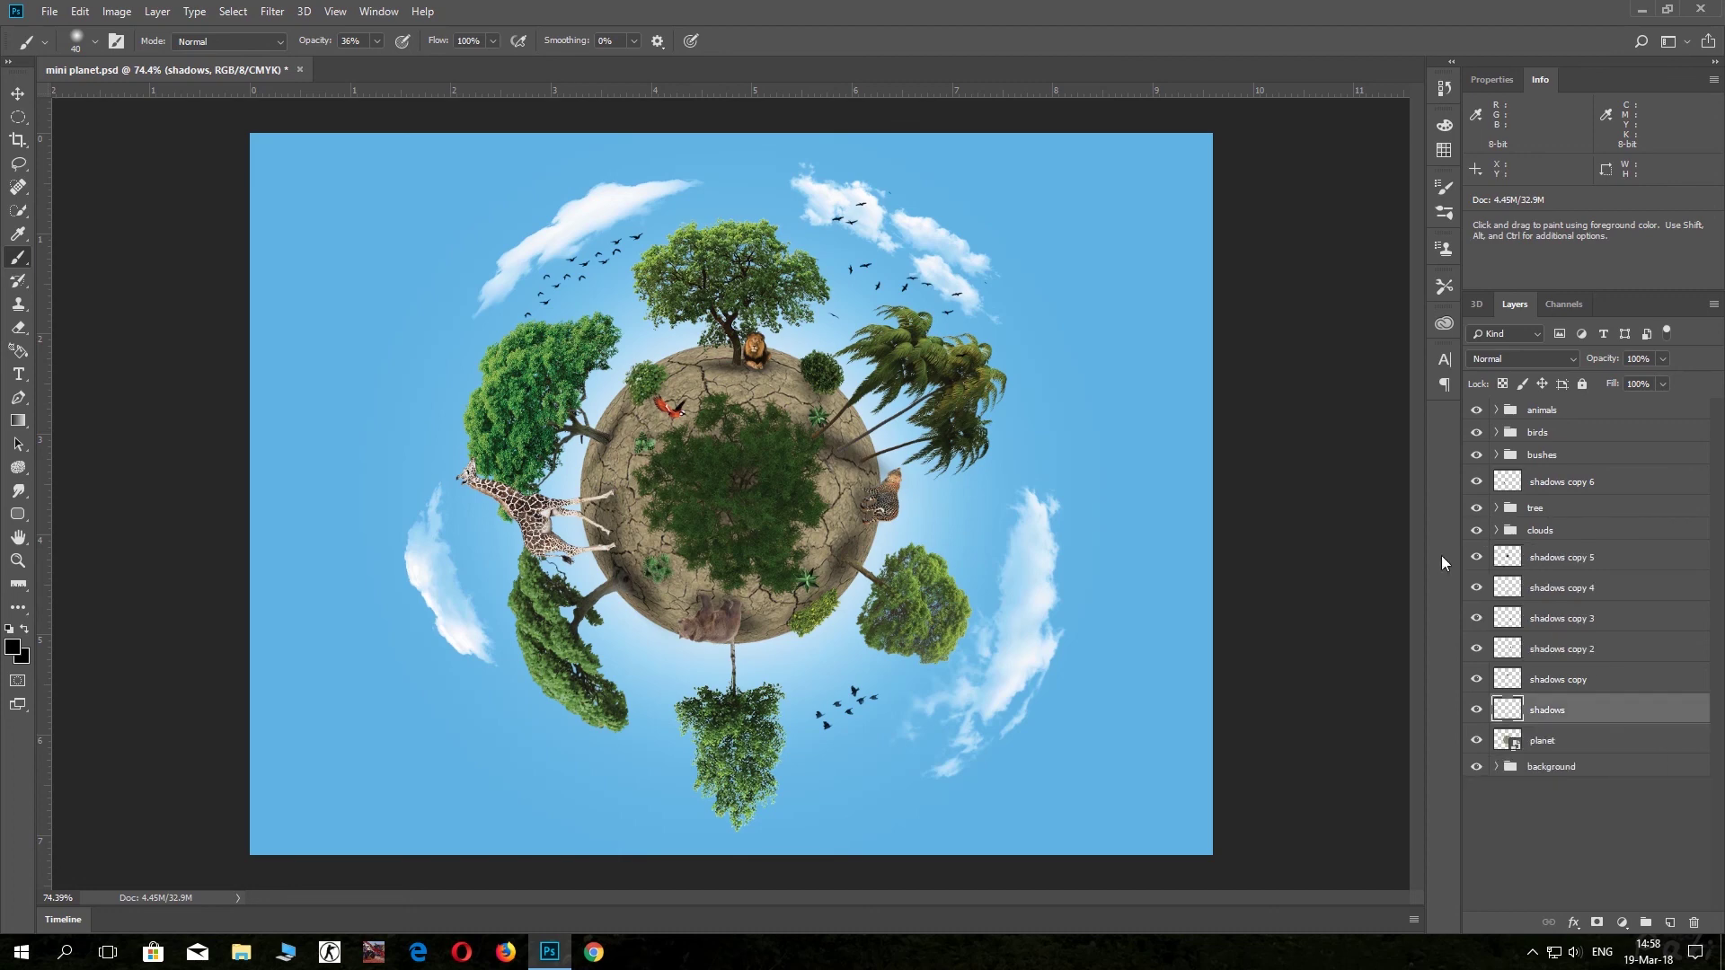
key(shift)
Clip the shadows, shadows copy and shadows copy 2 layers to the planet.
right_click(1568, 716)
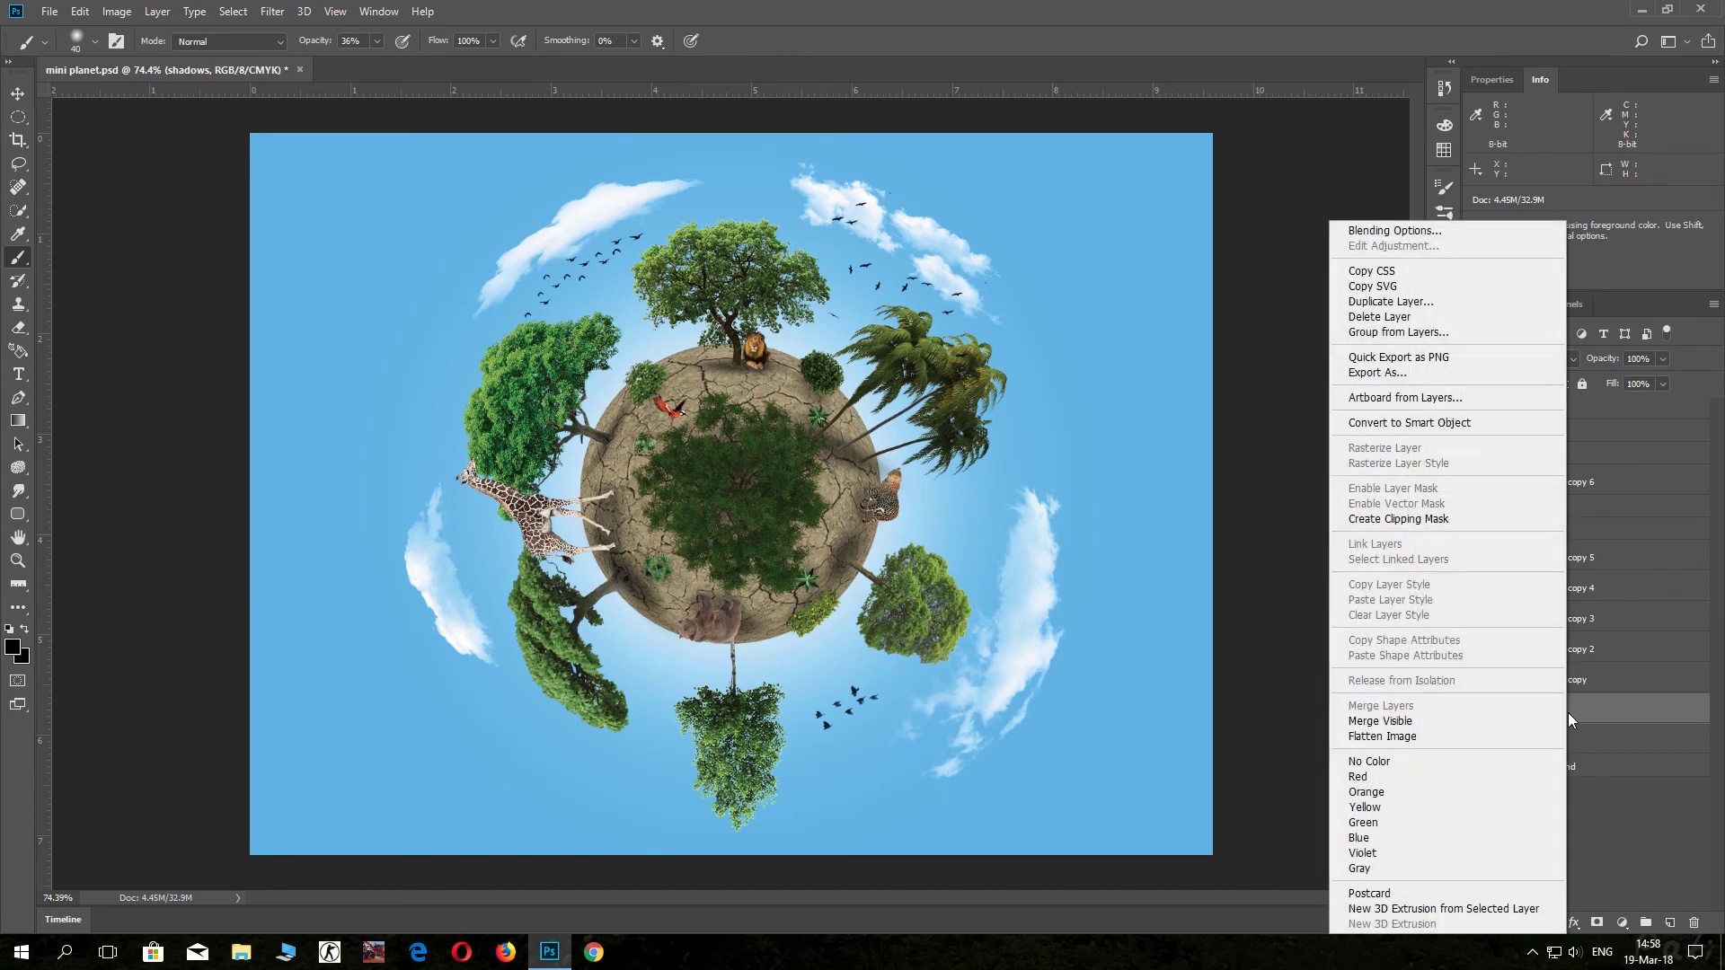
click(1435, 523)
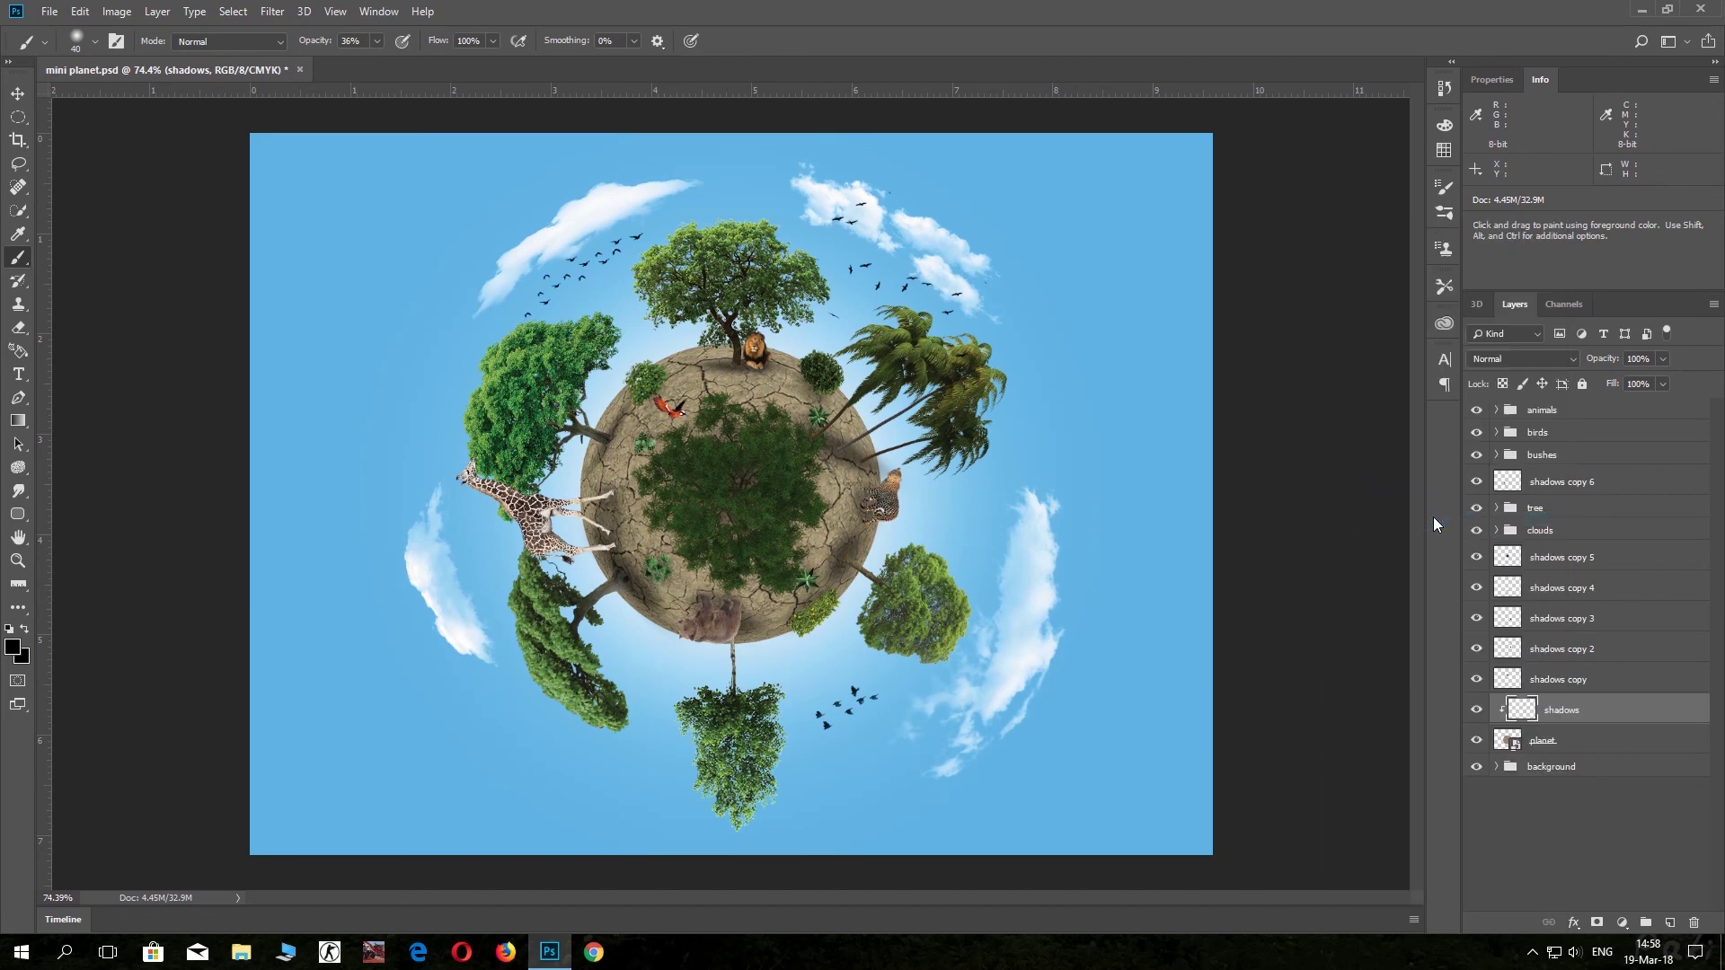
click(1569, 683)
right_click(1569, 683)
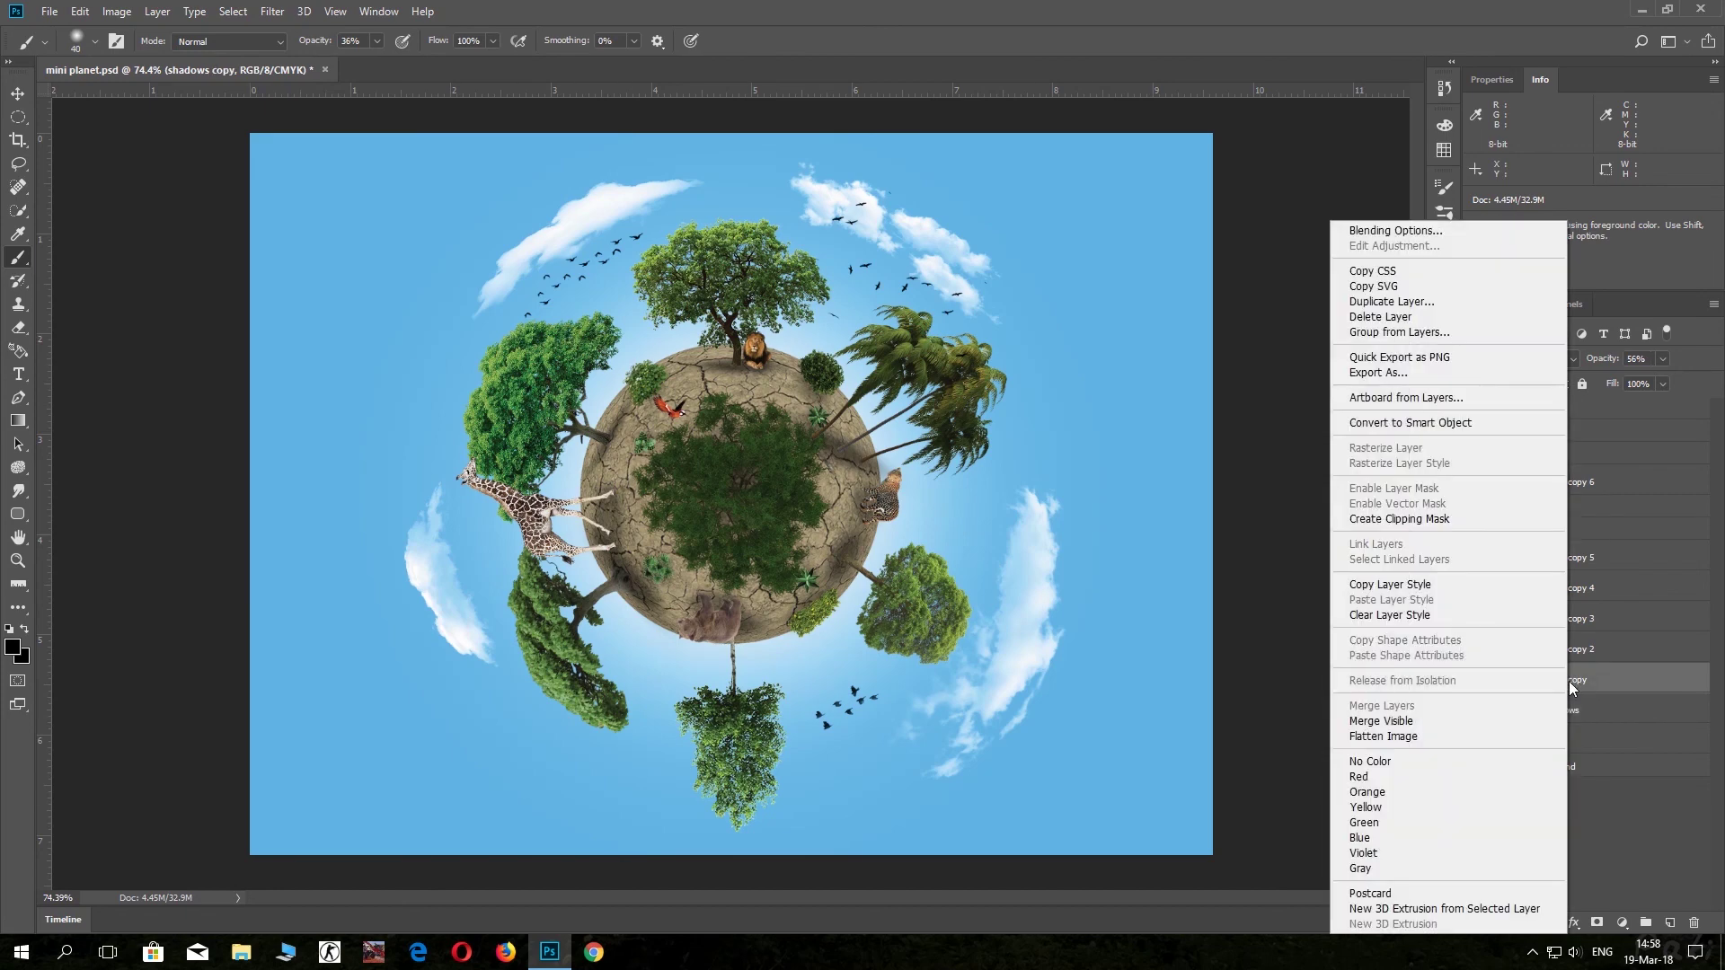
click(1442, 519)
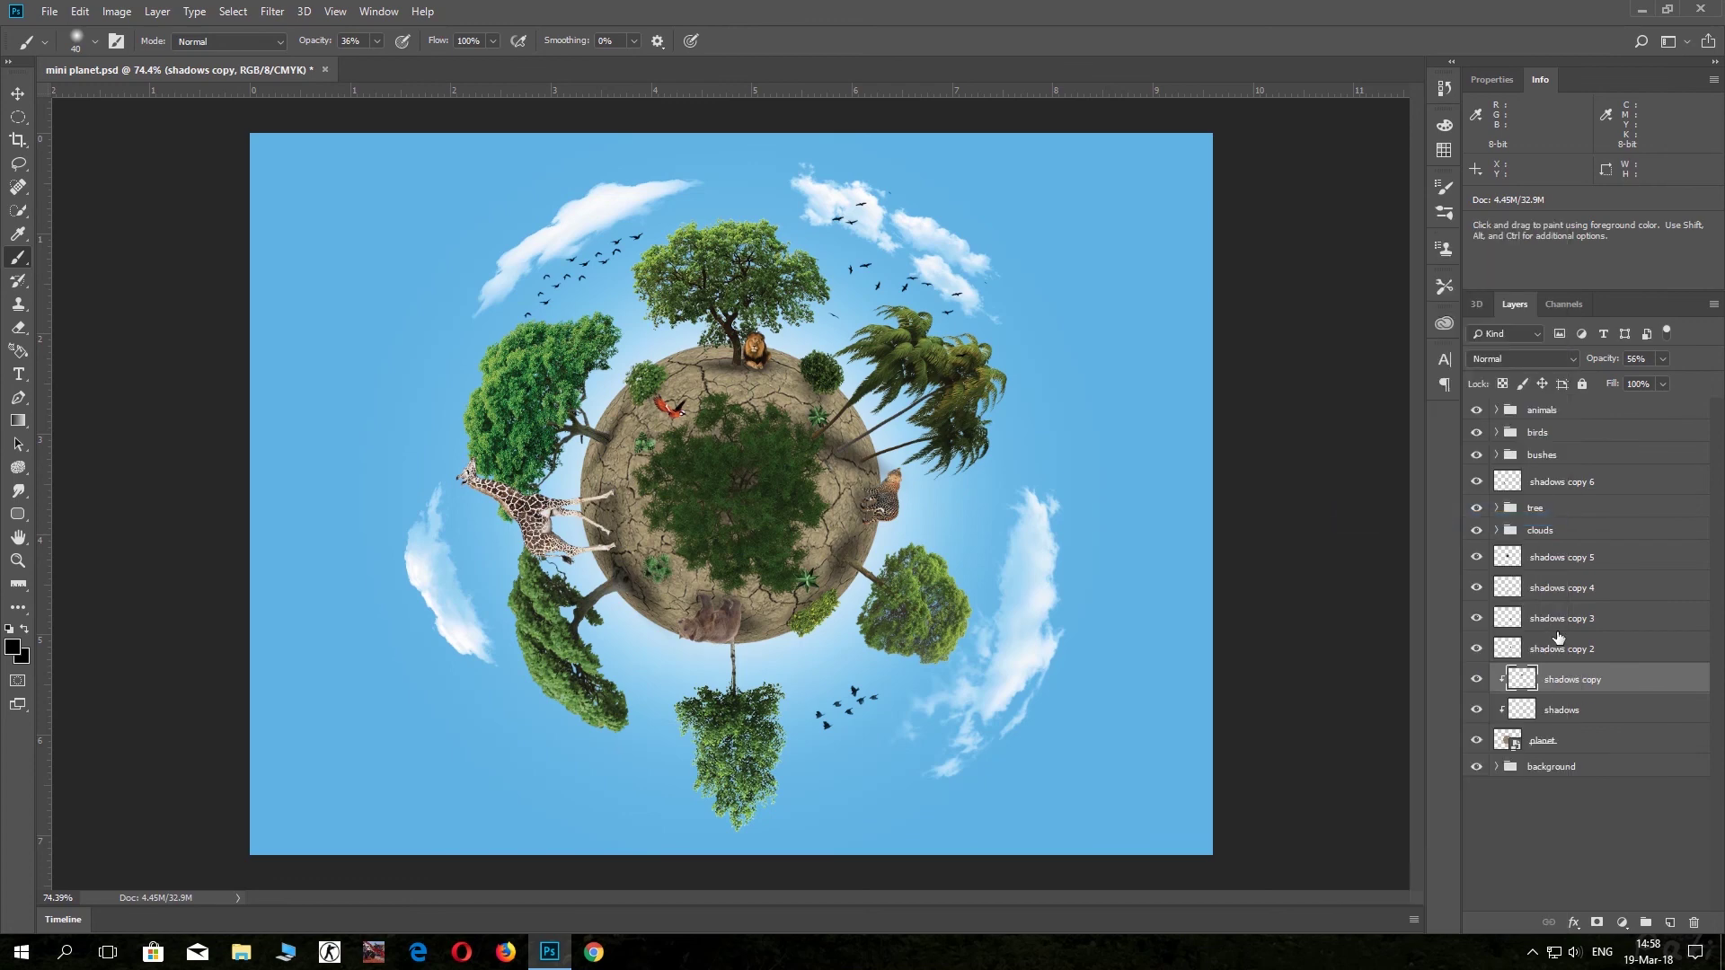
click(1572, 649)
right_click(1572, 649)
click(1444, 521)
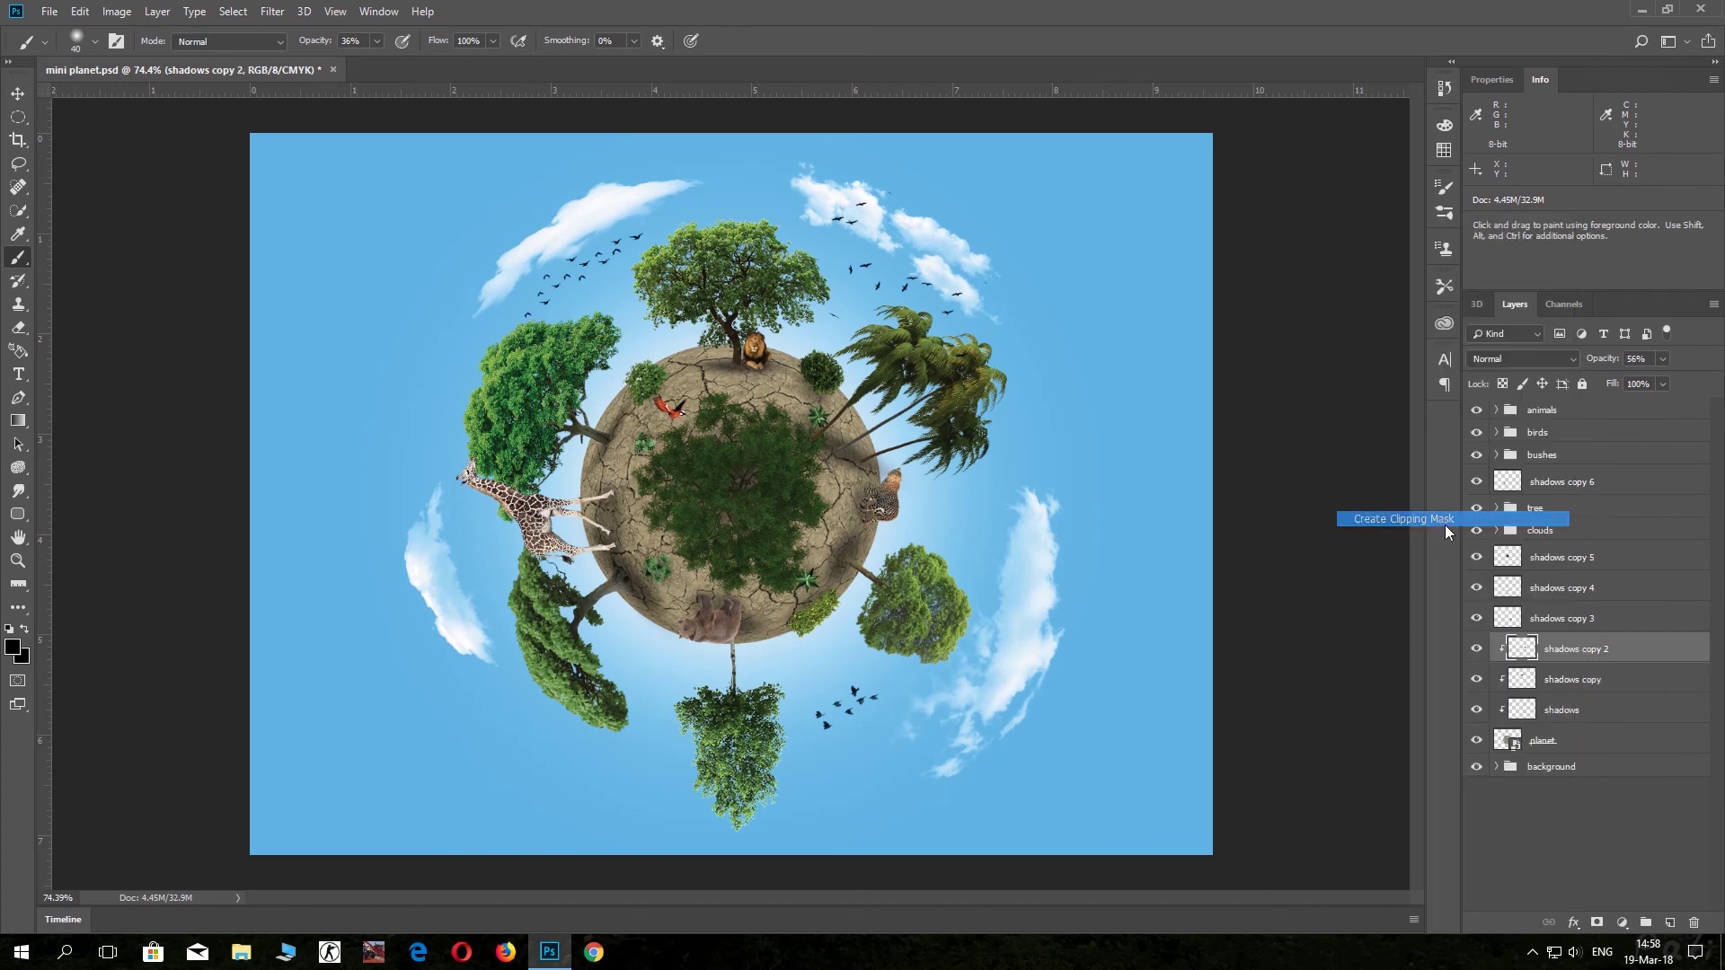
Clip shadows copy 3, shadows copy 4 and shadows copy 5 to the planet.
click(1568, 619)
right_click(1568, 622)
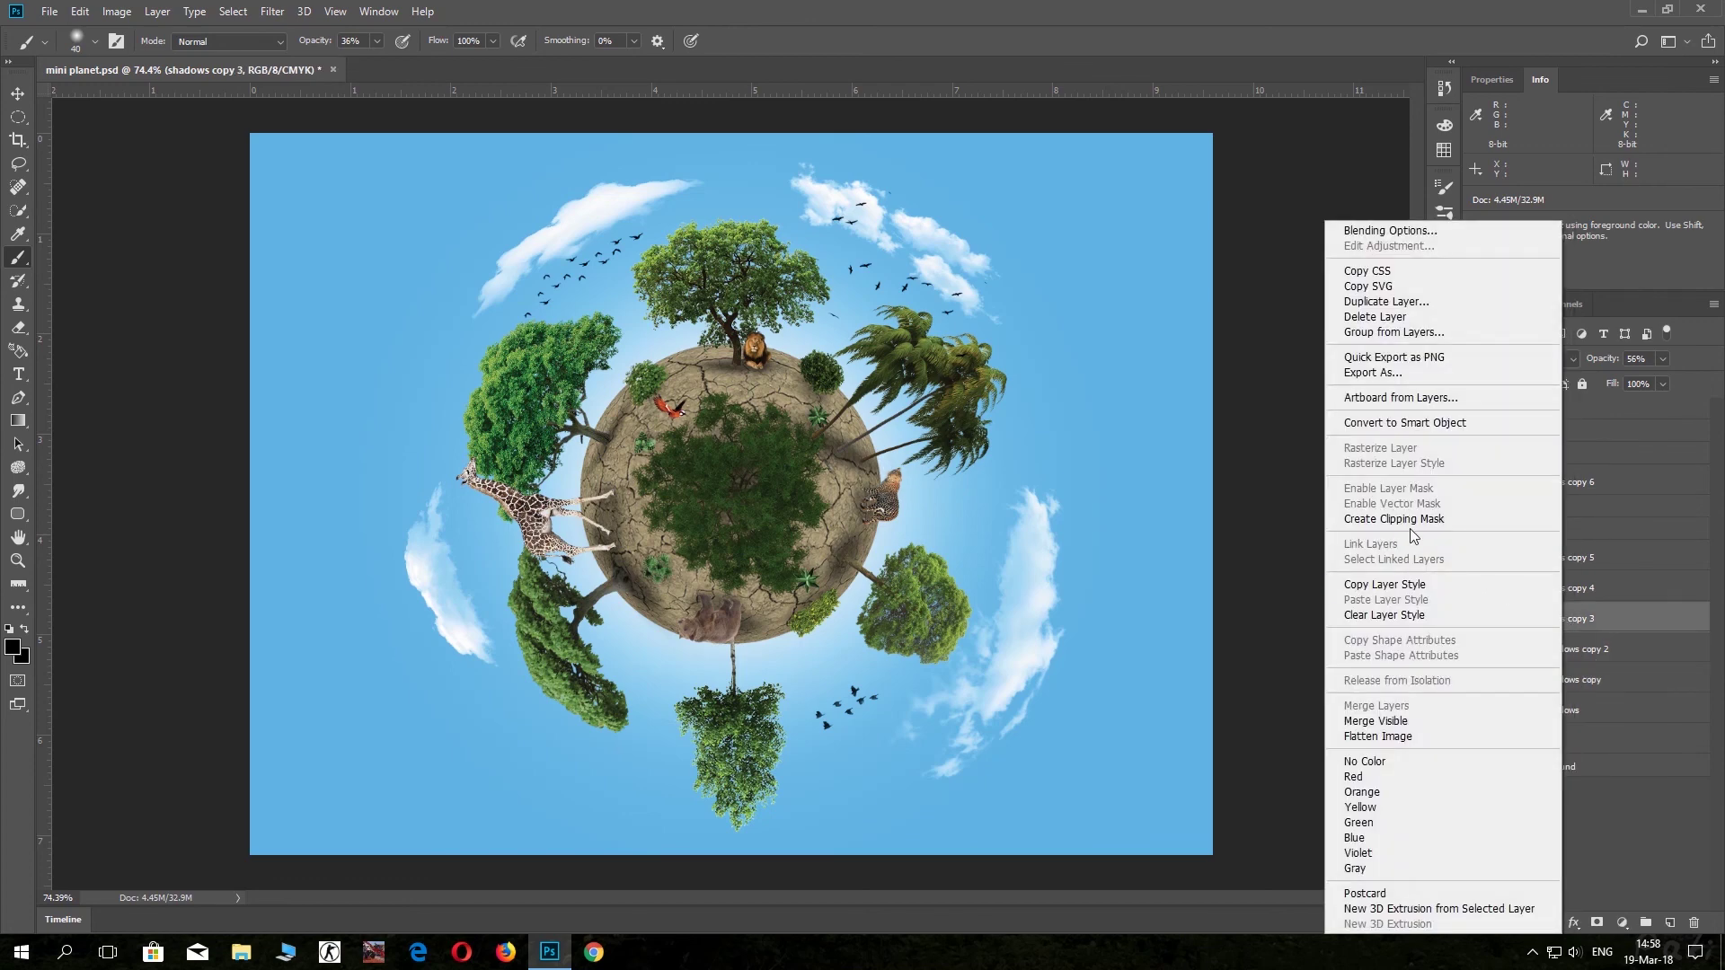
click(1415, 522)
click(1567, 589)
right_click(1564, 592)
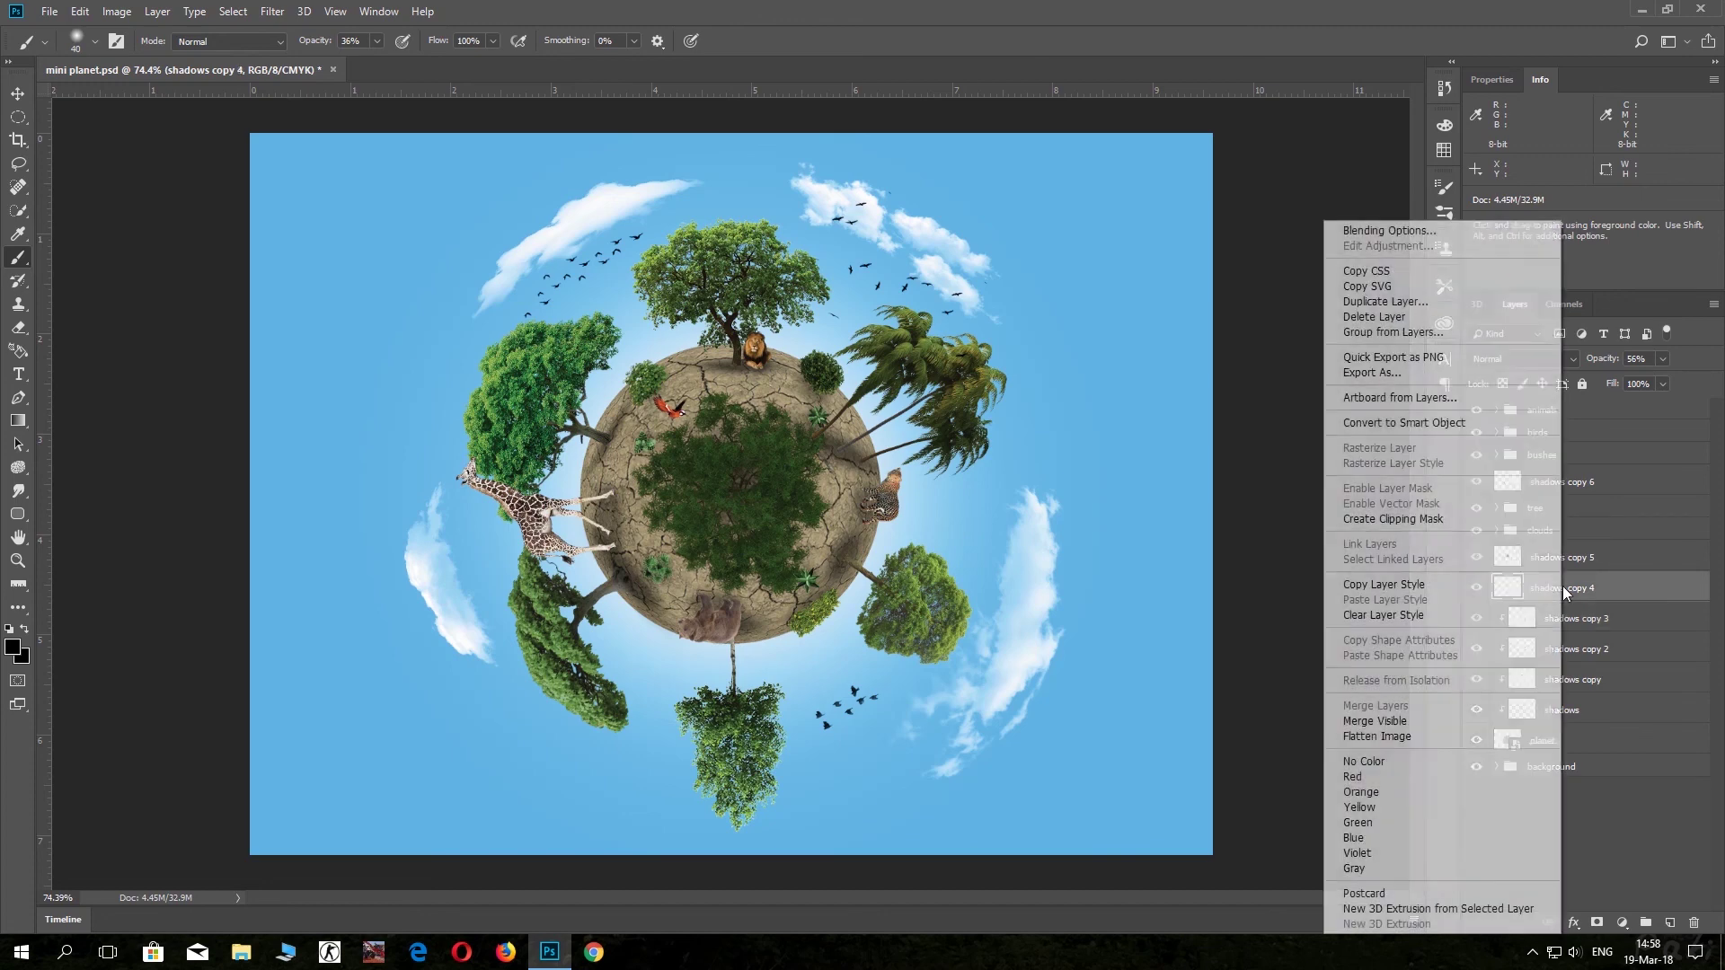
click(1434, 518)
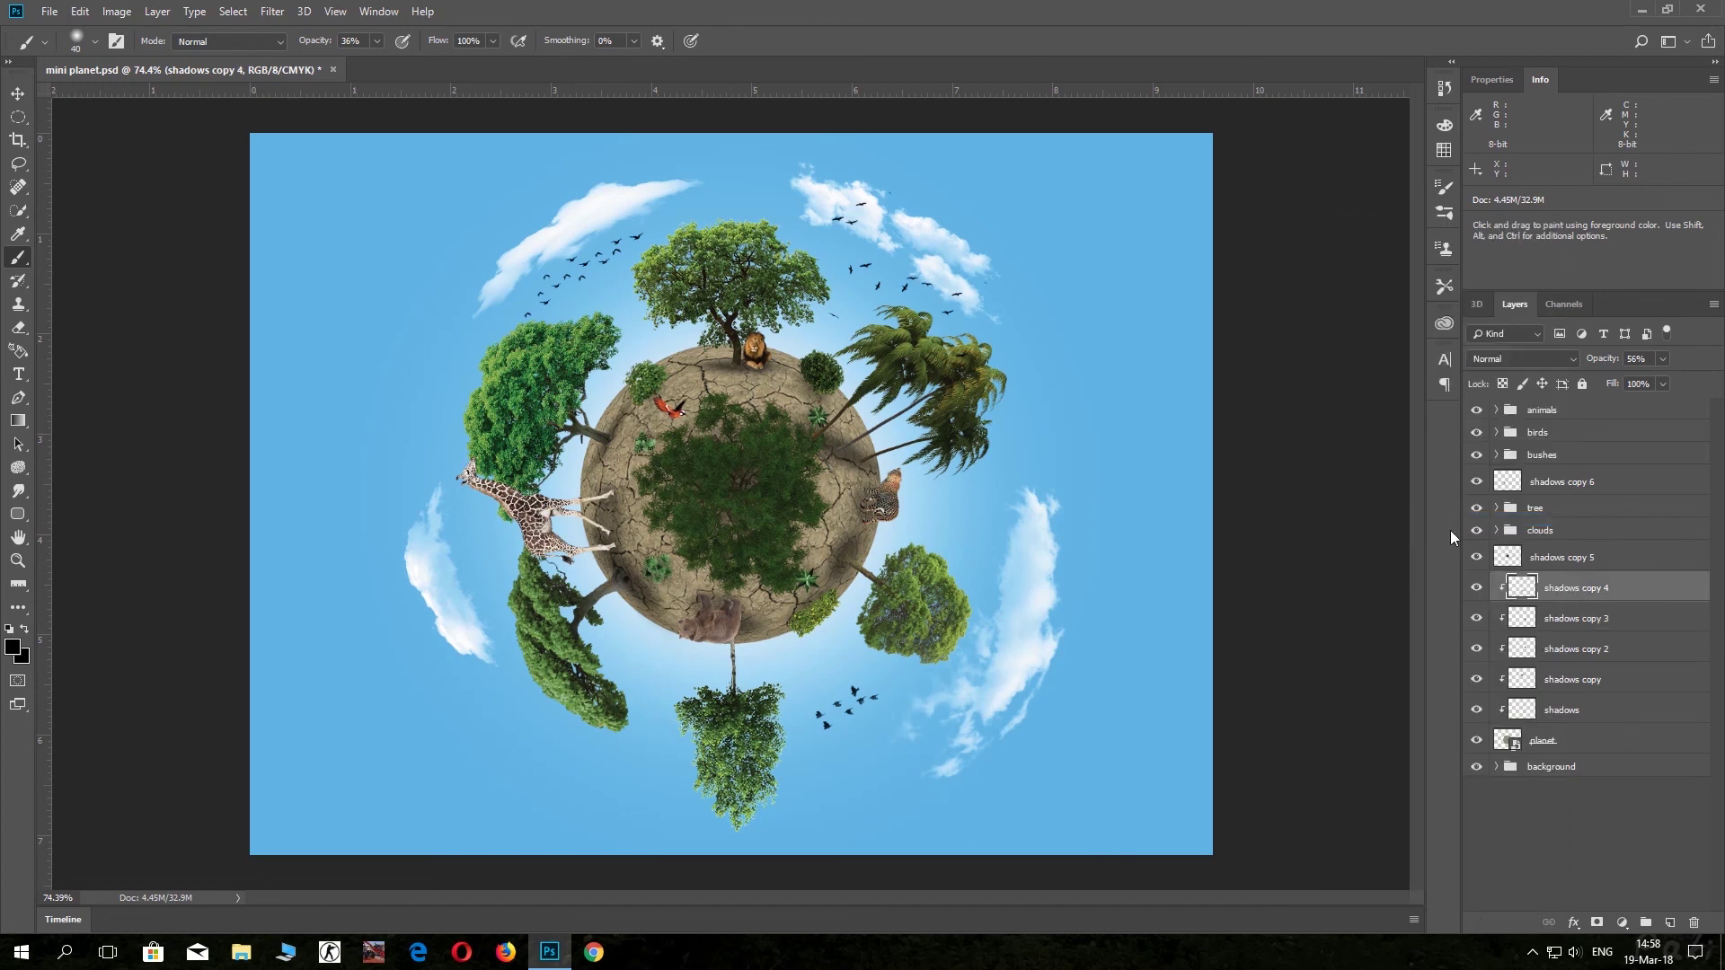
click(1565, 559)
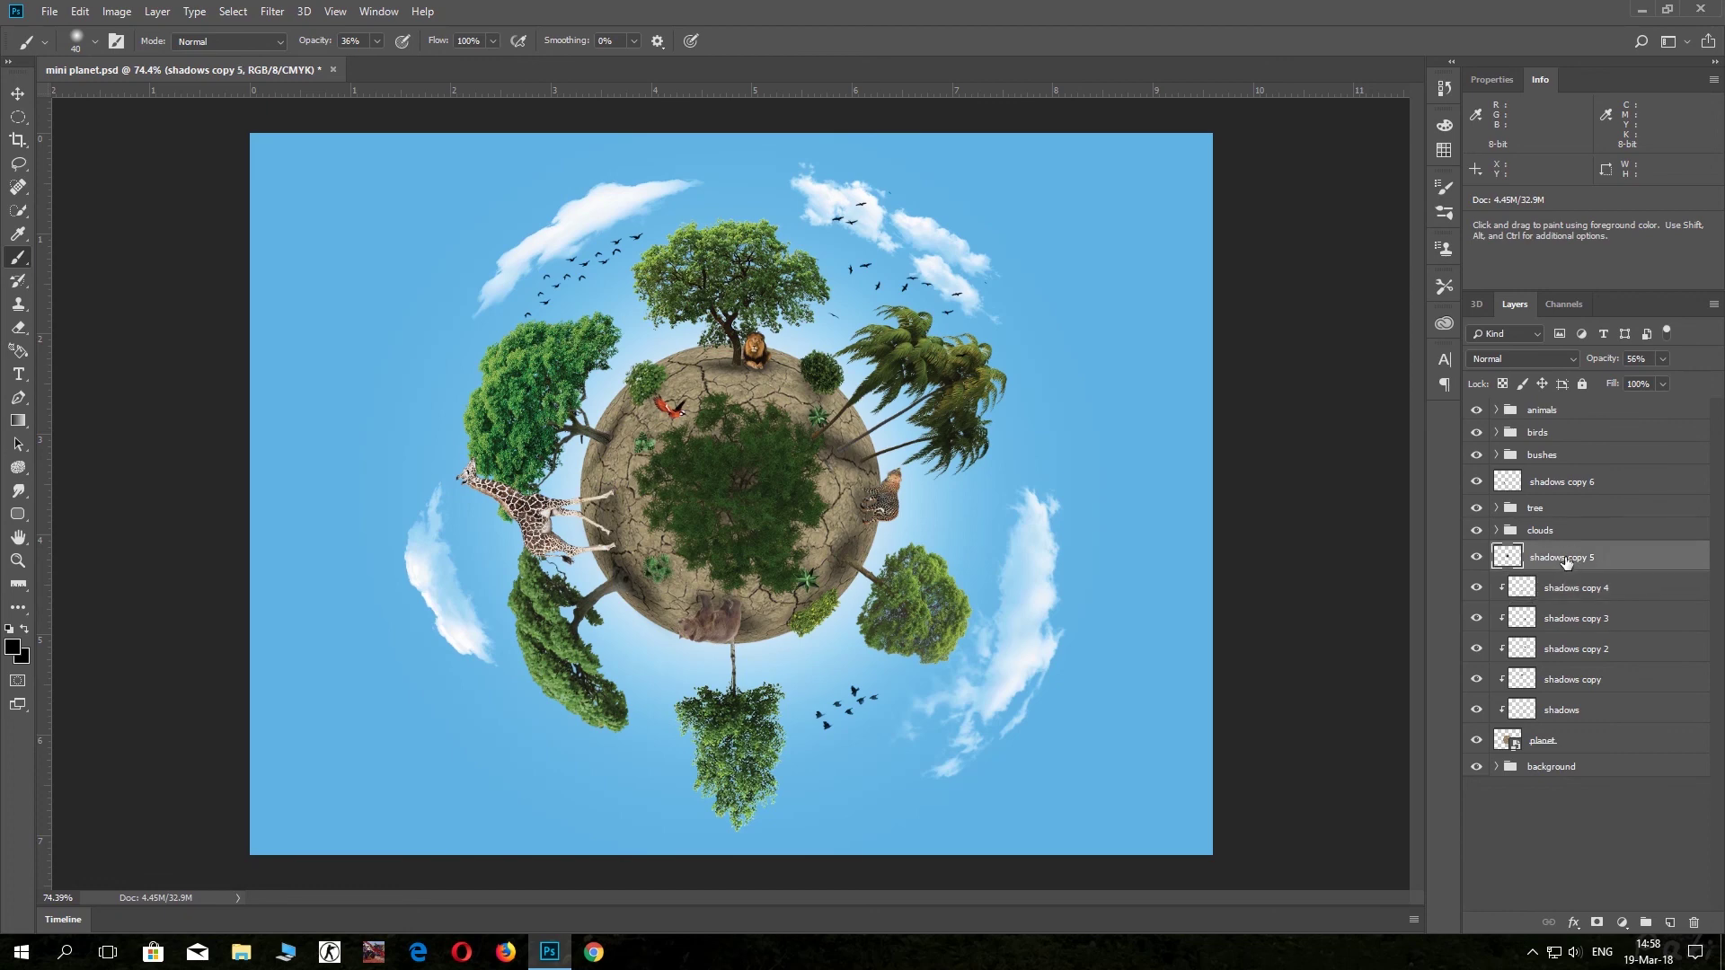
right_click(1565, 560)
click(1436, 520)
Try clipping shadows copy 6, compare its visibility, then release its clipping mask.
click(1539, 825)
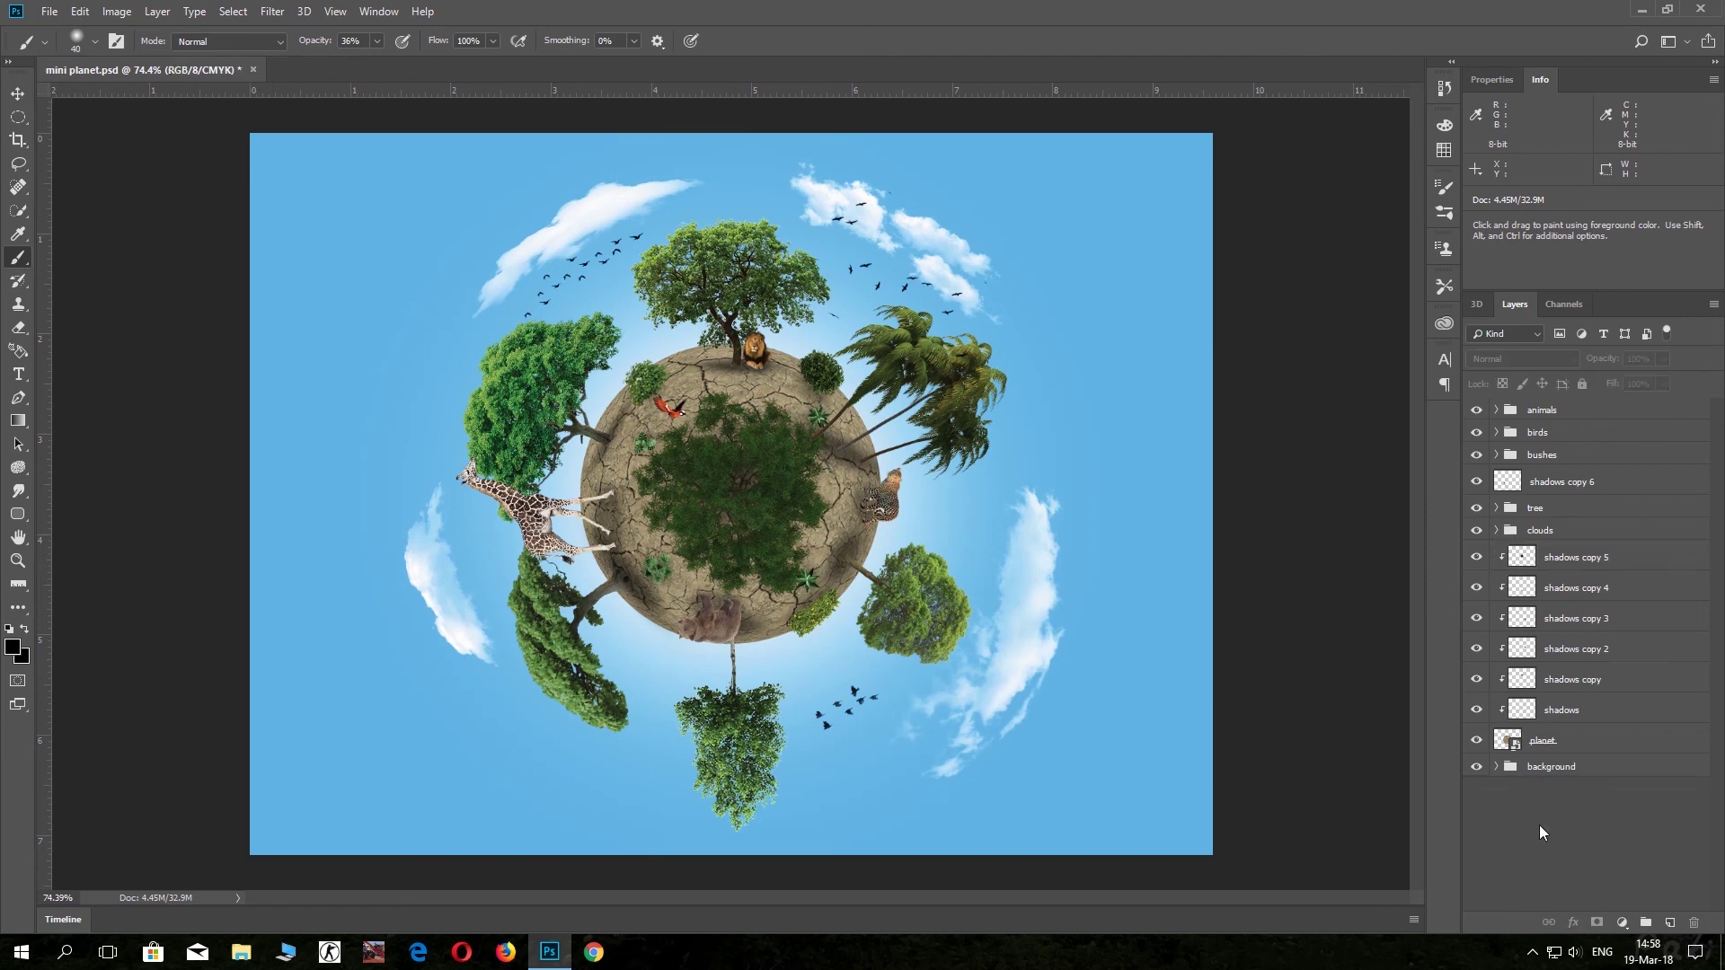
right_click(1541, 486)
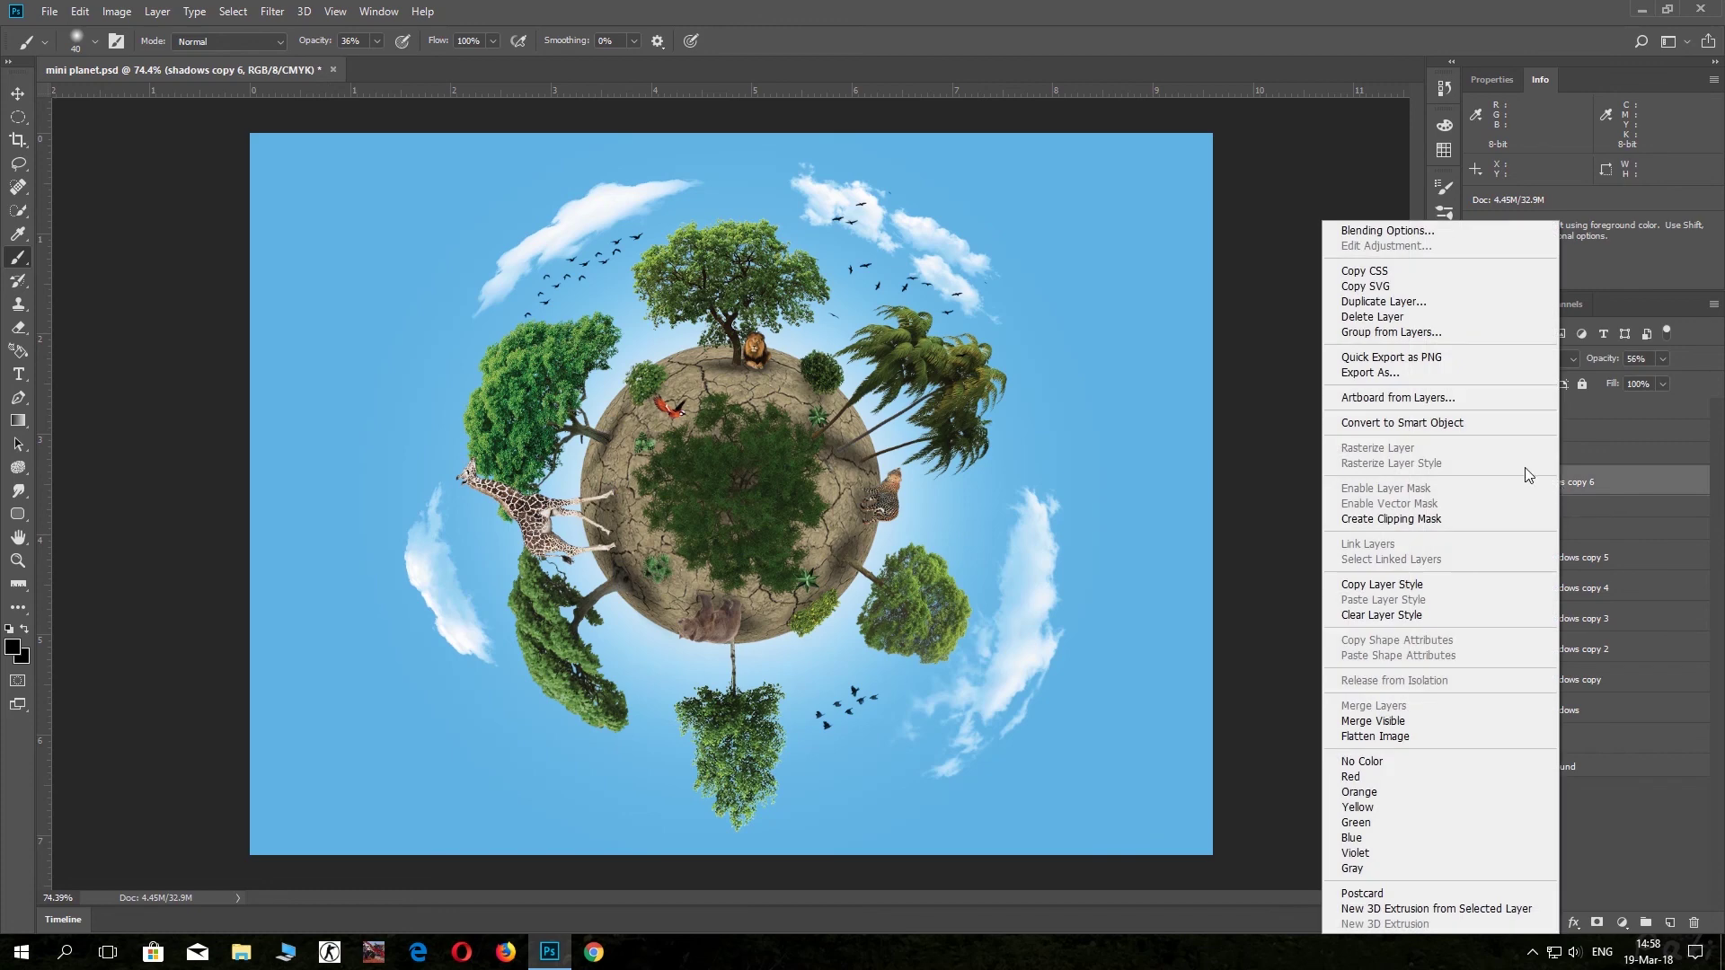
click(1415, 518)
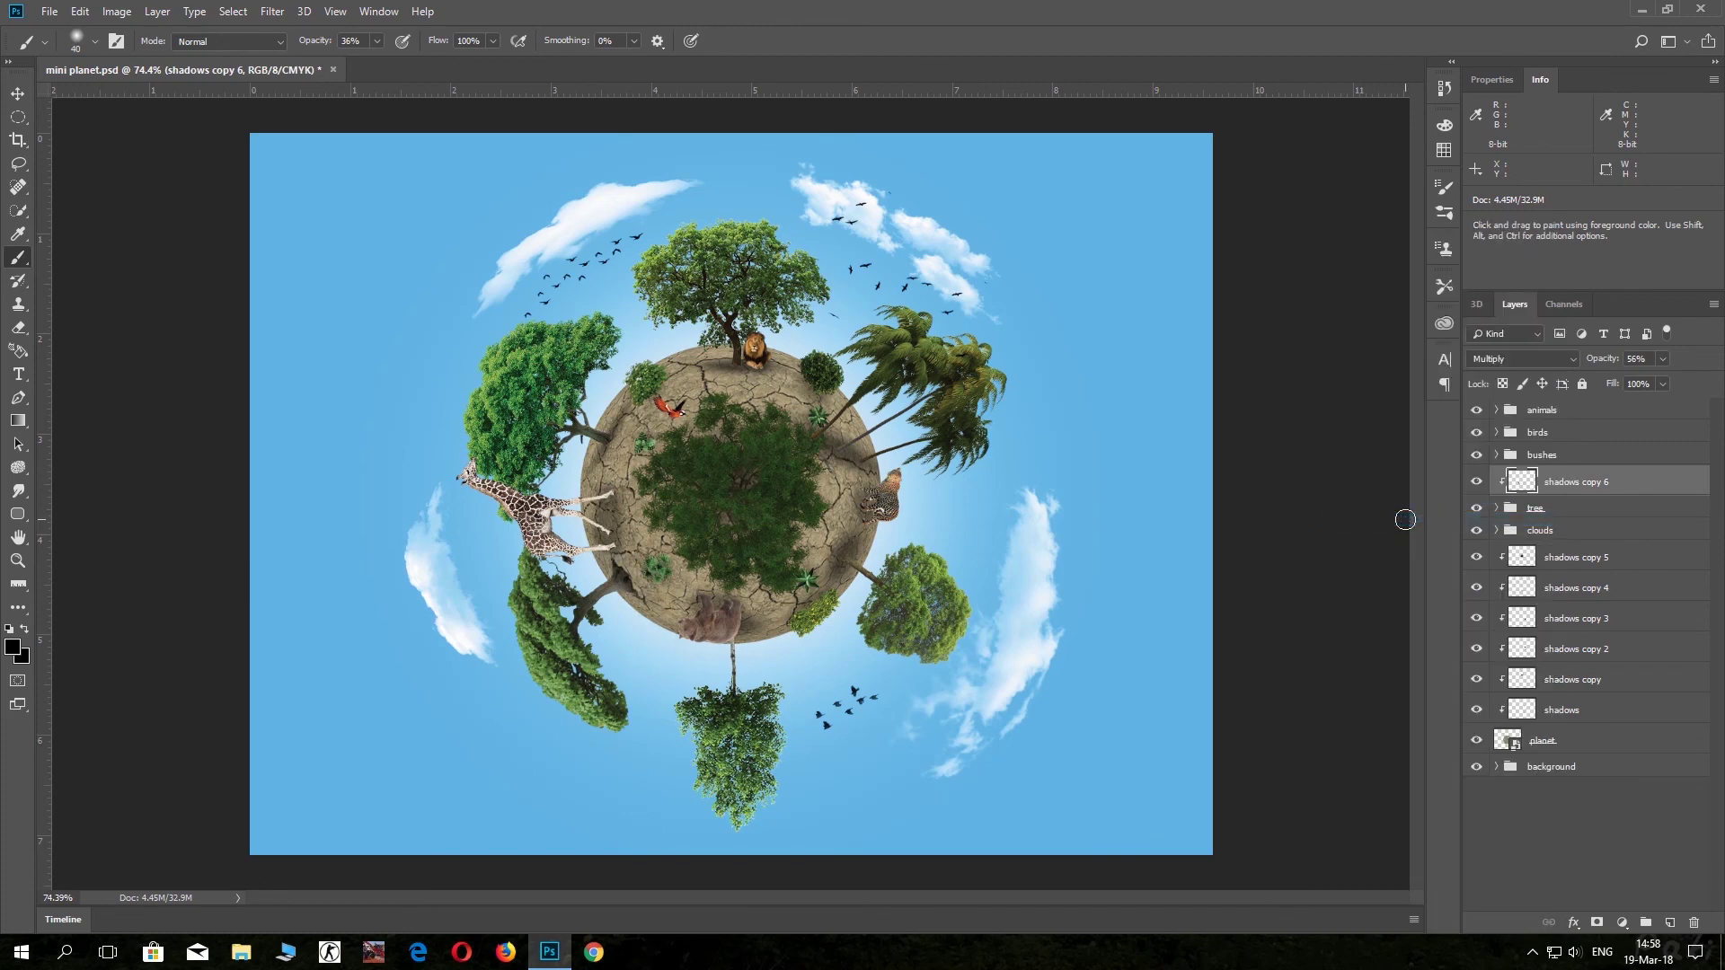
click(1476, 483)
click(1477, 483)
right_click(1609, 485)
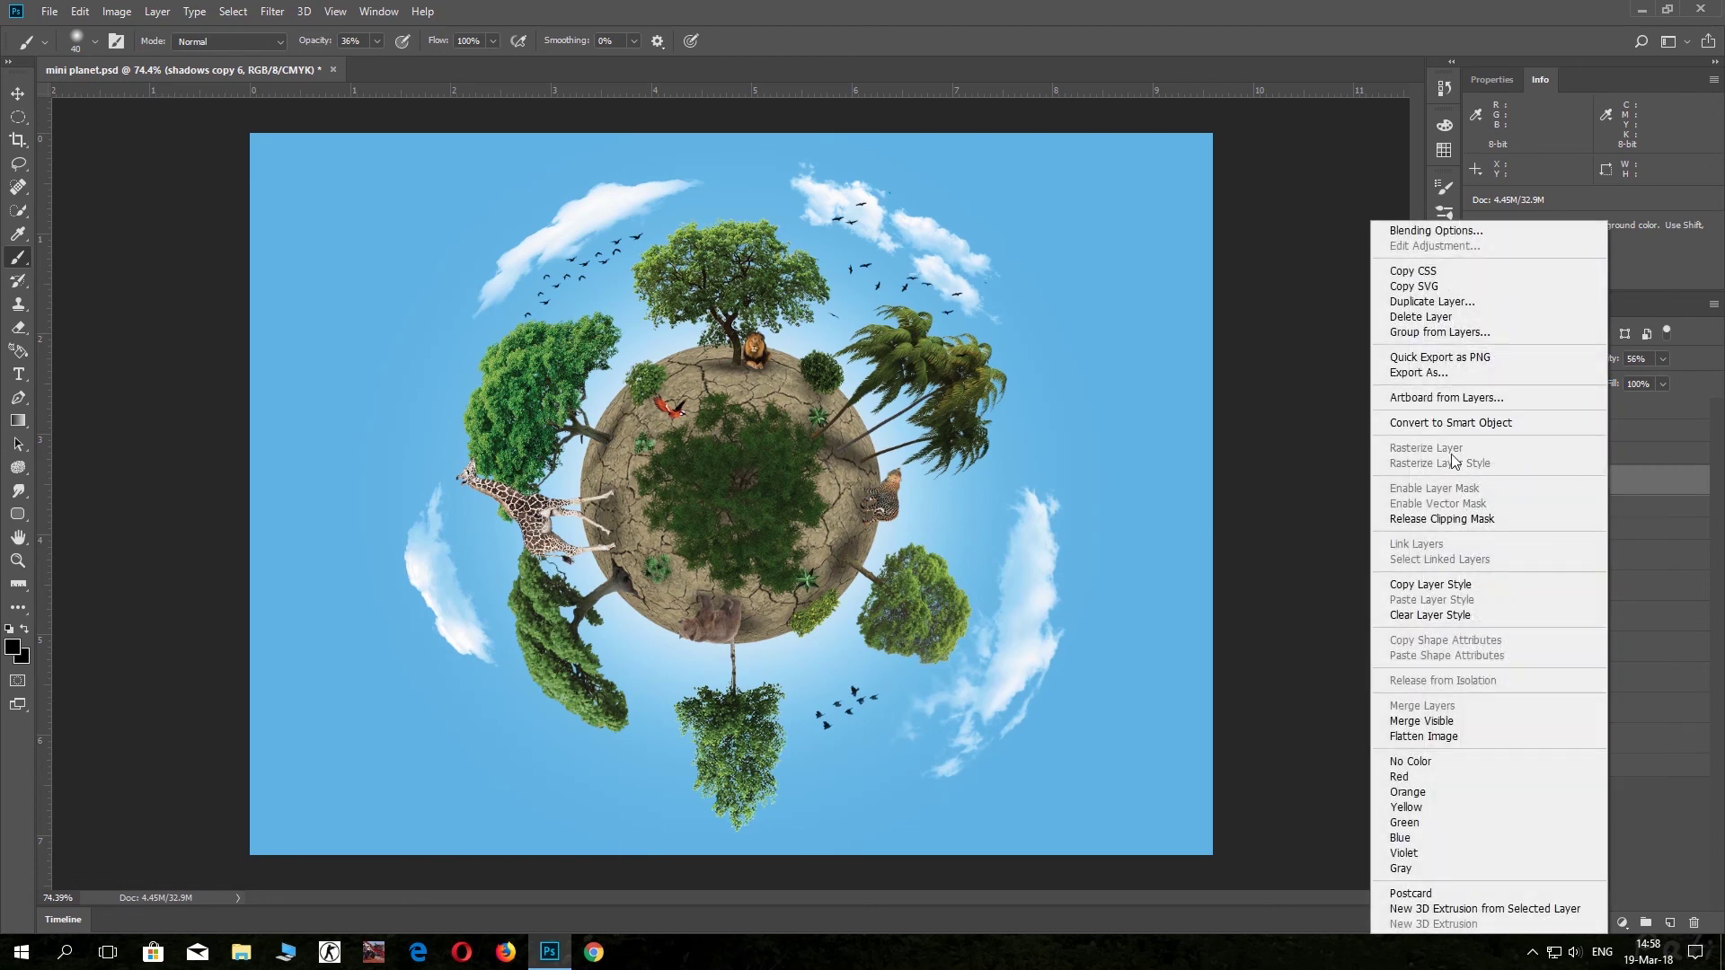
click(1447, 518)
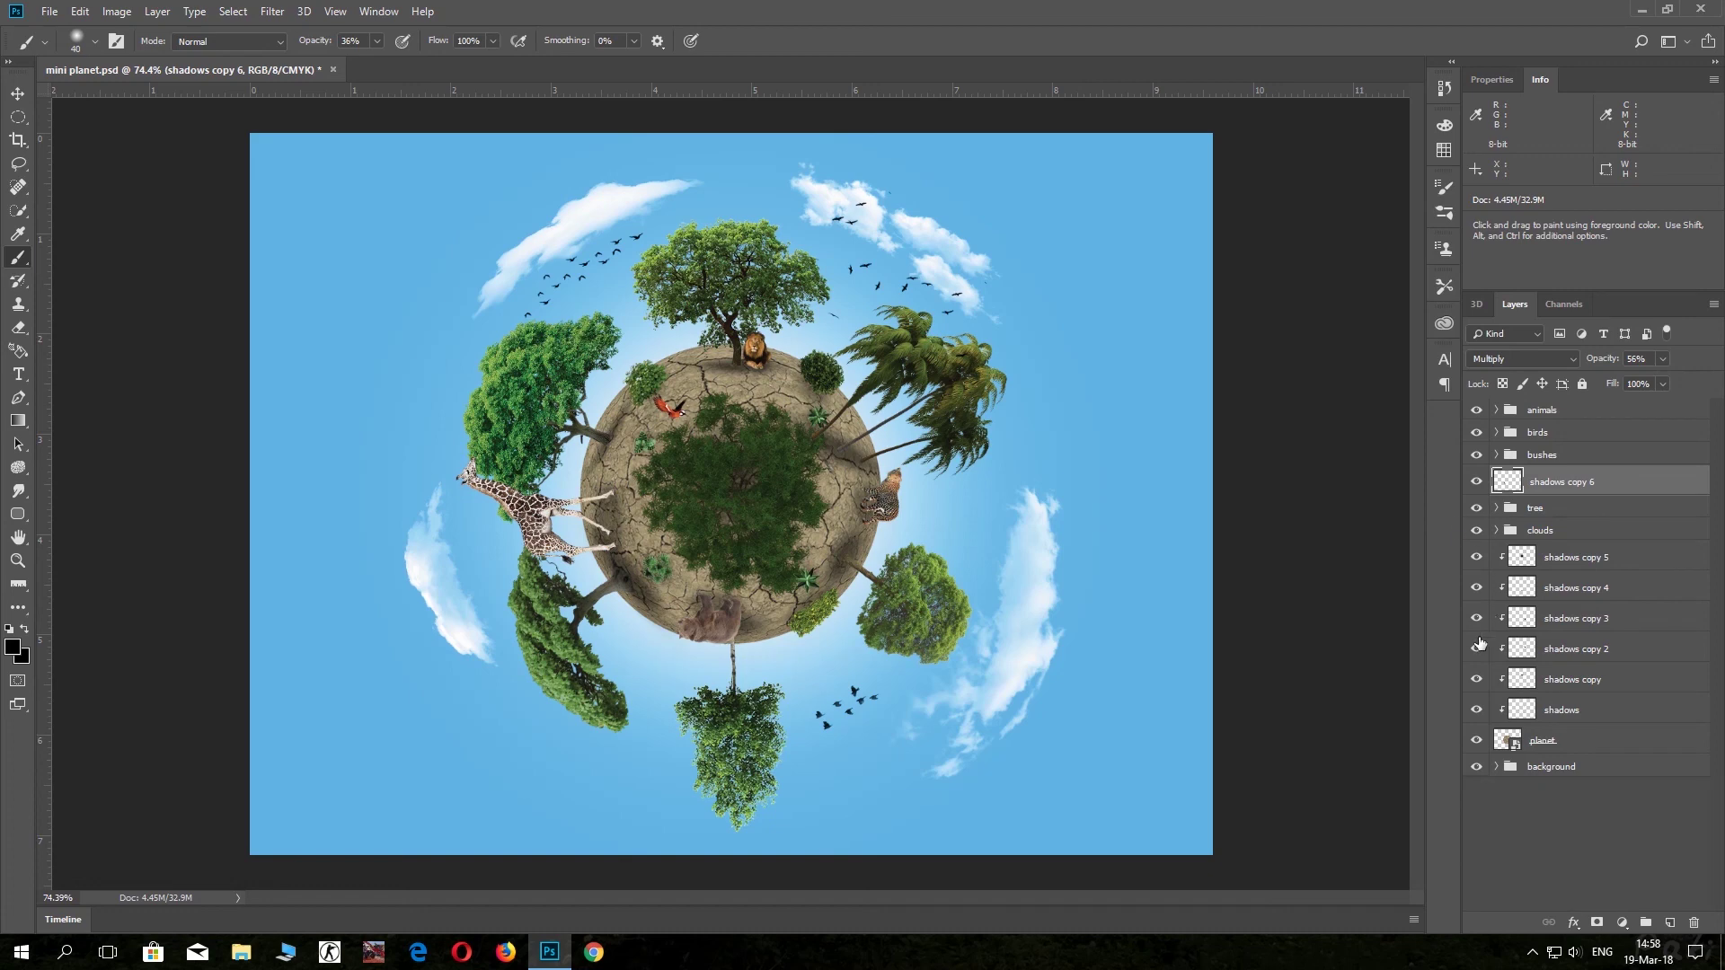
click(1581, 802)
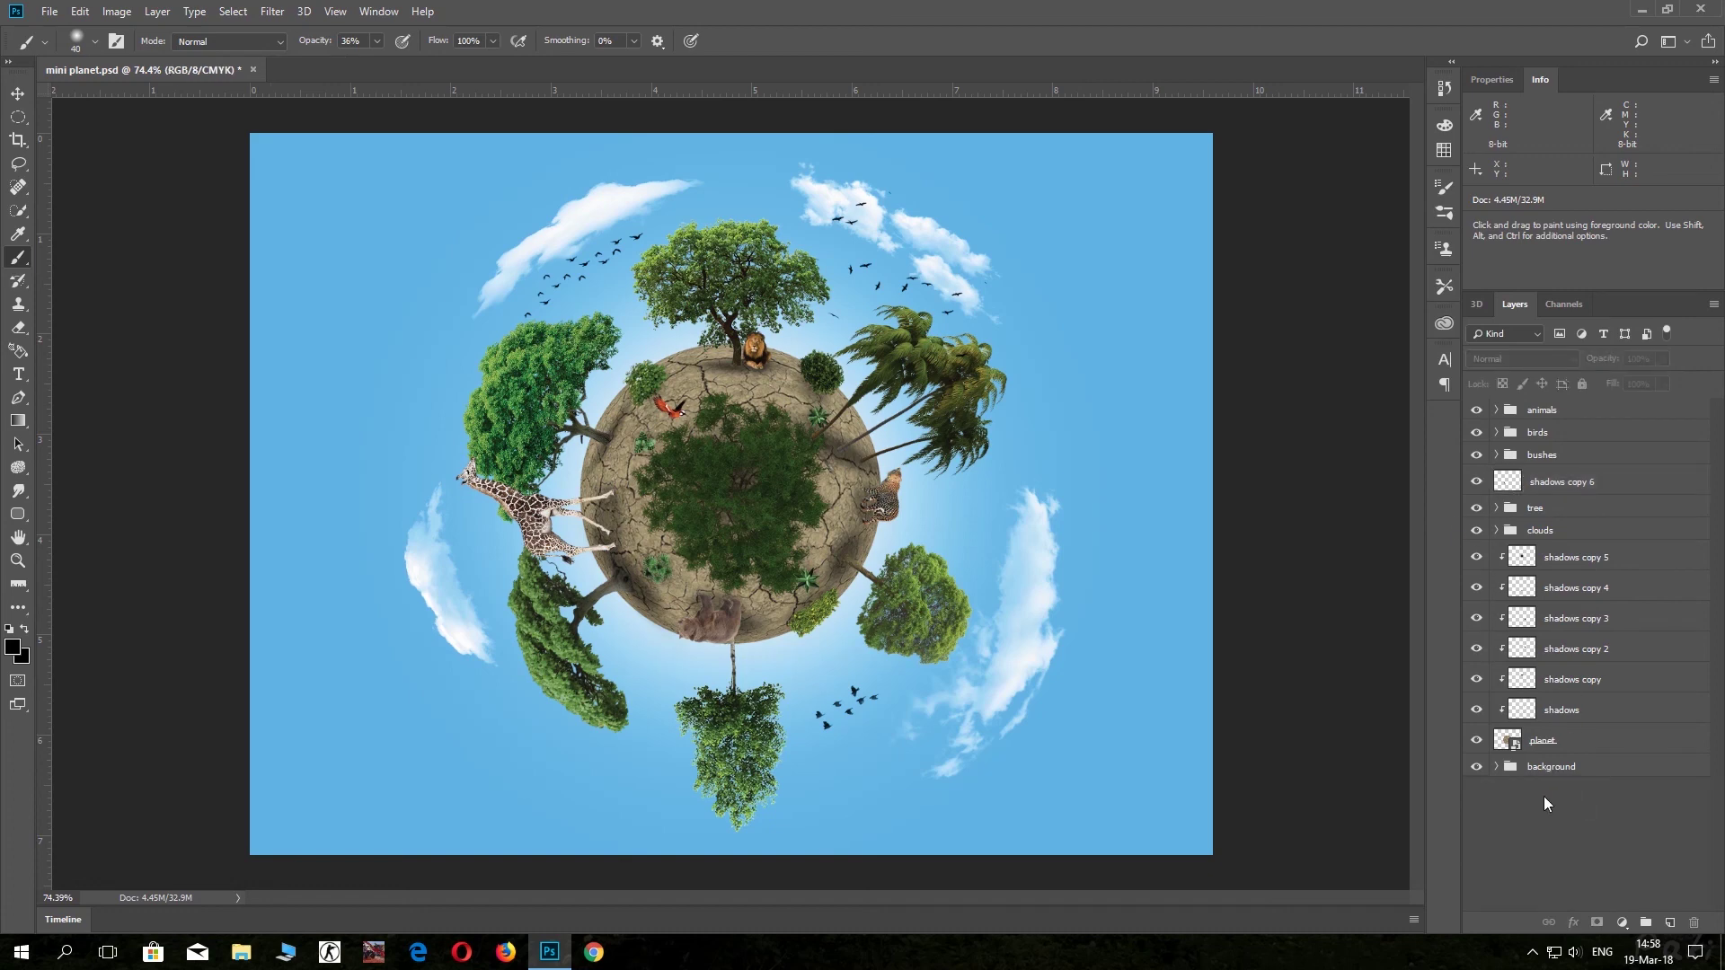